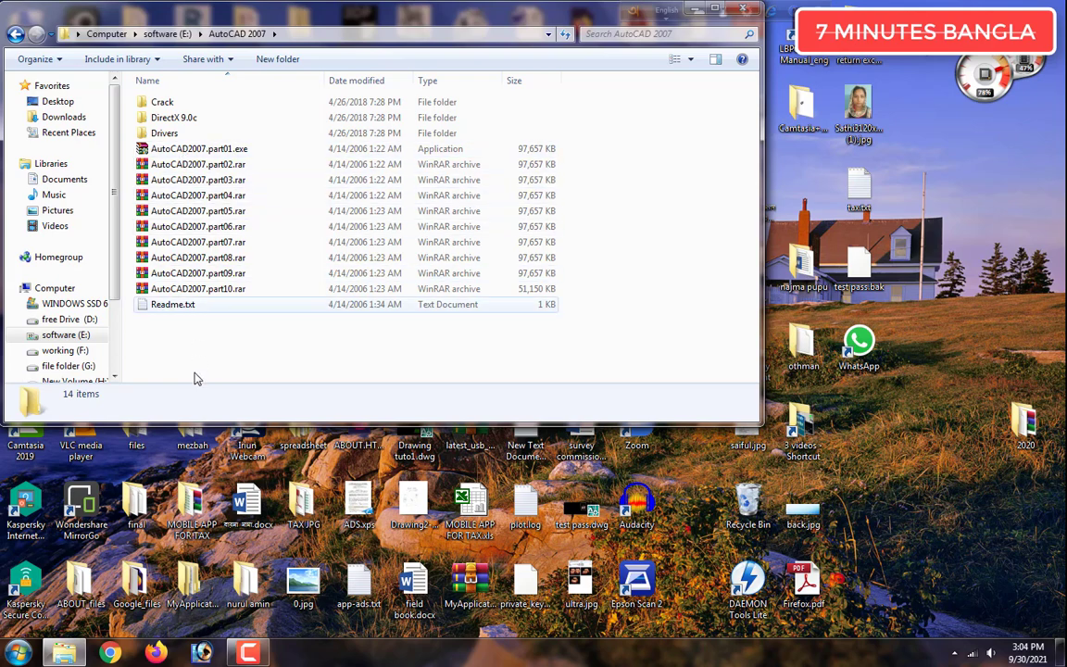
# Review the AutoCAD 2007 setup files on the E: drive and the contents of the Crack folder
pyautogui.moveTo(192, 371); pyautogui.dragTo(170, 156)
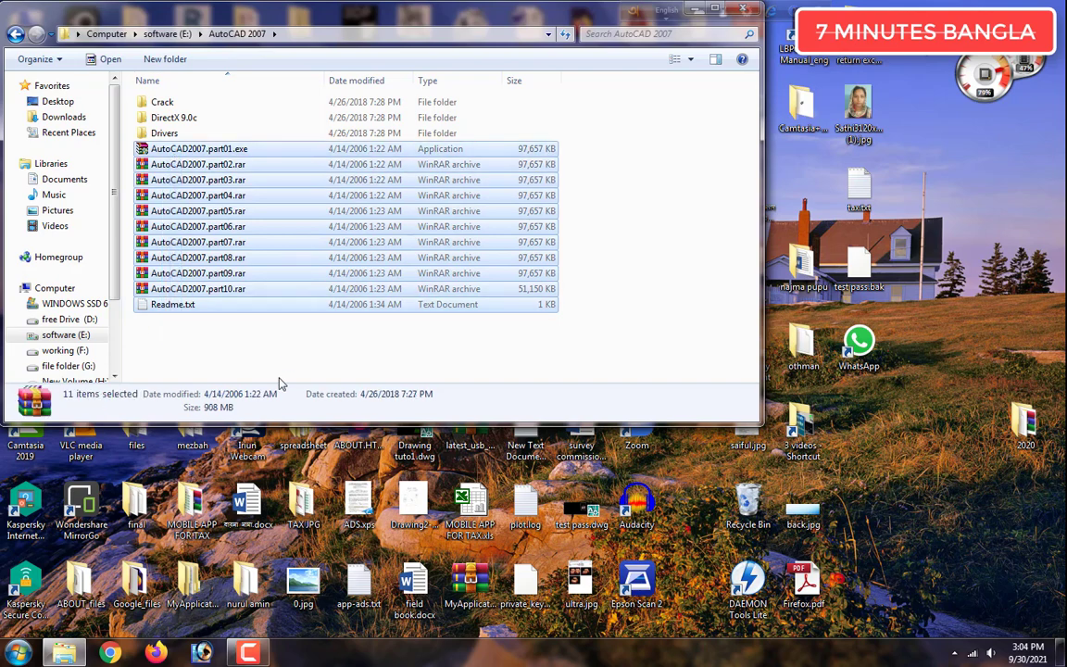
pyautogui.click(176, 149)
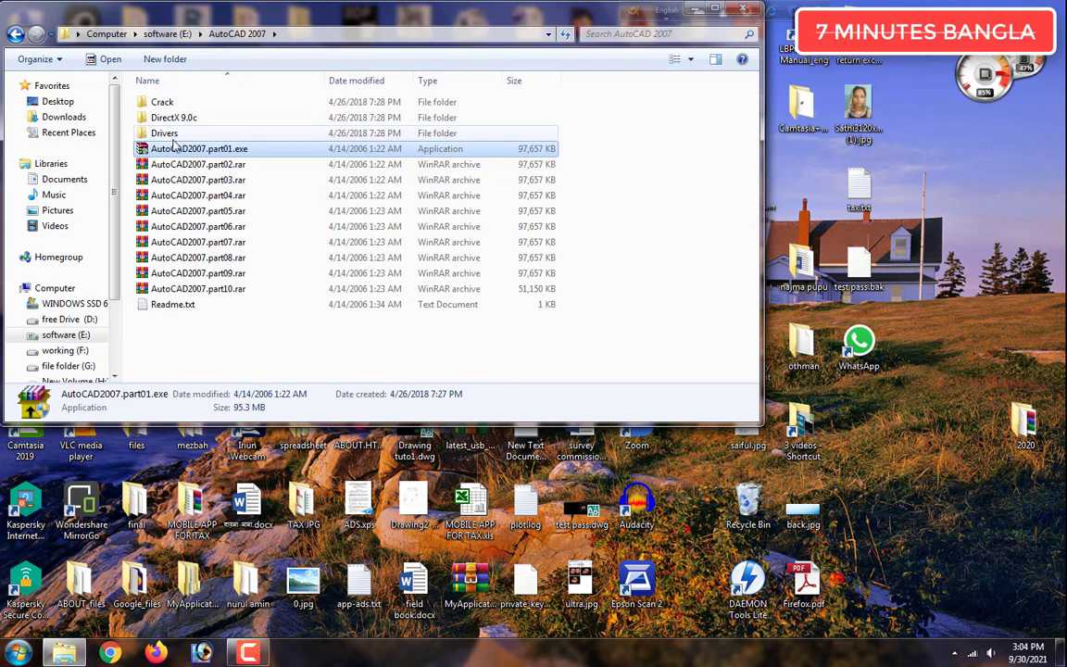
pyautogui.doubleClick(176, 104)
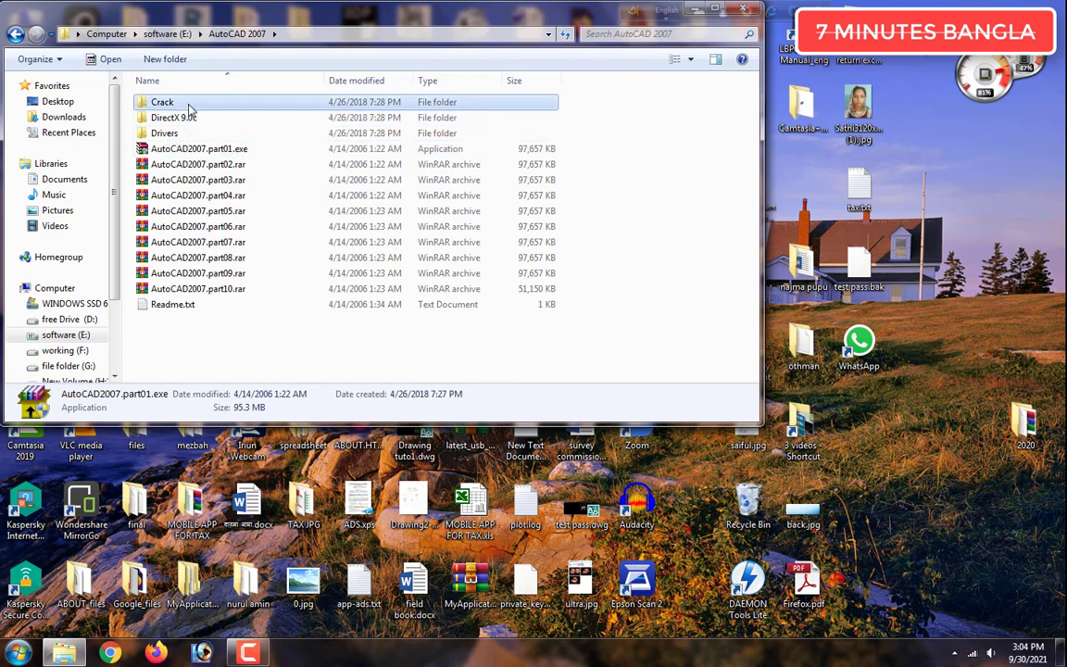
pyautogui.moveTo(176, 205); pyautogui.dragTo(172, 94)
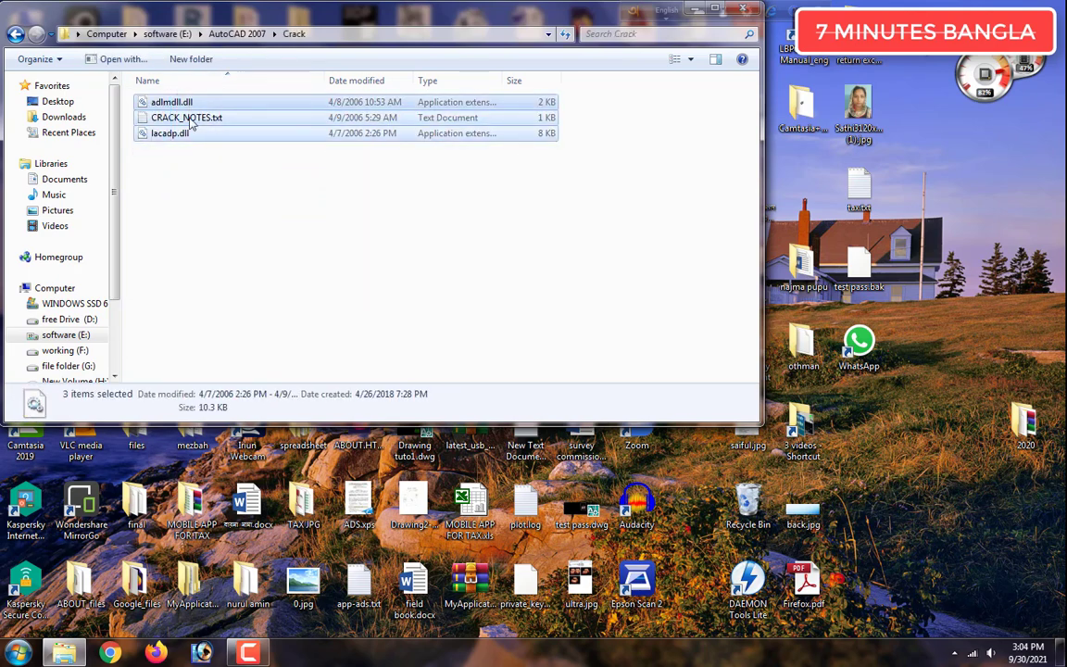
pyautogui.click(16, 33)
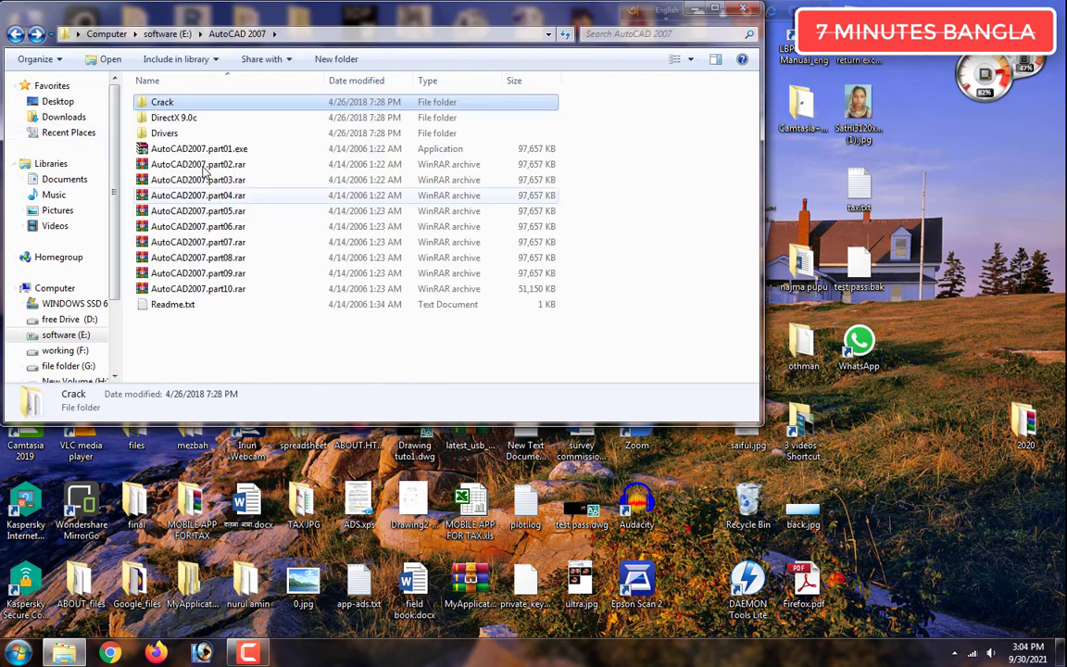
# Run AutoCAD2007.part01.exe and extract it to C:\AutoCADTemp\, replacing all existing files
pyautogui.click(245, 150)
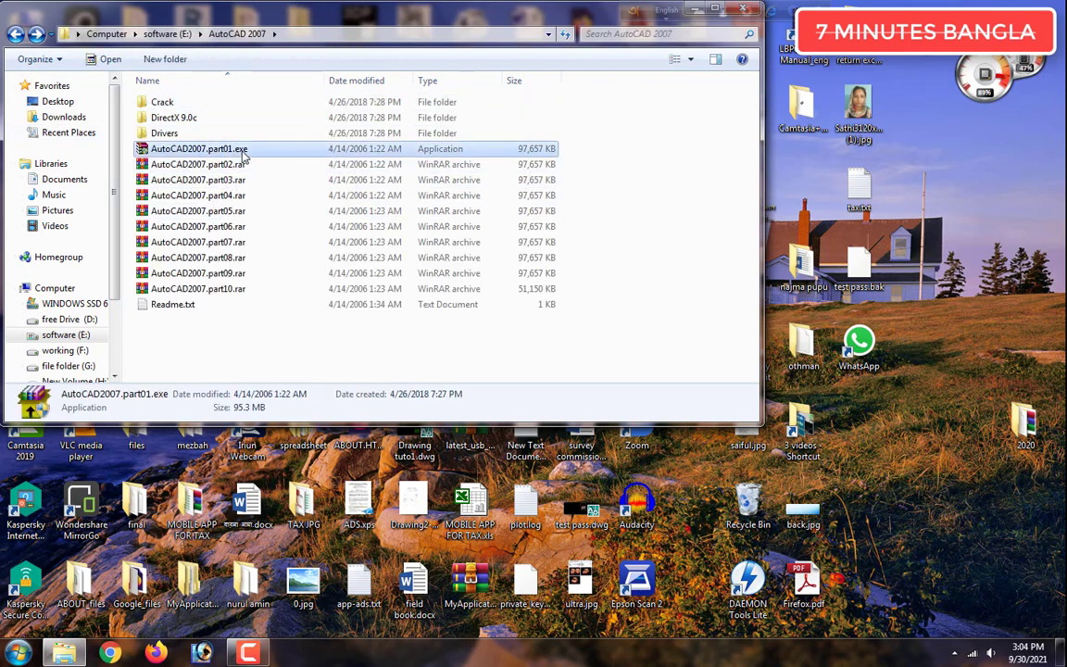
pyautogui.click(241, 151)
pyautogui.click(277, 154)
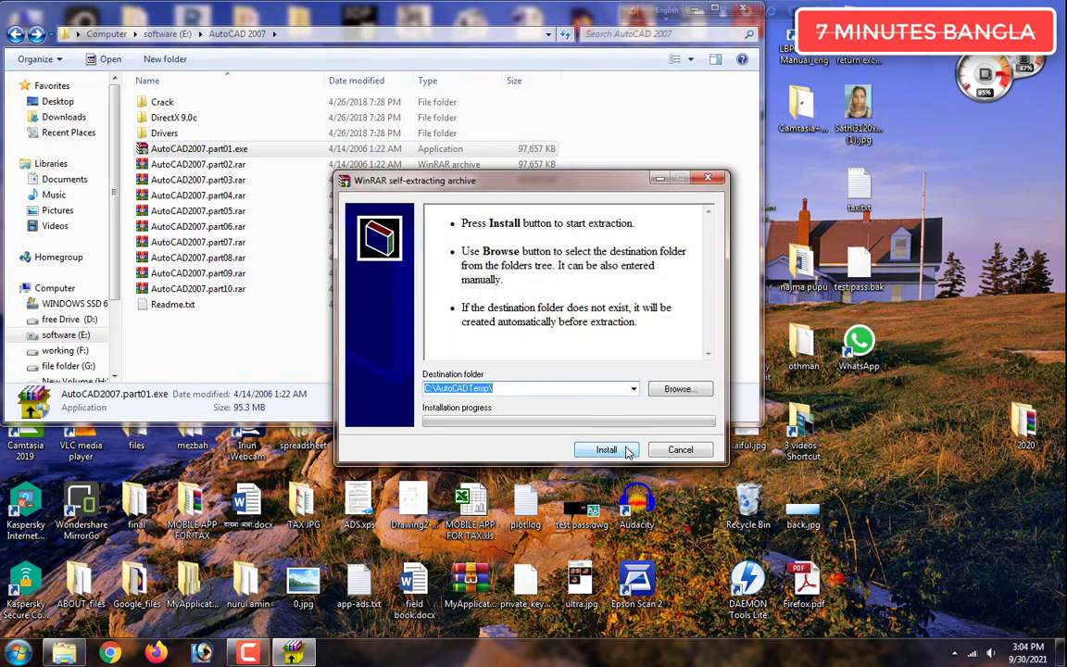
pyautogui.click(606, 449)
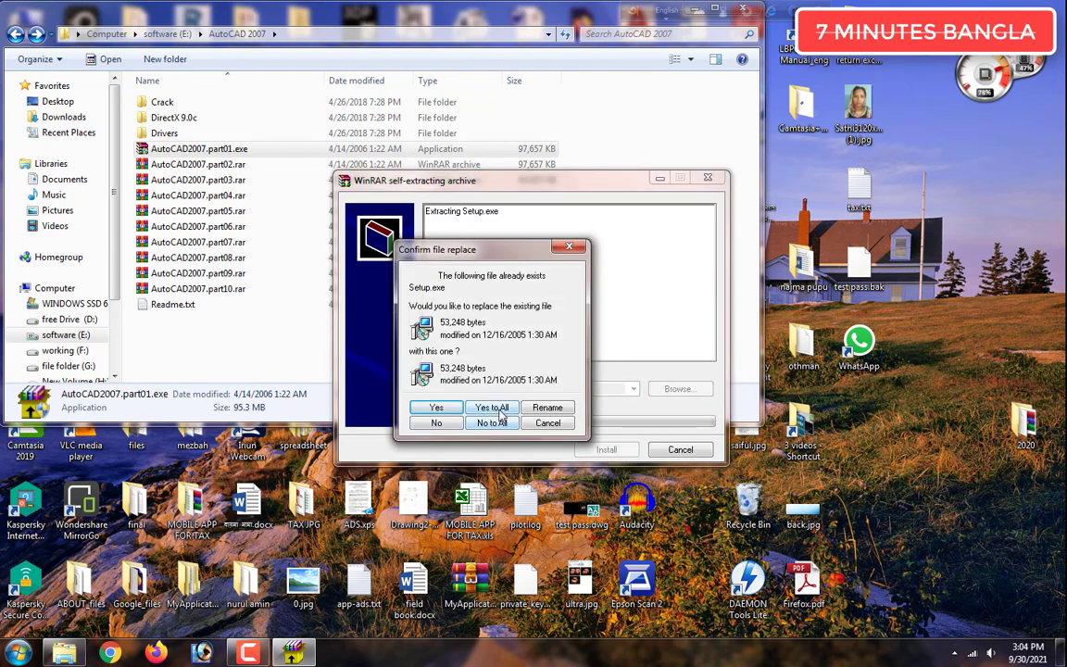
pyautogui.click(500, 409)
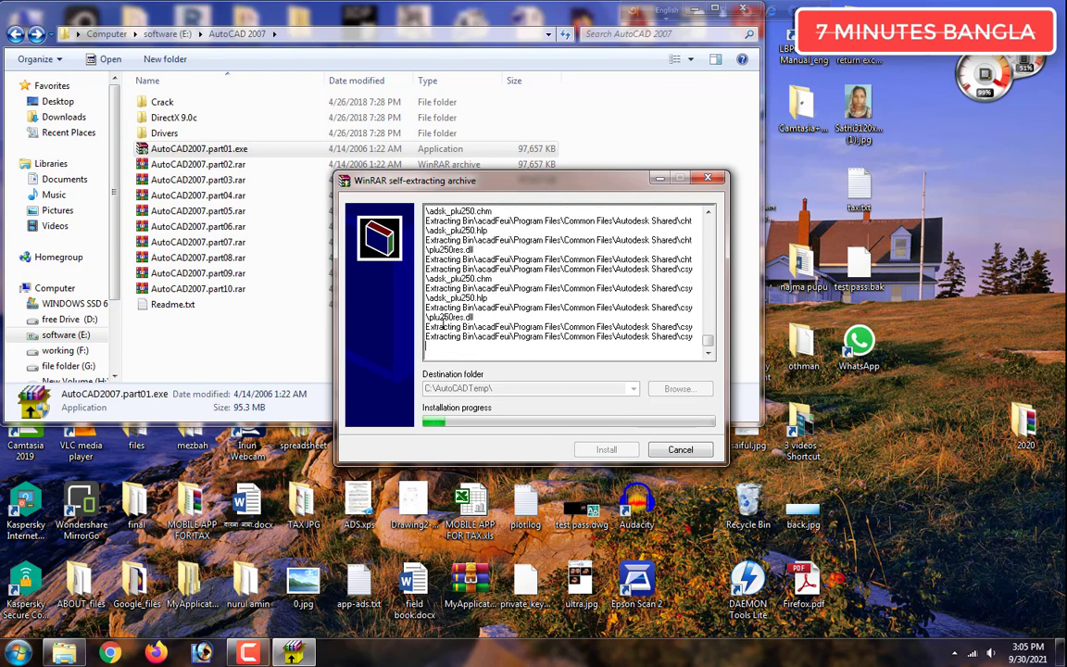
# Look inside the DirectX 9.0c folder, return to the AutoCAD 2007 folder and check the extraction progress
pyautogui.click(210, 120)
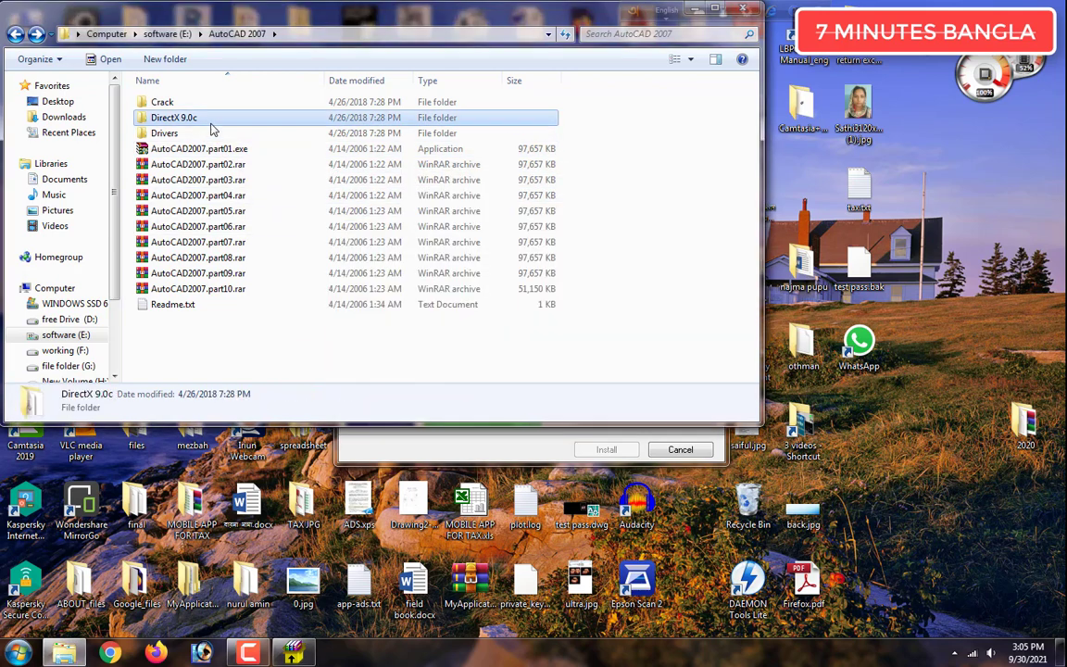
pyautogui.doubleClick(210, 127)
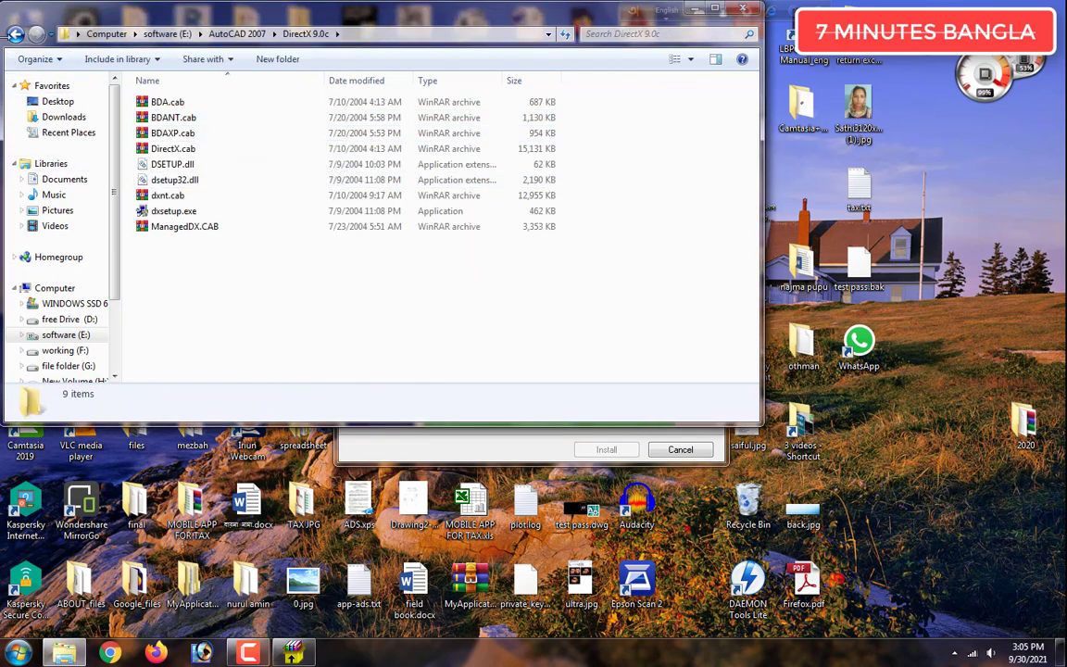
pyautogui.click(14, 33)
pyautogui.click(467, 440)
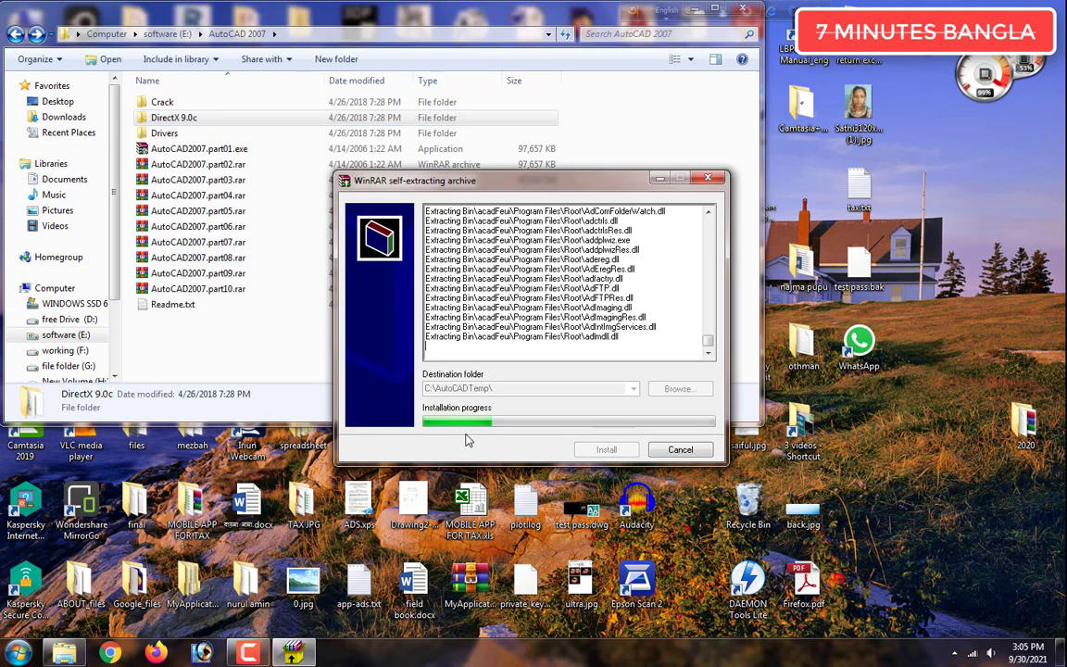
pyautogui.moveTo(552, 194); pyautogui.dragTo(650, 292)
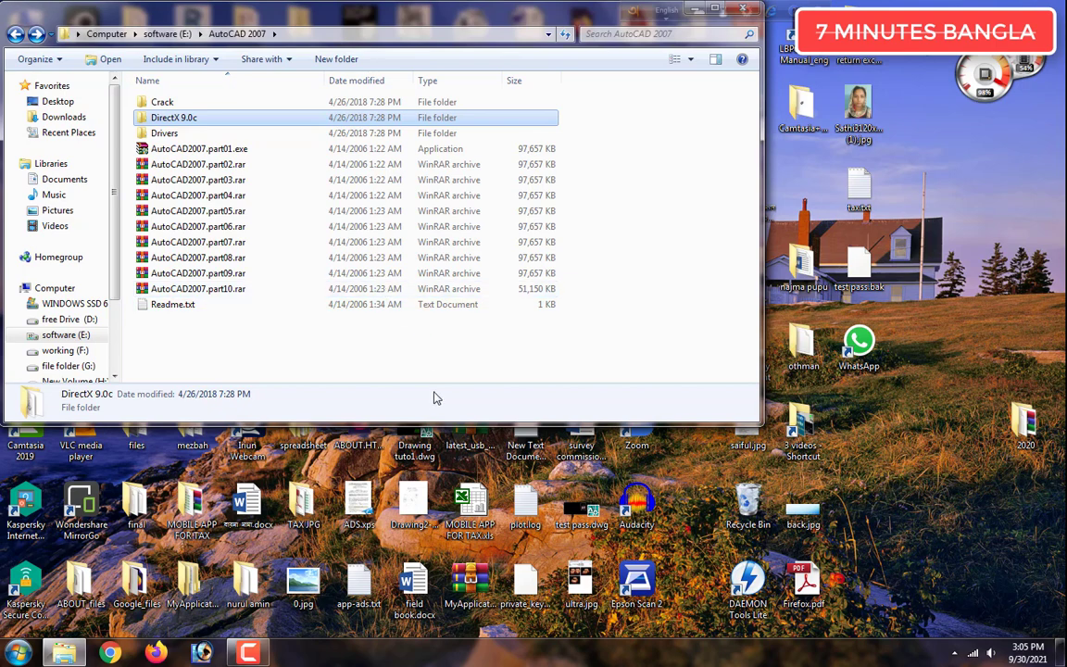
# Try to start the stand-alone installation of AutoCAD 2007 and dismiss the setup message
pyautogui.moveTo(394, 19); pyautogui.dragTo(481, 82)
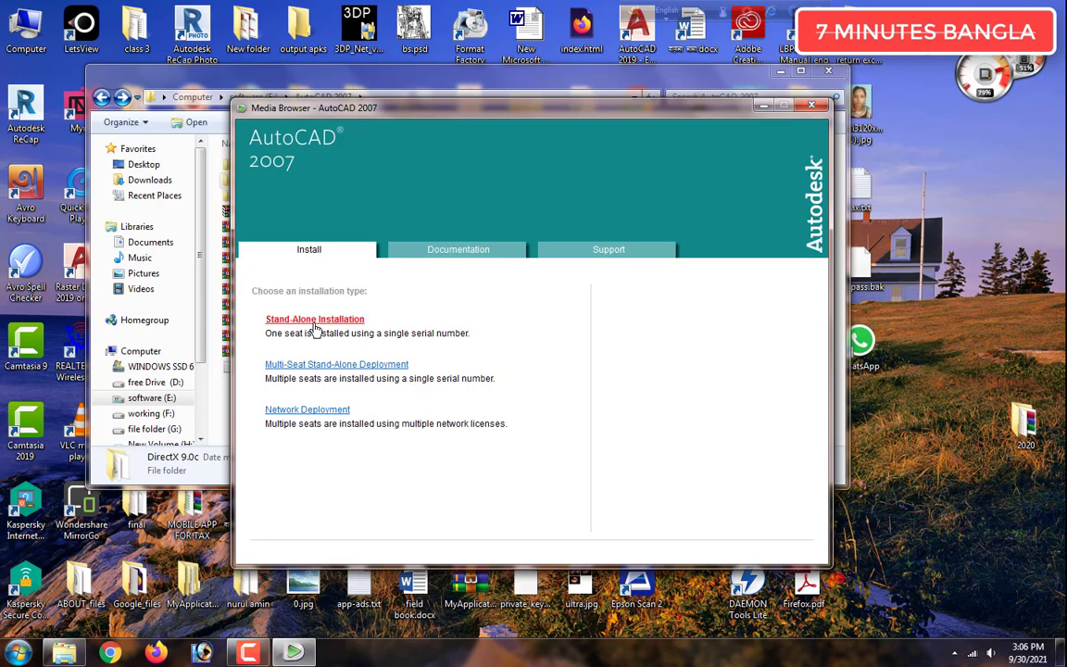
pyautogui.click(317, 321)
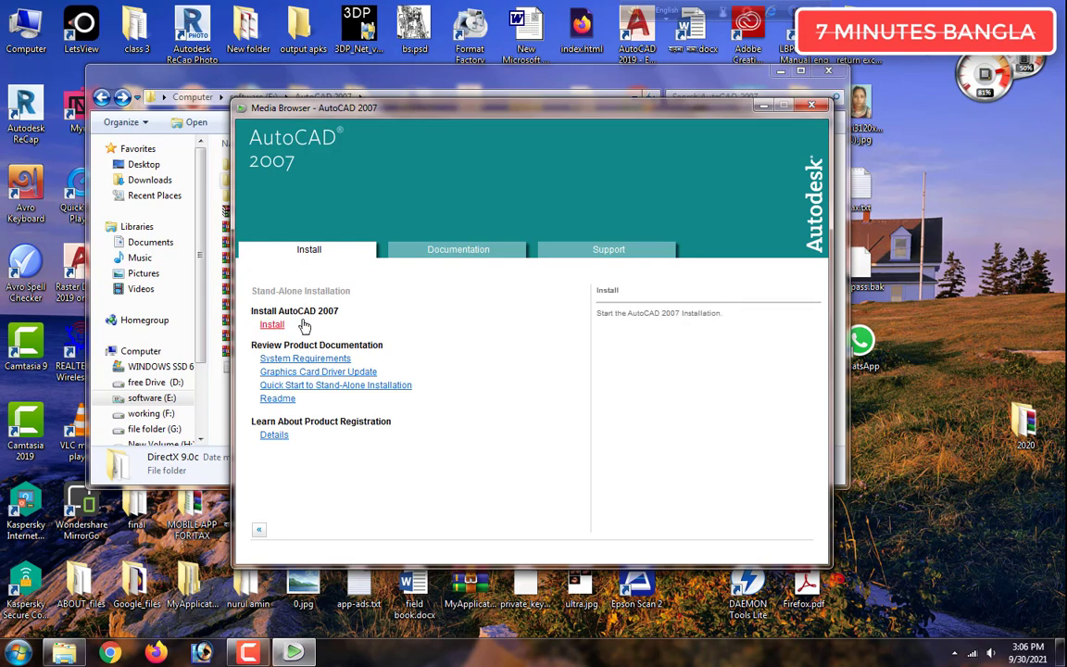
pyautogui.click(271, 324)
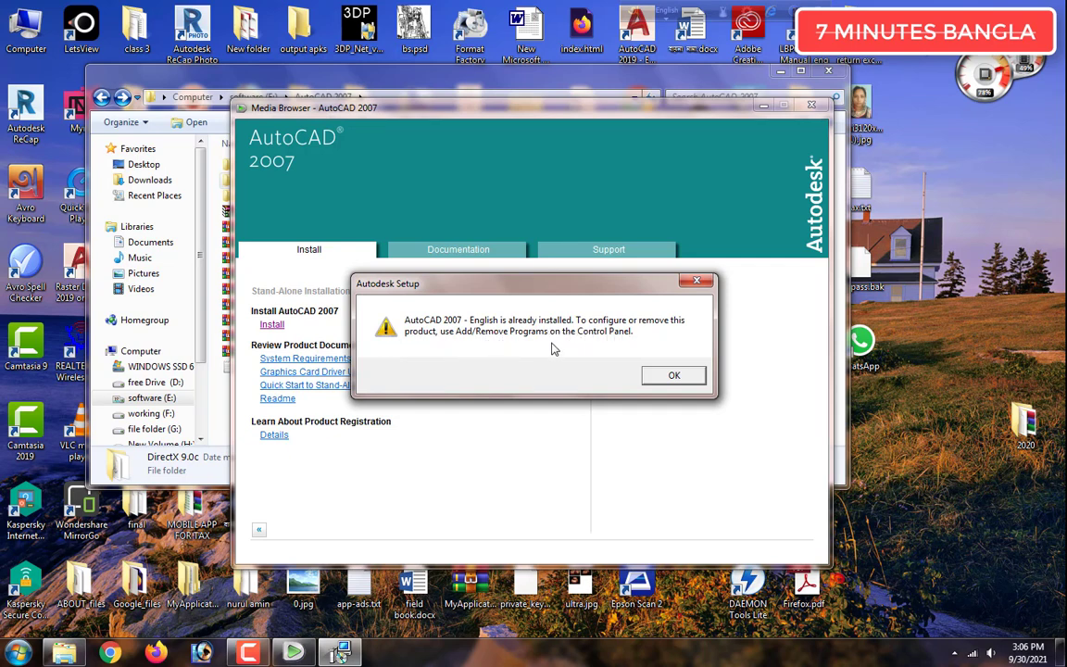
pyautogui.click(674, 376)
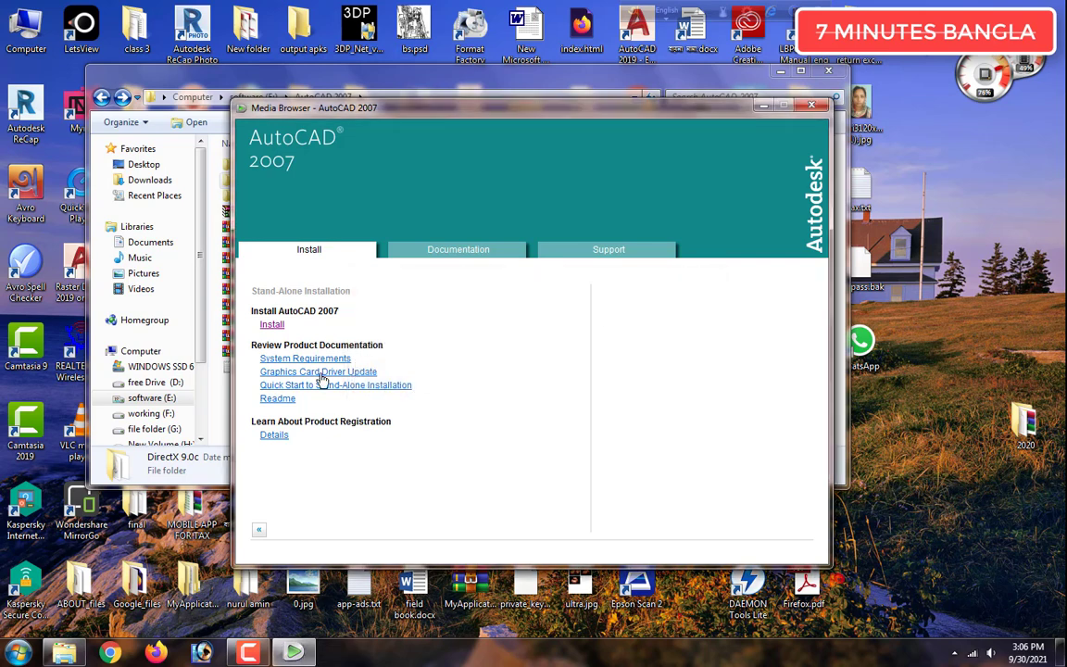
# View the installer's Support page and return to the choice of installation type
pyautogui.click(453, 264)
pyautogui.click(560, 263)
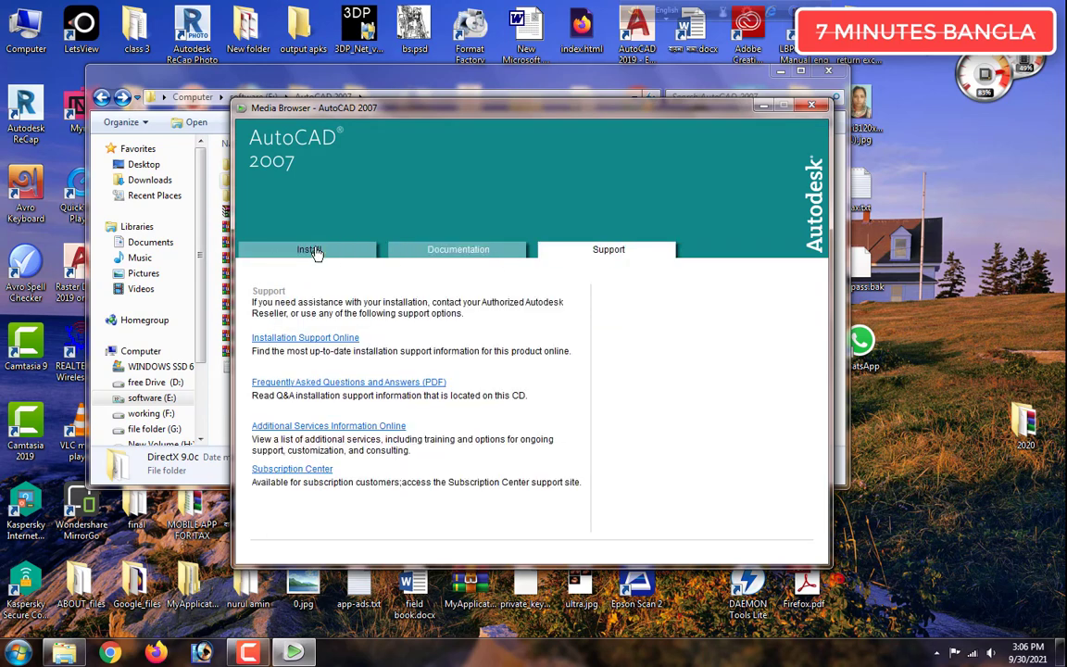
pyautogui.click(314, 251)
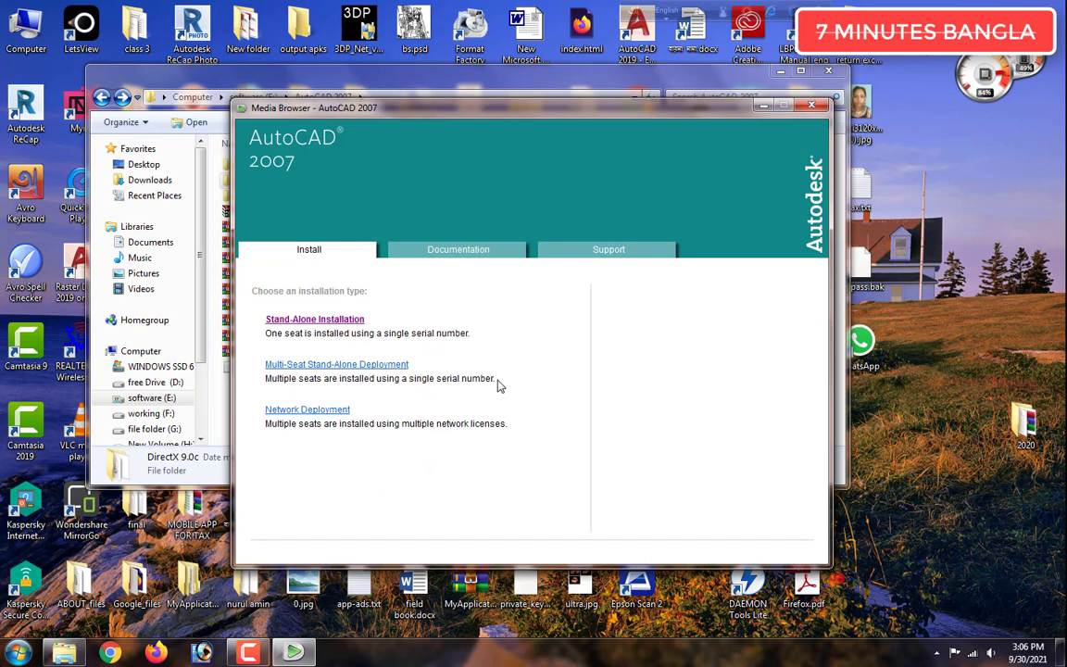
# Open Readme.txt to read the installation instructions, highlight the serial number, and close the file
pyautogui.moveTo(331, 115); pyautogui.dragTo(639, 203)
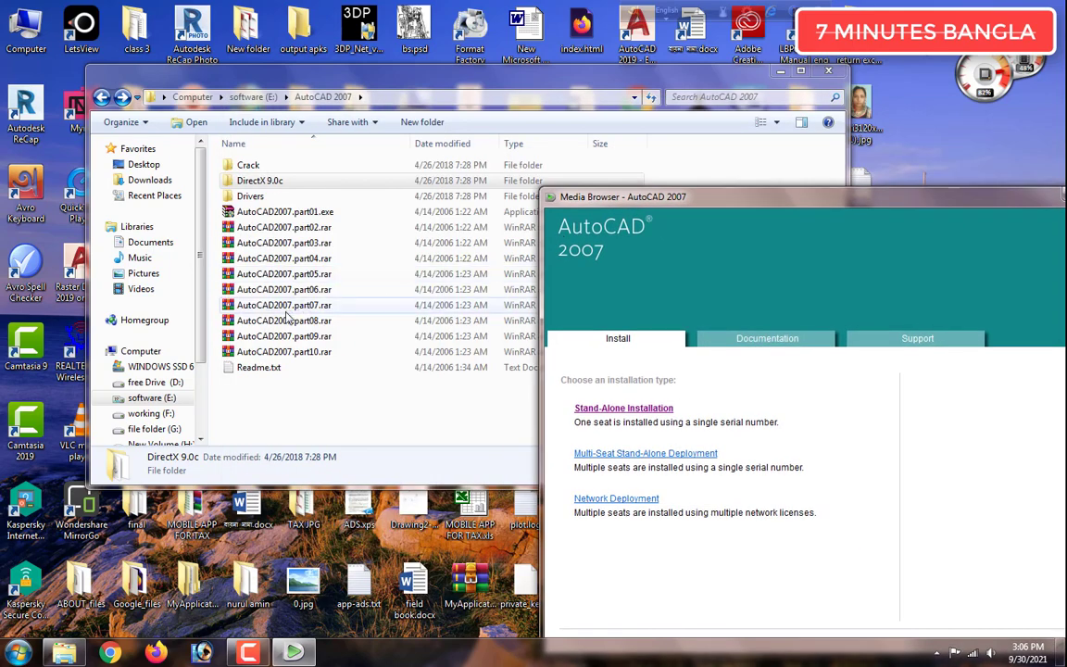
pyautogui.doubleClick(258, 368)
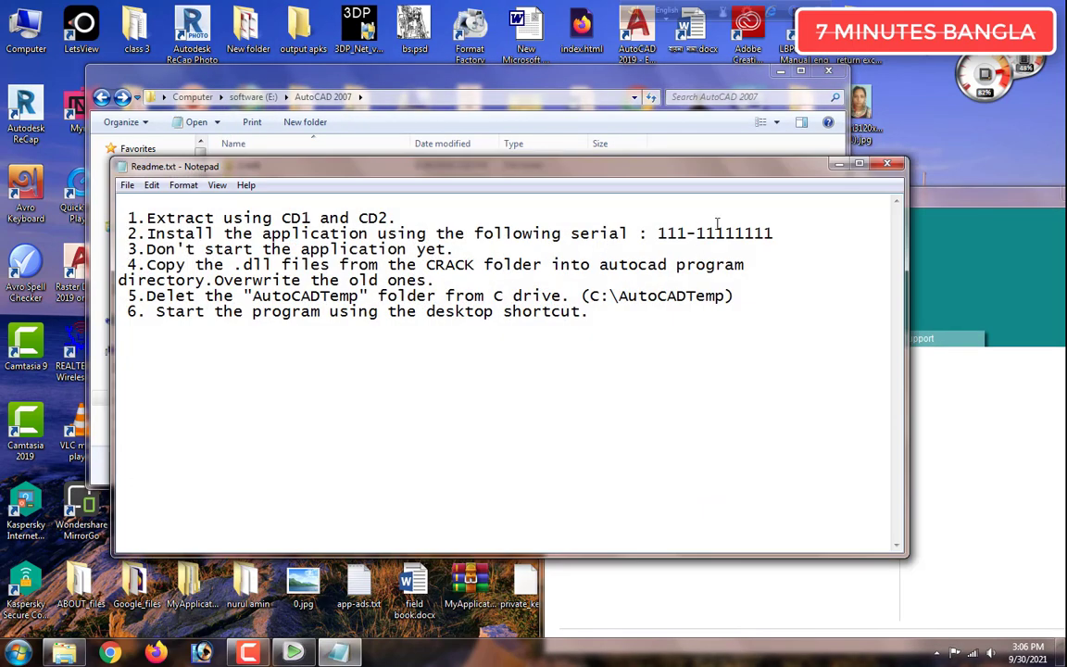
pyautogui.moveTo(772, 232); pyautogui.dragTo(658, 233)
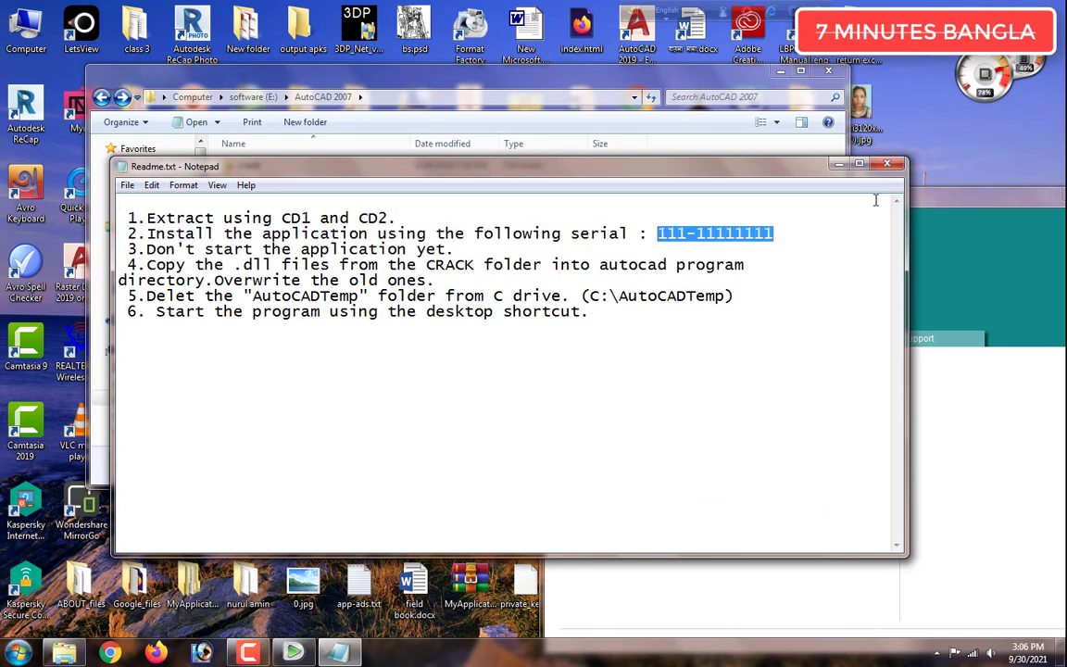
pyautogui.click(886, 164)
pyautogui.click(881, 209)
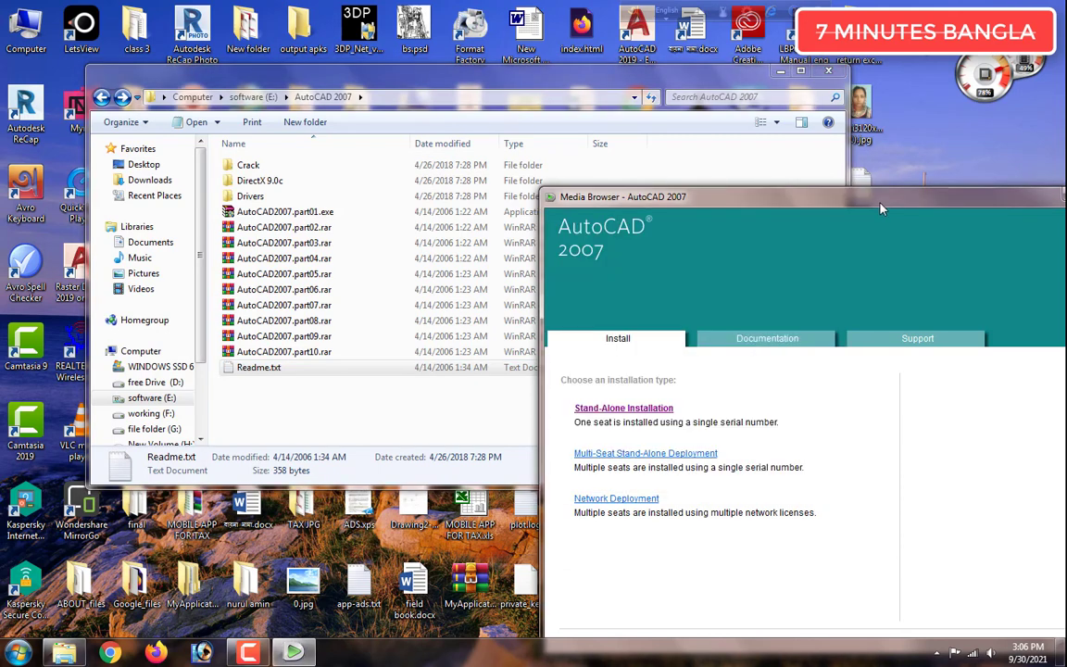
# Try the stand-alone AutoCAD 2007 installation once more, dismiss the setup message and close the installer
pyautogui.moveTo(662, 194); pyautogui.dragTo(355, 123)
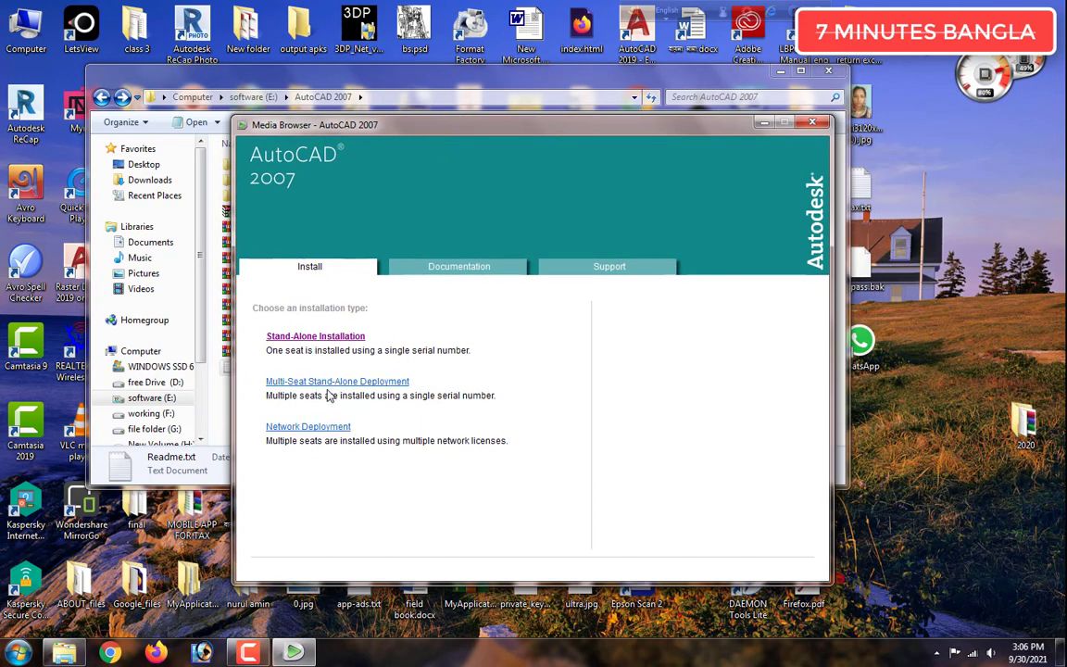
pyautogui.click(297, 336)
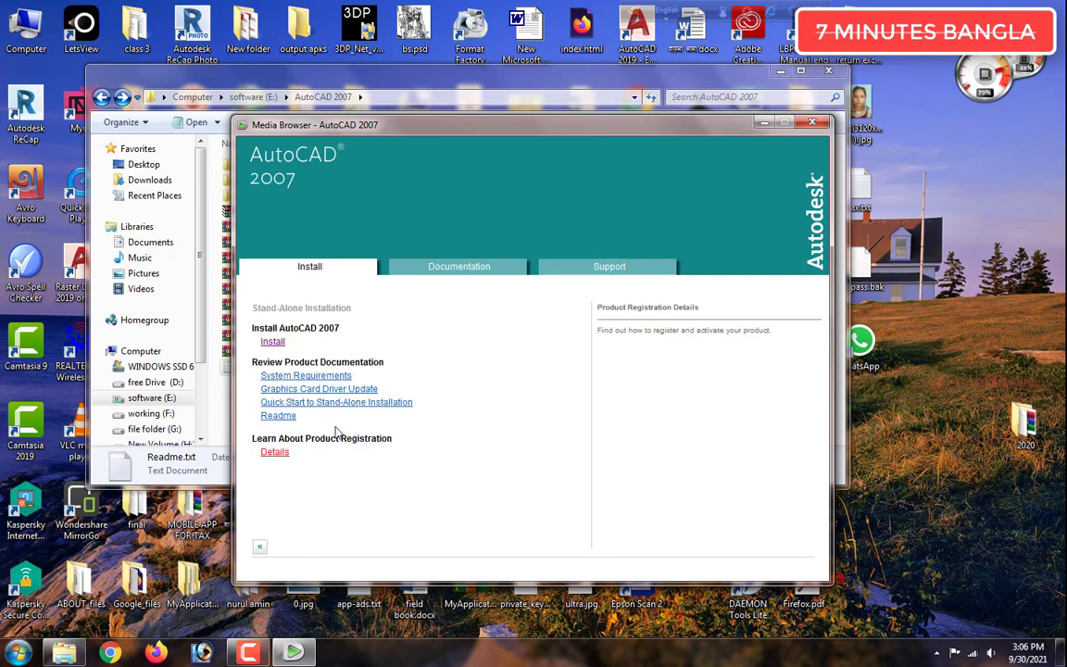
pyautogui.click(274, 340)
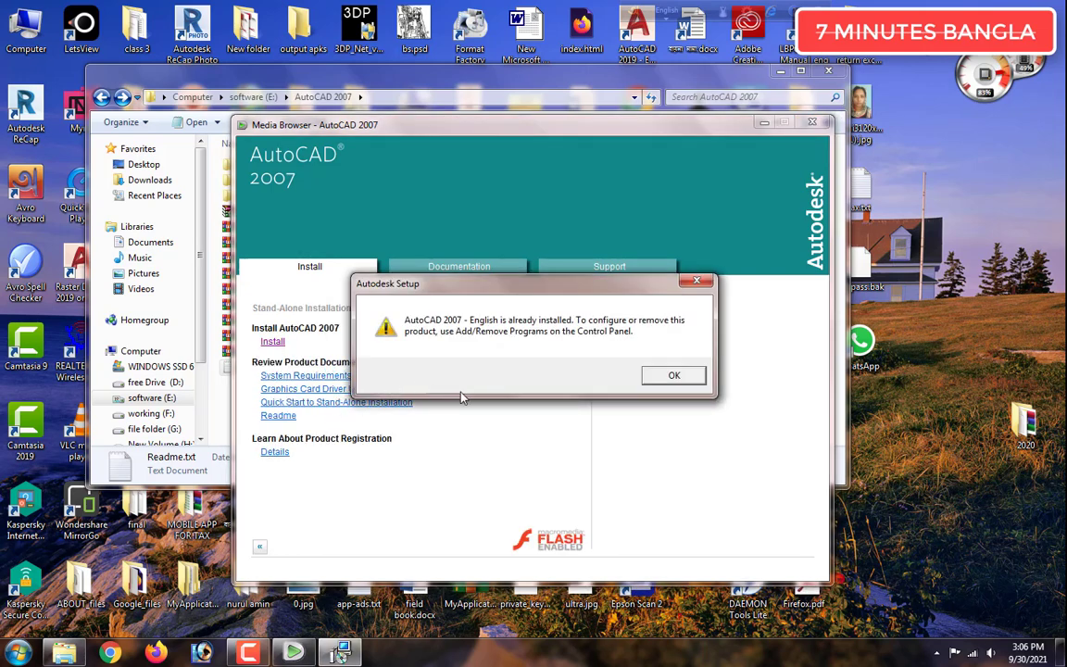
pyautogui.click(673, 377)
pyautogui.click(814, 124)
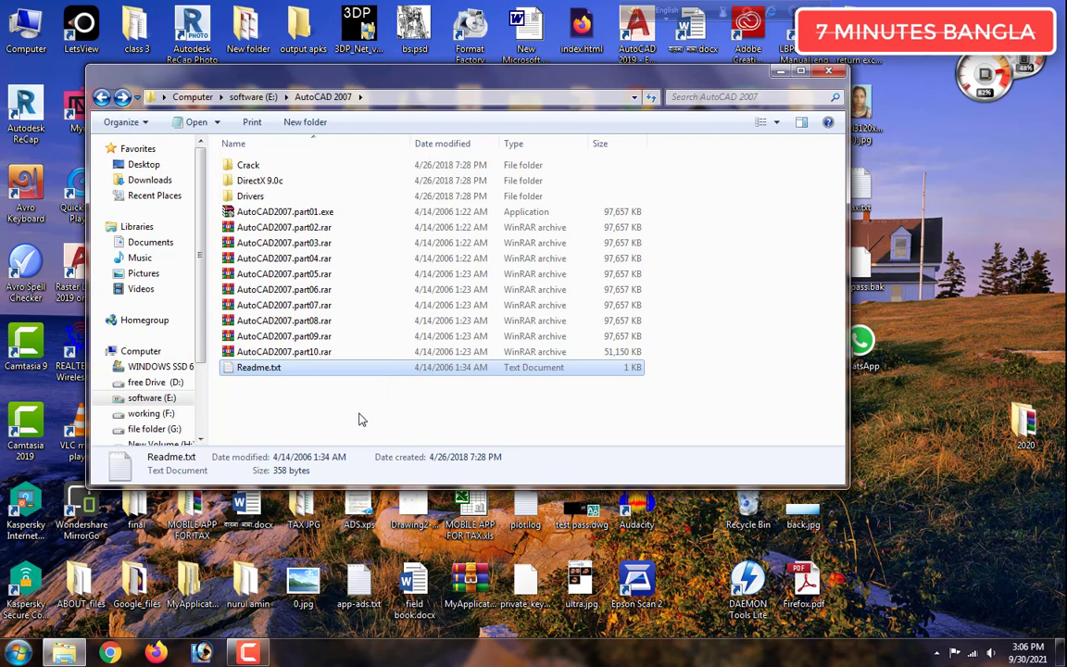
# Copy adlmdll.dll, CRACK_NOTES.txt and lacadp.dll from the Crack folder
pyautogui.doubleClick(263, 166)
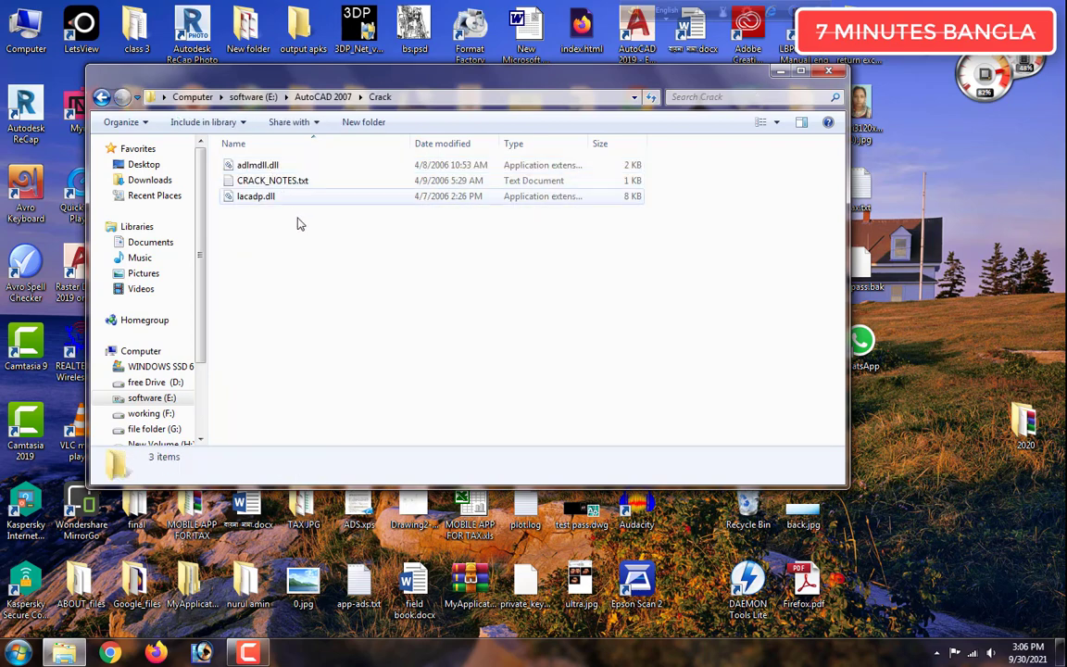
pyautogui.moveTo(297, 278); pyautogui.dragTo(281, 148)
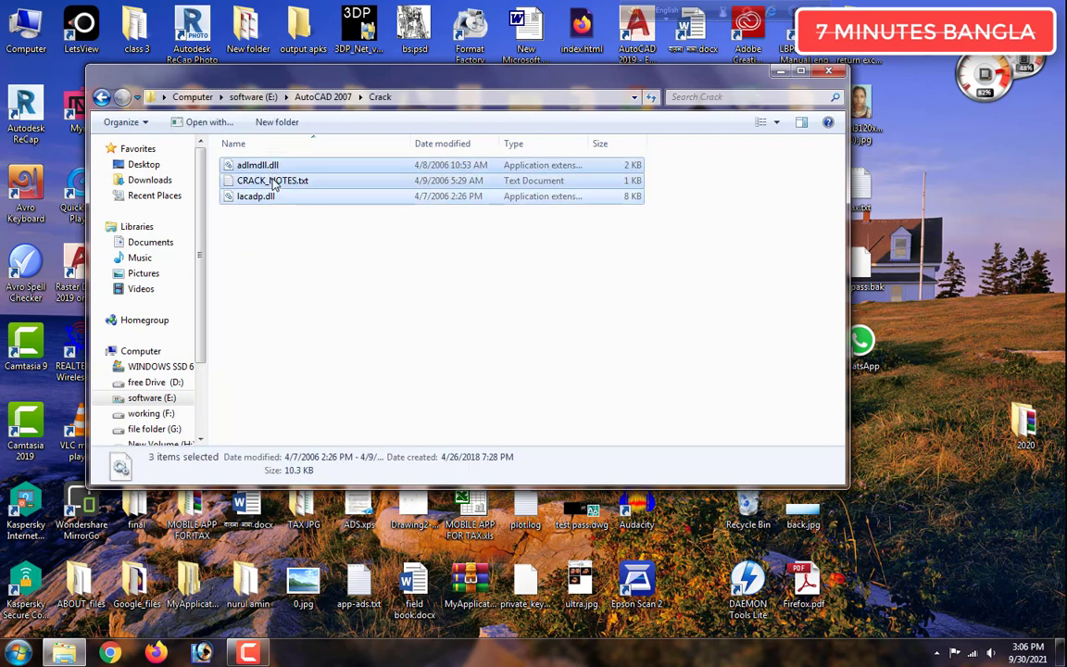
pyautogui.rightClick(272, 184)
pyautogui.click(326, 393)
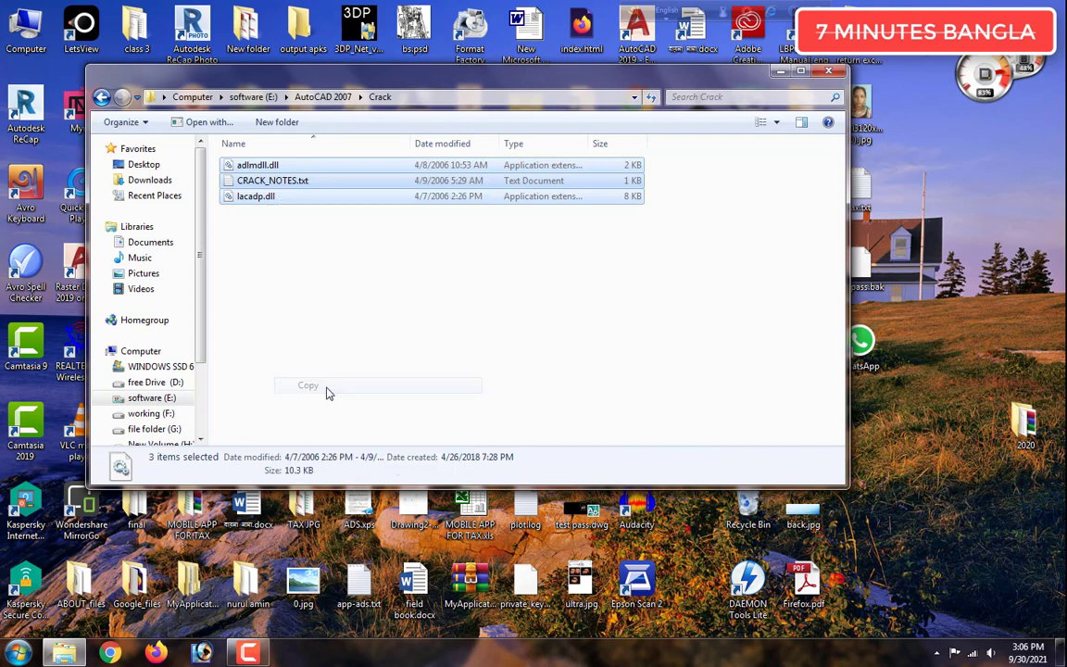
# Open the AutoCAD 2007 program folder under Program Files (x86) on the C: drive in a separate window
pyautogui.click(26, 35)
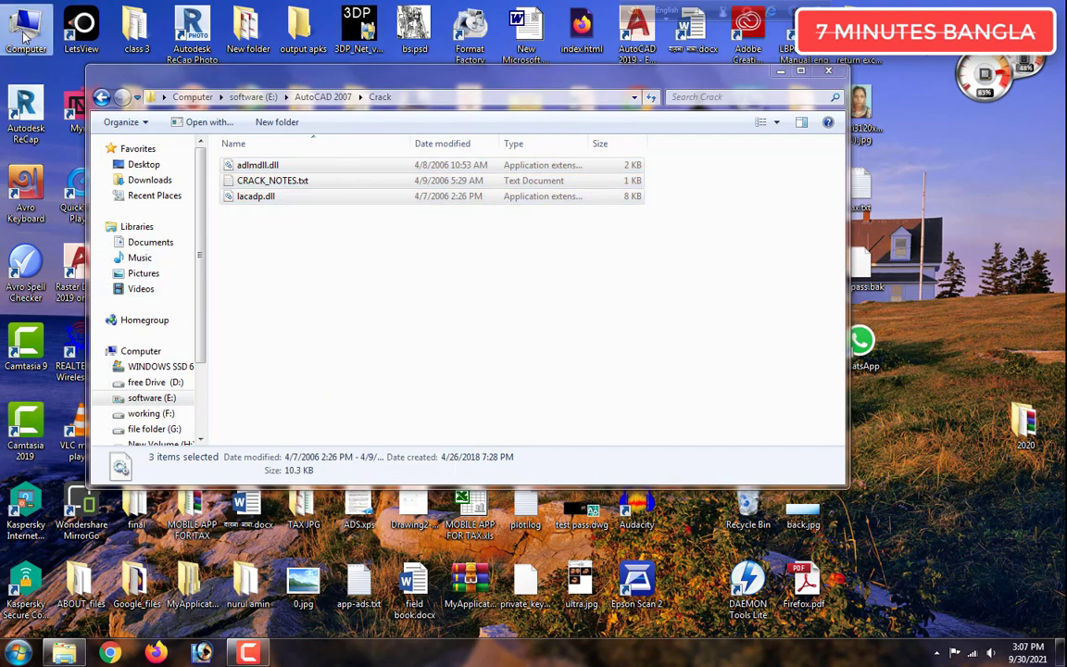
pyautogui.doubleClick(26, 34)
pyautogui.doubleClick(334, 202)
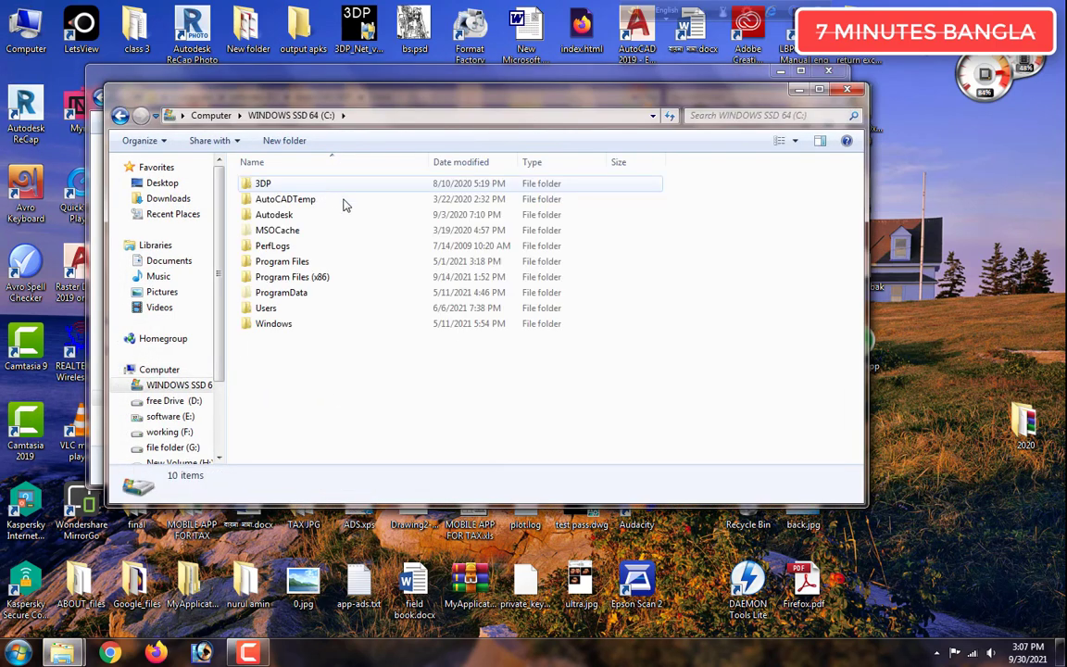
pyautogui.click(324, 282)
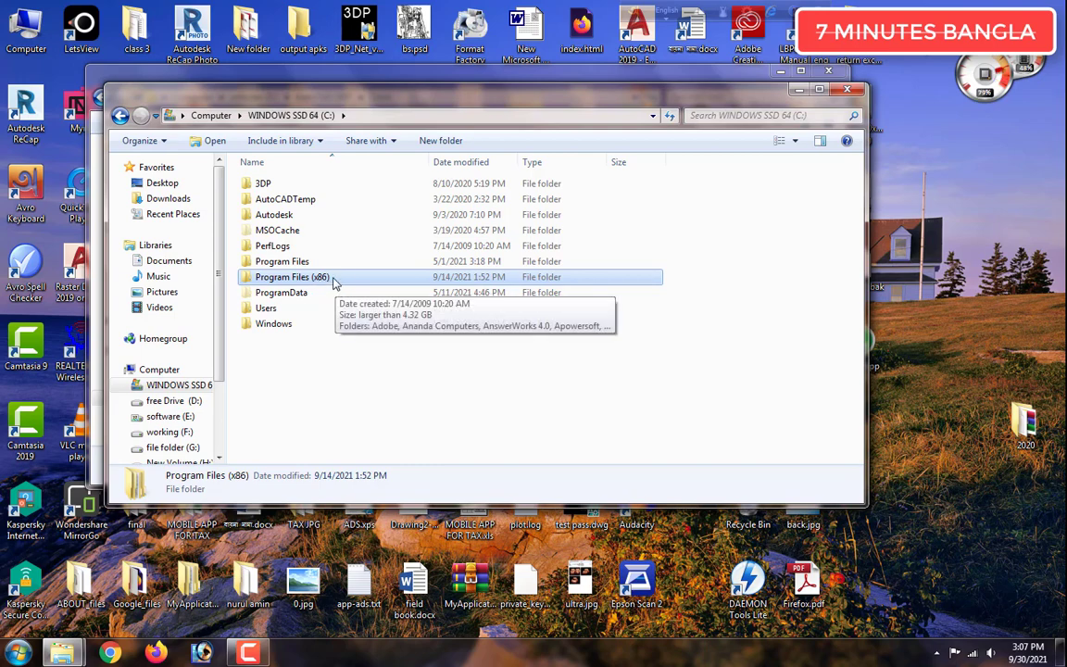
pyautogui.doubleClick(325, 281)
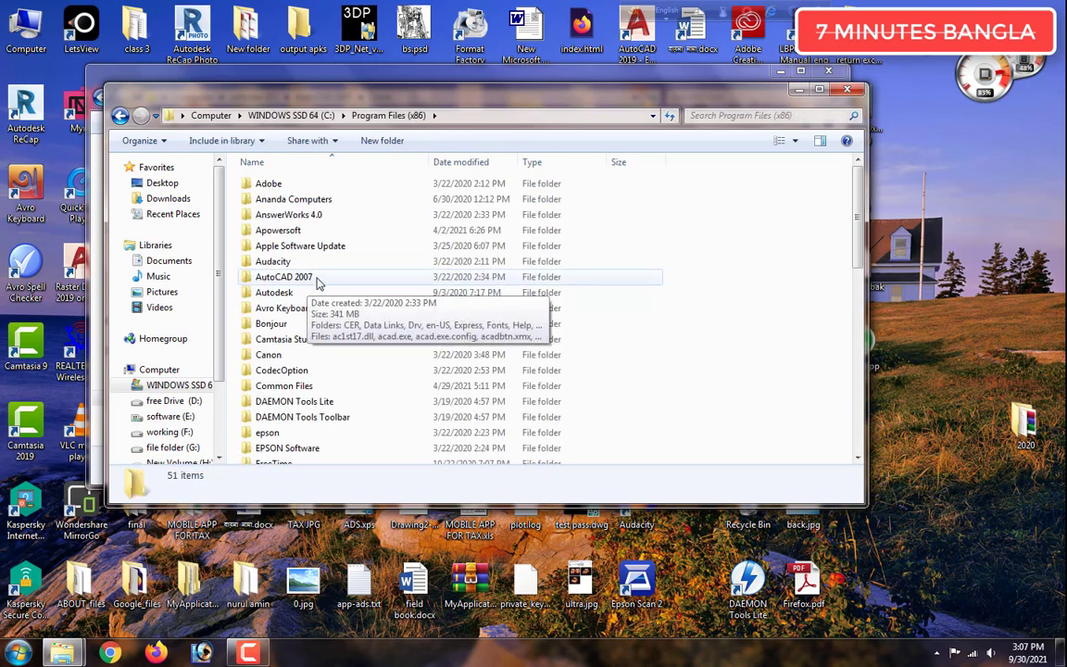
pyautogui.doubleClick(316, 278)
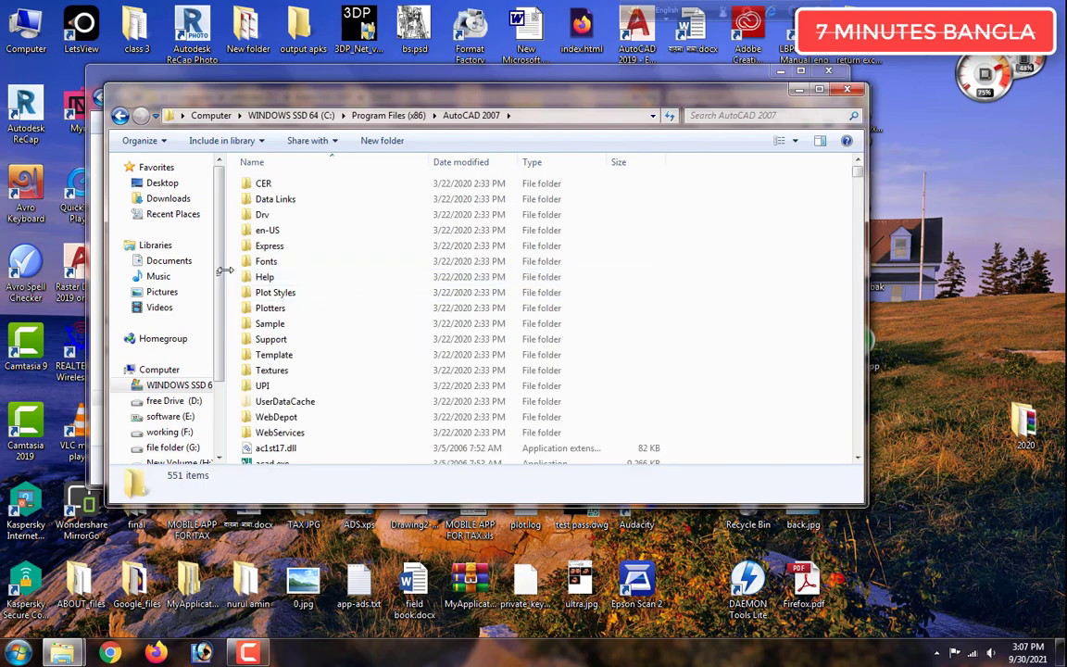
# Try to paste the copied Crack files into the AutoCAD 2007 program folder and cancel at the CRACK_NOTES.txt file conflict
pyautogui.rightClick(235, 291)
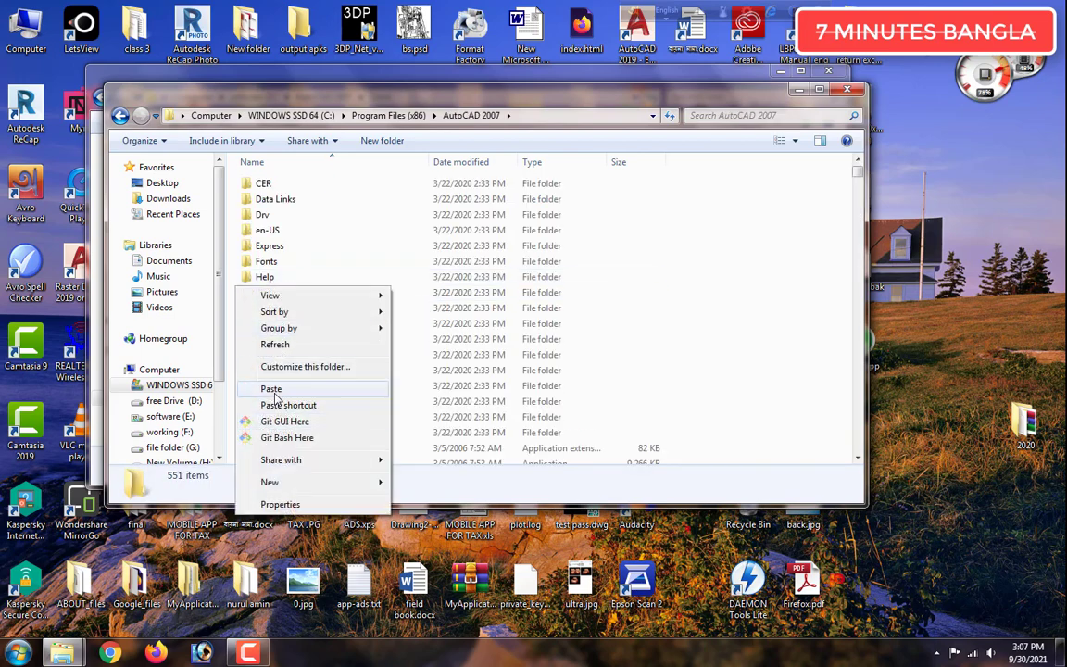
pyautogui.click(269, 349)
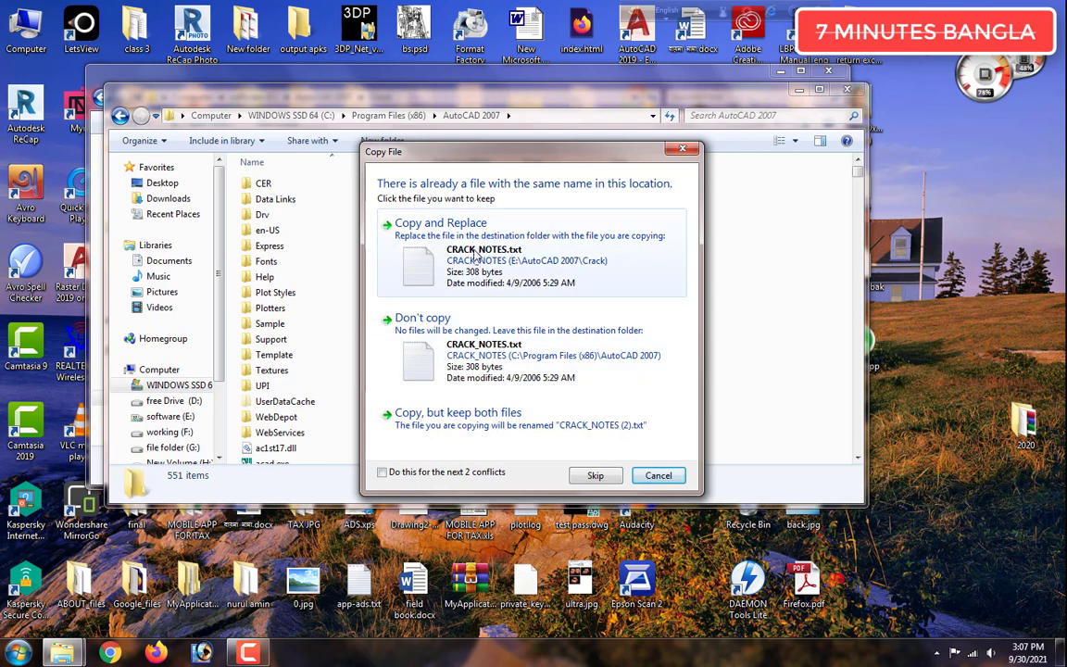
pyautogui.click(683, 151)
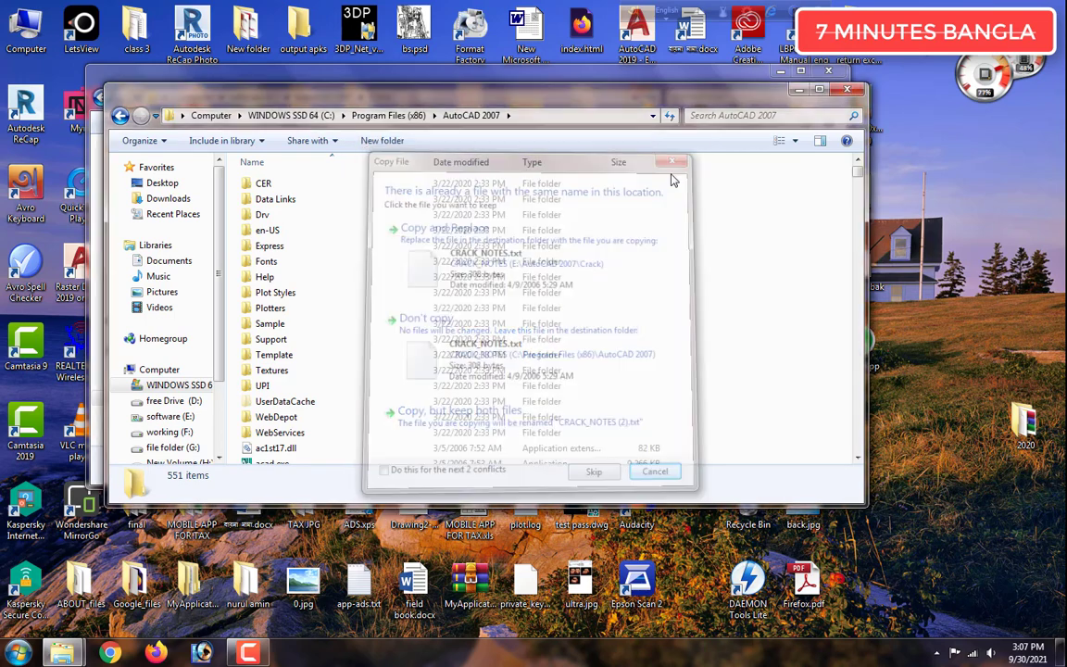
# Close the AutoCAD 2007 and Crack folder windows and refresh the desktop
pyautogui.click(845, 91)
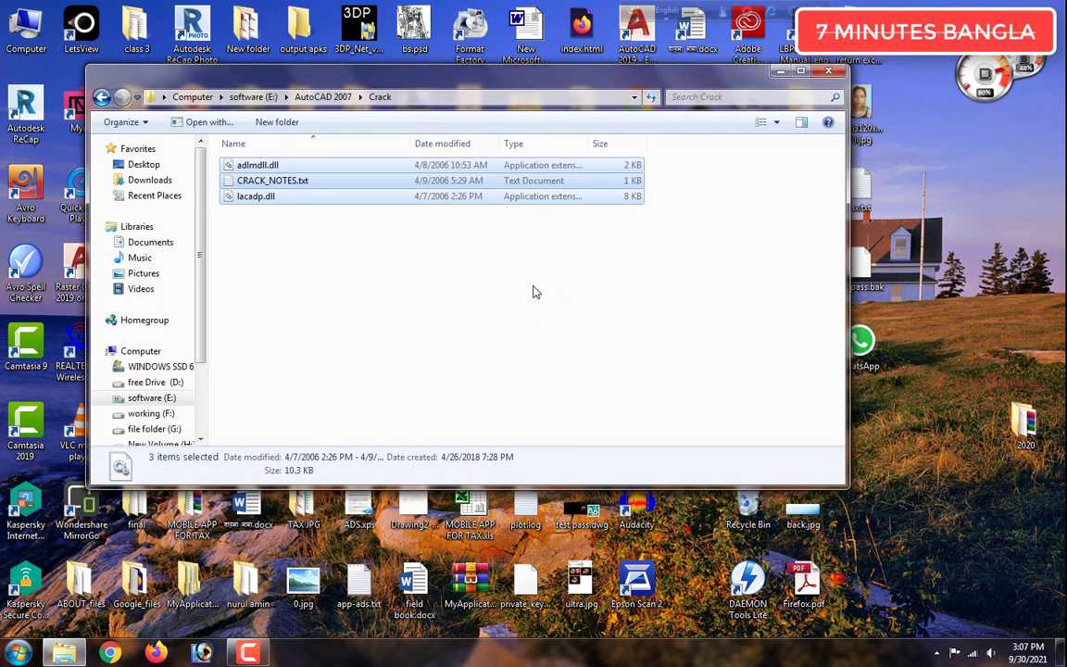
pyautogui.click(826, 71)
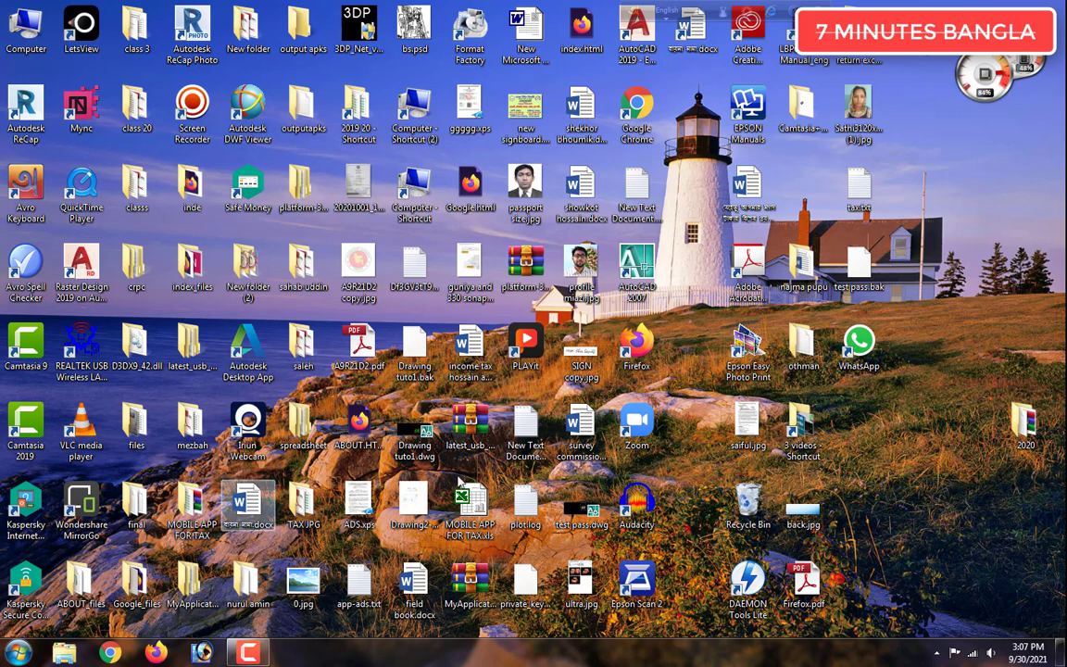
pyautogui.rightClick(896, 209)
pyautogui.click(930, 260)
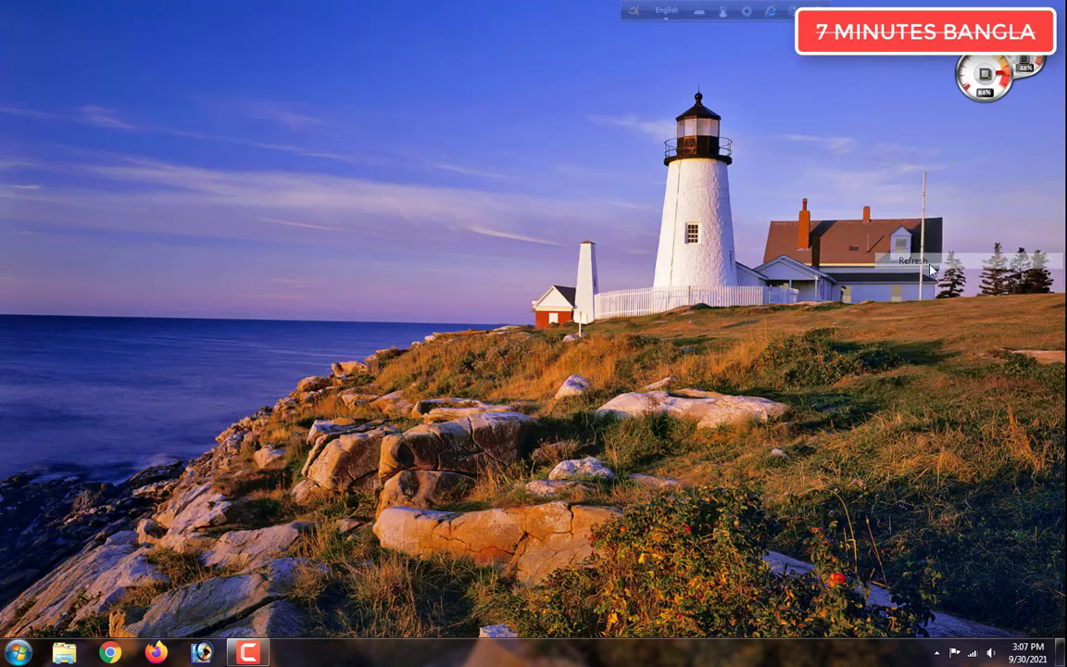
# Launch Adobe Photoshop and change the Windows color scheme to Windows 7 Basic
pyautogui.click(204, 651)
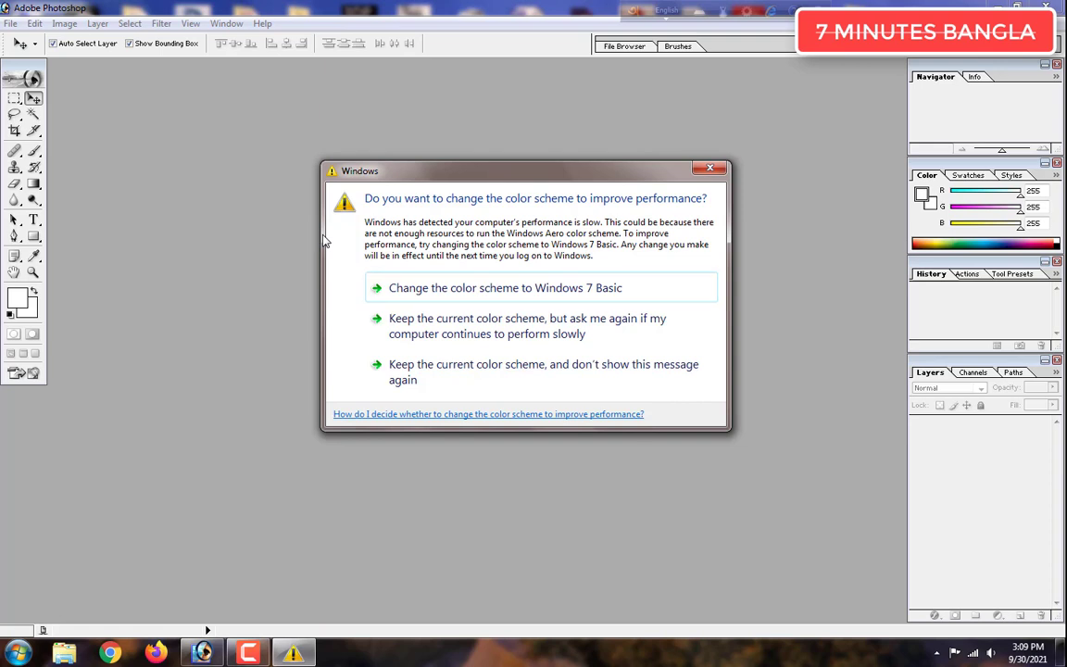
pyautogui.click(636, 299)
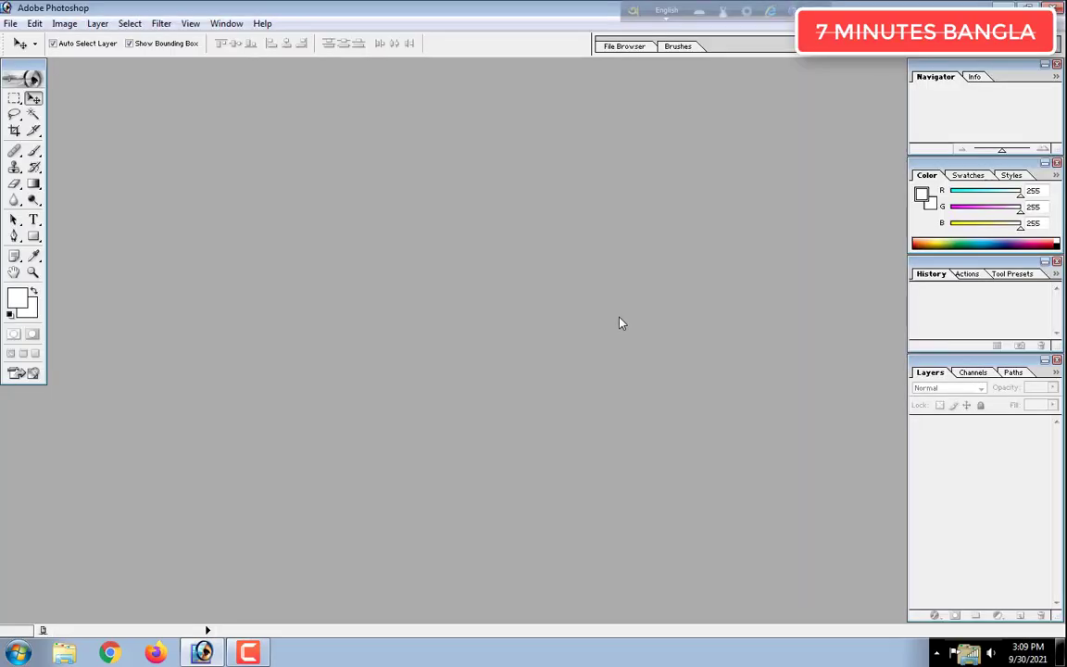
pyautogui.click(248, 653)
pyautogui.click(248, 653)
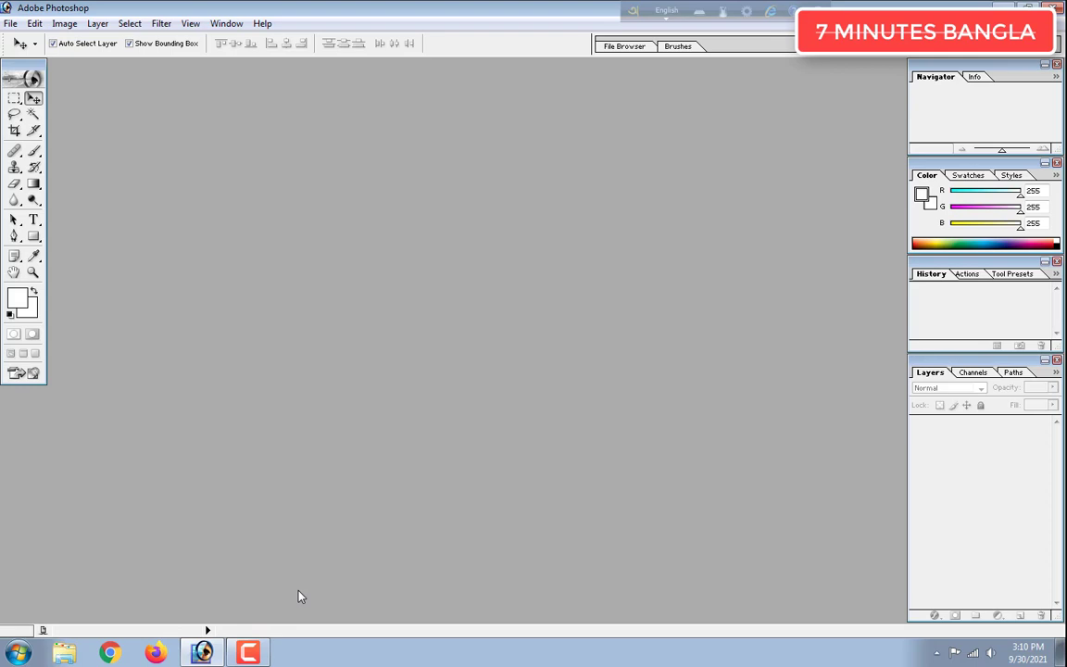
# Try three times to import from the EPSON L380 Series scanner, dismissing the TWAIN error after each attempt
pyautogui.click(10, 24)
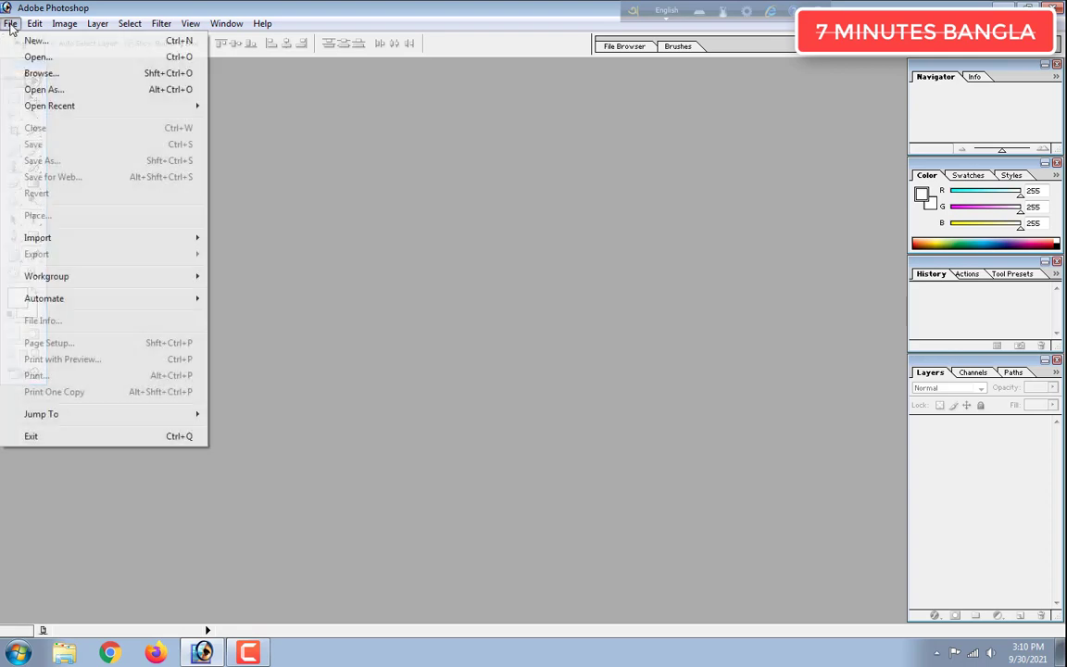
pyautogui.moveTo(109, 243)
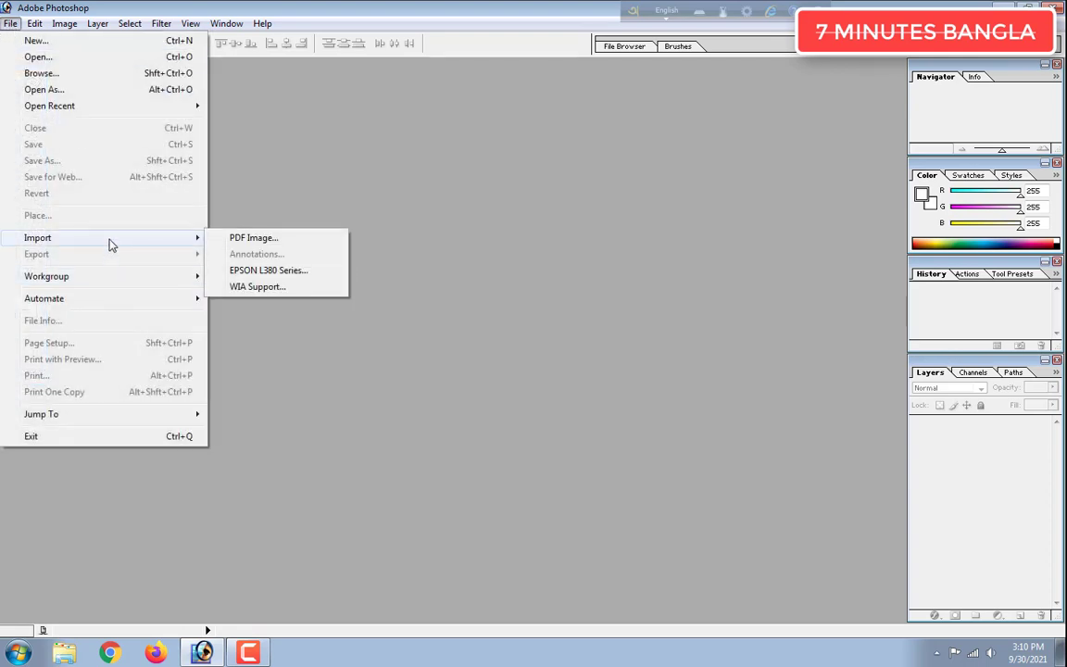
pyautogui.click(268, 271)
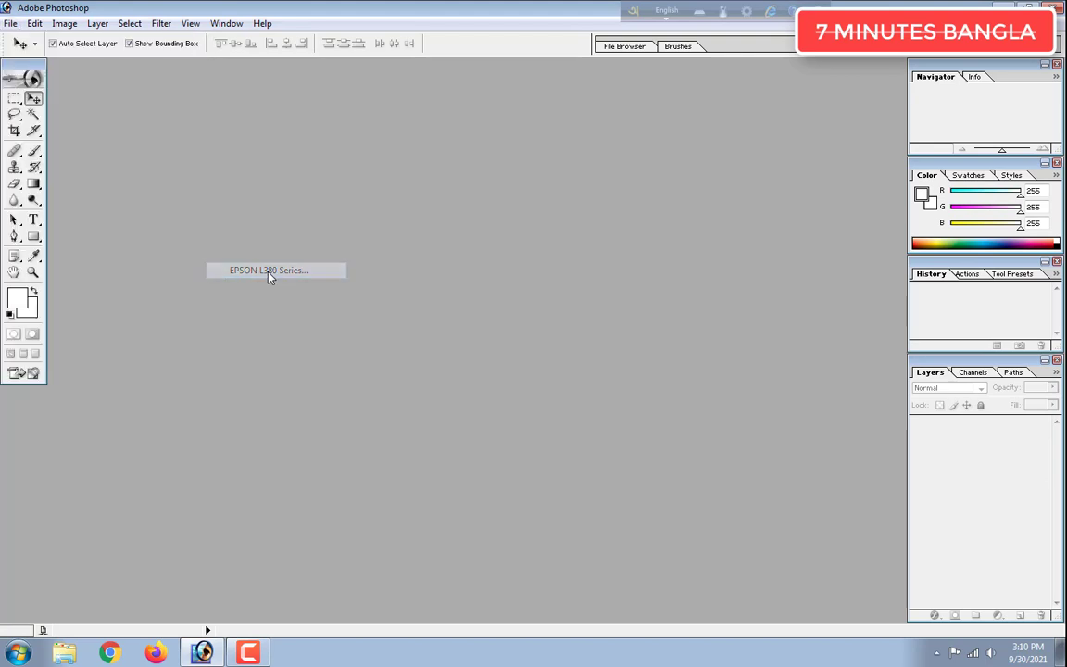
pyautogui.click(680, 385)
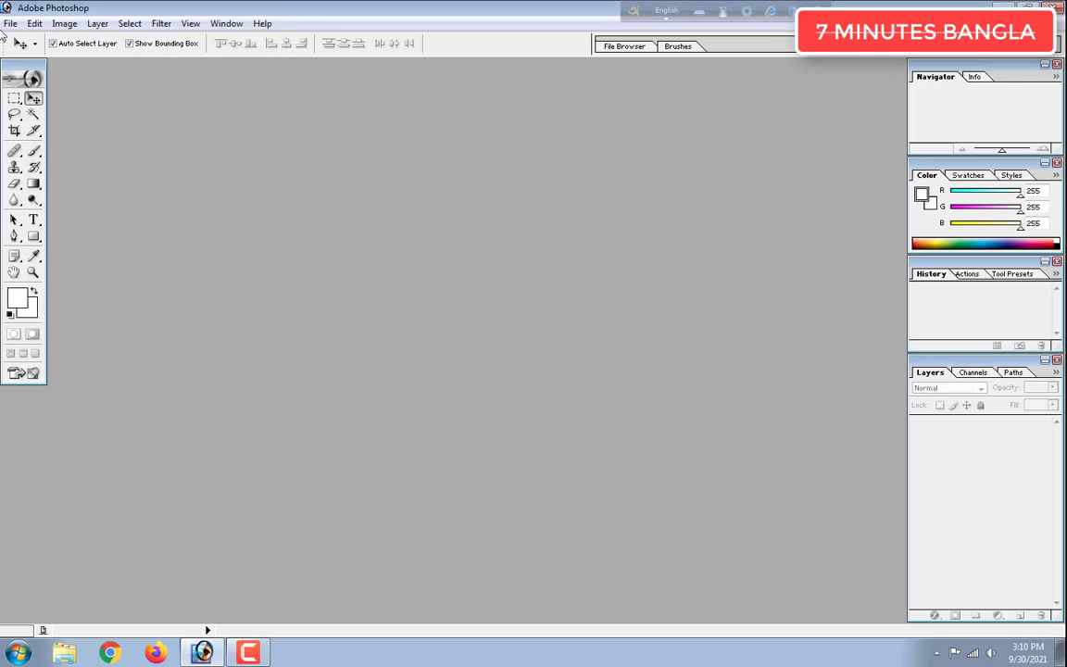
pyautogui.click(10, 23)
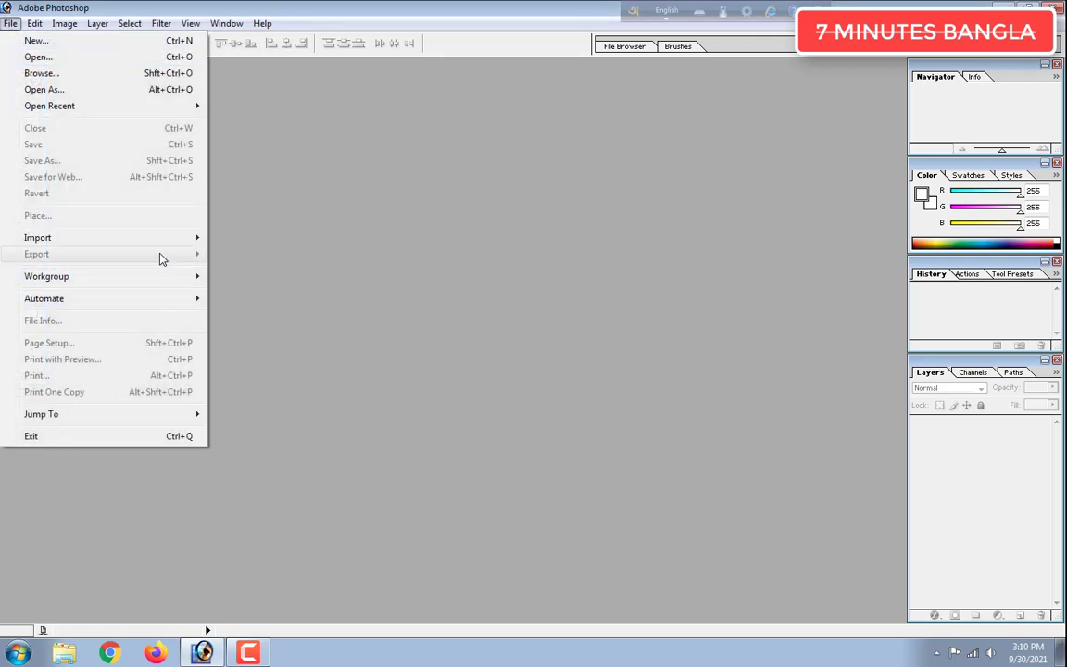
pyautogui.moveTo(153, 238)
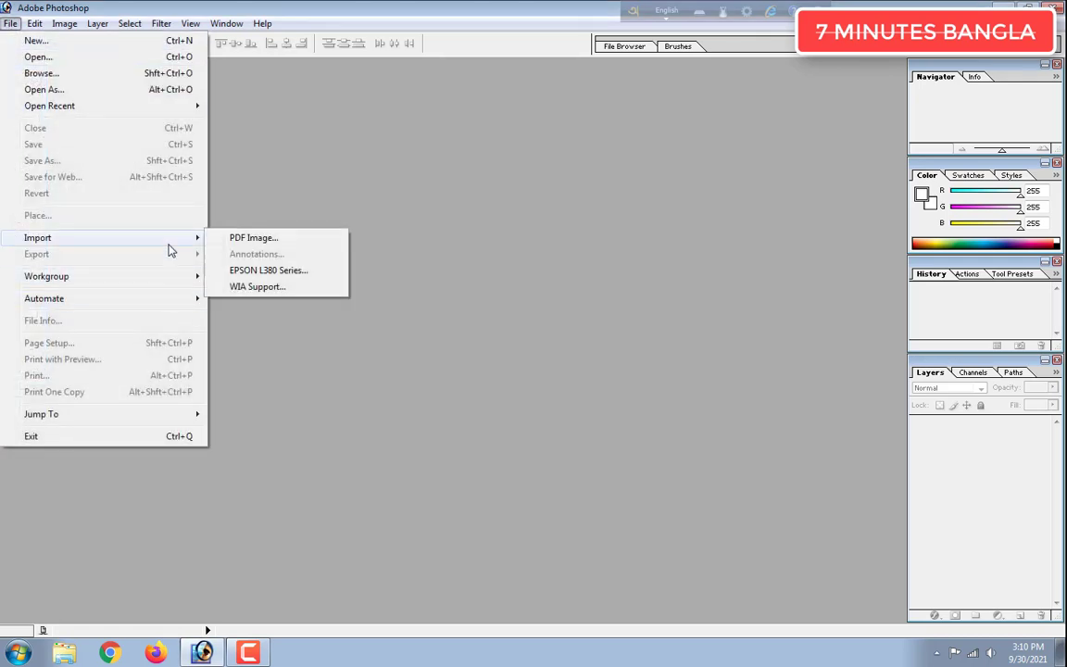
pyautogui.click(259, 271)
pyautogui.click(654, 382)
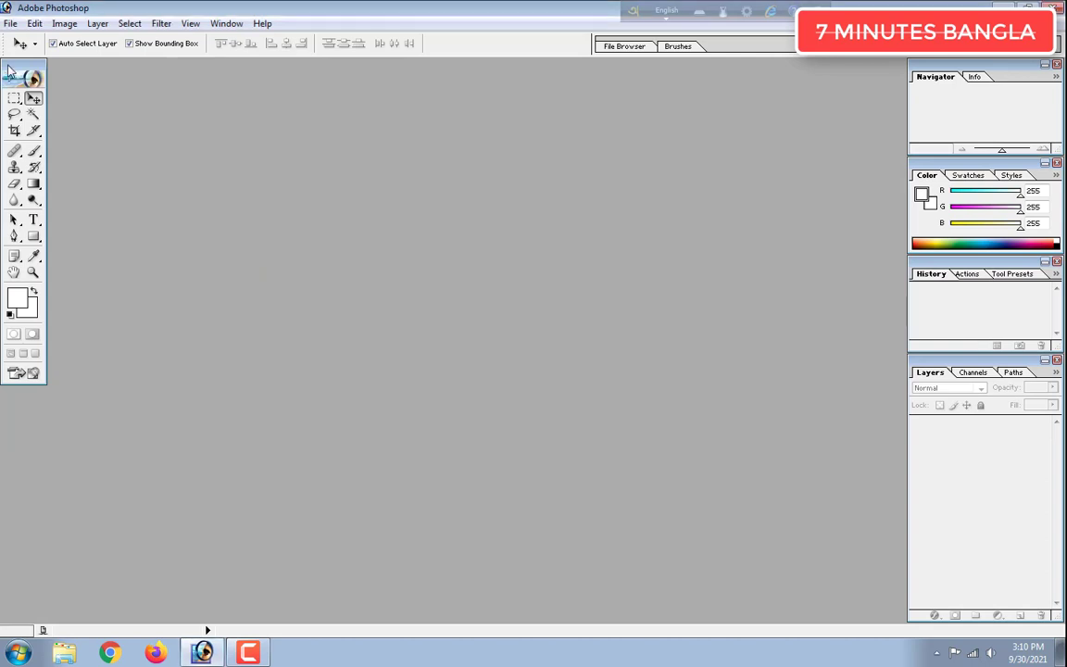
pyautogui.click(10, 23)
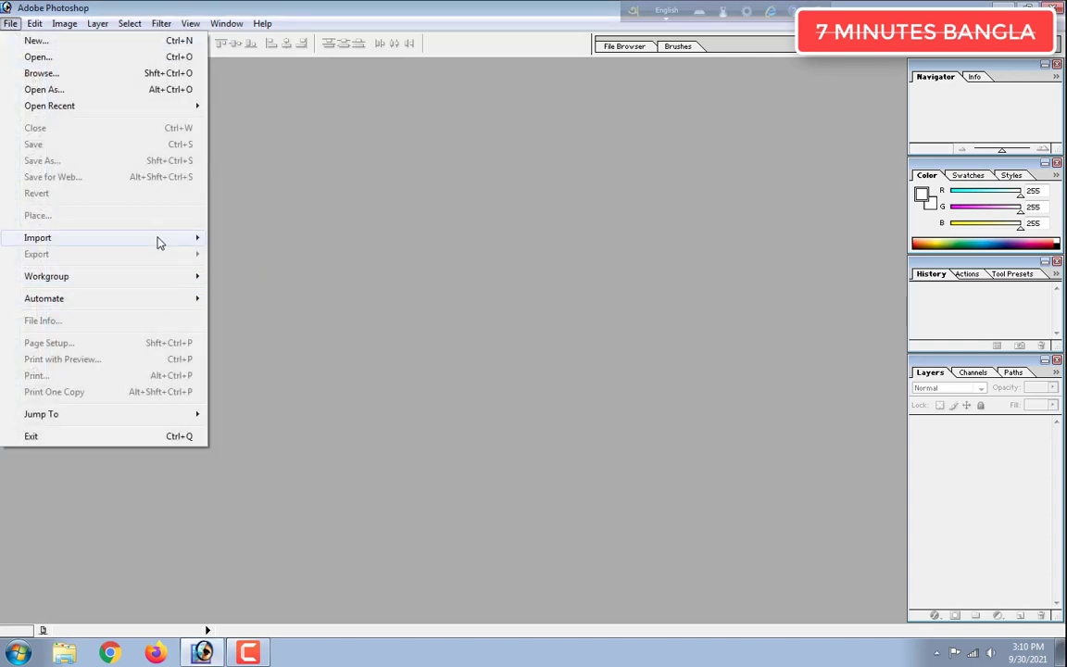
pyautogui.moveTo(157, 239)
pyautogui.click(277, 270)
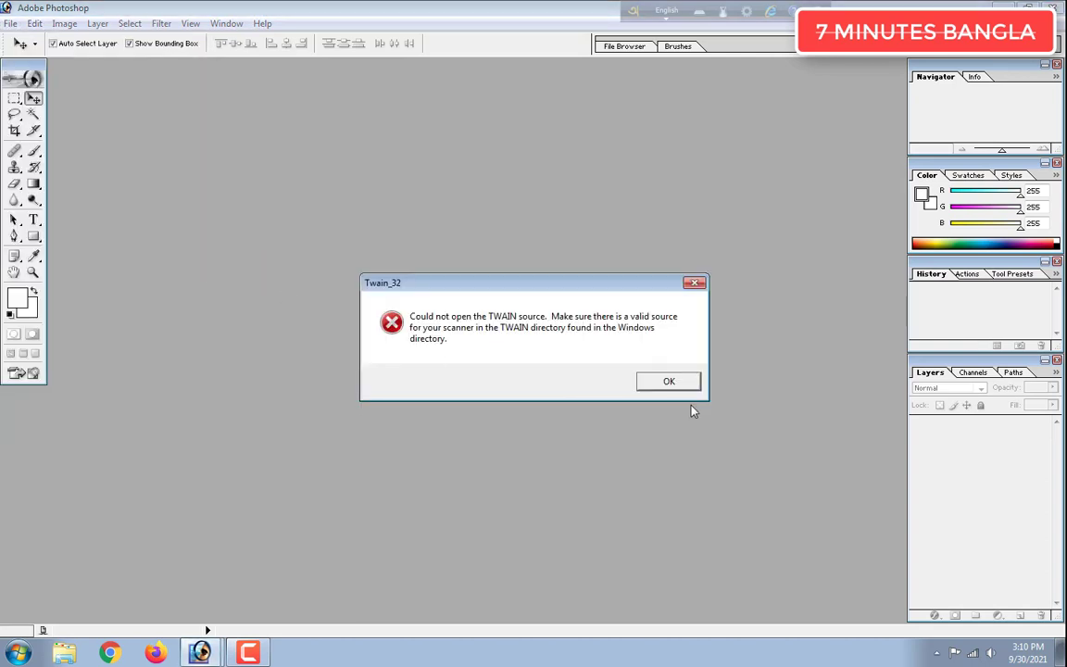
pyautogui.click(681, 383)
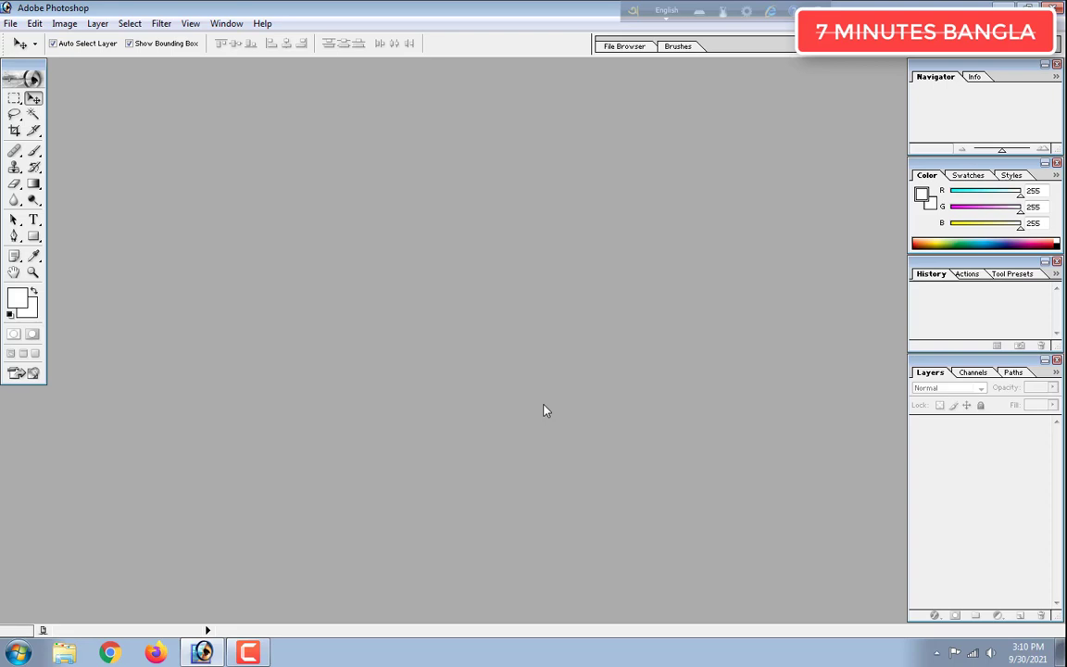
# Start another import from the EPSON L380 Series scanner and set the image type to Grayscale in Epson Scan 2
pyautogui.click(11, 24)
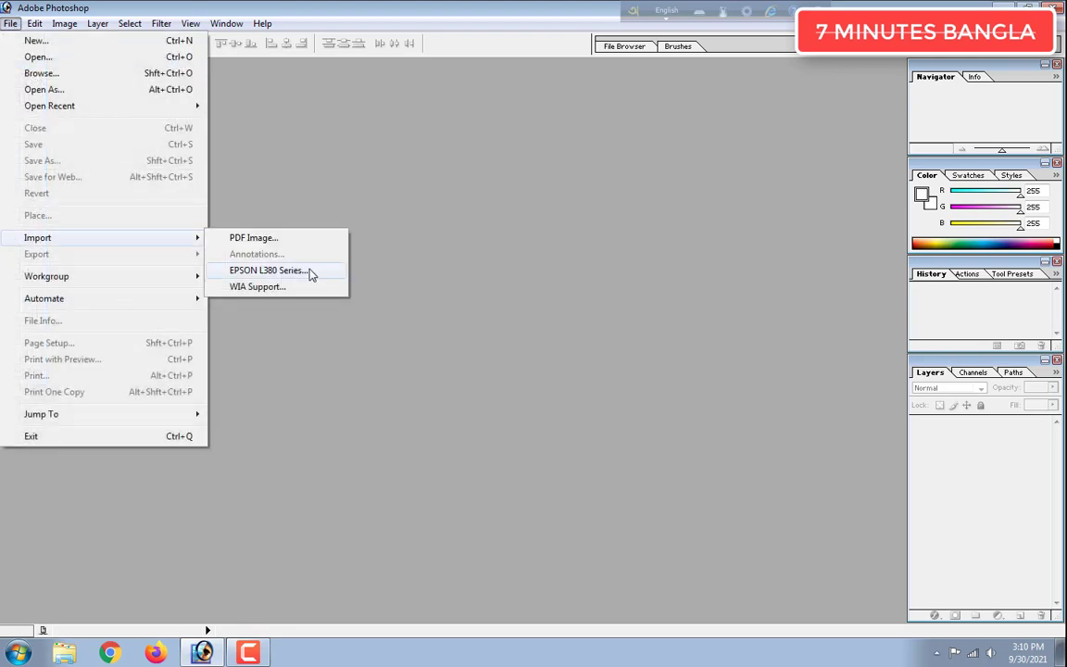
pyautogui.click(309, 269)
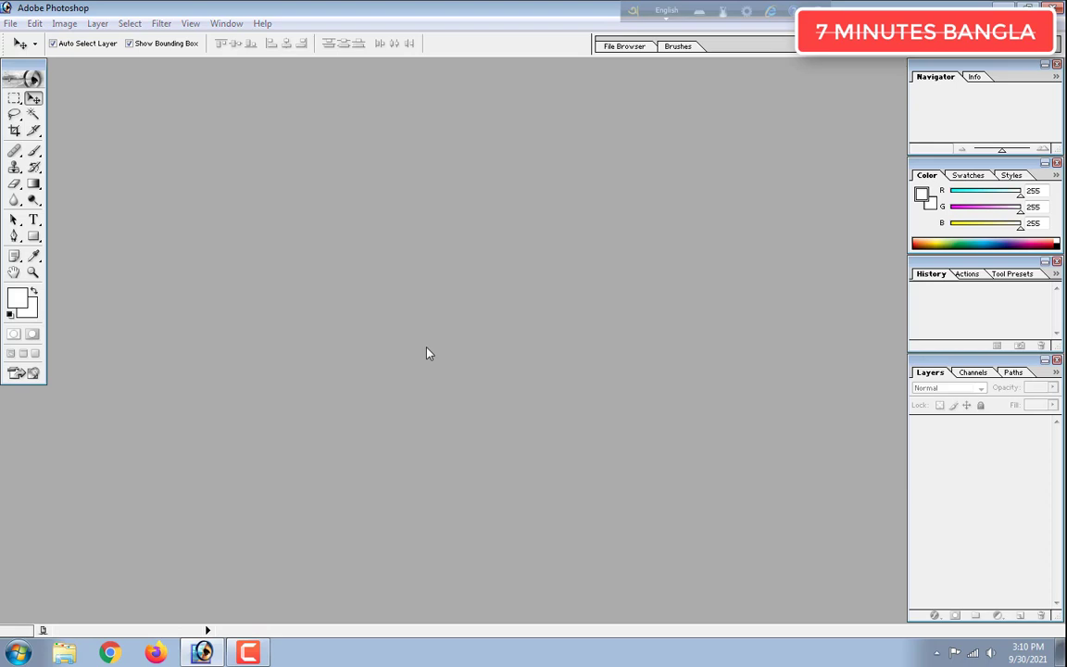
pyautogui.click(659, 275)
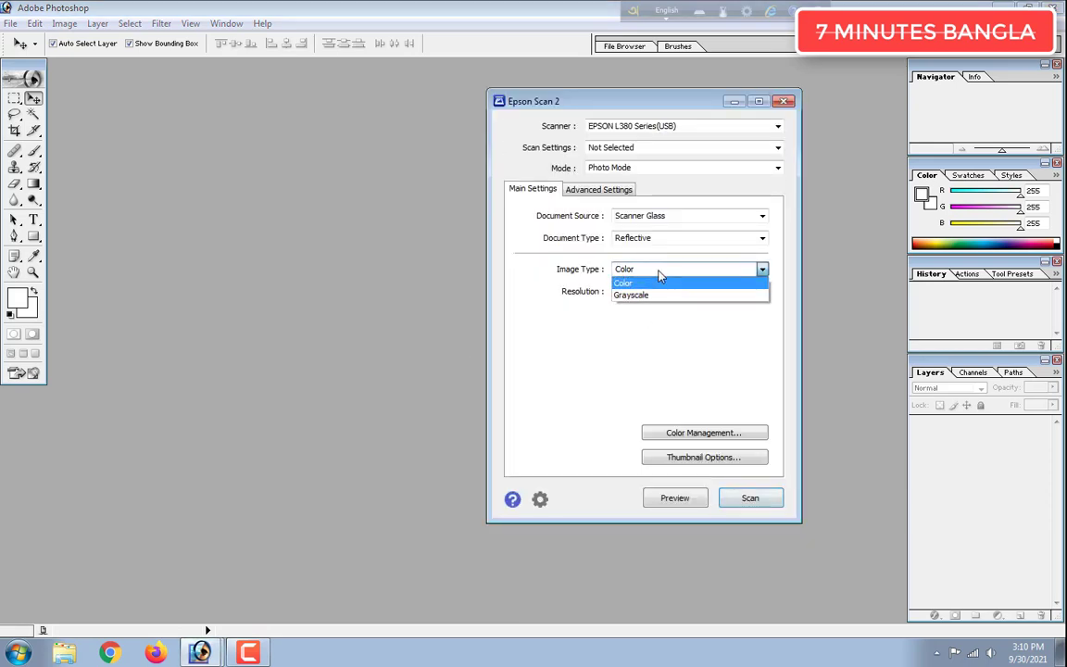
pyautogui.click(651, 296)
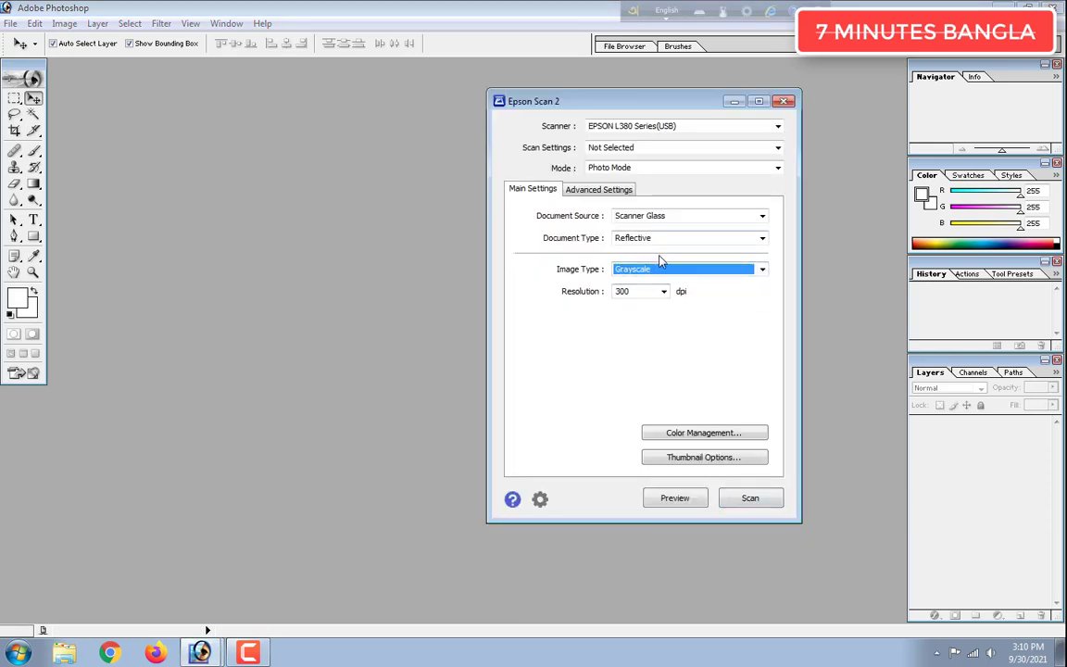
# Switch the scan mode to Document Mode and set the image type to Black & White
pyautogui.click(668, 172)
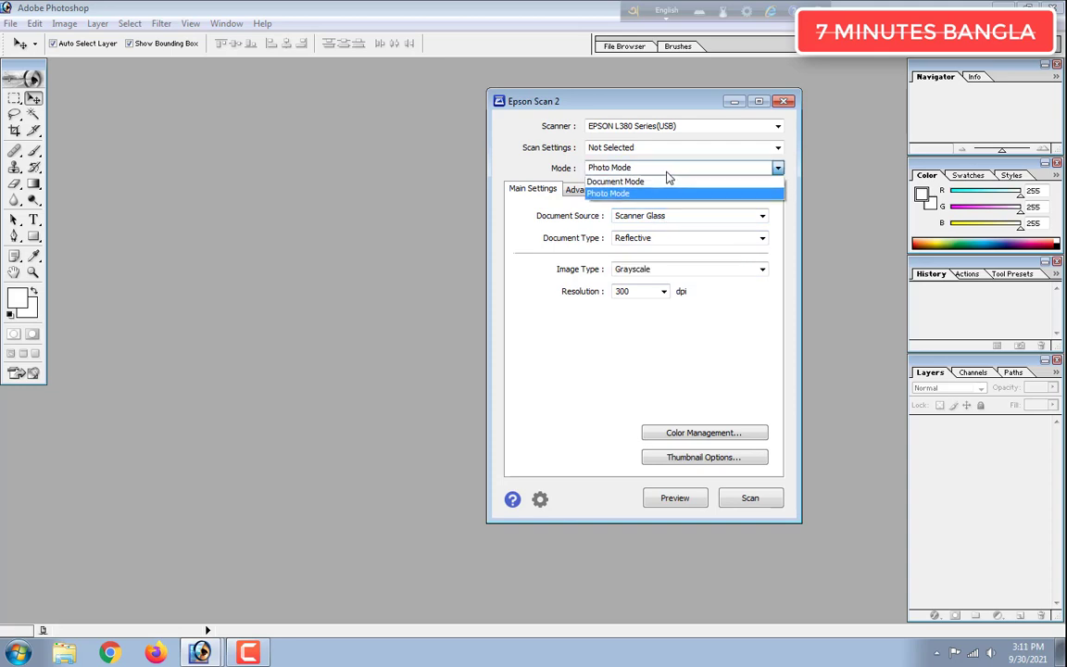
pyautogui.click(668, 172)
pyautogui.click(668, 173)
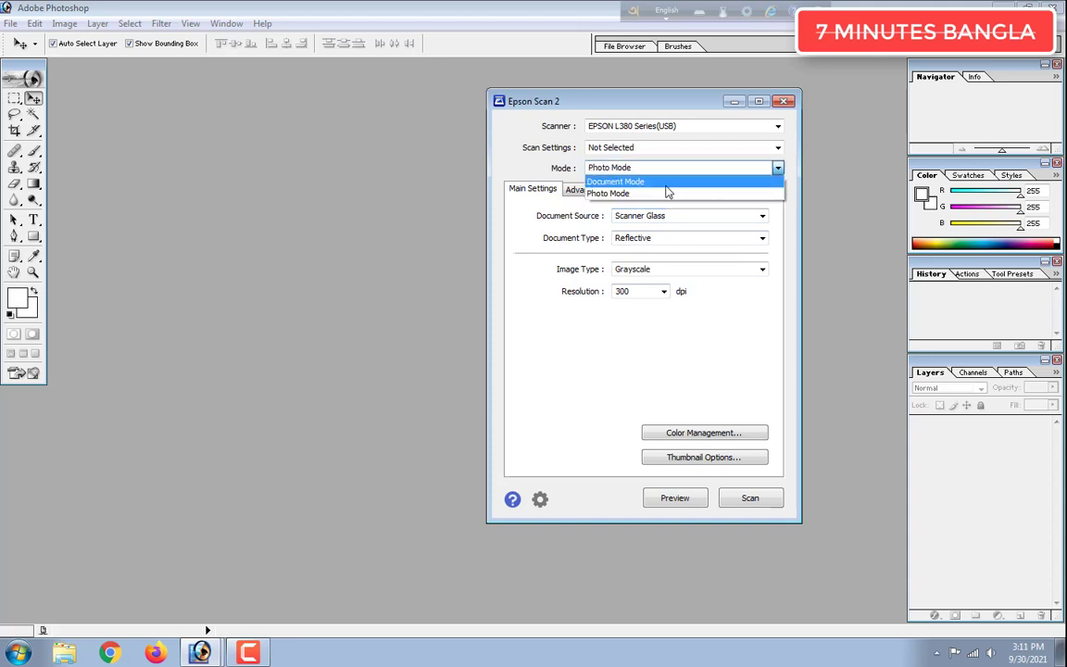
pyautogui.click(648, 182)
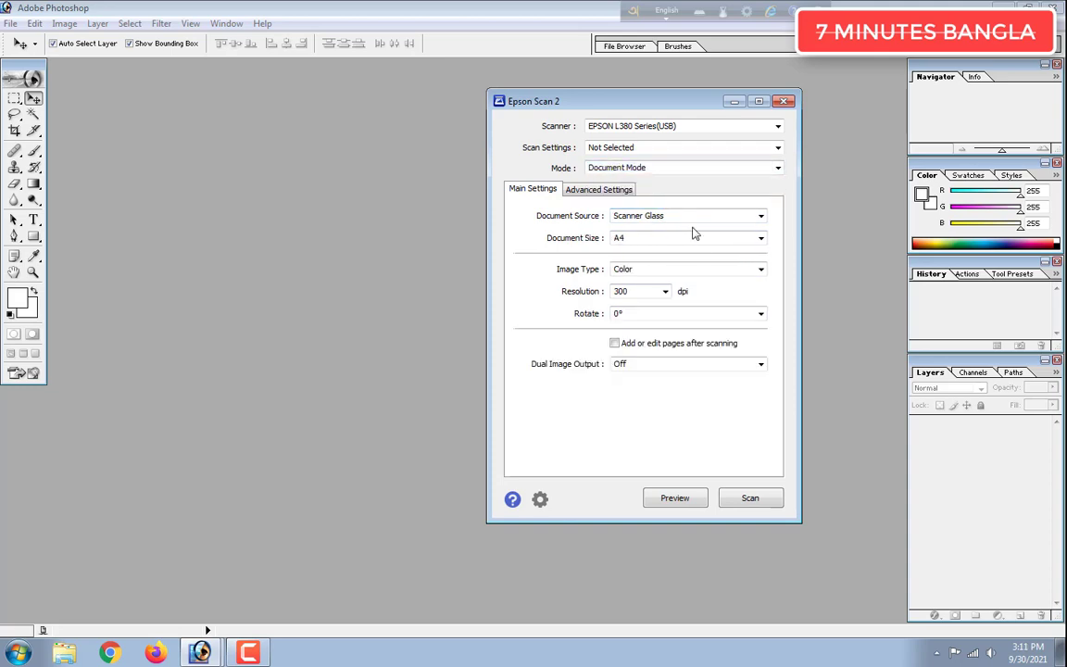
pyautogui.click(644, 269)
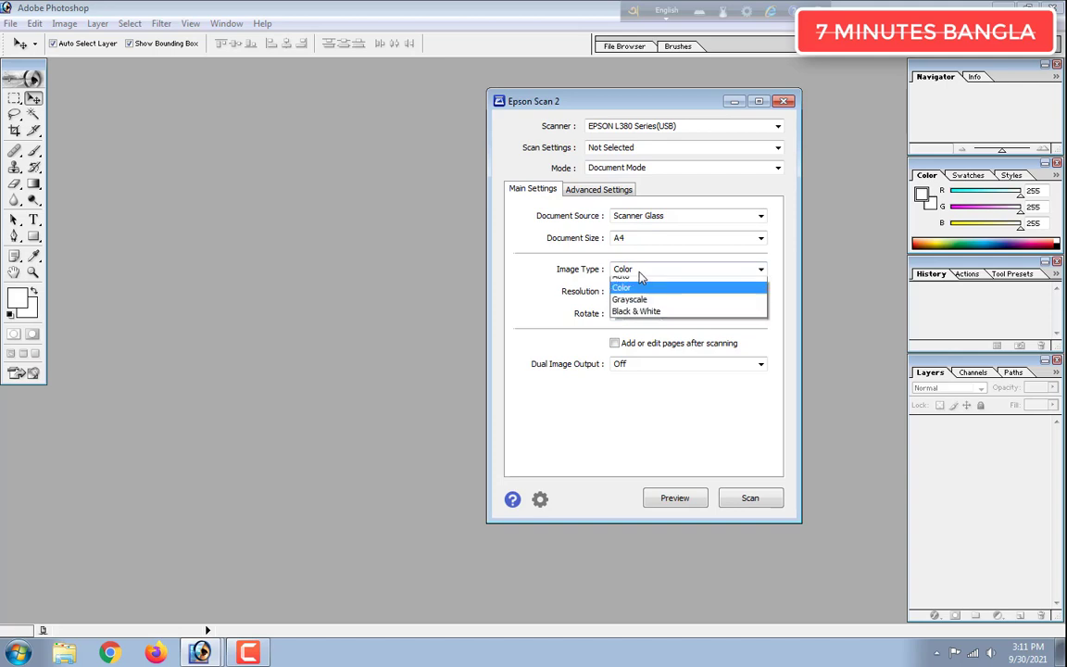
pyautogui.click(652, 320)
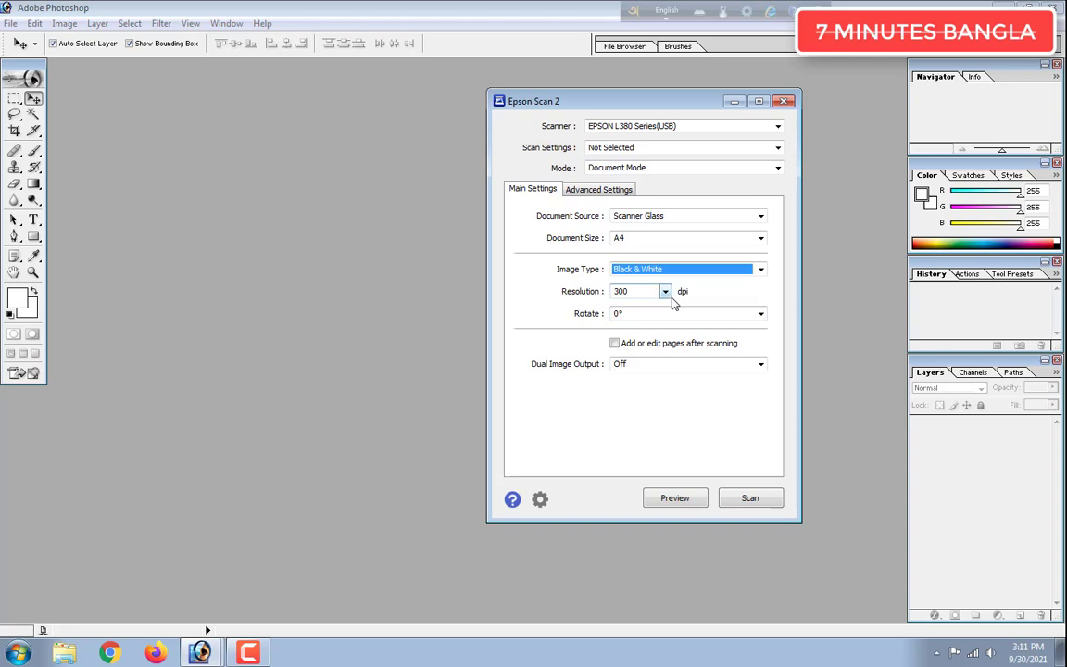
# Scan the A4 page at a resolution of 300 dpi and close Epson Scan 2
pyautogui.click(665, 291)
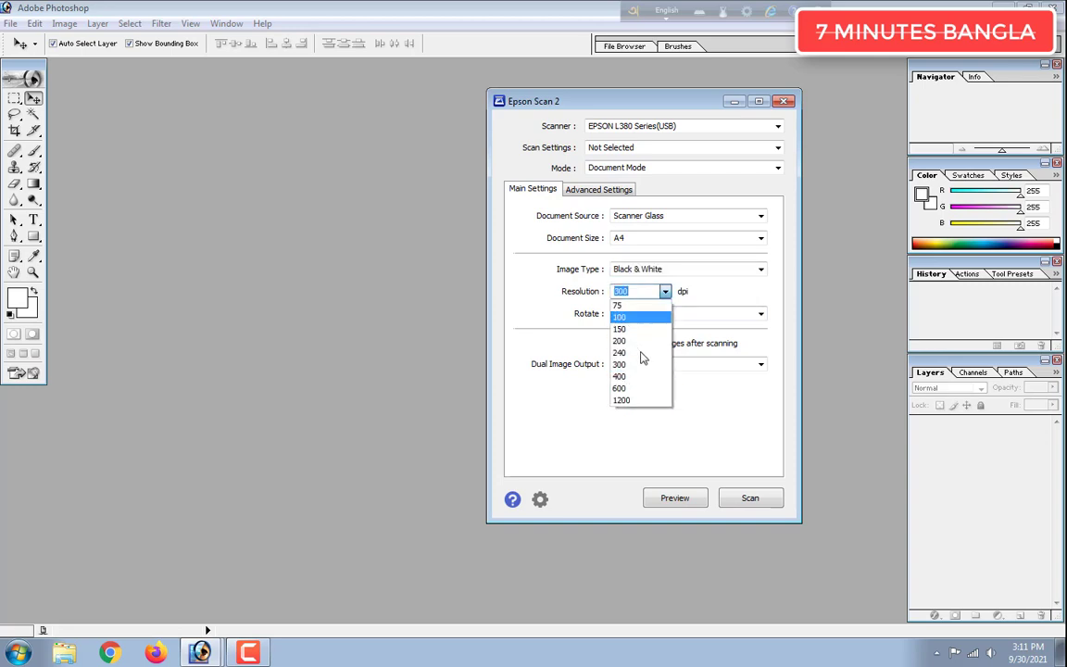
pyautogui.click(635, 366)
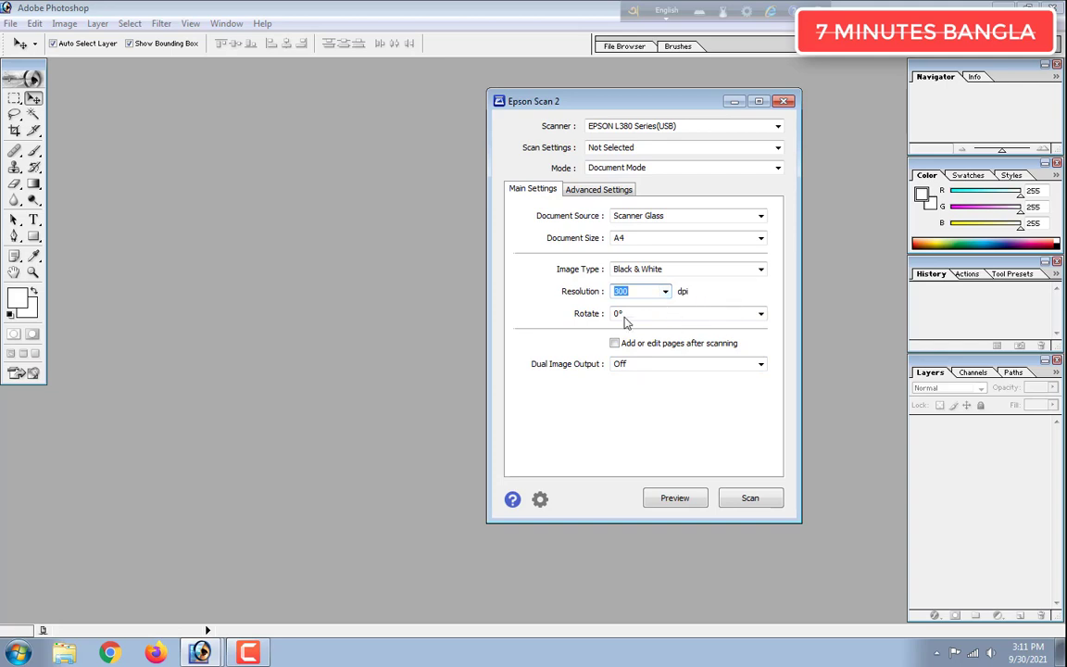
pyautogui.click(631, 291)
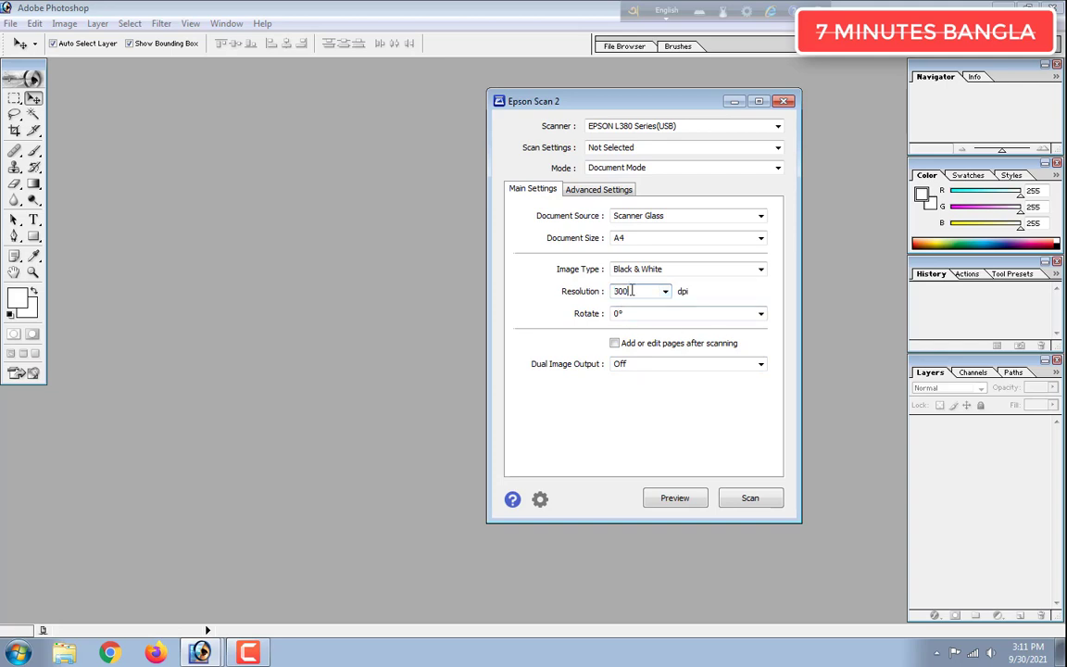
pyautogui.click(760, 498)
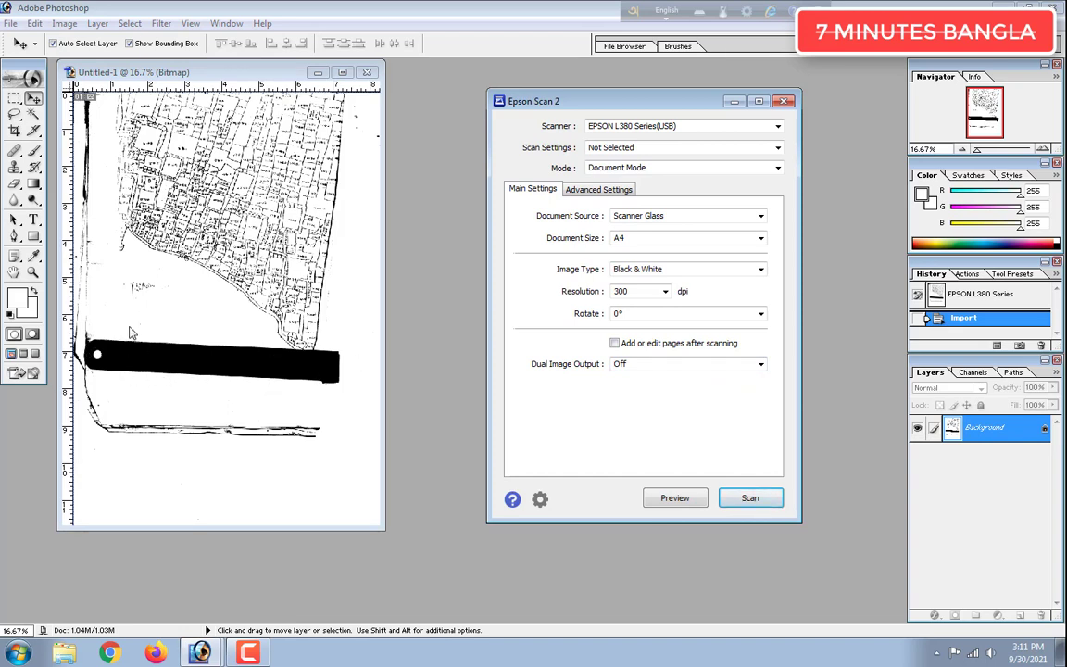
pyautogui.click(782, 101)
# Maximize the scanned image's window and zoom to 22% to examine the map
pyautogui.moveTo(259, 72); pyautogui.dragTo(522, 80)
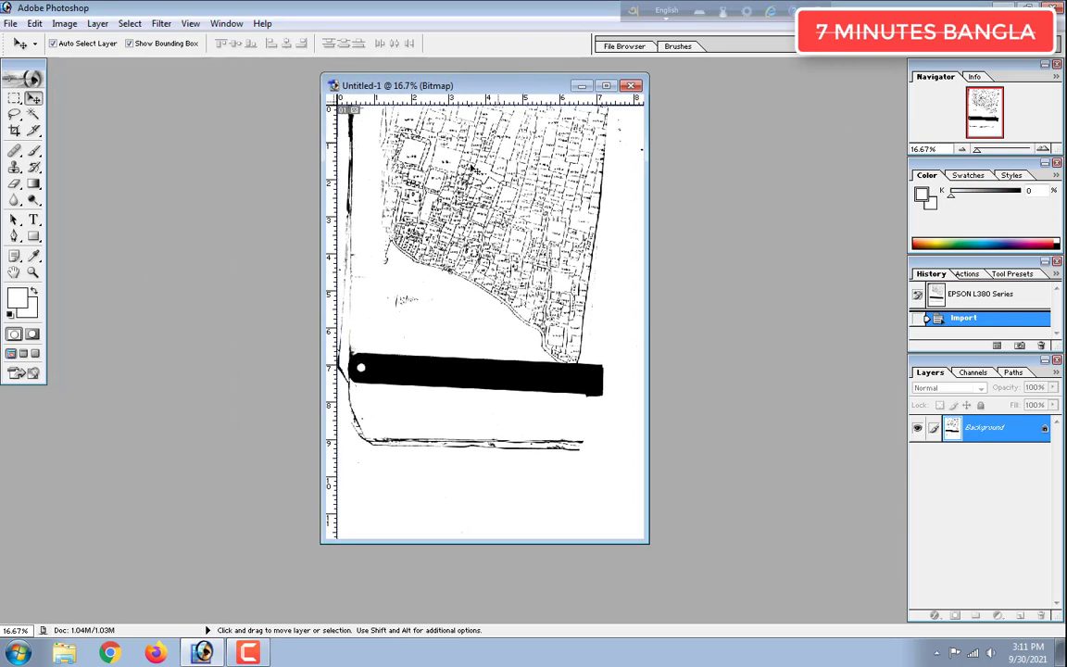
pyautogui.click(606, 86)
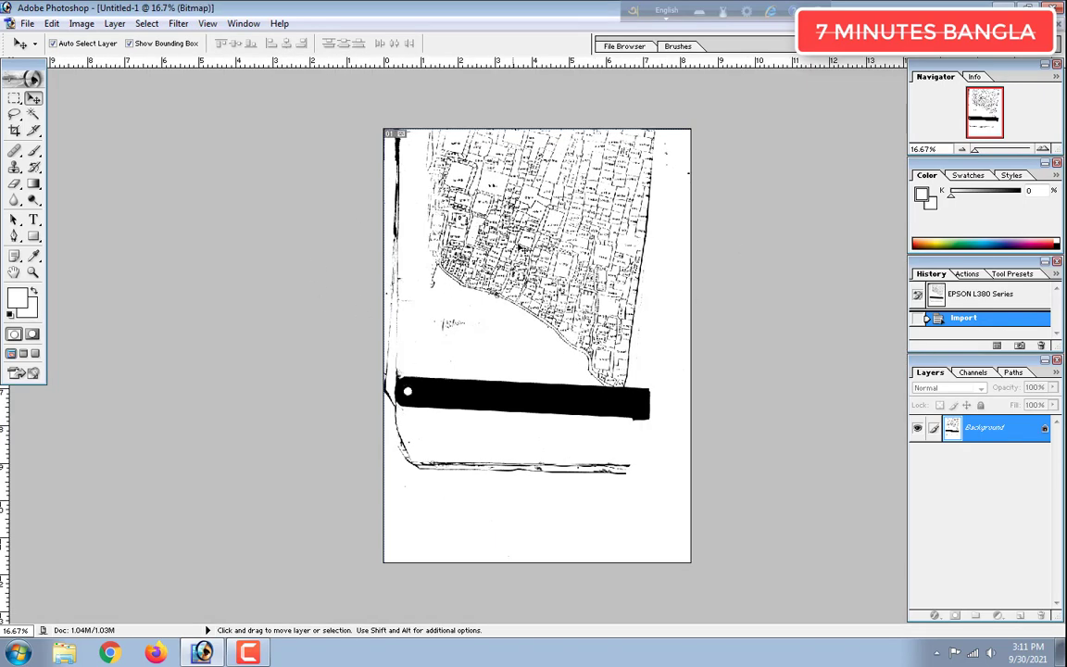
pyautogui.keyDown('alt'); pyautogui.scroll(-6, 536, 256); pyautogui.keyUp('alt')
pyautogui.keyDown('alt'); pyautogui.scroll(8, 536, 255); pyautogui.keyUp('alt')
pyautogui.scroll(1, 537, 255)
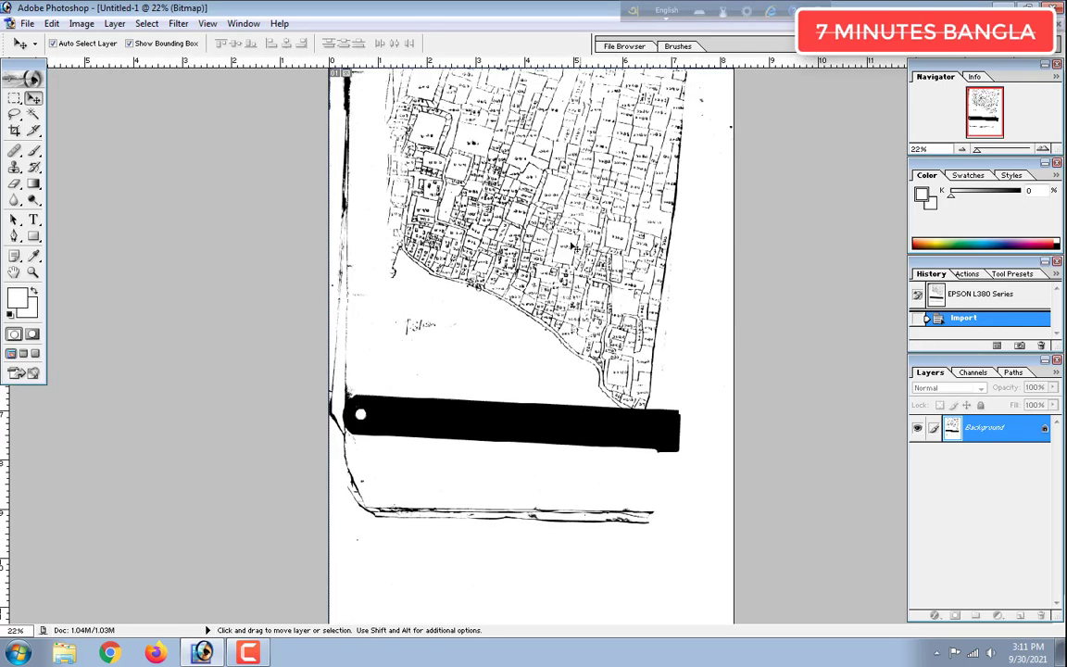
# Crop the scanned image to its upper part containing the plot map, cutting off most of the black ruler and the area below it
pyautogui.keyDown('alt'); pyautogui.scroll(2, 573, 256); pyautogui.keyUp('alt')
pyautogui.keyDown('alt'); pyautogui.scroll(-4, 574, 256); pyautogui.keyUp('alt')
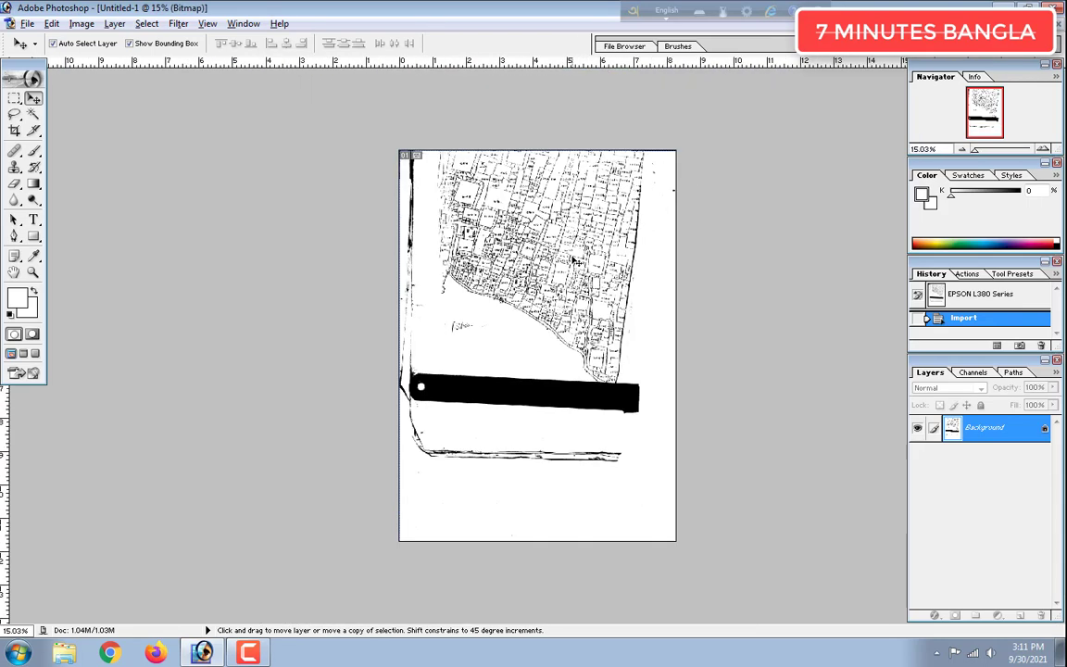
pyautogui.click(14, 131)
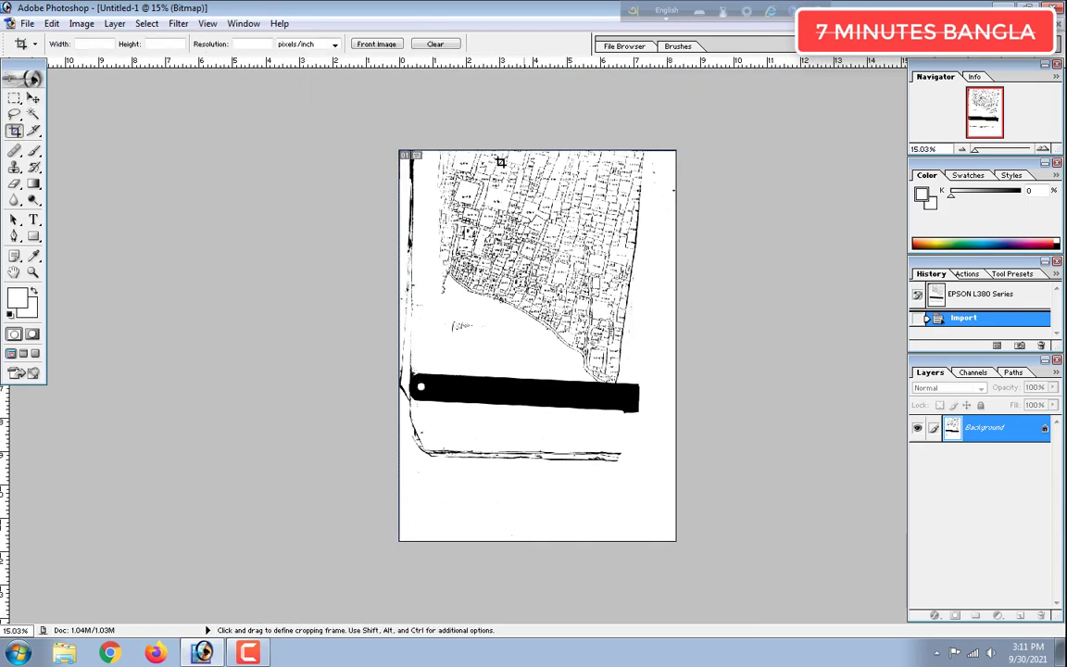
pyautogui.moveTo(398, 149); pyautogui.dragTo(731, 382)
pyautogui.press('Return')
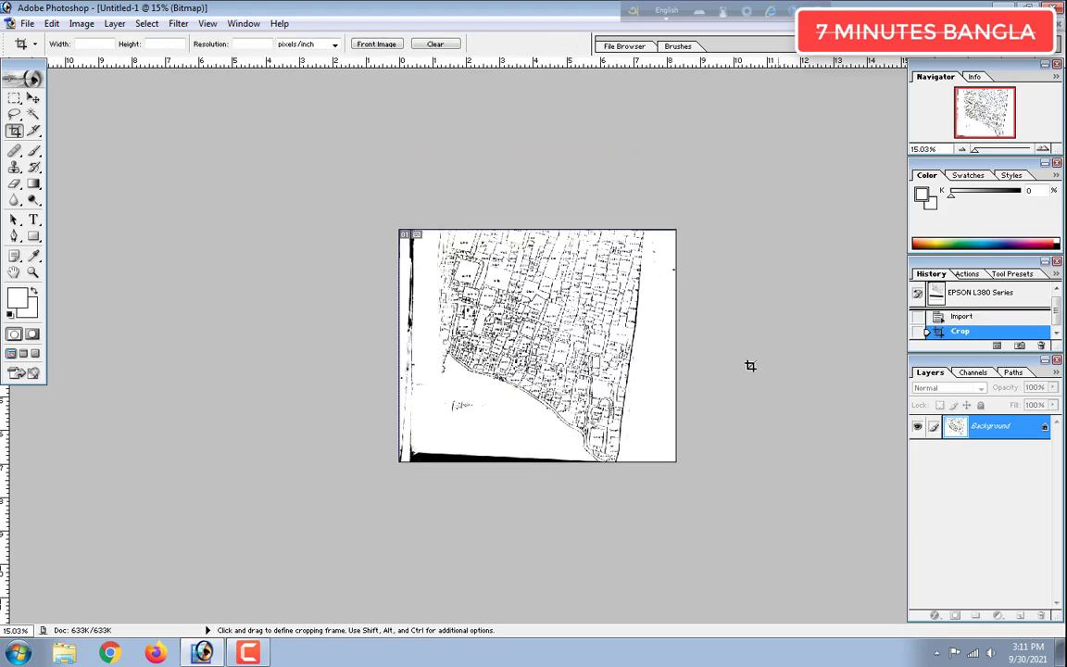
pyautogui.keyDown('alt'); pyautogui.scroll(6, 647, 334); pyautogui.keyUp('alt')
pyautogui.keyDown('alt'); pyautogui.scroll(3, 647, 334); pyautogui.keyUp('alt')
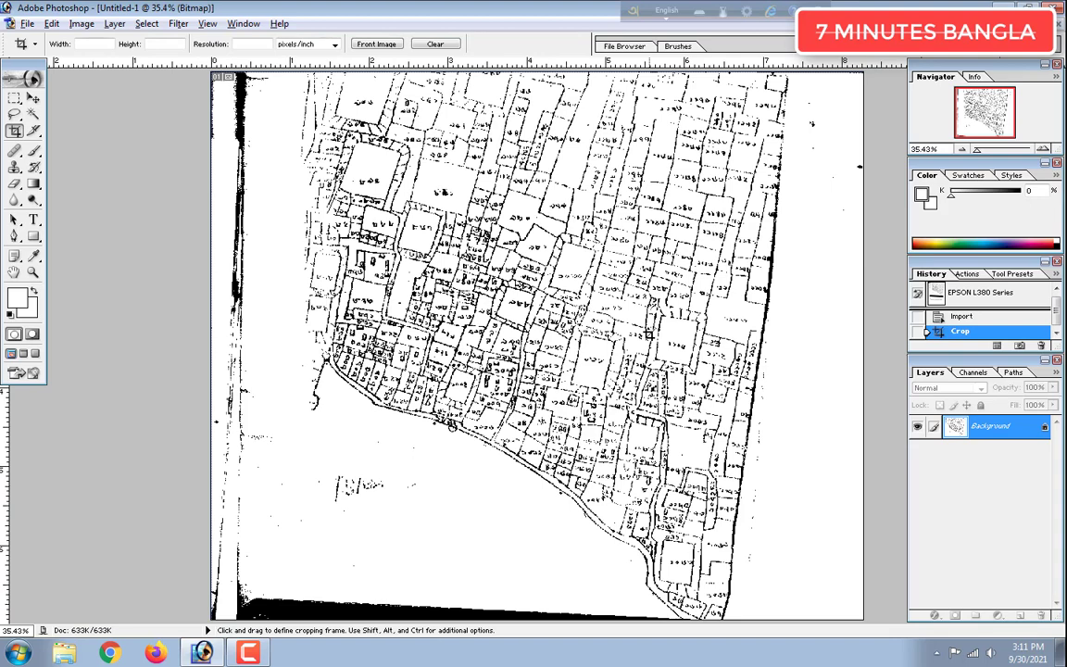
pyautogui.keyDown('alt'); pyautogui.scroll(-4, 647, 334); pyautogui.keyUp('alt')
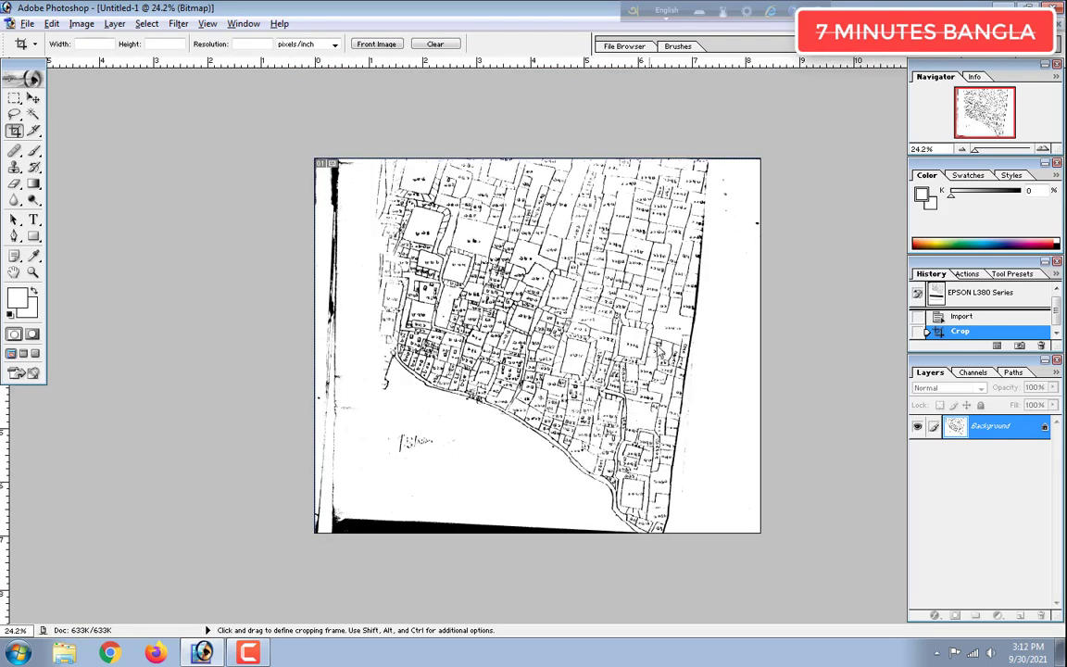
# Start saving the image under a new name and create and open a Desktop folder named "tracing tutorial"
pyautogui.click(28, 24)
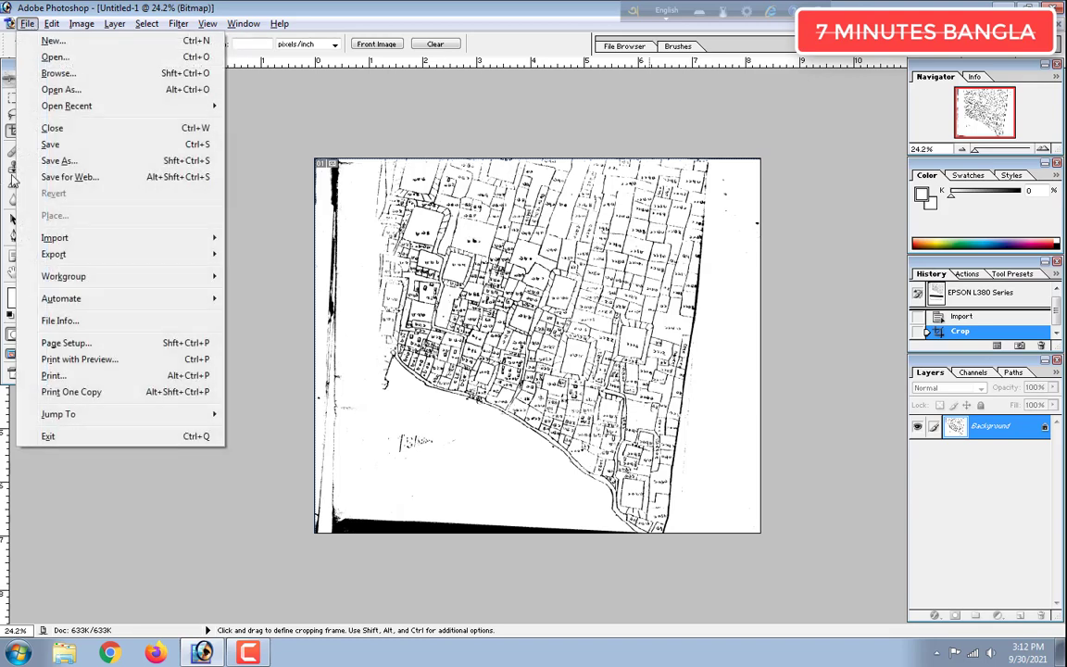
pyautogui.click(61, 160)
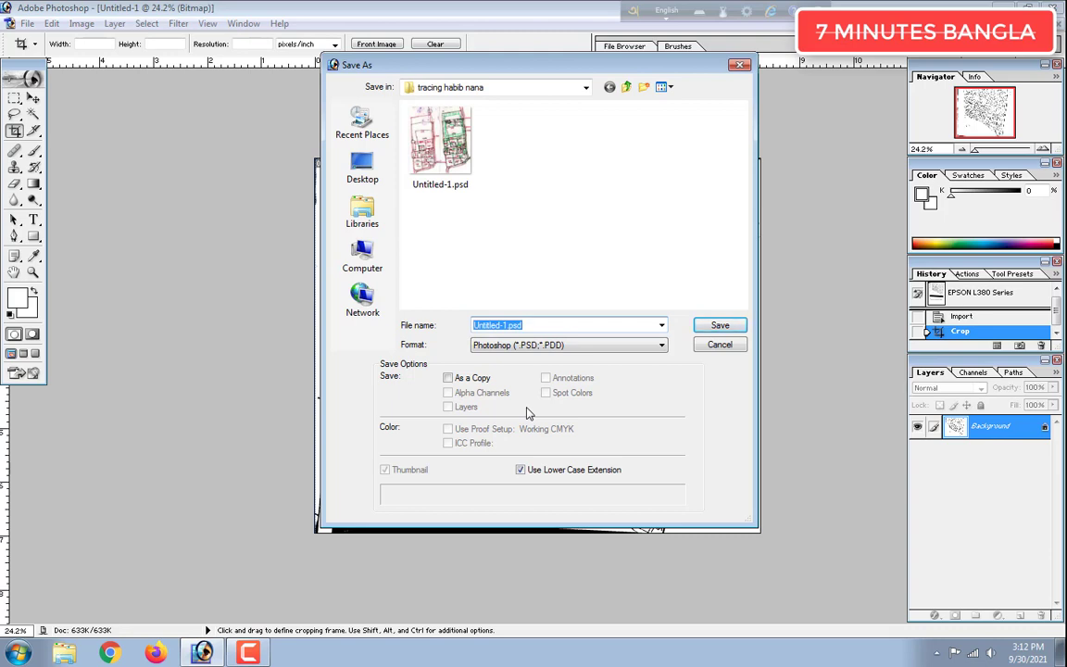
pyautogui.click(536, 345)
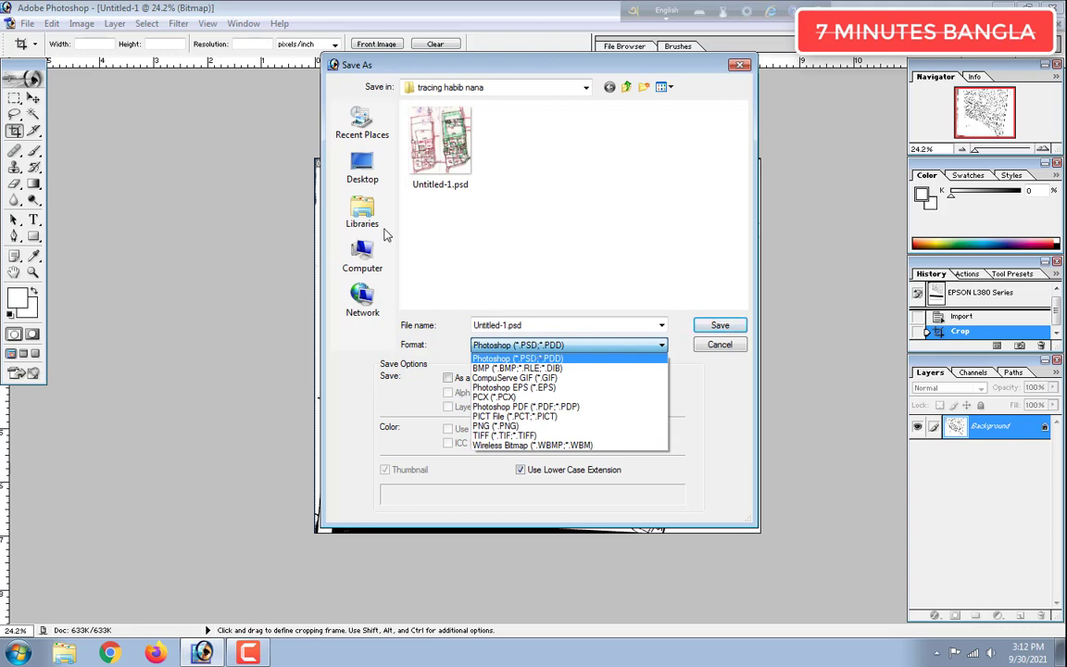
pyautogui.click(367, 167)
pyautogui.click(367, 172)
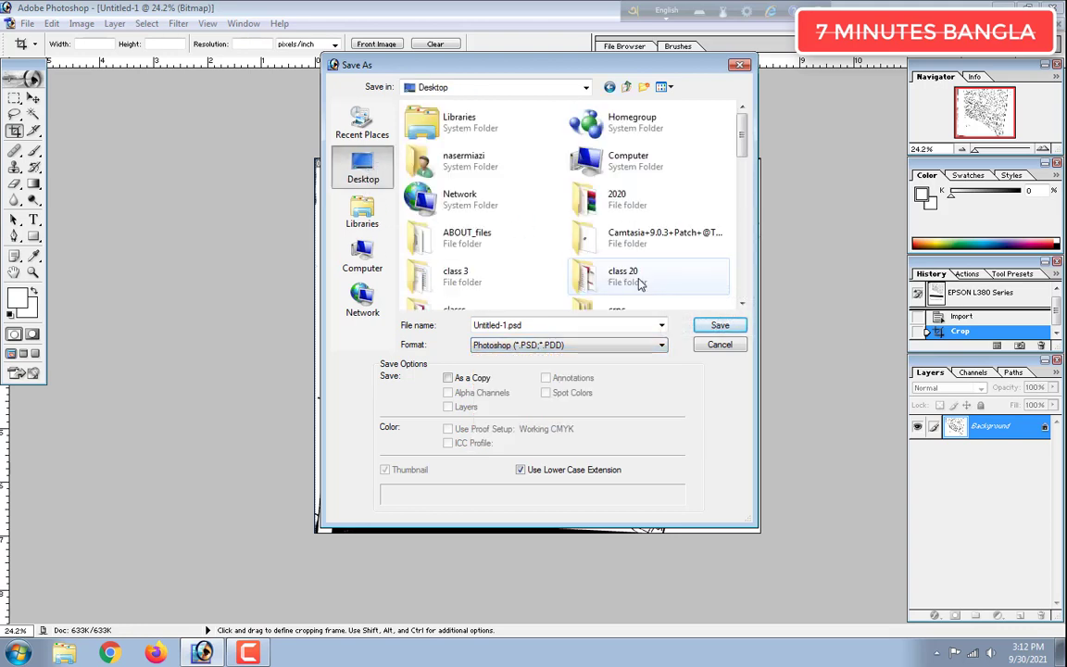
pyautogui.rightClick(567, 310)
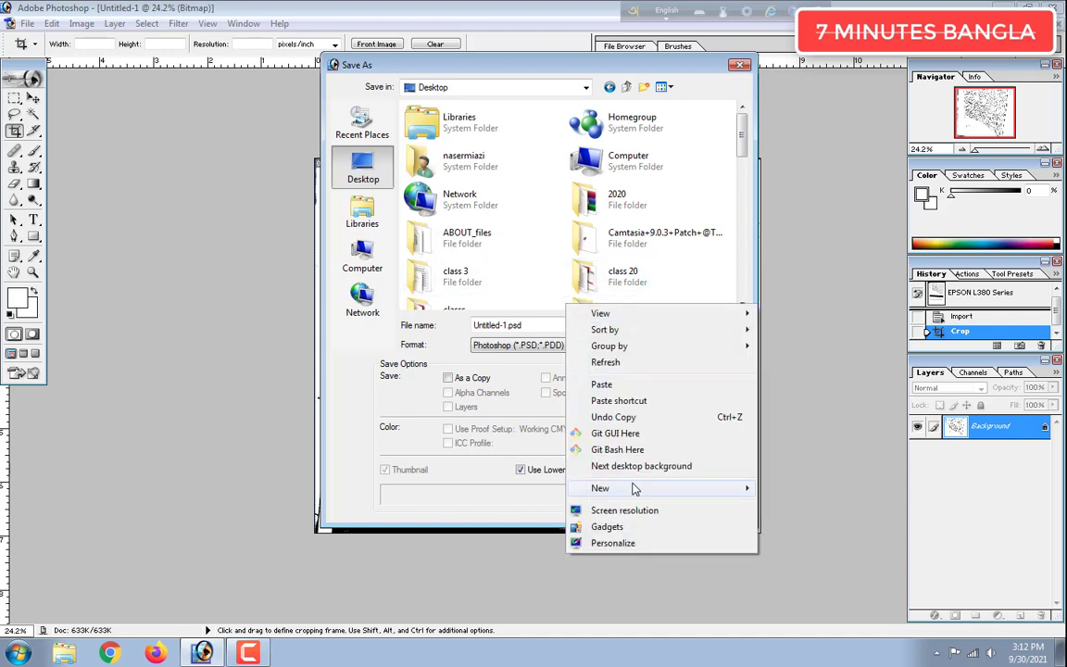
pyautogui.moveTo(604, 488)
pyautogui.click(787, 174)
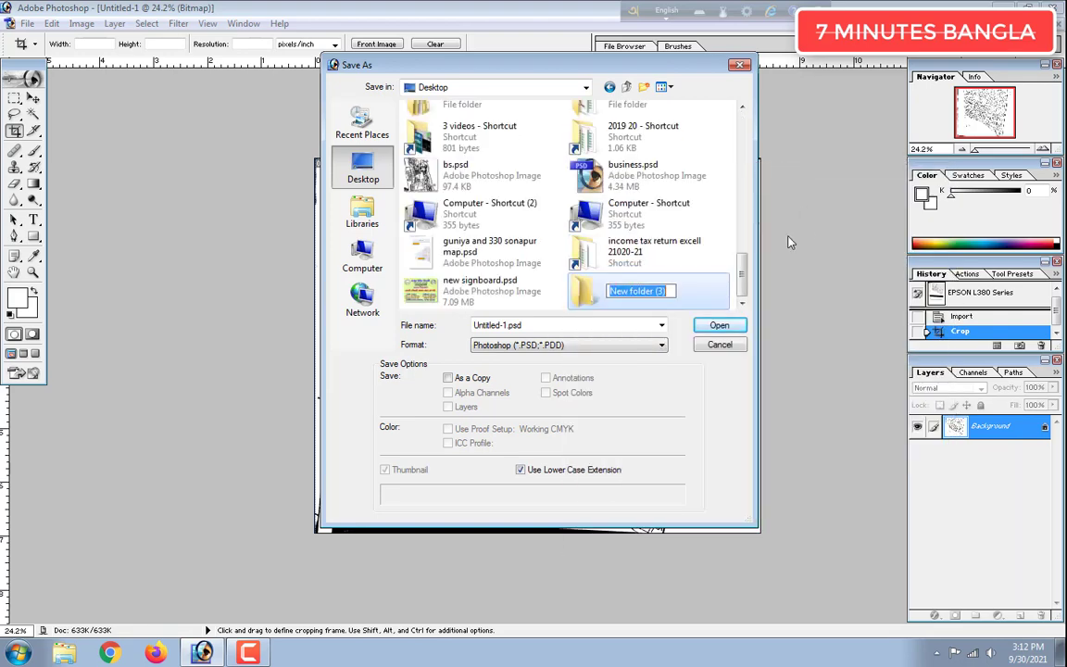
pyautogui.write('tracing tu')
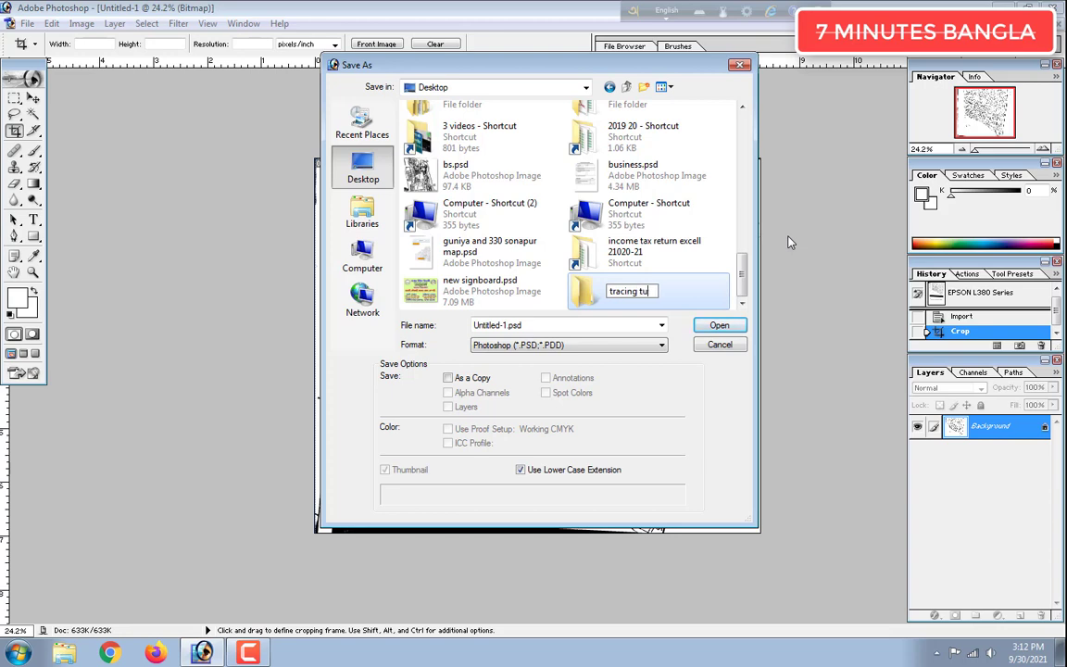
pyautogui.write('rorial')
pyautogui.press('Return')
pyautogui.press('Return')
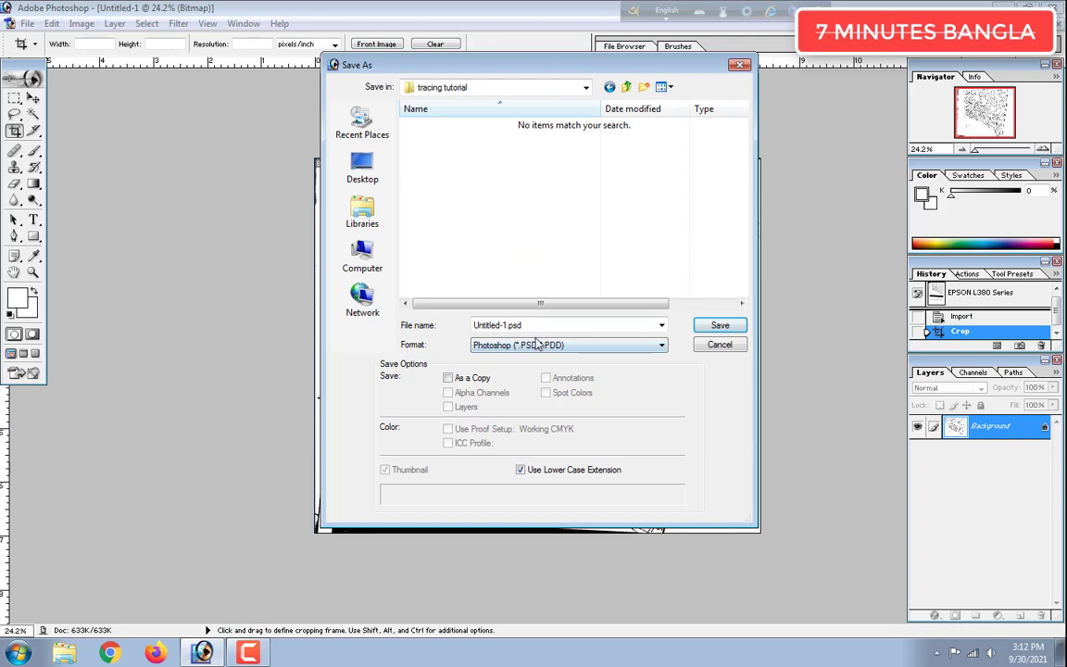
# Save the cropped map in Photoshop PSD format as "tracing sample" in the "tracing tutorial" folder
pyautogui.click(538, 344)
pyautogui.click(538, 331)
pyautogui.click(538, 328)
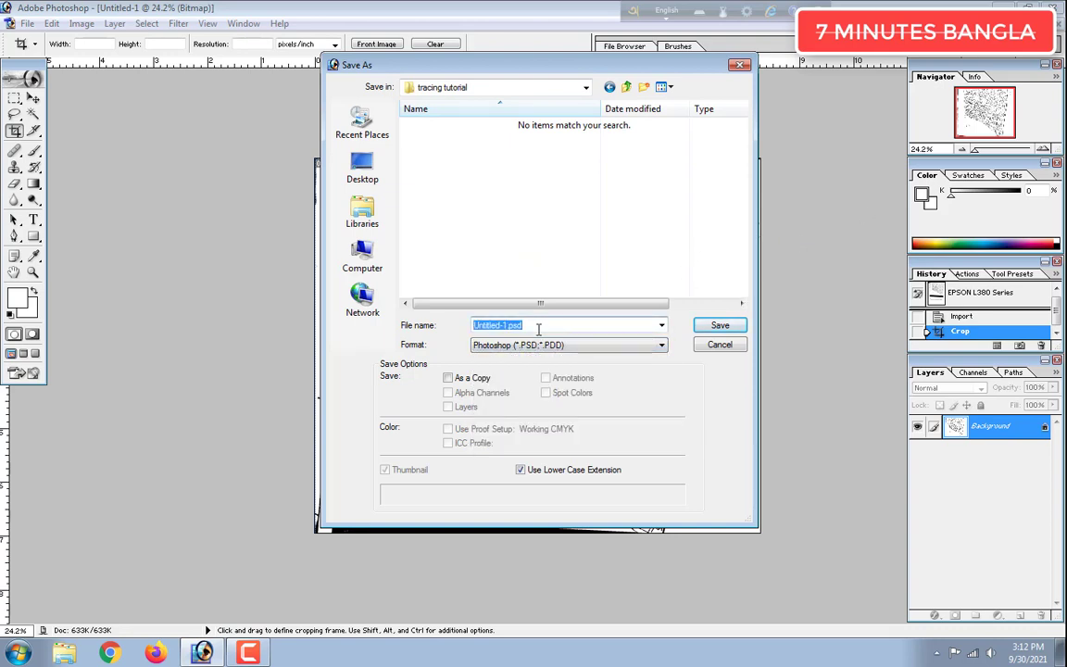
pyautogui.write('tracing sample')
pyautogui.click(719, 326)
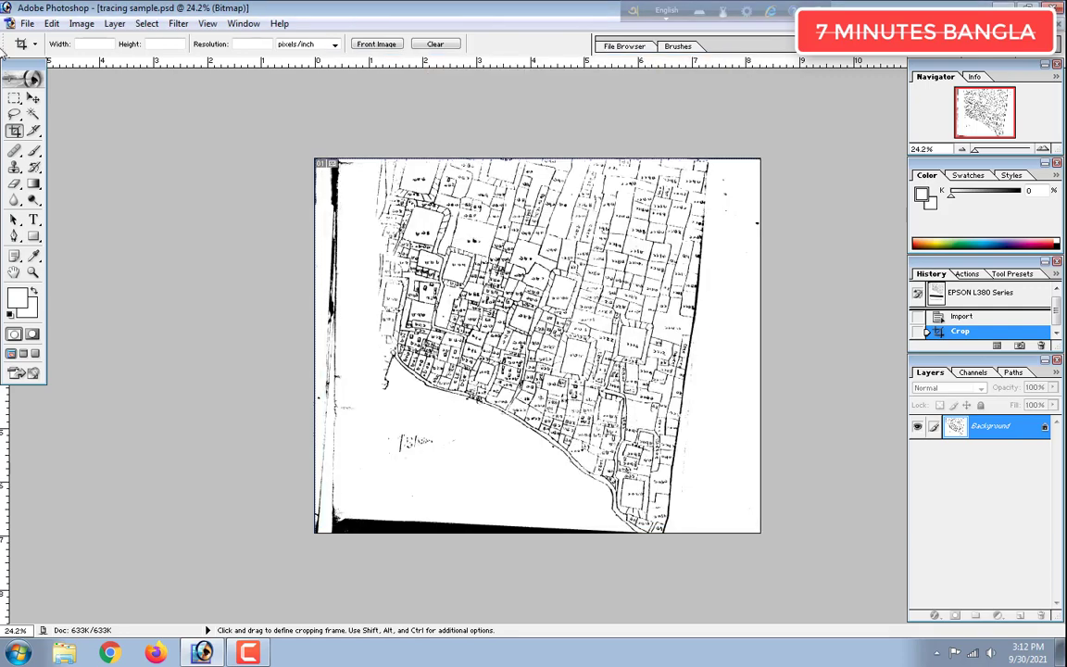
pyautogui.click(28, 23)
pyautogui.click(70, 154)
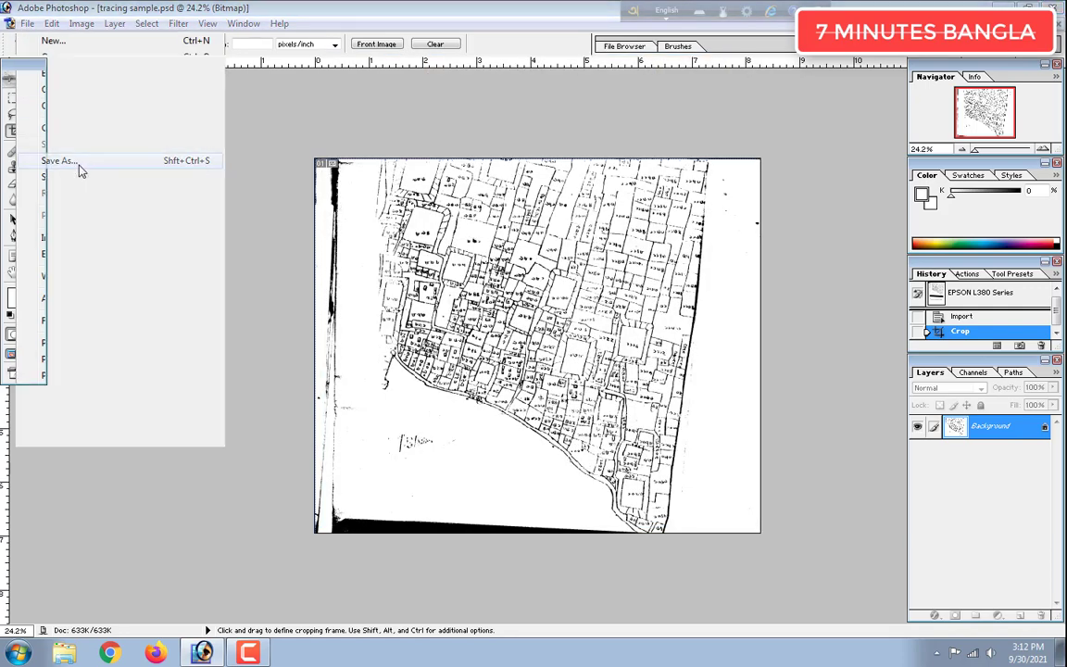
pyautogui.click(623, 345)
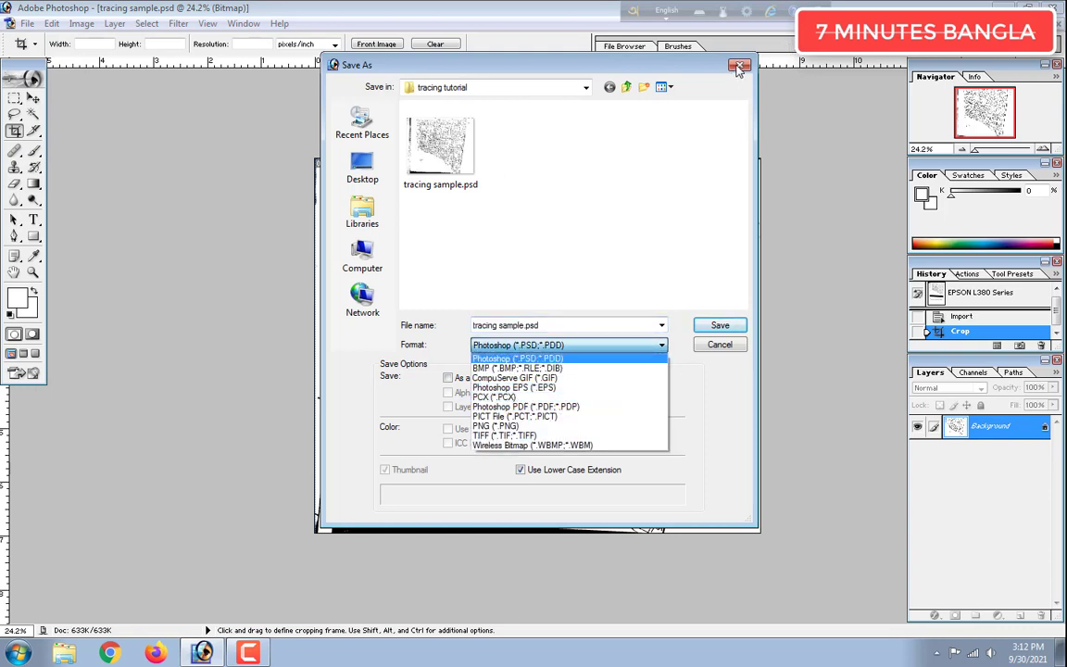
pyautogui.press('Escape')
pyautogui.press('Escape')
# Convert the image from Bitmap to Grayscale mode with a size ratio of 1
pyautogui.click(82, 23)
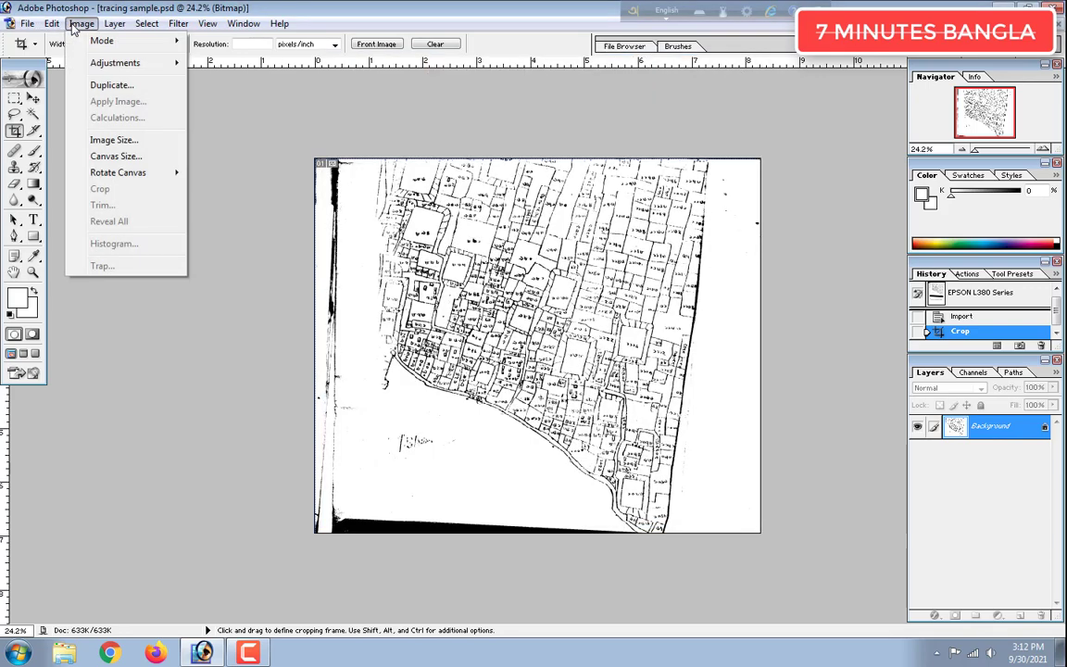
pyautogui.moveTo(93, 41)
pyautogui.click(243, 59)
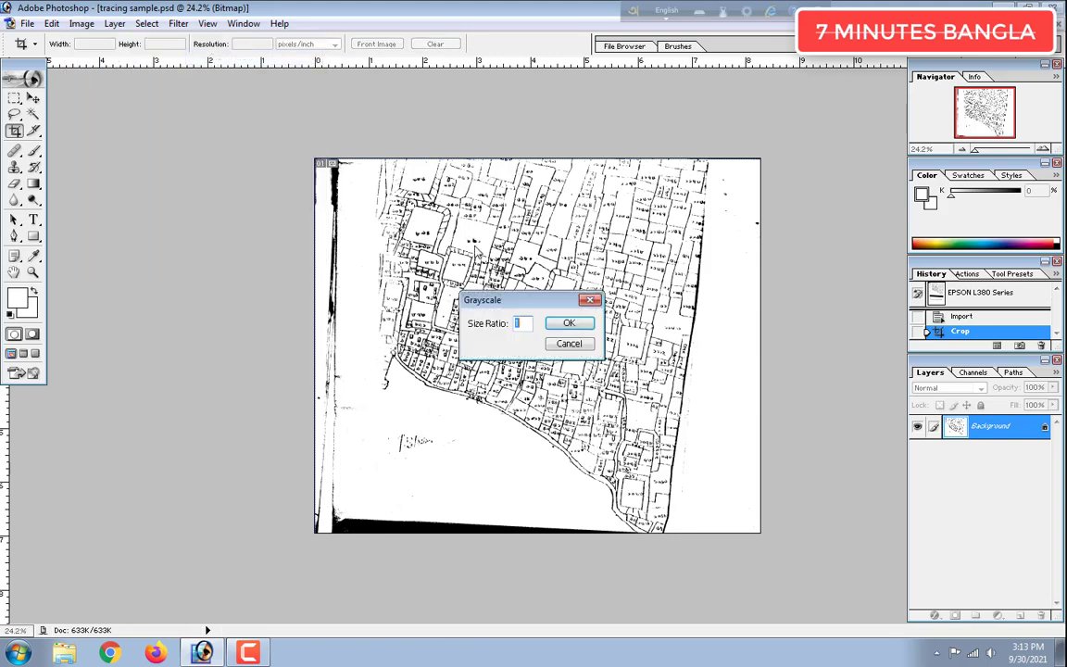
pyautogui.click(568, 324)
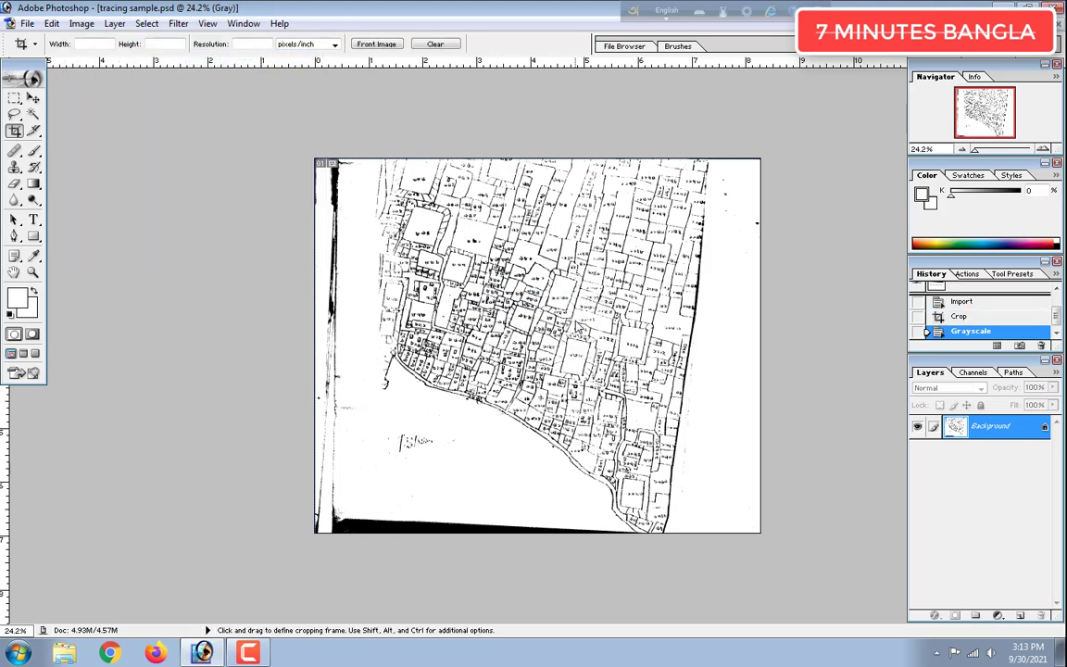
# Save a copy of the map in JPEG format named "tracing sample jpg.jpg" in the "tracing tutorial" folder
pyautogui.click(26, 23)
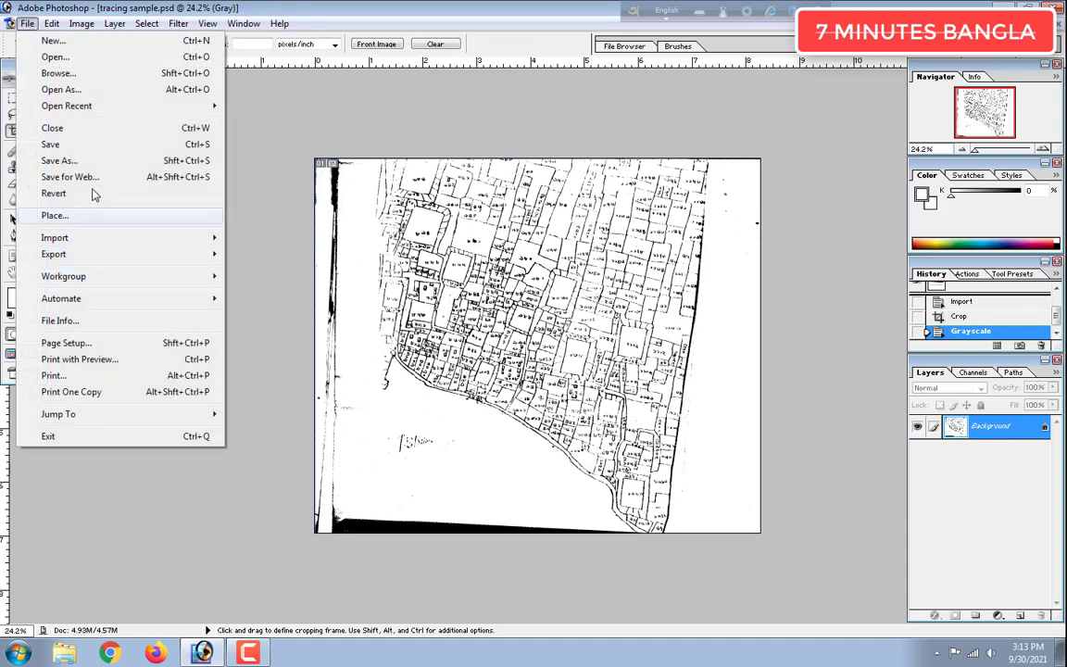
pyautogui.click(93, 162)
pyautogui.click(568, 344)
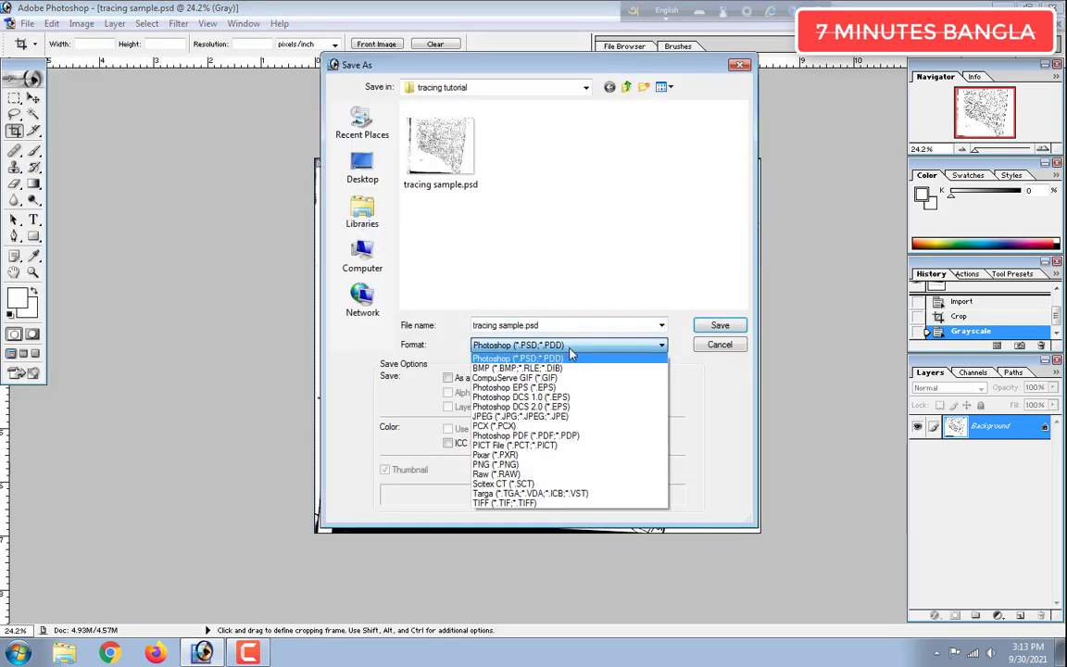
pyautogui.click(578, 419)
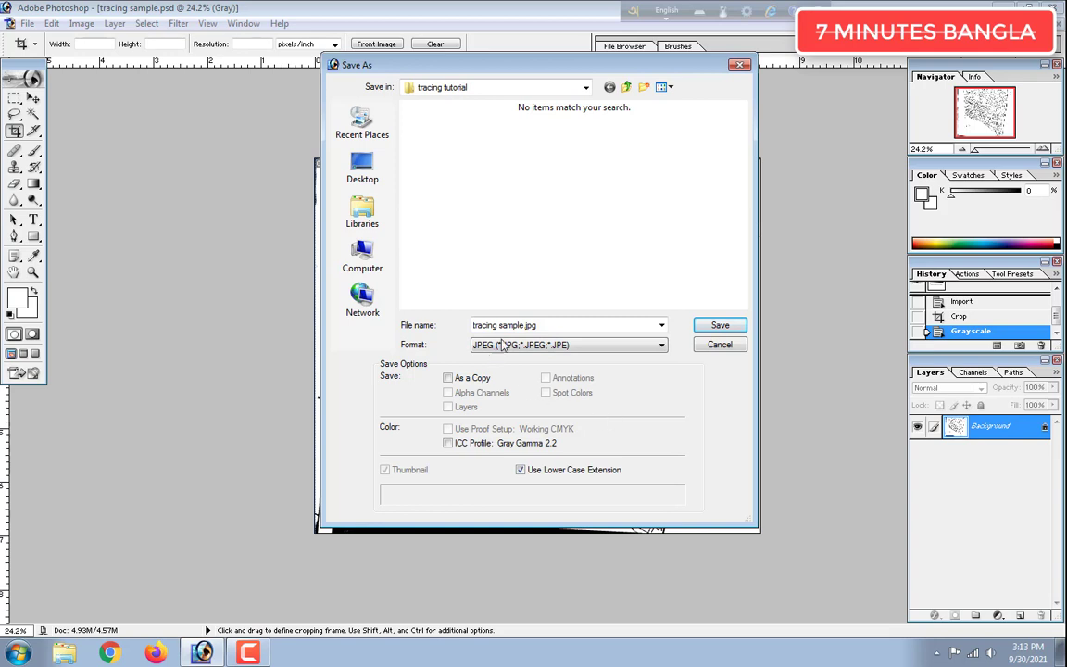
pyautogui.click(545, 326)
pyautogui.click(546, 325)
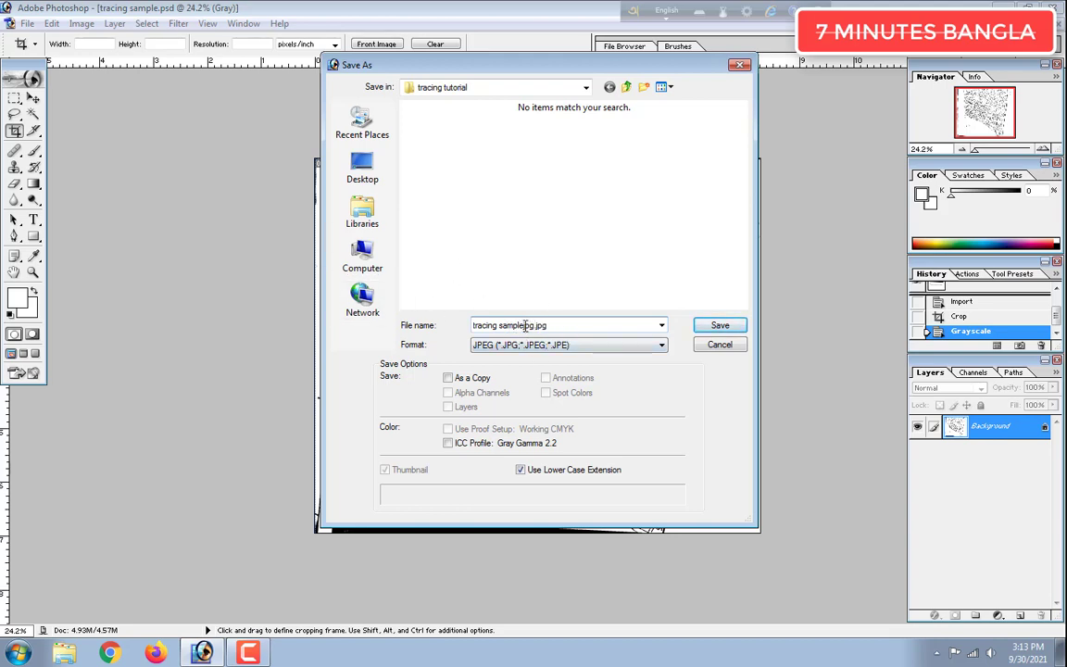
pyautogui.click(524, 324)
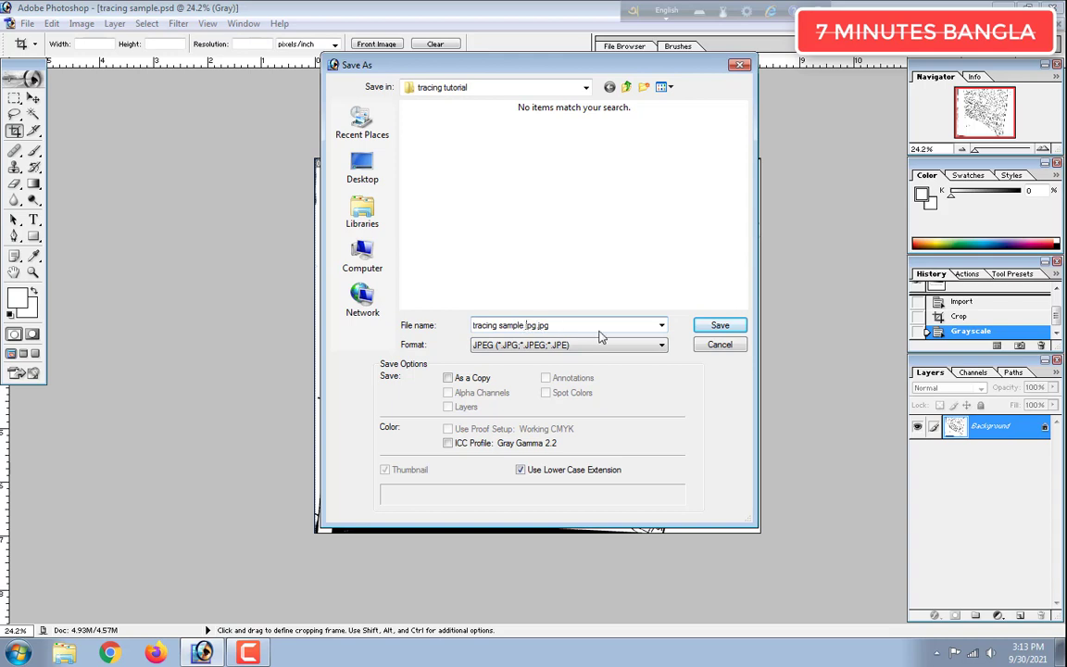
pyautogui.click(719, 325)
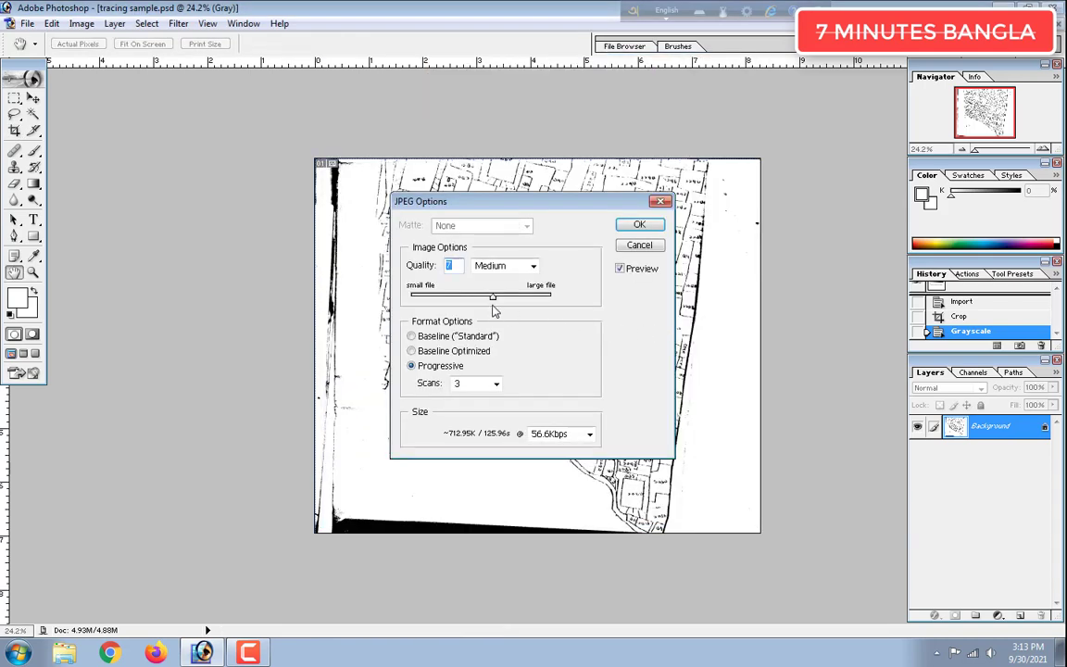
# Set the JPEG quality to 12 (Maximum) with the Baseline ("Standard") format option and accept the options
pyautogui.moveTo(492, 299); pyautogui.dragTo(589, 302)
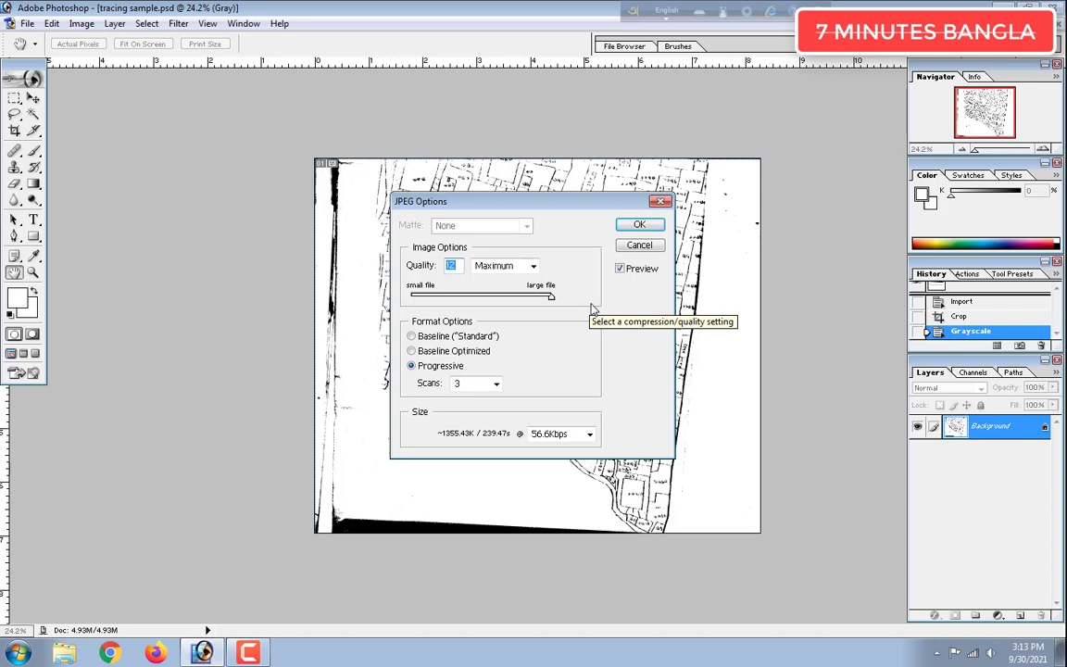
pyautogui.click(490, 337)
pyautogui.click(550, 300)
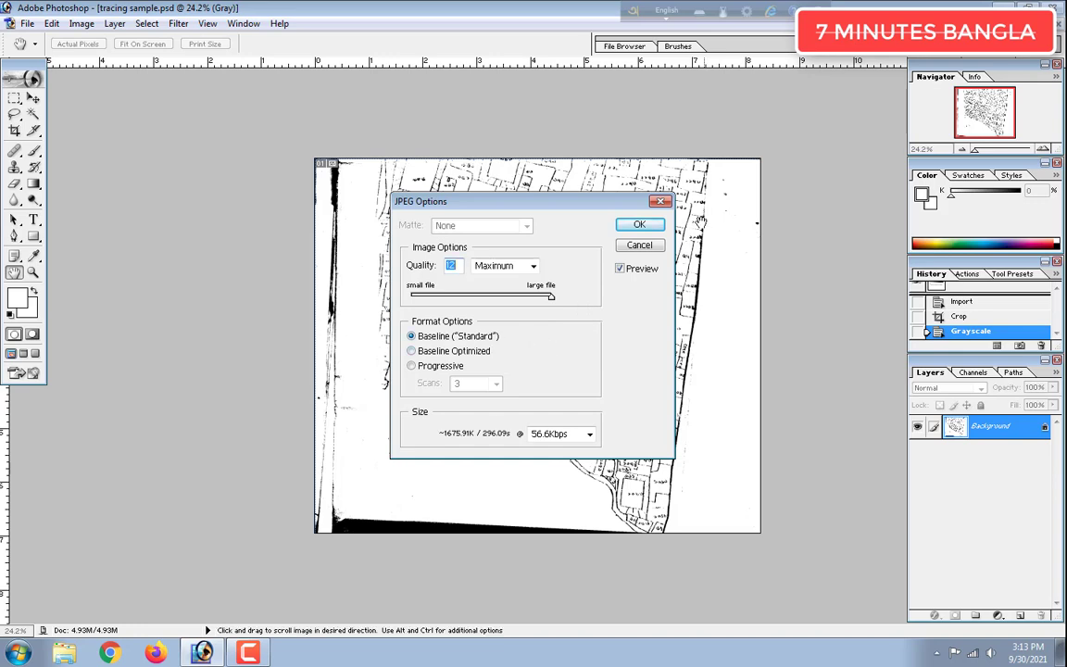
pyautogui.click(647, 228)
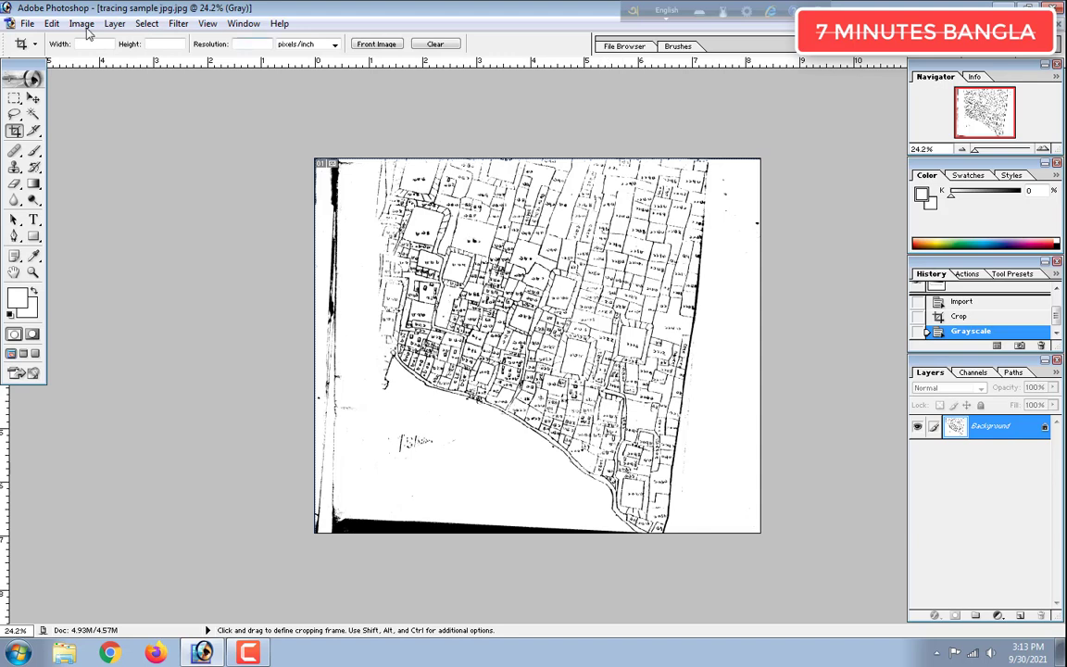
# Save a copy of the map in PNG format as "tracing sample png.png" in the "tracing tutorial" folder with interlacing set to None
pyautogui.click(27, 23)
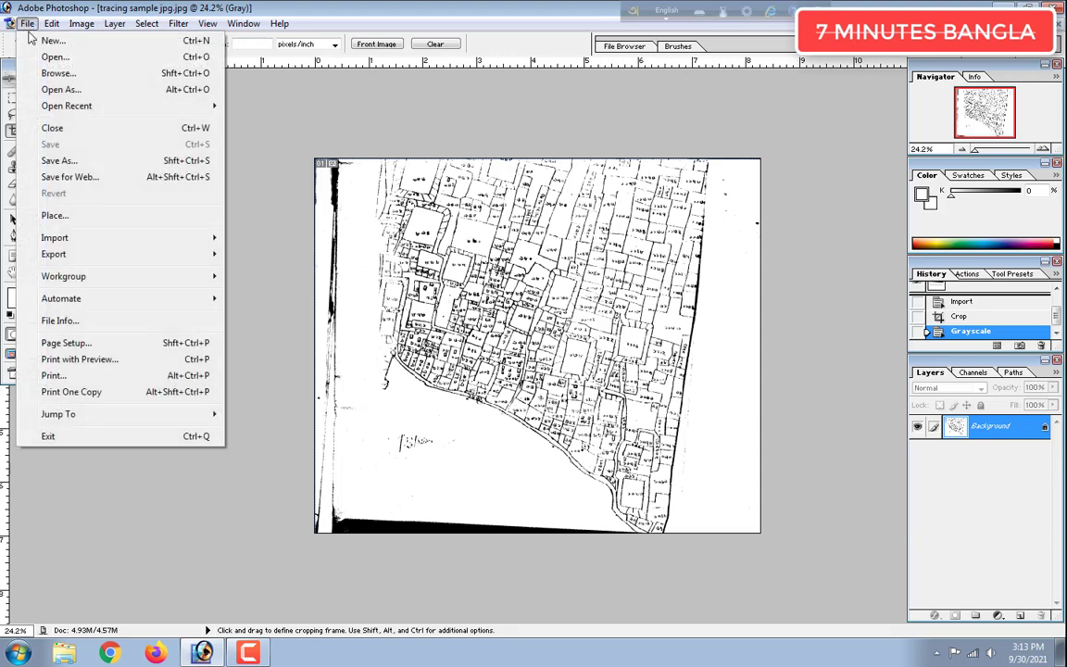
pyautogui.click(79, 161)
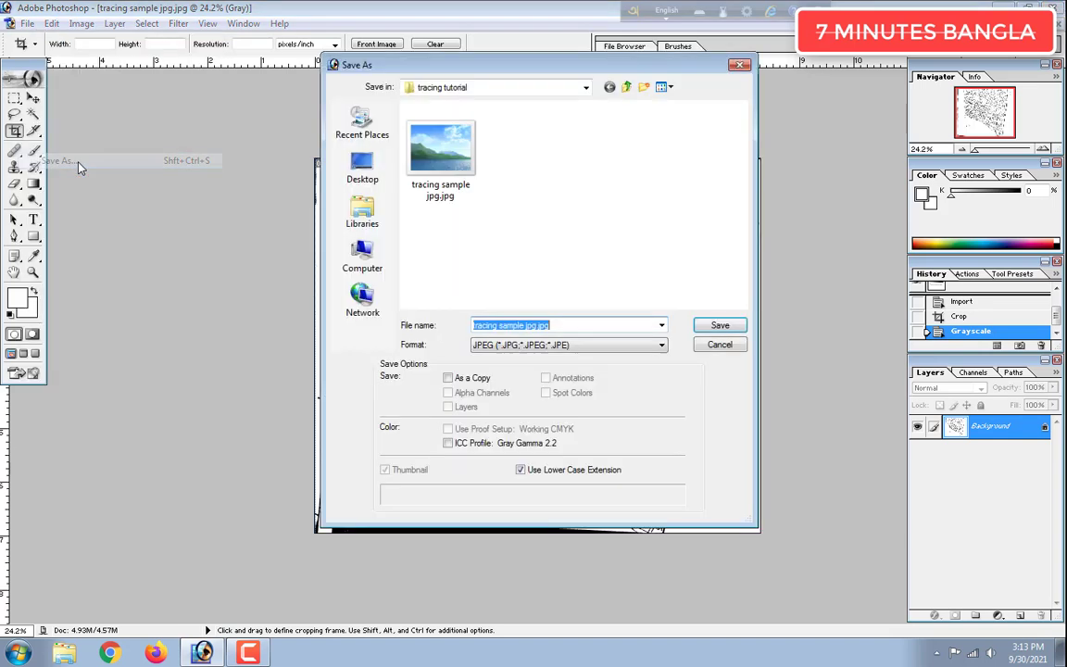
pyautogui.click(626, 347)
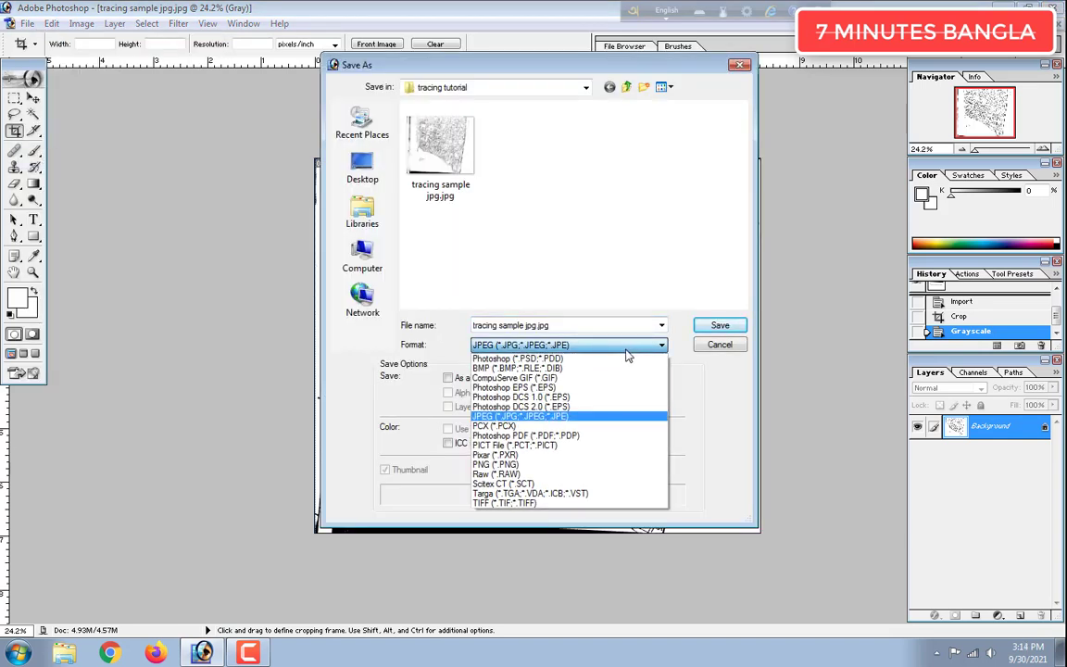
pyautogui.click(548, 464)
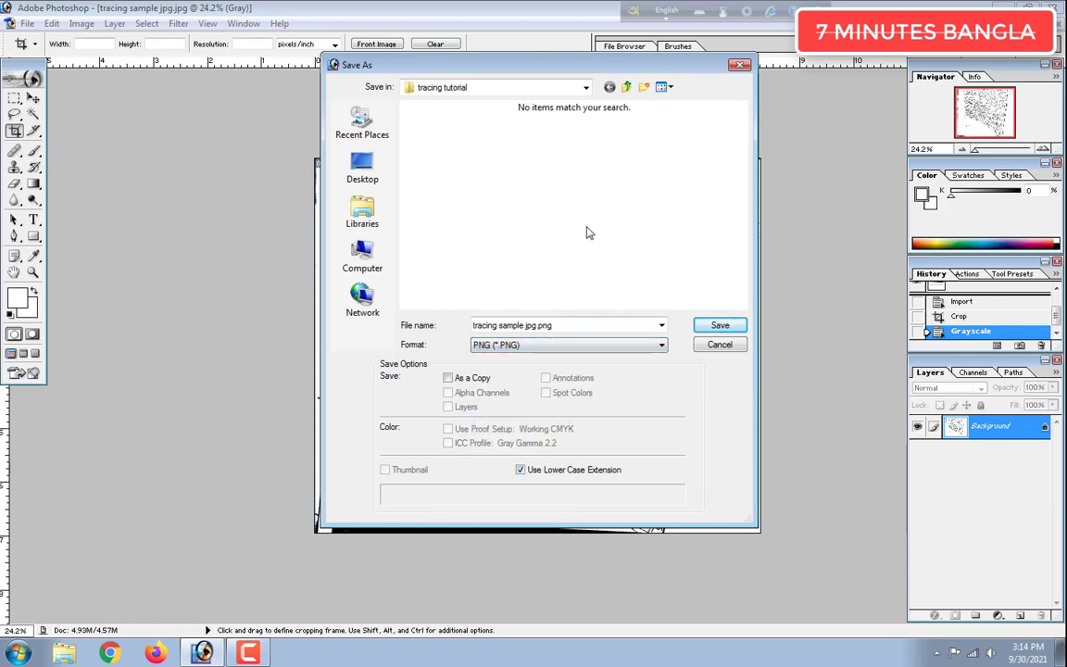
pyautogui.click(522, 324)
pyautogui.click(528, 324)
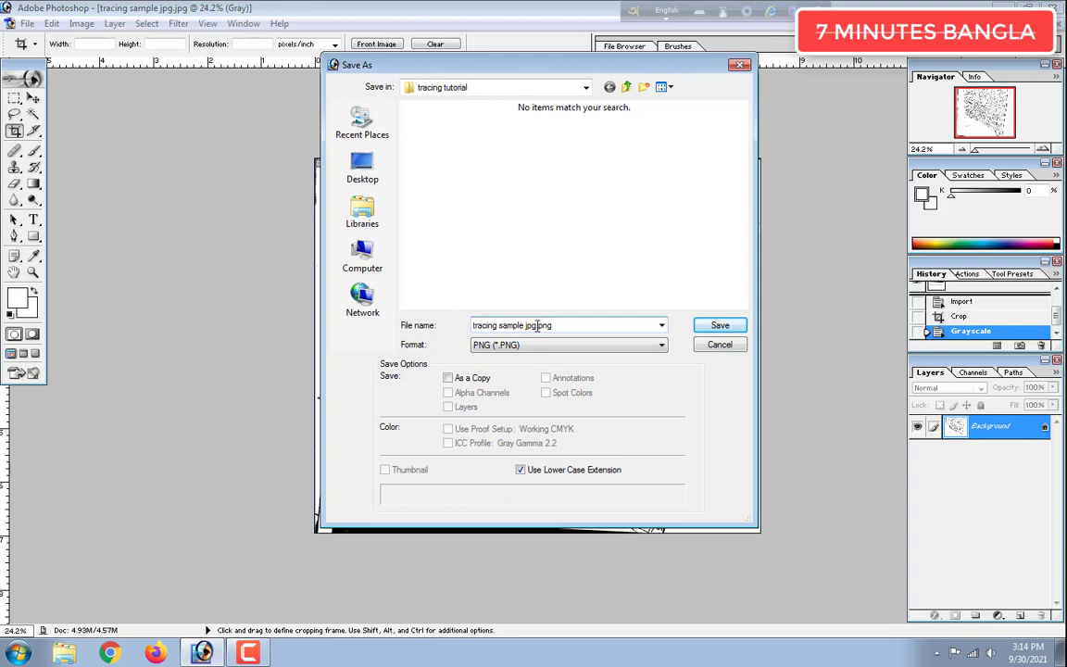
pyautogui.press('BackSpace')
pyautogui.press('BackSpace')
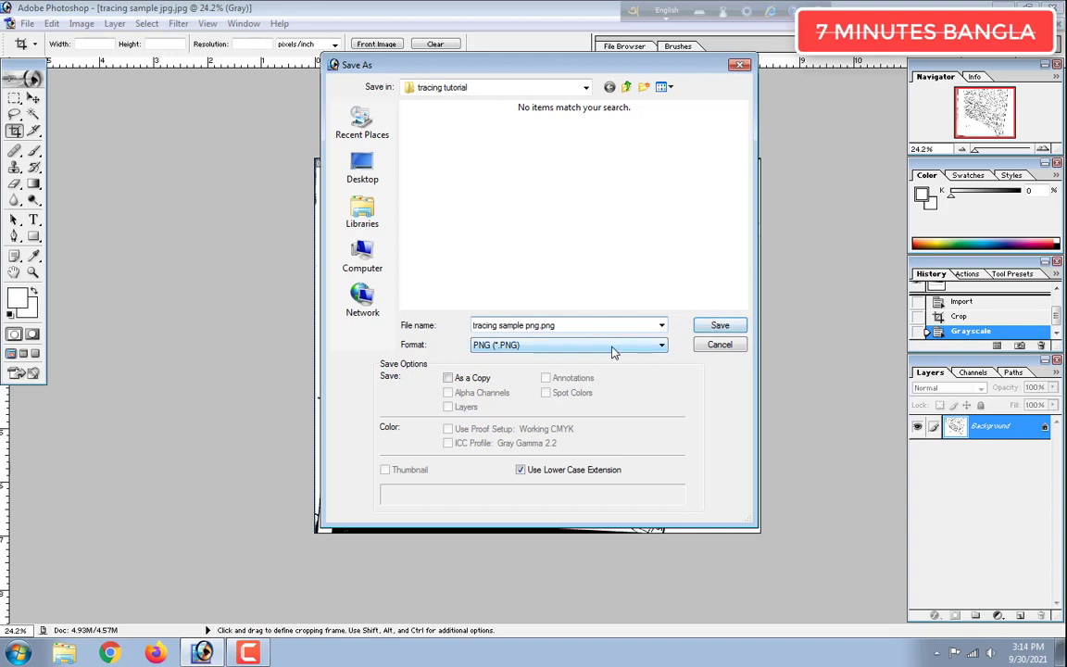
pyautogui.write('.')
pyautogui.click(481, 379)
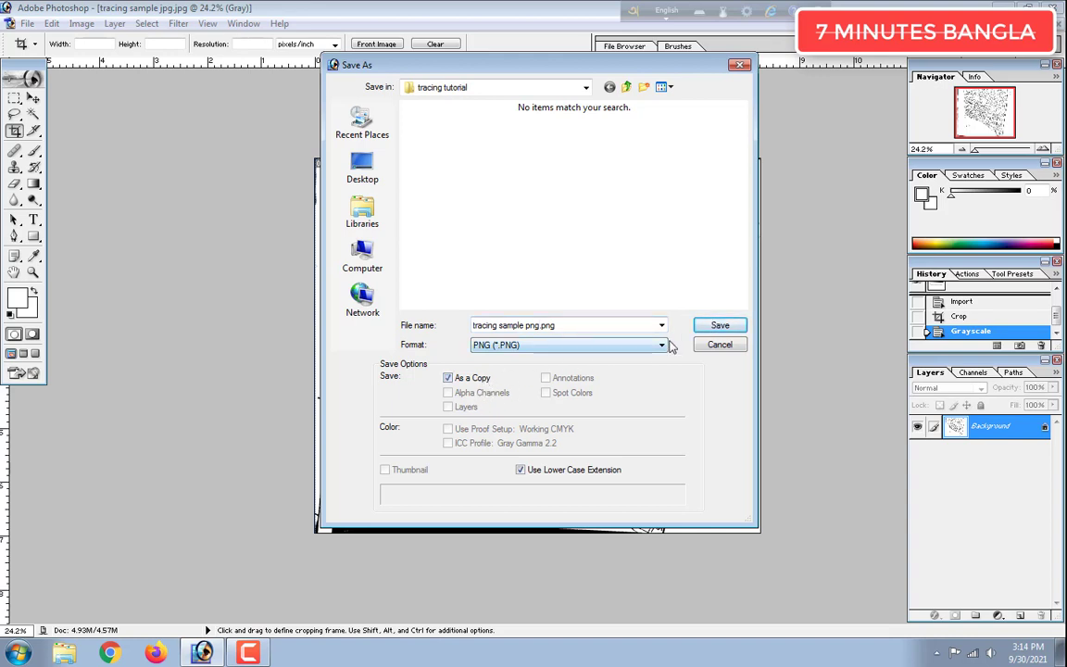
pyautogui.click(713, 331)
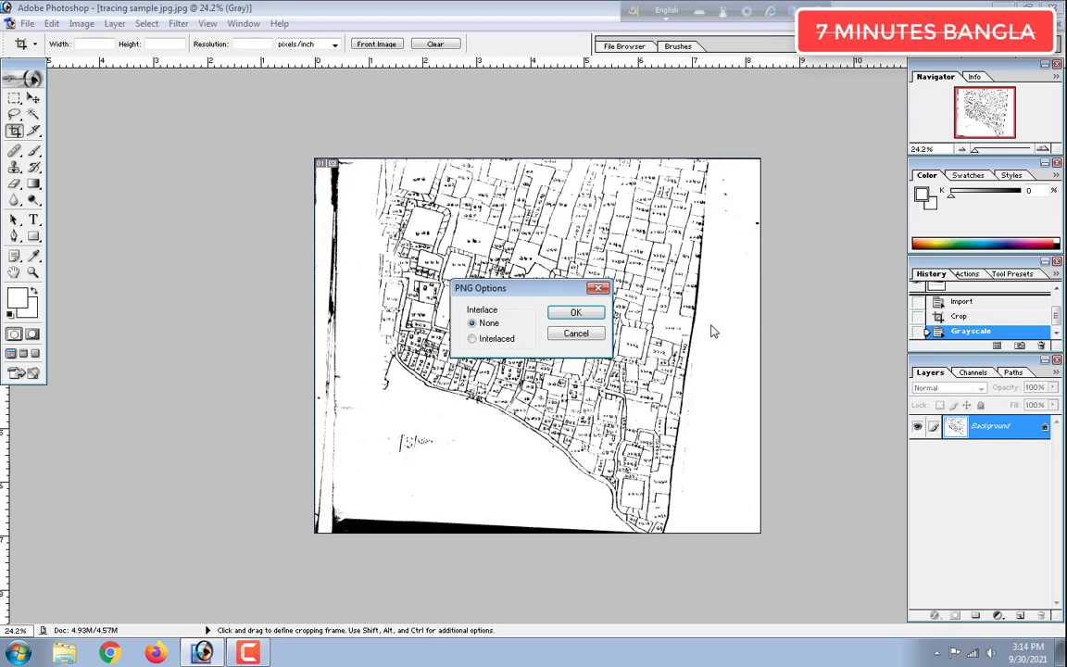
pyautogui.click(580, 311)
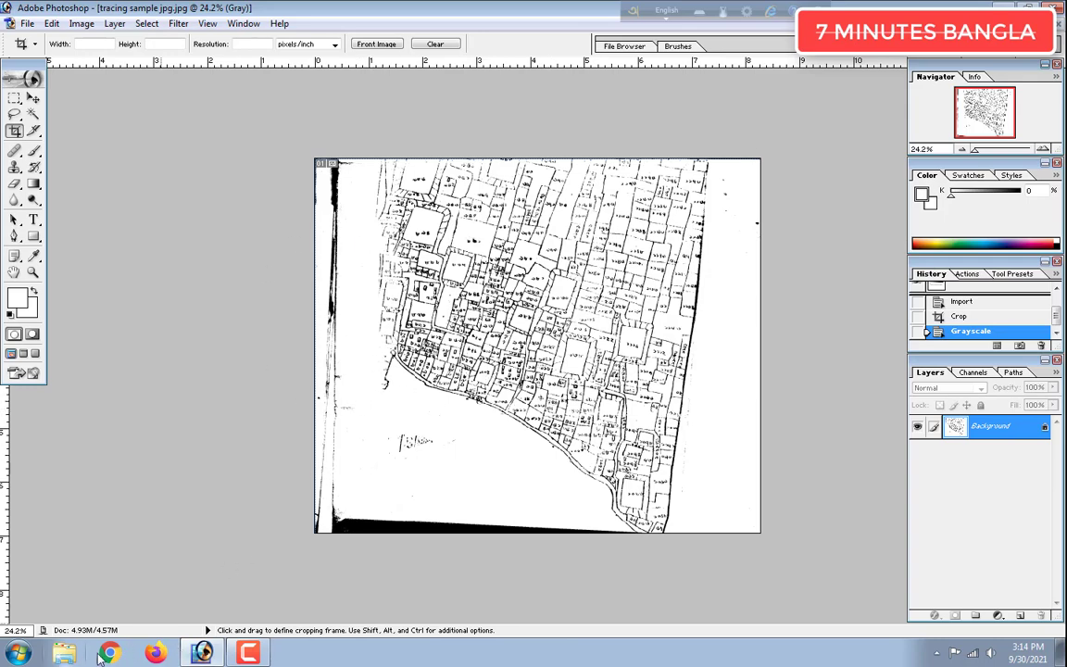
# Switch to the desktop, open the "tracing tutorial" folder, and check the saved JPEG, PNG and PSD files
pyautogui.click(201, 653)
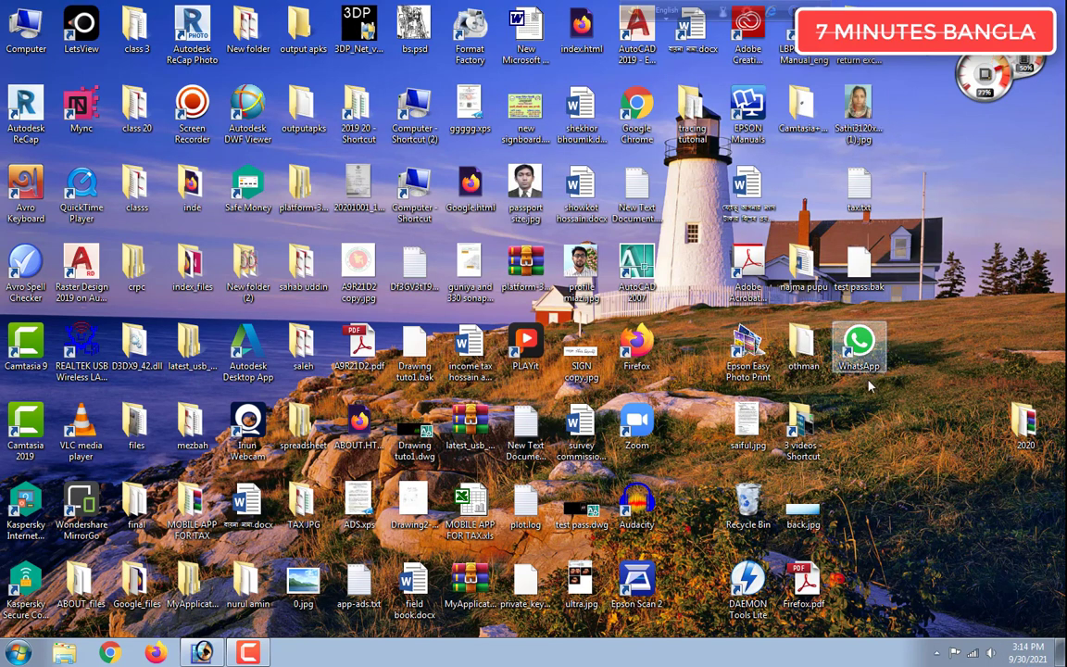
pyautogui.moveTo(1013, 496); pyautogui.dragTo(815, 389)
pyautogui.doubleClick(694, 118)
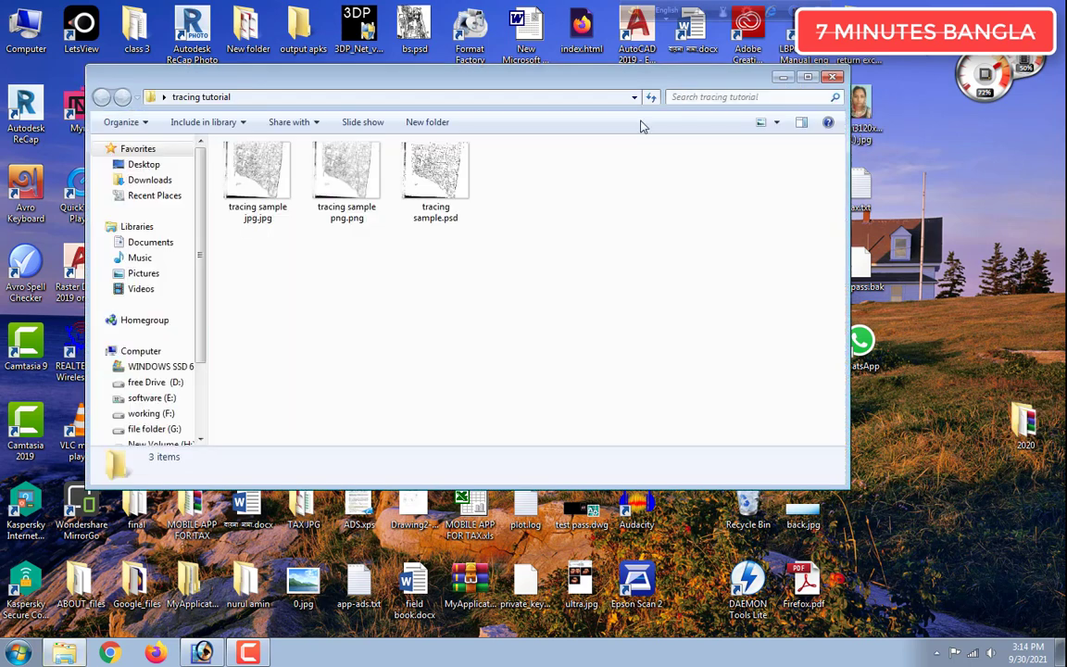
pyautogui.click(447, 220)
pyautogui.moveTo(541, 206); pyautogui.dragTo(296, 262)
pyautogui.click(554, 244)
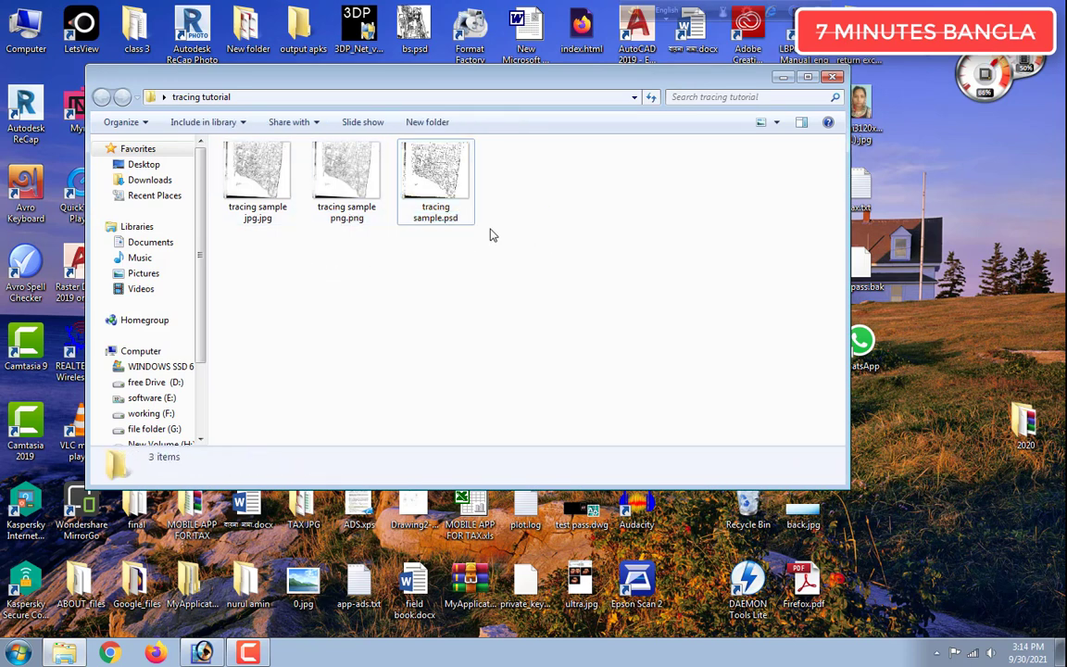
pyautogui.click(354, 193)
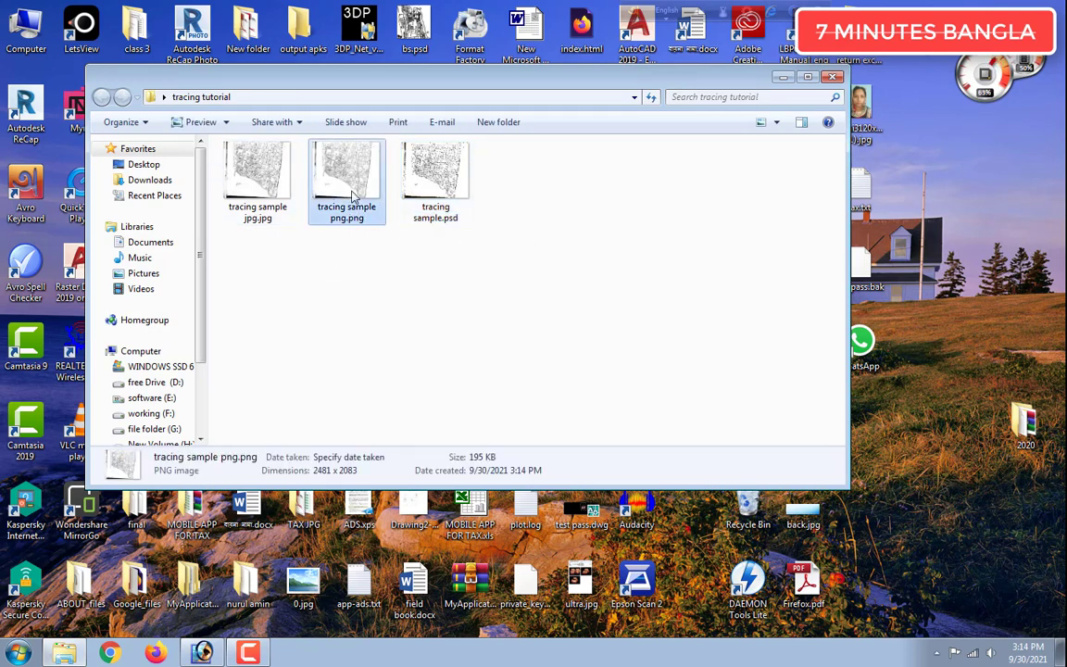
pyautogui.click(425, 190)
pyautogui.click(335, 178)
pyautogui.click(436, 179)
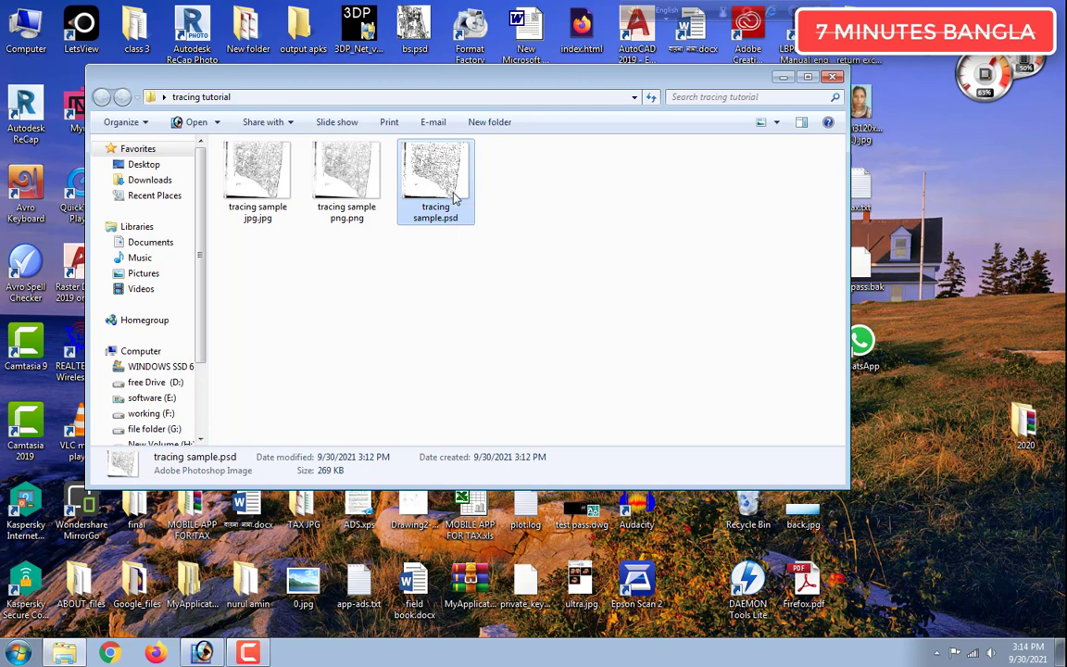
pyautogui.click(515, 213)
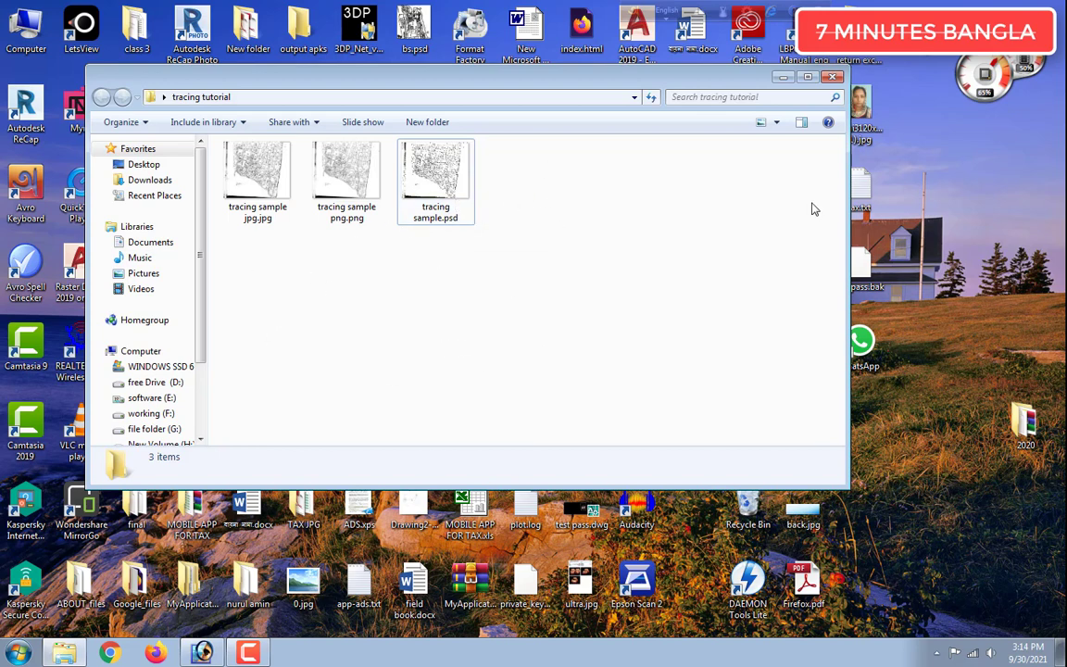
# Search the computer for "autocad", launch AutoCAD 2007, and dismiss the New Features Workshop with "No, don't show me this again"
pyautogui.click(39, 657)
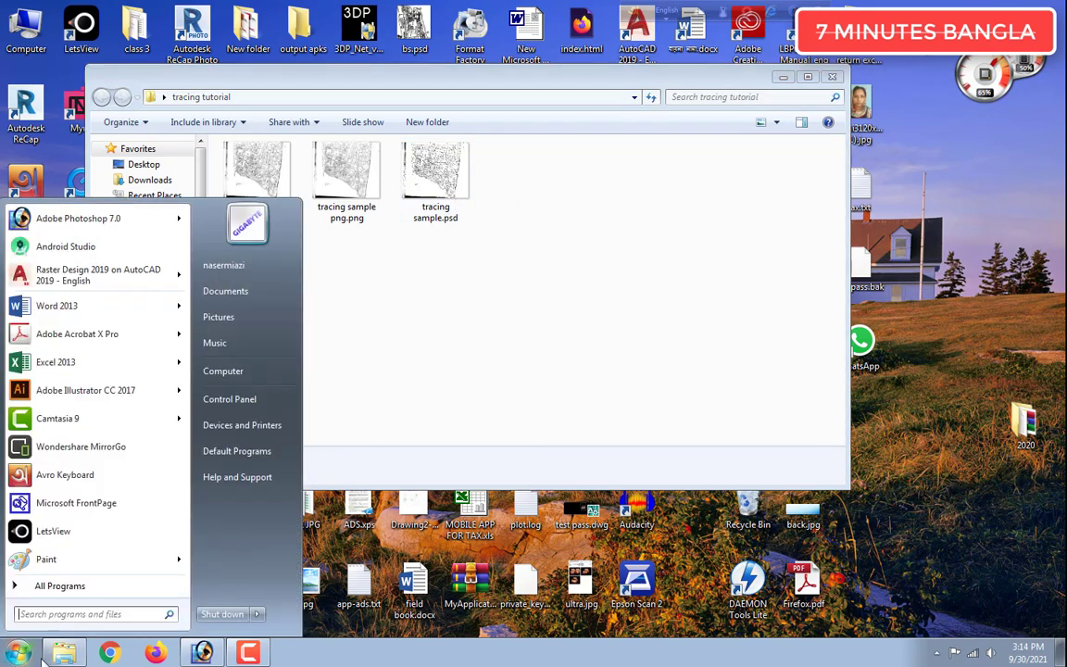
pyautogui.click(87, 617)
pyautogui.write('au')
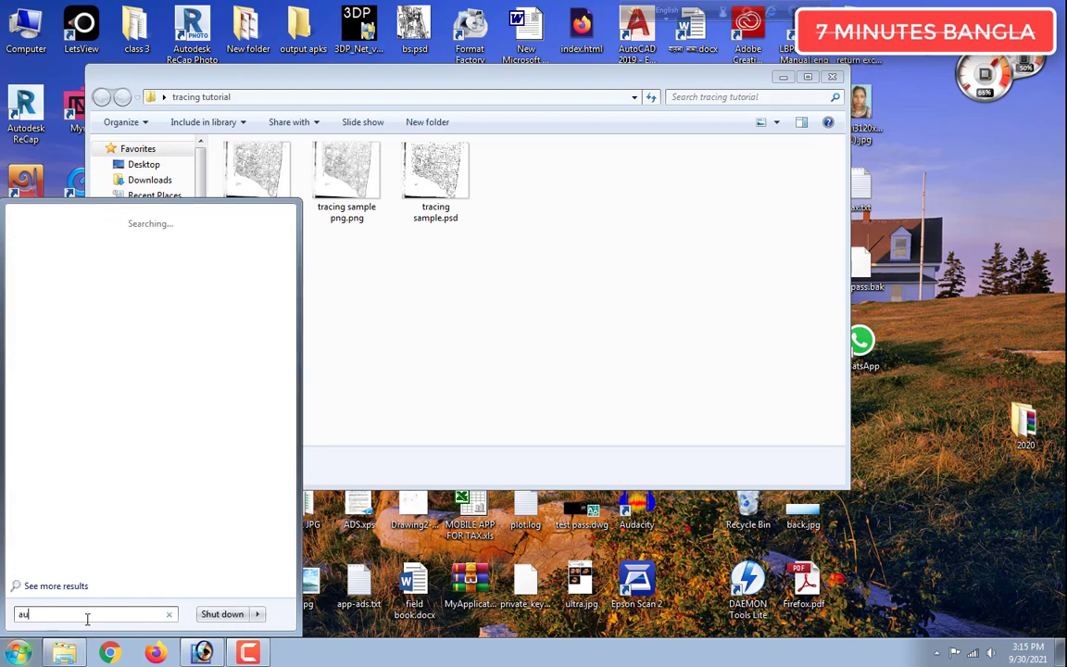
pyautogui.write('tocade')
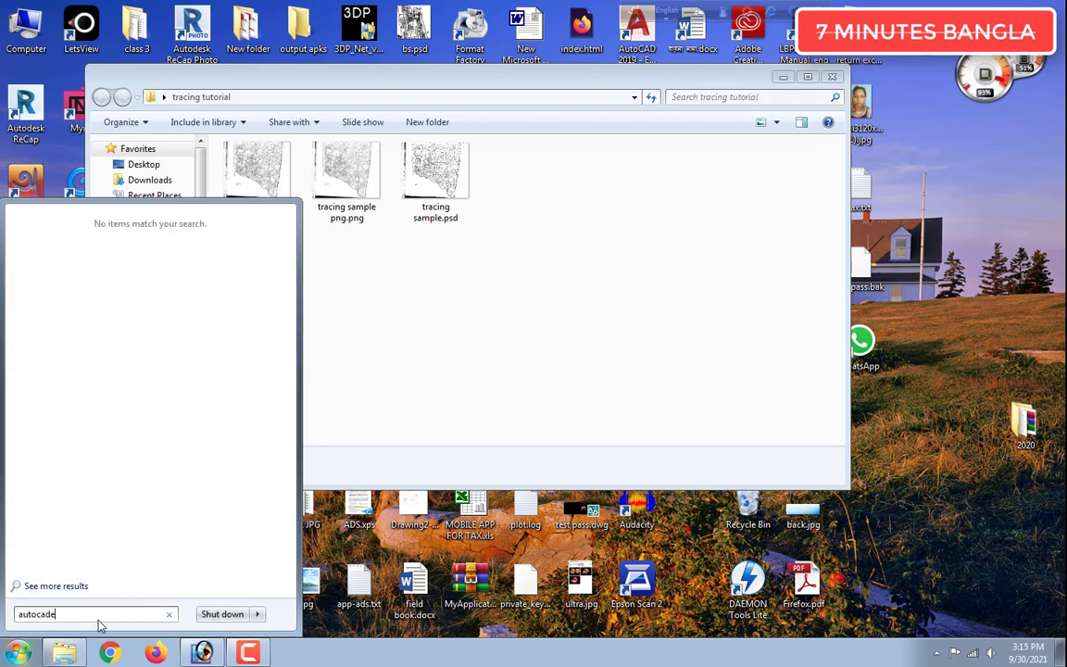
pyautogui.press('BackSpace')
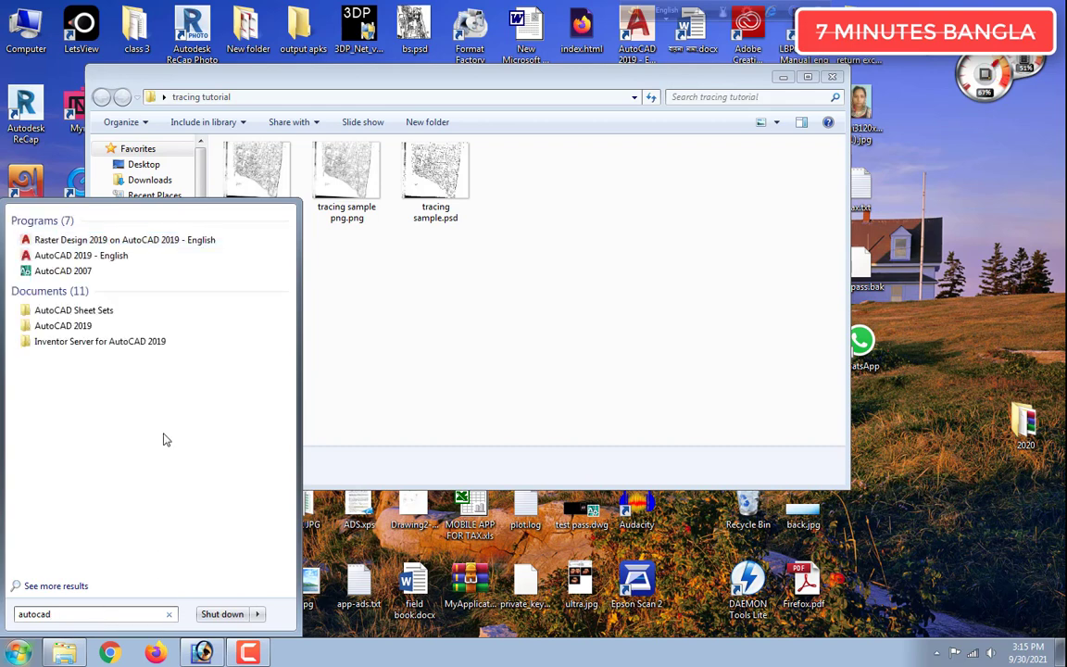
pyautogui.click(90, 275)
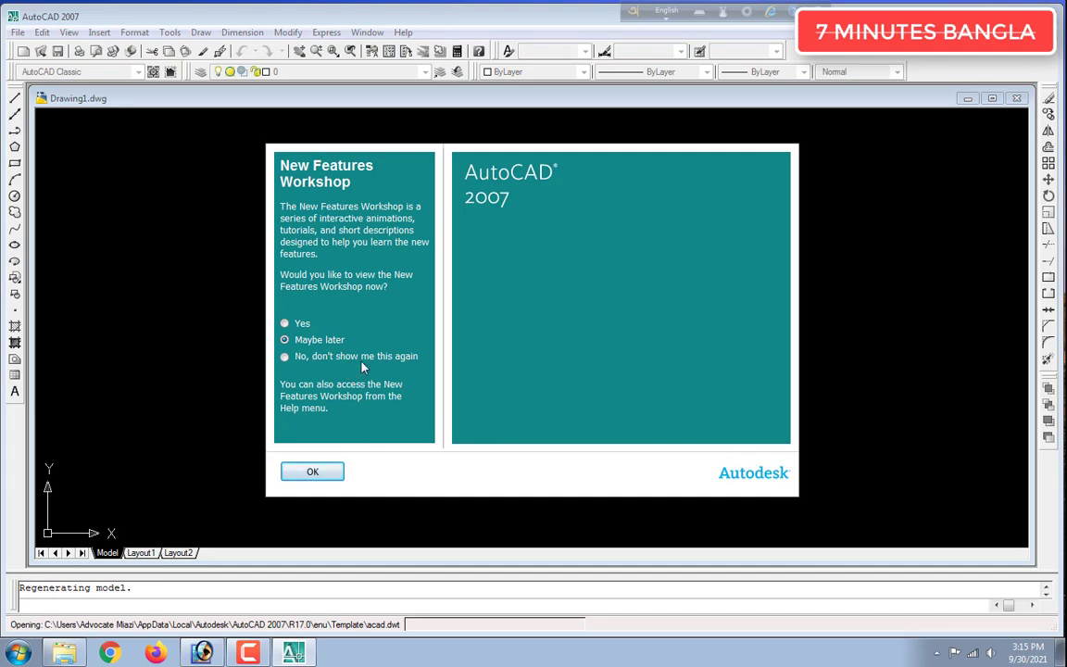
pyautogui.click(391, 362)
pyautogui.click(313, 472)
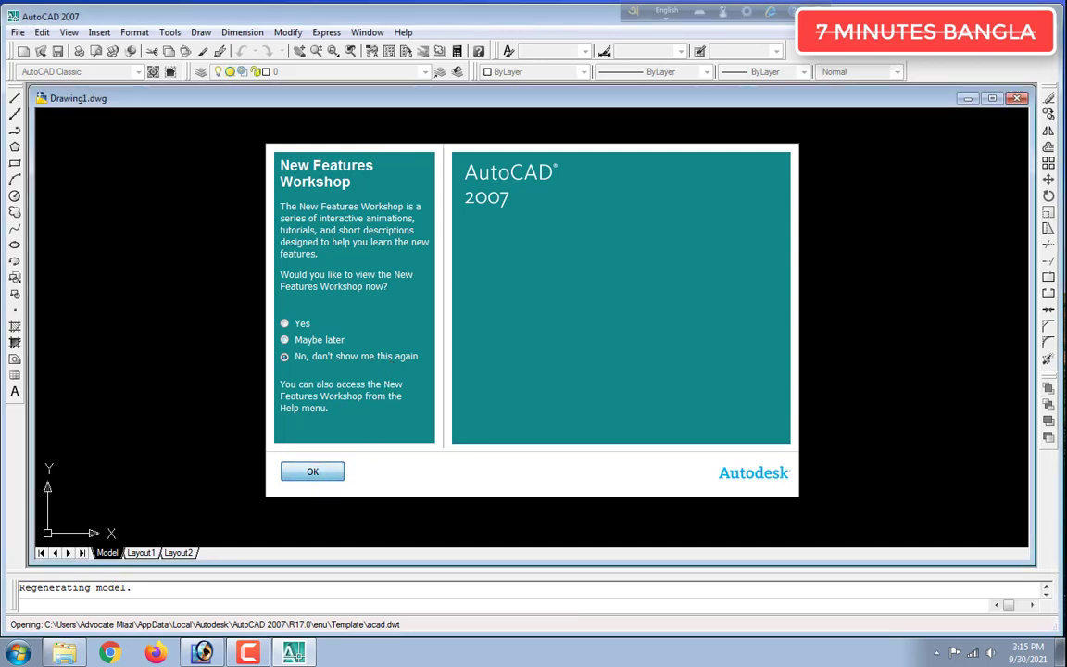
# View the About AutoCAD 2007 information to check the product and licence details, and close it
pyautogui.click(403, 33)
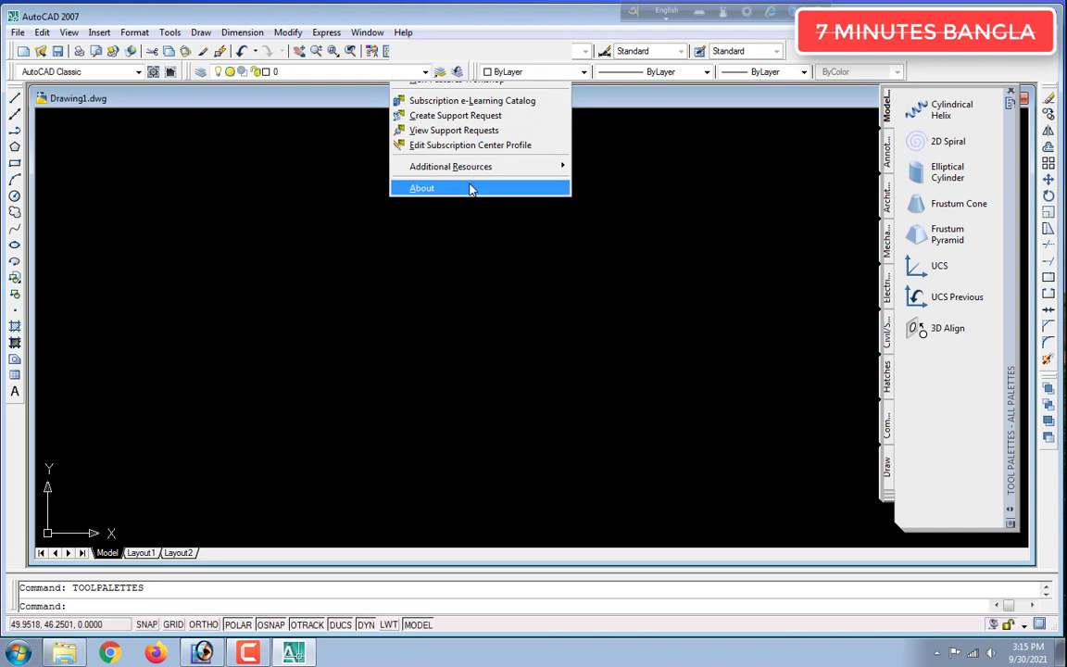
pyautogui.click(469, 189)
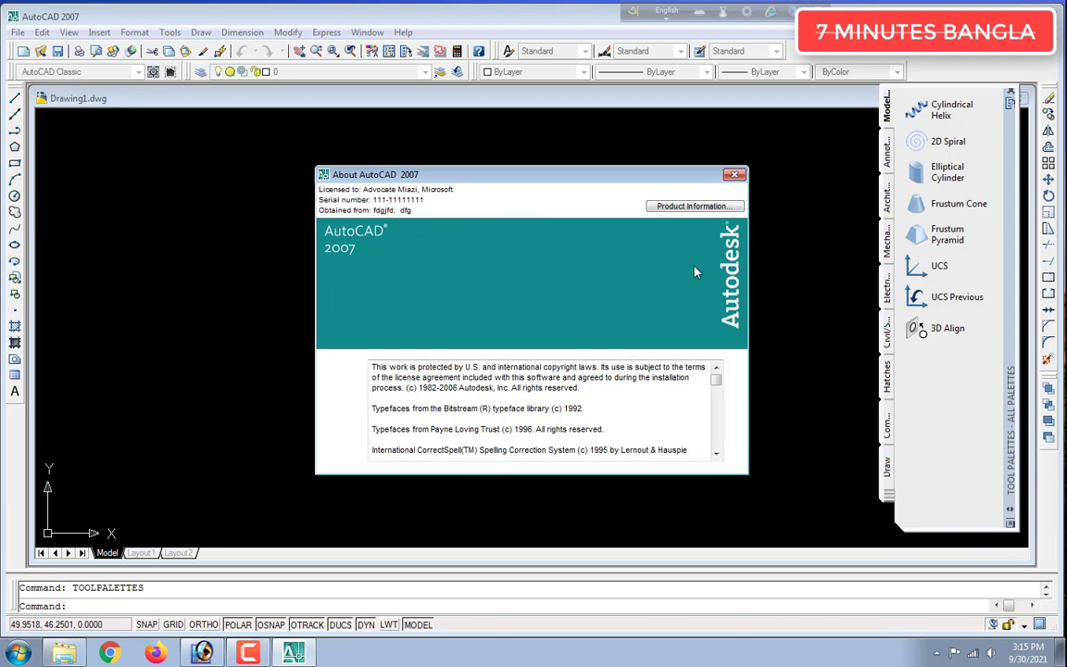
pyautogui.click(711, 207)
pyautogui.click(542, 356)
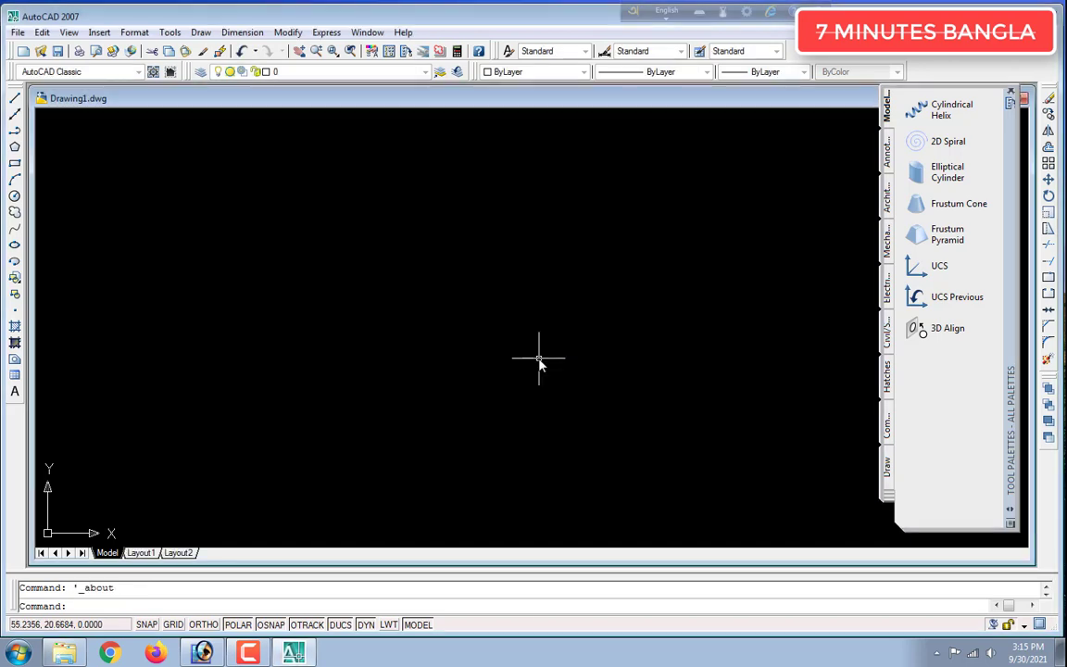
pyautogui.click(403, 32)
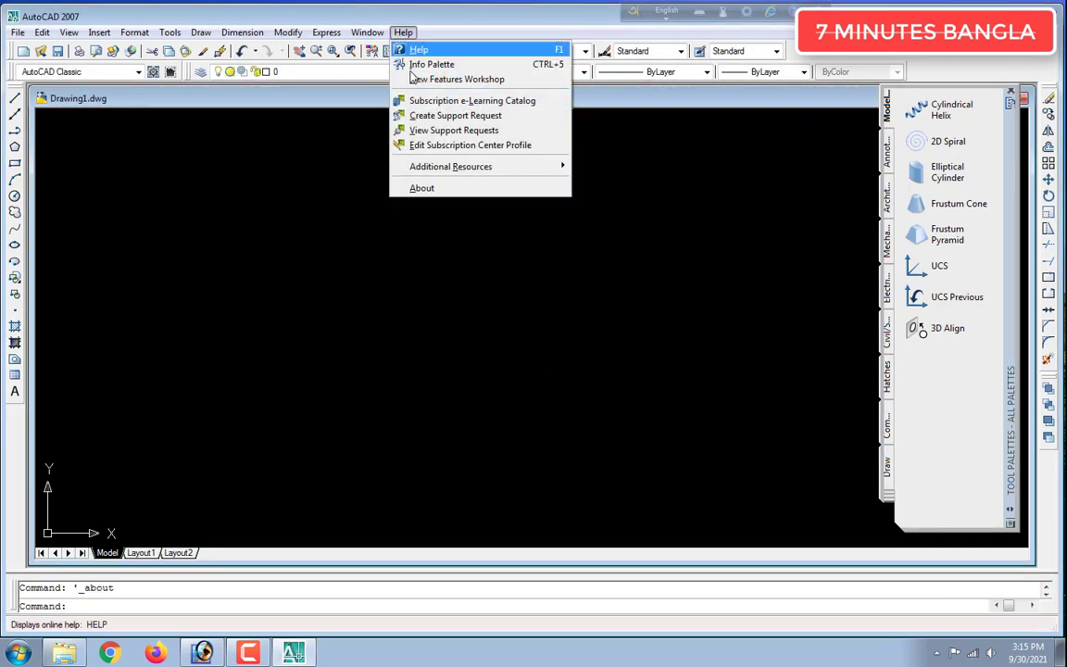
pyautogui.click(452, 188)
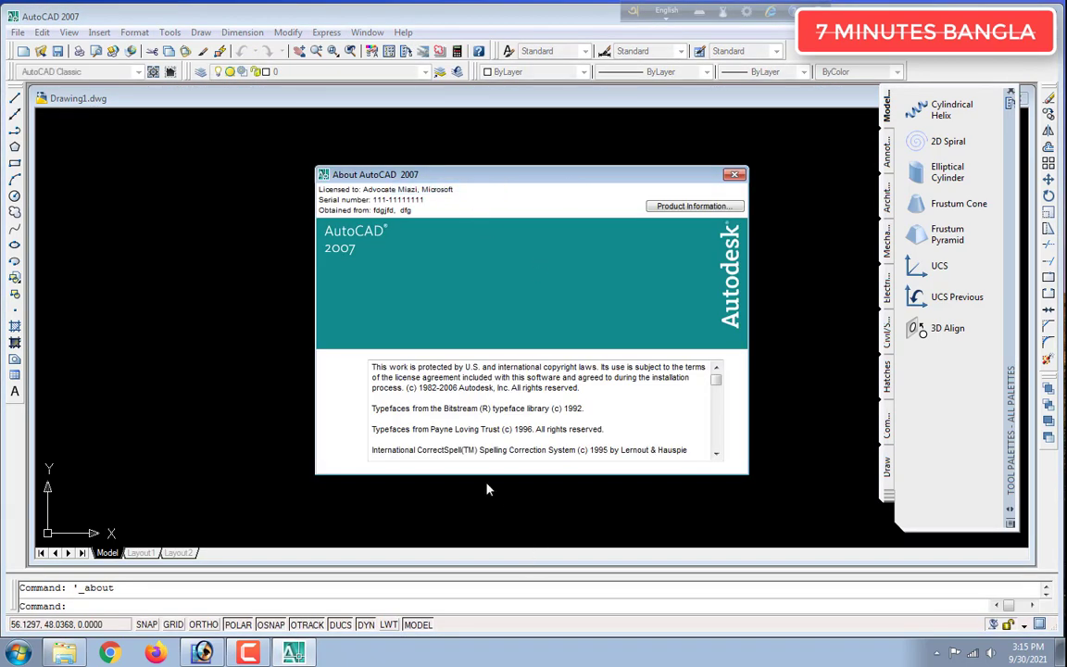
pyautogui.click(733, 176)
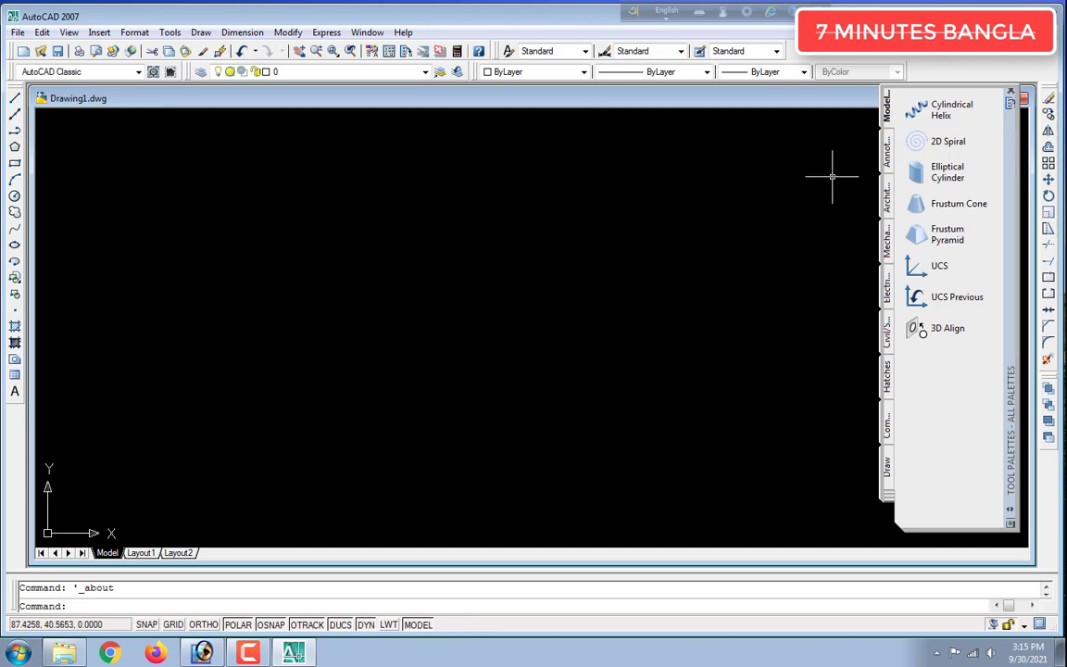
# Close the empty Drawing1.dwg and start a new drawing from a template
pyautogui.moveTo(171, 100); pyautogui.dragTo(32, 114)
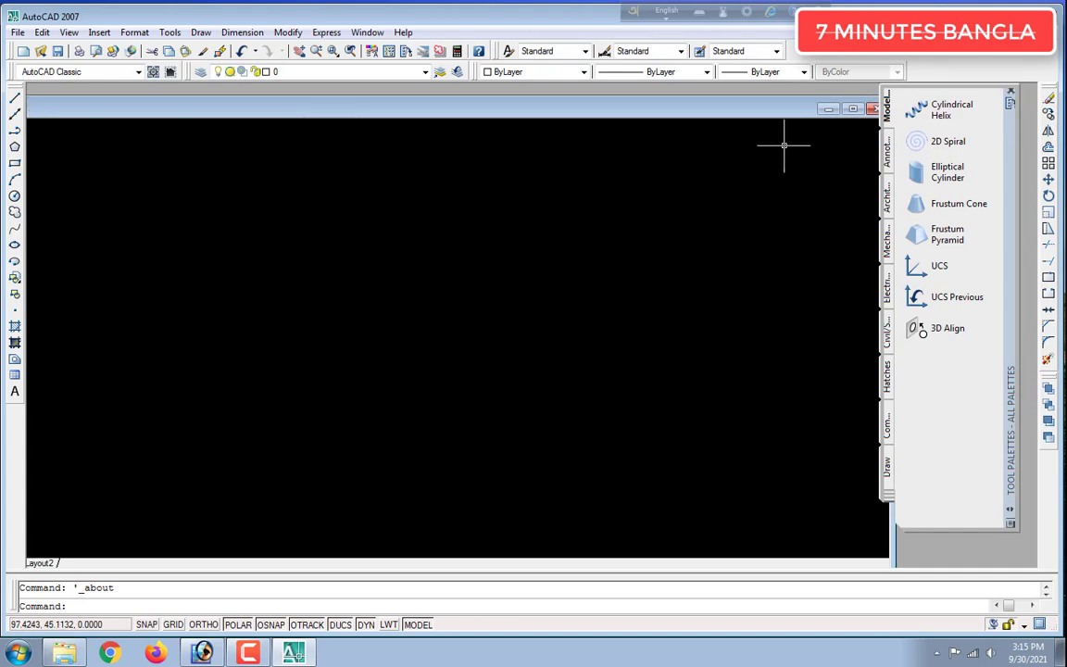
pyautogui.click(871, 109)
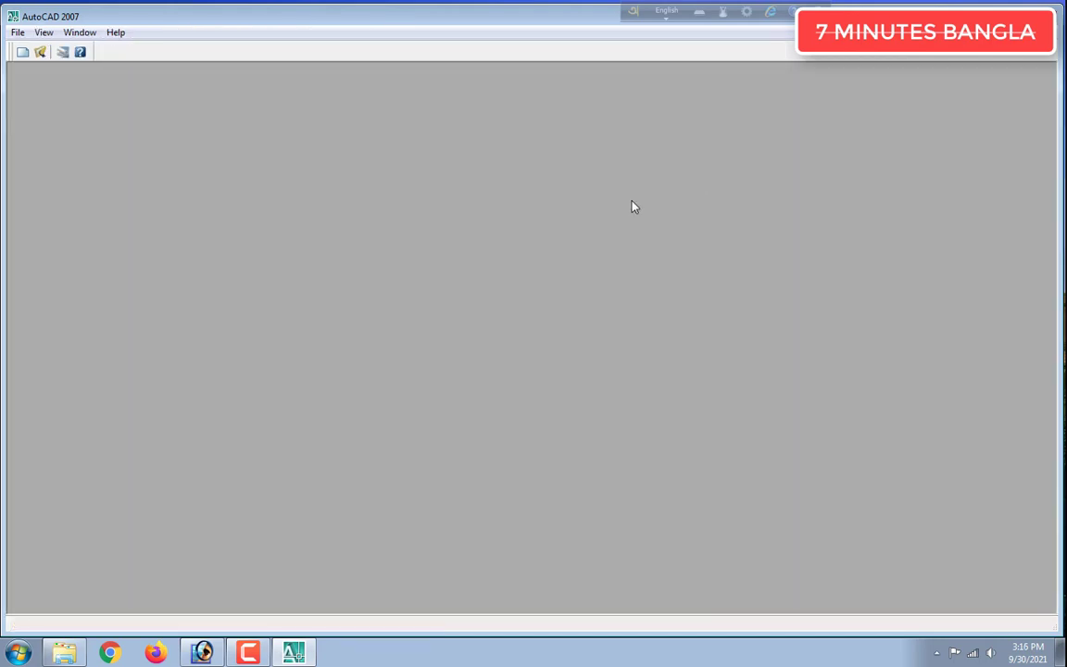
pyautogui.click(19, 33)
pyautogui.click(37, 45)
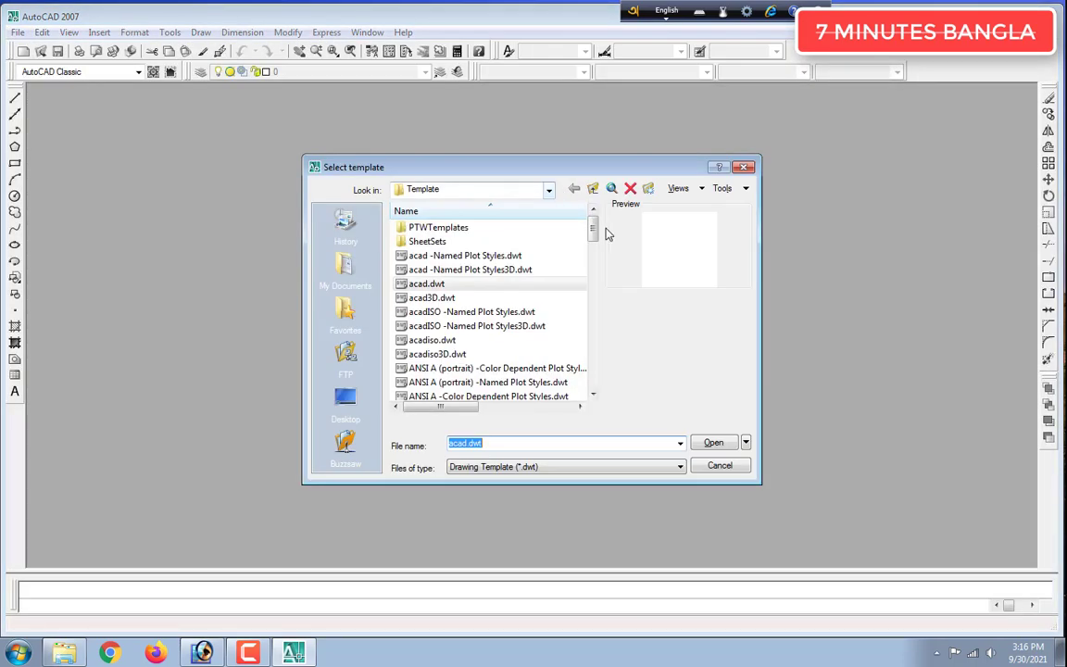
# Compare the available templates and create the new drawing from acad.dwt
pyautogui.click(452, 312)
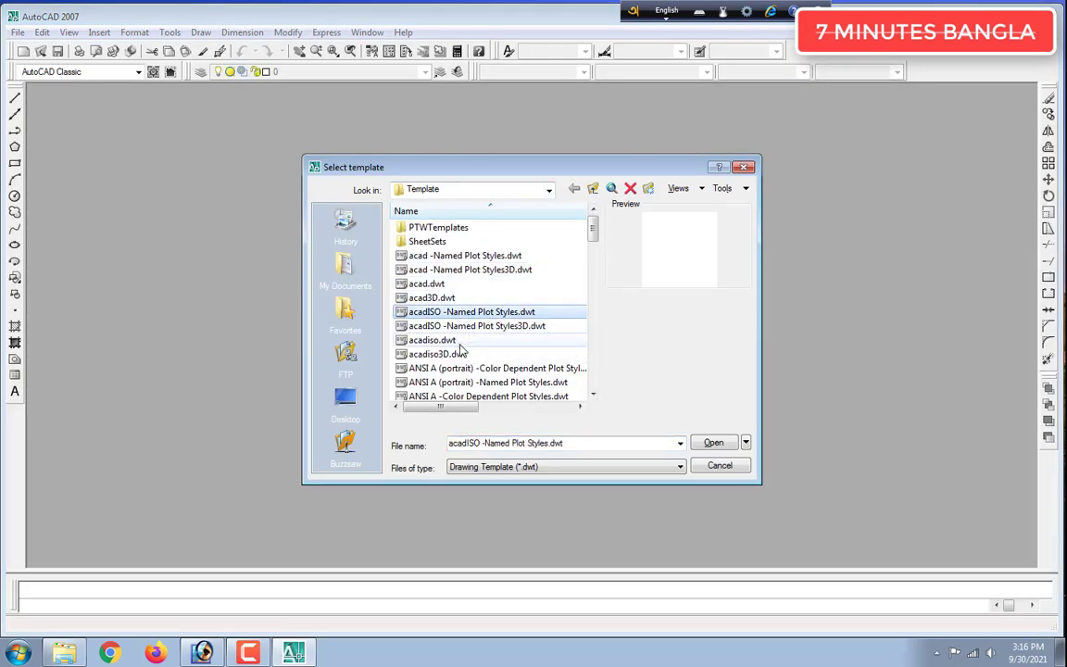
pyautogui.click(457, 341)
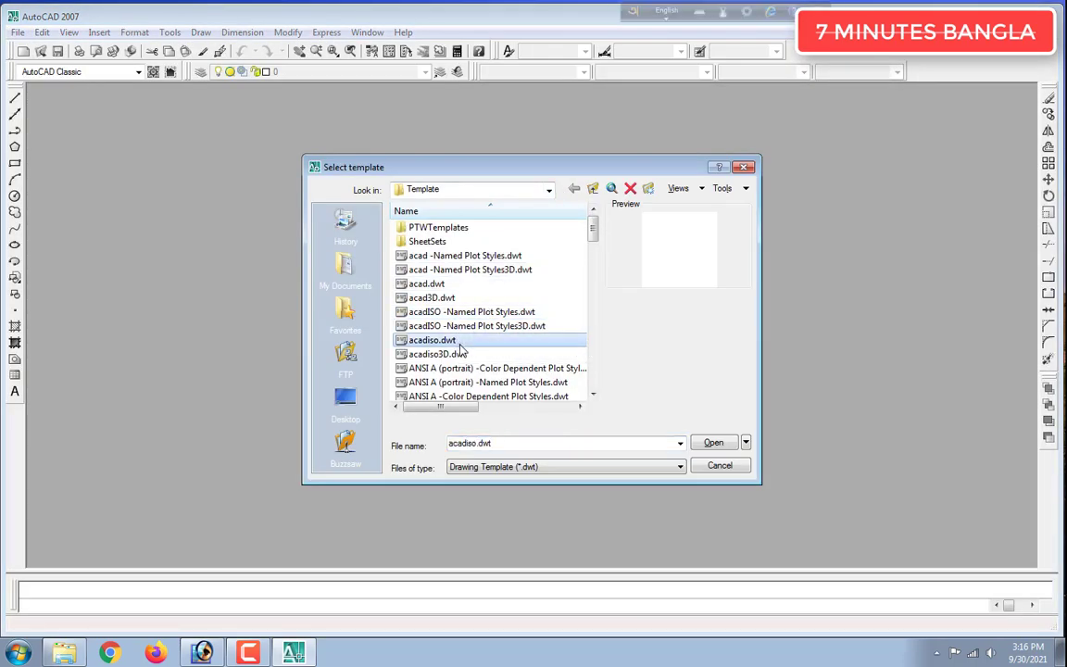
pyautogui.click(466, 287)
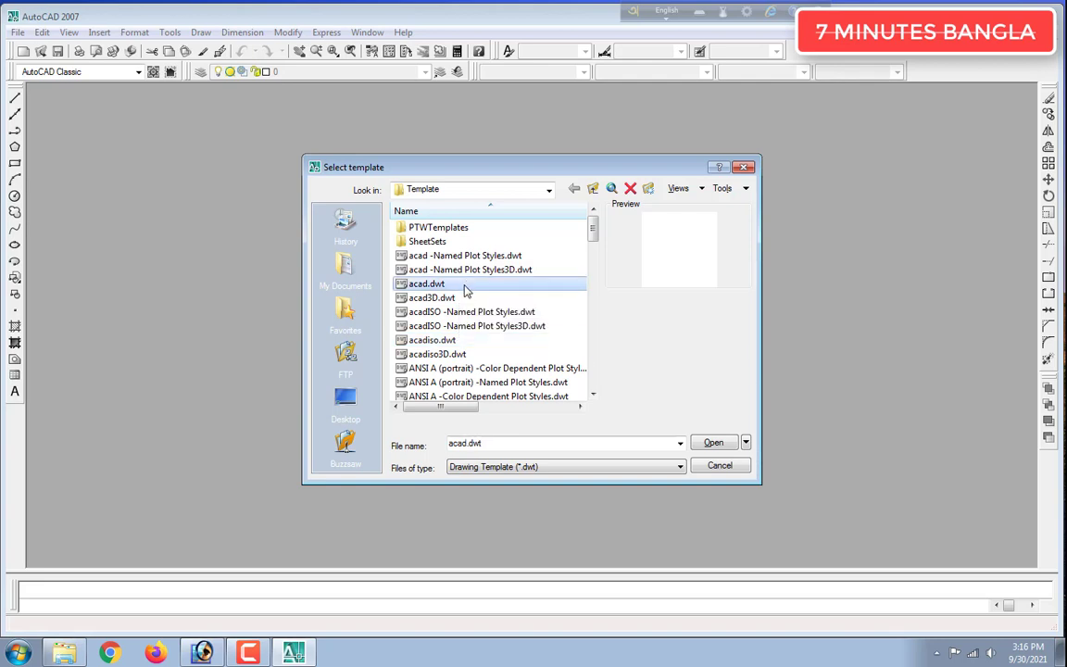
pyautogui.click(465, 287)
pyautogui.click(471, 292)
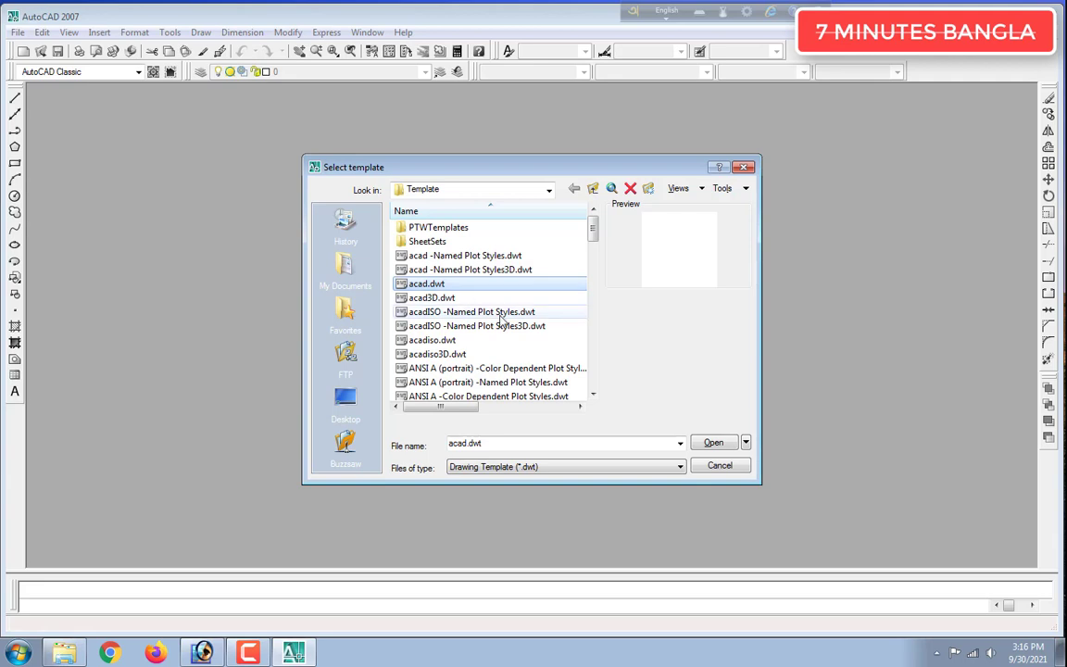
pyautogui.scroll(-1, 497, 318)
pyautogui.scroll(-2, 501, 319)
pyautogui.scroll(3, 504, 317)
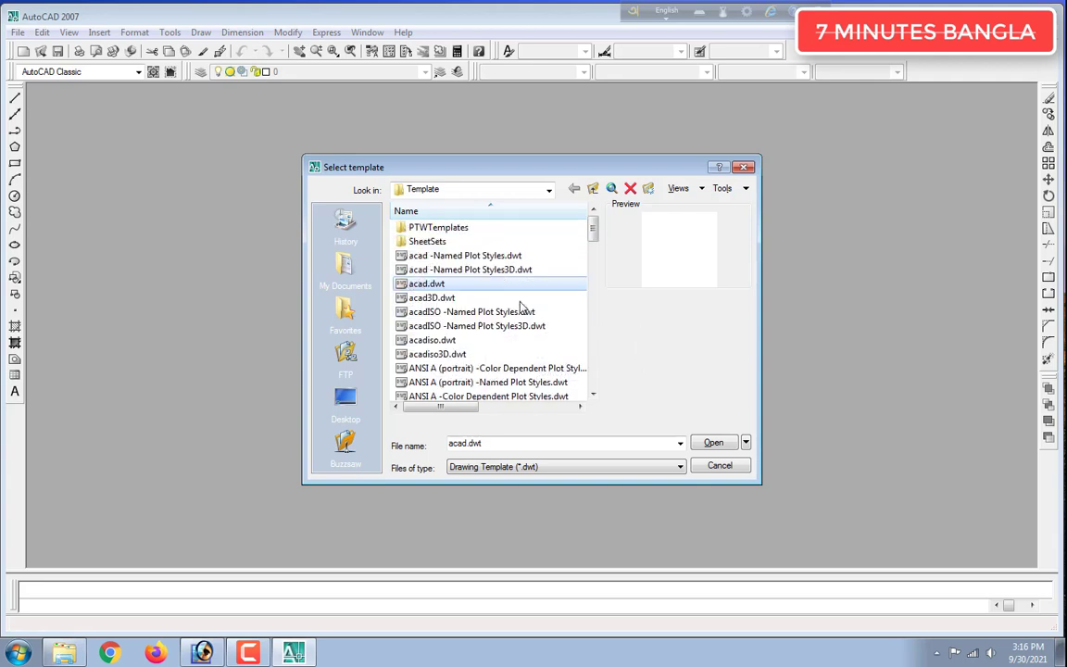
pyautogui.click(711, 446)
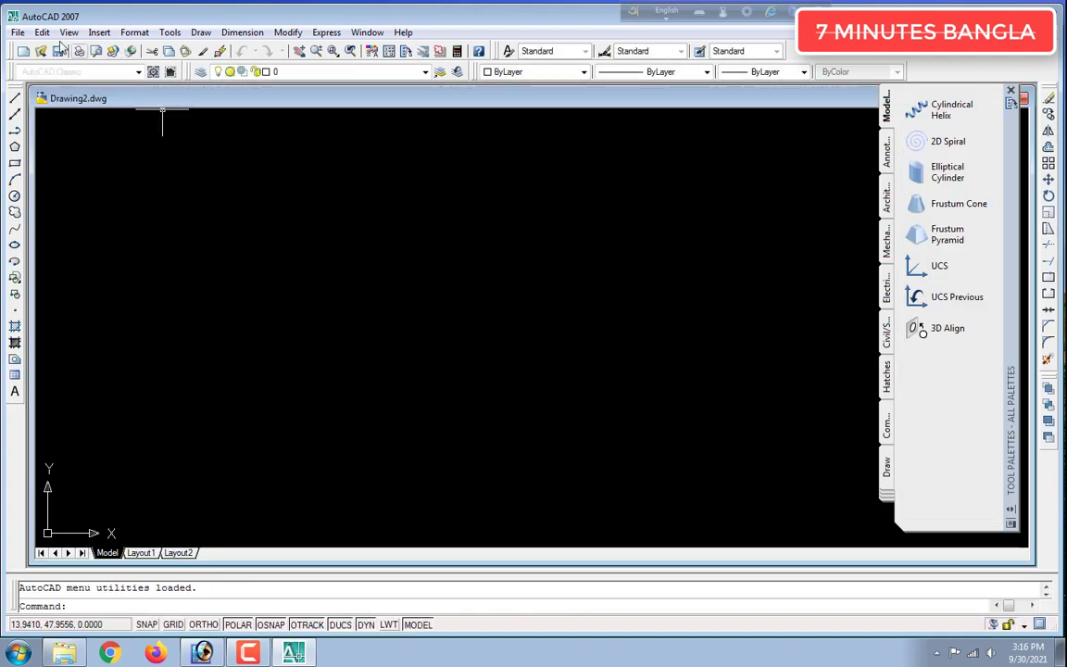
# Set the drawing units to Engineering length with 0'-0" precision and inches as the insertion scale
pyautogui.click(130, 34)
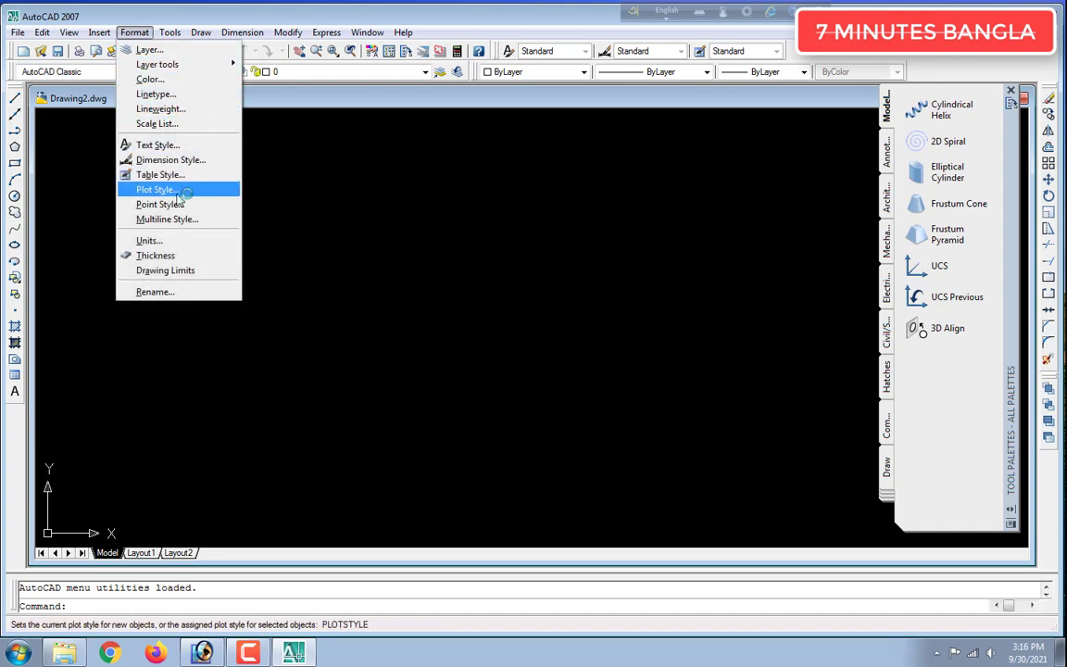
pyautogui.click(169, 241)
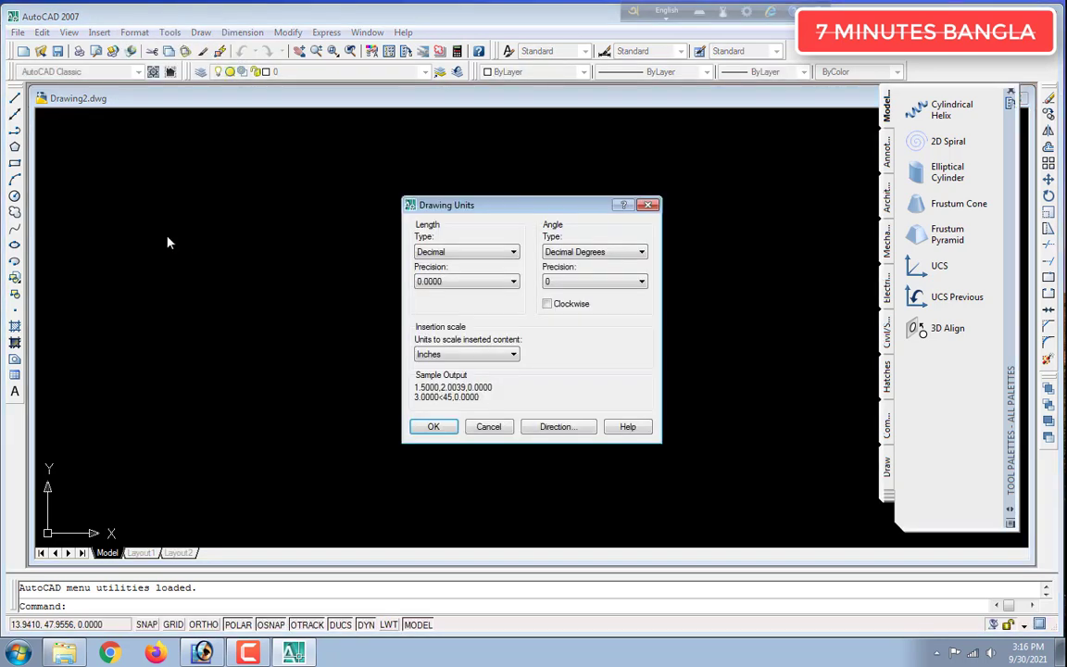
pyautogui.click(453, 253)
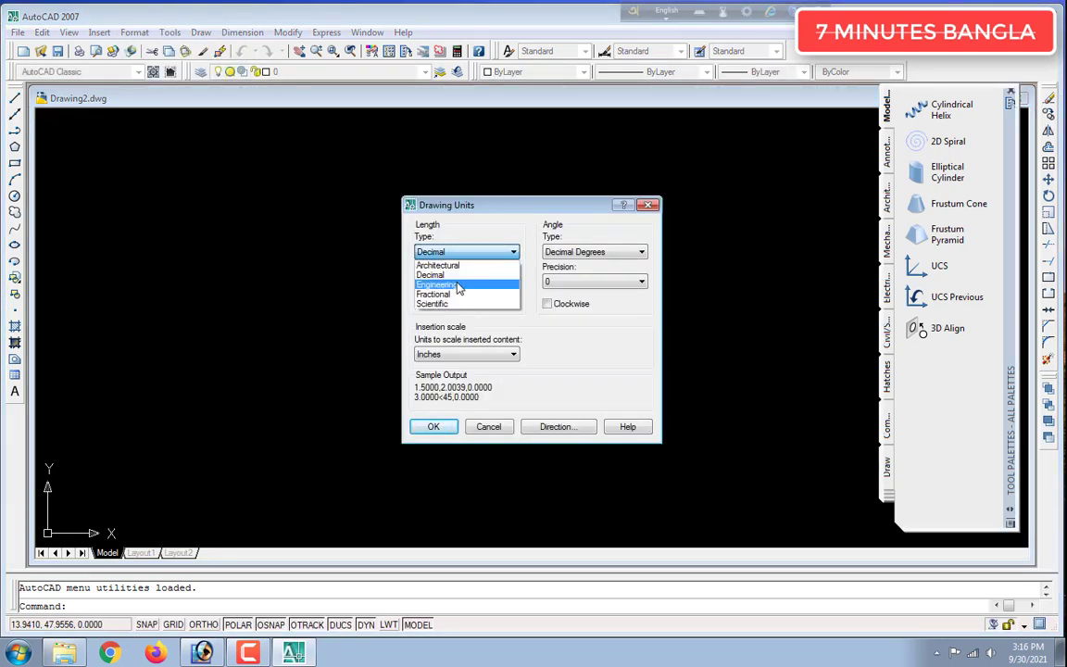
pyautogui.click(458, 282)
pyautogui.click(465, 287)
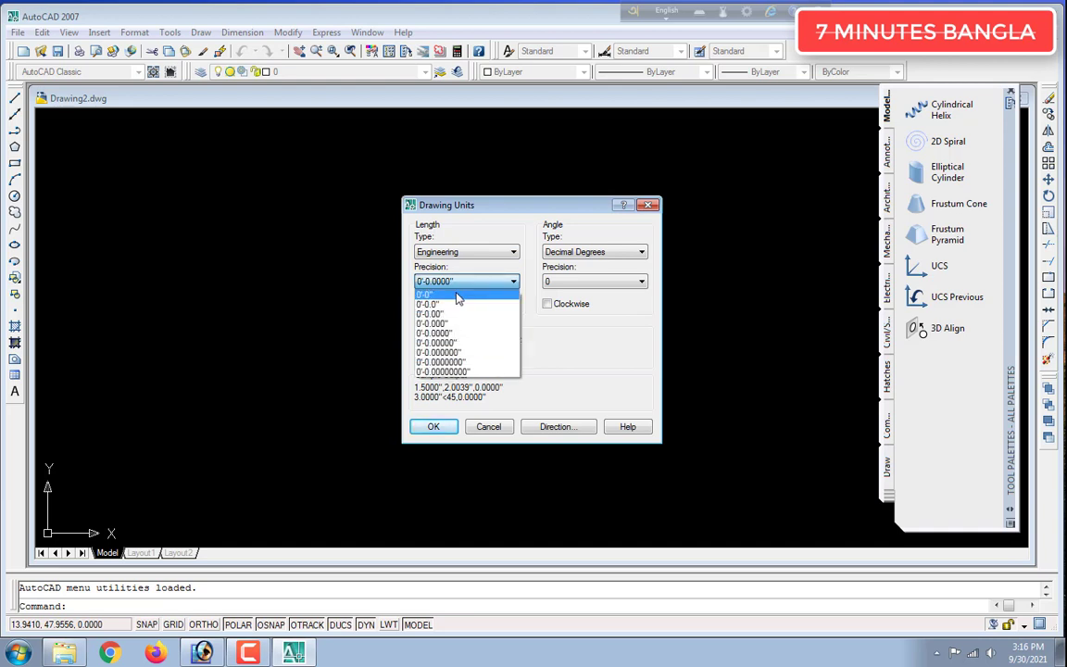
pyautogui.click(457, 294)
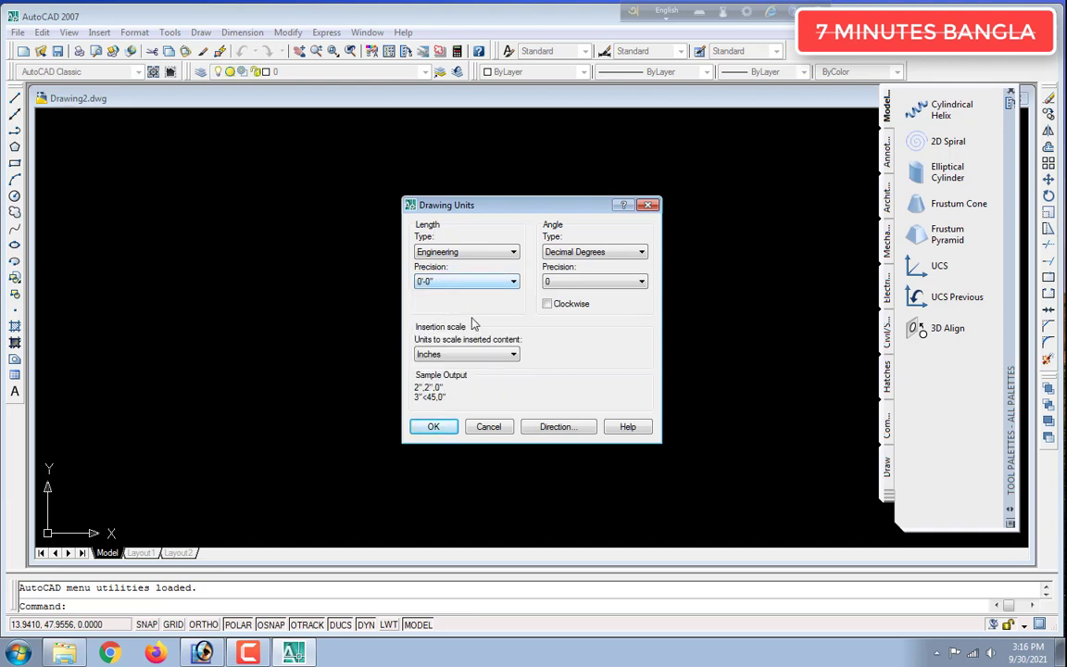
pyautogui.click(492, 355)
pyautogui.click(488, 359)
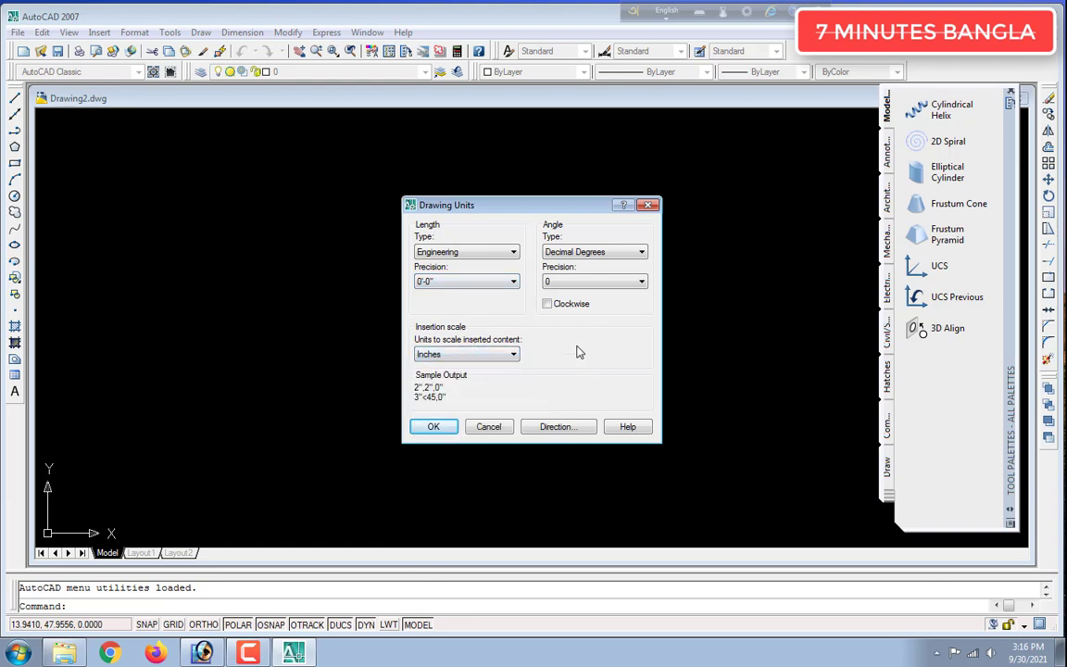
pyautogui.click(432, 427)
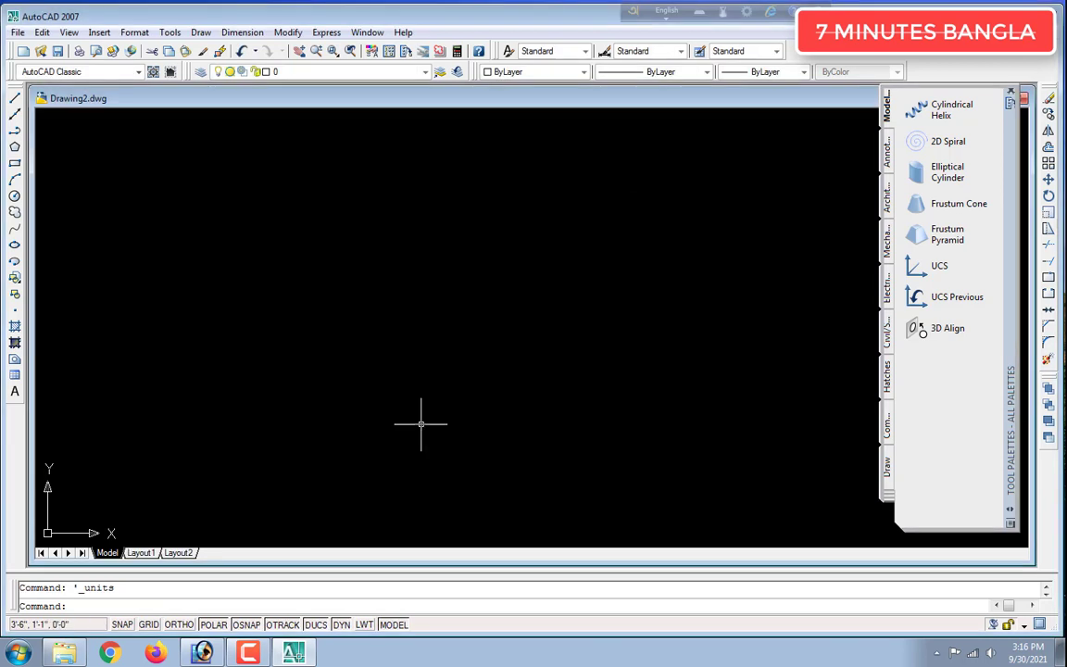
# Modify the Standard dimension style, setting its arrow size to 10', and look at its line settings
pyautogui.click(137, 34)
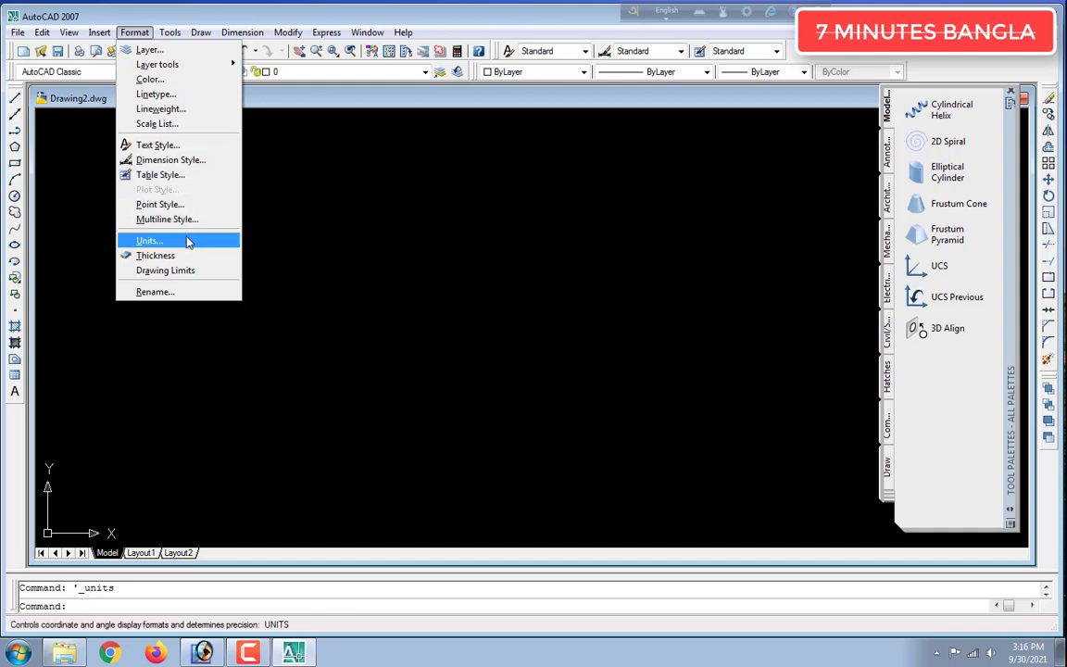
pyautogui.click(184, 162)
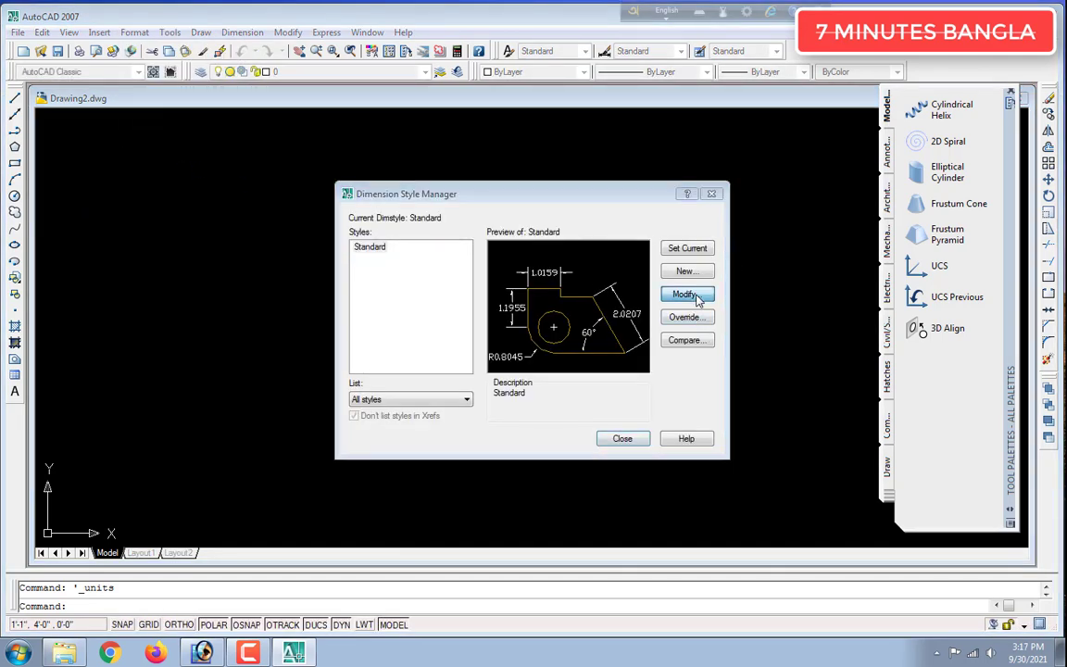
pyautogui.click(685, 294)
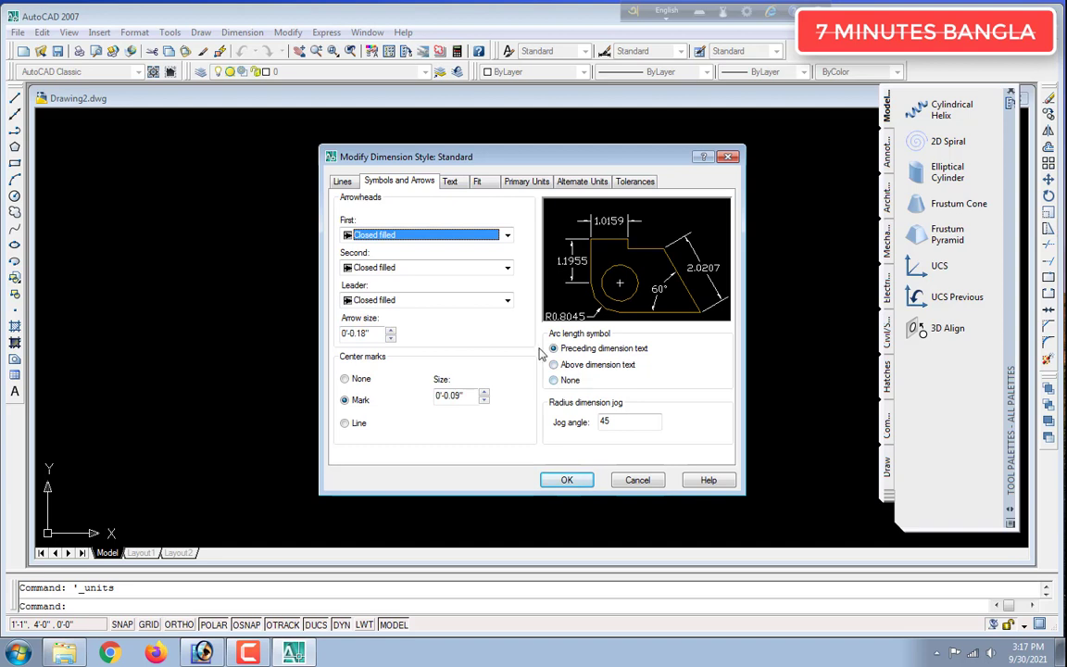
pyautogui.doubleClick(371, 333)
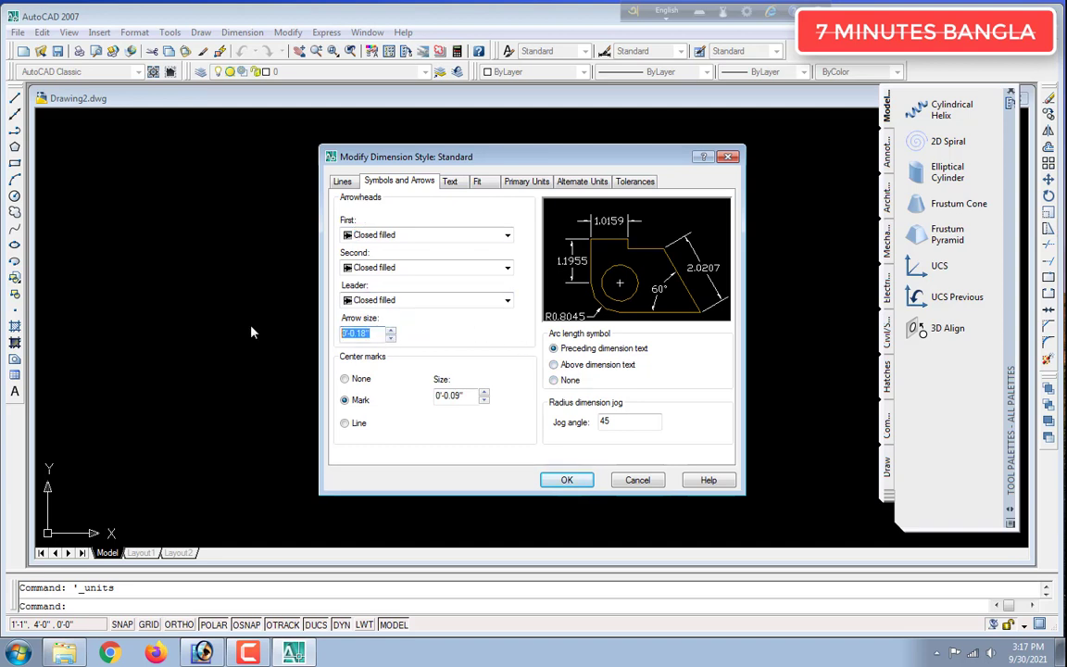
pyautogui.write('120')
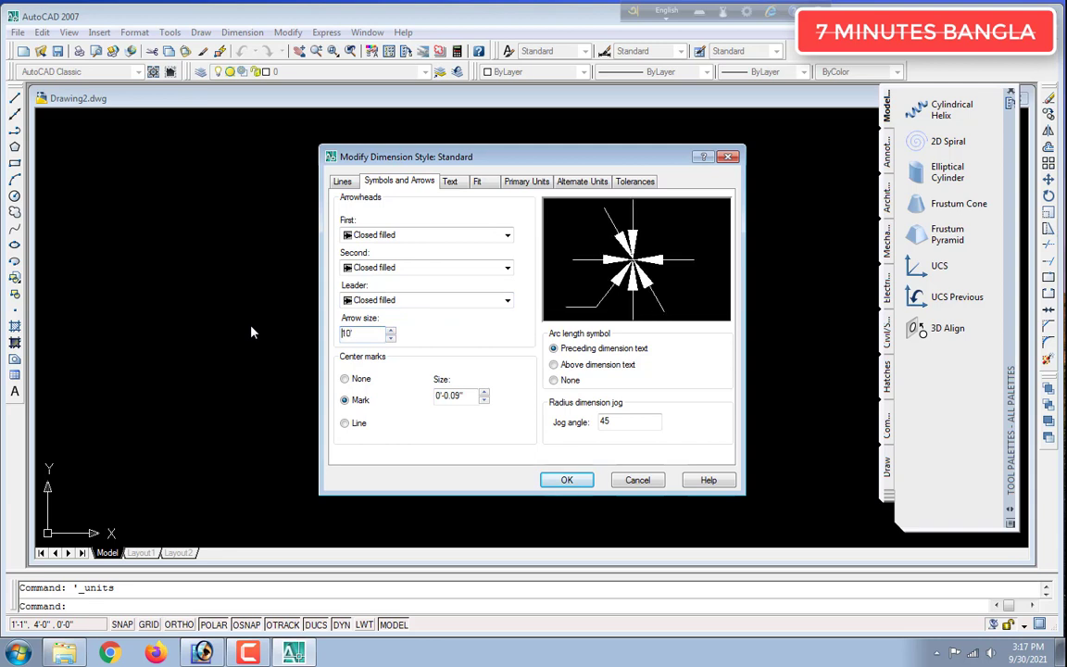
pyautogui.doubleClick(353, 332)
pyautogui.click(342, 181)
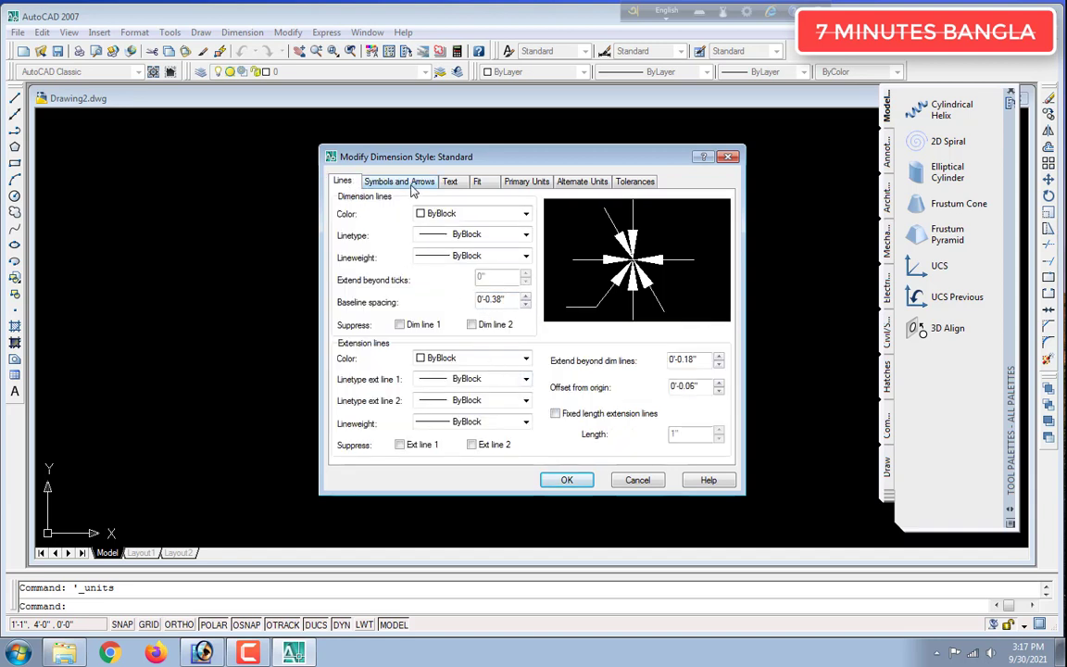
# Set the Standard dimension style's text height to 10' and its text alignment to ISO standard
pyautogui.click(449, 182)
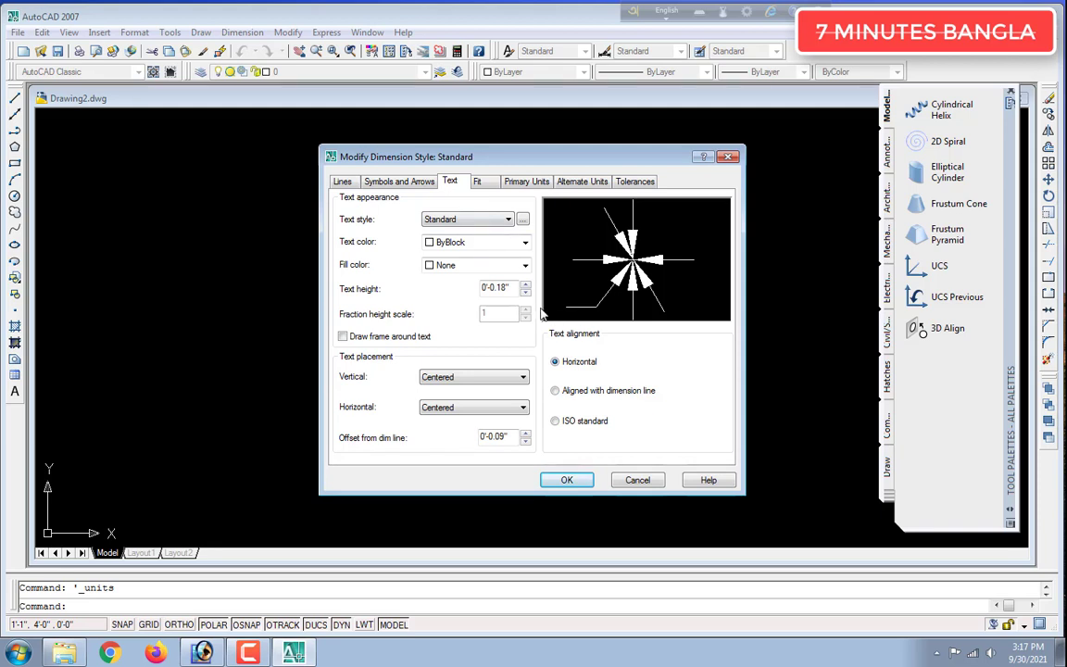
pyautogui.moveTo(377, 271); pyautogui.dragTo(267, 279)
pyautogui.write('12')
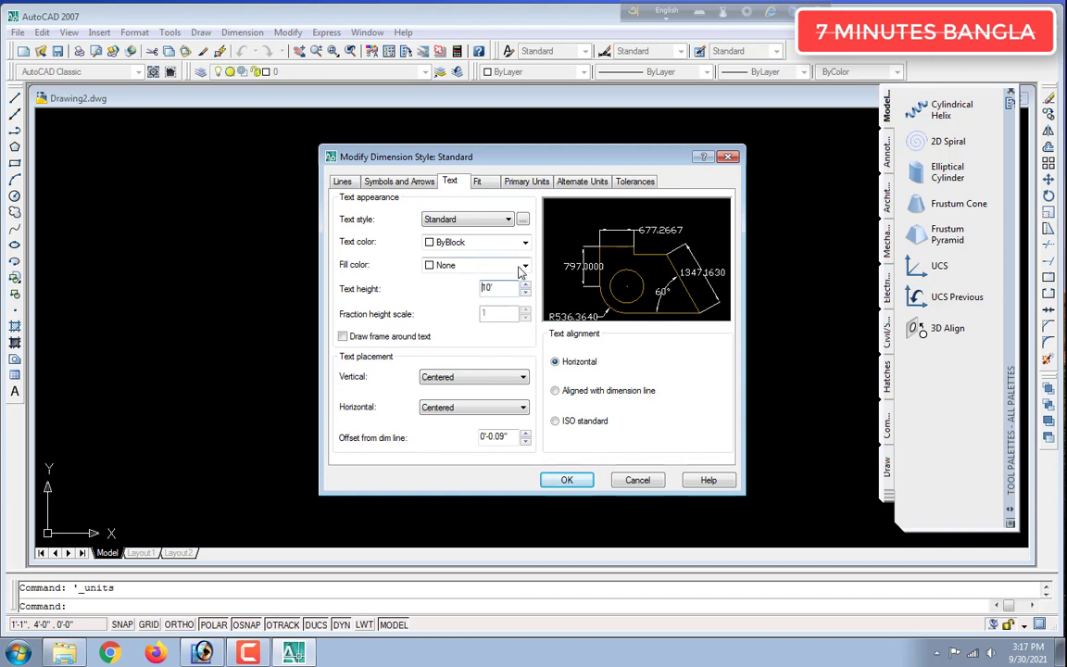
pyautogui.click(478, 182)
pyautogui.click(586, 423)
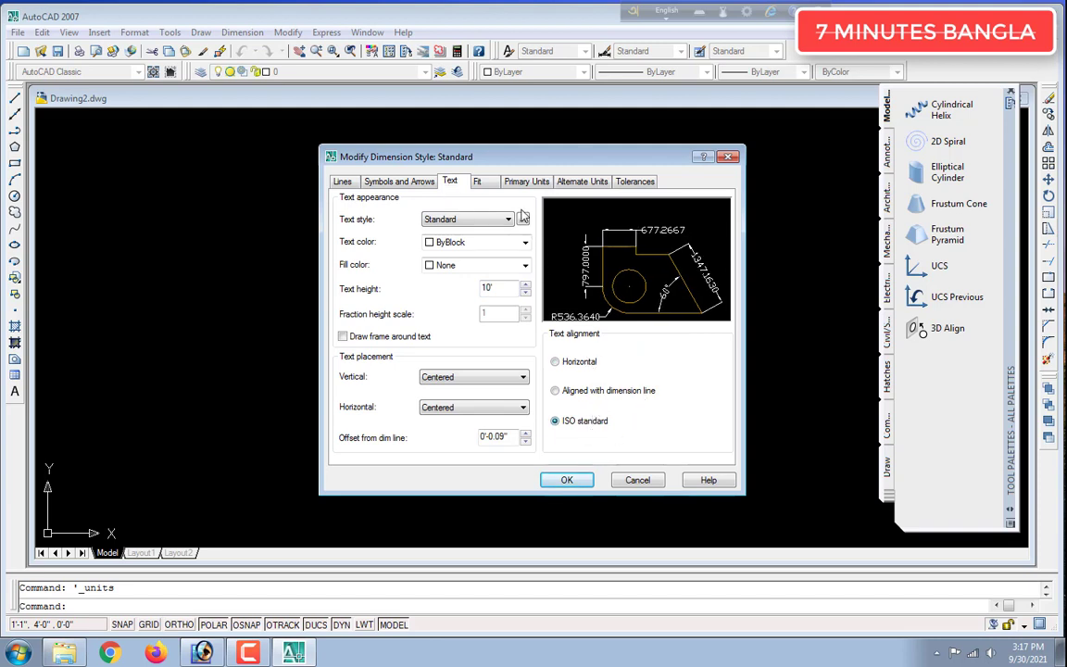
# Set the dimension style's primary units to Engineering with 0'-0" precision, and save and close the style settings
pyautogui.click(481, 182)
pyautogui.click(531, 182)
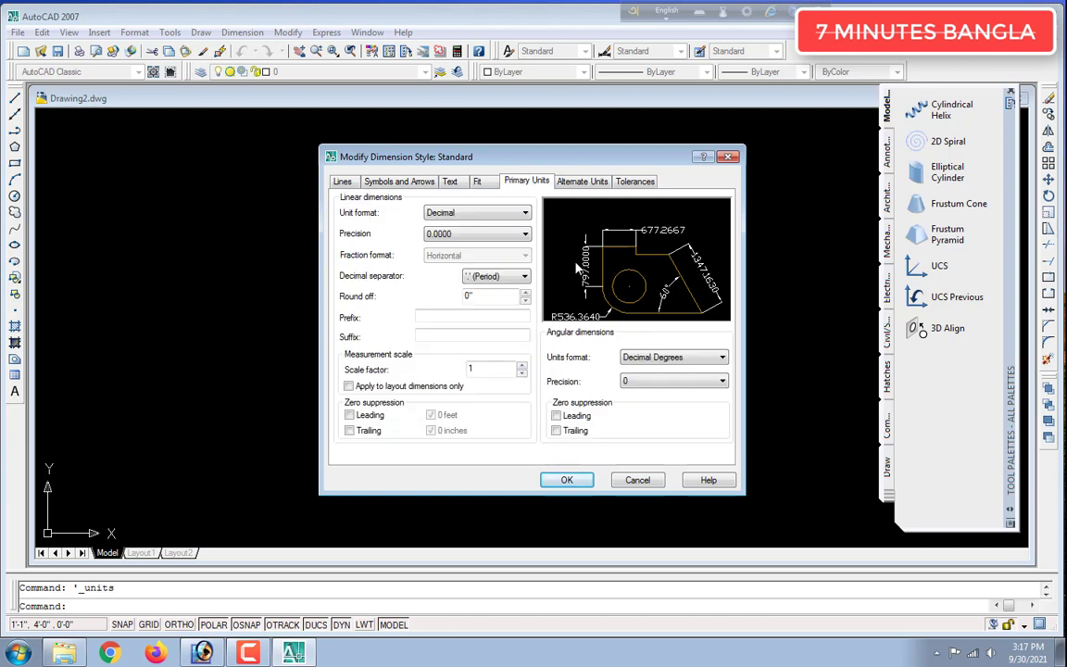
pyautogui.click(471, 213)
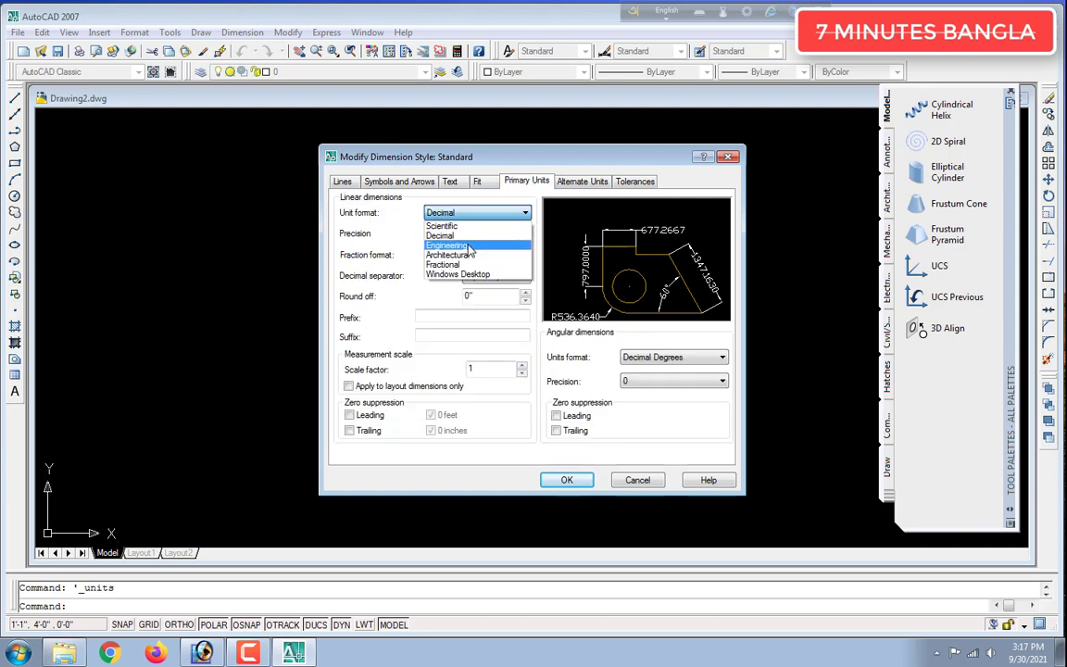
pyautogui.click(469, 246)
pyautogui.click(471, 233)
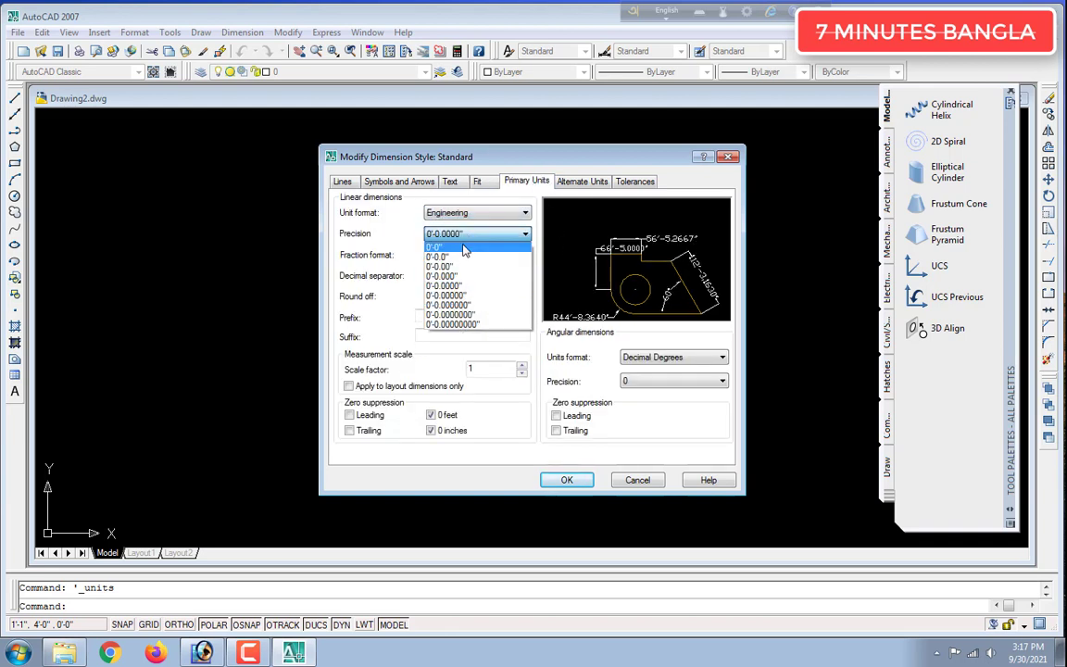
pyautogui.click(465, 244)
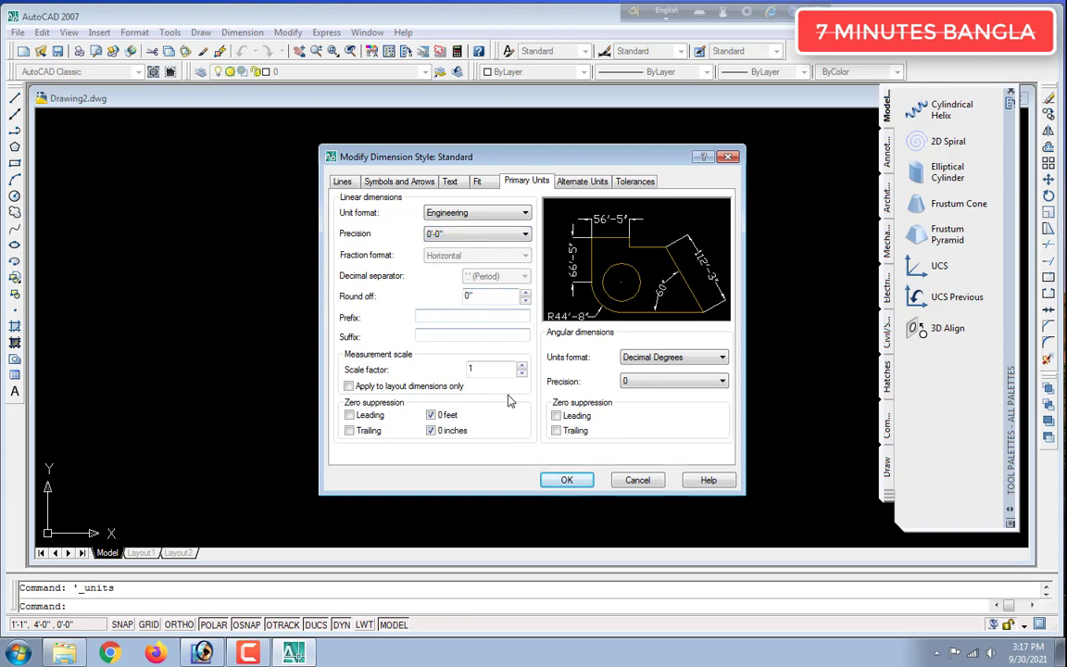
pyautogui.click(567, 480)
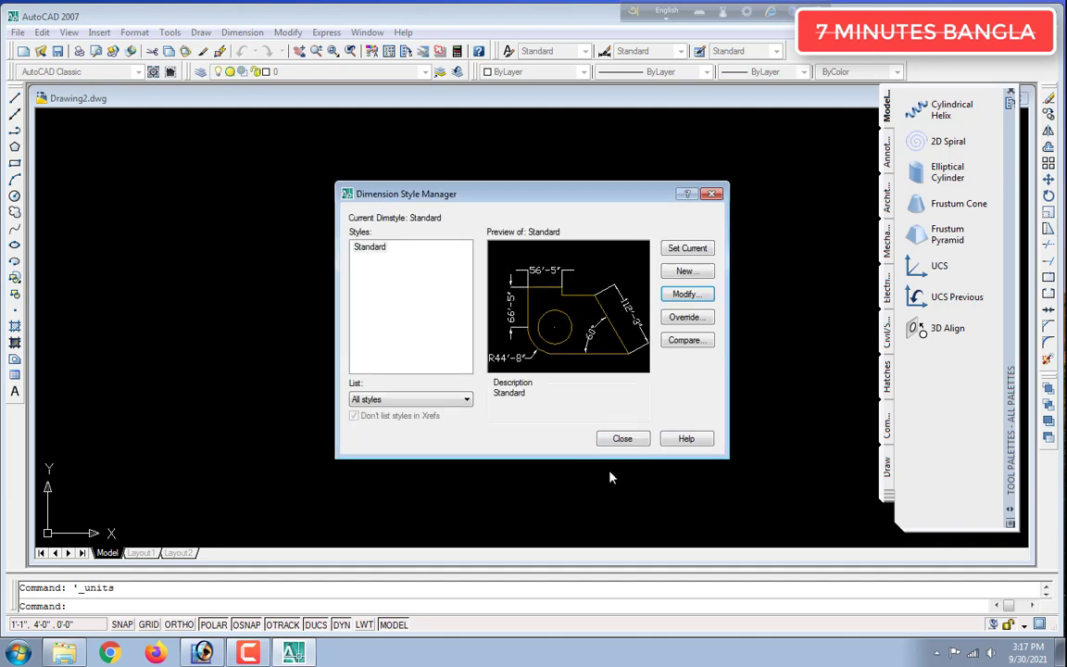
pyautogui.click(621, 439)
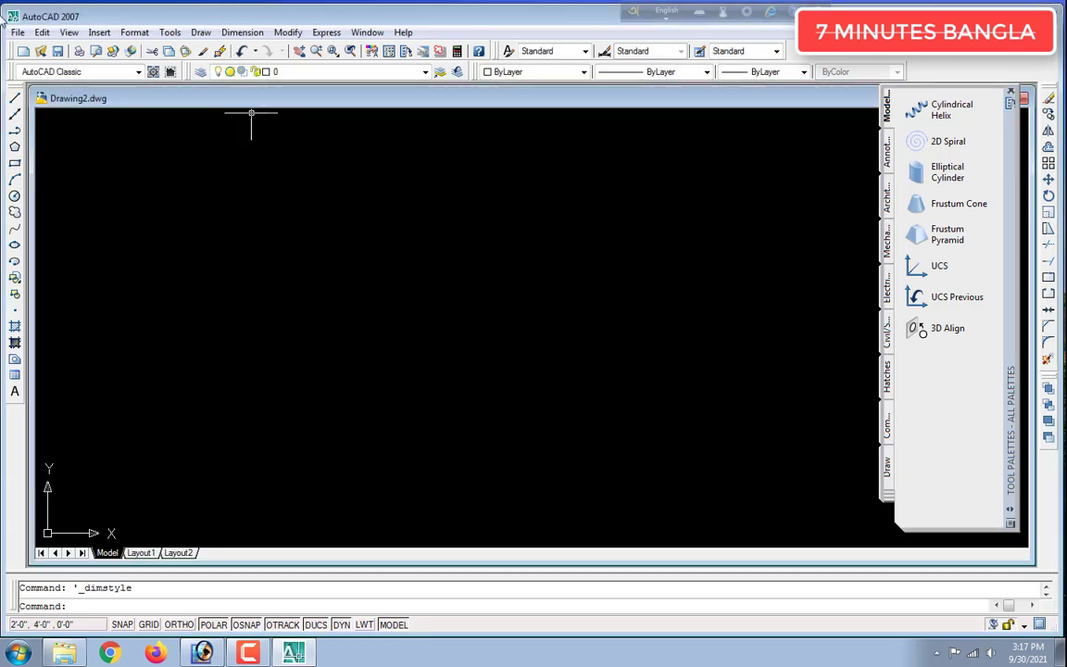
# Save the drawing in My Documents as "autocad tutorial sheet" in AutoCAD 2007 format
pyautogui.click(17, 33)
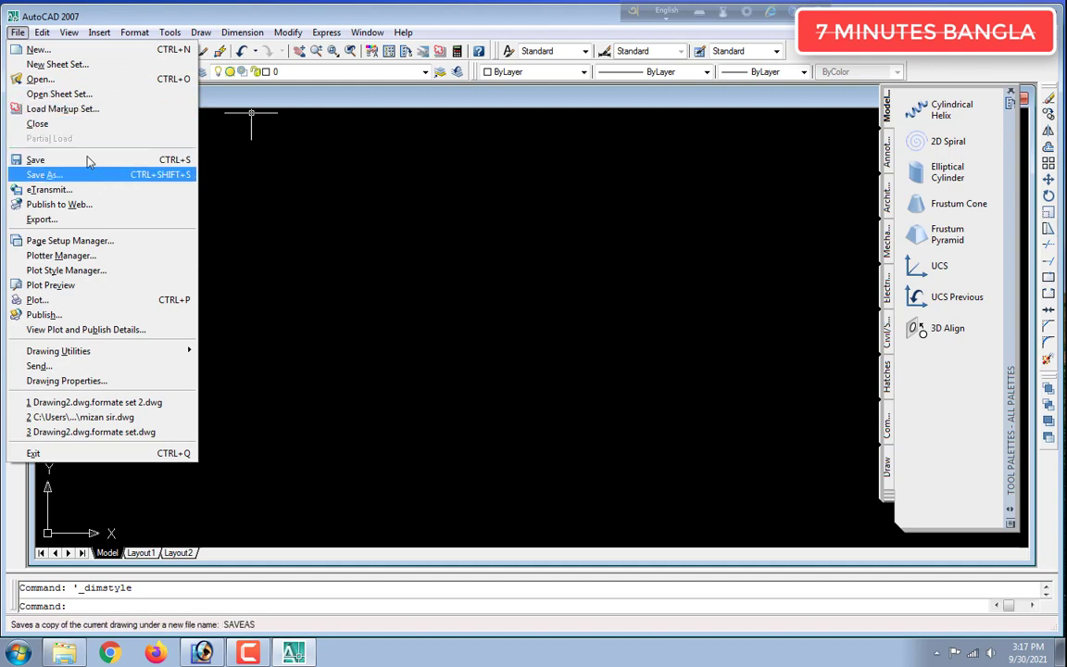
pyautogui.click(86, 176)
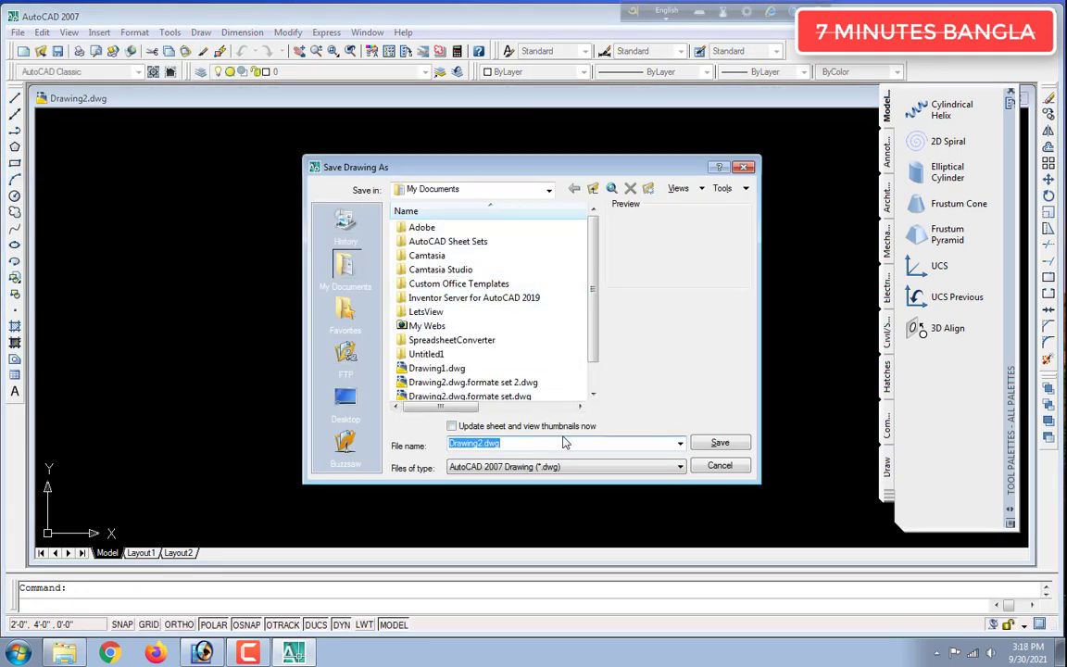
pyautogui.write('autocad tutorial sheet')
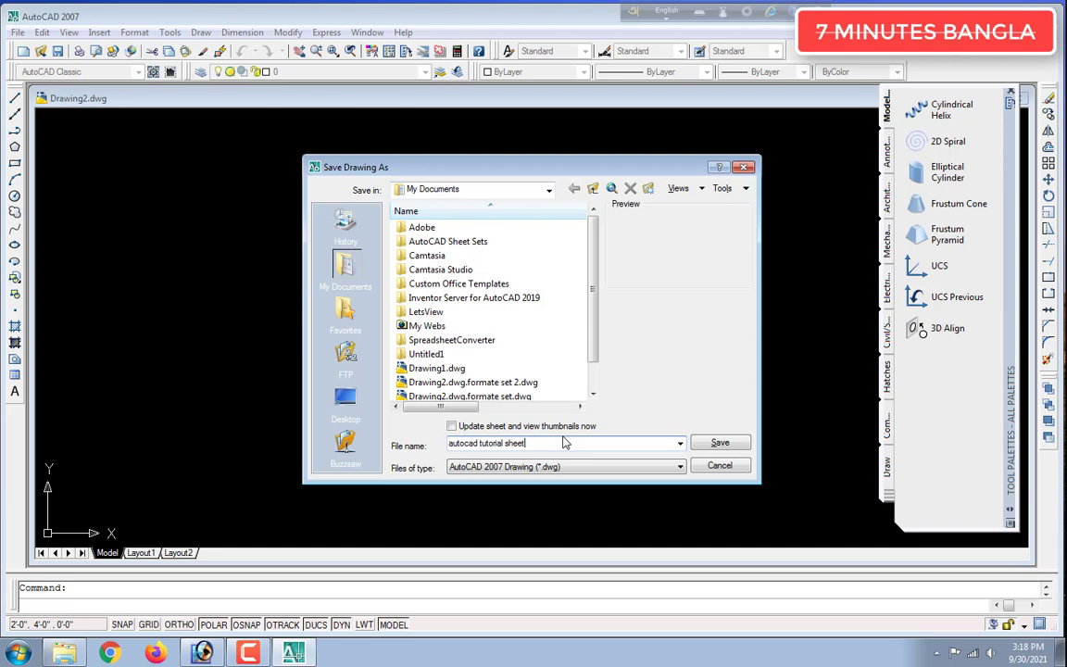
pyautogui.press('Return')
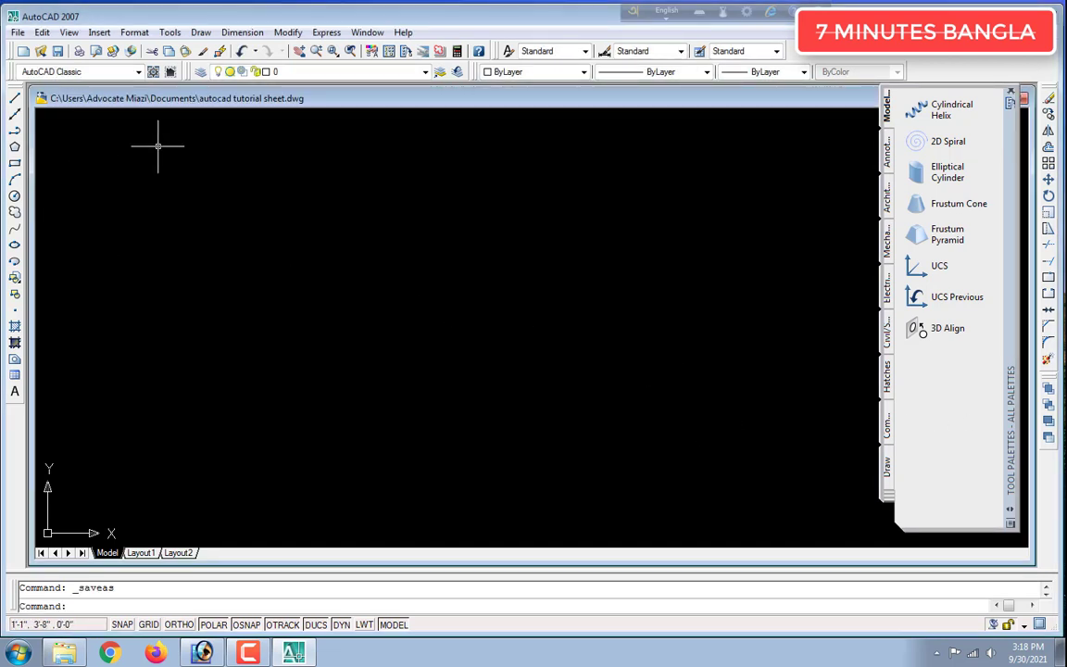
# Start inserting a raster image reference and browse to the Desktop folder for the image file
pyautogui.click(105, 34)
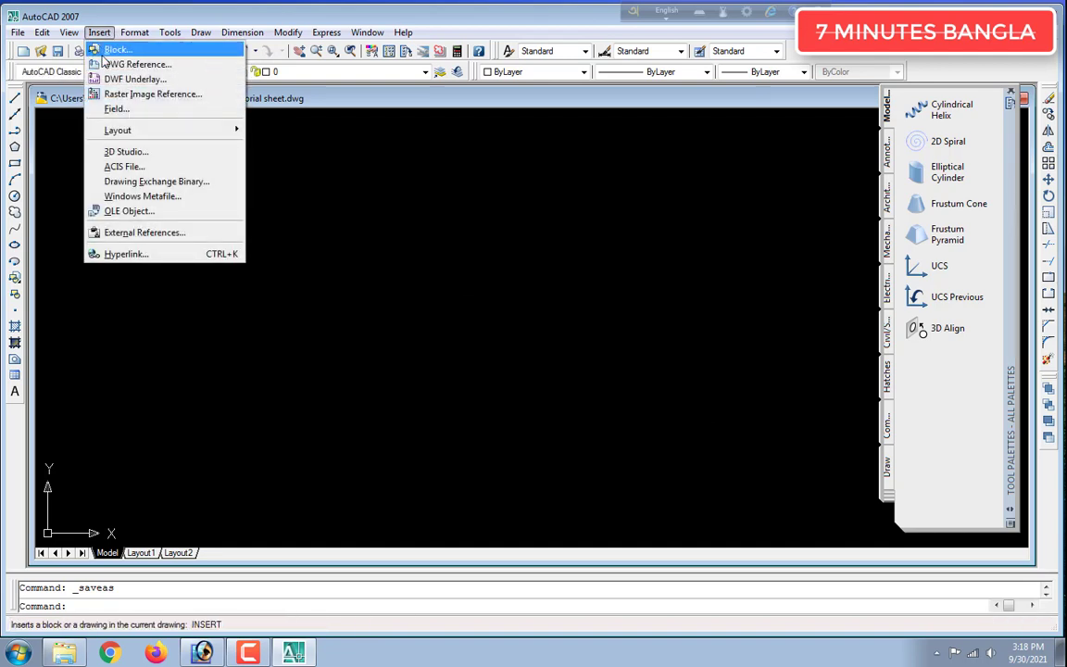
pyautogui.click(141, 94)
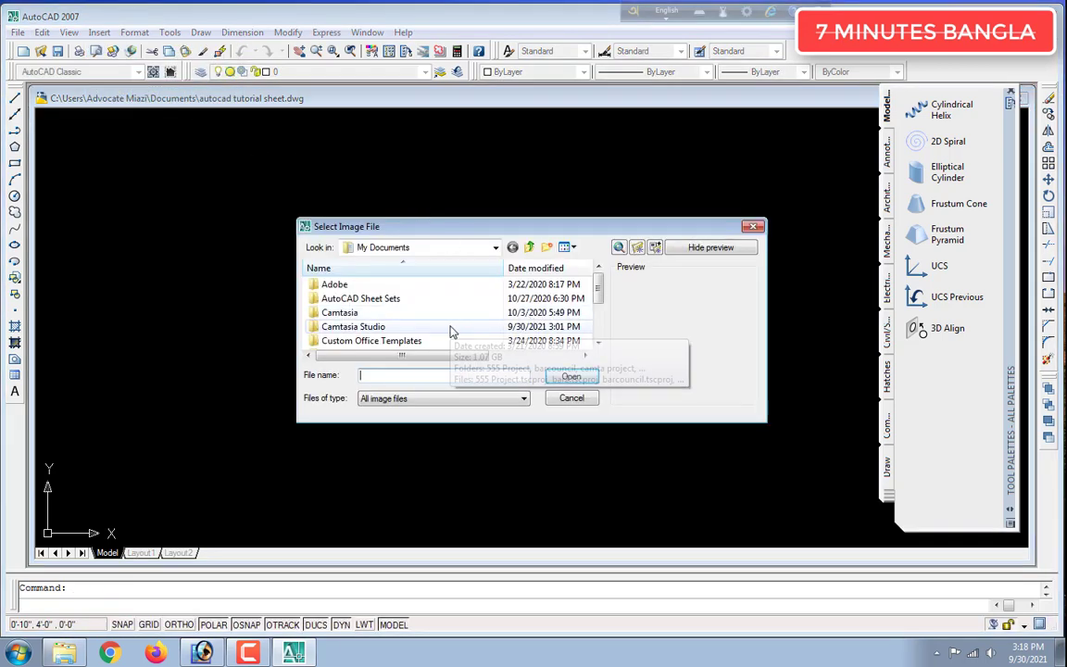
pyautogui.click(529, 248)
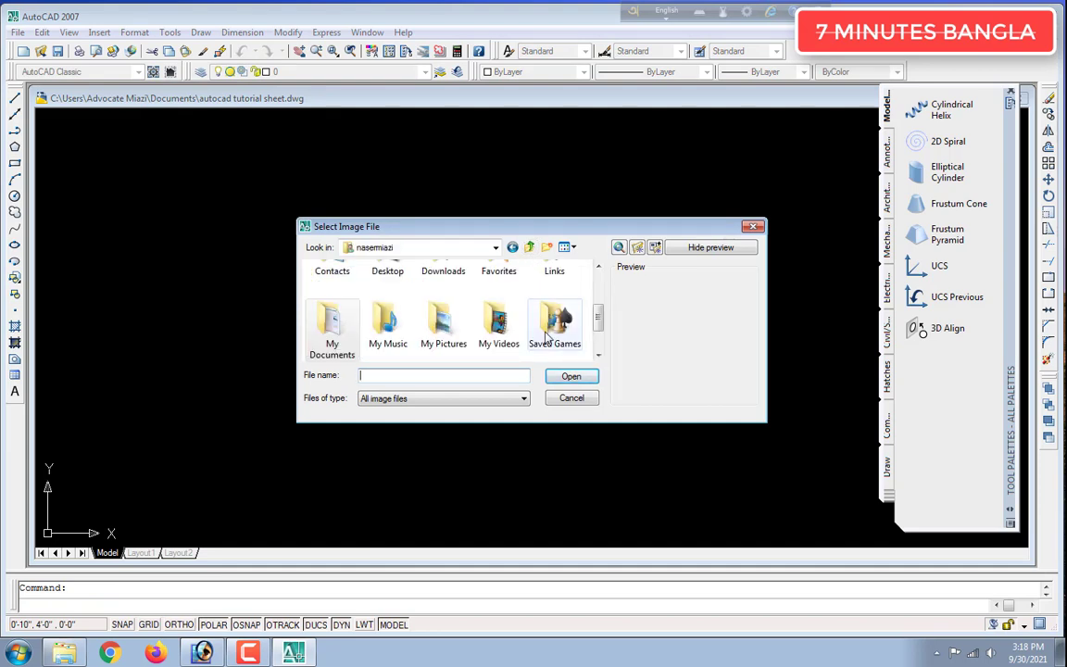
pyautogui.scroll(1, 463, 347)
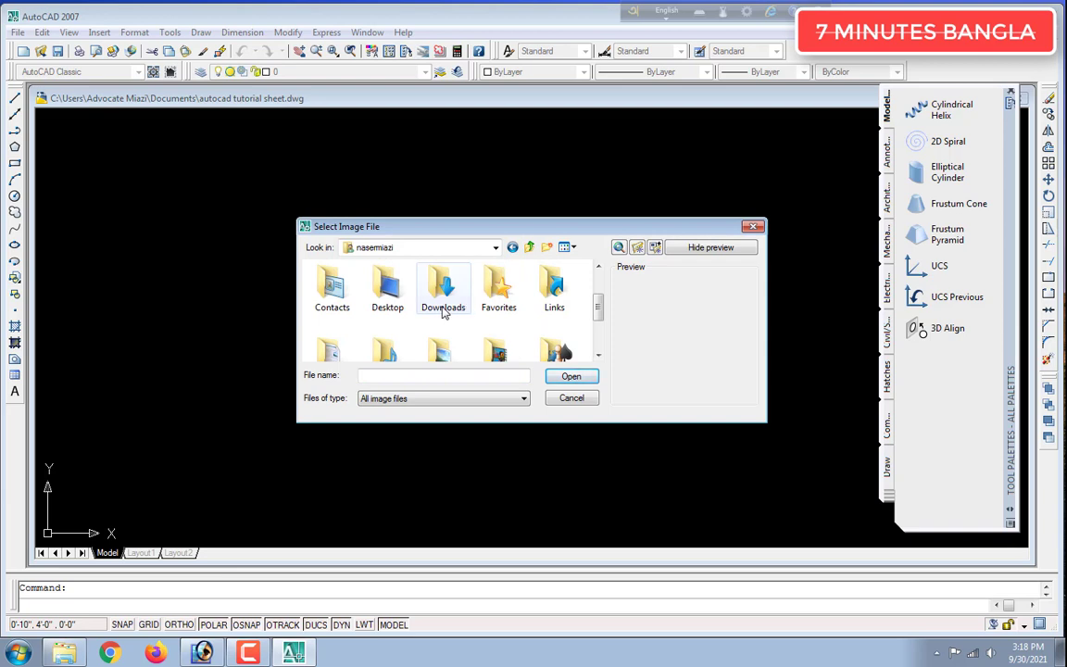
pyautogui.scroll(1, 443, 313)
pyautogui.doubleClick(386, 303)
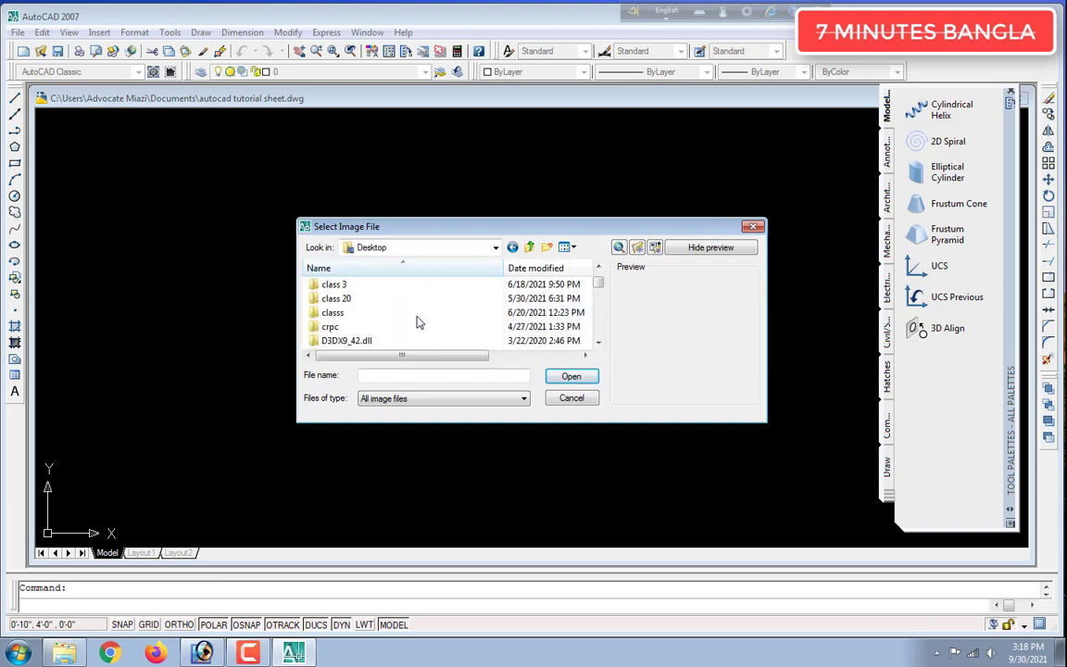
# Look through the Desktop folders and the contents of the class 3 folder for a suitable map image
pyautogui.scroll(-7, 417, 321)
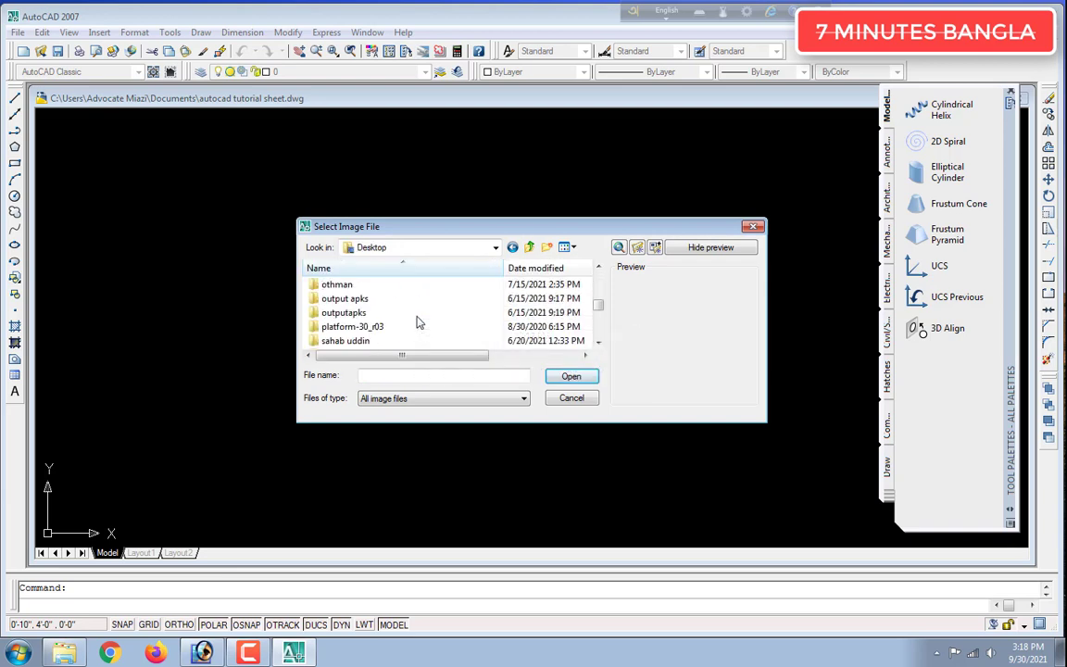
pyautogui.scroll(-4, 417, 321)
pyautogui.scroll(12, 416, 321)
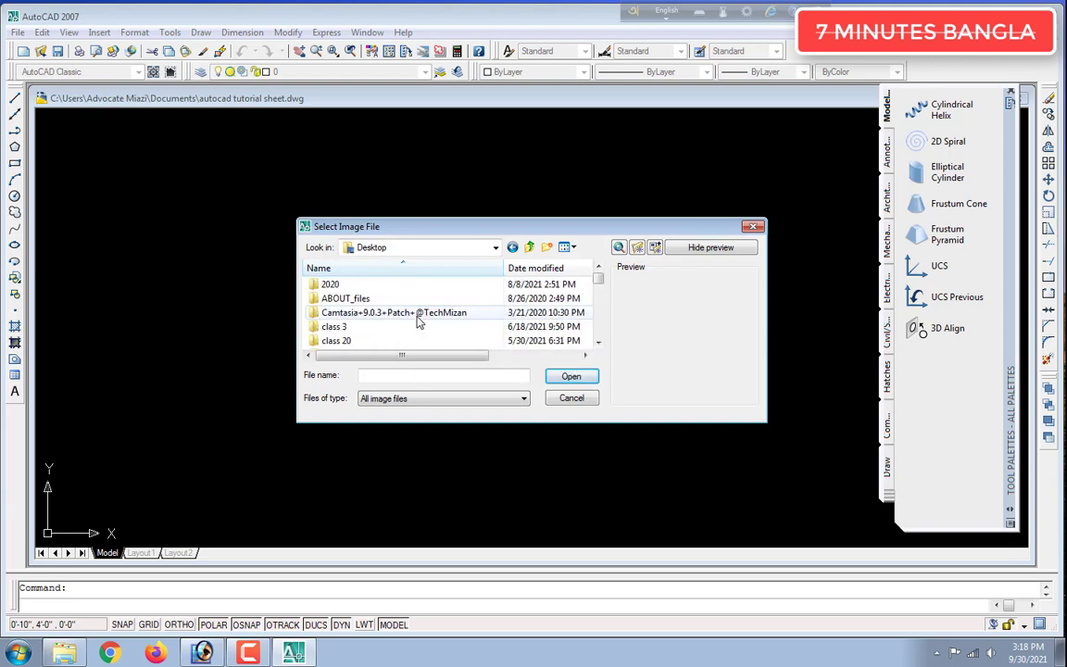
pyautogui.scroll(-3, 417, 321)
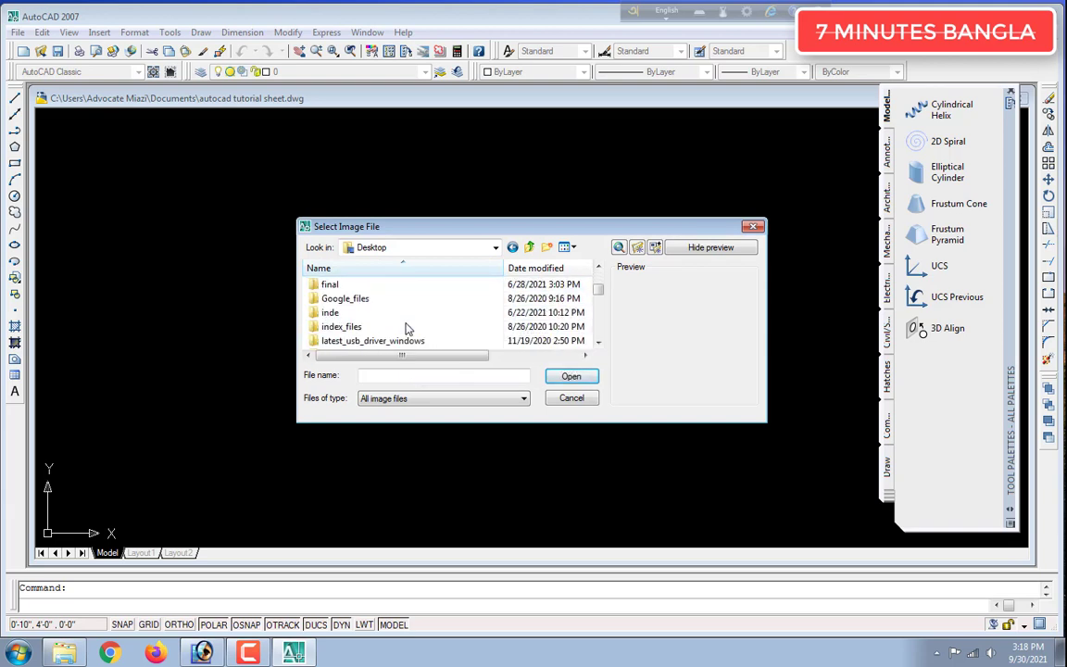
pyautogui.scroll(4, 405, 328)
pyautogui.scroll(-1, 412, 336)
pyautogui.scroll(1, 405, 336)
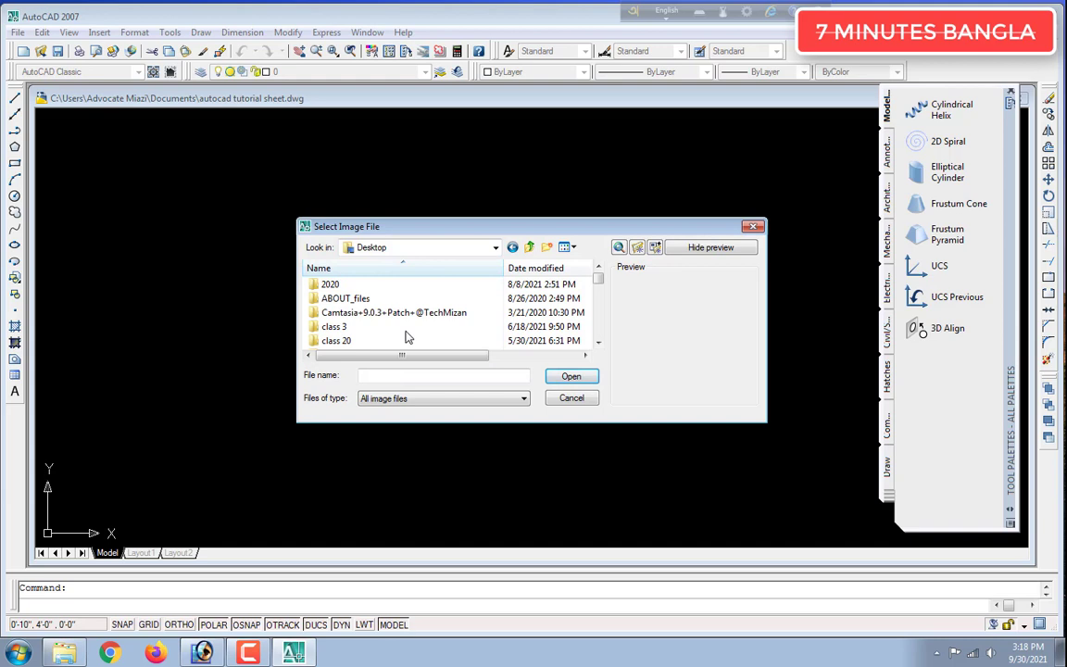
pyautogui.doubleClick(357, 331)
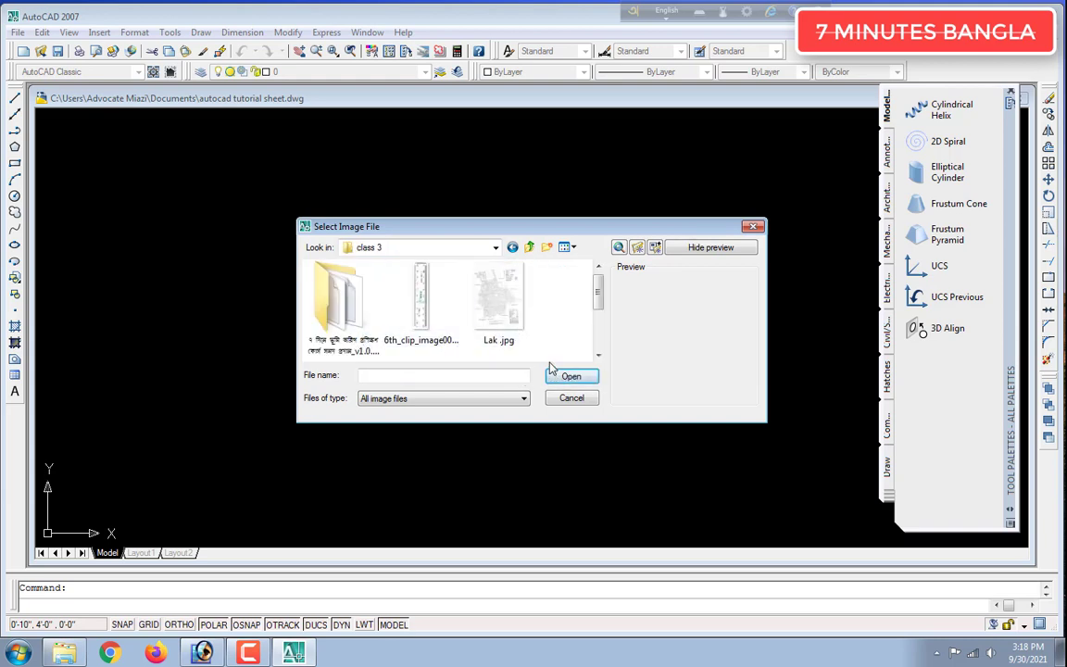
pyautogui.scroll(-2, 548, 345)
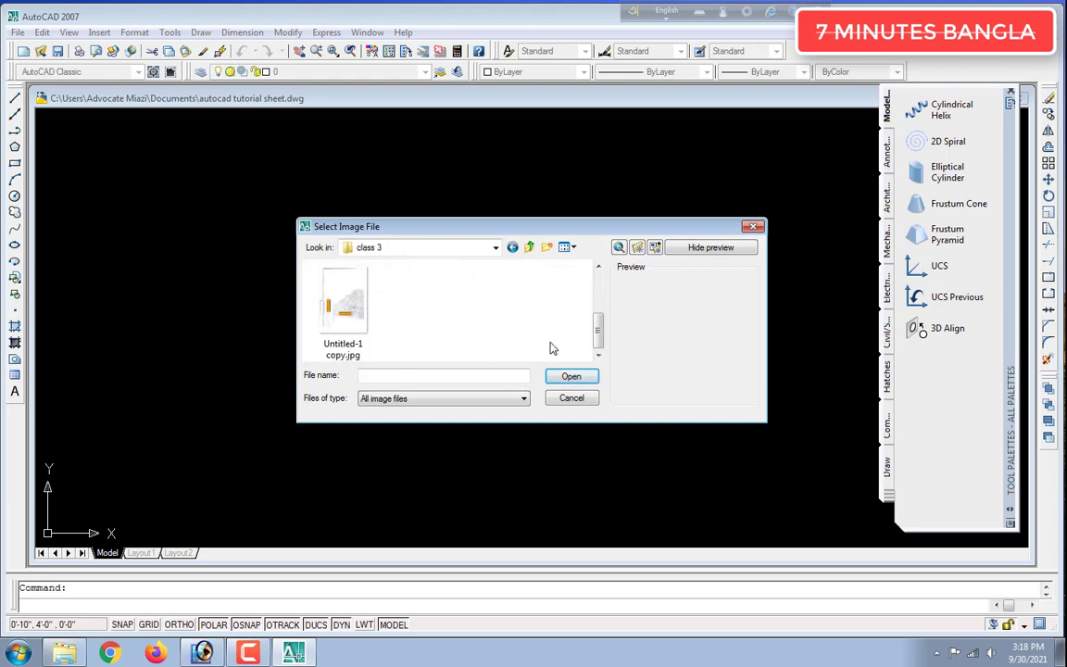
pyautogui.scroll(2, 550, 348)
pyautogui.scroll(-2, 552, 347)
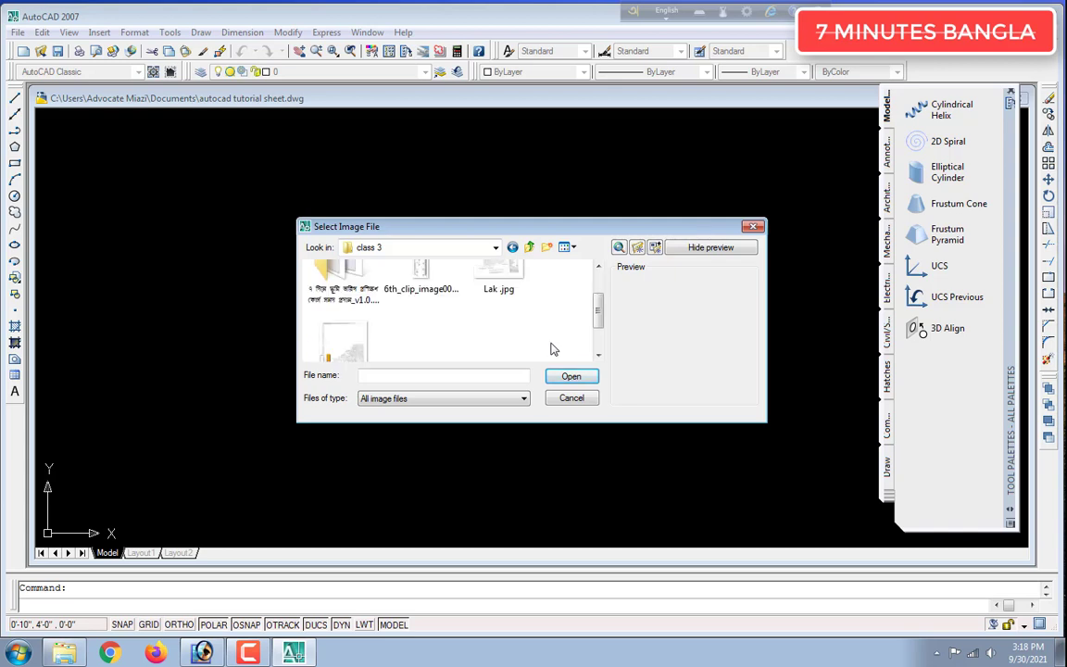
pyautogui.scroll(2, 552, 347)
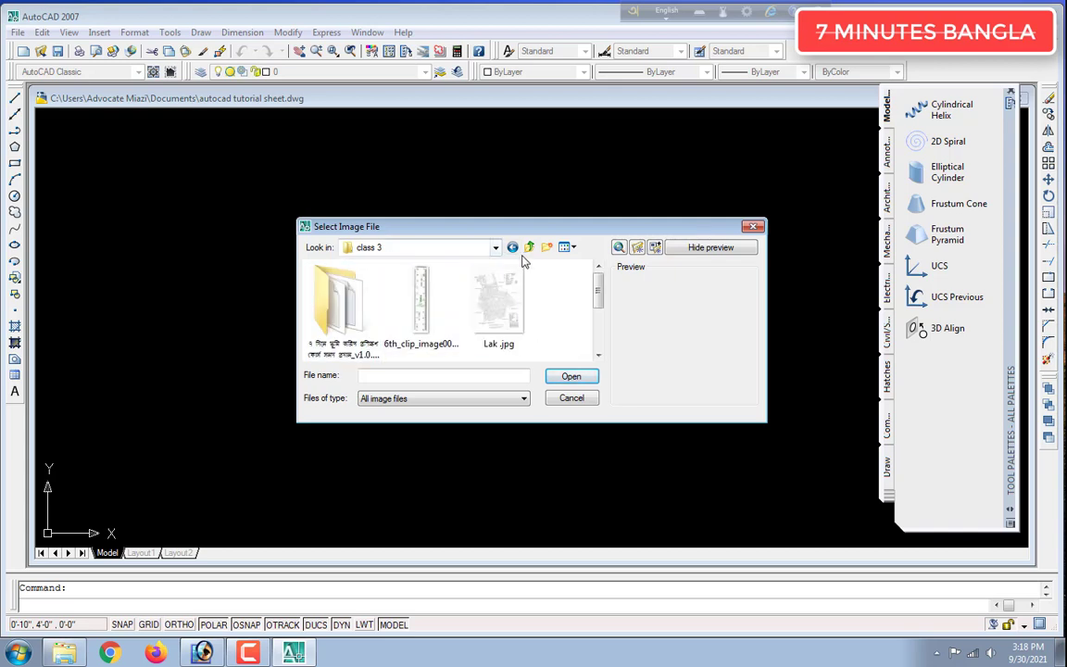
pyautogui.scroll(-2, 507, 310)
pyautogui.scroll(2, 507, 309)
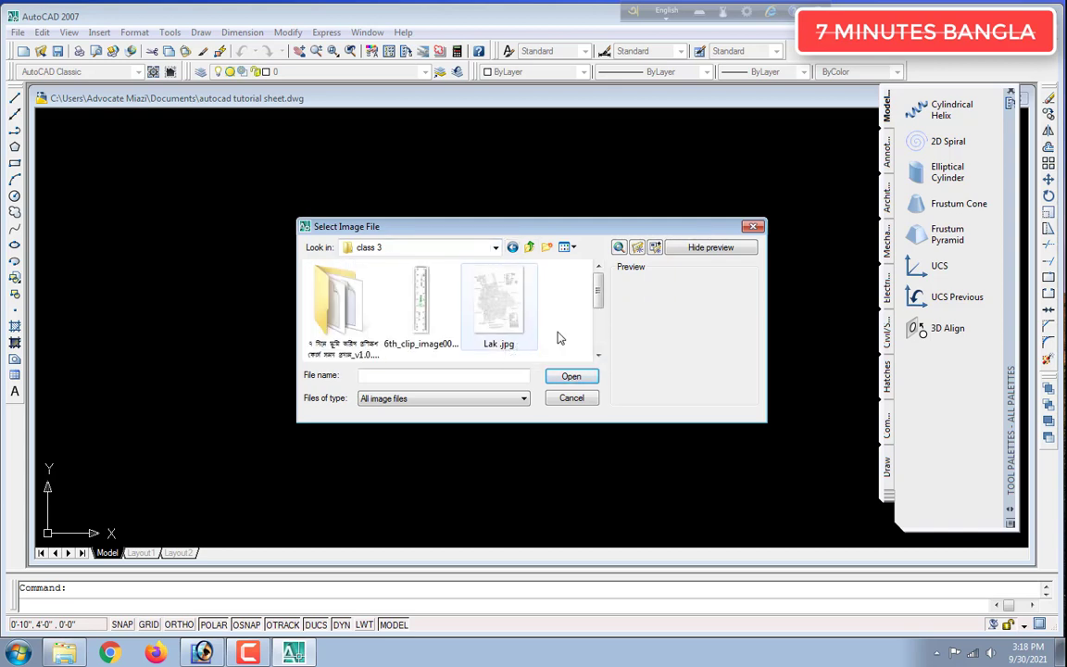
pyautogui.scroll(-2, 457, 326)
pyautogui.scroll(2, 461, 278)
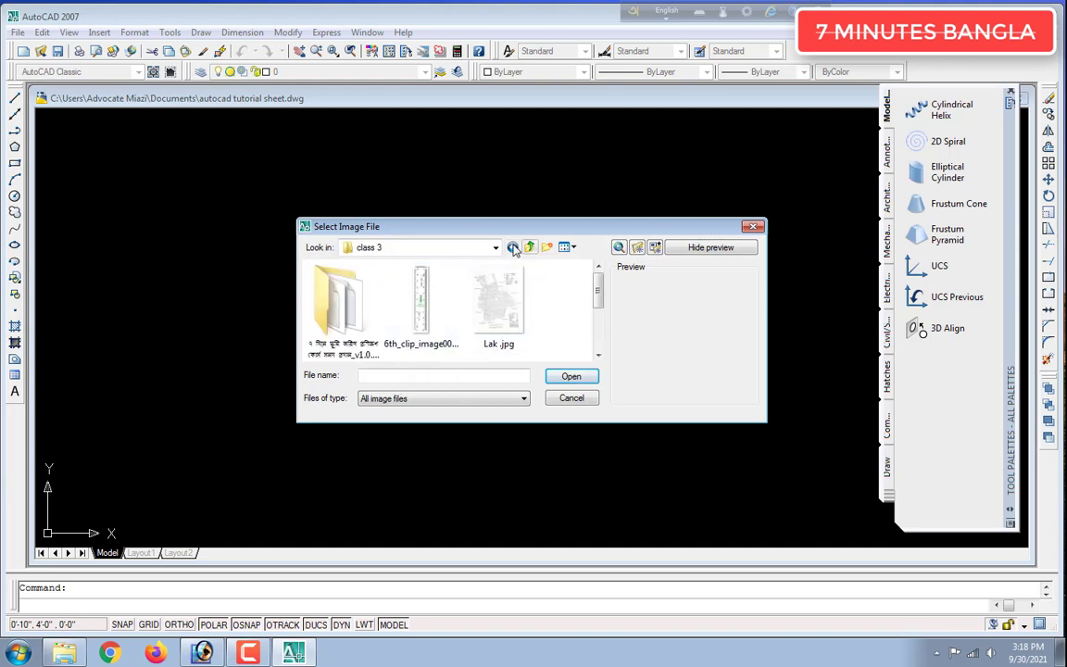
pyautogui.press('BackSpace')
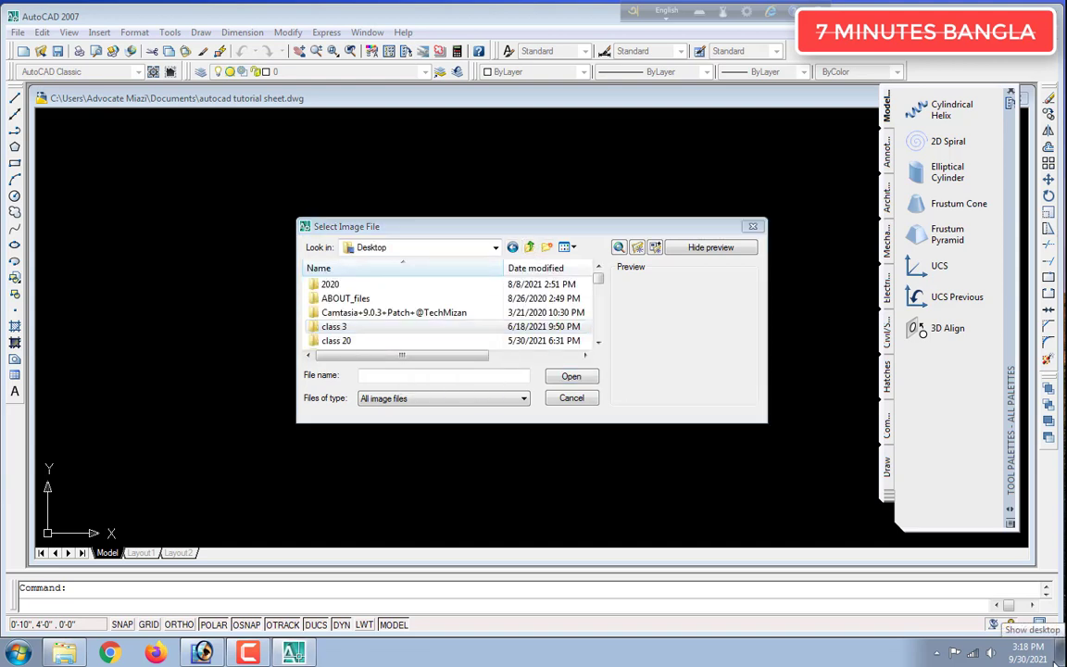
# Switch to Windows Explorer, open the working (F:) drive and search it for "sonap"
pyautogui.click(1059, 652)
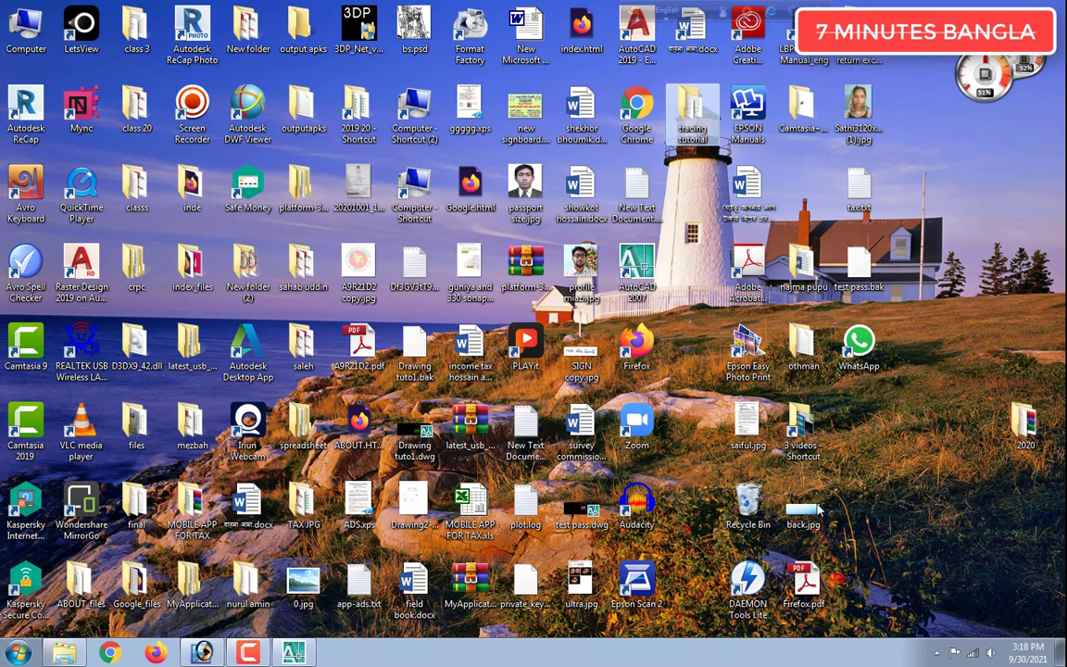
pyautogui.doubleClick(25, 28)
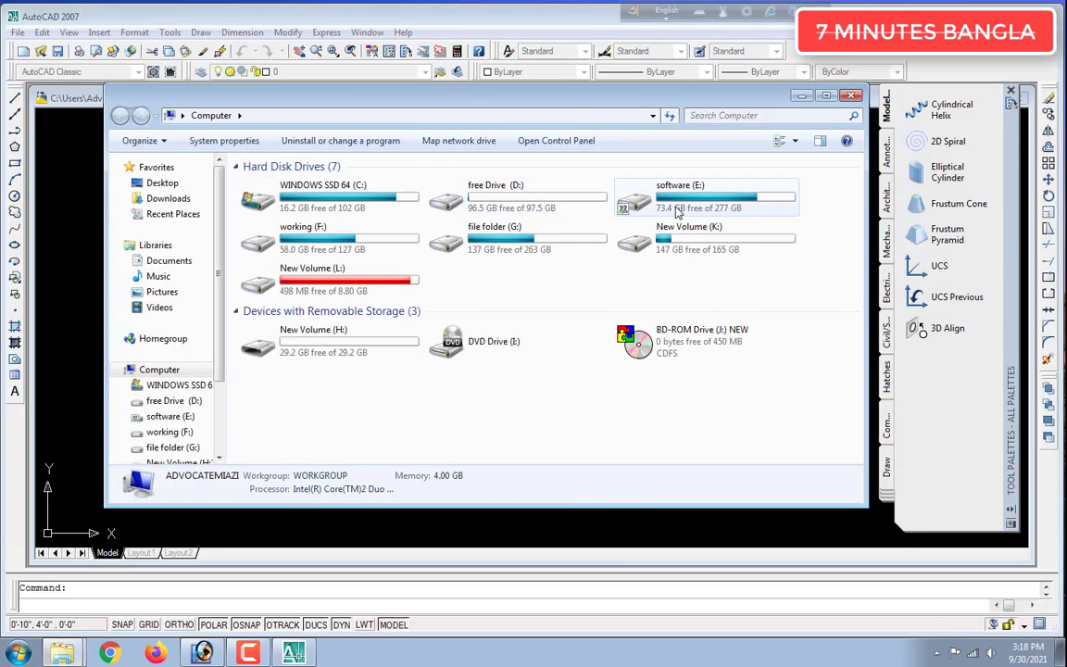
pyautogui.doubleClick(319, 238)
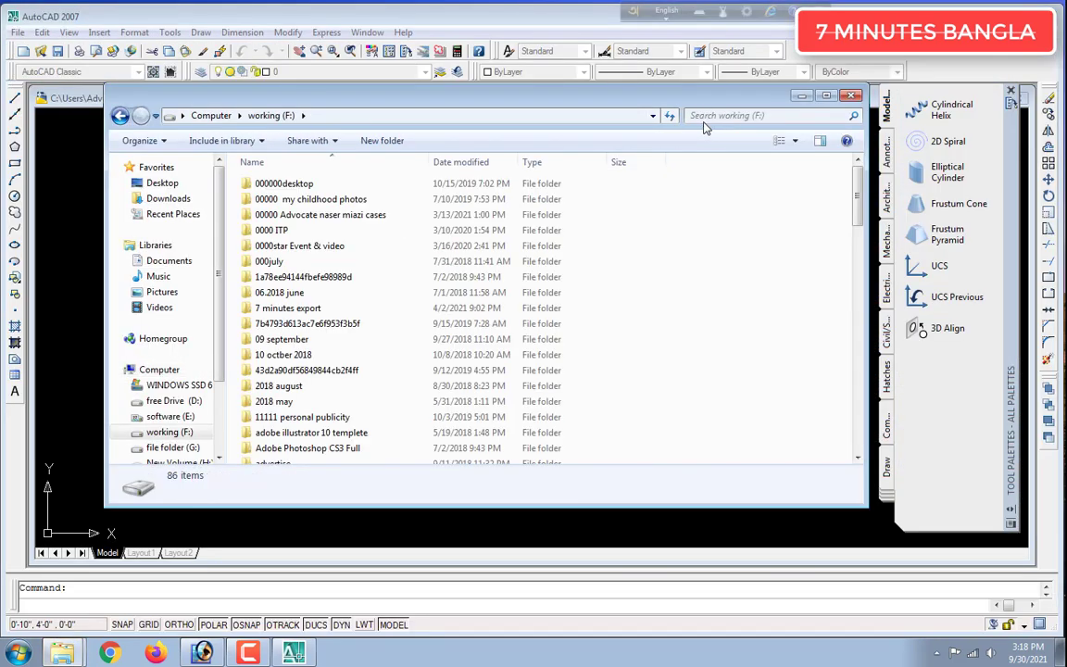
pyautogui.click(711, 115)
pyautogui.write('sona')
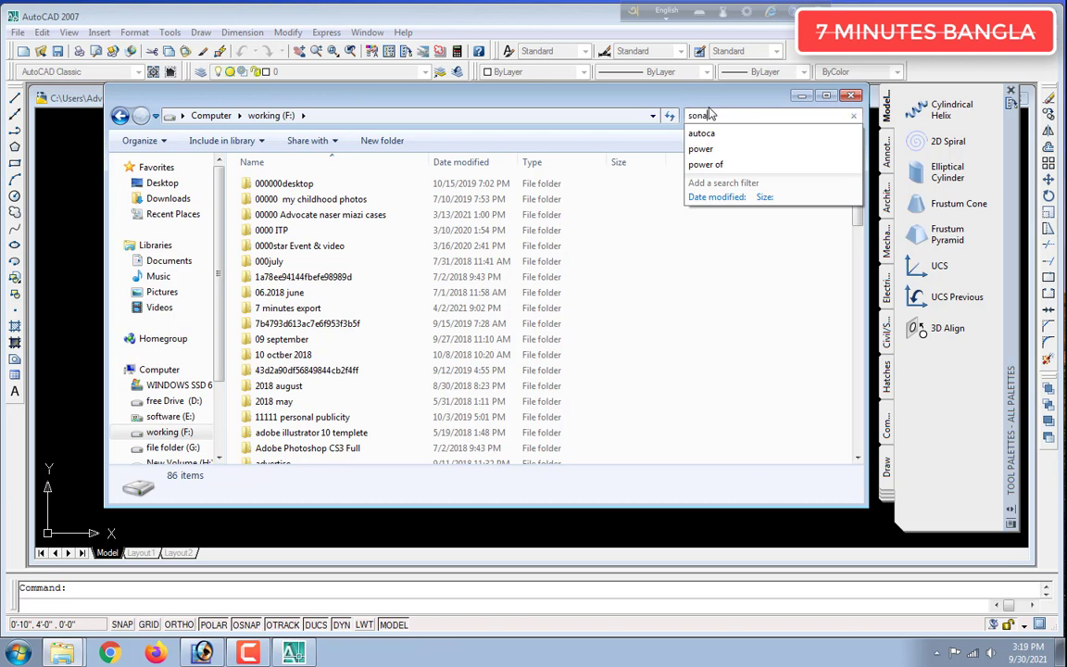
pyautogui.write('per')
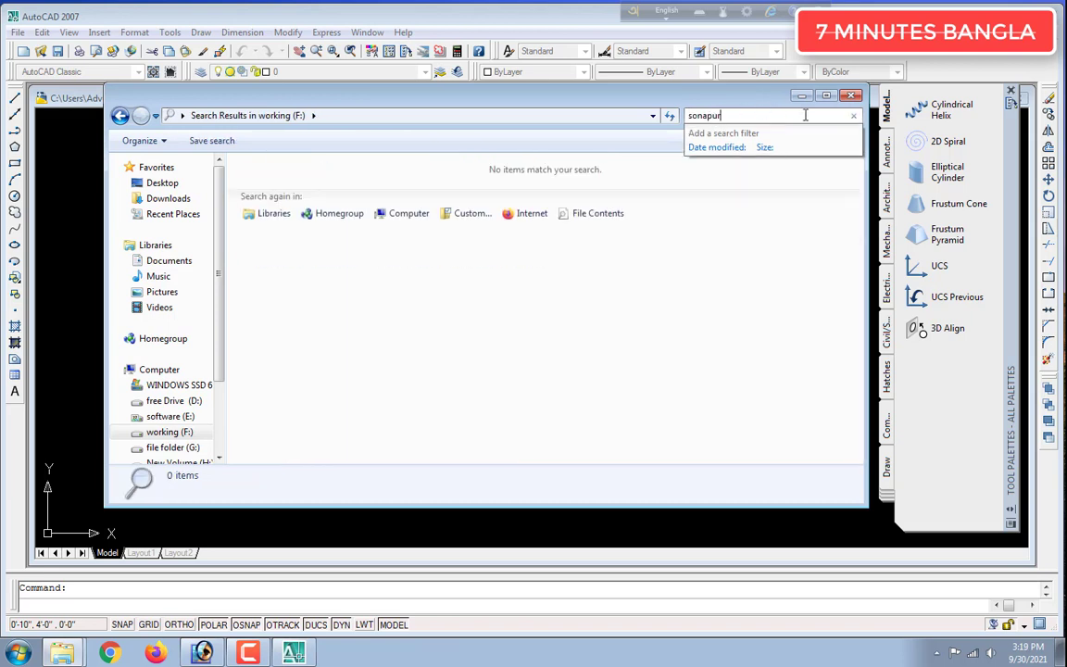
pyautogui.press('BackSpace')
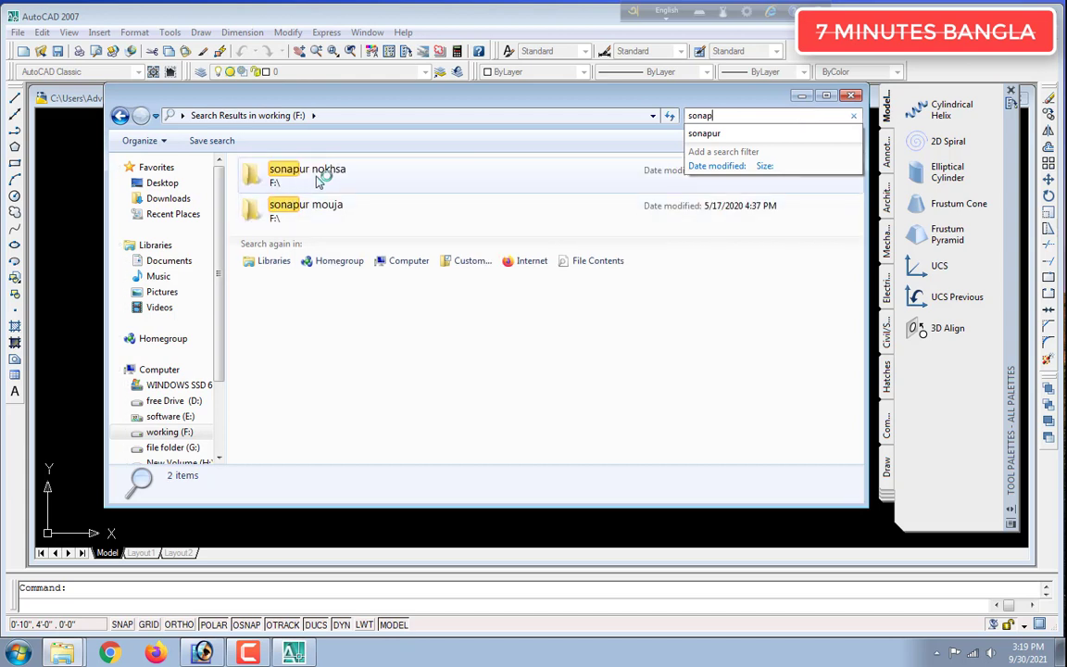
# Open the sonapur nokhsa folder in a separate window, check its image files, and close that window
pyautogui.click(318, 180)
pyautogui.rightClick(319, 178)
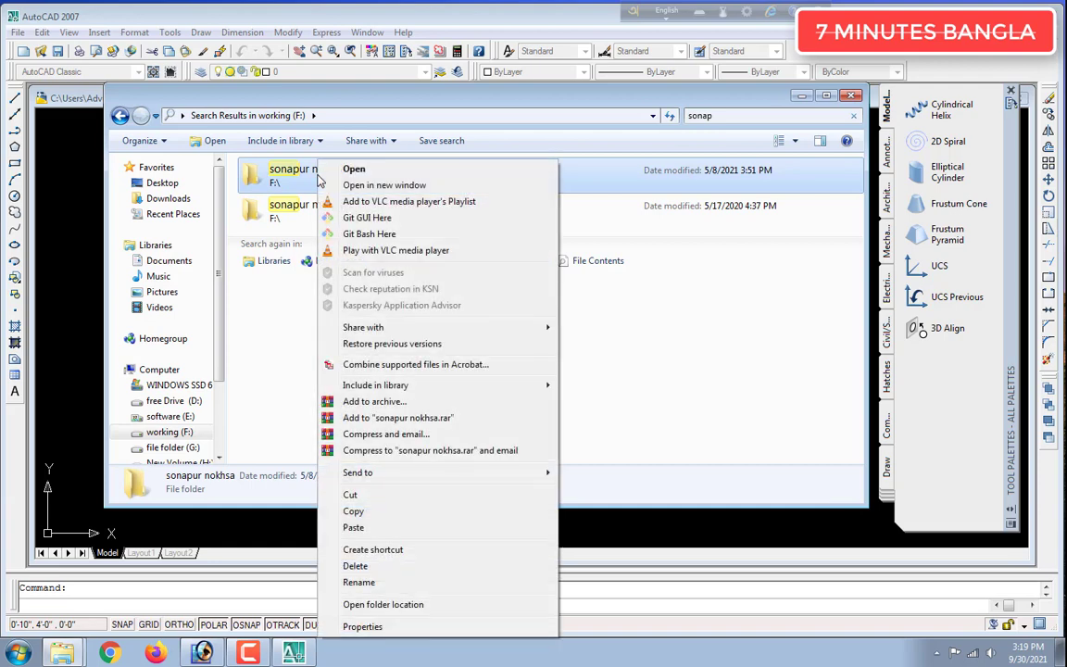
pyautogui.click(368, 183)
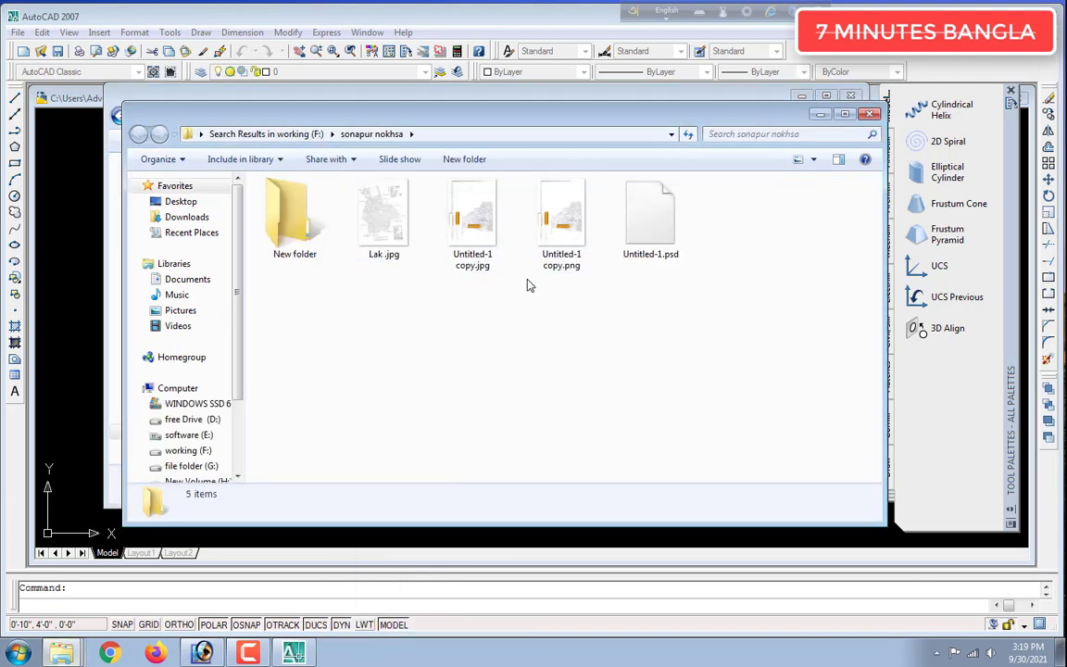
pyautogui.click(487, 248)
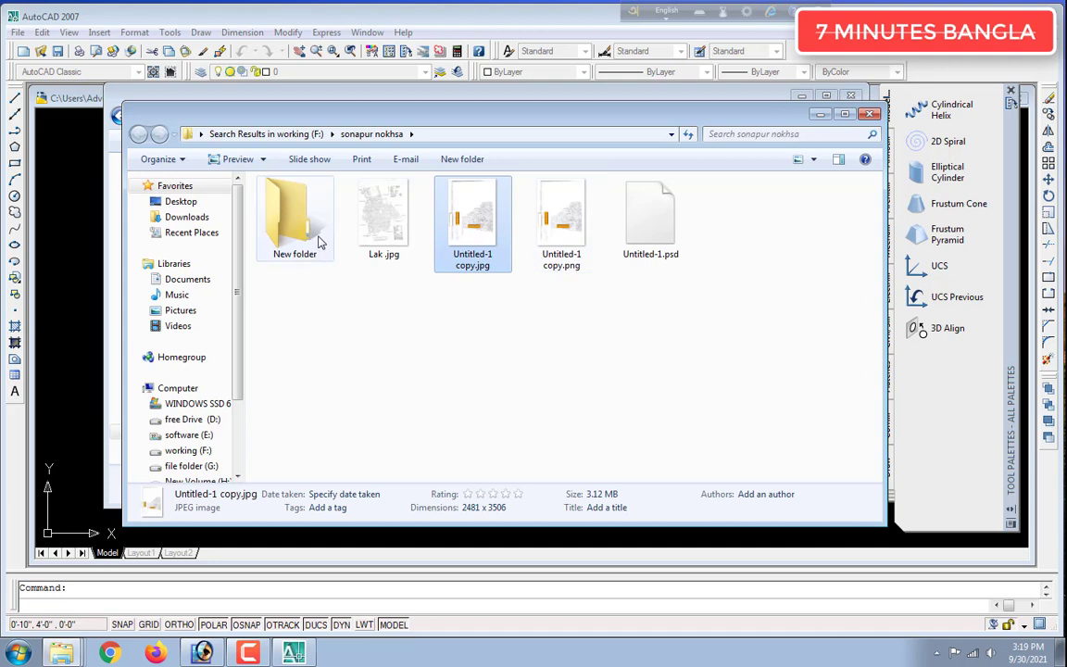
pyautogui.click(870, 115)
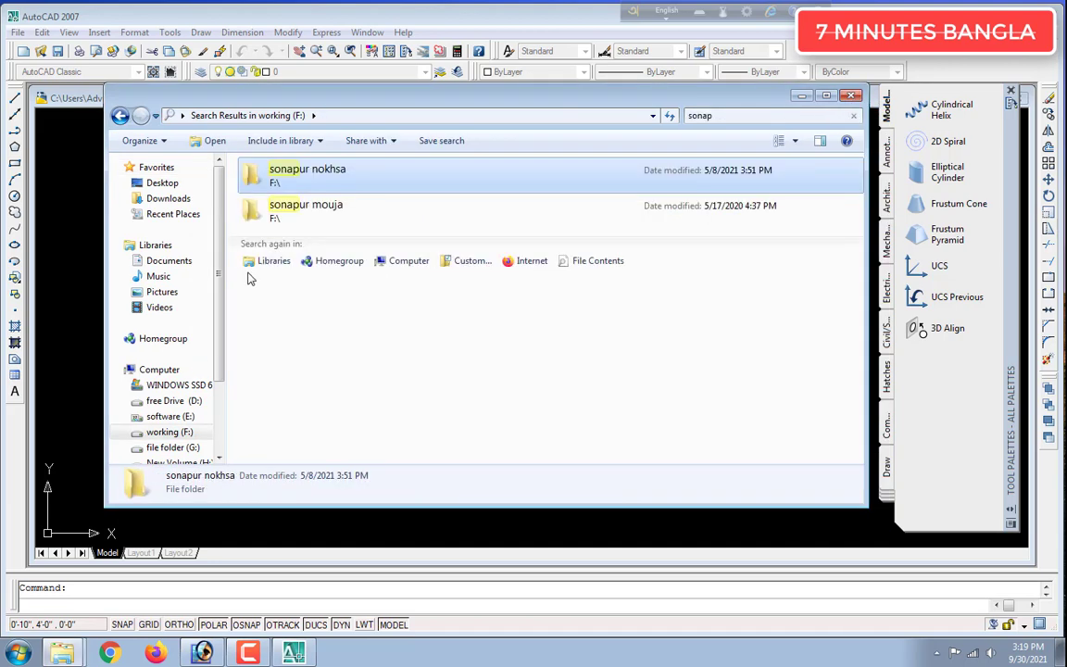
# Open cs.psd from the sonapur mouja folder in Photoshop and close the other open map image
pyautogui.rightClick(317, 212)
pyautogui.click(333, 169)
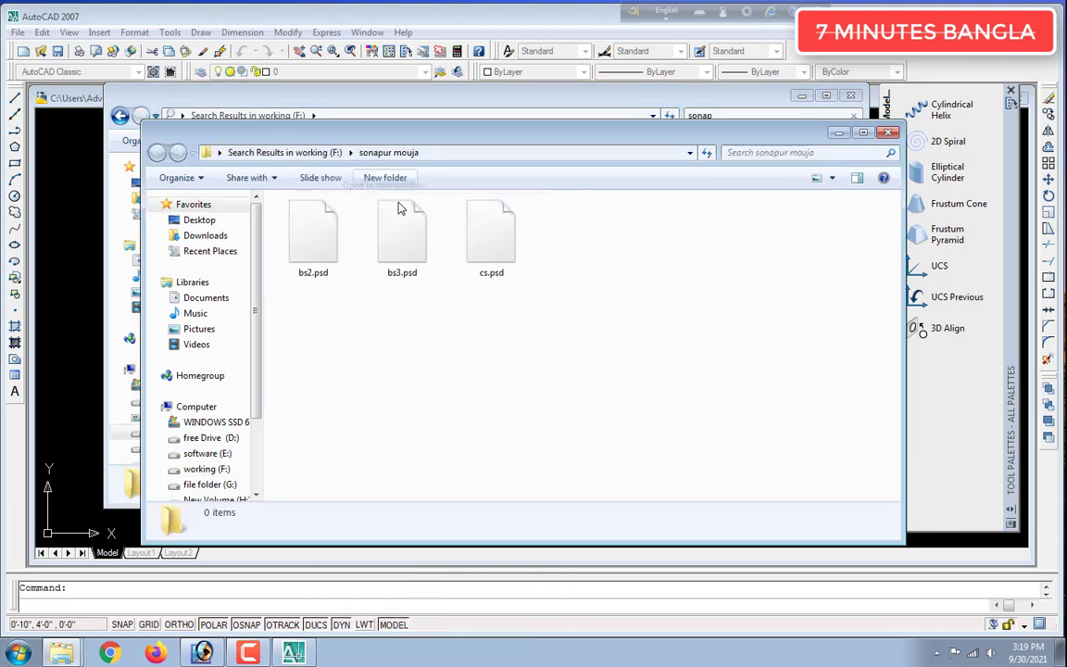
pyautogui.click(495, 264)
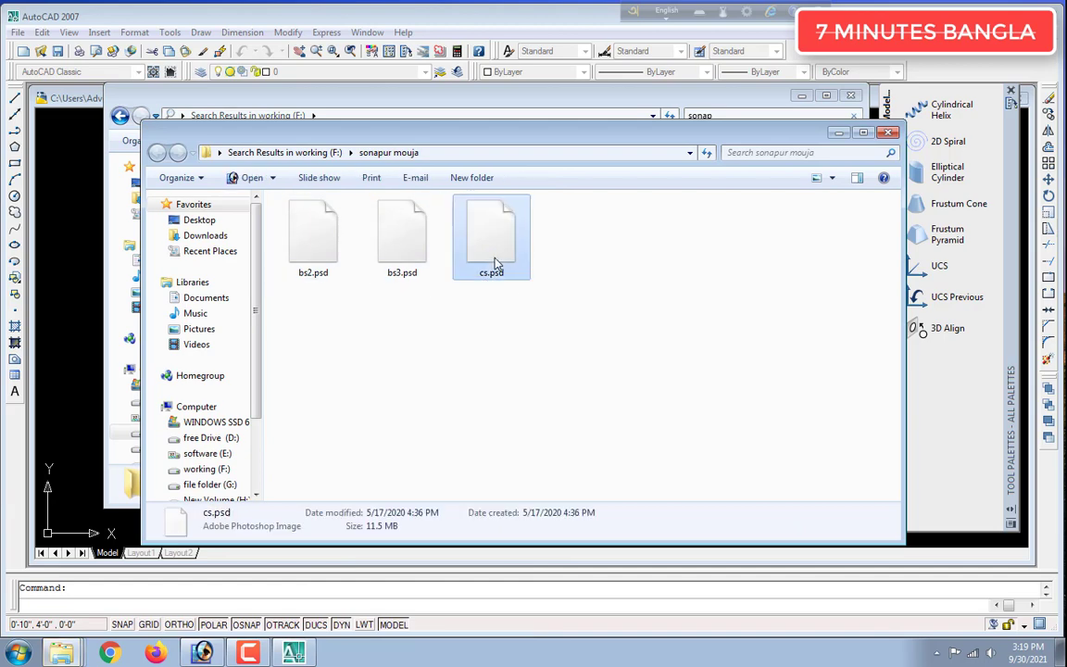
pyautogui.doubleClick(491, 270)
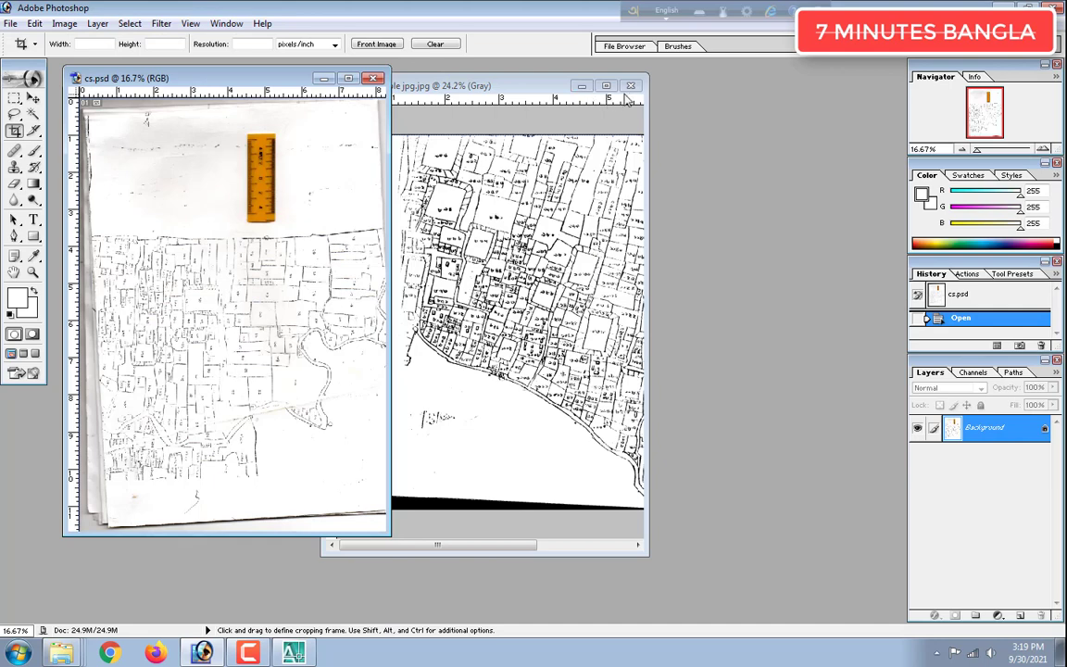
pyautogui.click(627, 91)
pyautogui.click(629, 89)
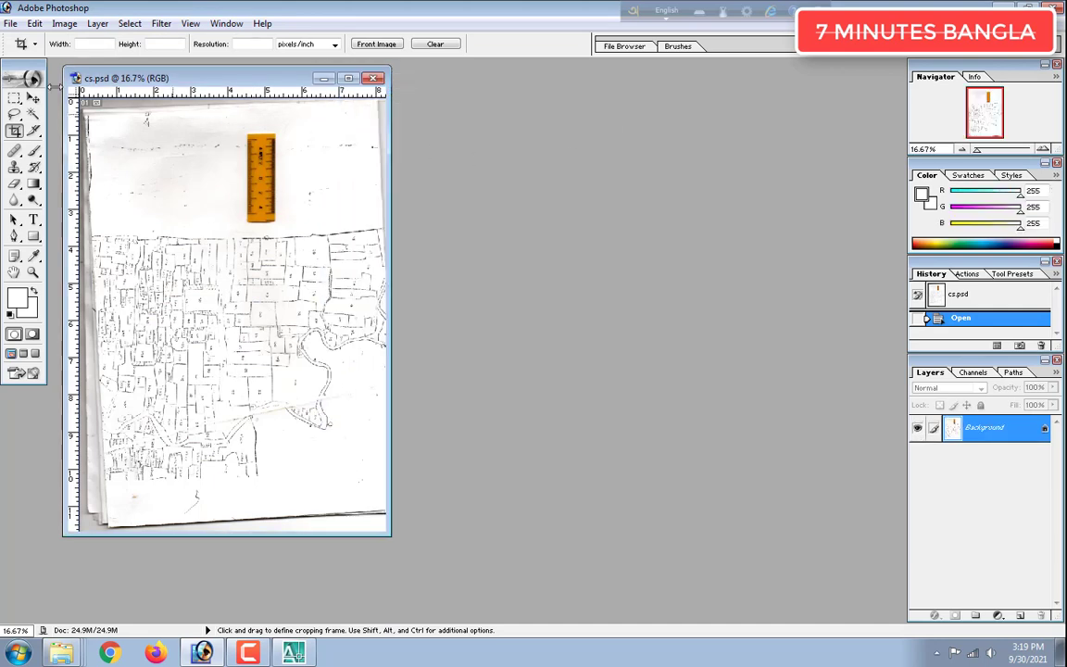
# Save the cs.psd map as cs.jpg in JPEG format at maximum quality 12, and close the image
pyautogui.click(11, 23)
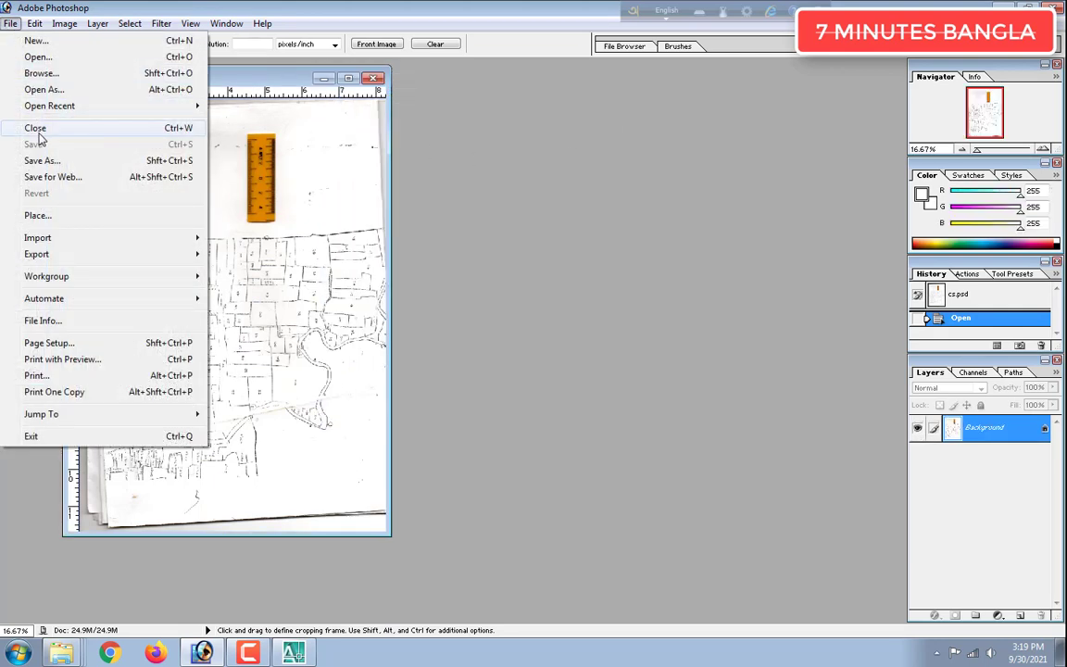
pyautogui.click(595, 316)
pyautogui.click(10, 23)
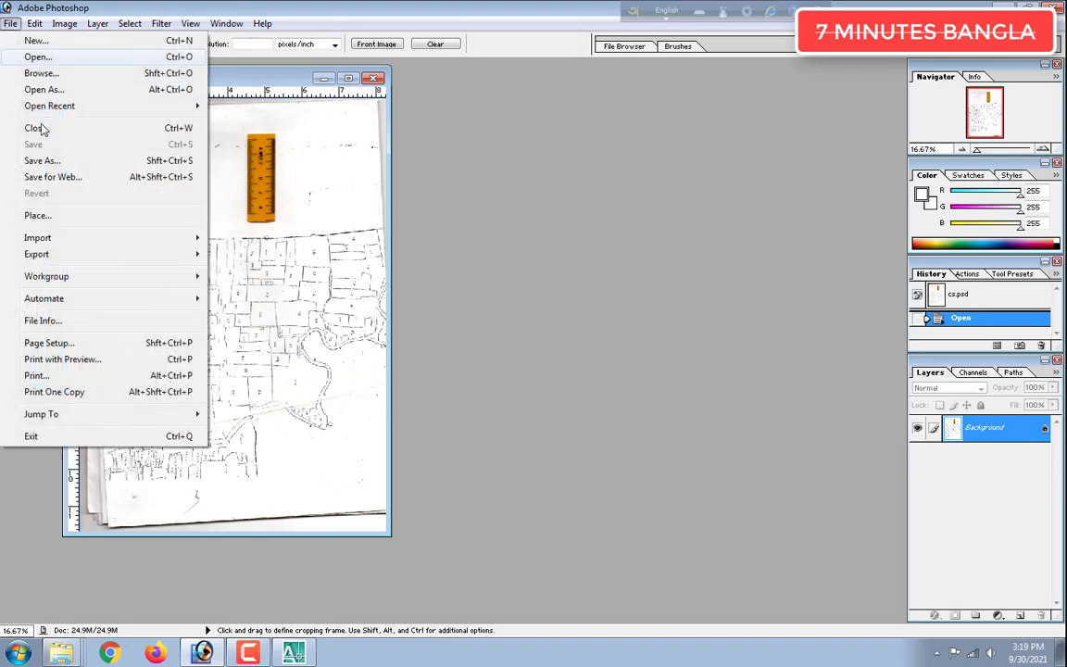
pyautogui.click(41, 160)
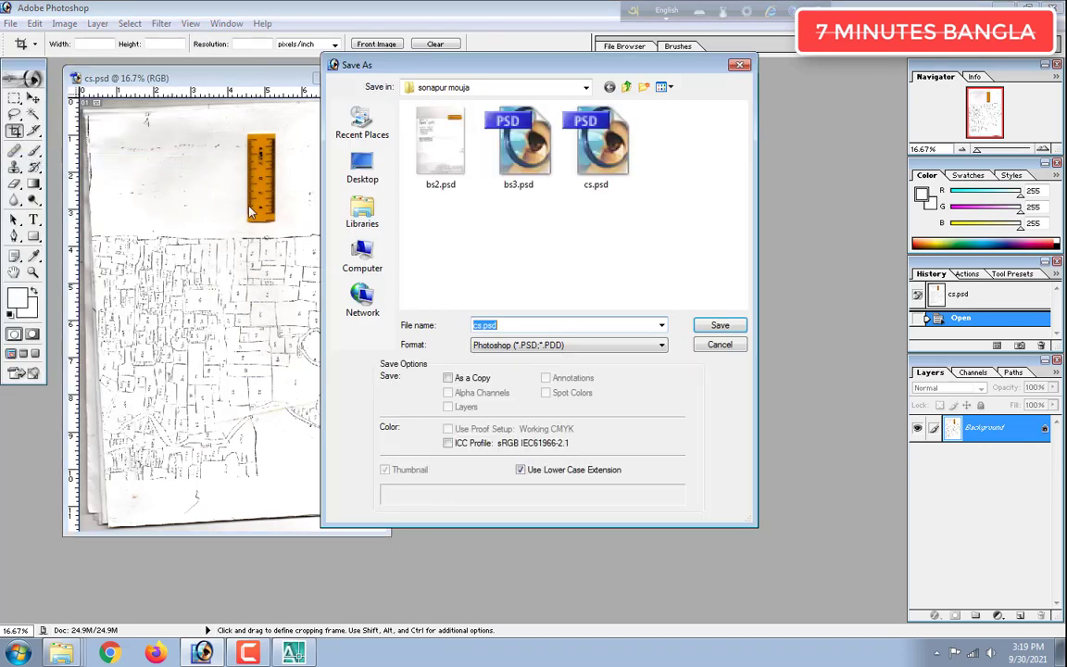
pyautogui.click(546, 345)
pyautogui.click(525, 378)
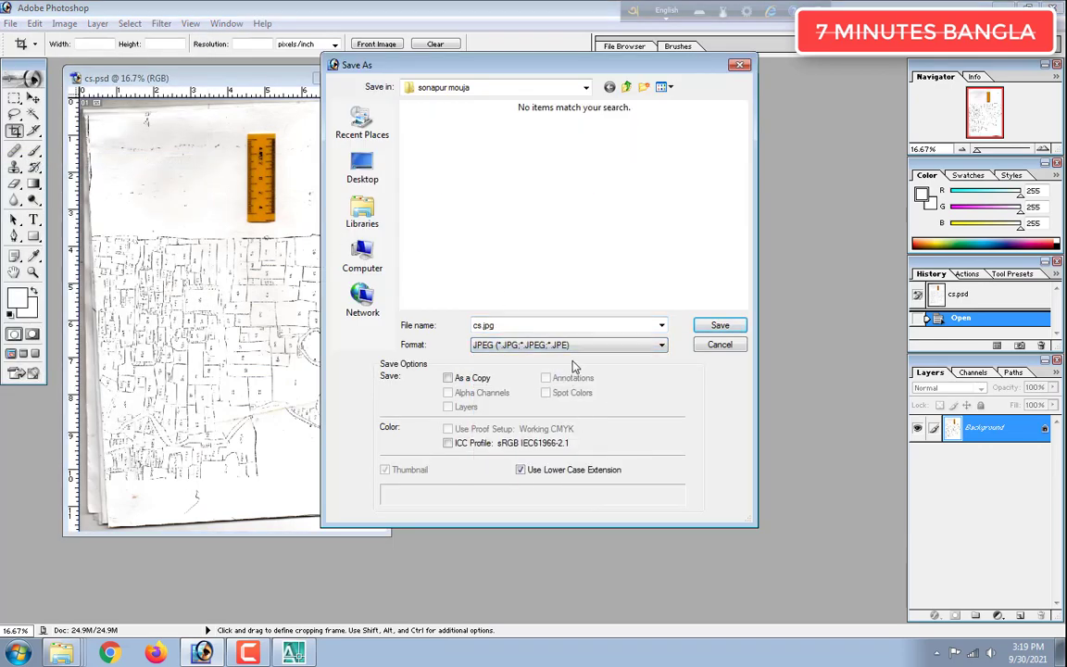
pyautogui.click(718, 325)
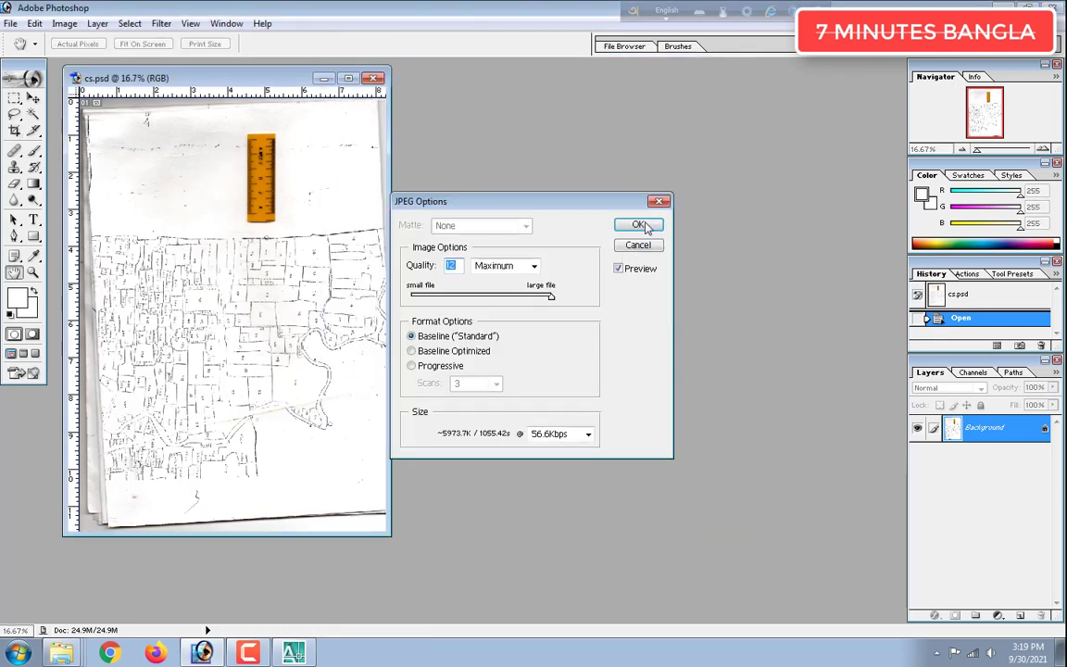
pyautogui.click(637, 225)
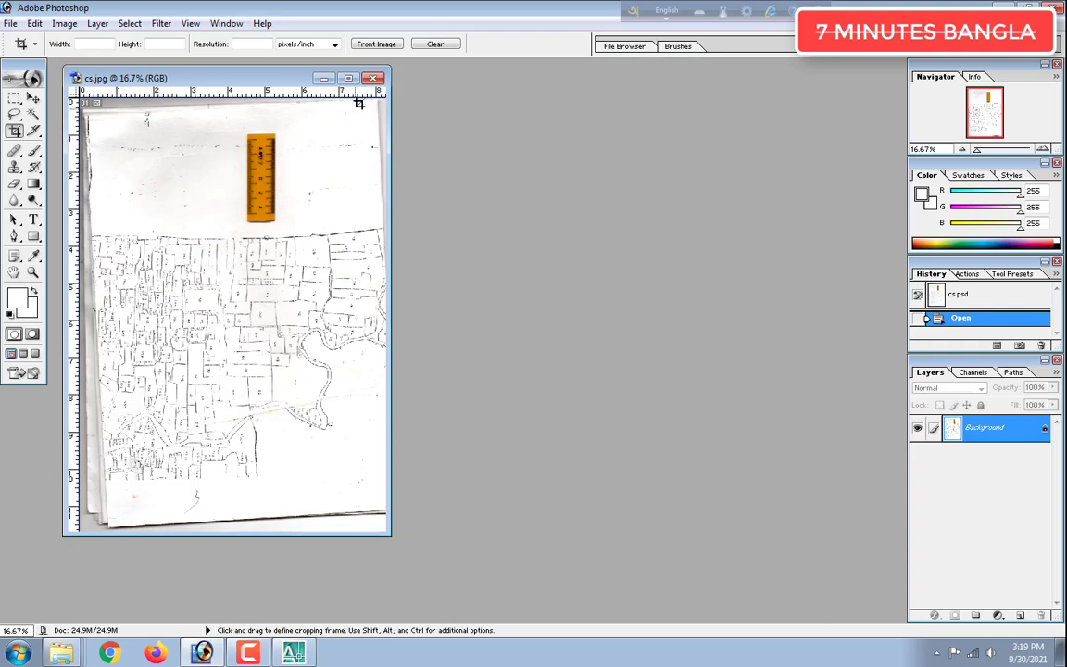
pyautogui.click(373, 78)
# Switch to the sonapur mouja folder in Windows Explorer and open bs3.psd from it in Photoshop
pyautogui.moveTo(61, 654)
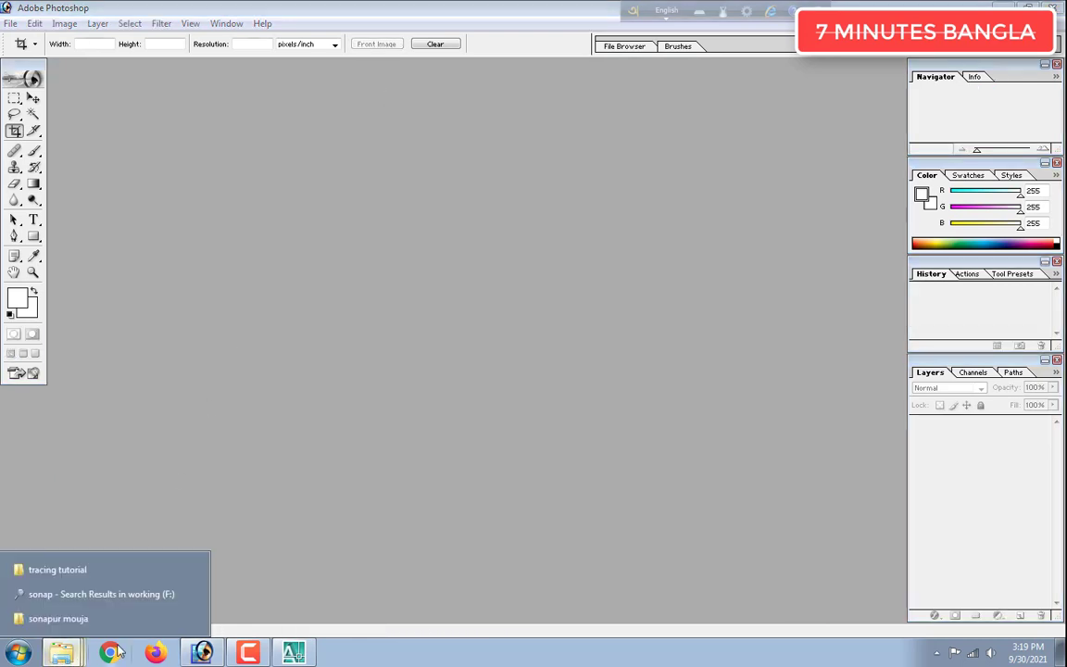
pyautogui.click(55, 619)
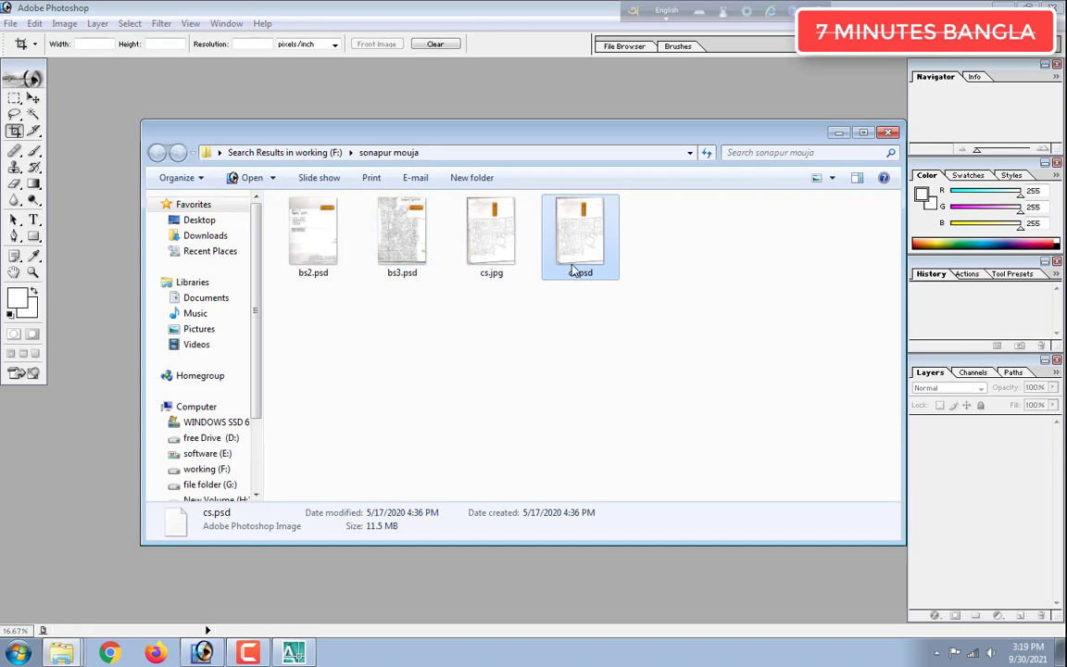
pyautogui.click(512, 269)
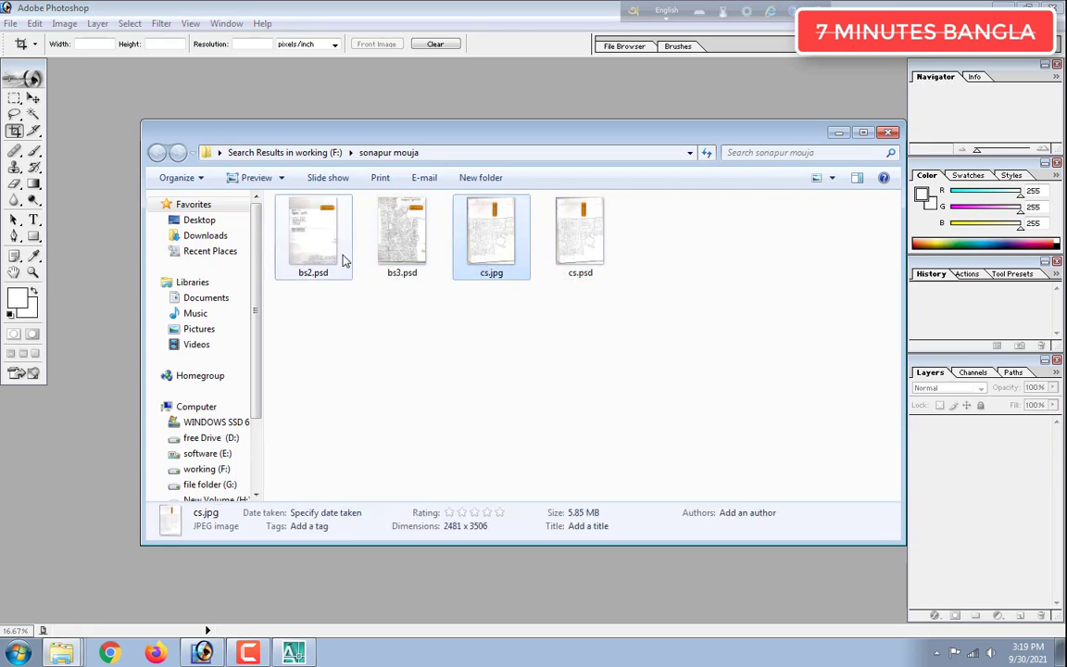
pyautogui.click(329, 259)
pyautogui.click(403, 264)
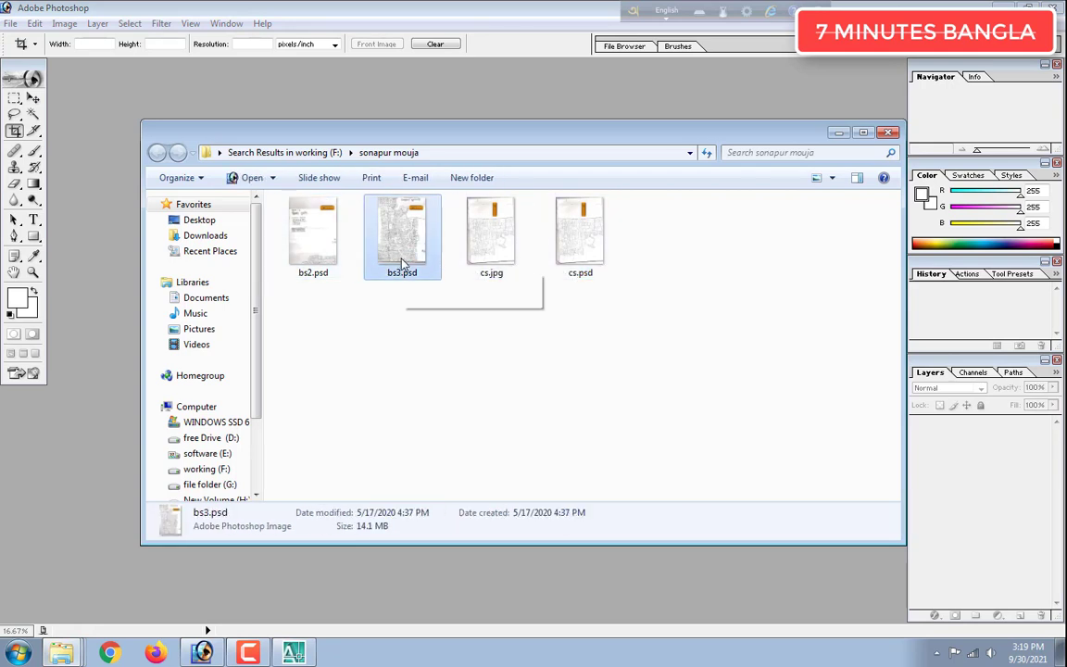
pyautogui.click(526, 338)
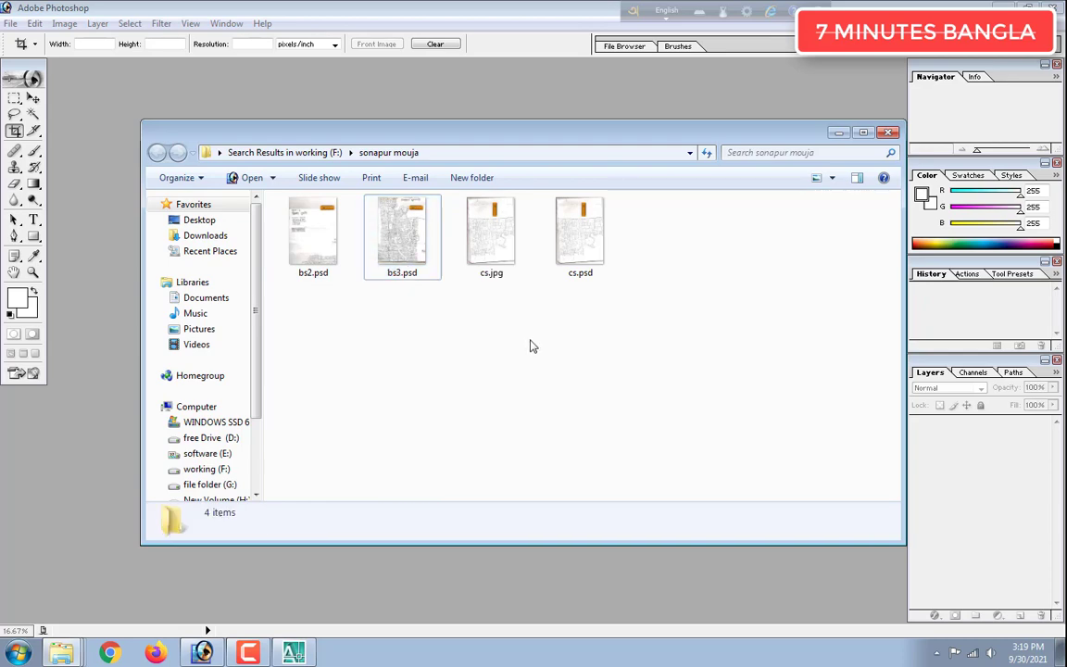
pyautogui.doubleClick(410, 263)
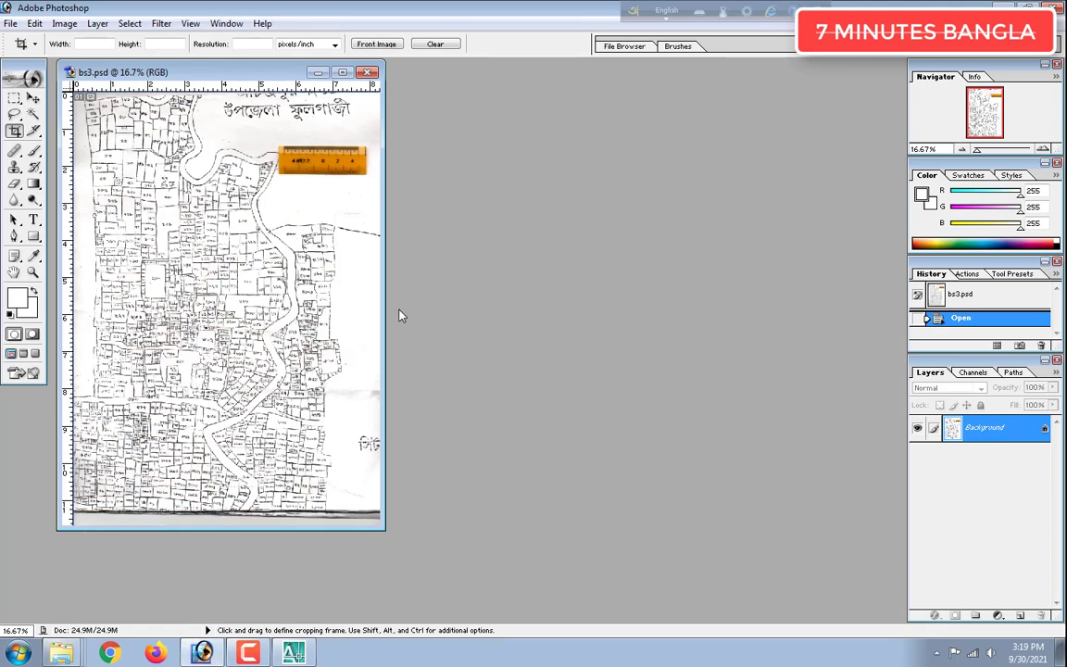
# Save the bs3 map as bs3.jpg in JPEG format at maximum quality 12 in the same folder
pyautogui.click(10, 23)
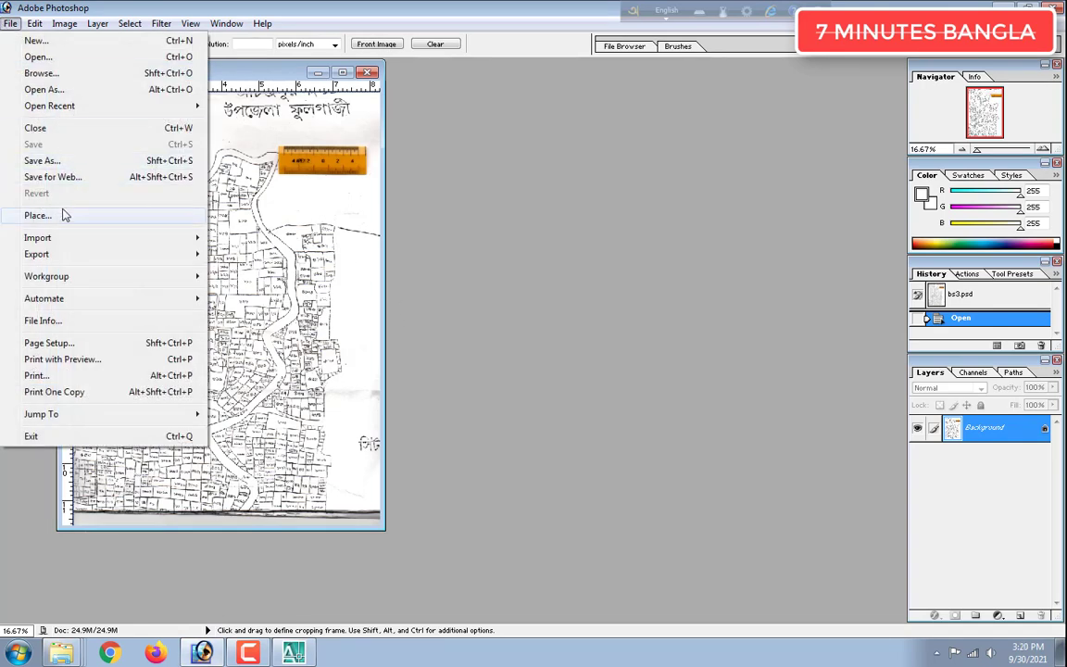
pyautogui.click(42, 160)
pyautogui.click(518, 345)
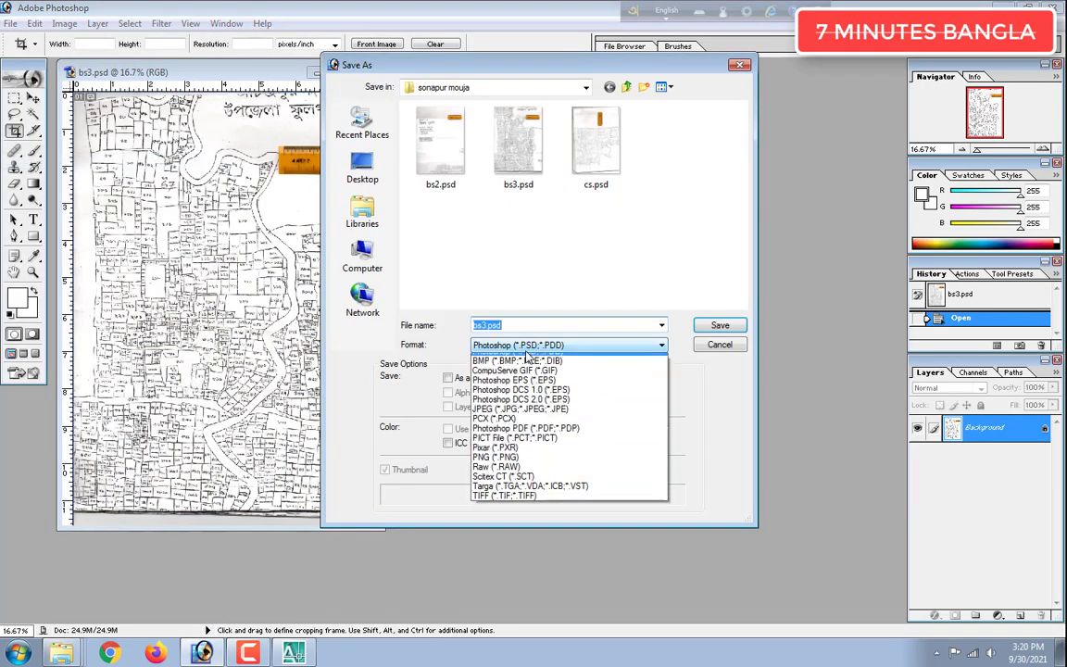
pyautogui.click(555, 415)
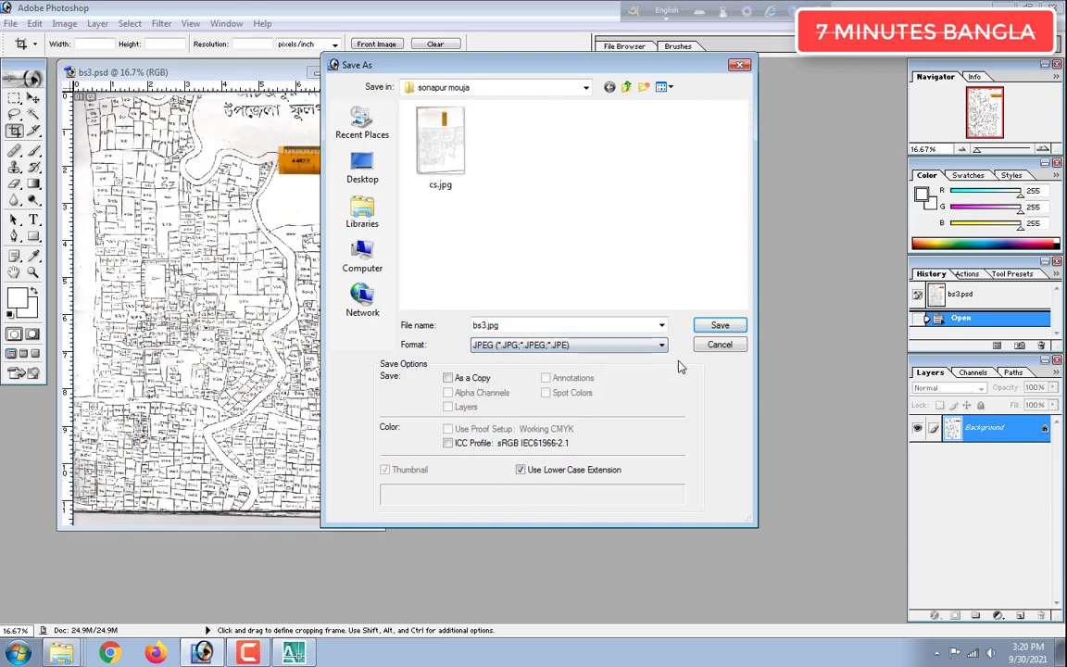
pyautogui.click(723, 330)
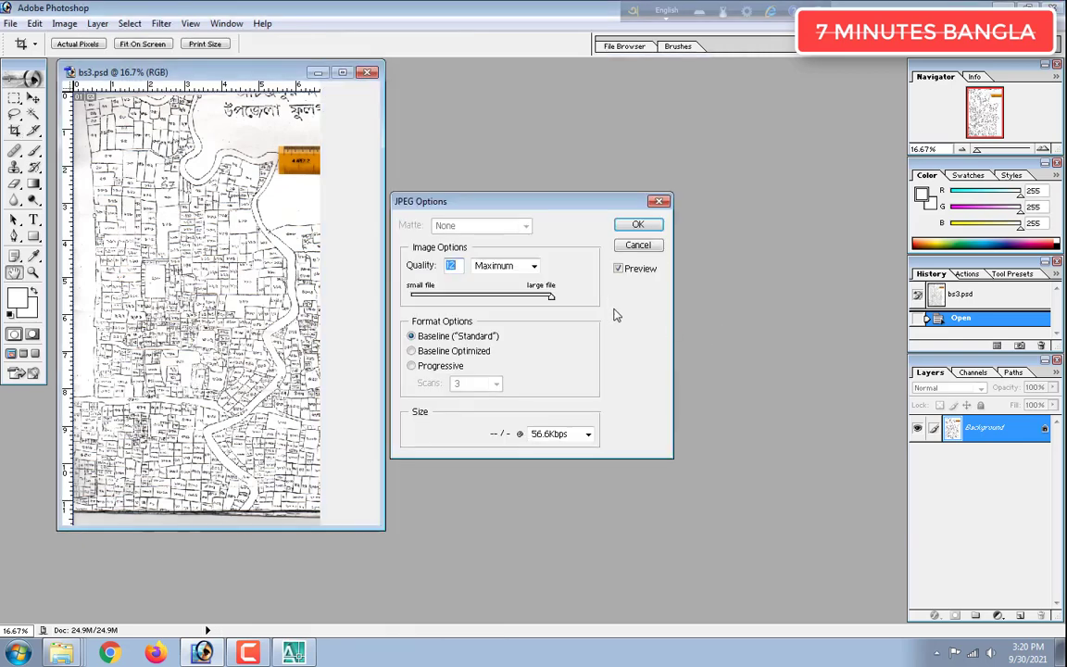
pyautogui.click(637, 224)
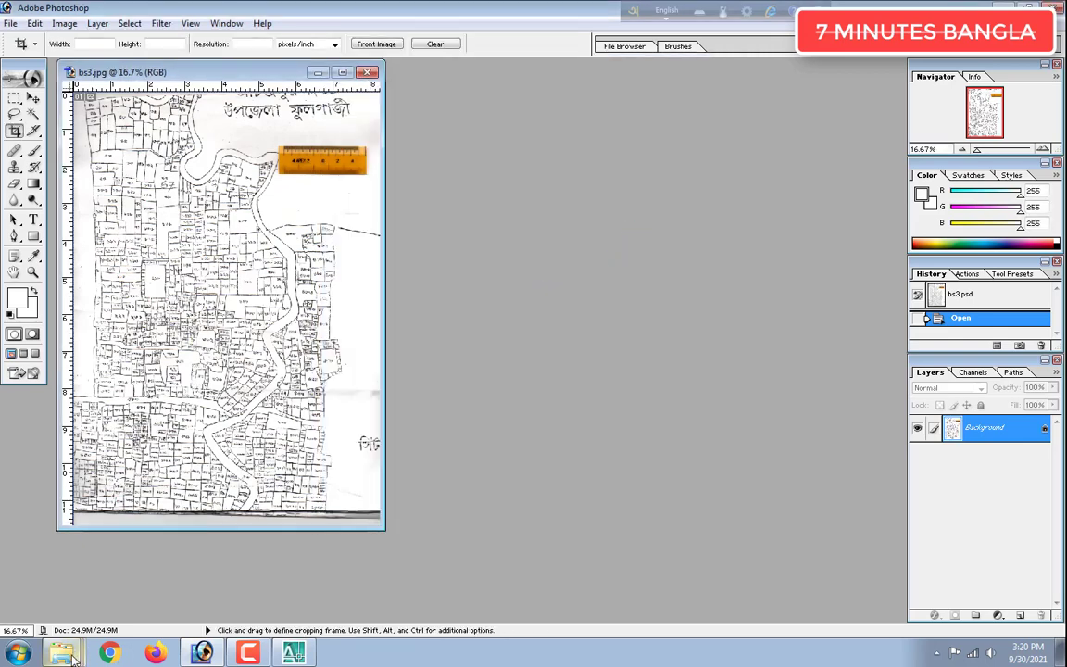
# Open cs.jpg from the sonapur mouja folder in Windows Photo Viewer and rotate it 90° counterclockwise
pyautogui.moveTo(73, 656)
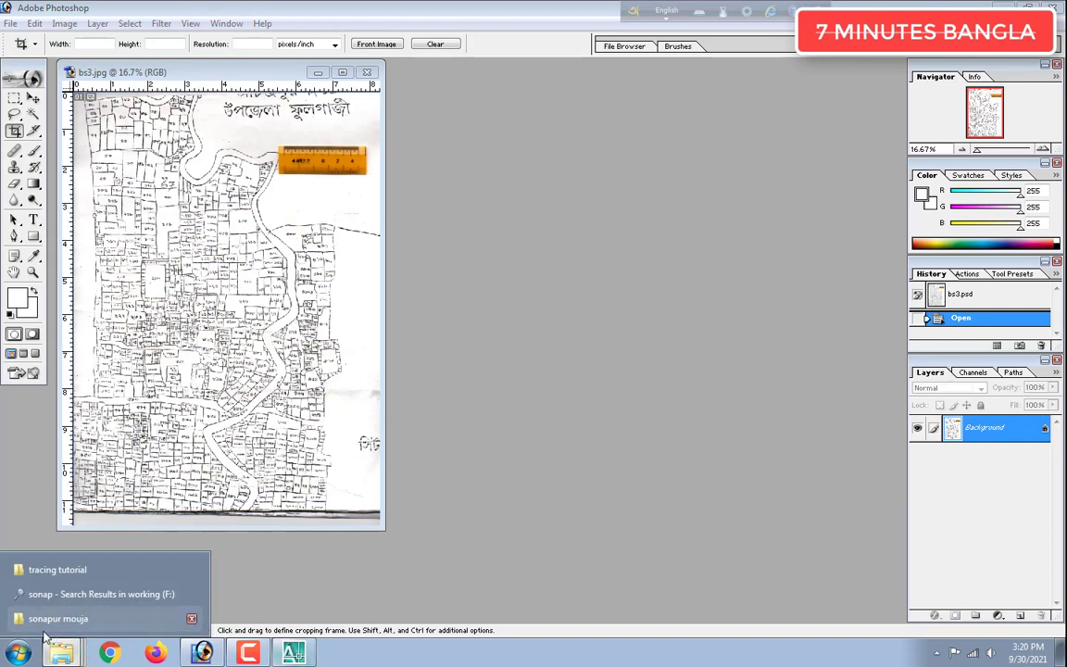
pyautogui.click(70, 619)
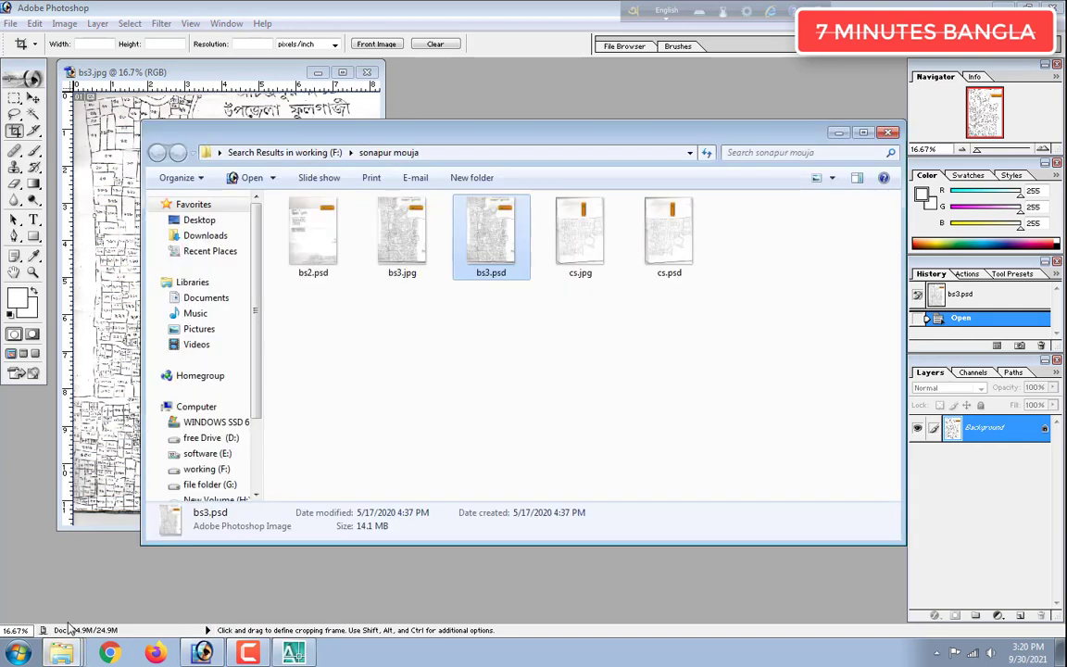
pyautogui.doubleClick(592, 243)
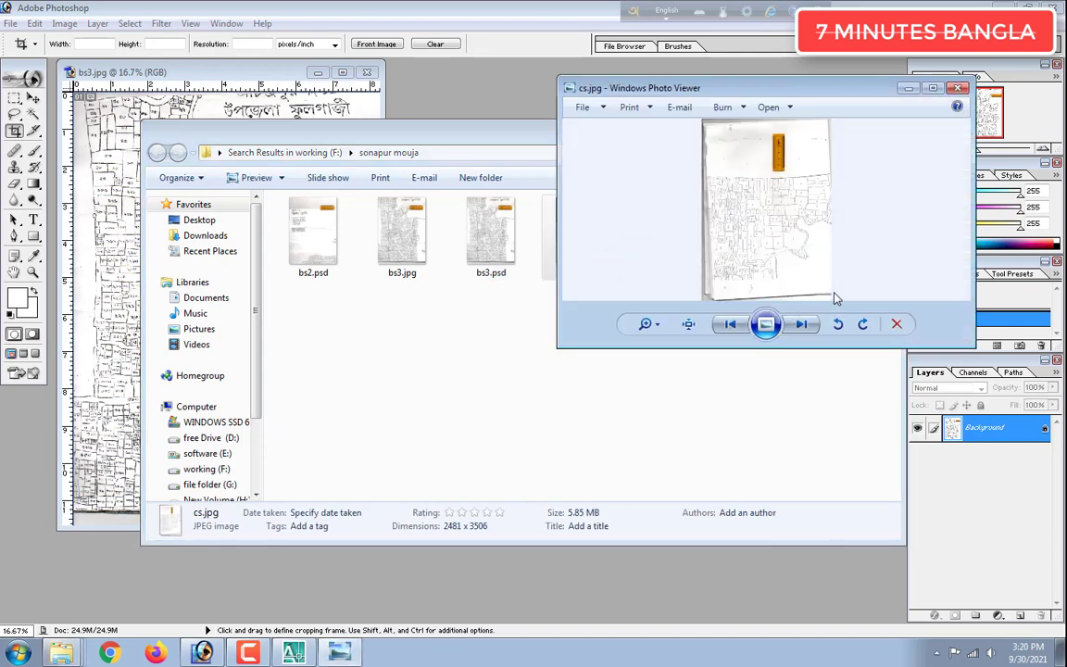
pyautogui.click(837, 325)
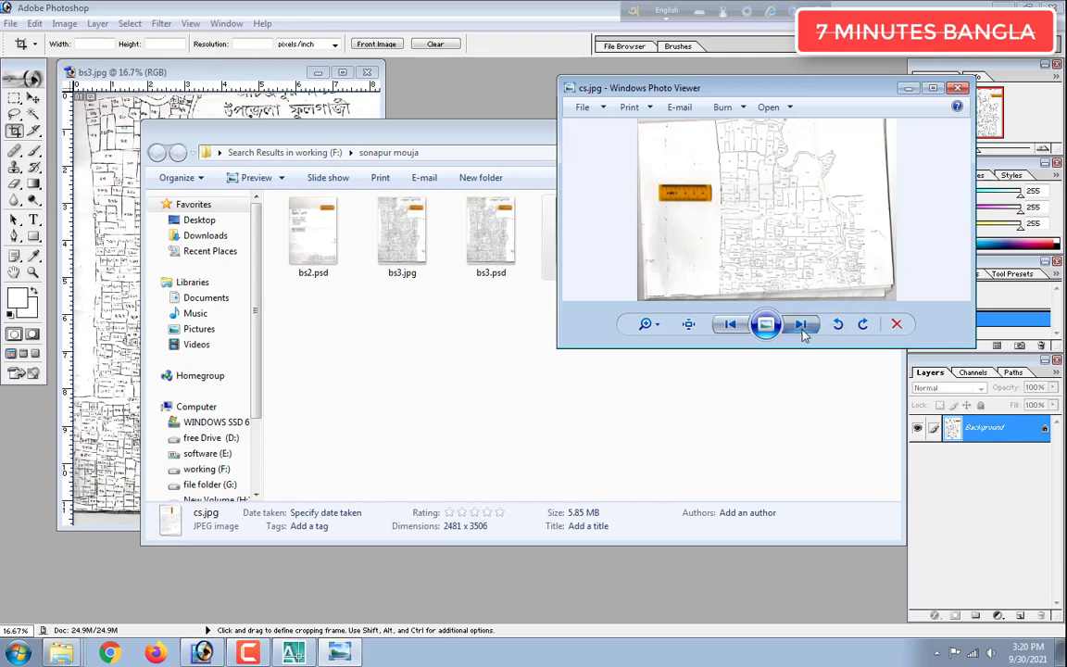
# Compare the orientation of bs3.jpg and the rotated cs.jpg by viewing them alternately, and close the photo viewer
pyautogui.click(729, 325)
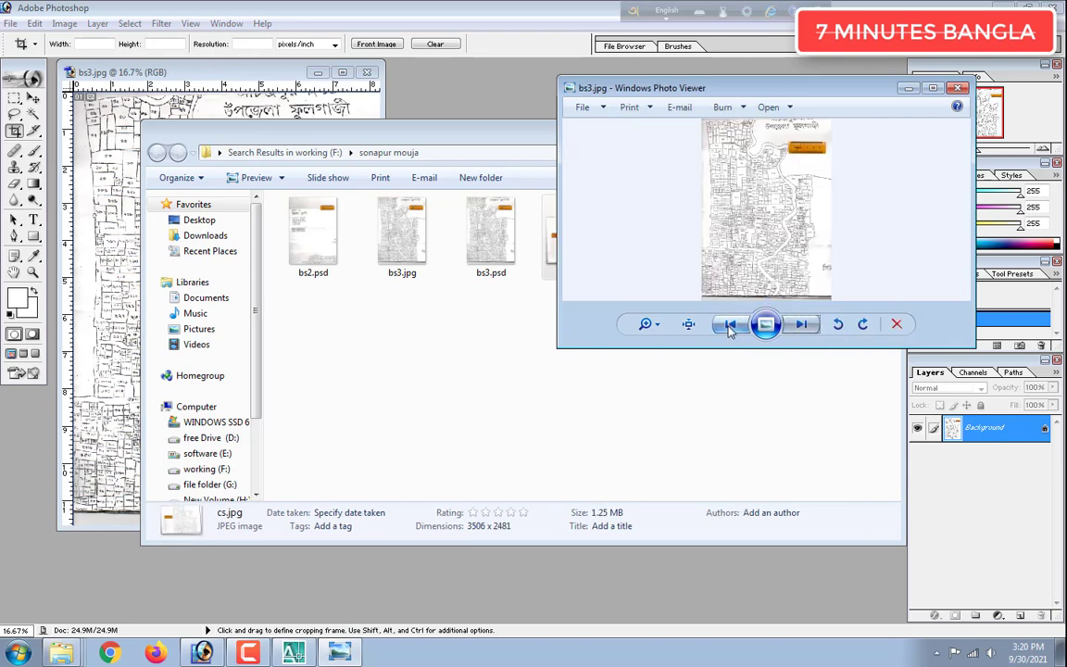
pyautogui.click(732, 325)
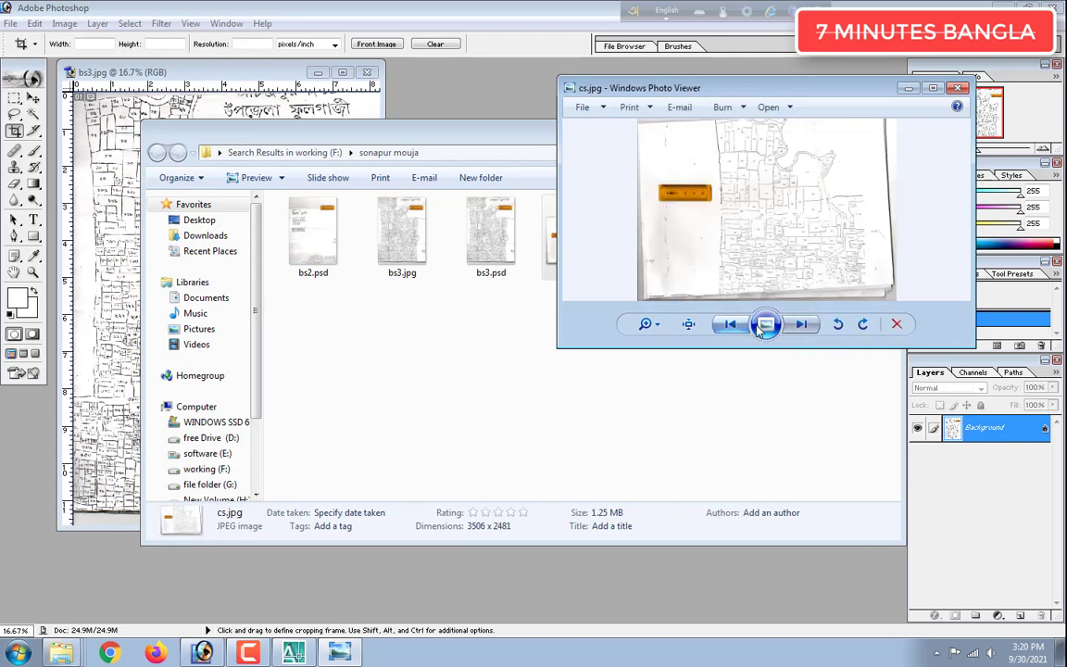
pyautogui.click(809, 326)
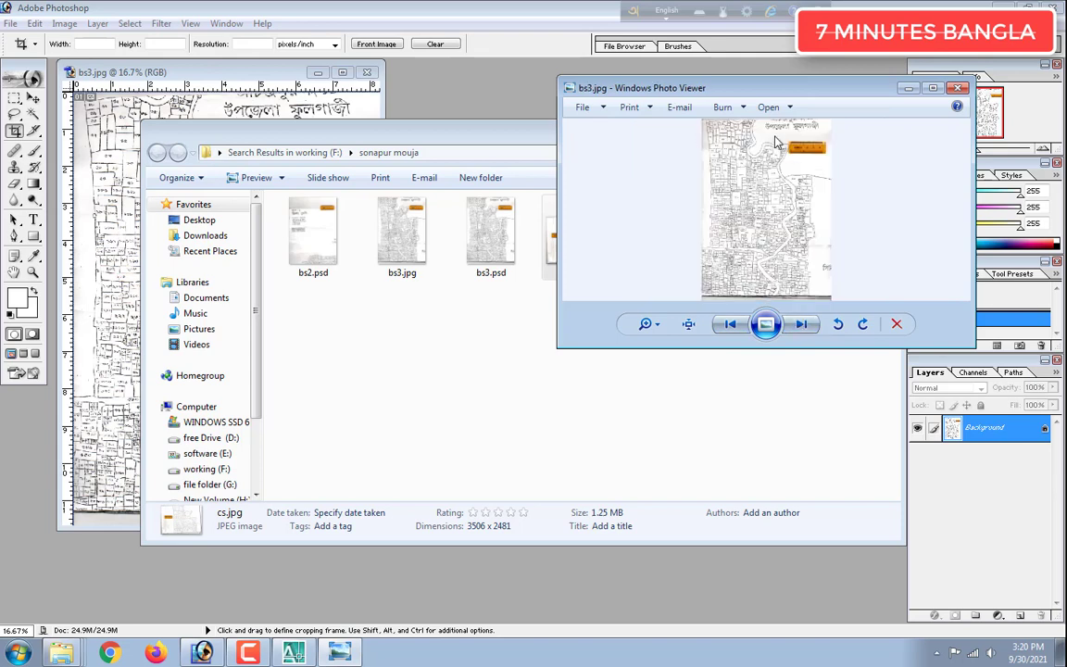
pyautogui.click(730, 325)
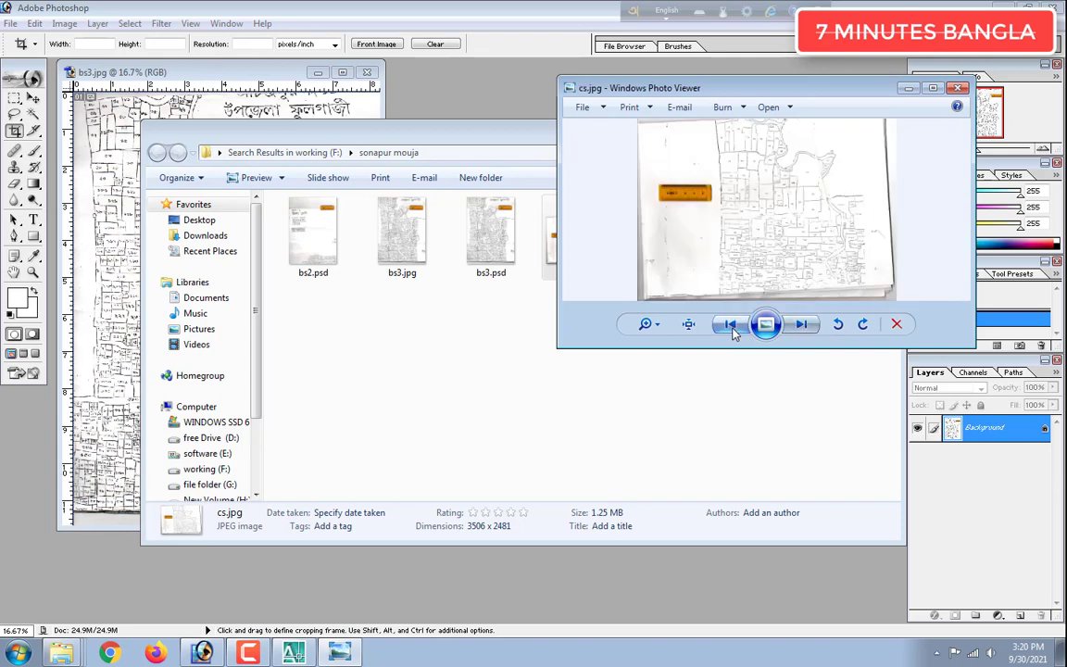
pyautogui.click(801, 326)
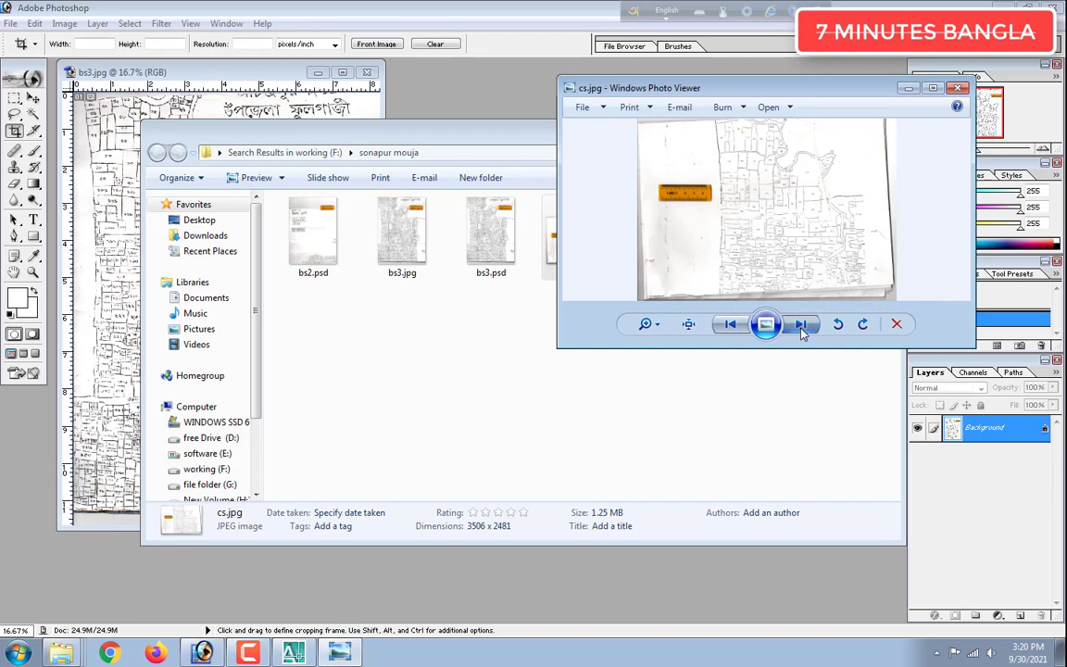
pyautogui.click(730, 325)
pyautogui.click(731, 326)
pyautogui.click(730, 325)
pyautogui.click(730, 324)
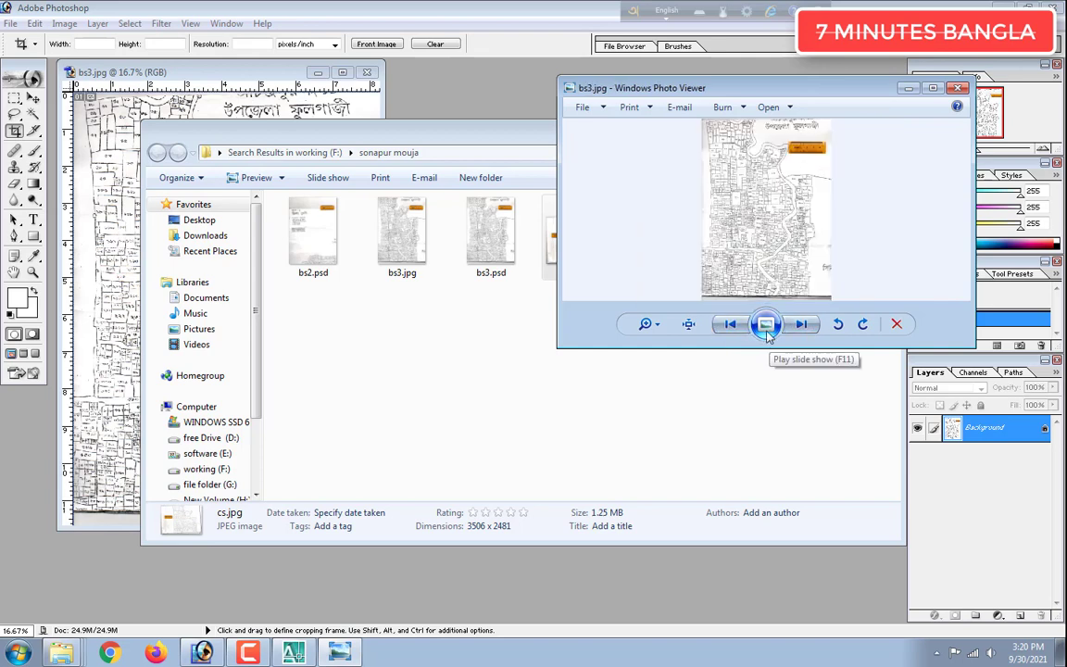
pyautogui.click(958, 88)
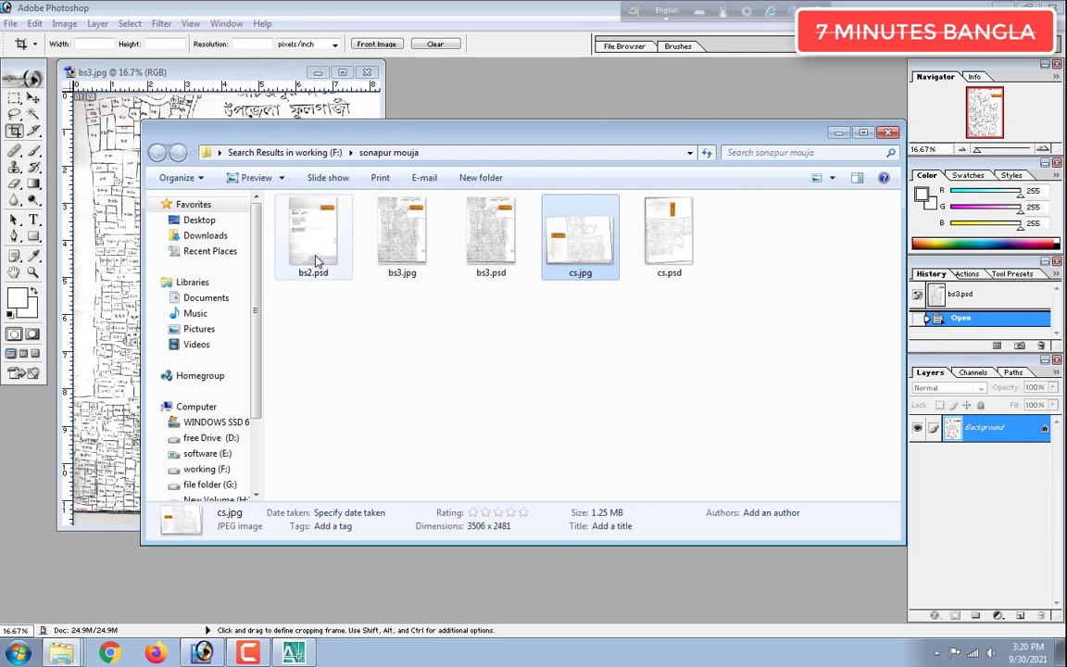
# Close the open bs3 image in Photoshop, and open bs3.jpg and cs.jpg together there from the sonapur mouja folder
pyautogui.click(408, 242)
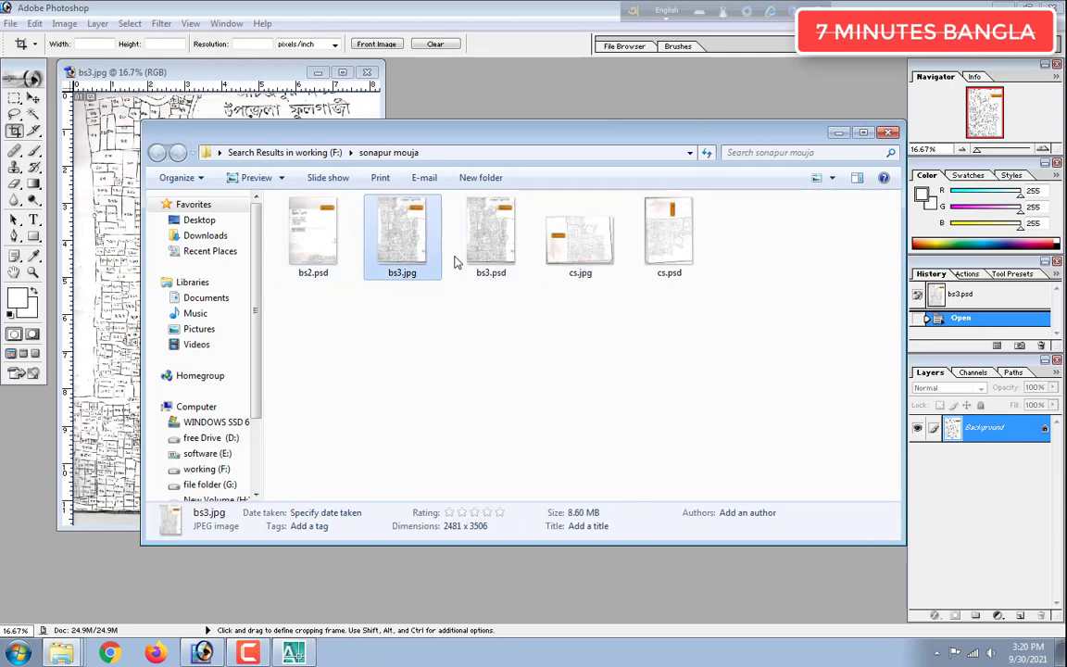
pyautogui.keyDown('ctrl'); pyautogui.click(580, 257); pyautogui.keyUp('ctrl')
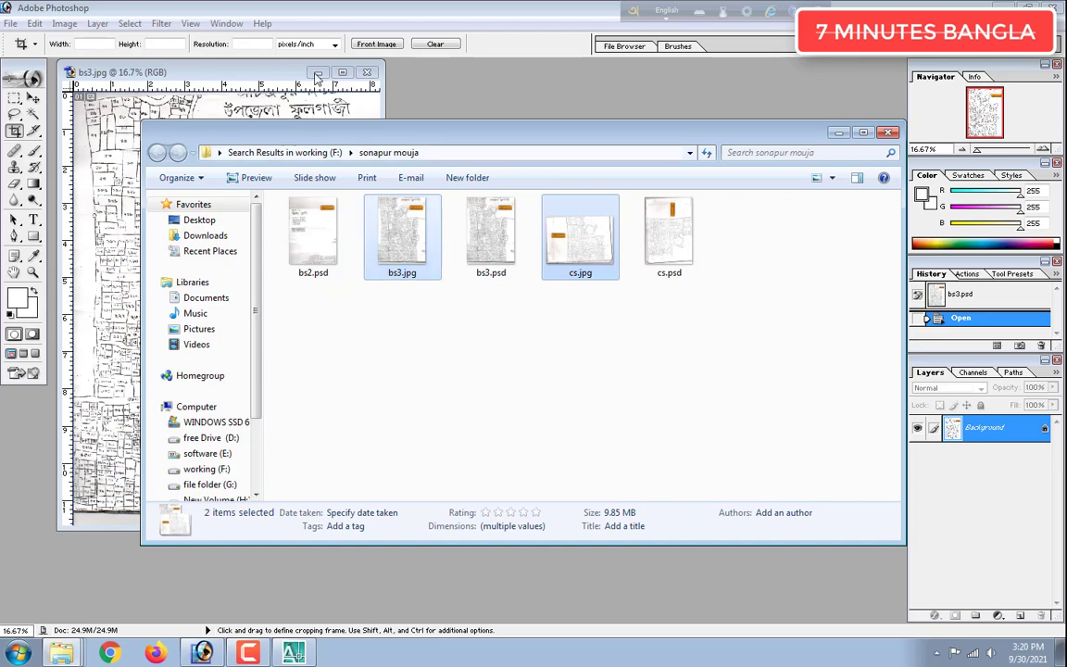
pyautogui.click(366, 72)
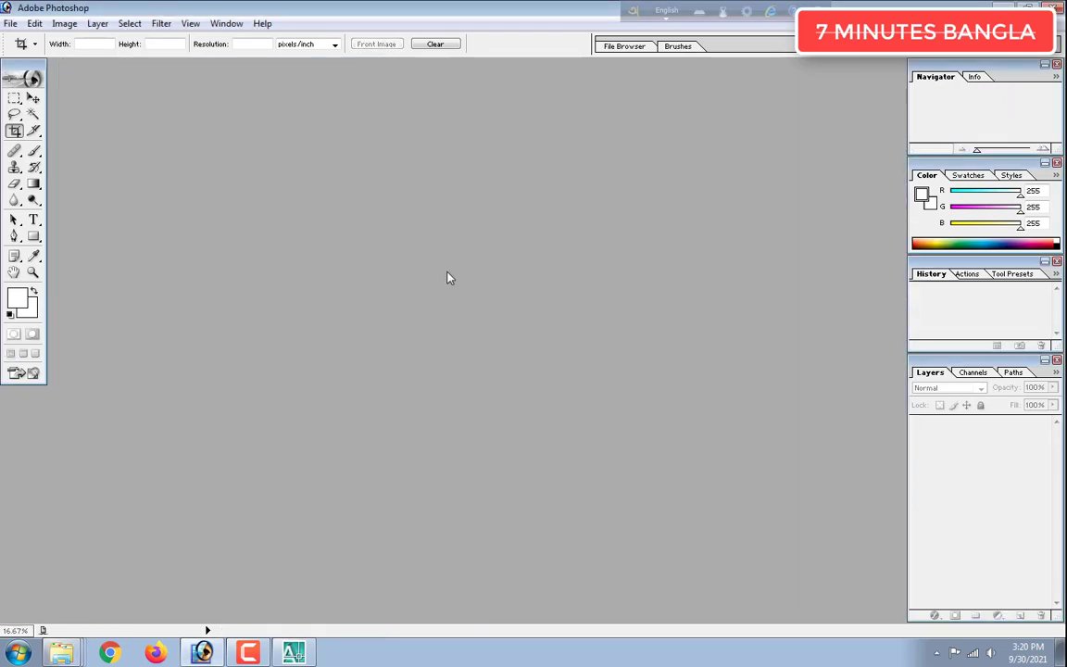
pyautogui.rightClick(61, 653)
pyautogui.click(149, 628)
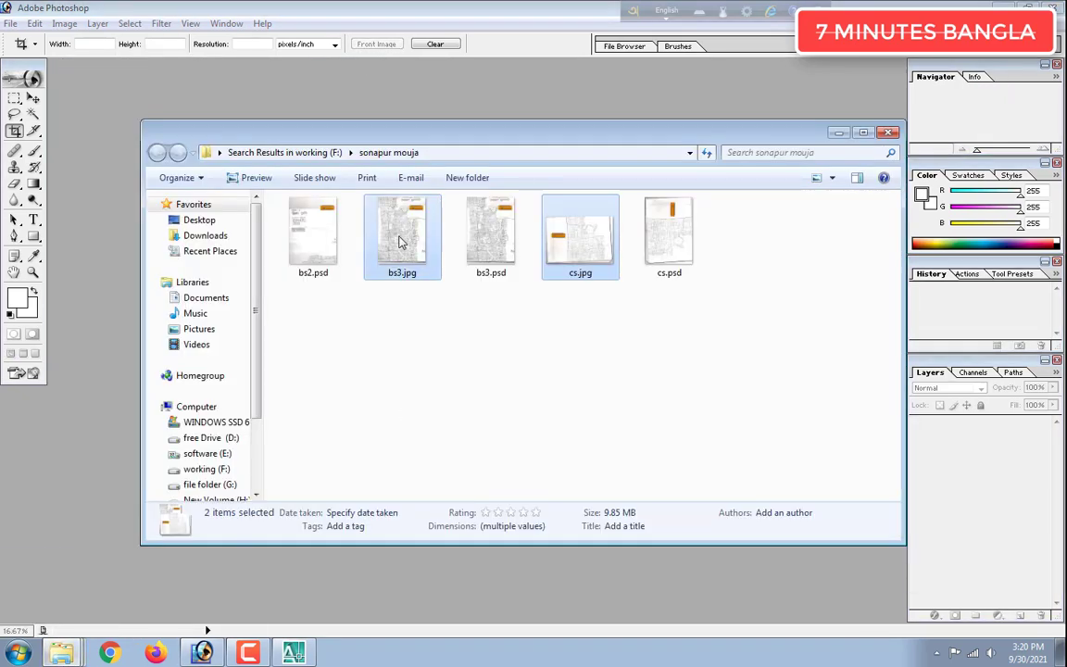
pyautogui.moveTo(400, 238); pyautogui.dragTo(91, 315)
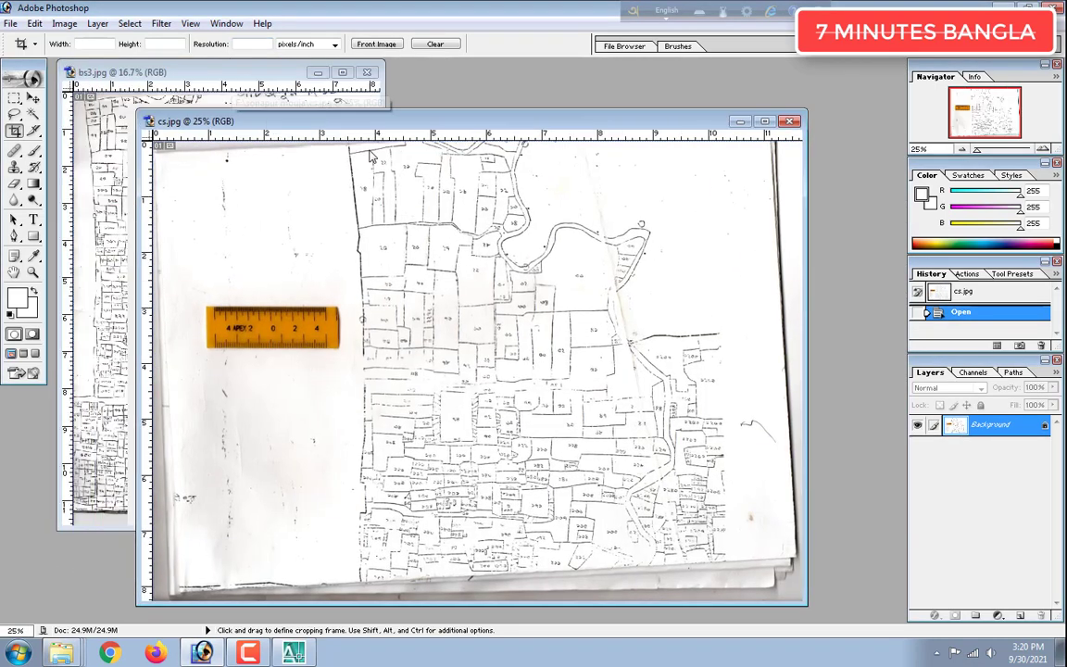
# Move the cs.jpg window away from bs3.jpg and enlarge its view to 27.5% to examine the scale ruler
pyautogui.moveTo(302, 124); pyautogui.dragTo(452, 115)
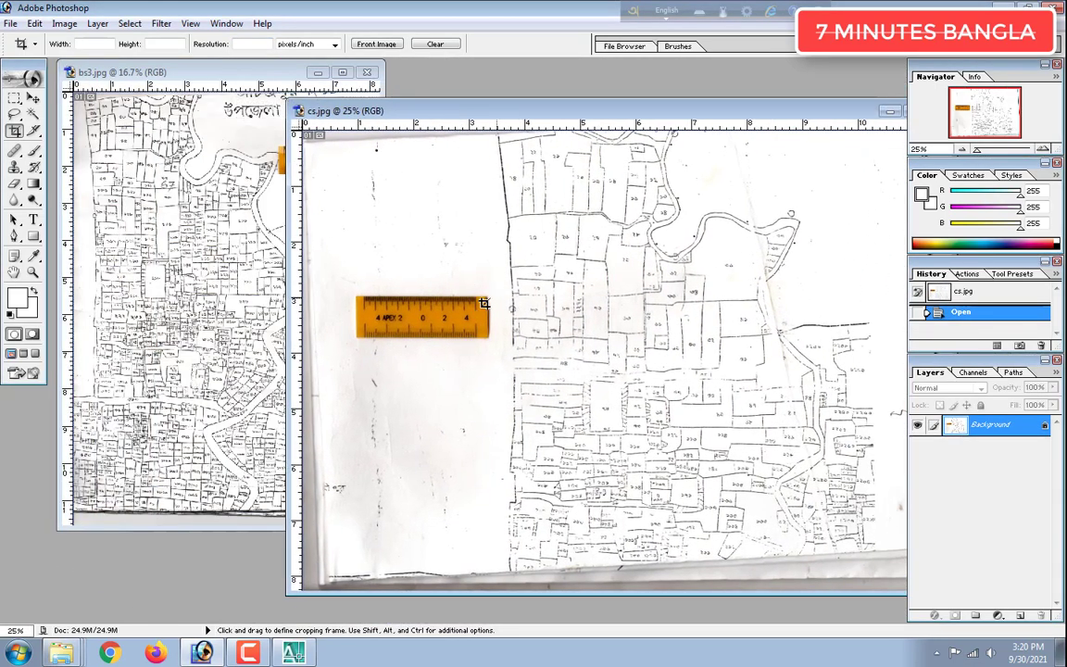
pyautogui.keyDown('alt'); pyautogui.scroll(1, 451, 321); pyautogui.keyUp('alt')
pyautogui.scroll(-1, 441, 347)
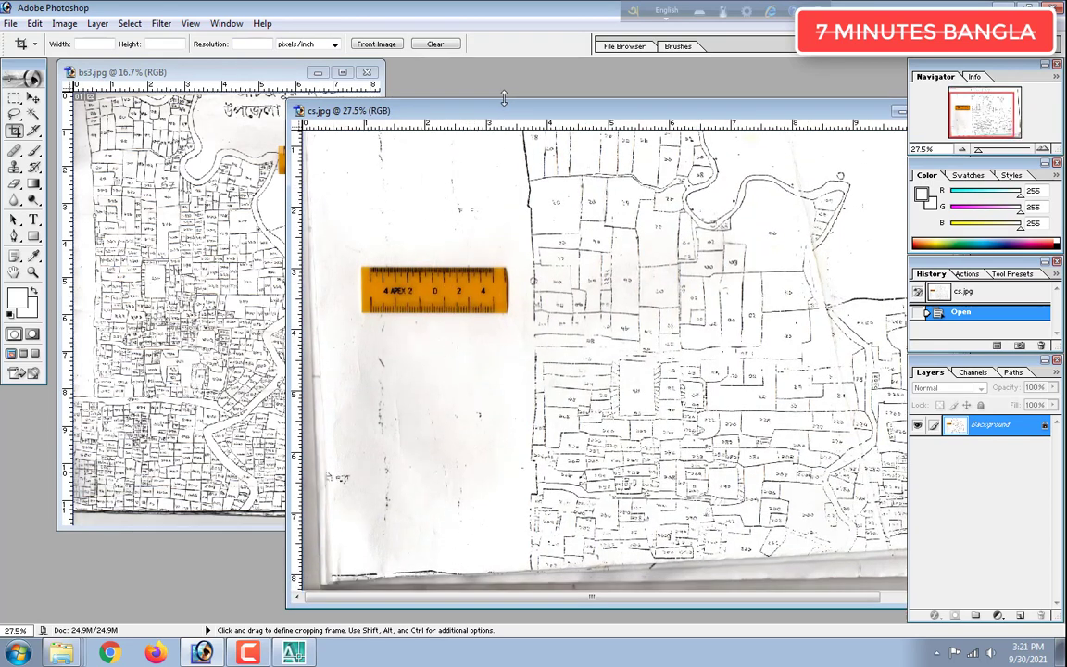
# Shorten the cs.jpg window to uncover the scale ruler in bs3.jpg, and maximize the bs3.jpg window
pyautogui.moveTo(503, 97); pyautogui.dragTo(504, 251)
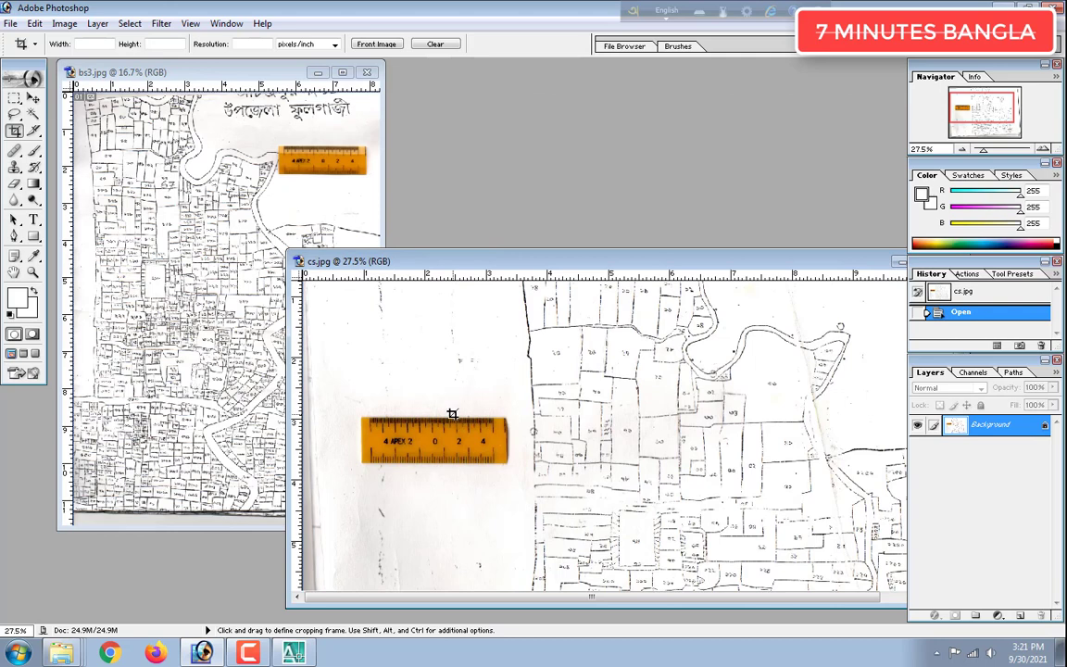
pyautogui.moveTo(453, 422); pyautogui.dragTo(454, 287)
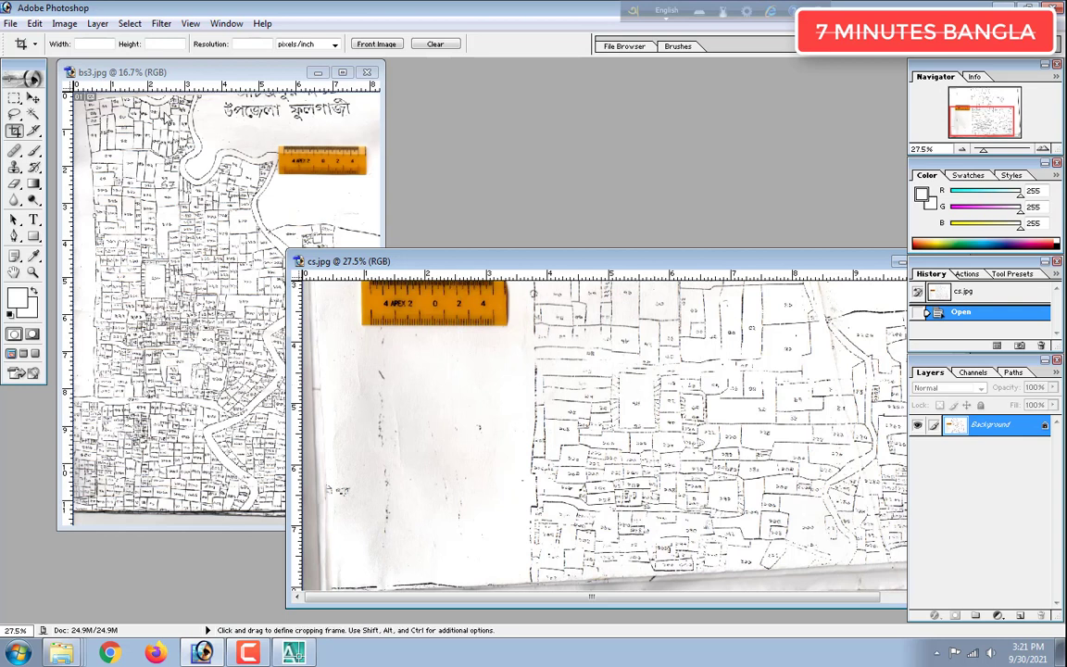
pyautogui.click(177, 163)
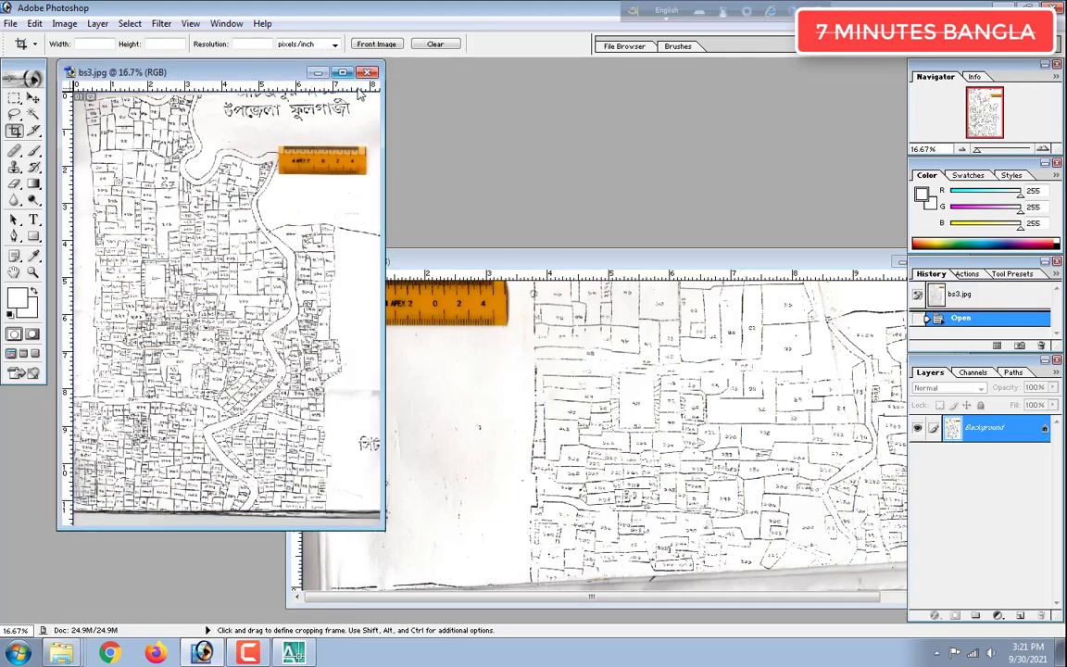
pyautogui.doubleClick(308, 72)
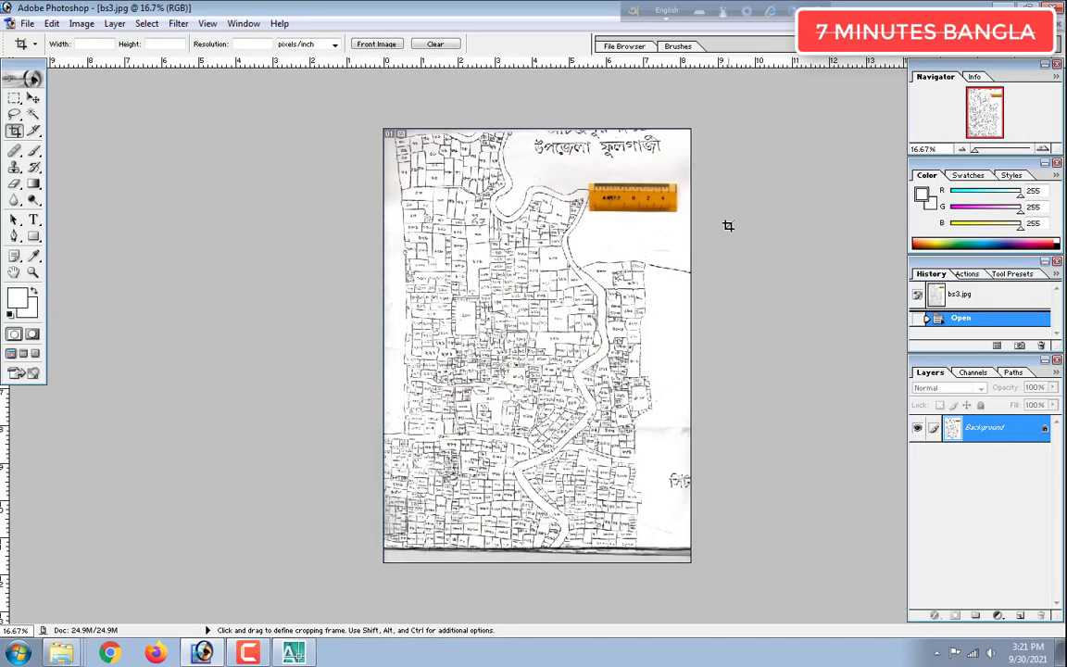
# Examine the bs3.jpg map sheet and its scale ruler closely at several zoom levels
pyautogui.hotkey('ctrl', '-')
pyautogui.hotkey('ctrl', '0')
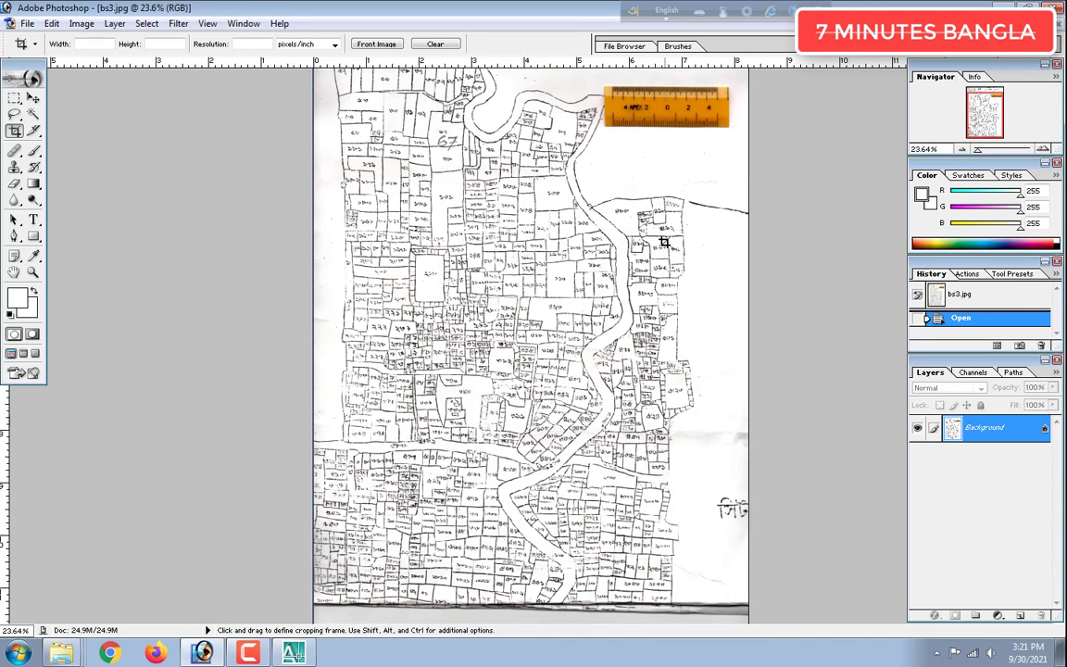
pyautogui.press('space')
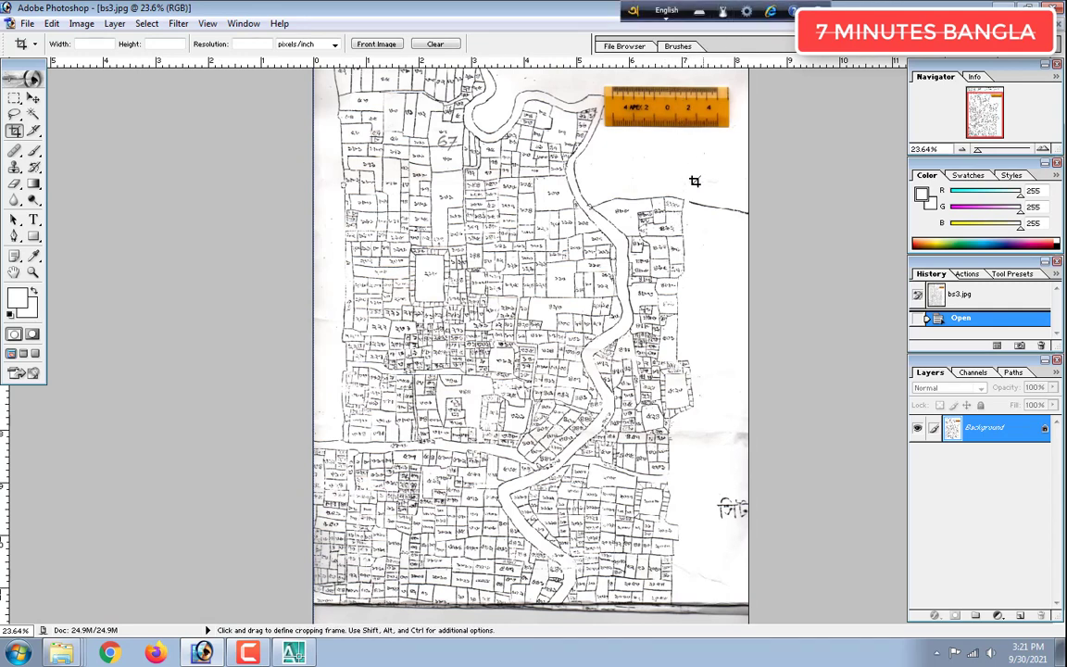
pyautogui.keyDown('alt'); pyautogui.scroll(-1, 686, 257); pyautogui.keyUp('alt')
pyautogui.keyDown('alt'); pyautogui.scroll(4, 686, 257); pyautogui.keyUp('alt')
pyautogui.hotkey('alt', 'space')
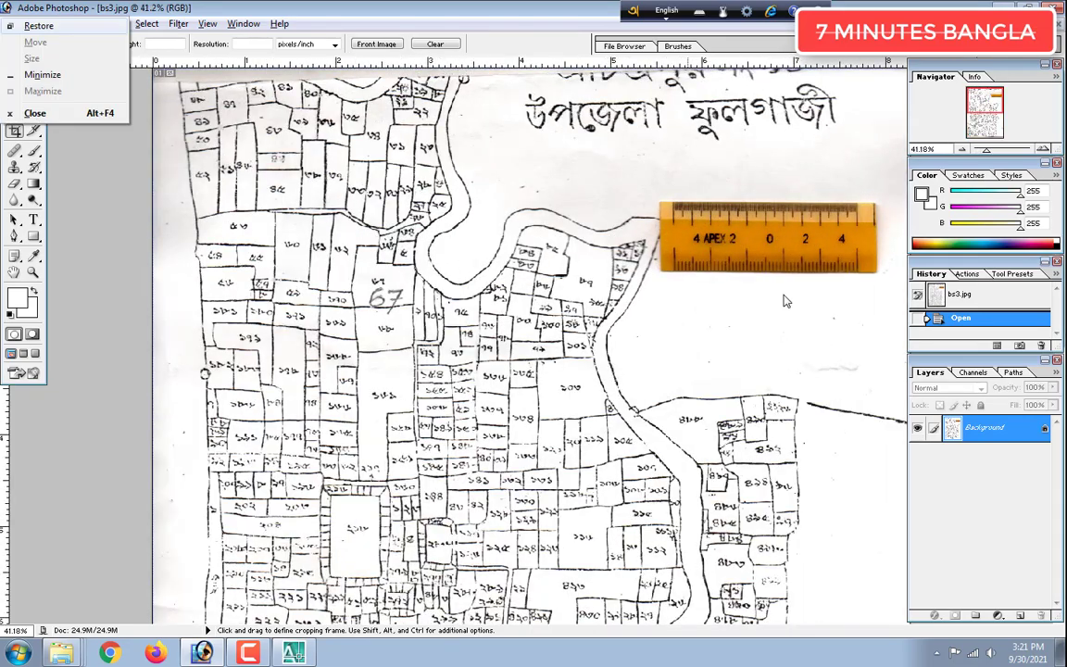
pyautogui.moveTo(783, 301); pyautogui.dragTo(764, 111)
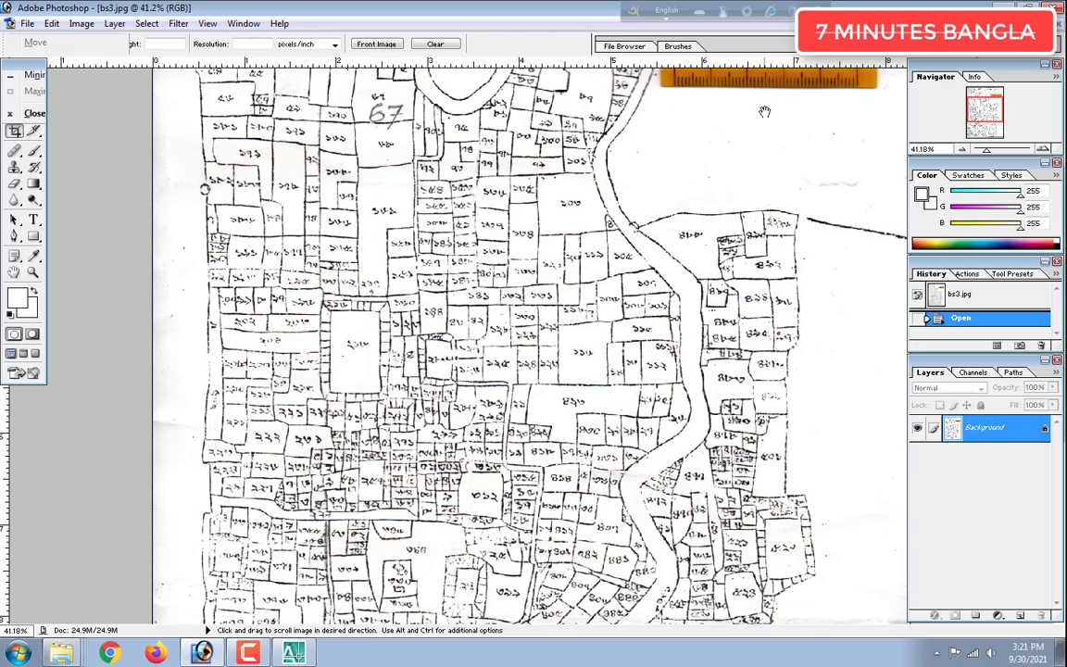
pyautogui.press('Escape')
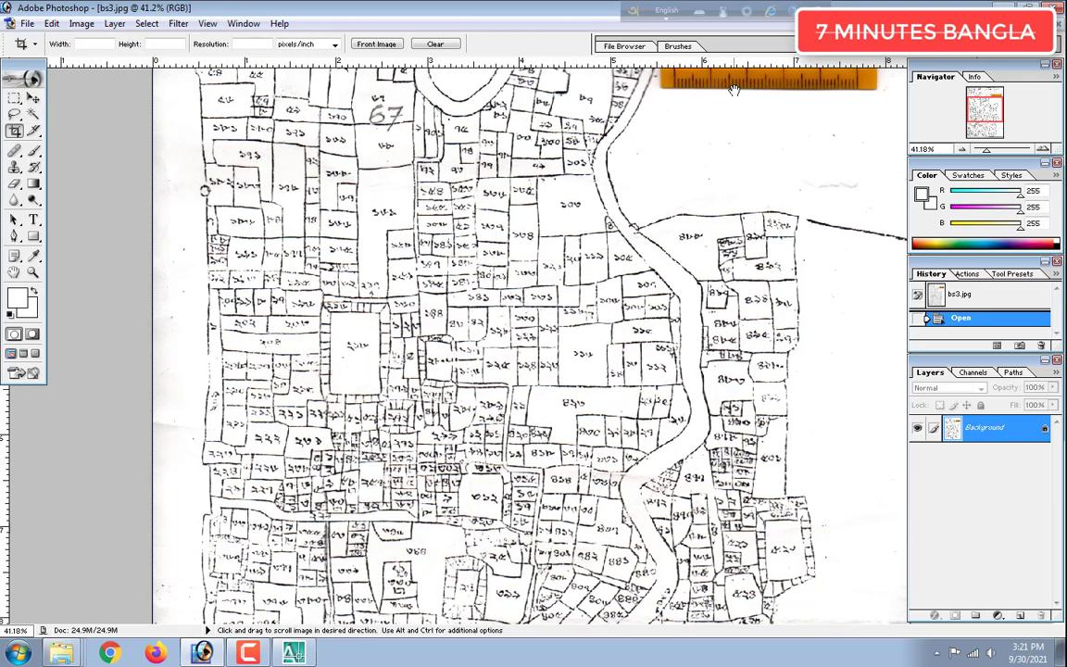
pyautogui.scroll(-1, 733, 98)
pyautogui.scroll(1, 731, 111)
pyautogui.keyDown('alt'); pyautogui.scroll(-1, 731, 117); pyautogui.keyUp('alt')
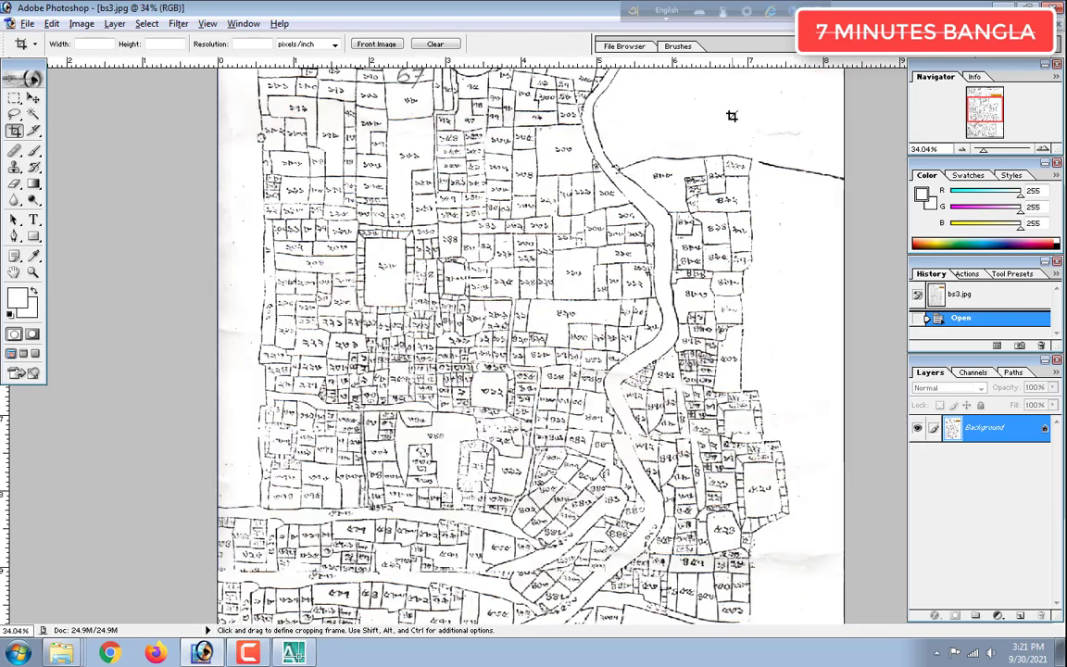
pyautogui.keyDown('alt'); pyautogui.scroll(3, 731, 120); pyautogui.keyUp('alt')
pyautogui.keyDown('alt'); pyautogui.scroll(2, 732, 120); pyautogui.keyUp('alt')
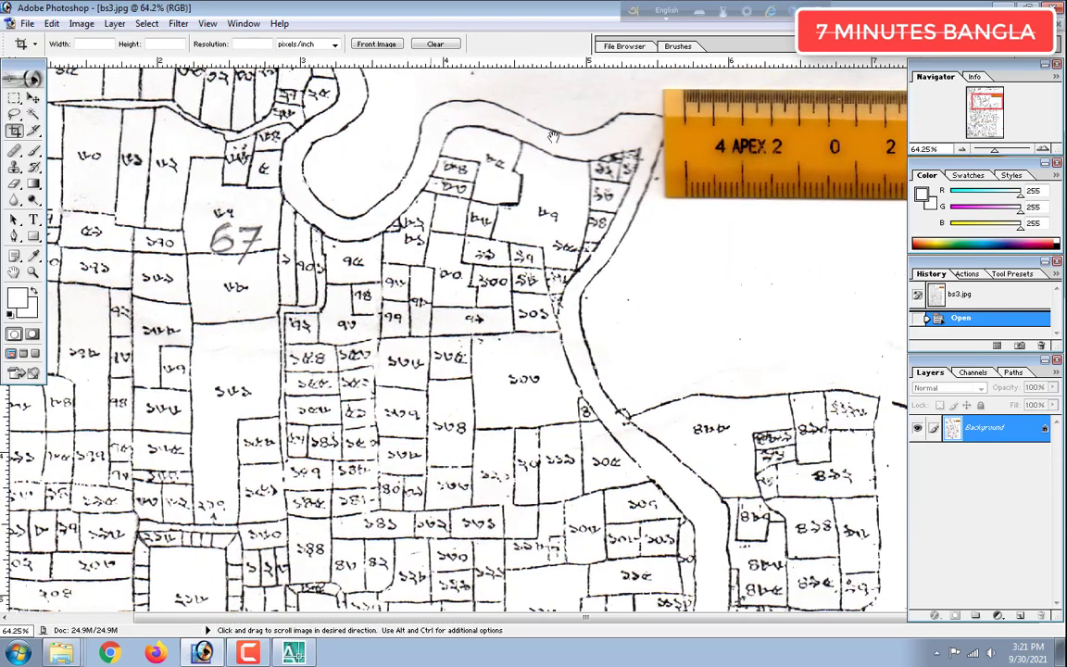
pyautogui.moveTo(1013, 64); pyautogui.dragTo(936, 81)
pyautogui.keyDown('alt'); pyautogui.scroll(-2, 860, 144); pyautogui.keyUp('alt')
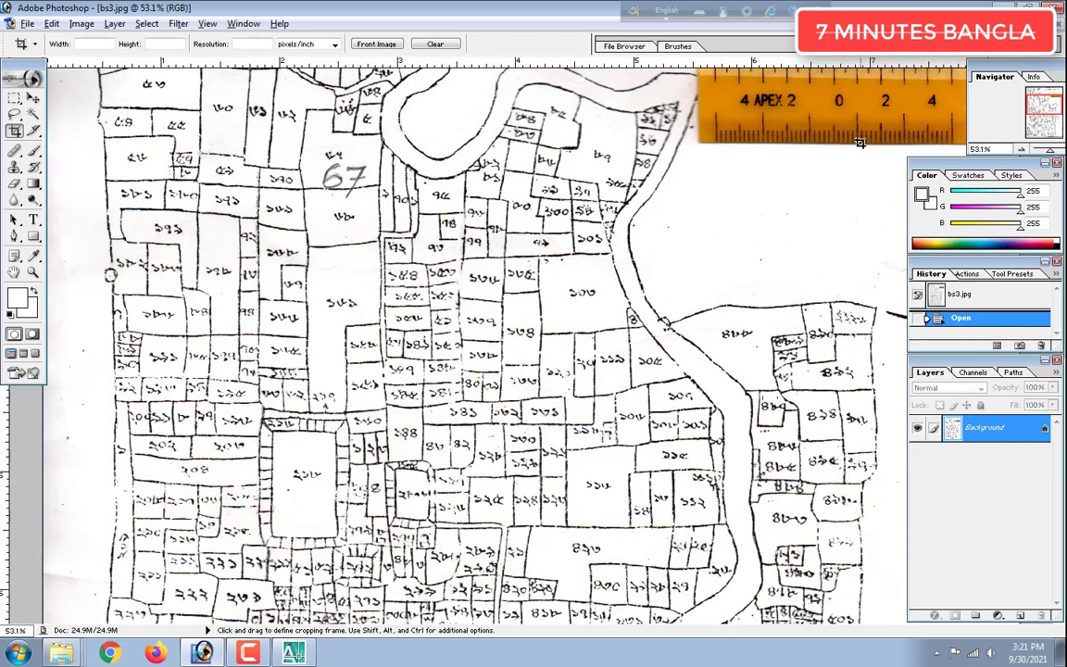
pyautogui.keyDown('alt'); pyautogui.scroll(4, 859, 143); pyautogui.keyUp('alt')
pyautogui.hotkey('alt', 'space')
pyautogui.moveTo(655, 197); pyautogui.dragTo(271, 166)
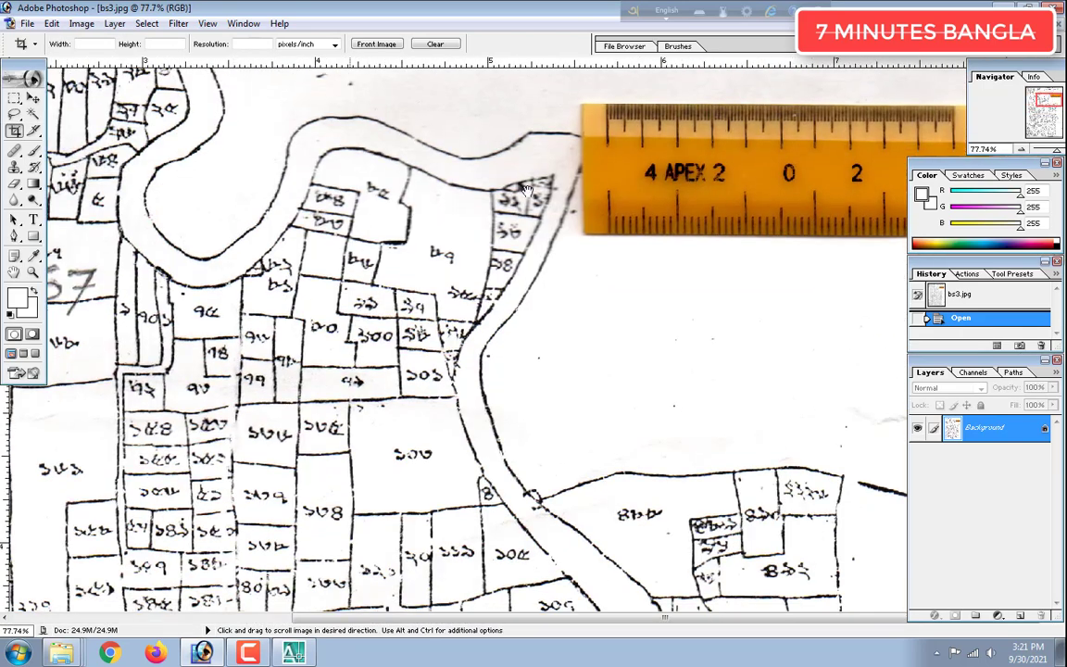
pyautogui.scroll(-3, 655, 245)
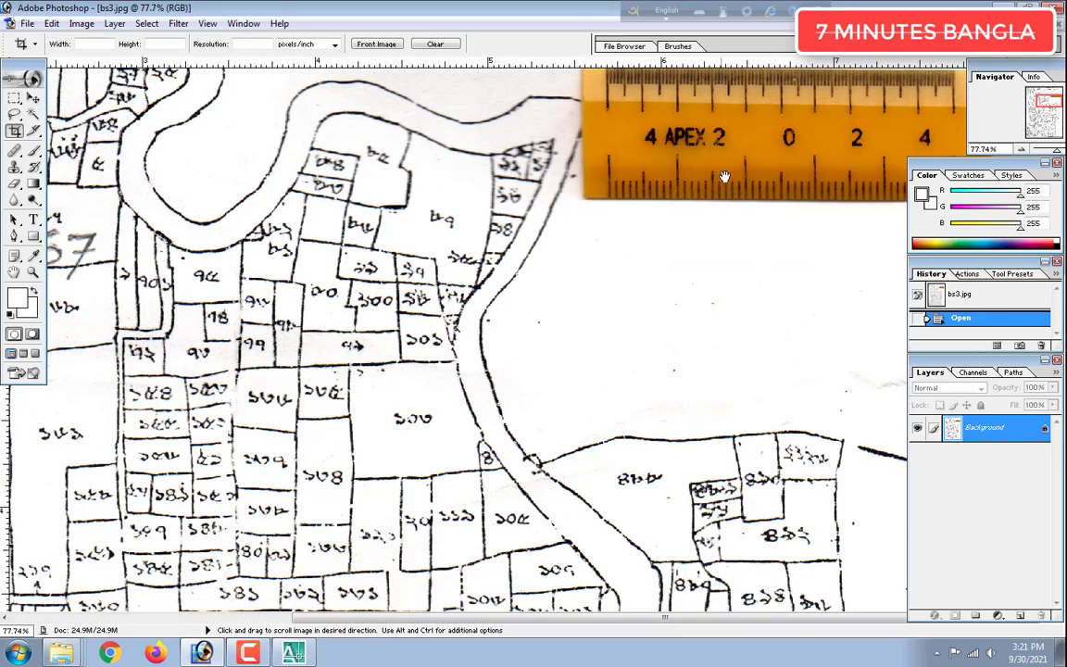
pyautogui.moveTo(650, 173); pyautogui.dragTo(638, 200)
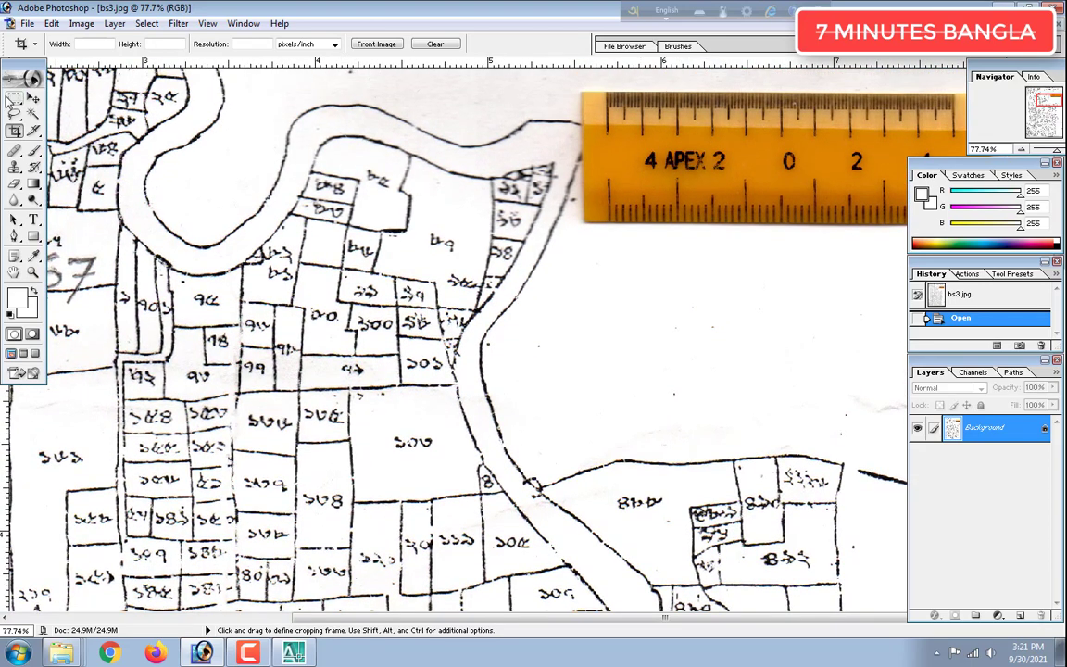
# Select the scale ruler in bs3.jpg with the Rectangular Marquee and shift it slightly down and right on the sheet
pyautogui.click(14, 97)
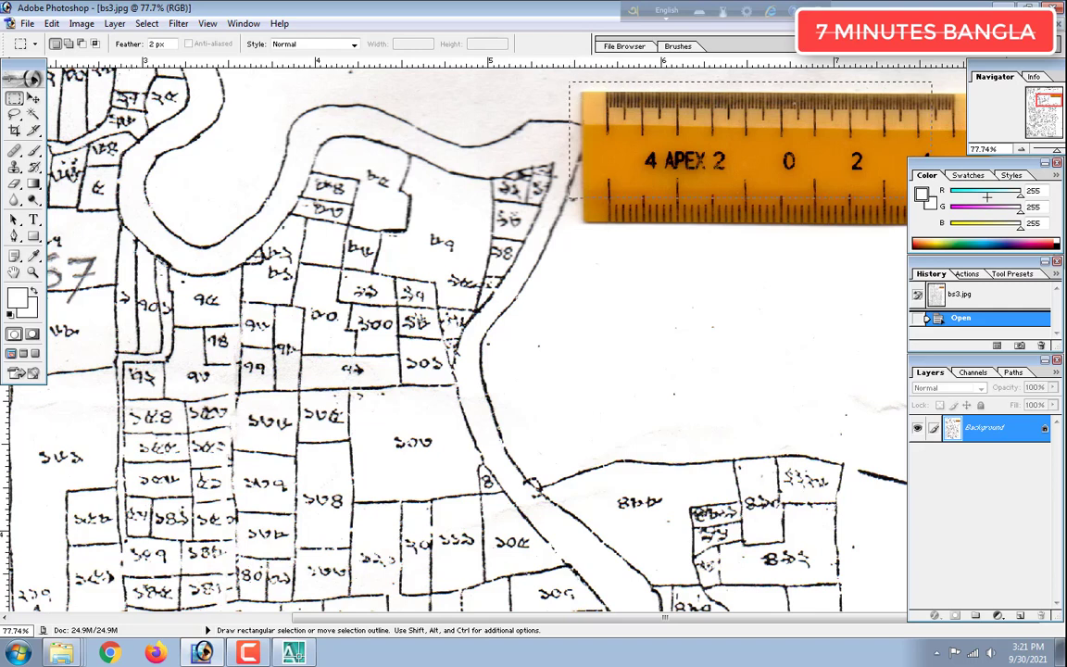
pyautogui.moveTo(987, 196); pyautogui.dragTo(972, 229)
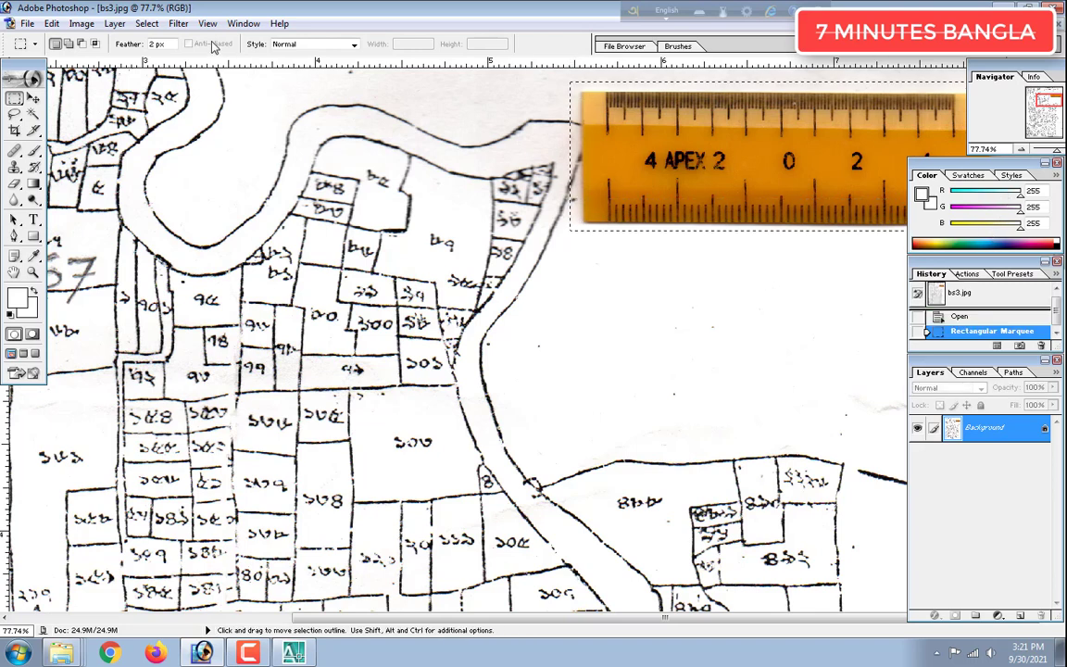
pyautogui.click(32, 97)
pyautogui.moveTo(714, 158); pyautogui.dragTo(589, 136)
pyautogui.keyDown('alt'); pyautogui.scroll(2, 629, 148); pyautogui.keyUp('alt')
pyautogui.keyDown('alt'); pyautogui.scroll(-3, 630, 148); pyautogui.keyUp('alt')
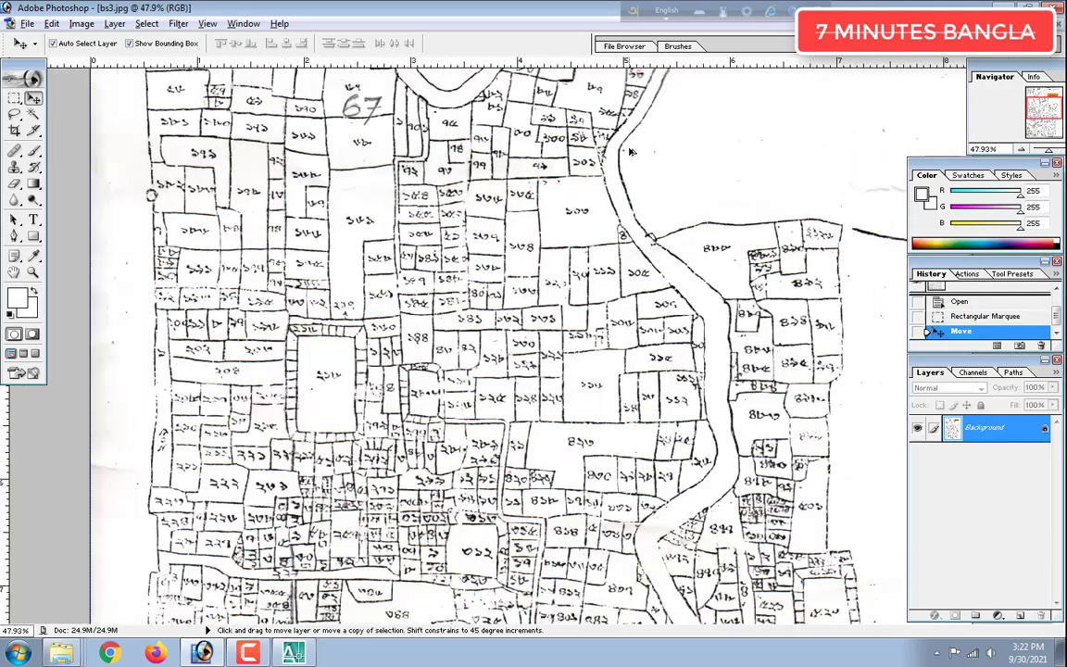
pyautogui.keyDown('alt'); pyautogui.scroll(-4, 629, 151); pyautogui.keyUp('alt')
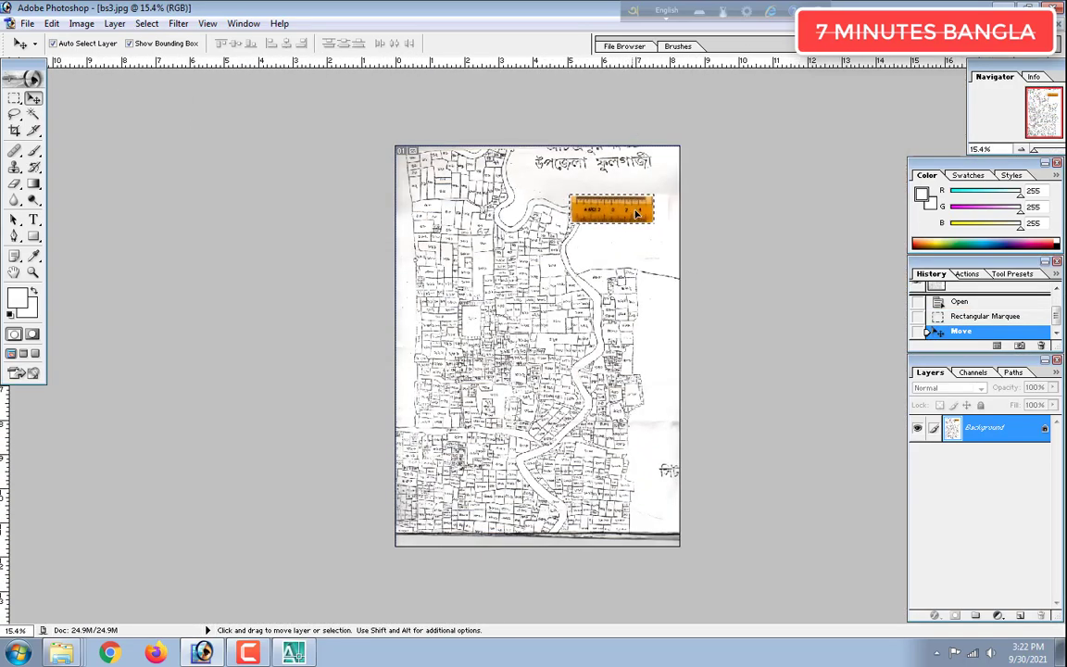
pyautogui.moveTo(636, 213); pyautogui.dragTo(660, 228)
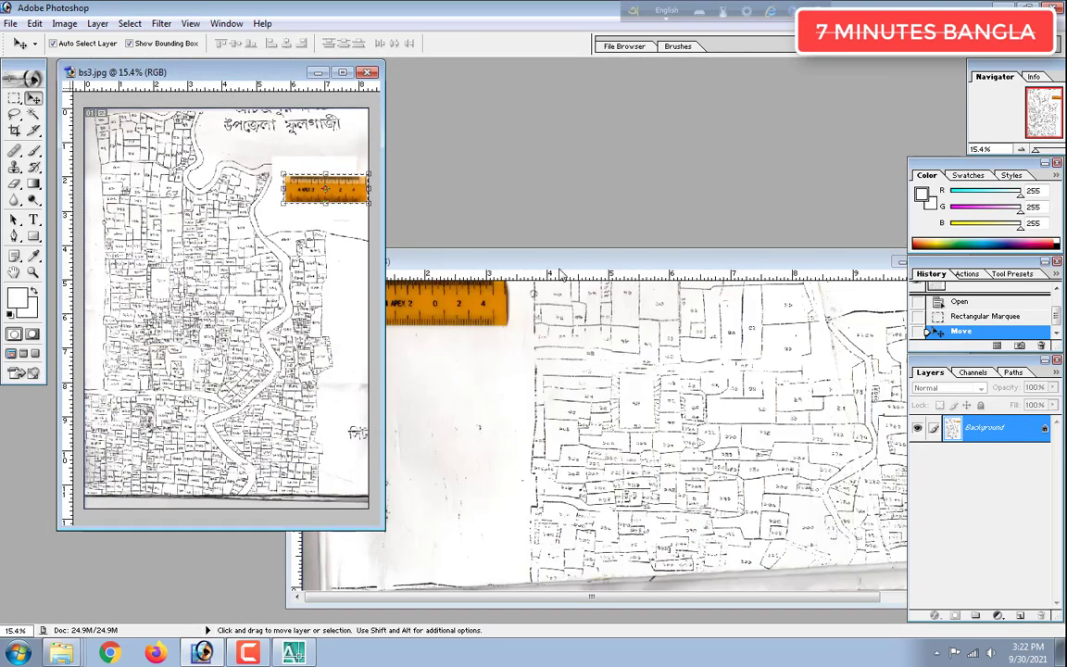
# Restore the floating image windows, move cs.jpg beside the bs3.jpg ruler for comparison, and maximize cs.jpg
pyautogui.click(507, 248)
pyautogui.moveTo(507, 248); pyautogui.dragTo(313, 244)
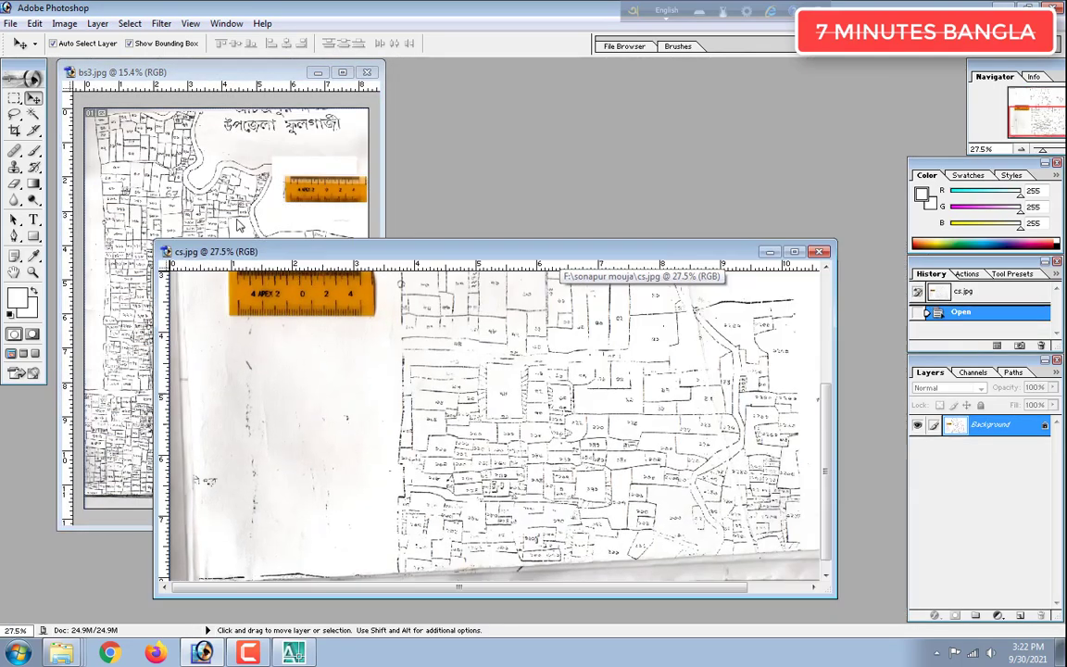
pyautogui.moveTo(238, 221); pyautogui.dragTo(412, 236)
pyautogui.click(745, 237)
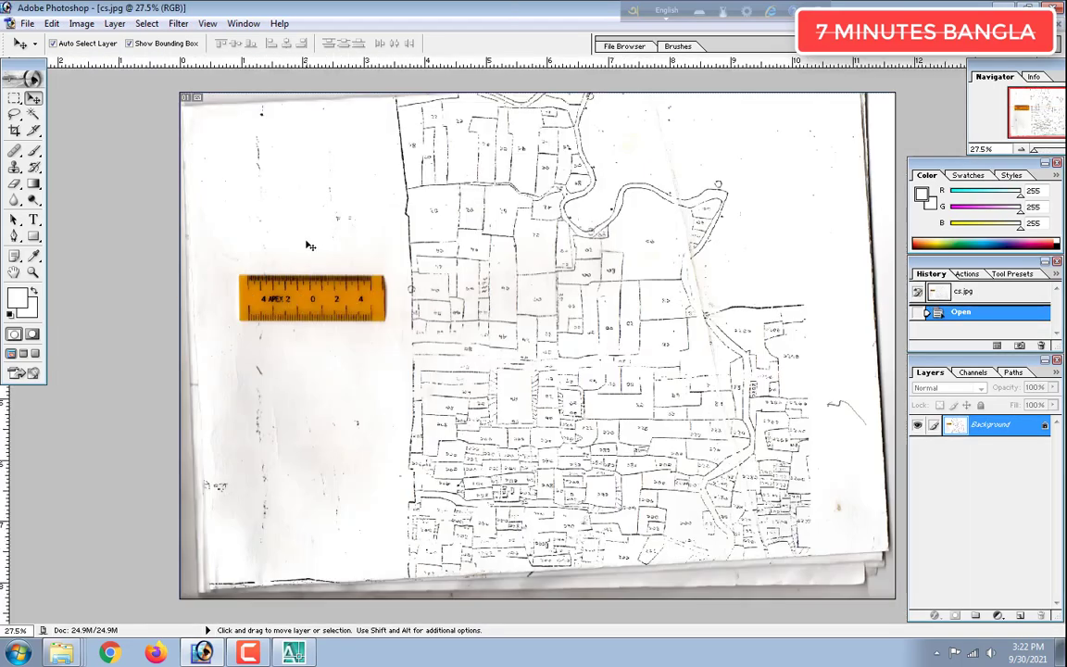
# Examine the blank margin, plot lines and scale ruler of cs.jpg at close and full-sheet zoom
pyautogui.keyDown('alt'); pyautogui.scroll(8, 309, 245); pyautogui.keyUp('alt')
pyautogui.hotkey('alt', 'space')
pyautogui.moveTo(475, 439); pyautogui.dragTo(534, 74)
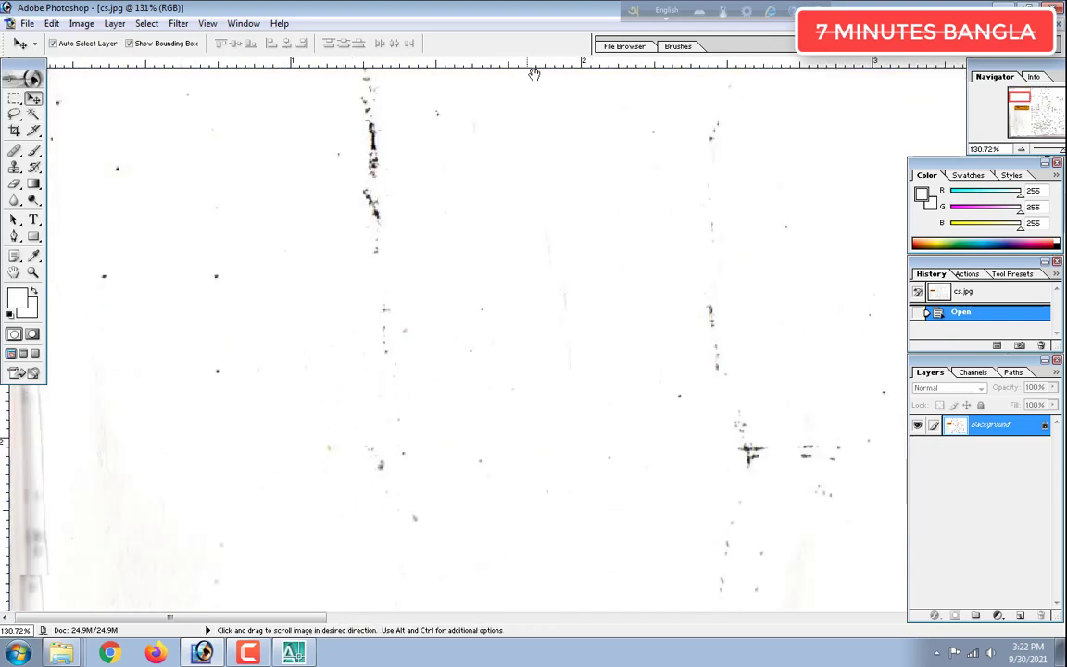
pyautogui.moveTo(426, 439); pyautogui.dragTo(414, 155)
pyautogui.moveTo(497, 362); pyautogui.dragTo(339, 37)
pyautogui.moveTo(379, 153); pyautogui.dragTo(358, 94)
pyautogui.keyDown('alt'); pyautogui.scroll(12, 397, 132); pyautogui.keyUp('alt')
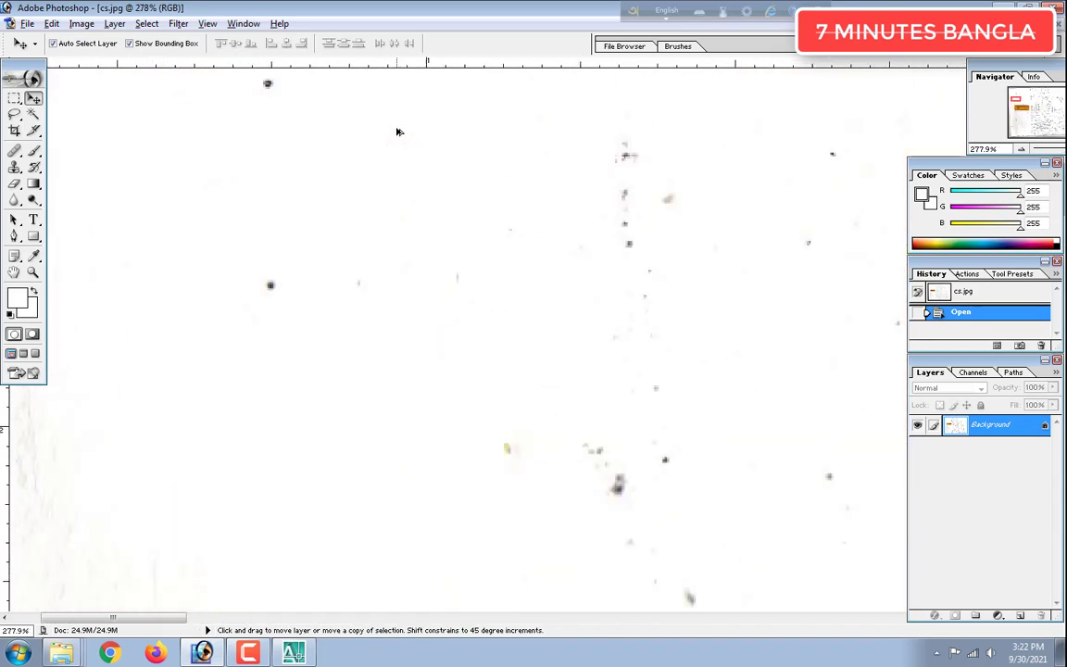
pyautogui.keyDown('alt'); pyautogui.scroll(-12, 397, 132); pyautogui.keyUp('alt')
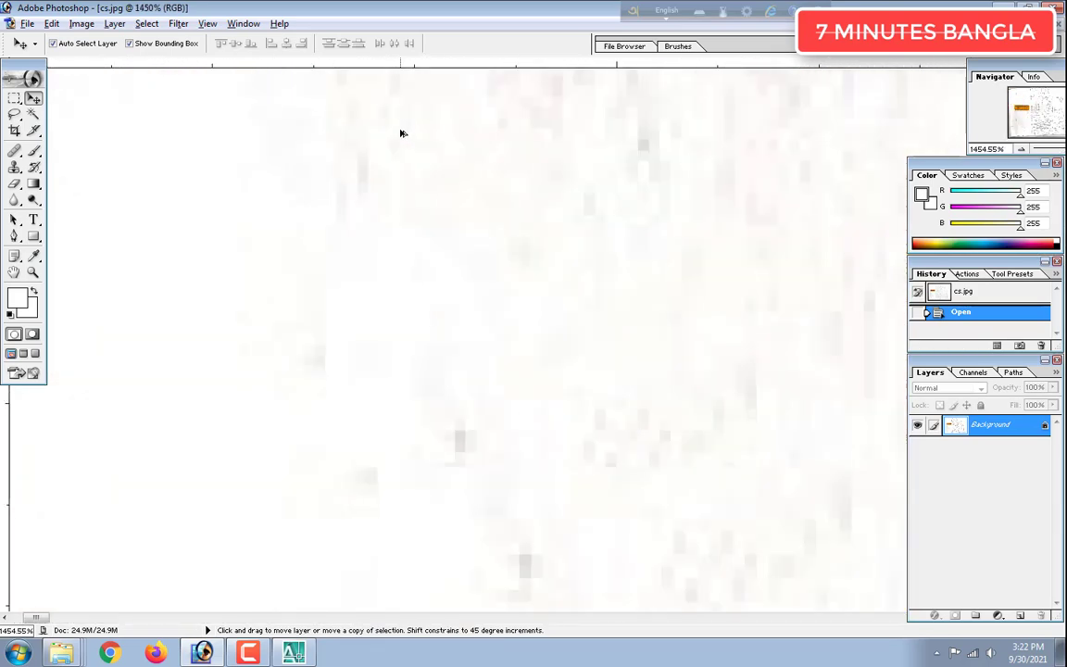
pyautogui.keyDown('alt'); pyautogui.scroll(-8, 398, 128); pyautogui.keyUp('alt')
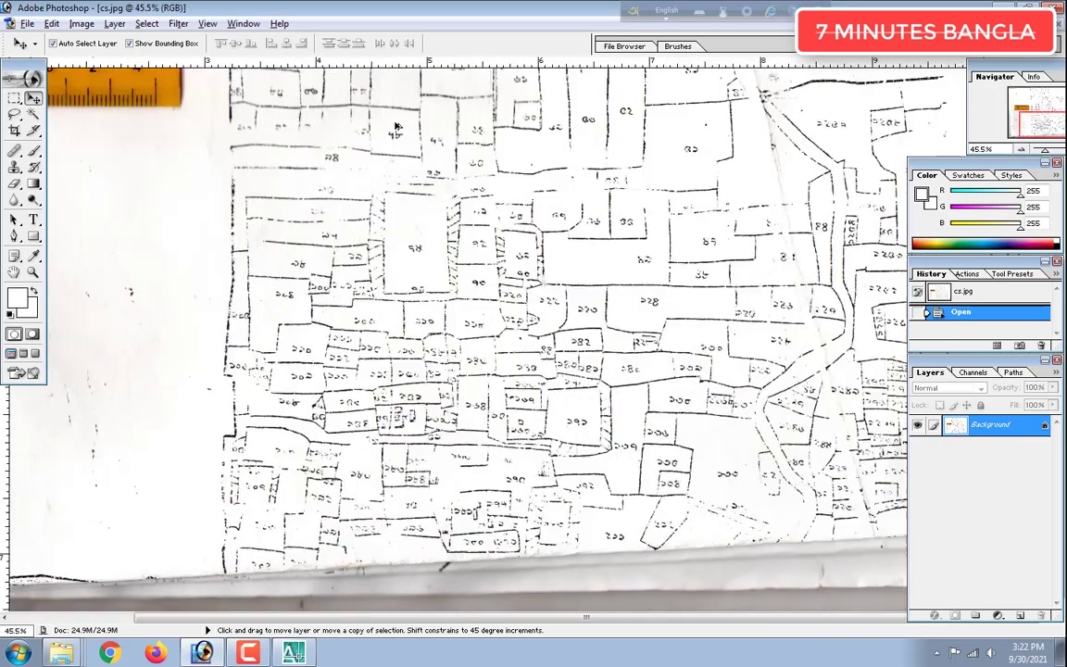
pyautogui.keyDown('alt'); pyautogui.scroll(3, 421, 122); pyautogui.keyUp('alt')
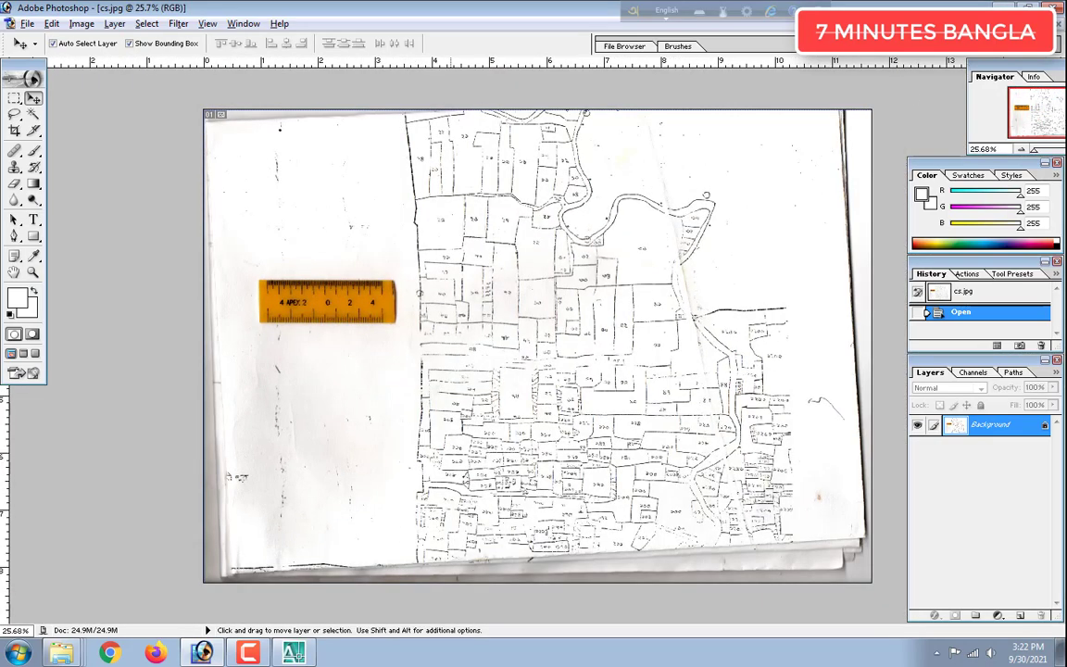
# Switch to AutoCAD and select tracing sample png.png from the Desktop's tracing tutorial folder as the image file
pyautogui.click(1034, 23)
pyautogui.moveTo(570, 239); pyautogui.dragTo(689, 196)
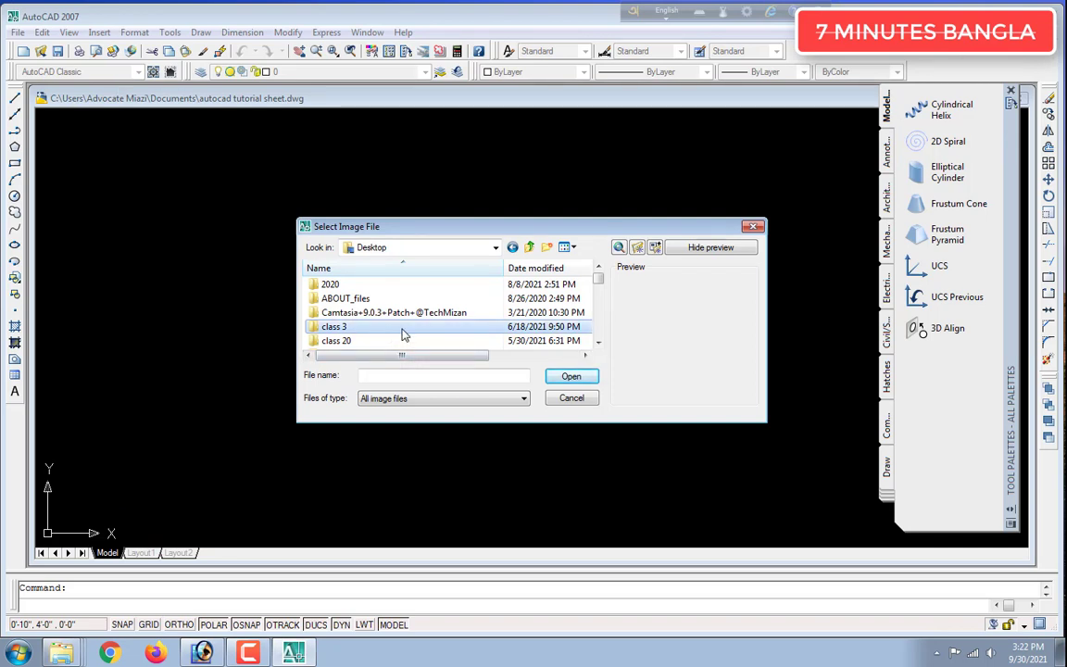
pyautogui.scroll(-10, 406, 335)
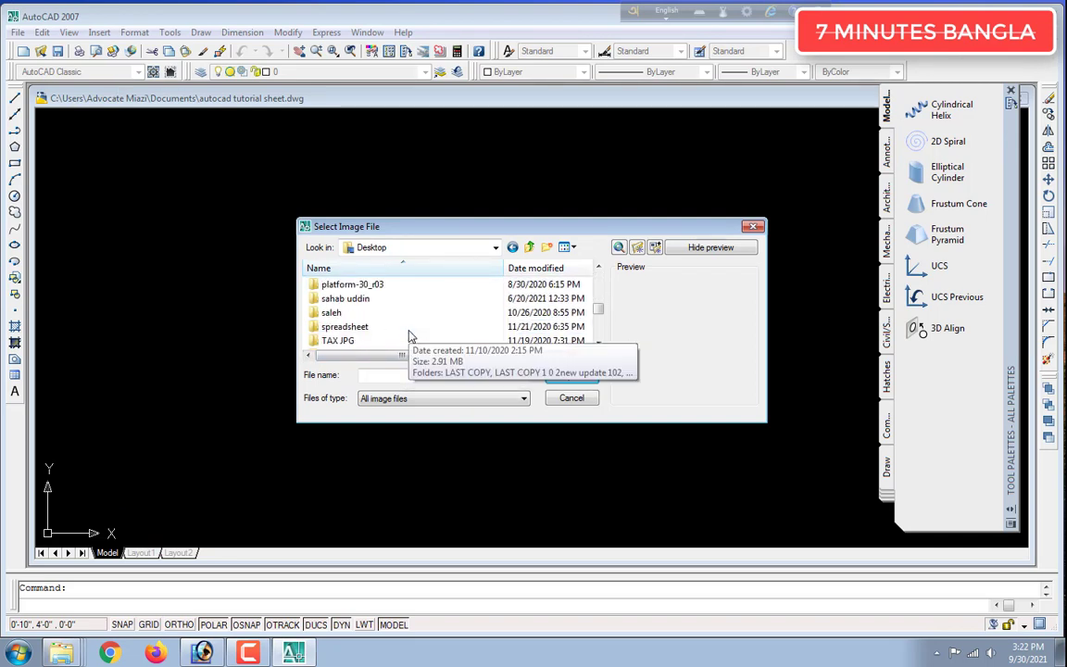
pyautogui.scroll(-5, 411, 335)
pyautogui.scroll(8, 411, 333)
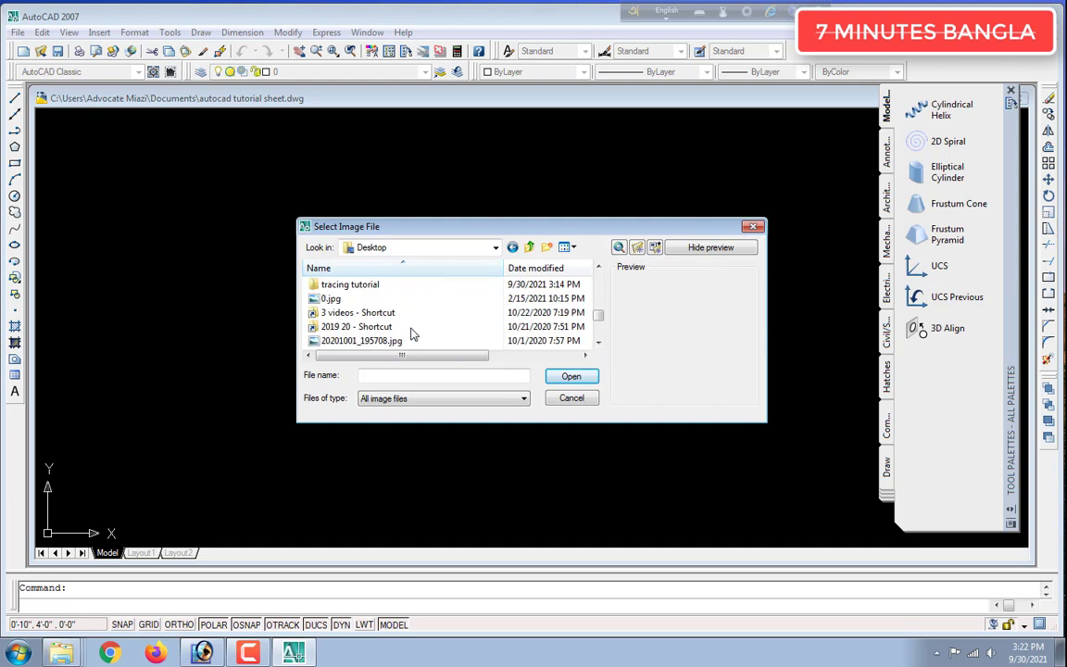
pyautogui.doubleClick(375, 328)
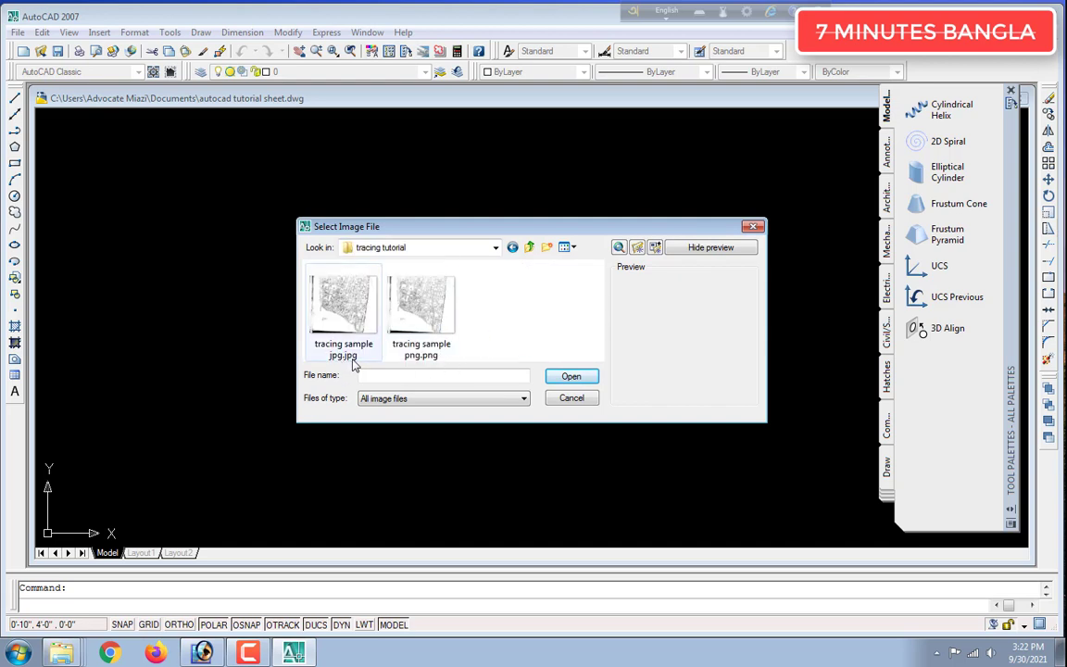
pyautogui.click(403, 310)
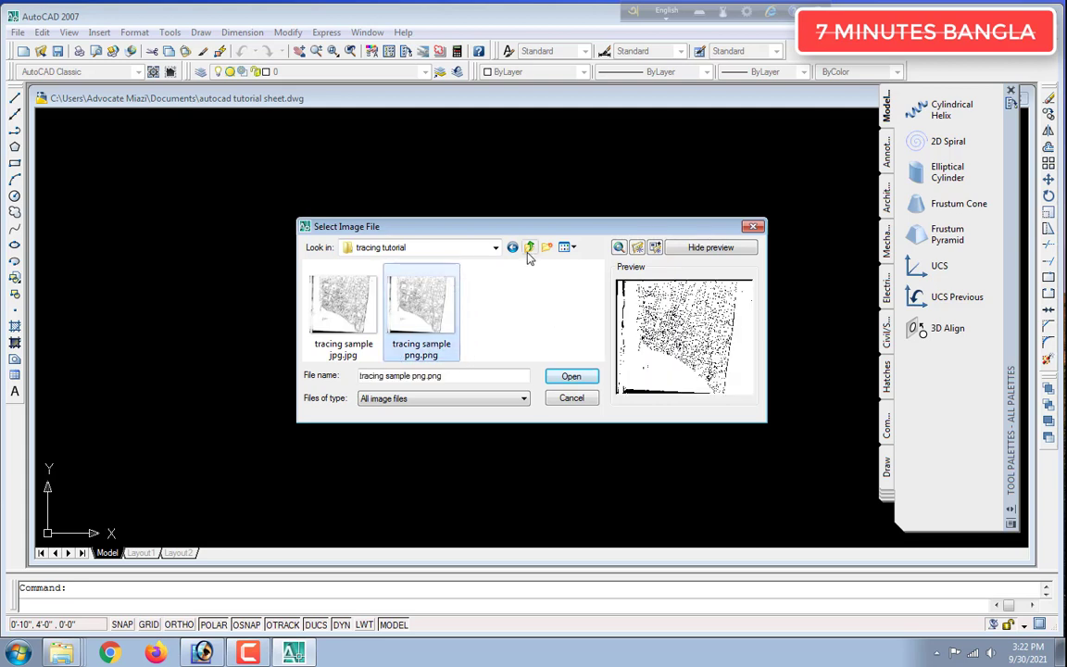
# Bring up the sonapur mouja folder and copy the selected bs3.jpg and cs.jpg files
pyautogui.rightClick(70, 637)
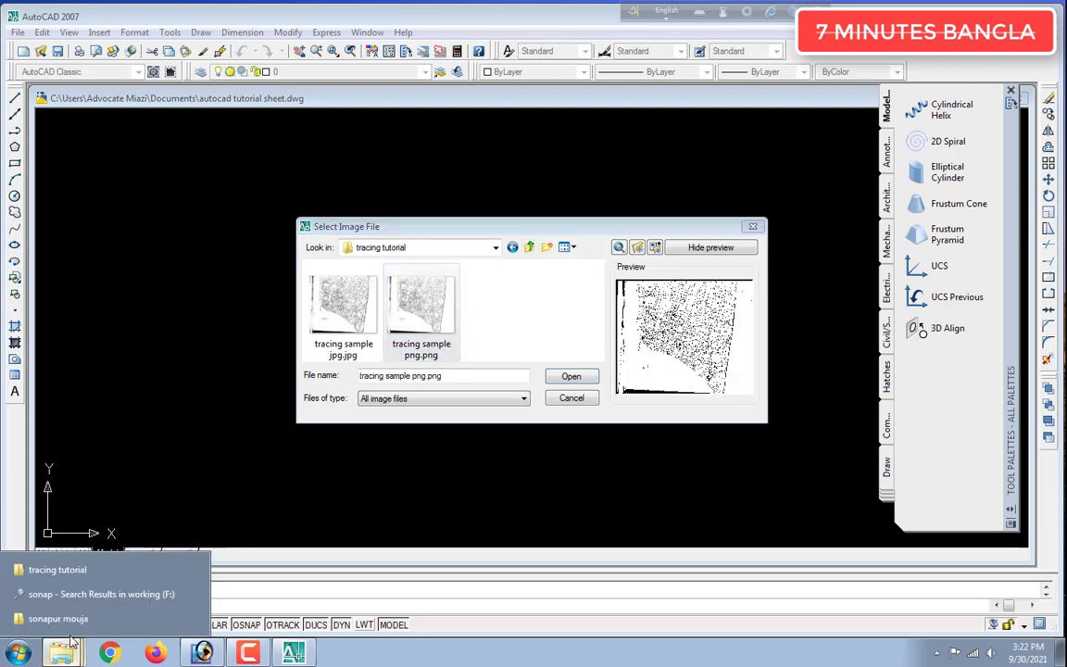
pyautogui.click(65, 618)
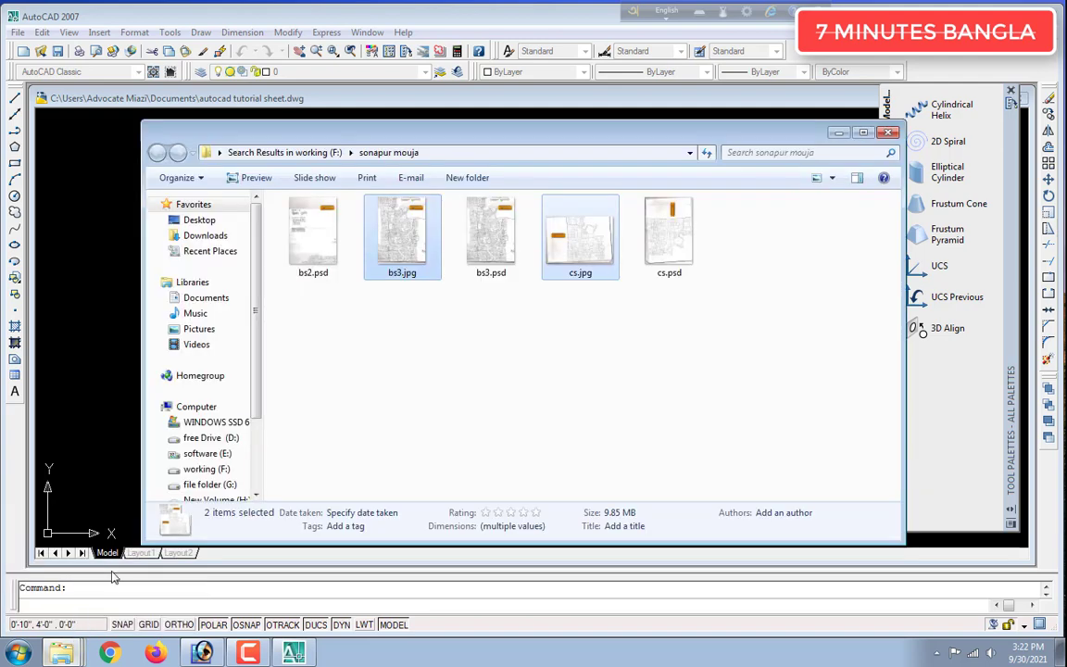
pyautogui.rightClick(574, 262)
pyautogui.click(600, 547)
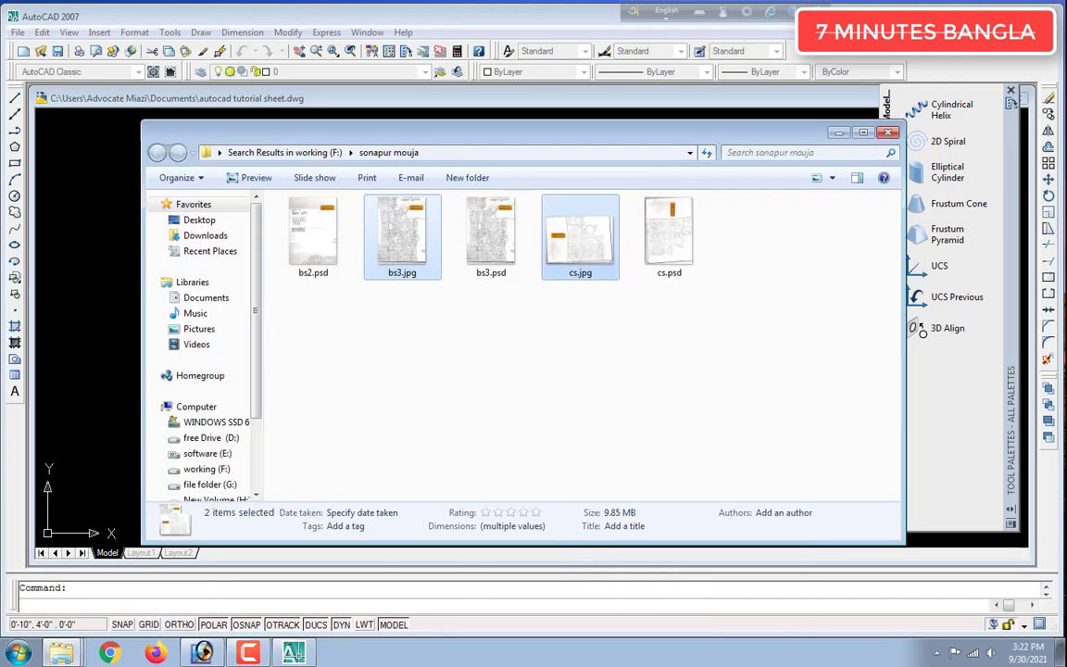
# Paste bs3.jpg and cs.jpg into the tracing tutorial folder and clear the folder windows to return to AutoCAD
pyautogui.click(62, 653)
pyautogui.click(100, 576)
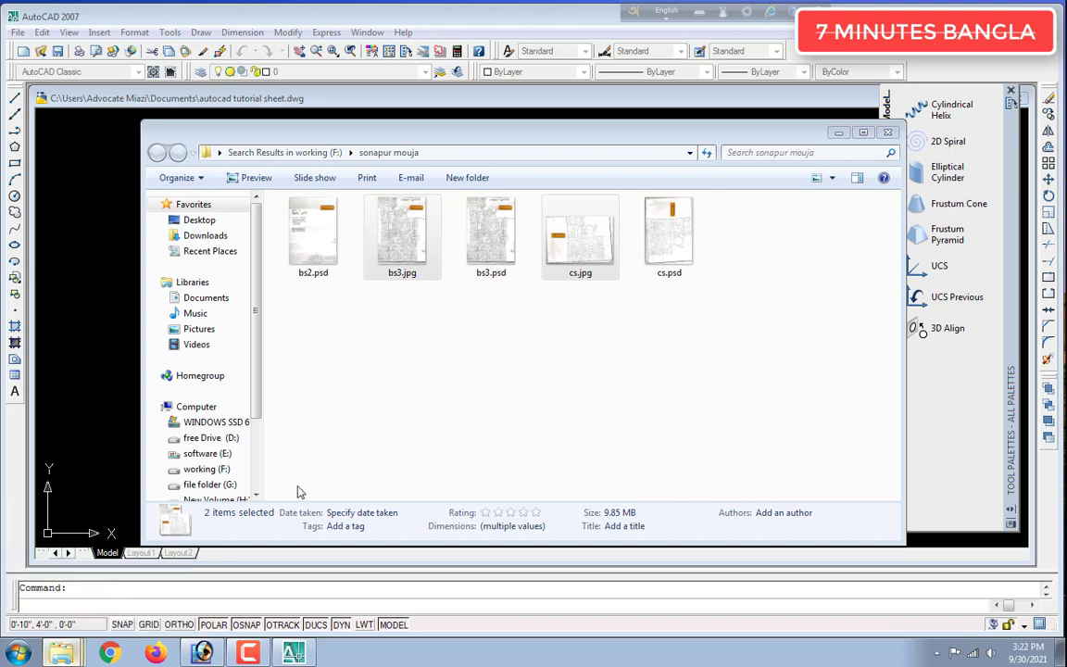
pyautogui.rightClick(440, 374)
pyautogui.click(457, 474)
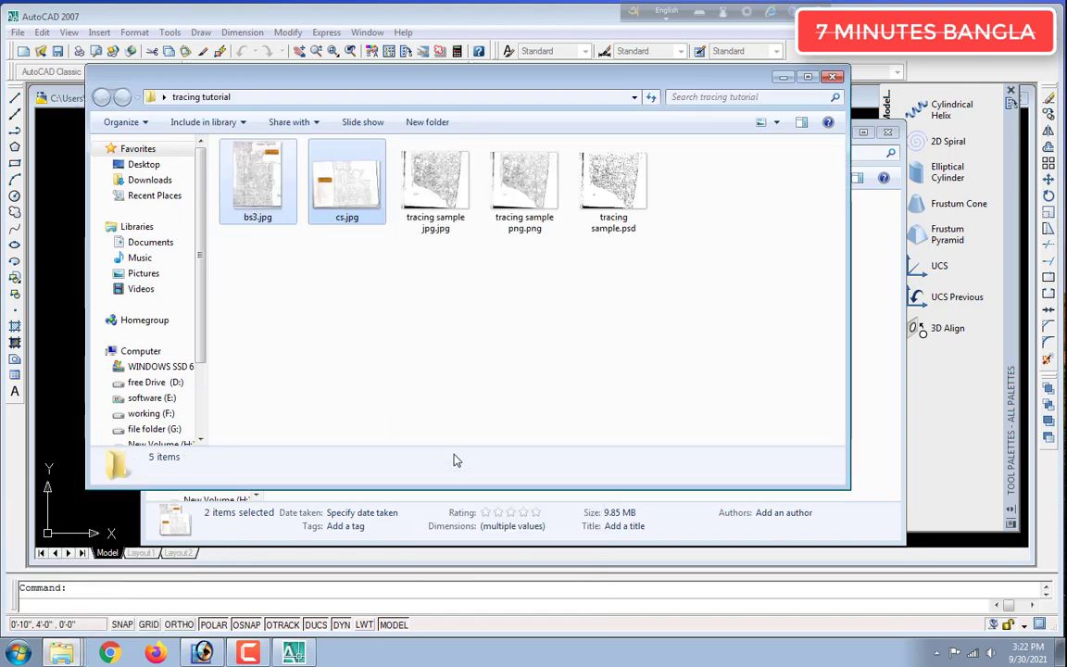
pyautogui.click(468, 4)
pyautogui.click(831, 76)
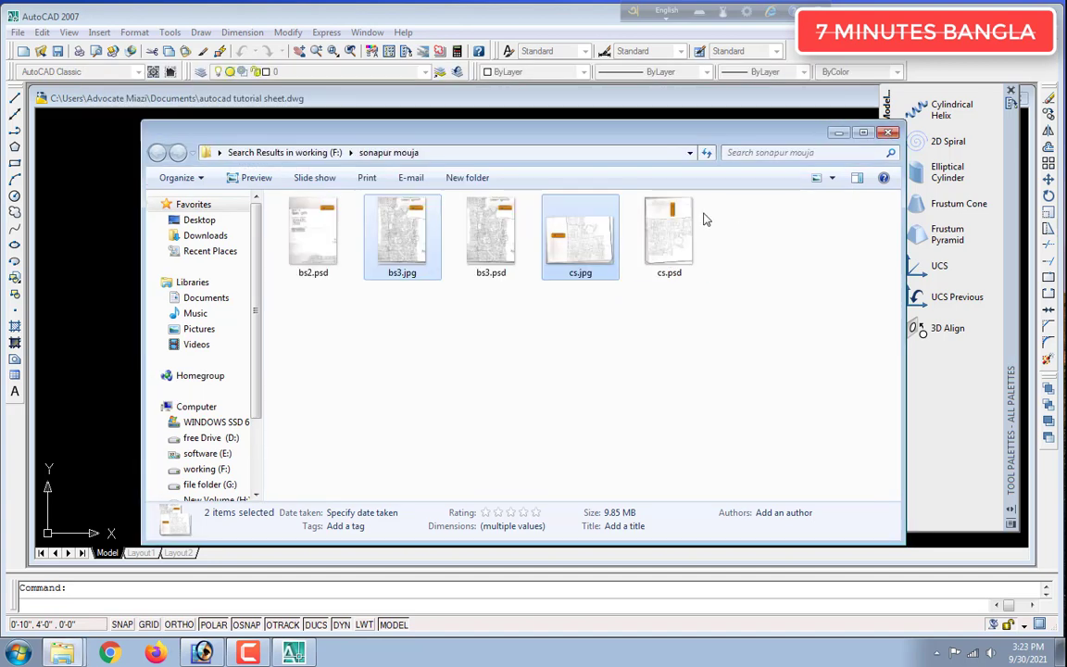
pyautogui.click(705, 152)
pyautogui.click(801, 116)
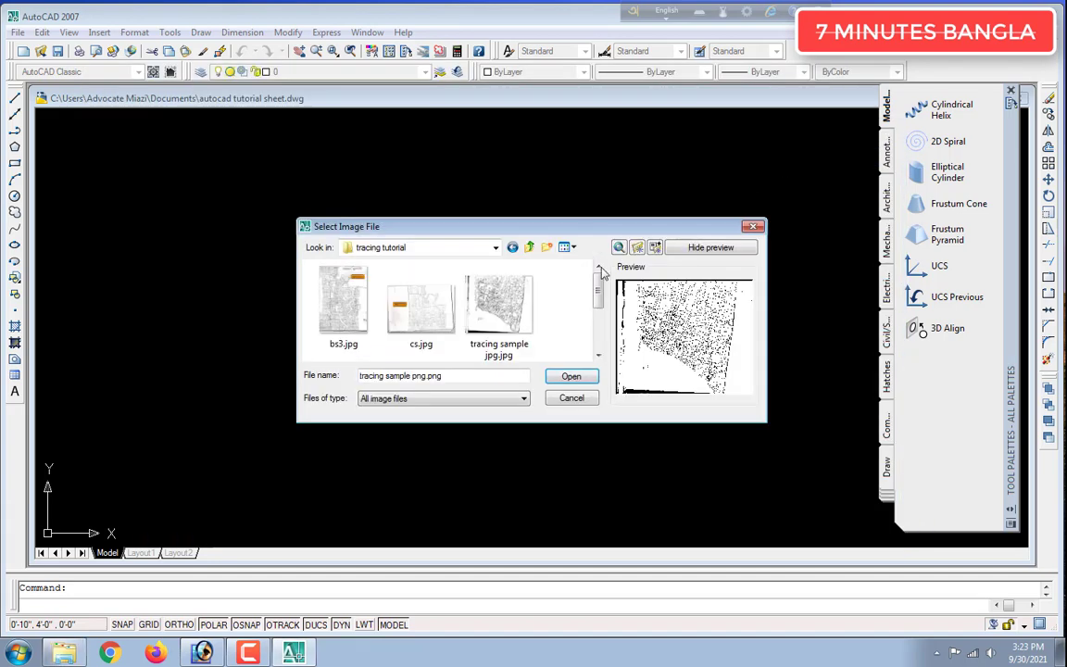
# Select cs.jpg from the tracing tutorial folder as the image to attach and give it a fixed scale of 3960
pyautogui.click(407, 308)
pyautogui.click(375, 325)
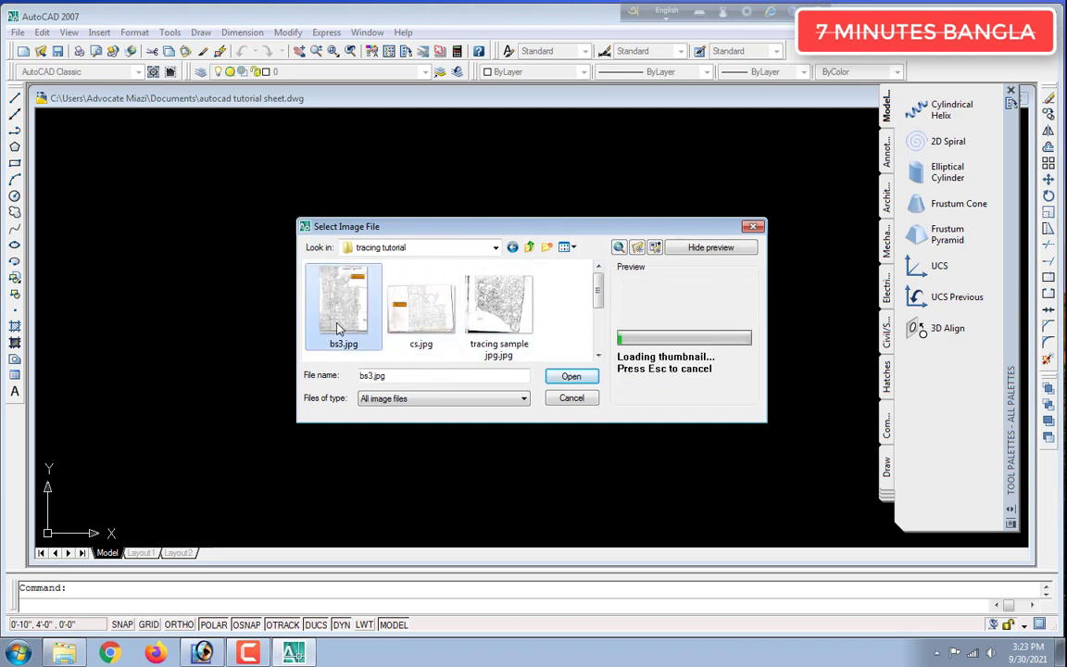
pyautogui.click(418, 325)
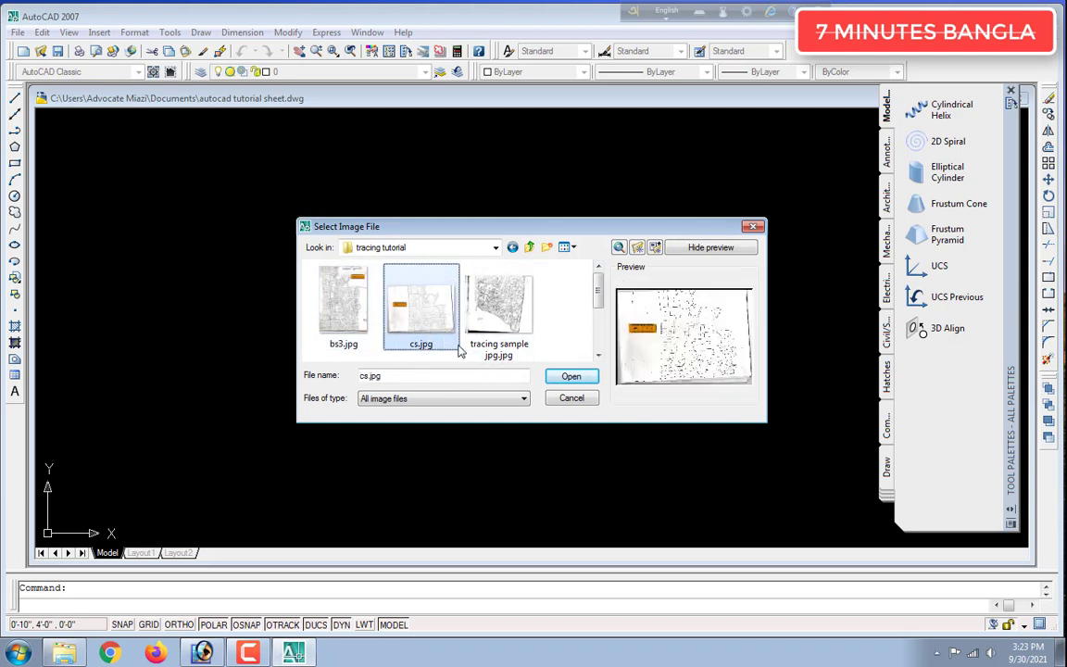
pyautogui.click(572, 377)
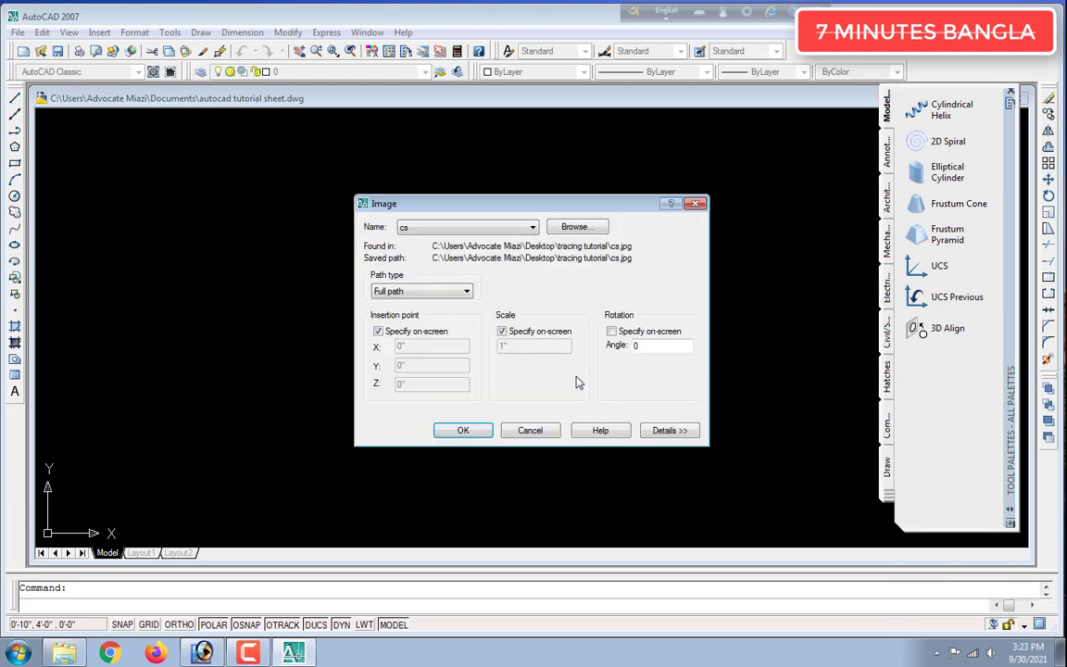
pyautogui.click(511, 333)
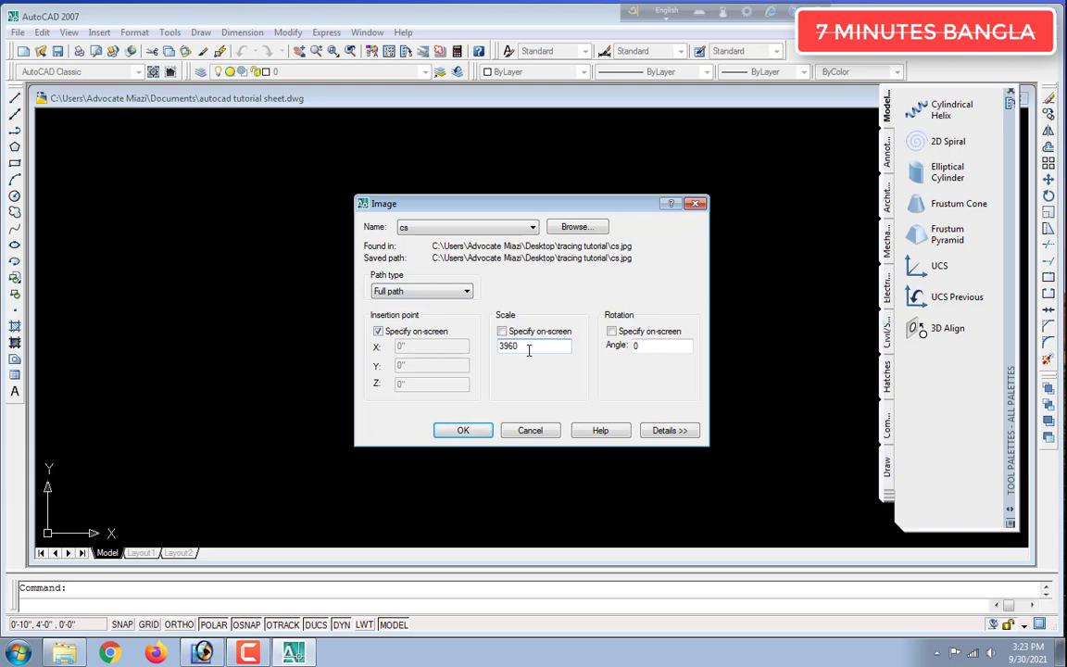
pyautogui.moveTo(530, 346); pyautogui.dragTo(493, 346)
# Start WhatsApp from the desktop, retry its phone connection and minimize its window
pyautogui.click(1028, 652)
pyautogui.click(1059, 652)
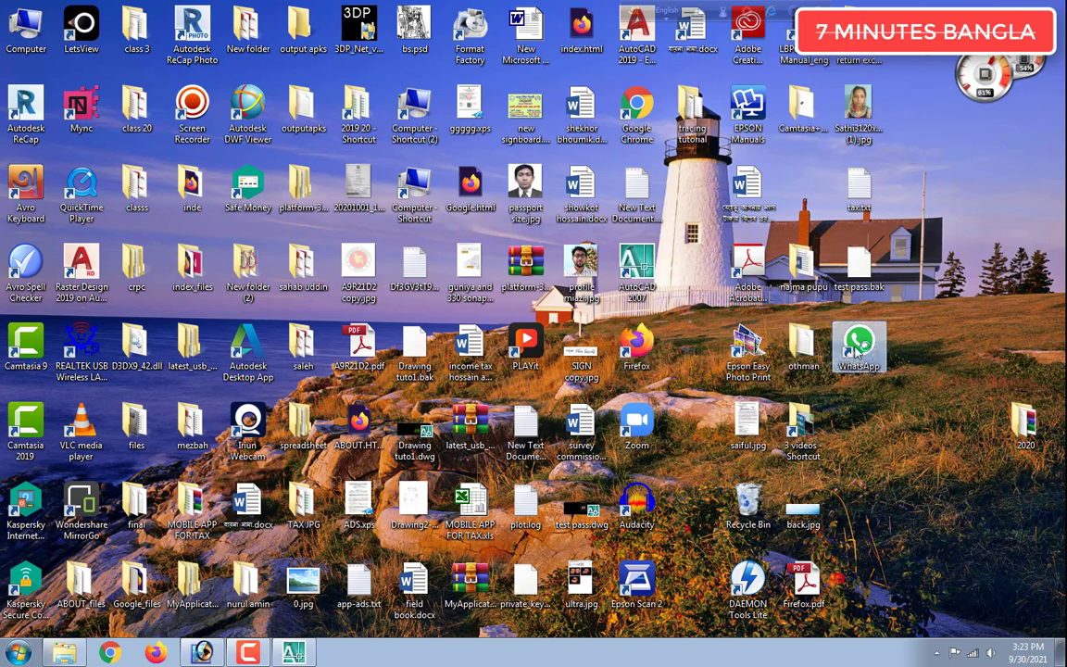
pyautogui.doubleClick(859, 344)
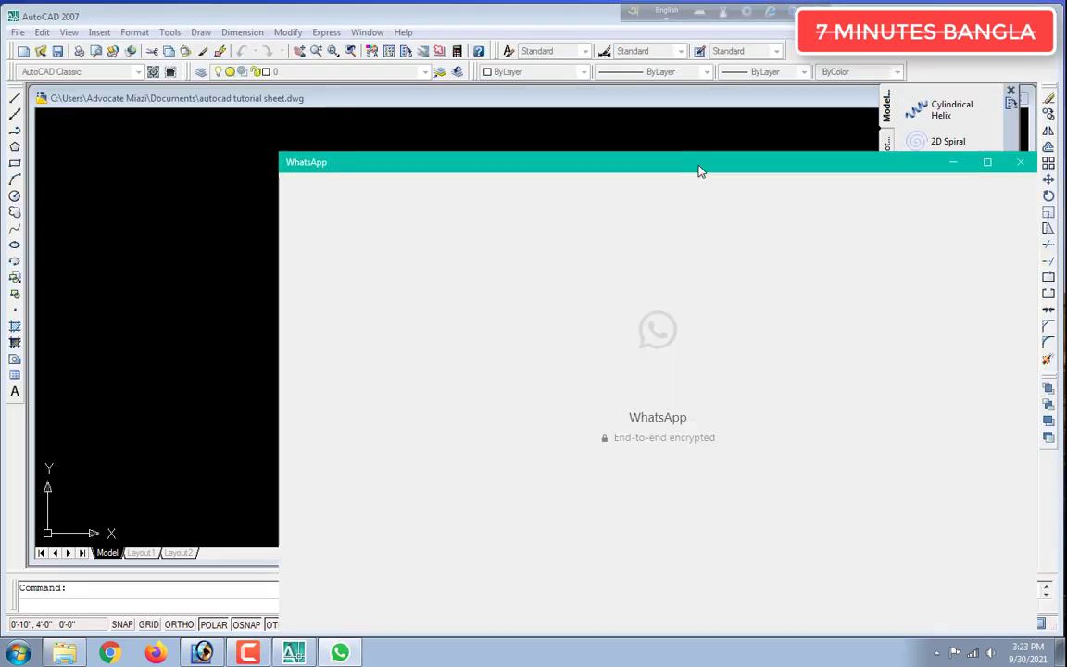
pyautogui.moveTo(695, 162); pyautogui.dragTo(514, 119)
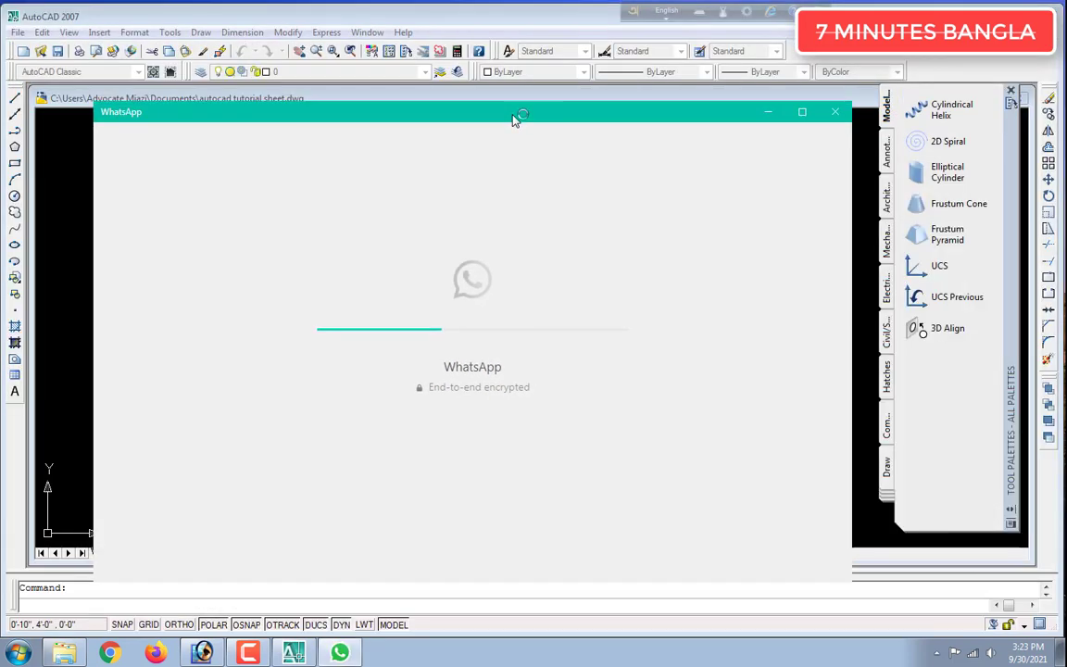
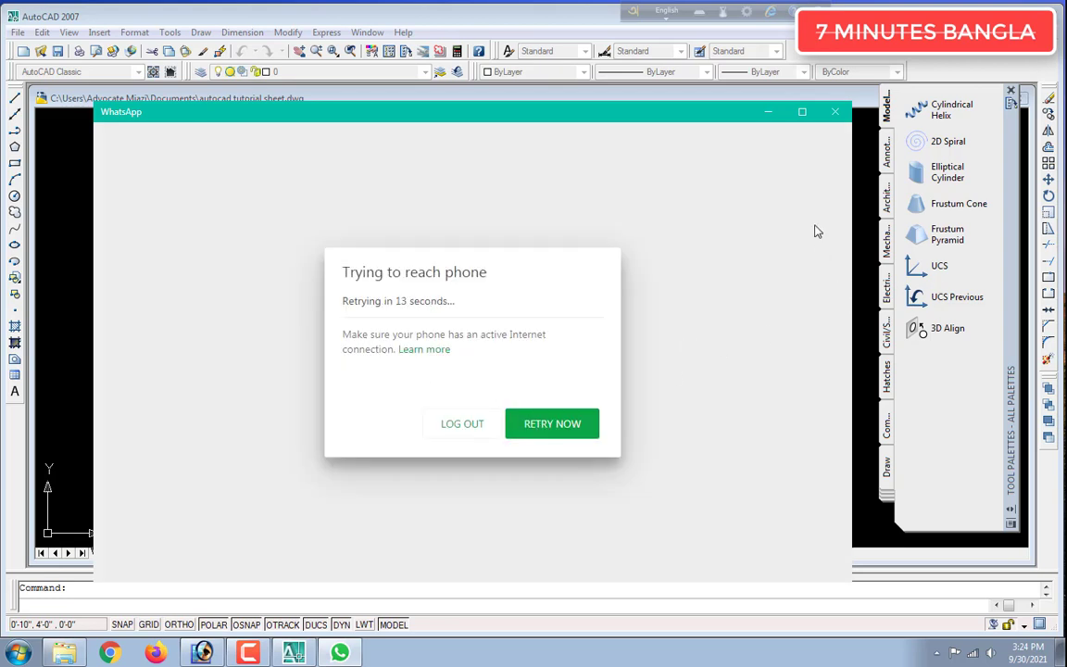
pyautogui.click(556, 428)
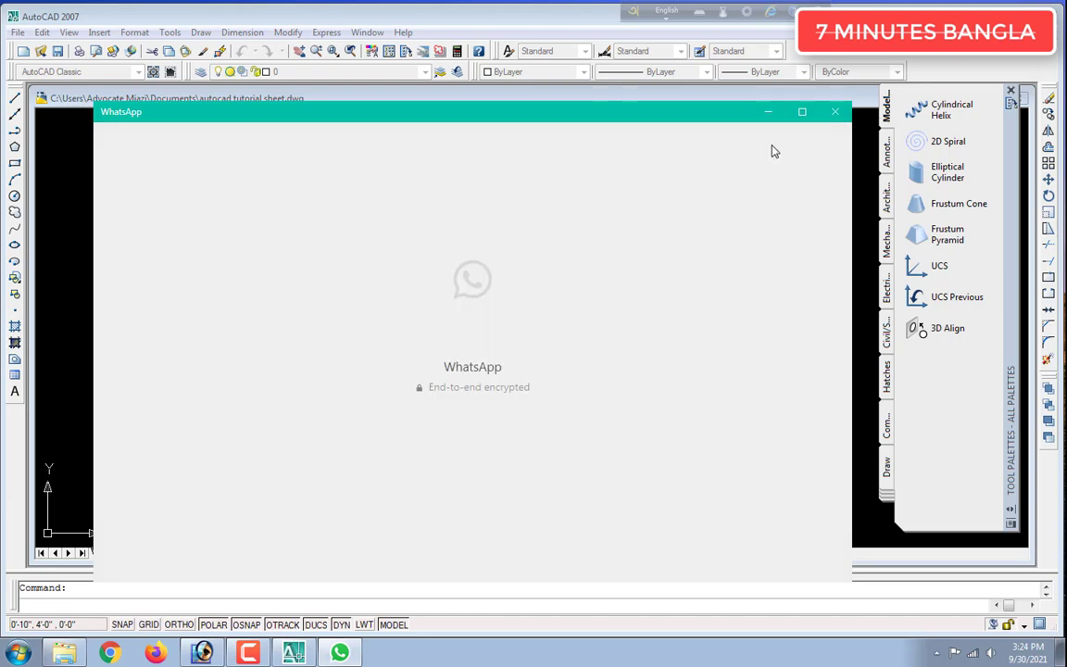
pyautogui.click(767, 111)
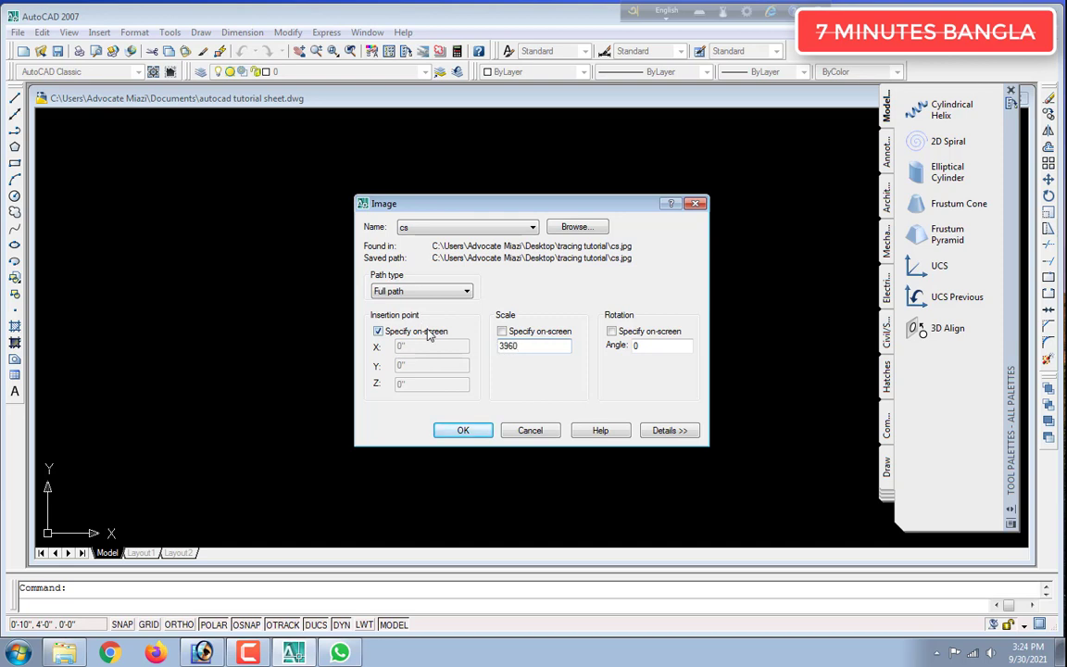
# Accept the image settings and place the cs image at an insertion point picked near the drawing origin
pyautogui.press('Return')
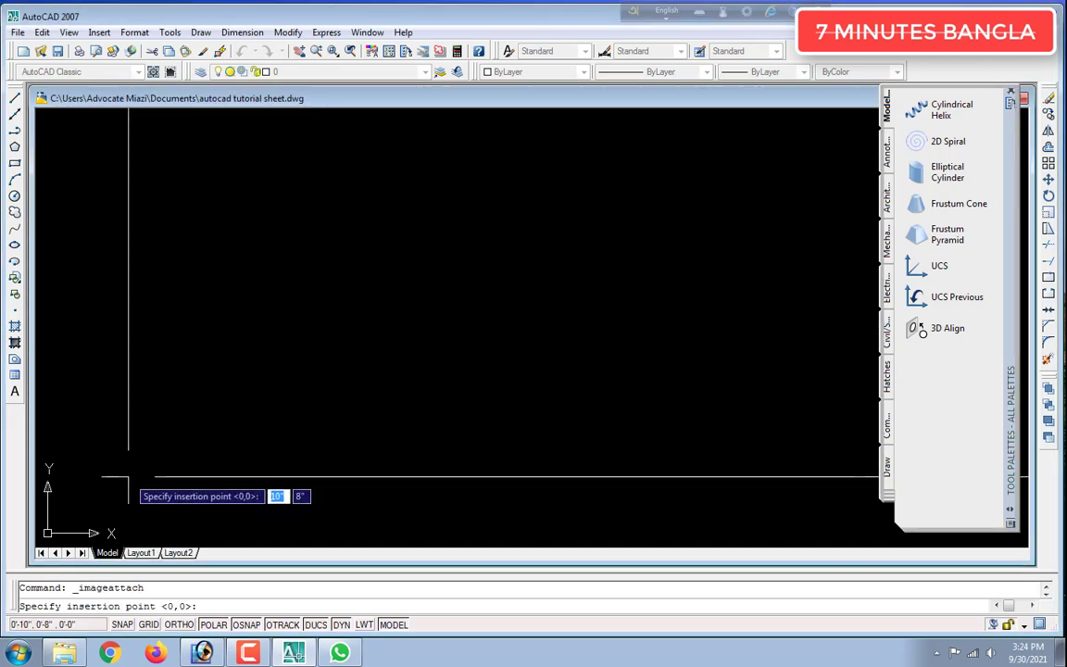
pyautogui.scroll(-5, 148, 474)
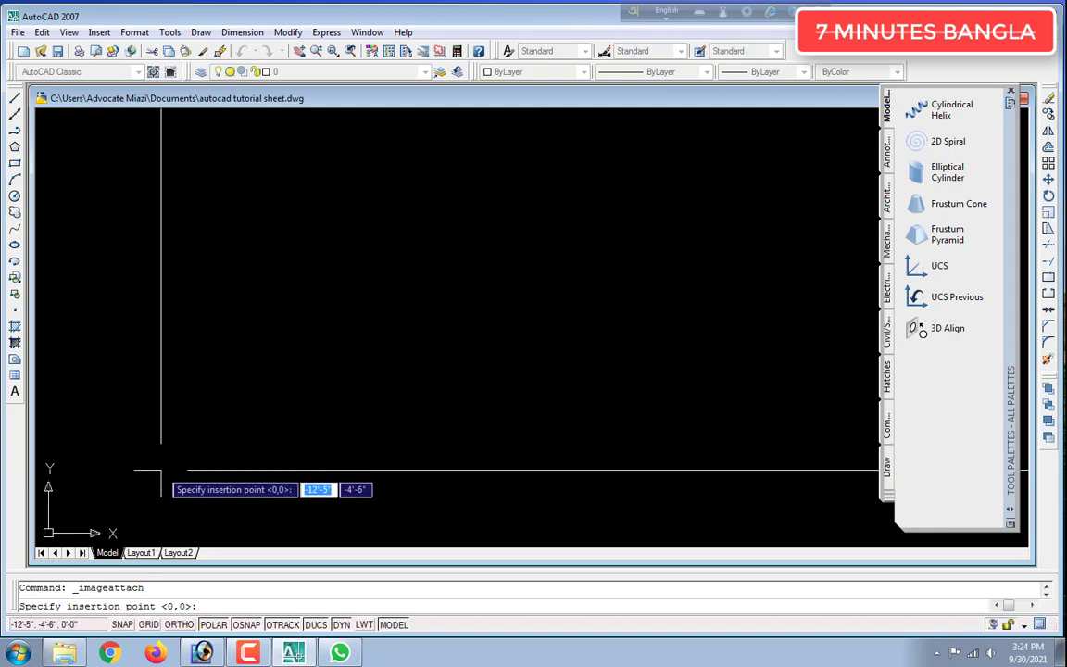
pyautogui.click(224, 468)
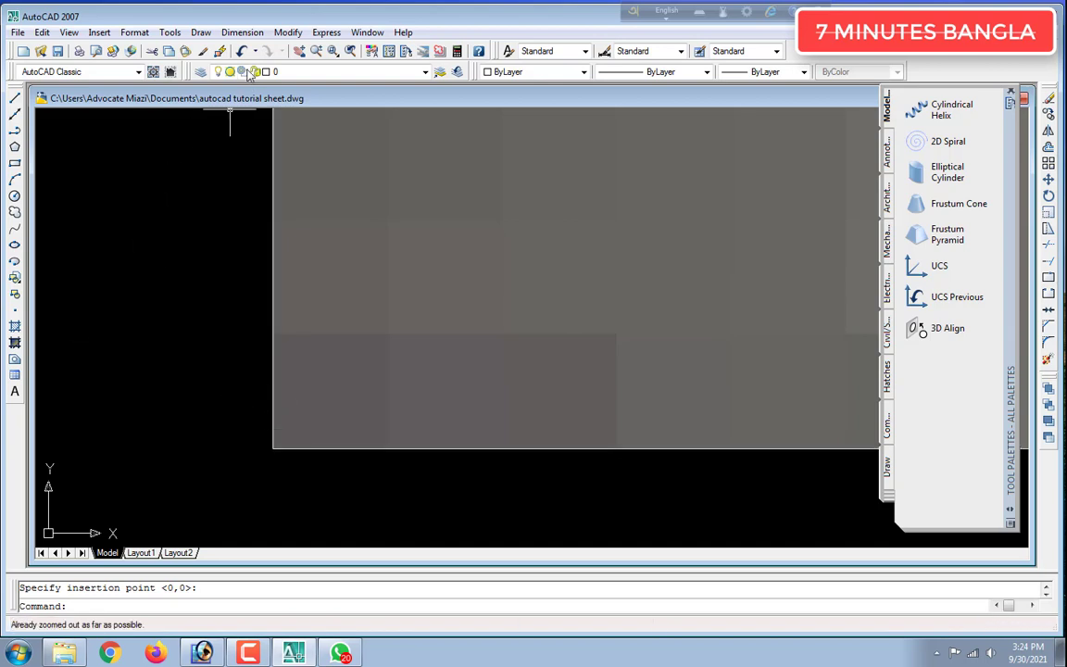
# Try to zoom out from the lower-left corner of the inserted cs image using a zoom window
pyautogui.click(335, 57)
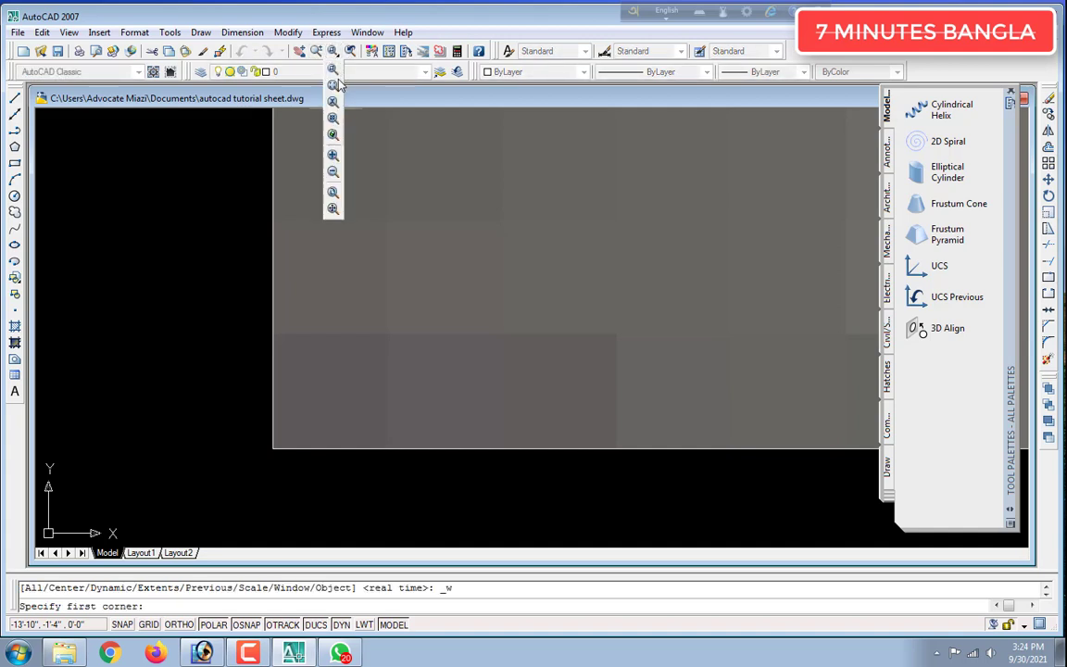
pyautogui.click(338, 173)
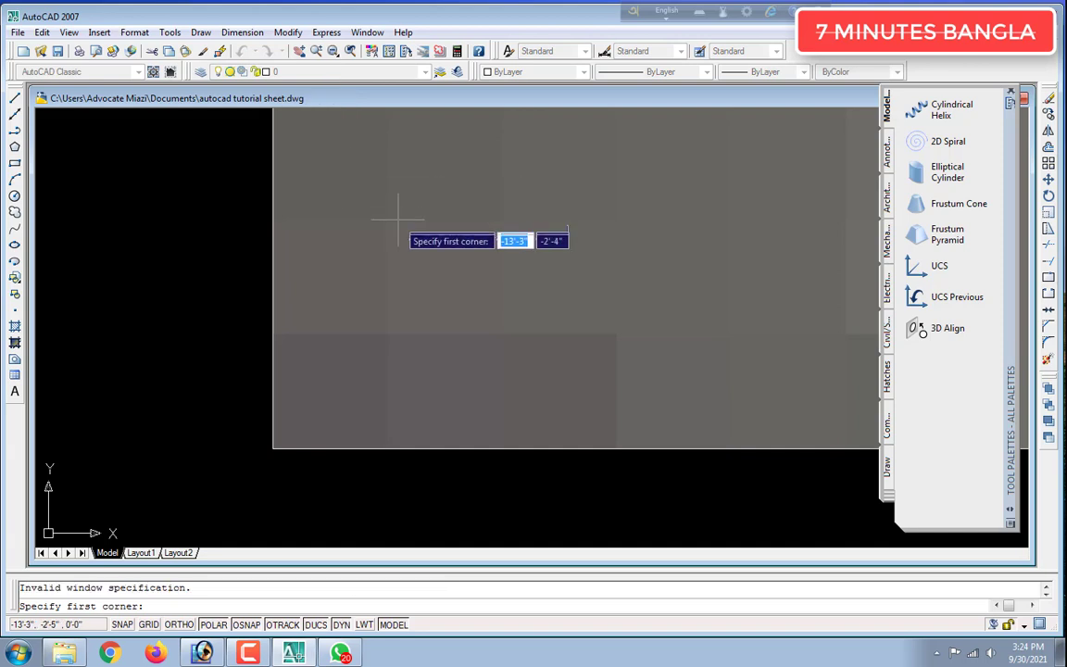
pyautogui.scroll(-3, 310, 234)
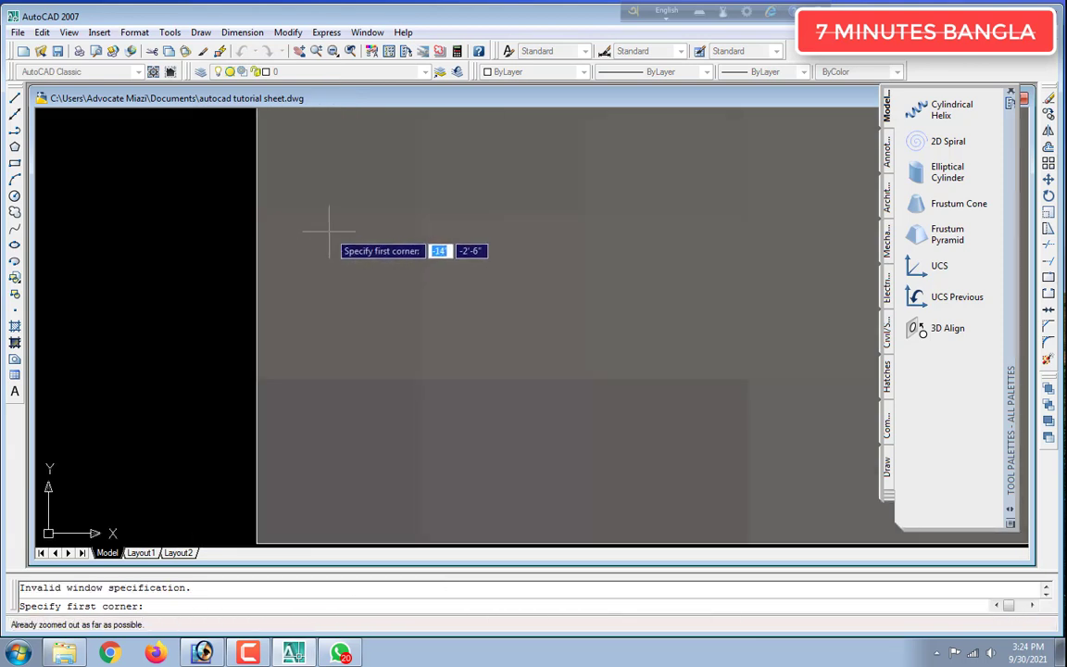
pyautogui.press('alt')
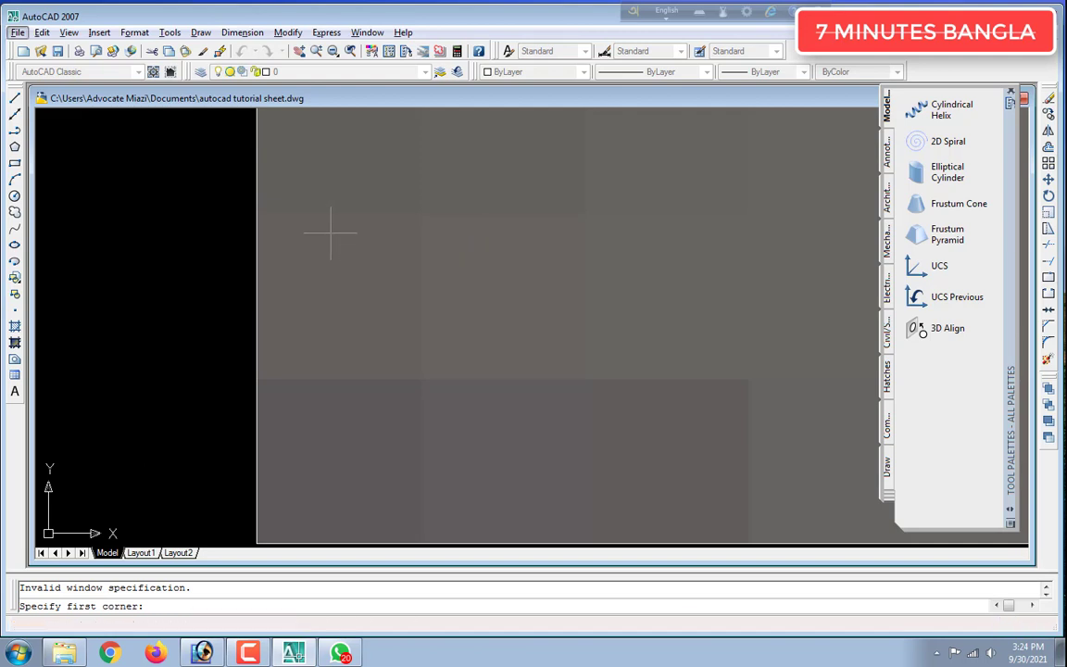
pyautogui.click(236, 239)
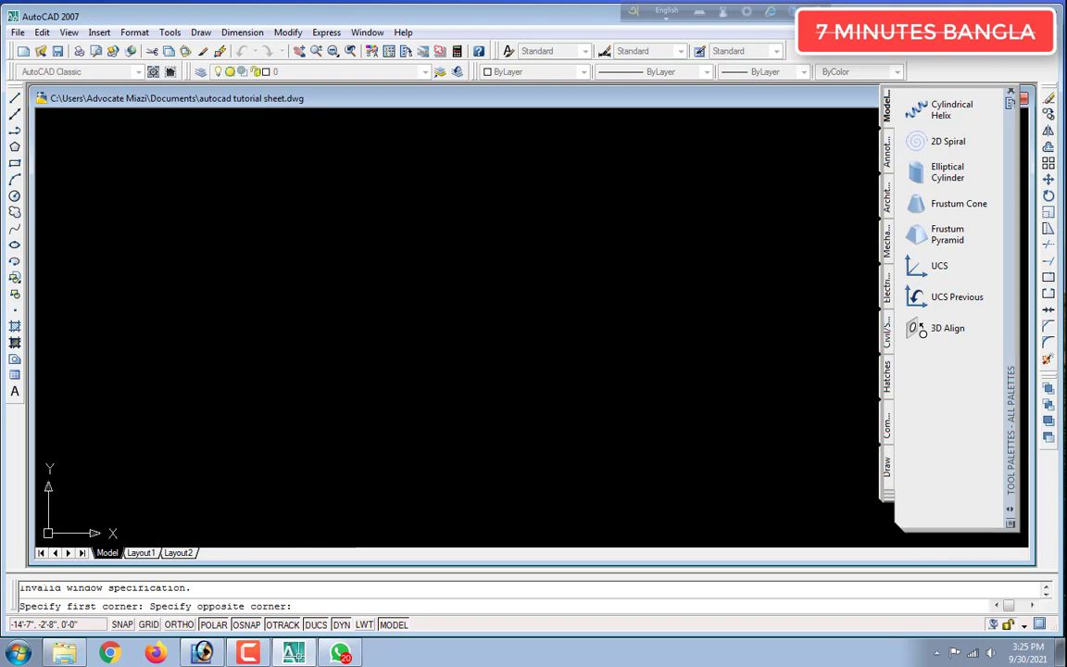
pyautogui.scroll(-1, 337, 251)
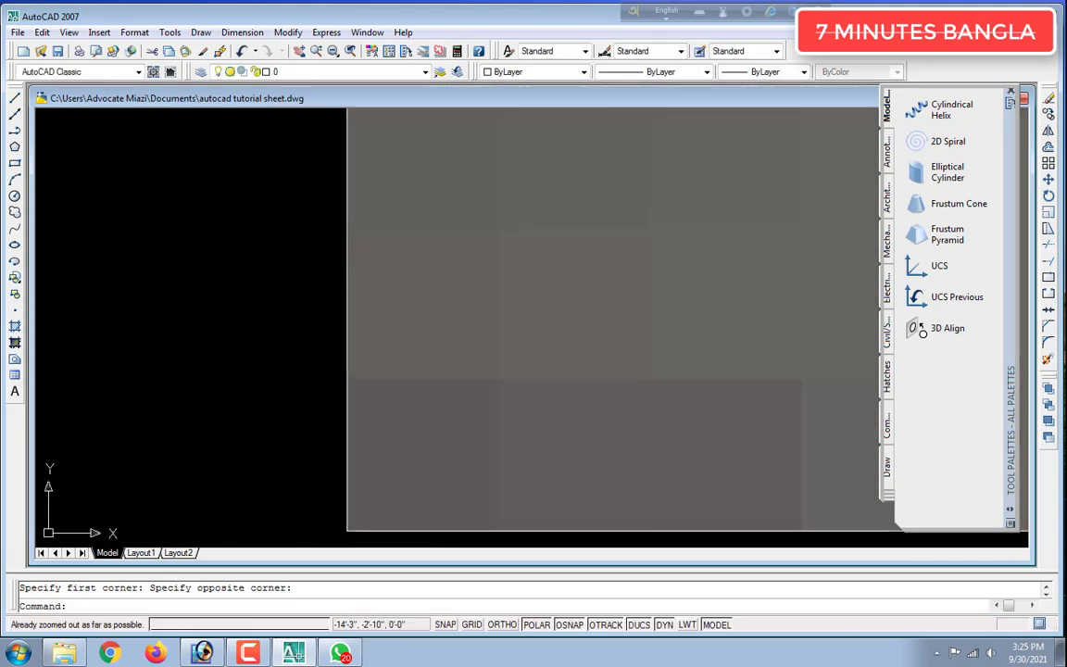
pyautogui.scroll(1, 371, 280)
pyautogui.scroll(-1, 371, 280)
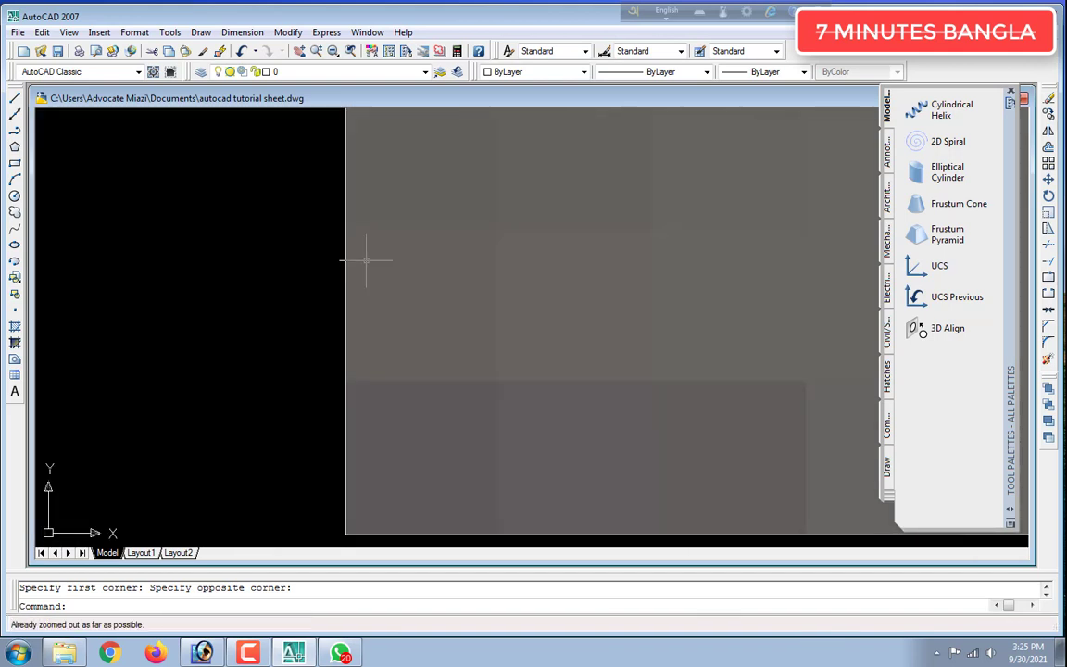
# Zoom out repeatedly by a factor of .5x until the whole cs image fits in the drawing view
pyautogui.click(333, 52)
pyautogui.click(336, 53)
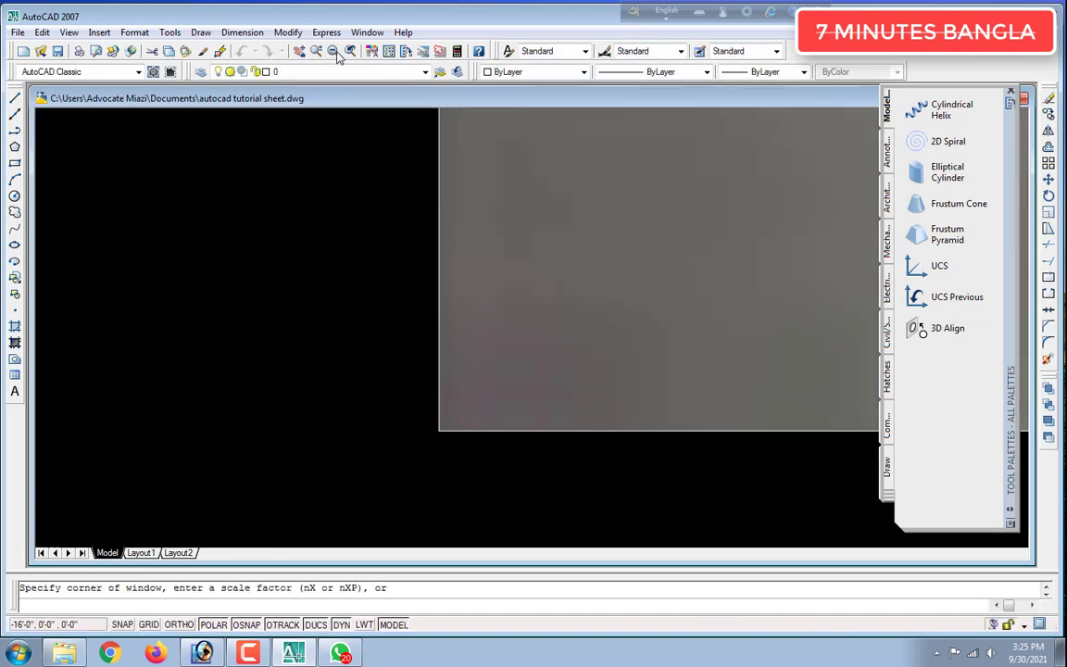
pyautogui.click(337, 53)
pyautogui.click(337, 53)
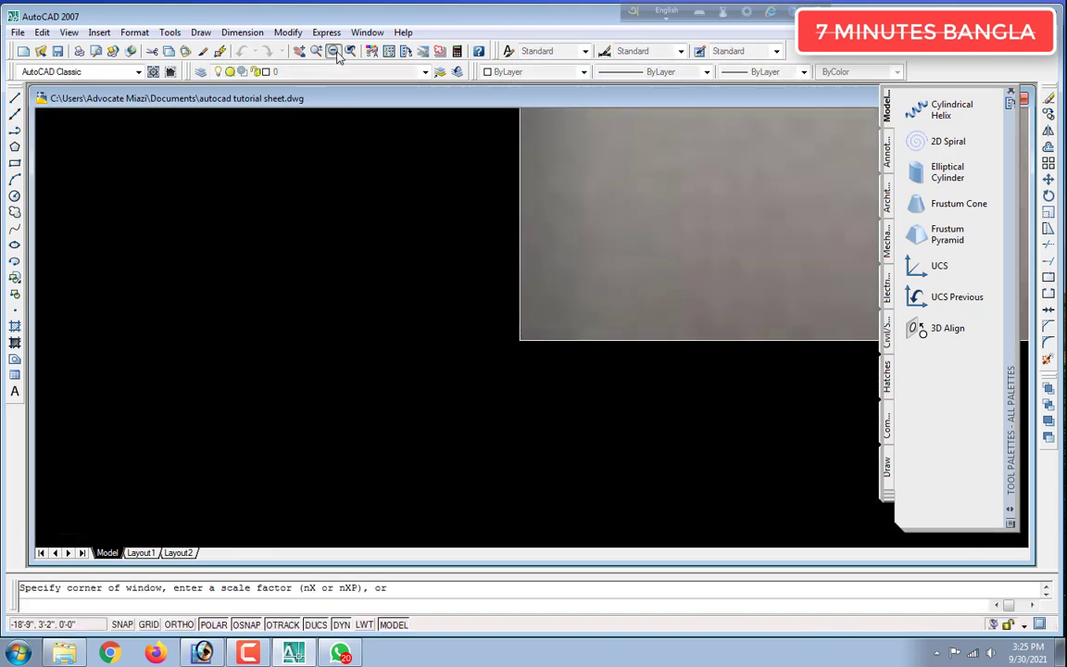
pyautogui.click(337, 53)
pyautogui.click(337, 53)
pyautogui.click(337, 53)
pyautogui.click(337, 53)
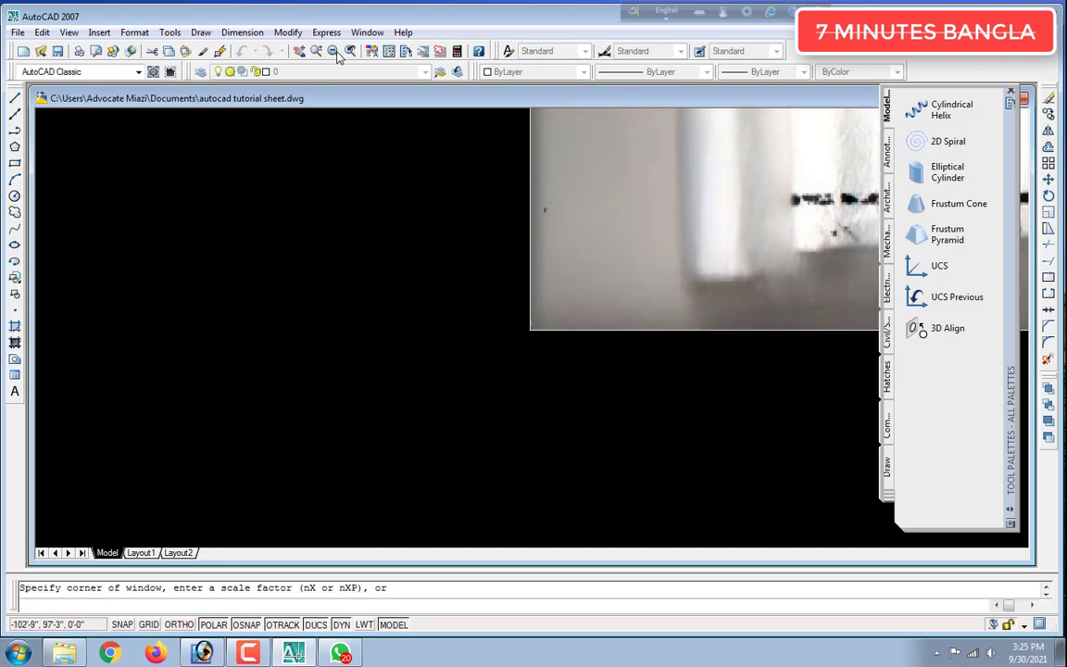
pyautogui.click(337, 52)
pyautogui.click(337, 53)
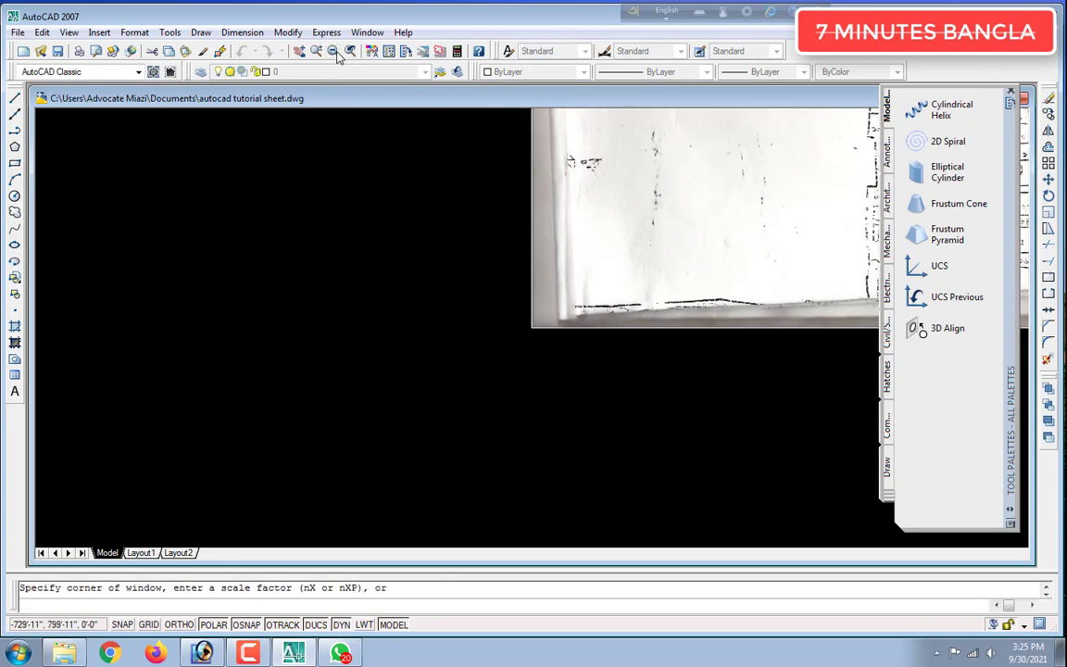
pyautogui.click(337, 52)
pyautogui.click(337, 52)
pyautogui.click(337, 53)
pyautogui.click(337, 53)
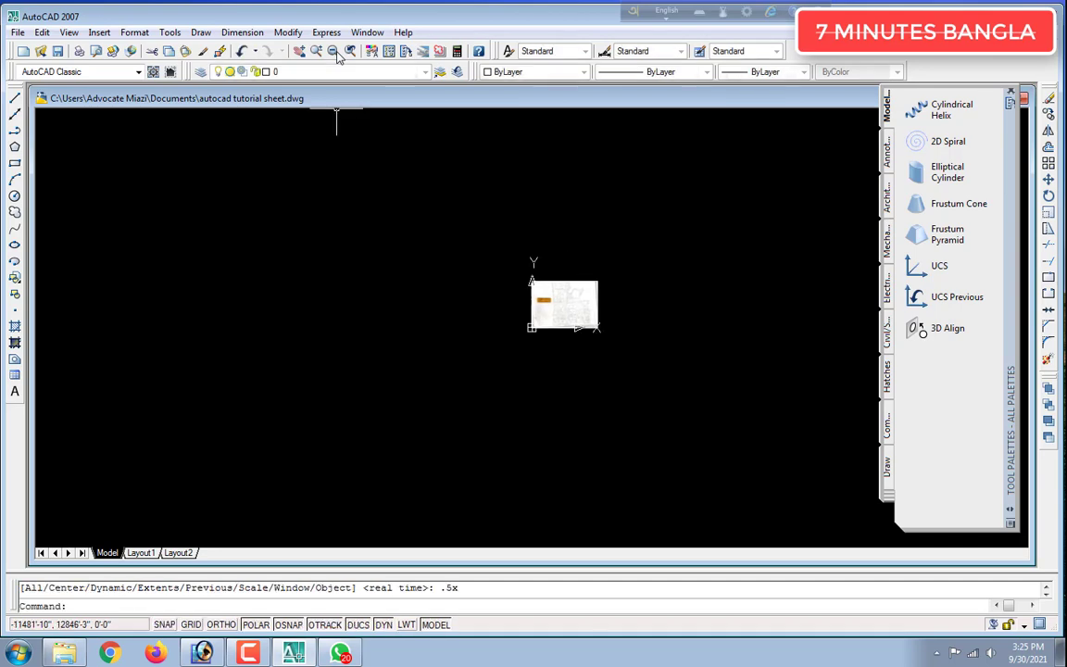
# Examine the inserted cs map sheet, its plot lines and scale ruler at close and full-sheet zoom
pyautogui.scroll(8, 580, 295)
pyautogui.scroll(-9, 576, 267)
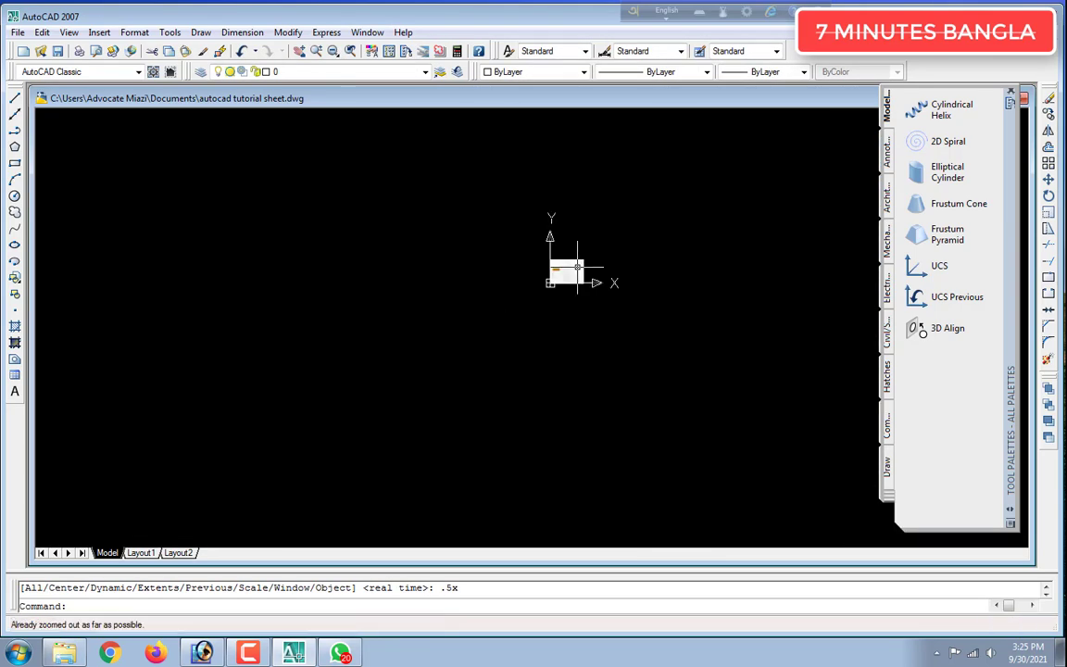
pyautogui.scroll(4, 575, 267)
pyautogui.scroll(2, 575, 266)
pyautogui.scroll(-4, 574, 264)
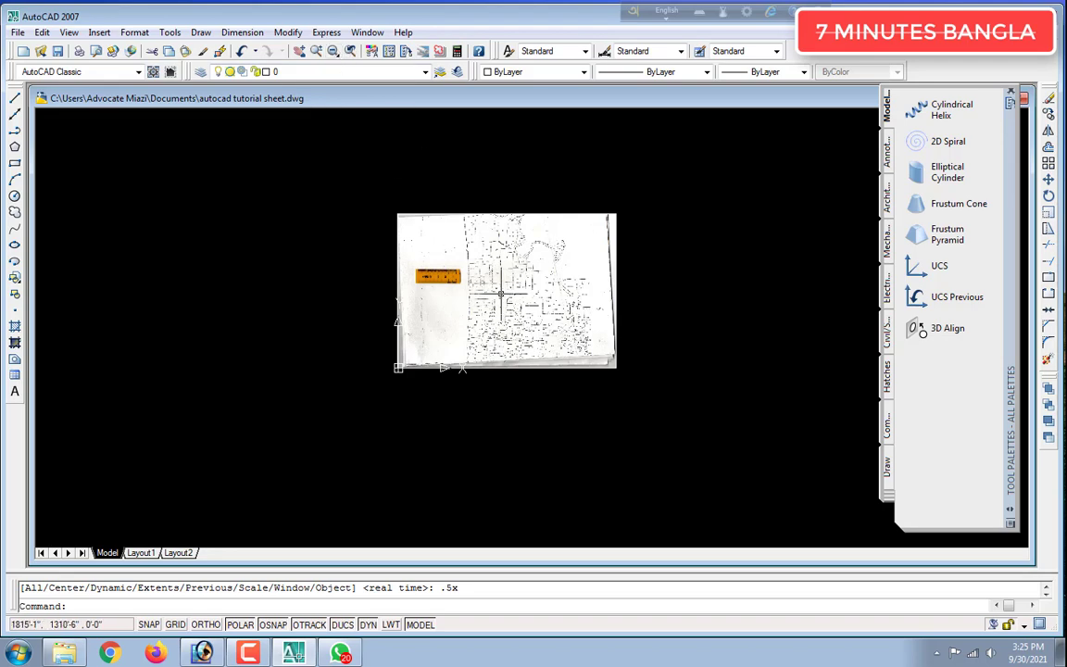
pyautogui.scroll(1, 500, 295)
pyautogui.scroll(-4, 501, 292)
pyautogui.scroll(5, 501, 289)
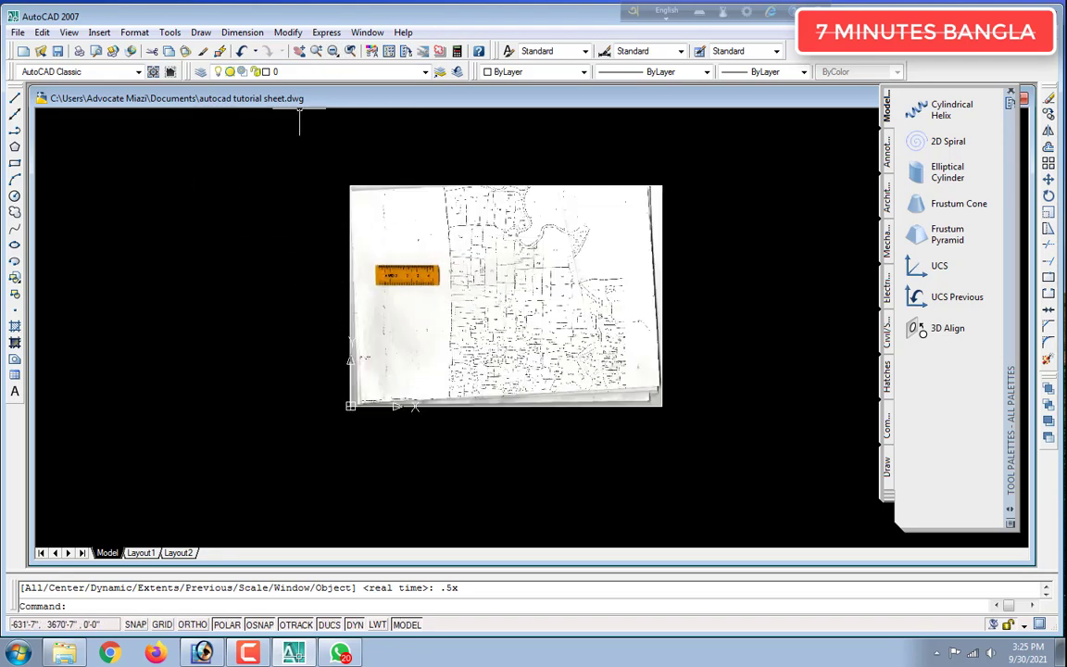
# Attach the bs3.jpg map sheet at scale 3960 and place it just to the right of the cs sheet
pyautogui.click(92, 32)
pyautogui.click(130, 93)
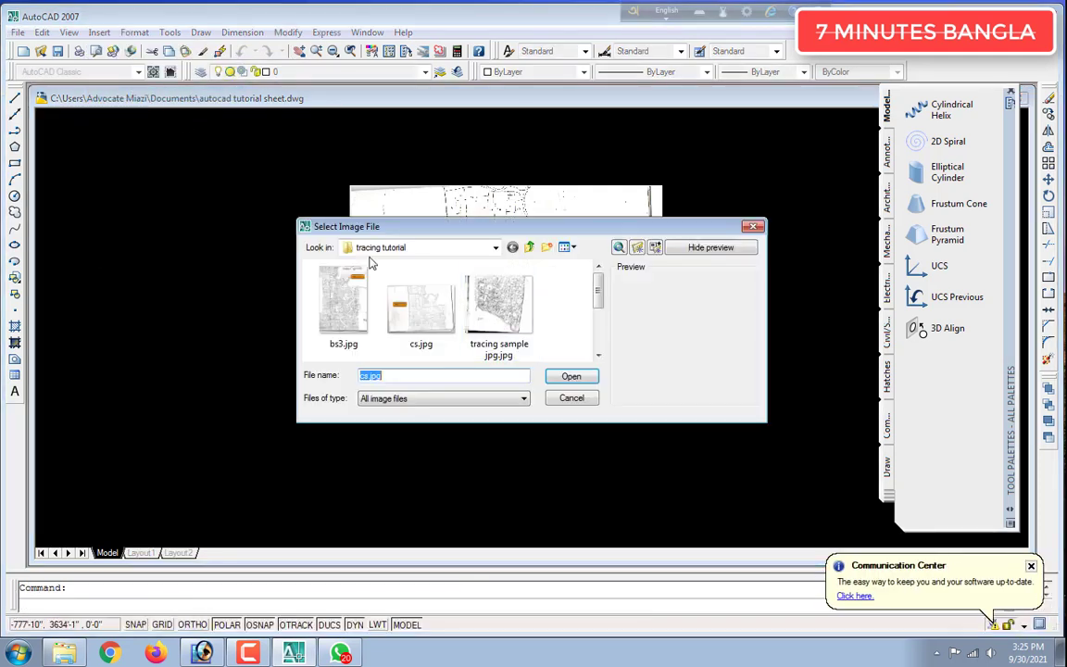
pyautogui.click(343, 306)
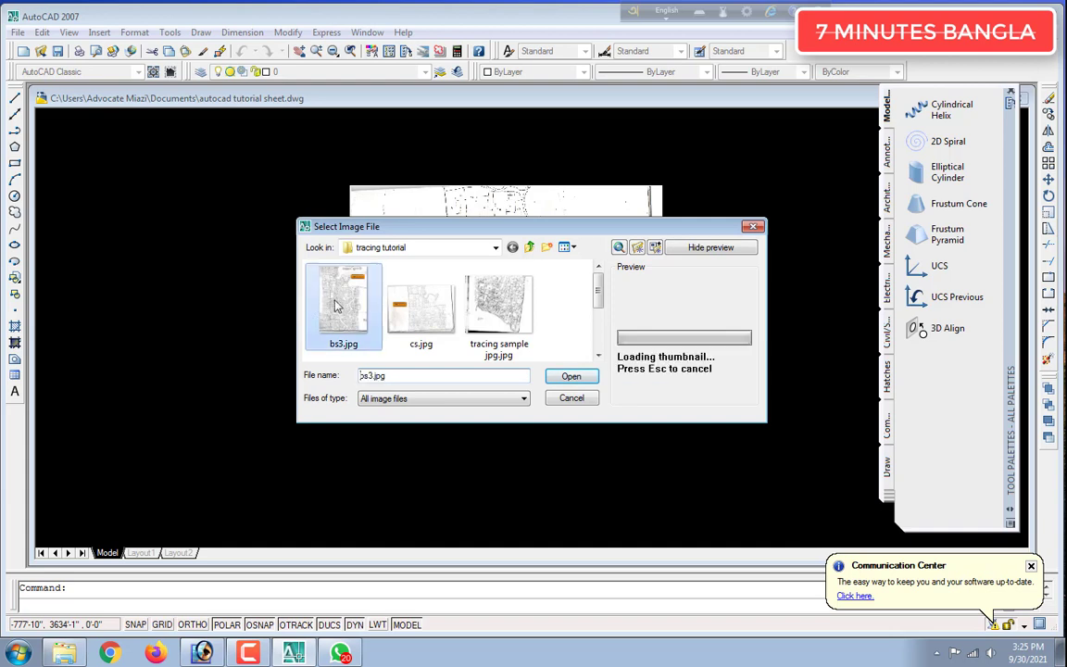
pyautogui.click(571, 377)
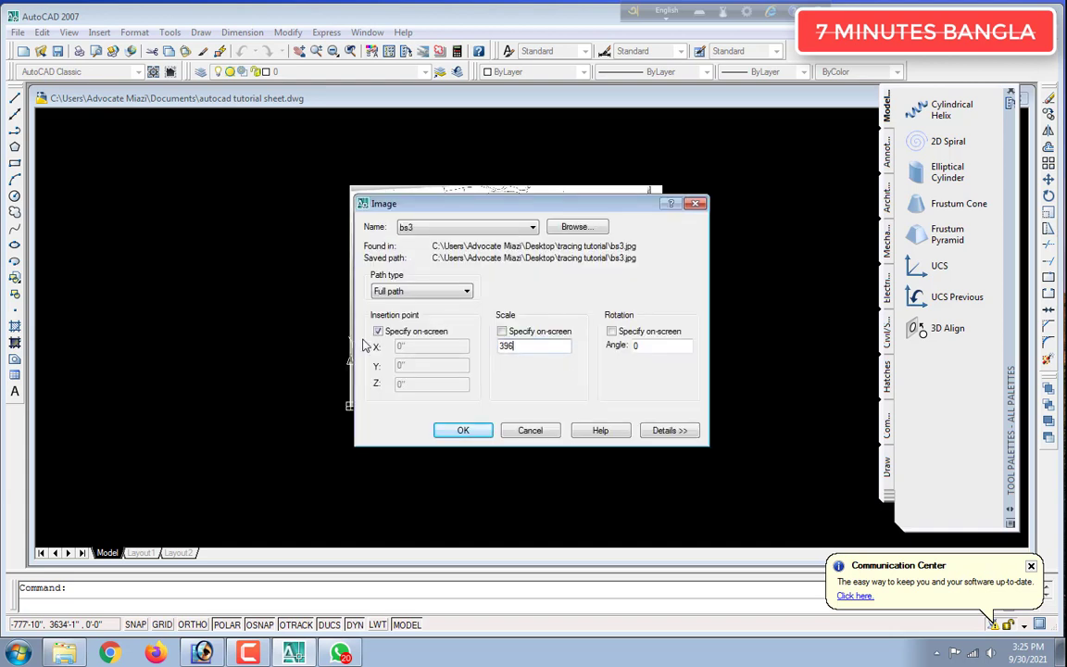
pyautogui.click(463, 431)
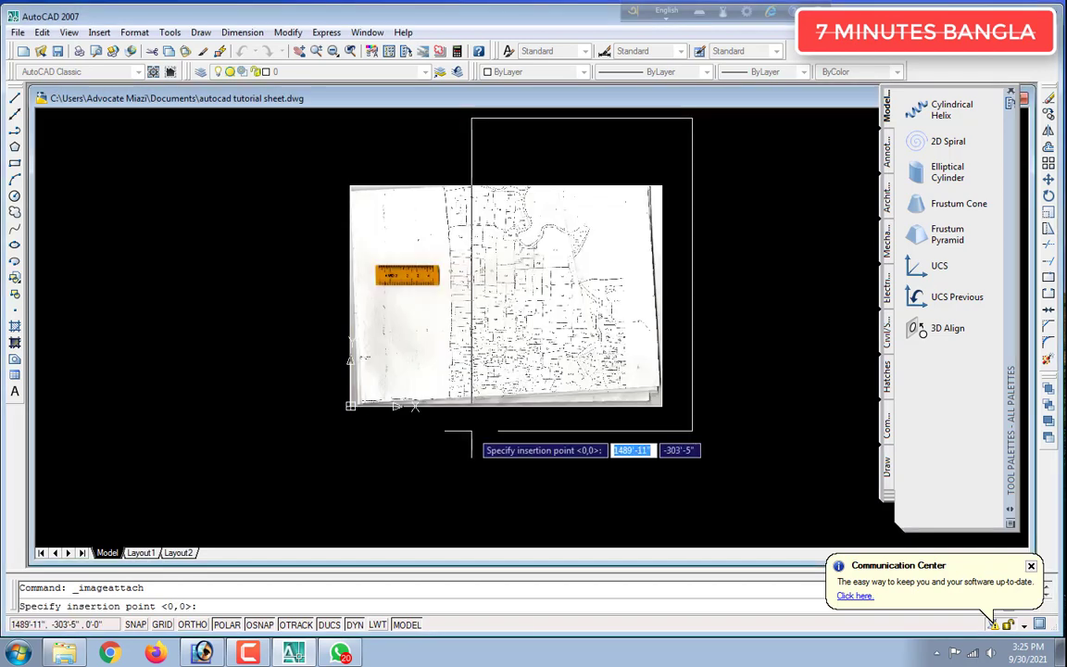
pyautogui.click(682, 435)
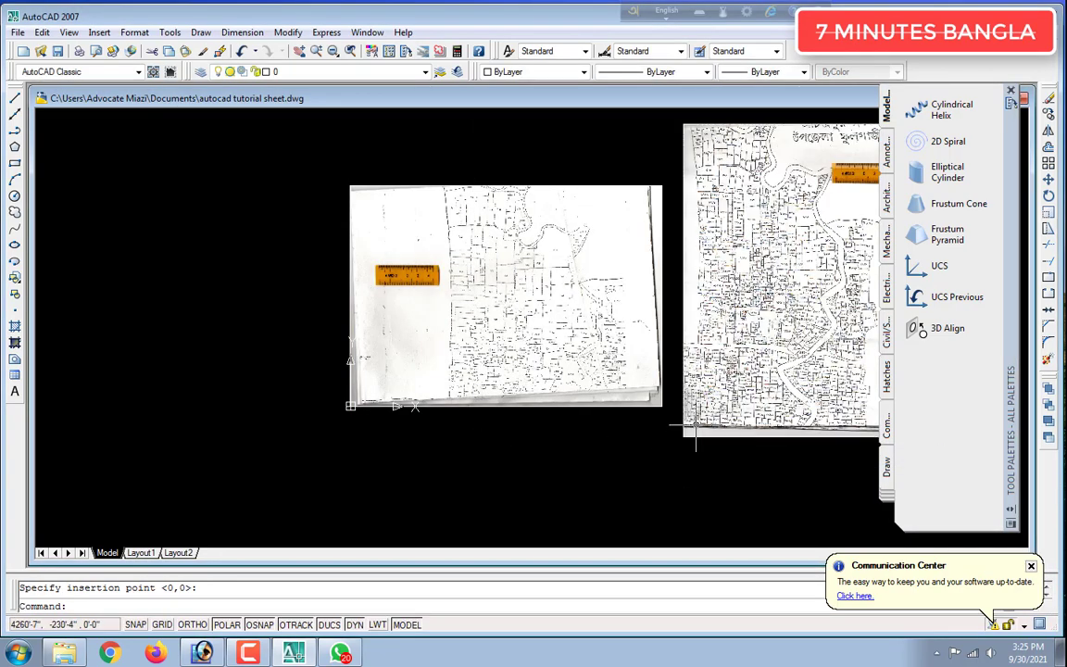
# Compare the inserted cs and bs3 map sheets side by side, from full-sheet view down to plot level
pyautogui.scroll(-4, 695, 430)
pyautogui.scroll(6, 695, 435)
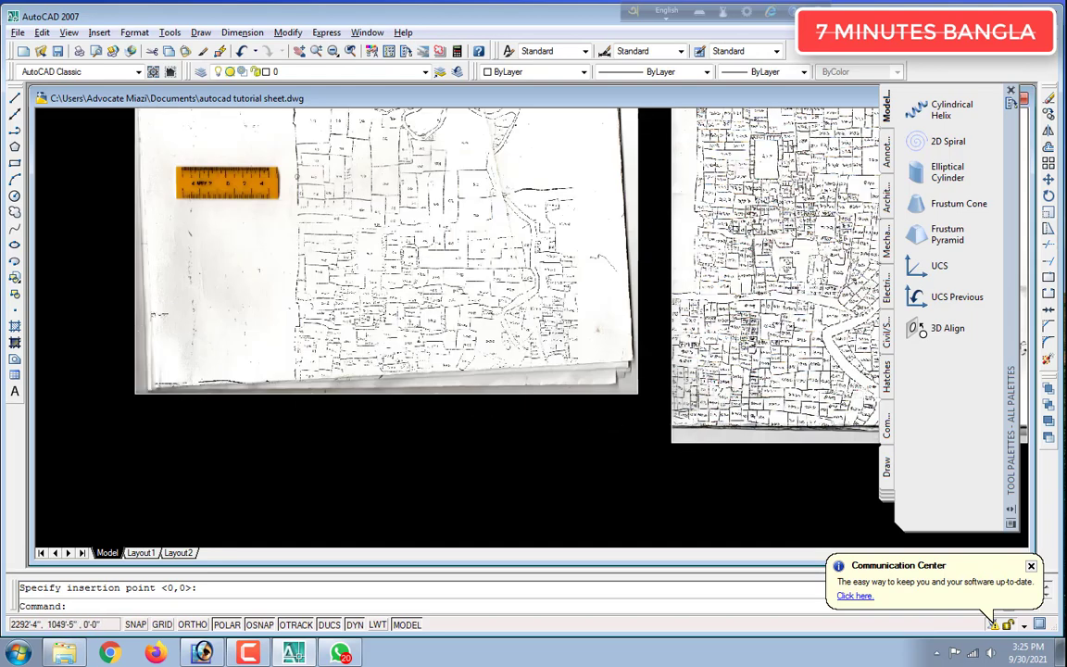
pyautogui.scroll(2, 449, 257)
pyautogui.scroll(-6, 375, 241)
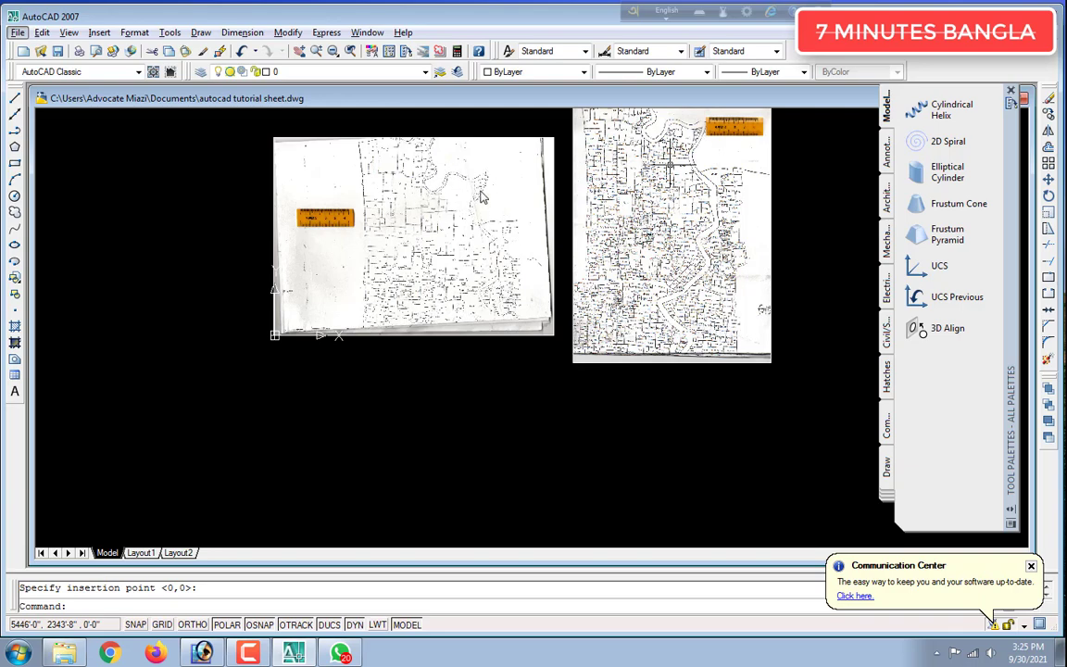
pyautogui.scroll(-3, 449, 197)
pyautogui.scroll(8, 467, 185)
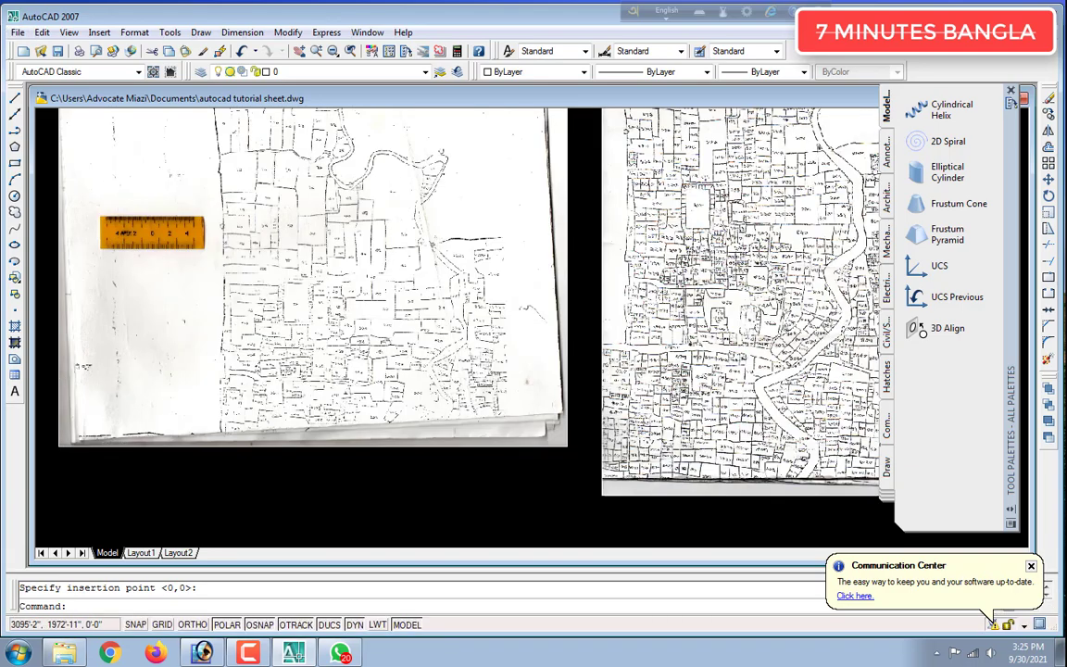
pyautogui.press('space')
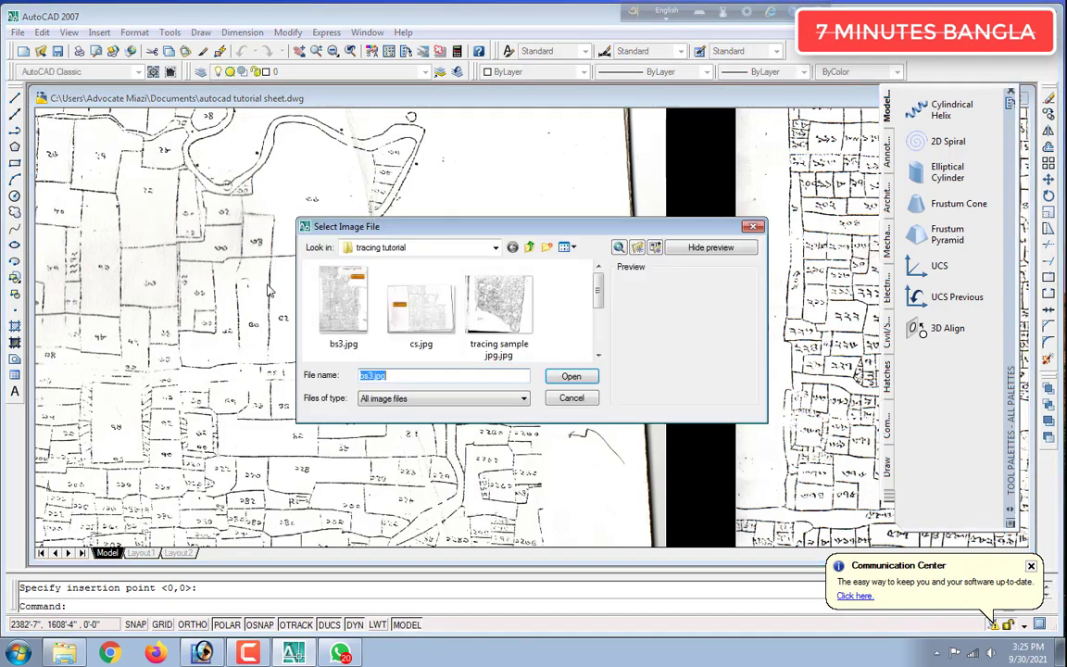
pyautogui.click(755, 229)
# Start a polyline at the upper-left corner of the plot right of the ruler on the cs sheet and trace about 80' down its left edge
pyautogui.moveTo(271, 292)
pyautogui.mouseDown(button='middle')
pyautogui.moveTo(524, 333)
pyautogui.moveTo(522, 298)
pyautogui.mouseUp(button='middle')
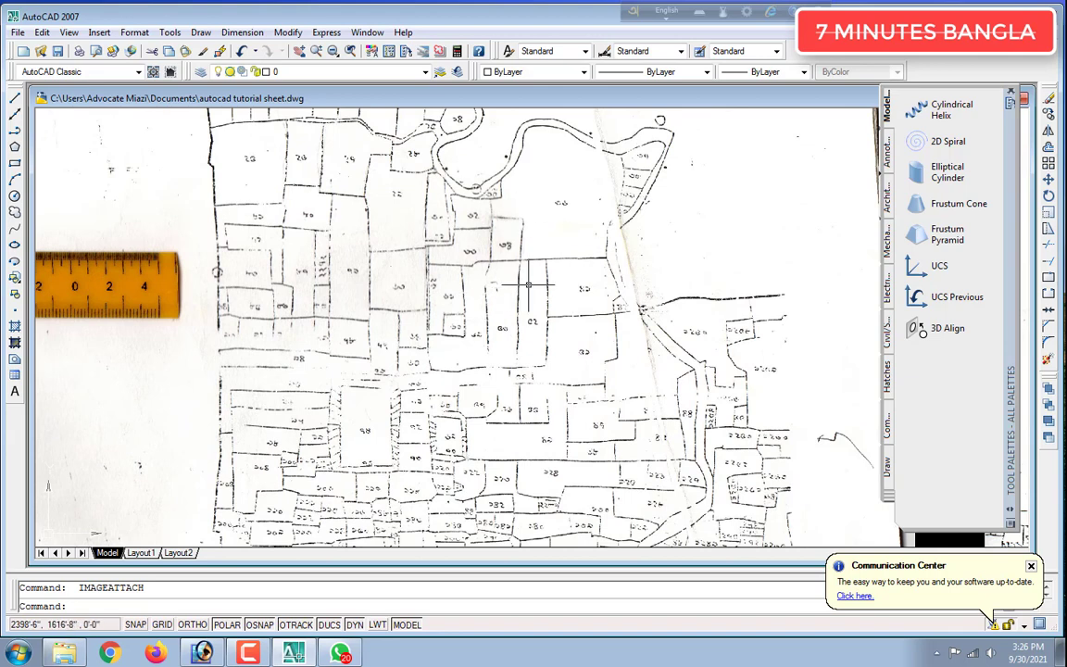
pyautogui.scroll(5, 417, 285)
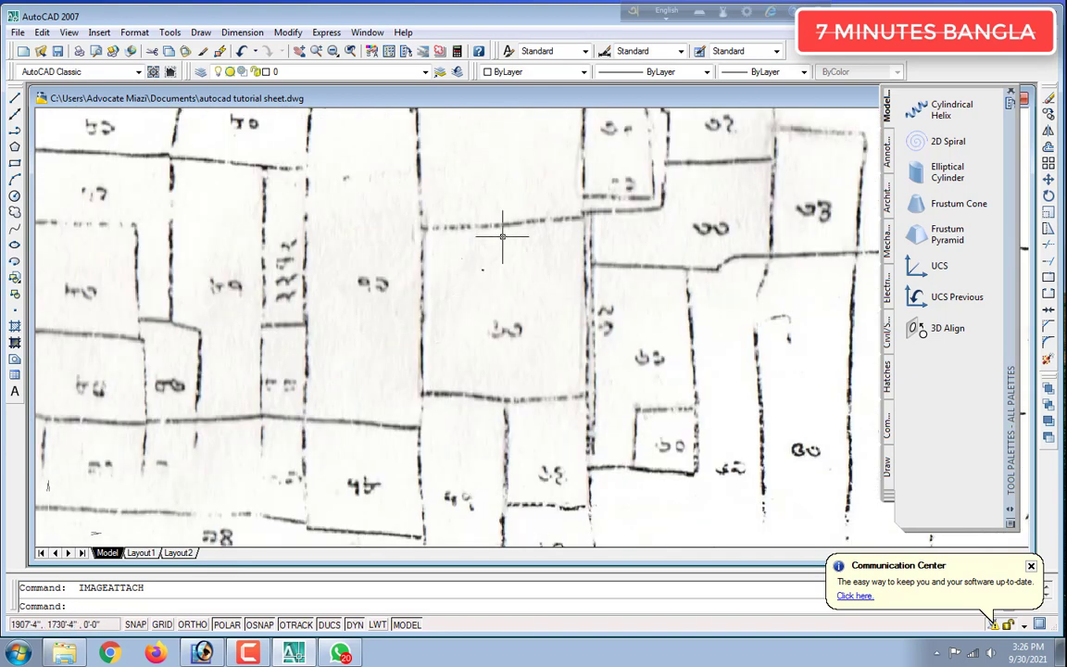
pyautogui.click(14, 134)
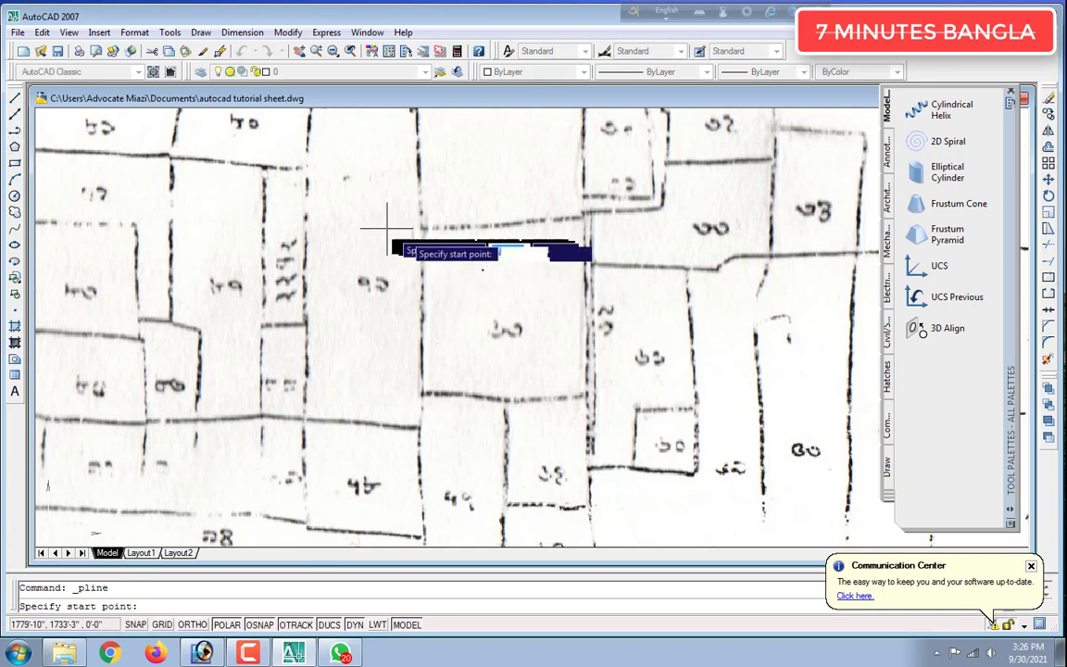
pyautogui.click(422, 226)
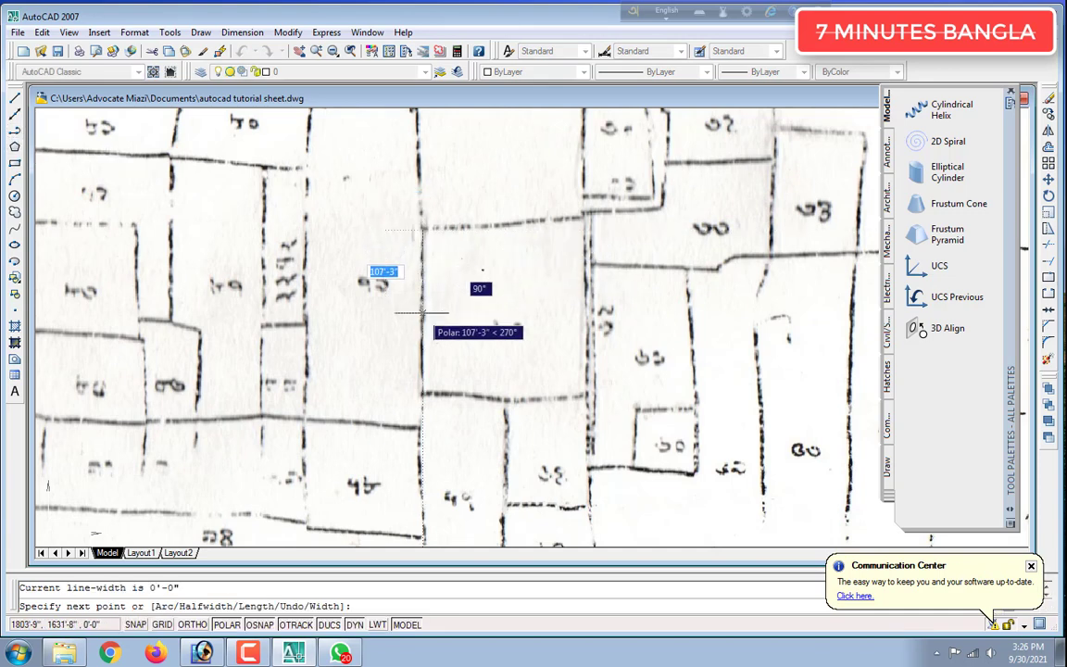
pyautogui.scroll(5, 418, 297)
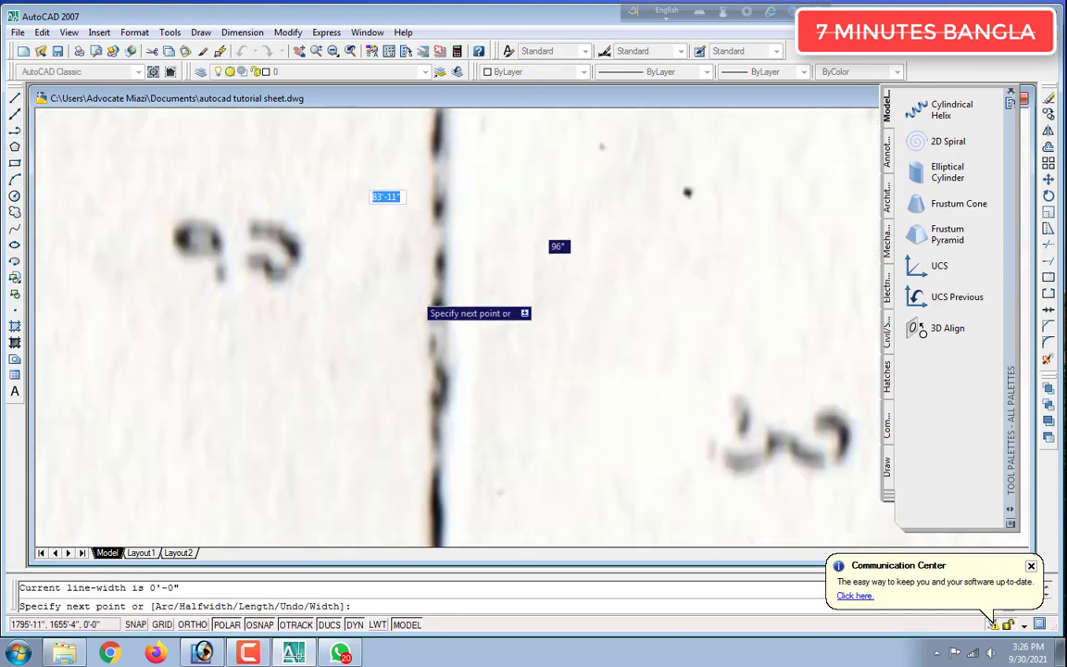
pyautogui.scroll(3, 435, 277)
pyautogui.click(431, 293)
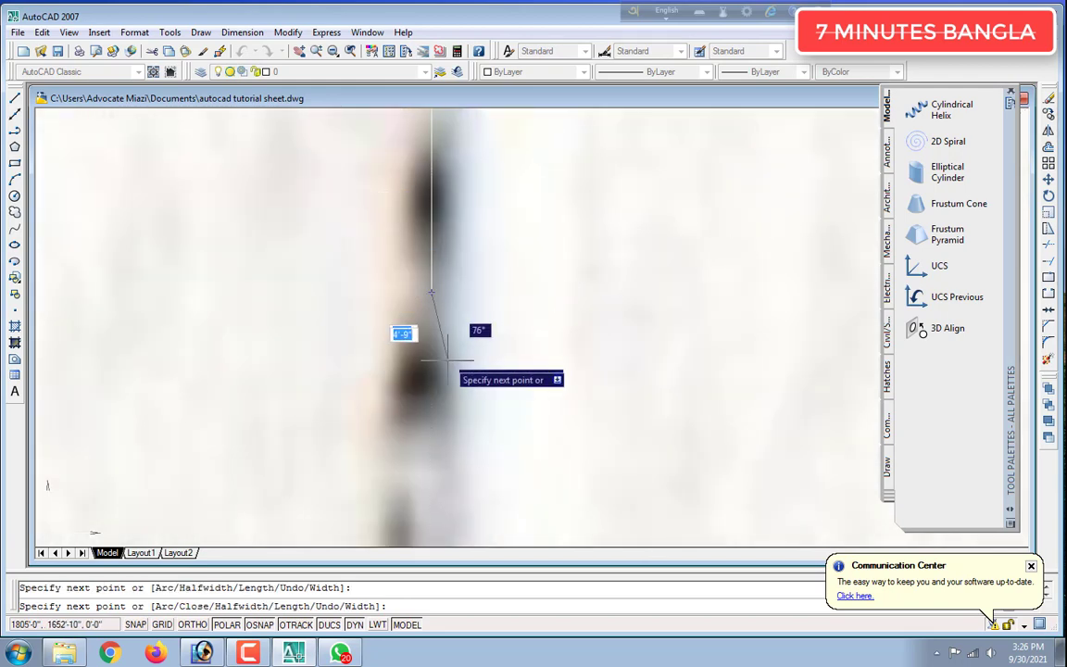
# Continue the polyline down the rest of the plot's left edge to its lower-left corner
pyautogui.scroll(-5, 440, 361)
pyautogui.scroll(4, 446, 435)
pyautogui.scroll(2, 446, 454)
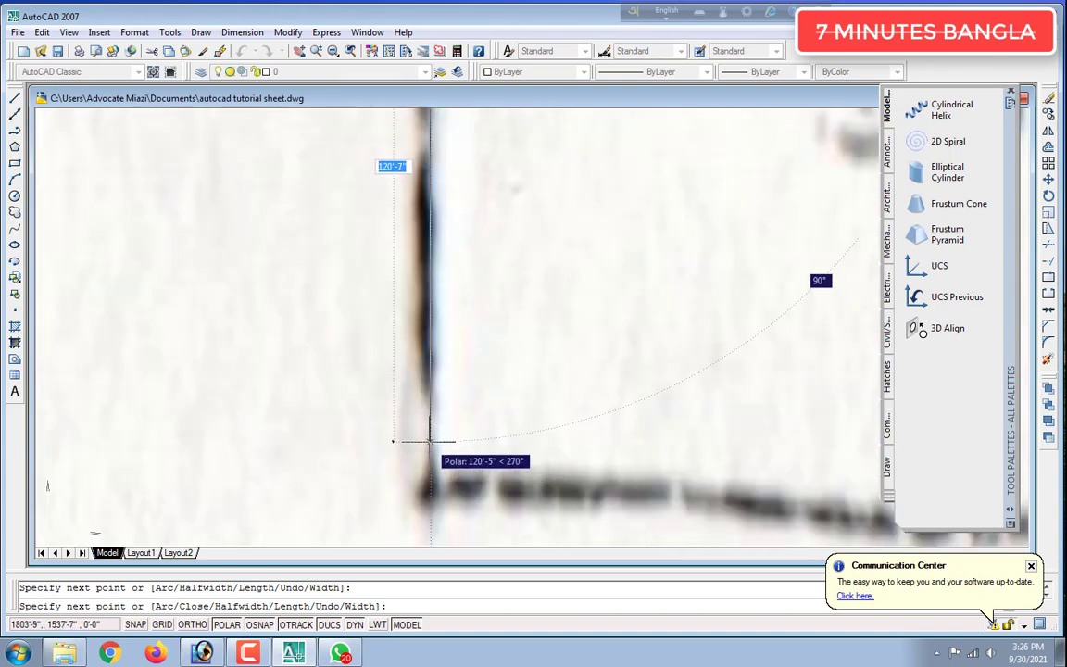
pyautogui.scroll(2, 418, 431)
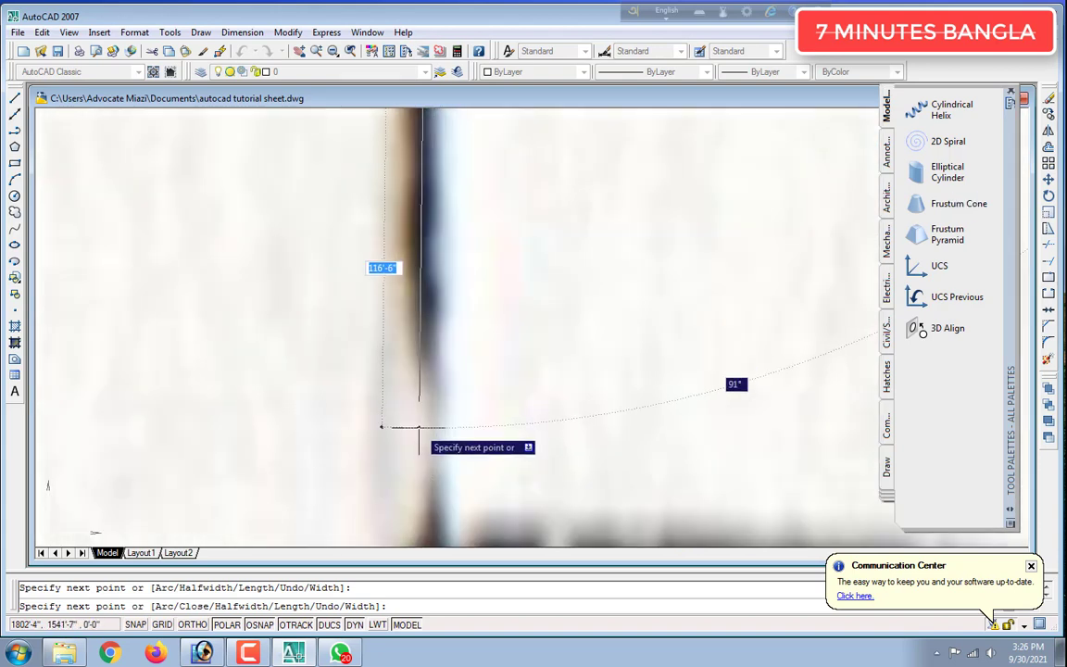
pyautogui.click(419, 429)
pyautogui.scroll(-3, 422, 430)
pyautogui.scroll(4, 424, 430)
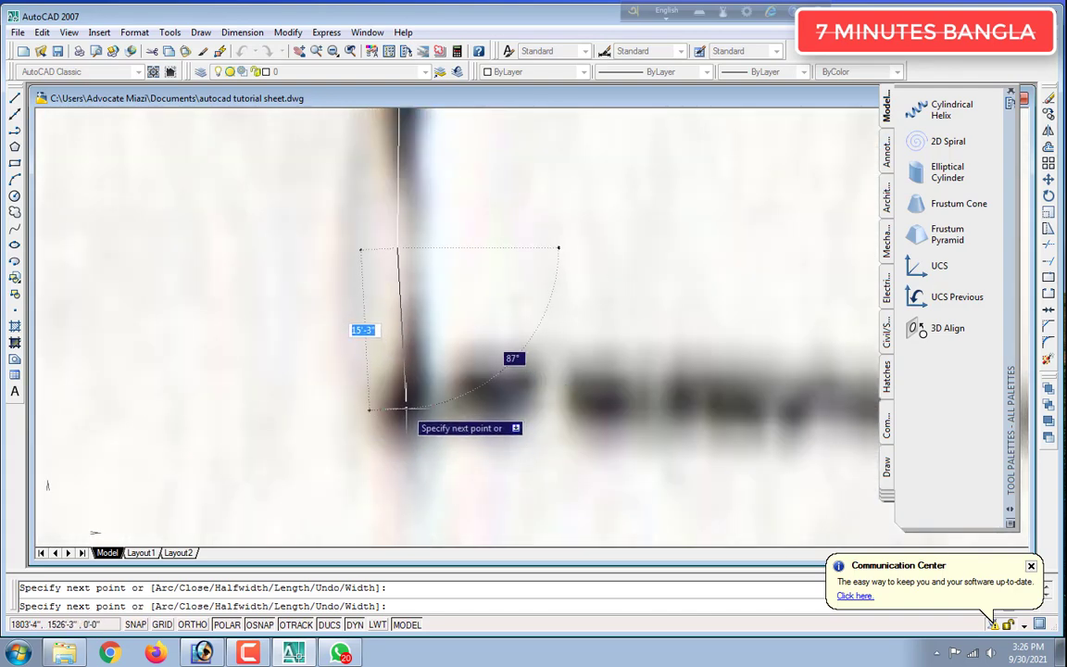
pyautogui.click(405, 400)
# Trace the polyline from the lower-left corner along the first part of the plot's bottom edge, following its downward slope
pyautogui.scroll(-3, 405, 400)
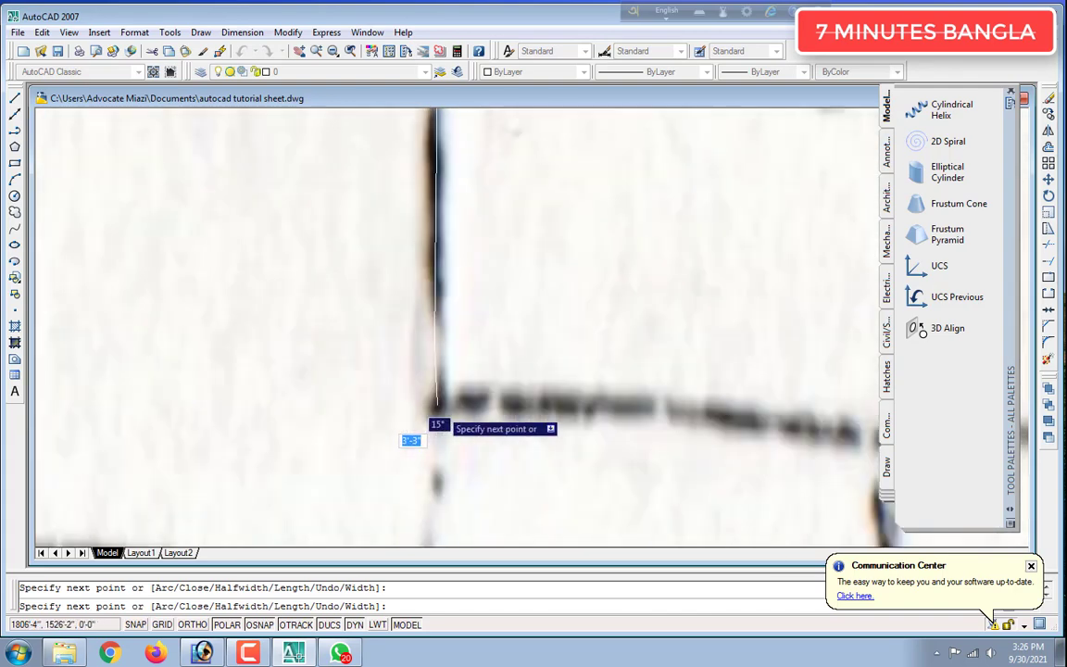
pyautogui.scroll(3, 528, 416)
pyautogui.scroll(3, 519, 400)
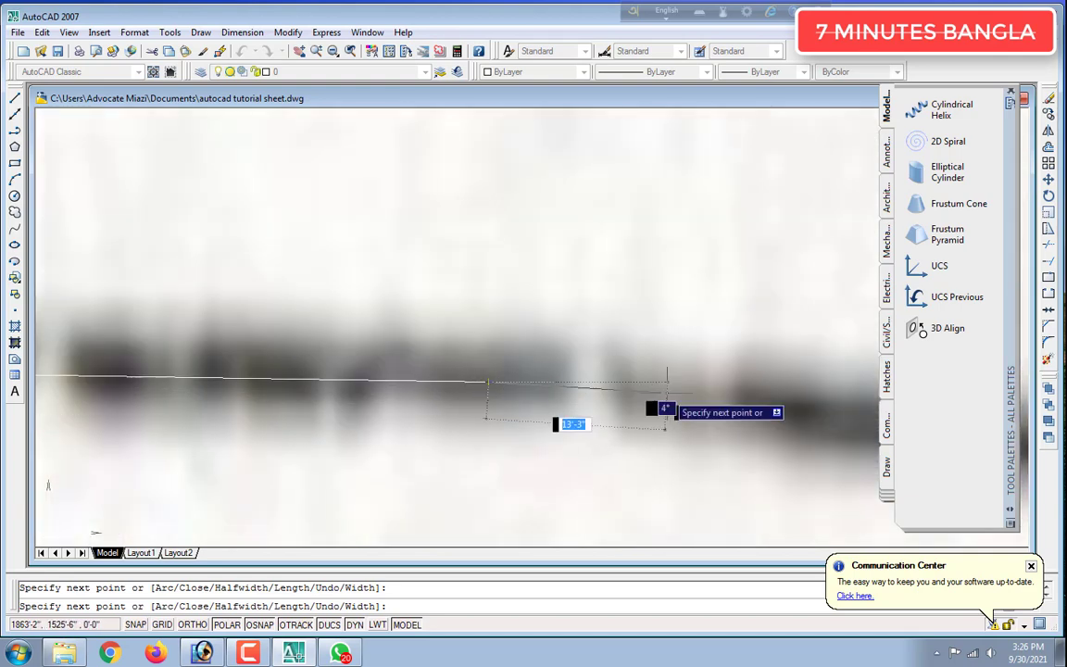
pyautogui.scroll(-5, 766, 395)
pyautogui.scroll(2, 852, 415)
pyautogui.scroll(3, 833, 407)
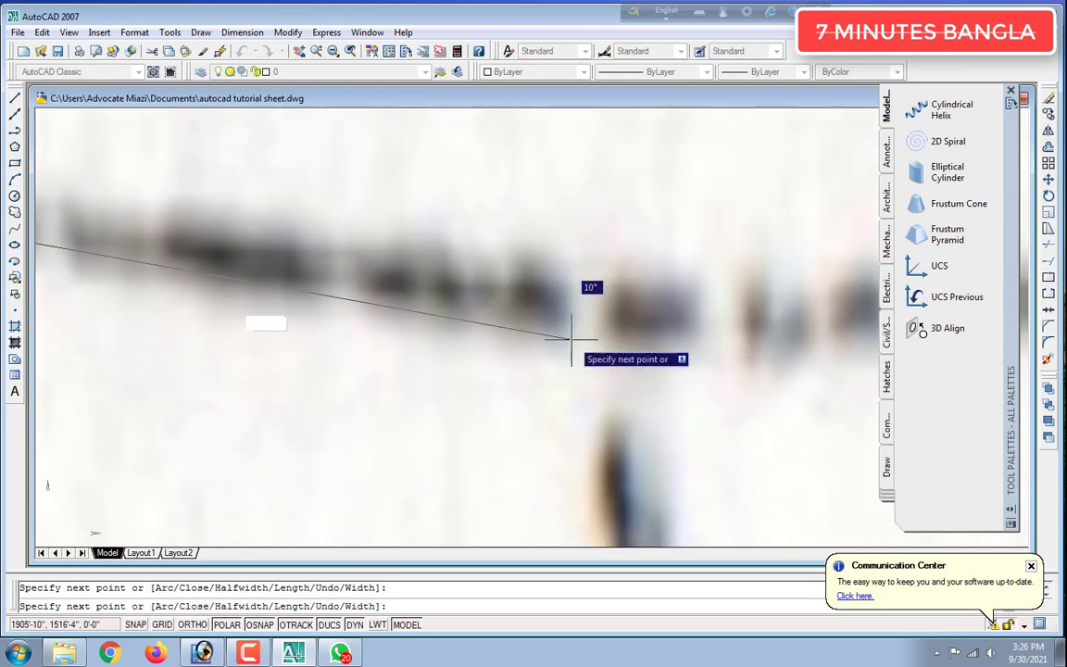
pyautogui.scroll(1, 416, 278)
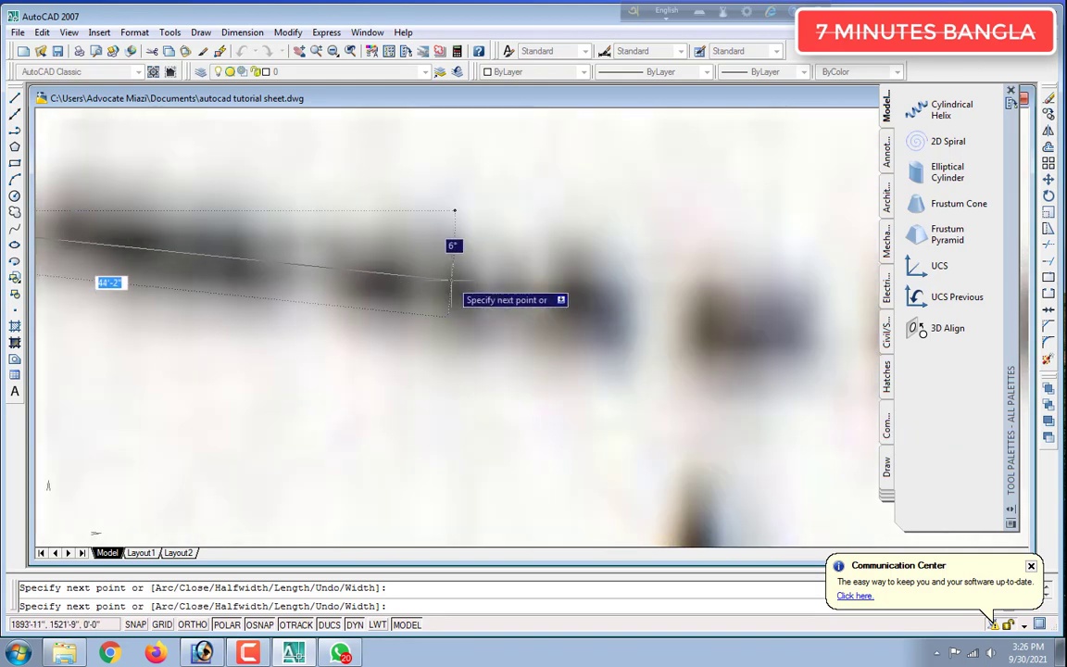
pyautogui.click(453, 287)
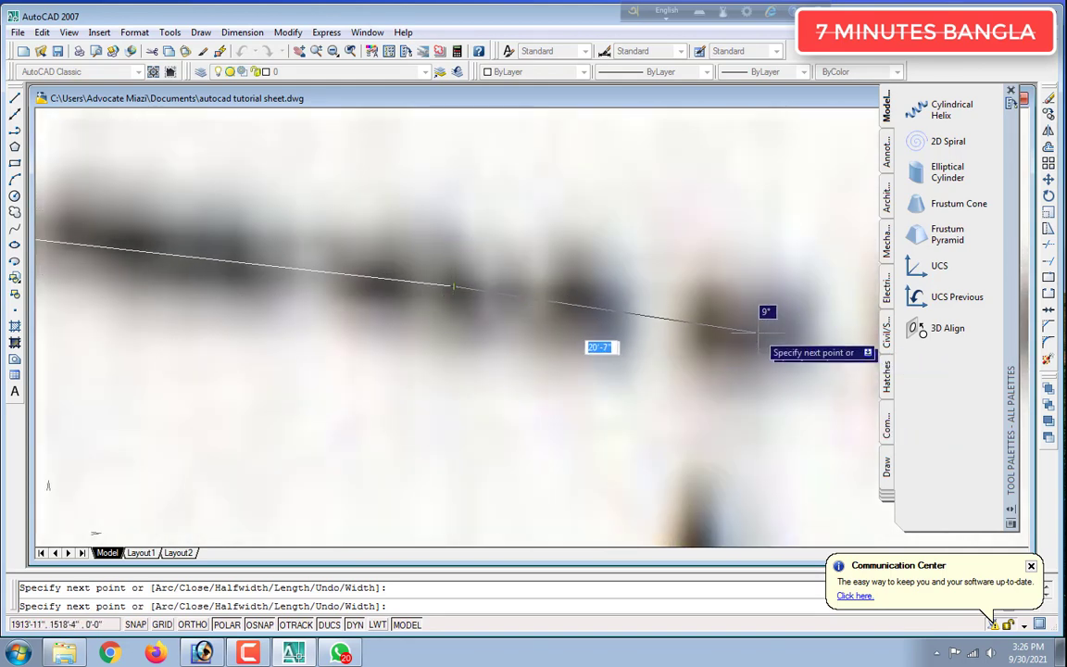
# Extend the polyline past the dividing line below and along the rest of the bottom edge to the plot's lower-right corner
pyautogui.scroll(-3, 814, 334)
pyautogui.scroll(-3, 851, 341)
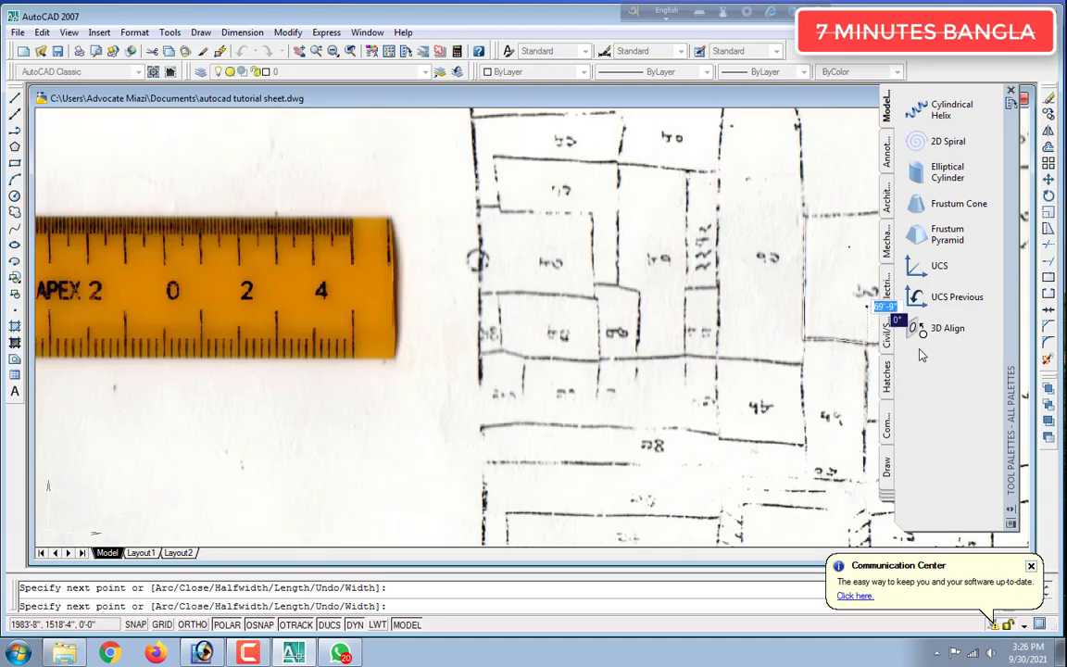
pyautogui.scroll(6, 863, 342)
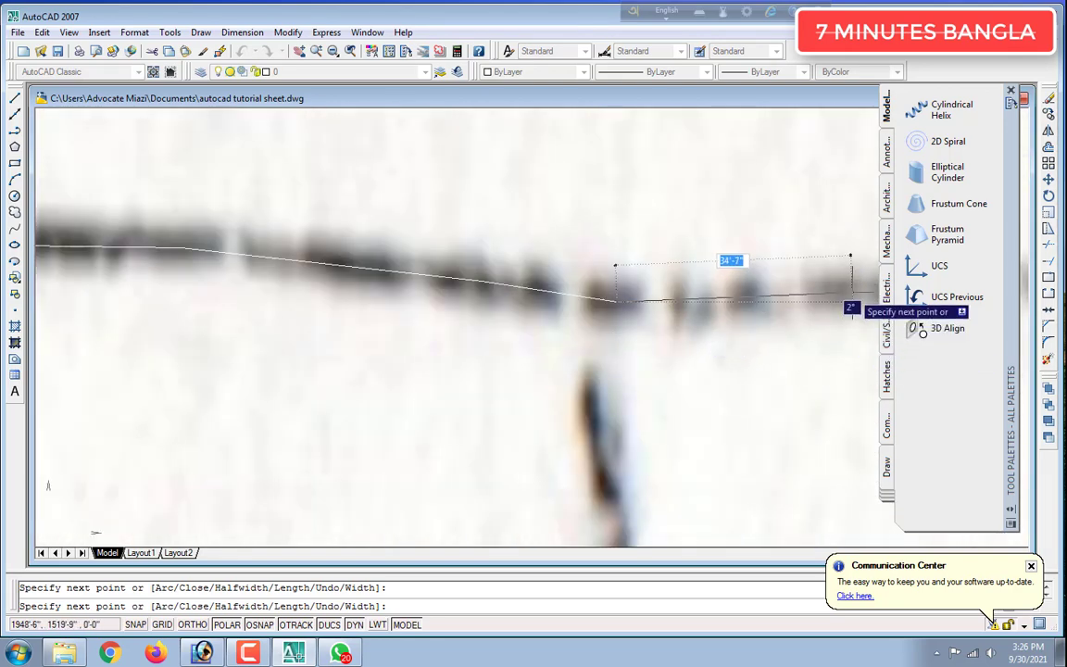
pyautogui.click(850, 295)
pyautogui.scroll(-4, 858, 311)
pyautogui.scroll(-4, 824, 324)
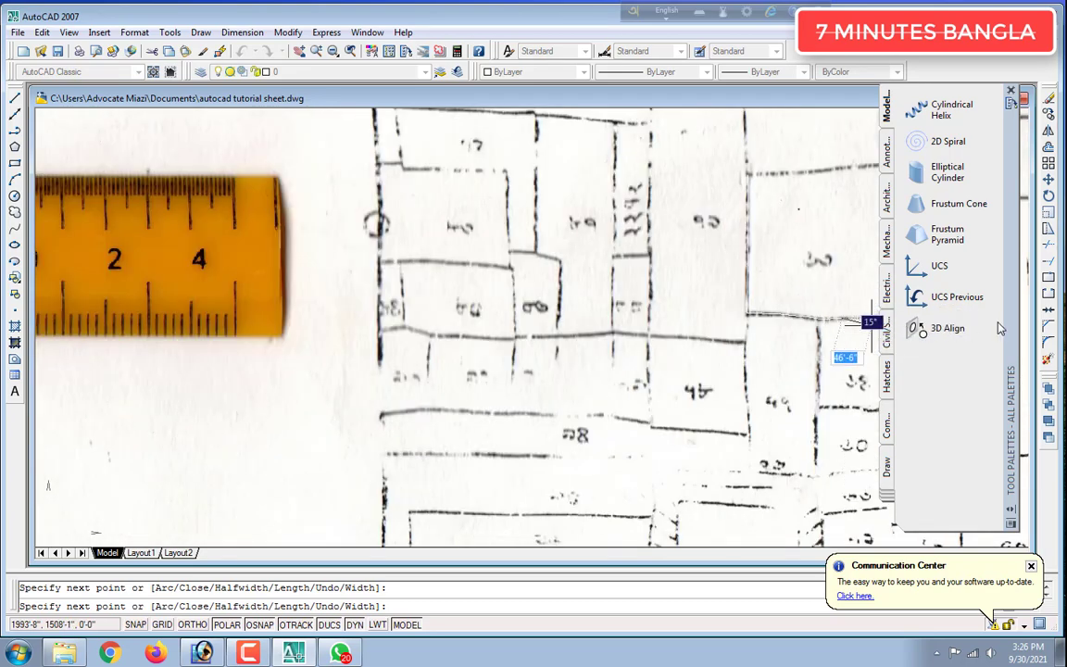
pyautogui.scroll(5, 871, 319)
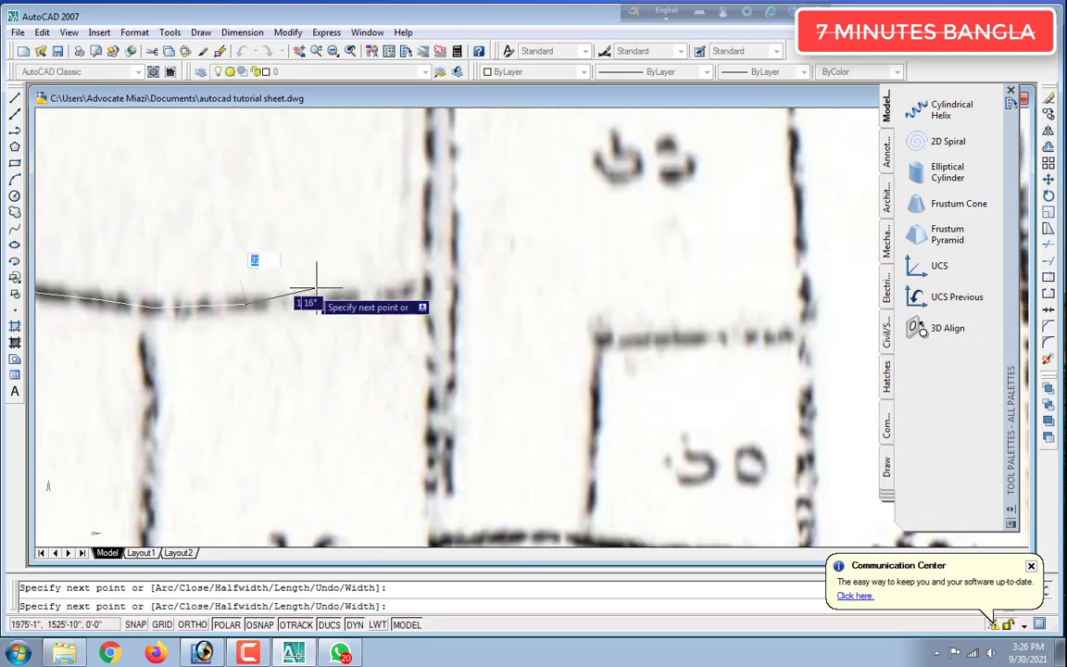
pyautogui.click(377, 296)
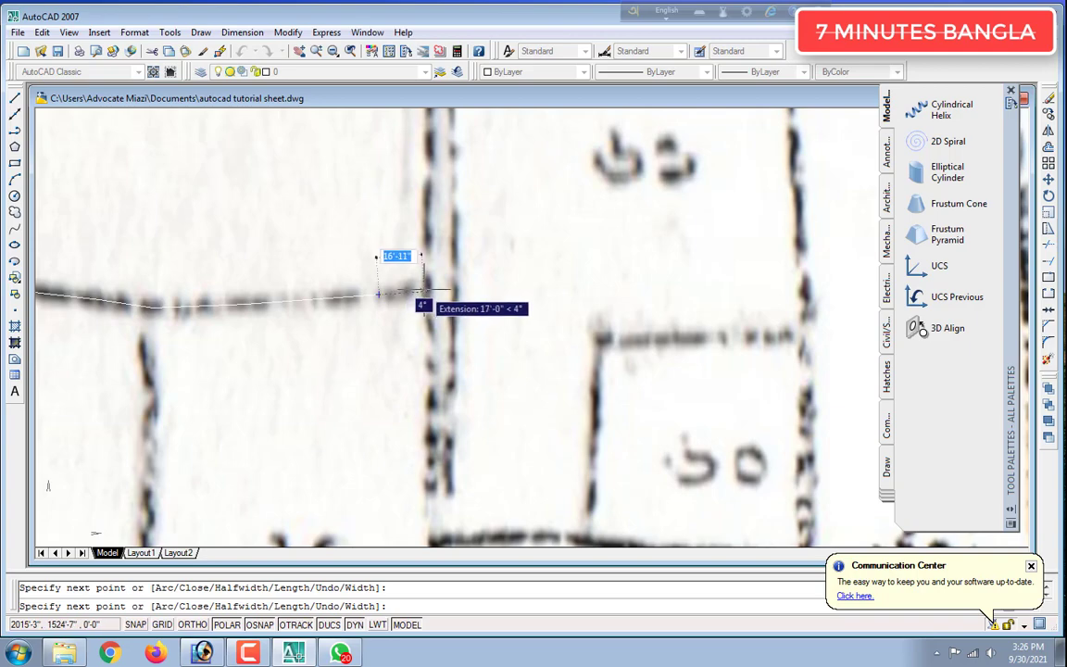
pyautogui.scroll(2, 426, 296)
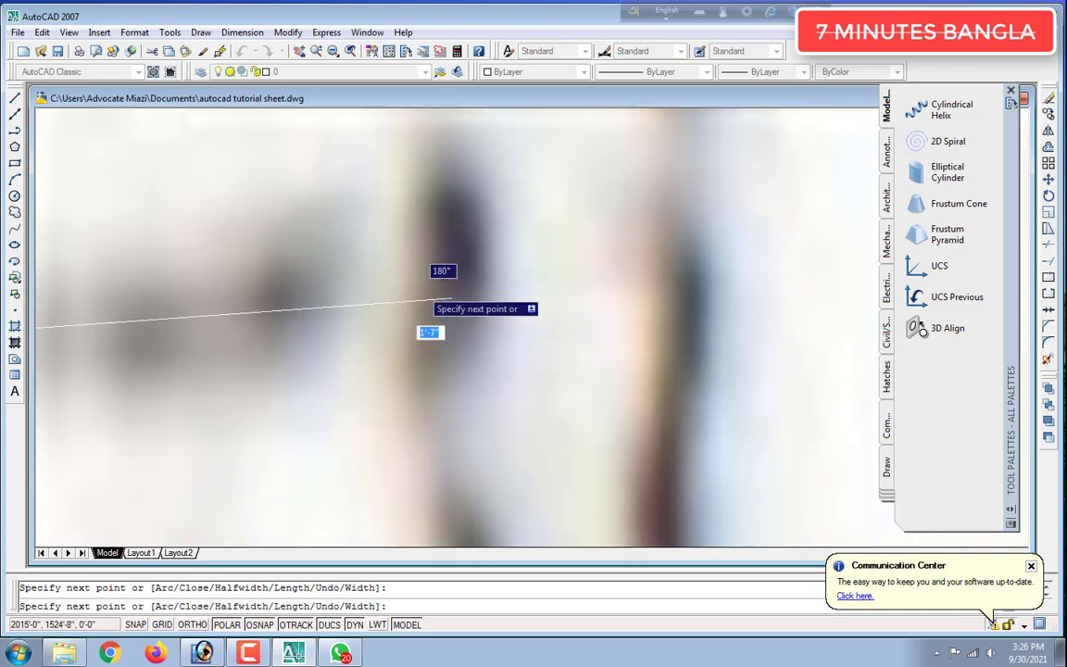
# Trace the polyline from the lower-right corner about 62' up the plot's right edge
pyautogui.scroll(-10, 431, 301)
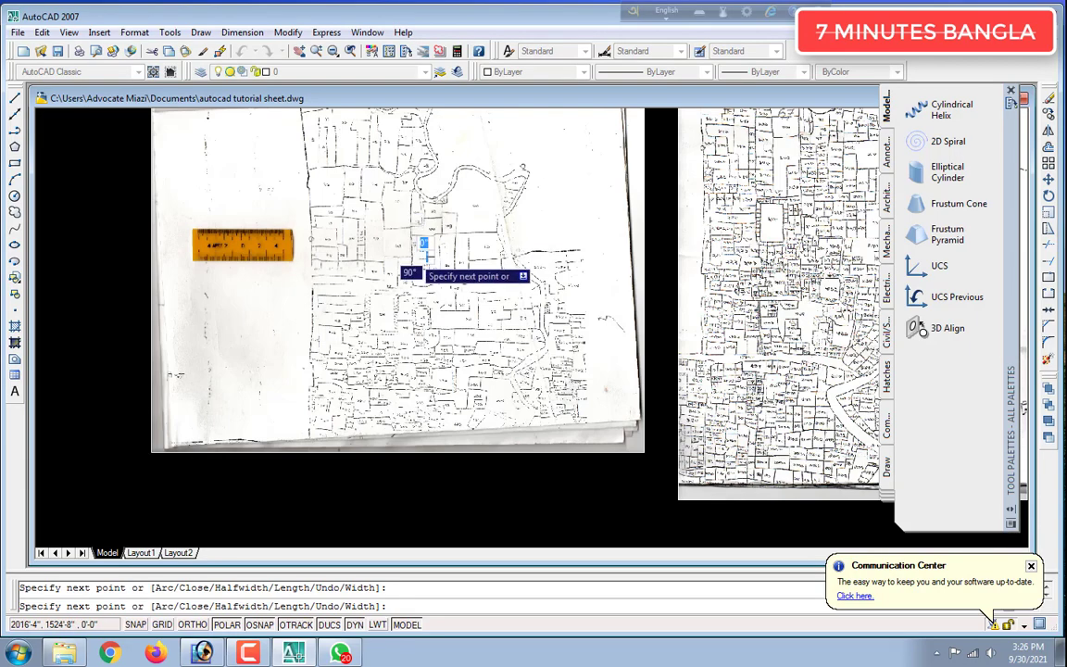
pyautogui.scroll(8, 416, 246)
pyautogui.scroll(-10, 610, 162)
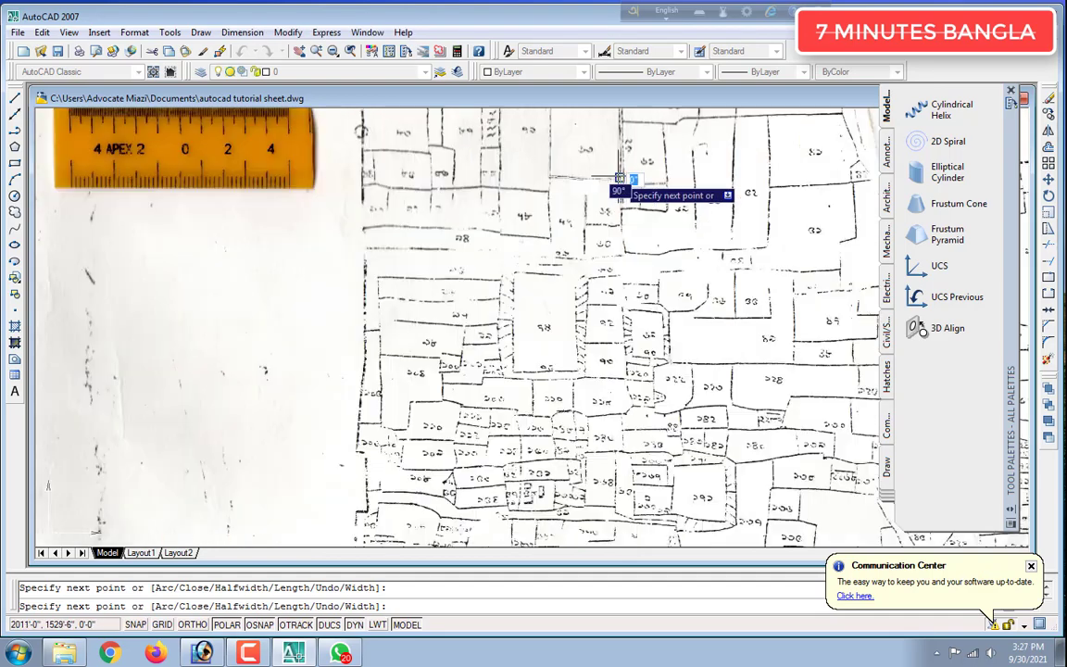
pyautogui.scroll(4, 614, 167)
pyautogui.scroll(6, 615, 168)
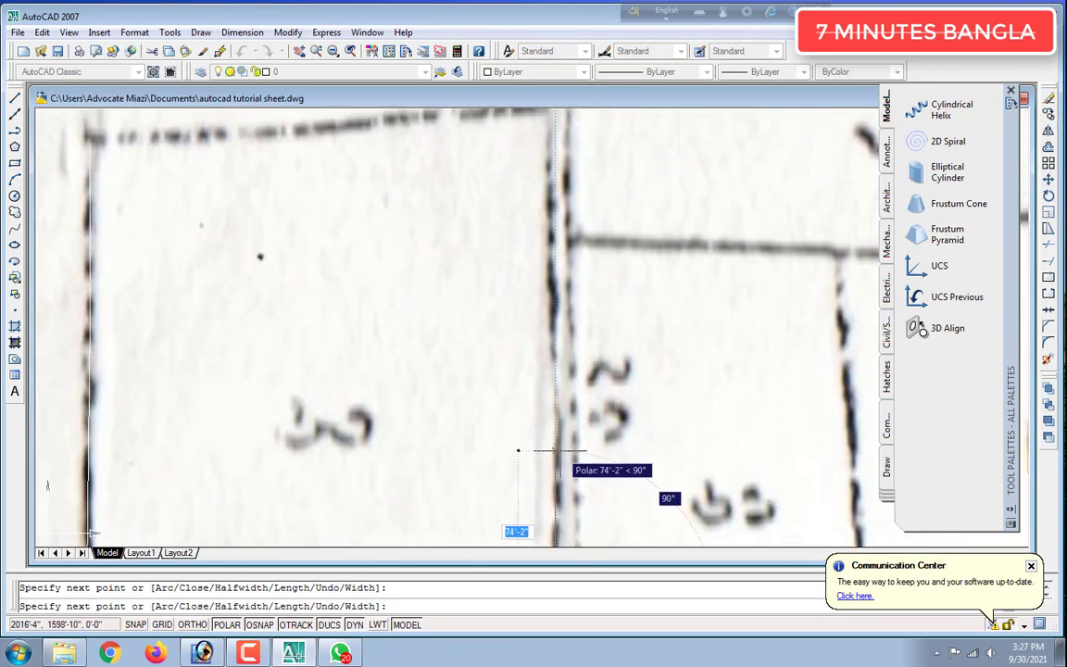
pyautogui.scroll(-8, 551, 449)
pyautogui.scroll(6, 555, 472)
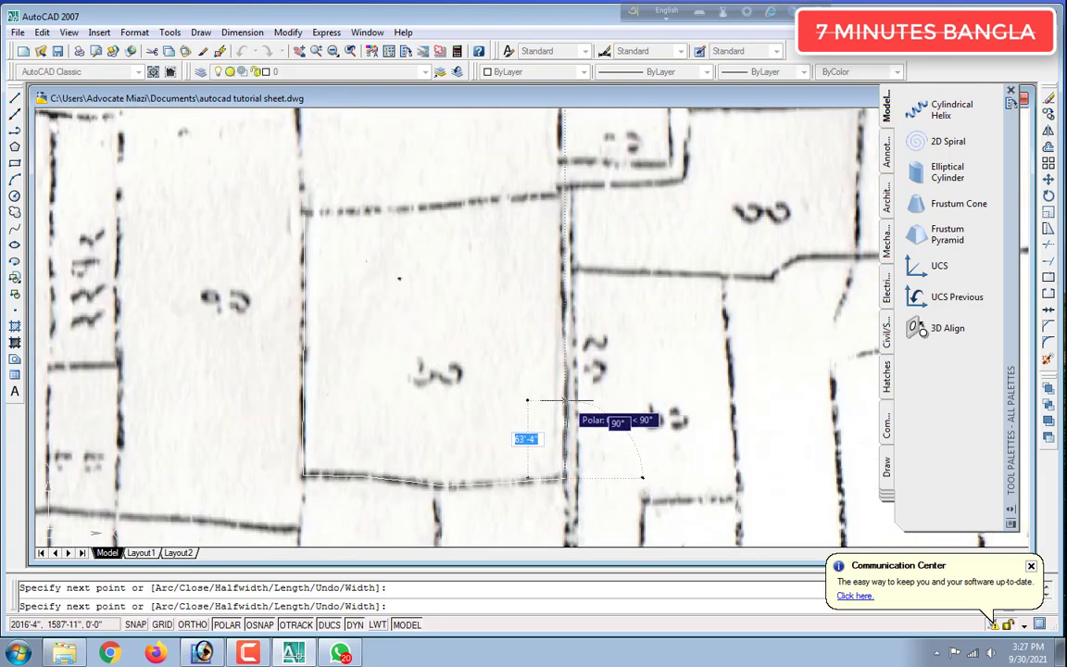
pyautogui.scroll(3, 562, 401)
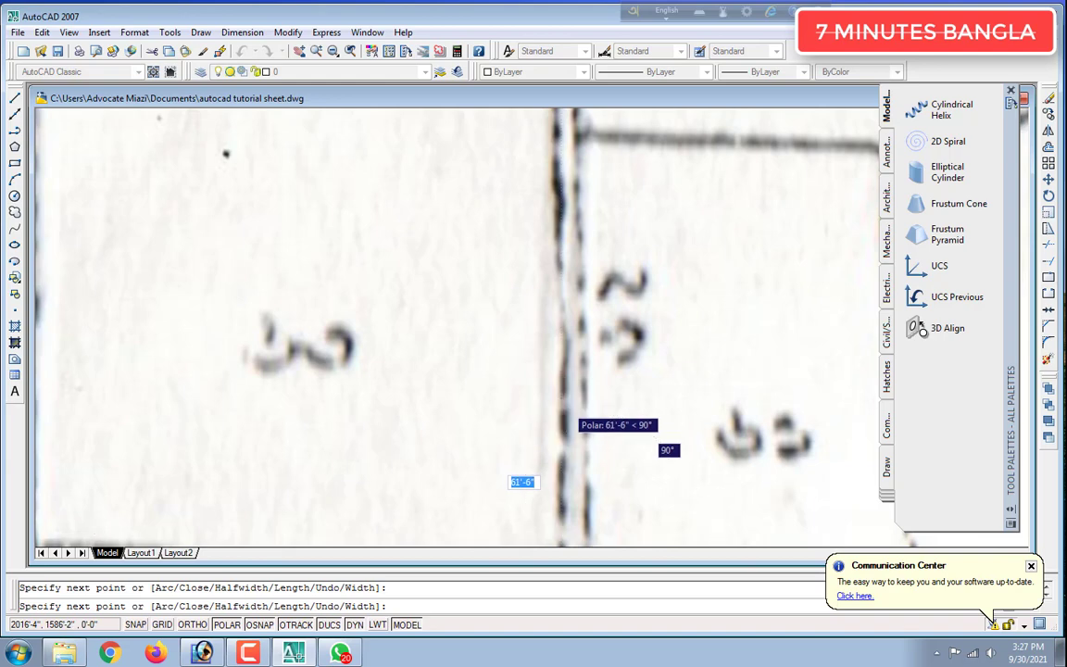
pyautogui.scroll(3, 566, 404)
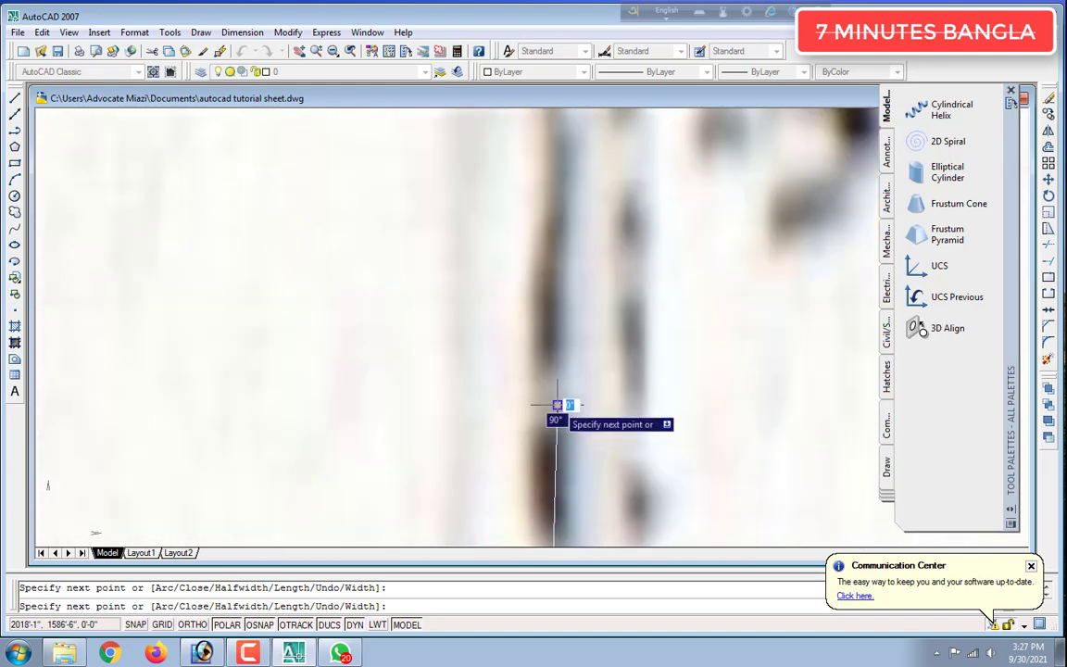
# Continue the polyline up the lower part of the plot's right boundary, following the scanned line beside the road strip
pyautogui.scroll(-2, 556, 405)
pyautogui.scroll(4, 550, 326)
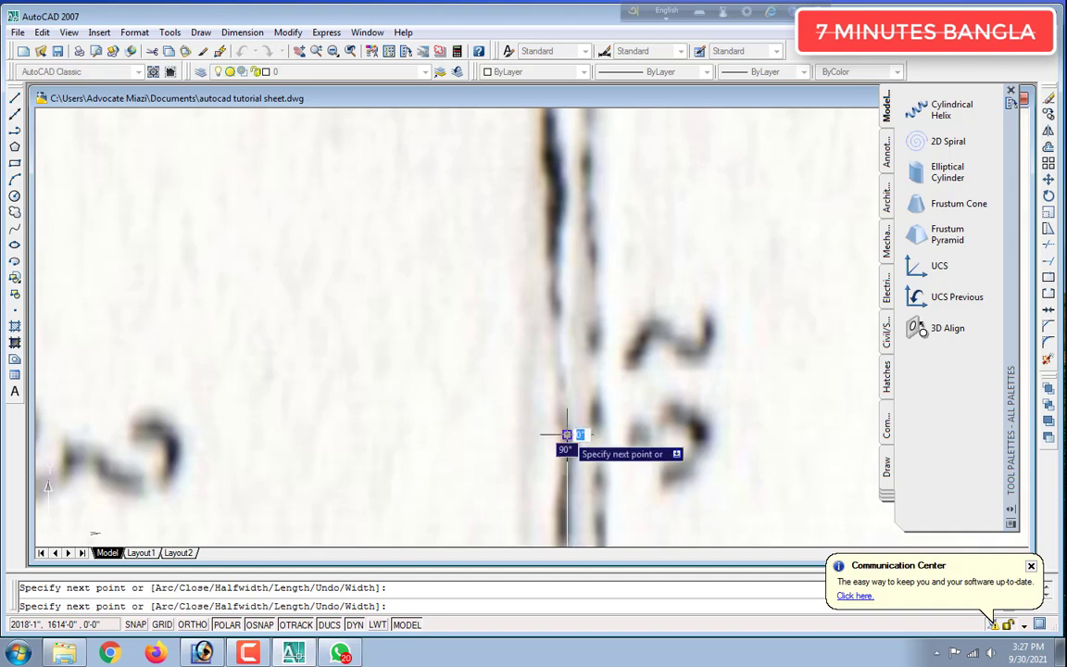
pyautogui.scroll(2, 556, 352)
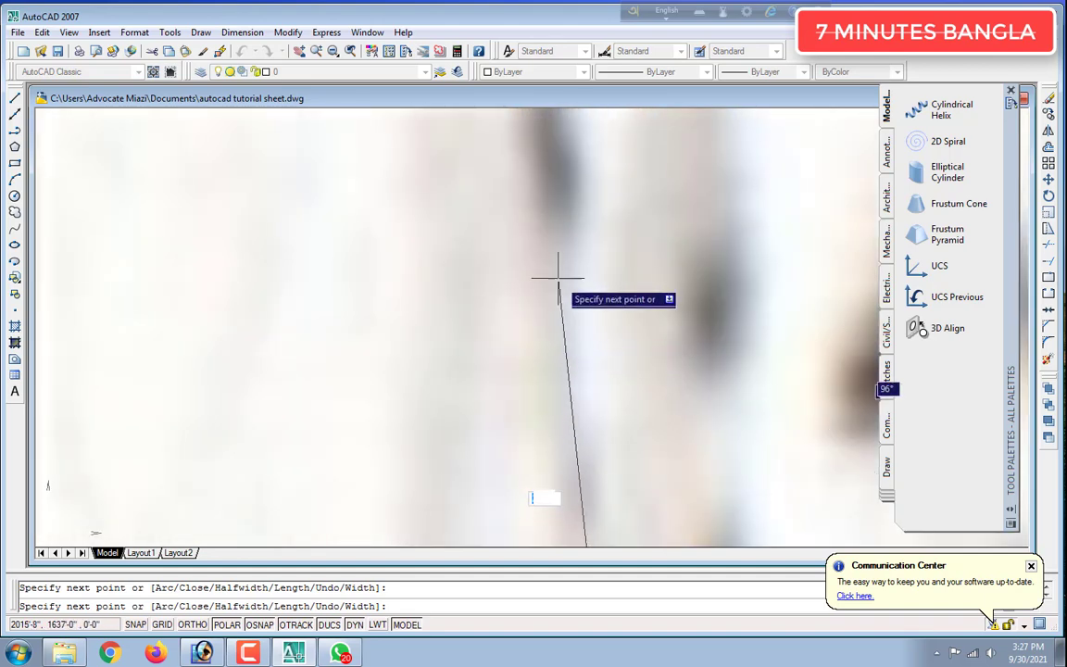
pyautogui.scroll(2, 562, 259)
pyautogui.scroll(-3, 562, 257)
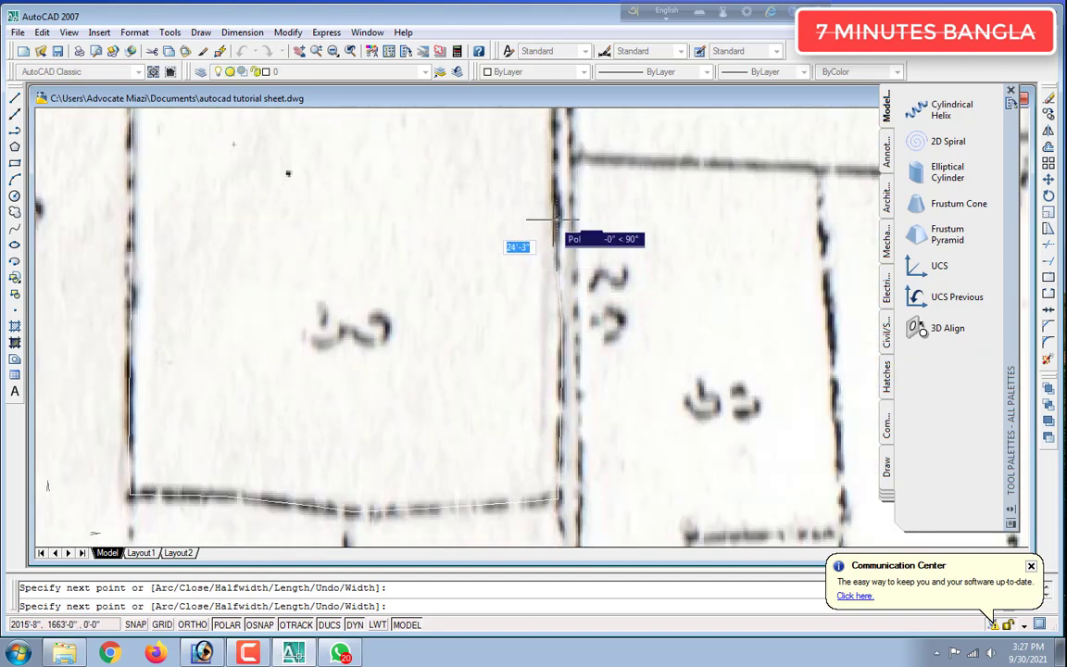
pyautogui.scroll(2, 557, 222)
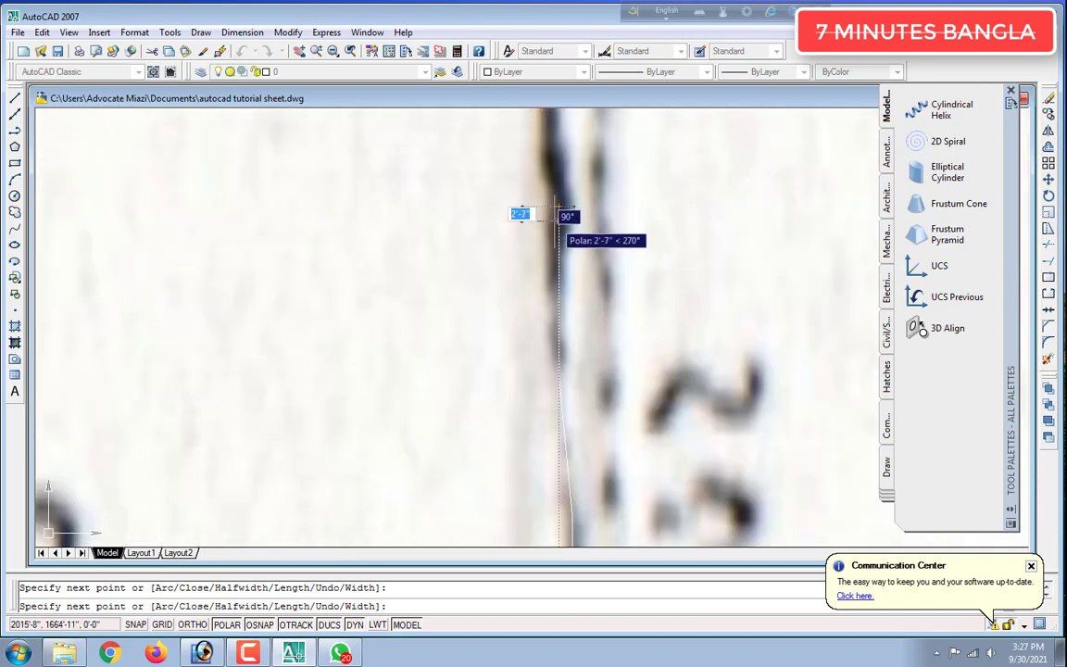
pyautogui.scroll(-3, 570, 245)
pyautogui.scroll(-3, 543, 171)
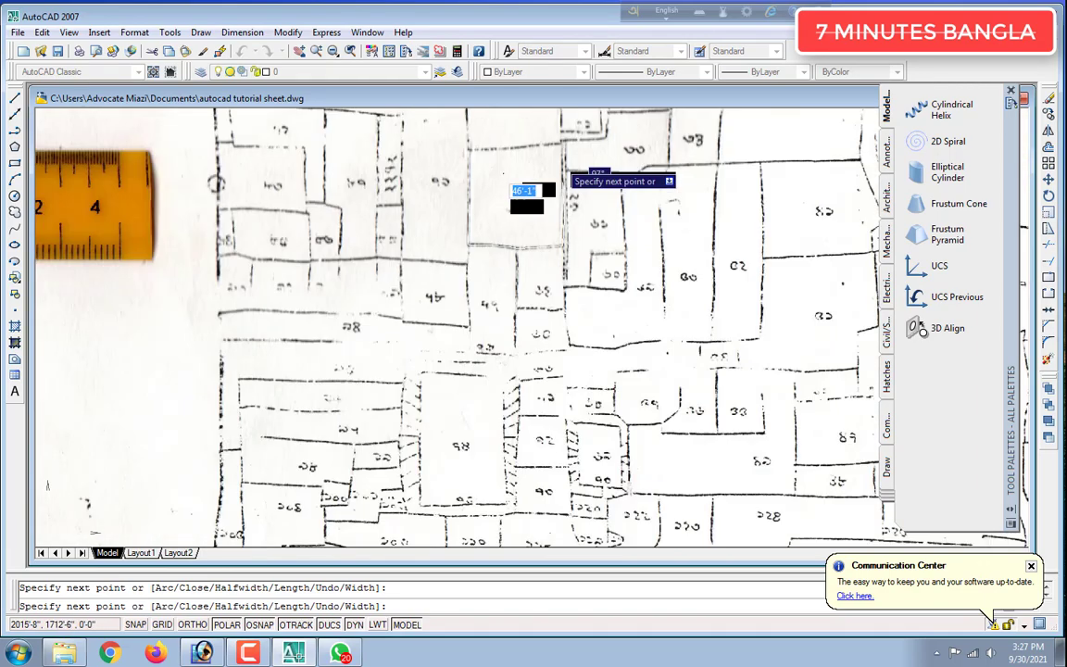
# Extend the polyline along the upper part of the right boundary to the plot's upper-right corner
pyautogui.scroll(5, 571, 171)
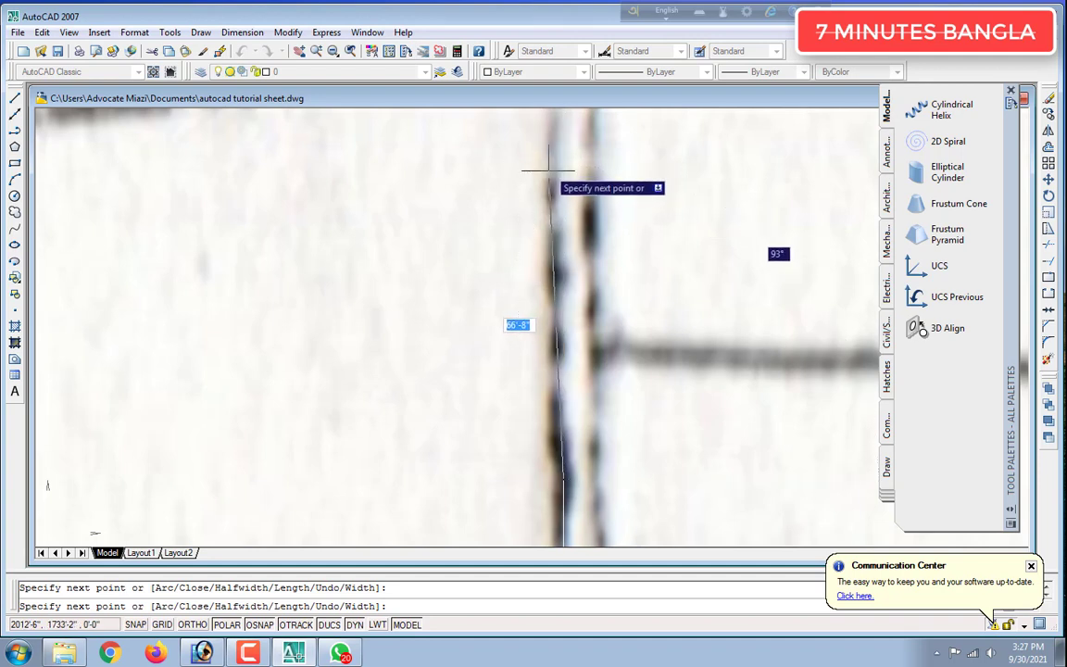
pyautogui.scroll(2, 548, 171)
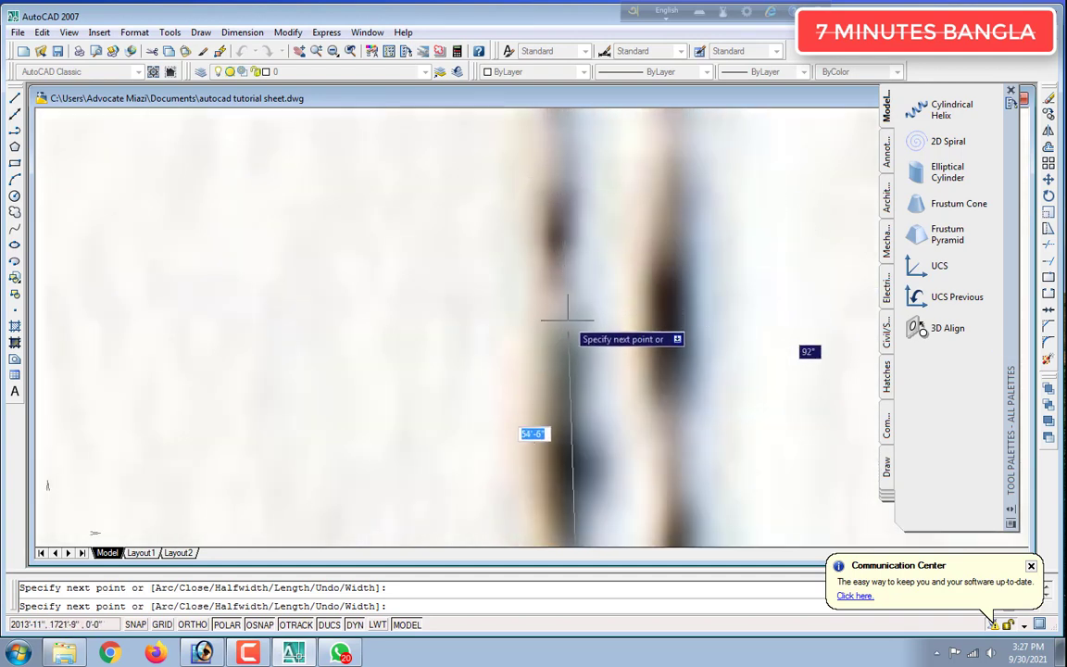
pyautogui.scroll(-3, 560, 292)
pyautogui.scroll(4, 561, 273)
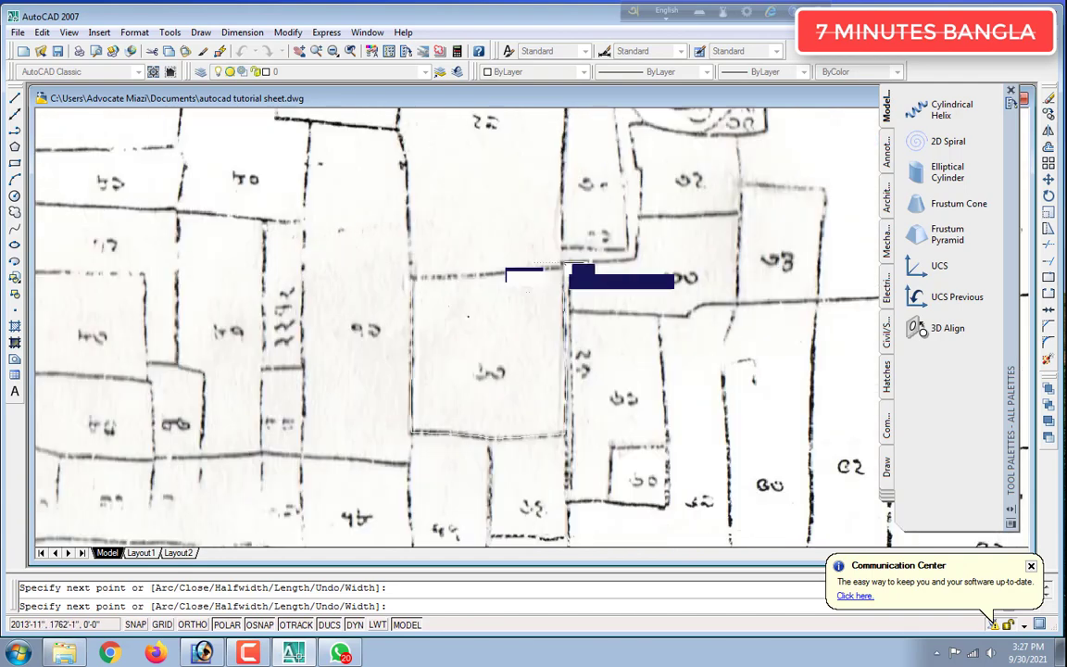
pyautogui.scroll(-1, 619, 326)
pyautogui.scroll(3, 619, 330)
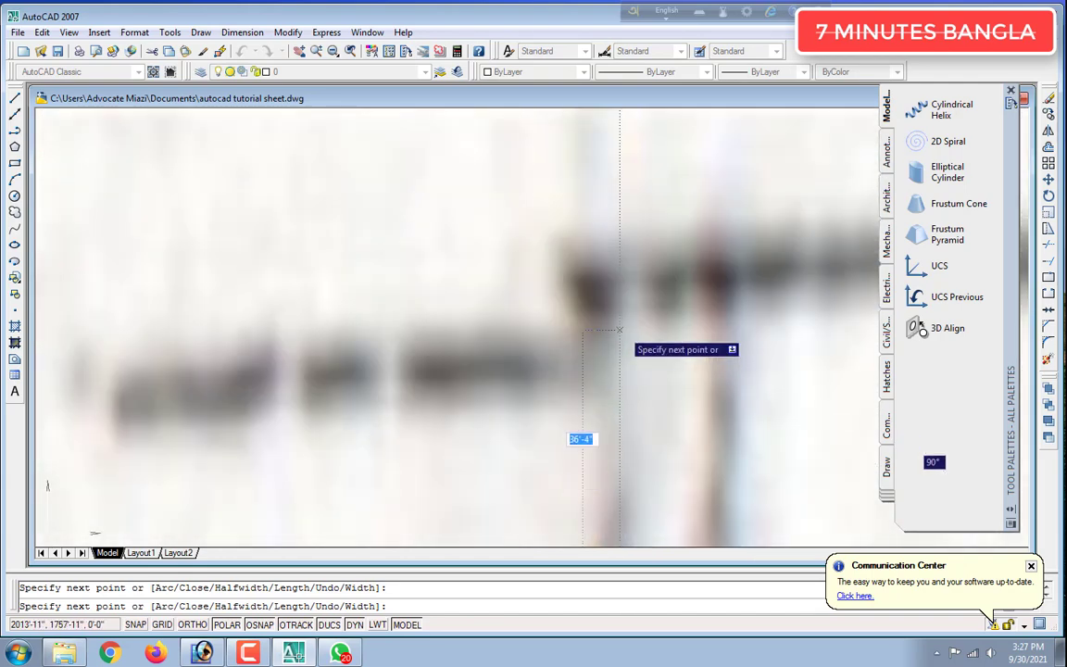
pyautogui.click(606, 364)
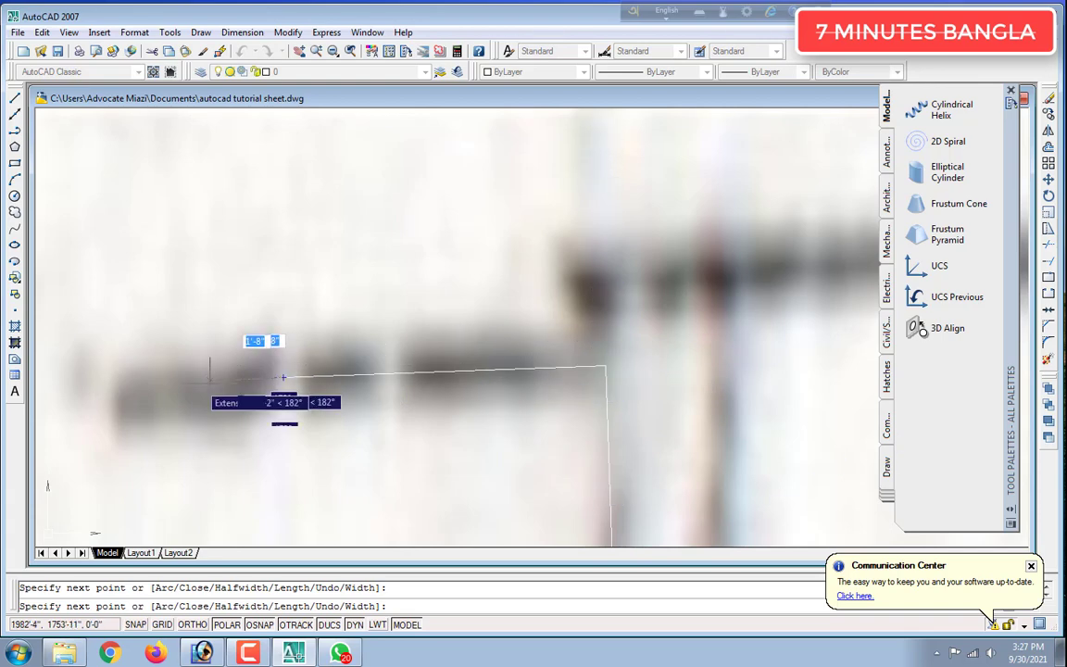
# Trace the plot's upper boundary from right to left, join the polyline to its starting point and finish it
pyautogui.scroll(-3, 119, 395)
pyautogui.scroll(-3, 116, 408)
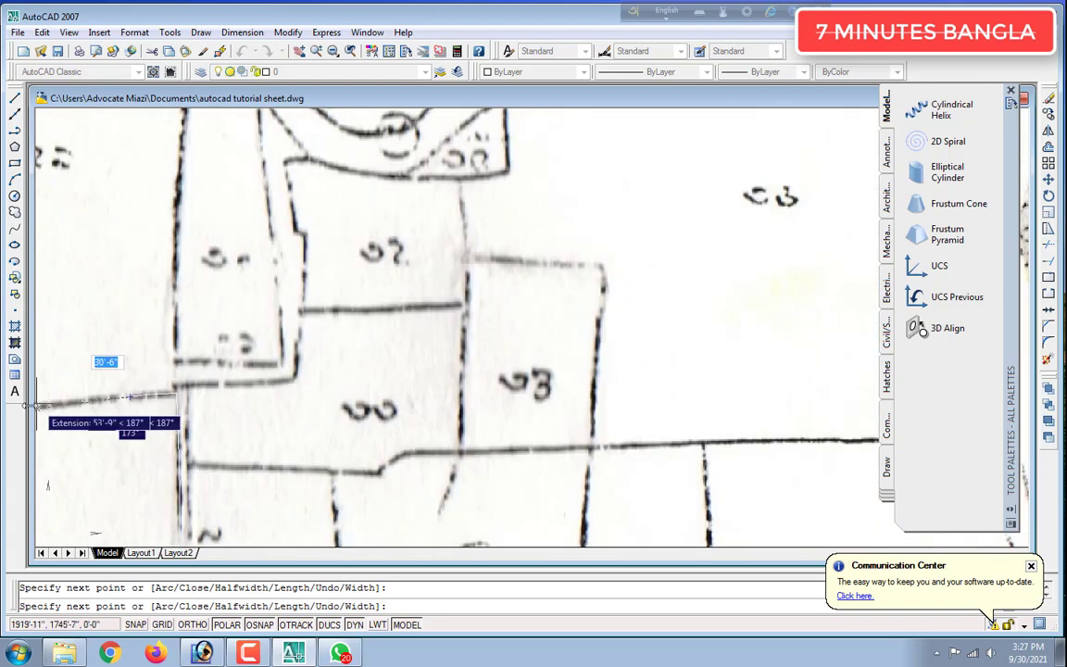
pyautogui.scroll(4, 37, 412)
pyautogui.scroll(-4, 37, 412)
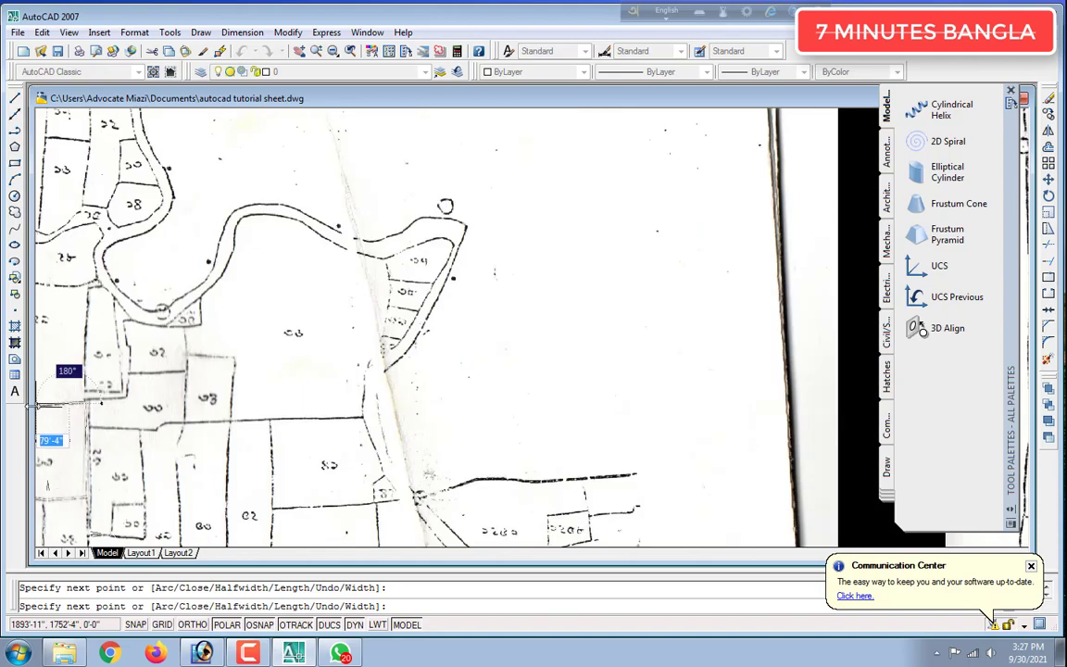
pyautogui.scroll(3, 51, 403)
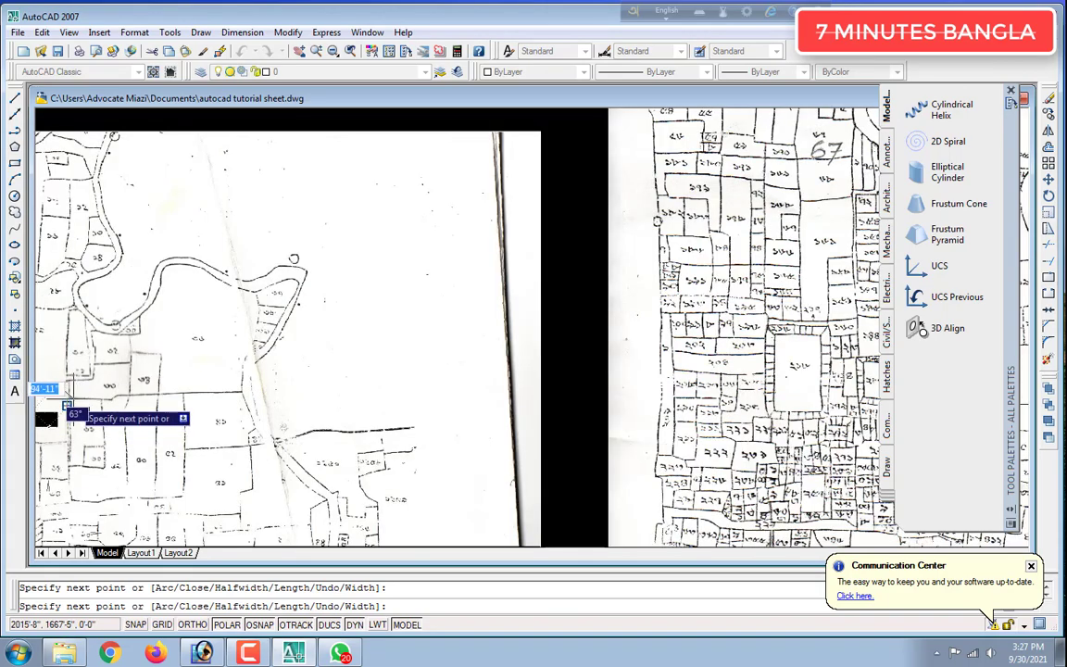
pyautogui.moveTo(67, 405); pyautogui.dragTo(584, 409, button='middle')
pyautogui.scroll(5, 541, 399)
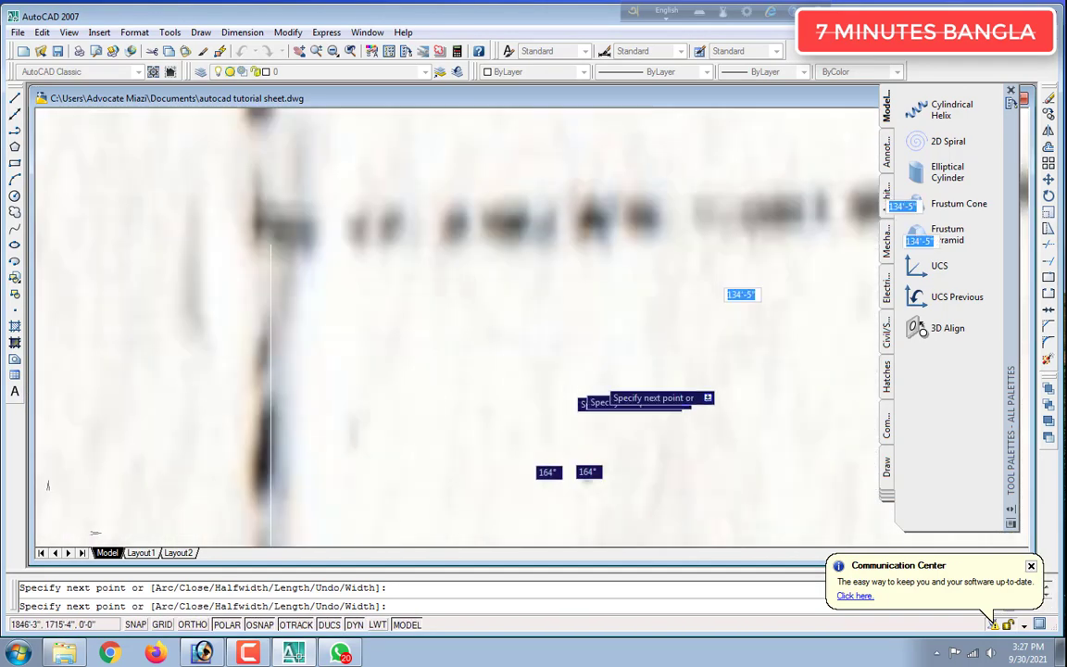
pyautogui.click(384, 224)
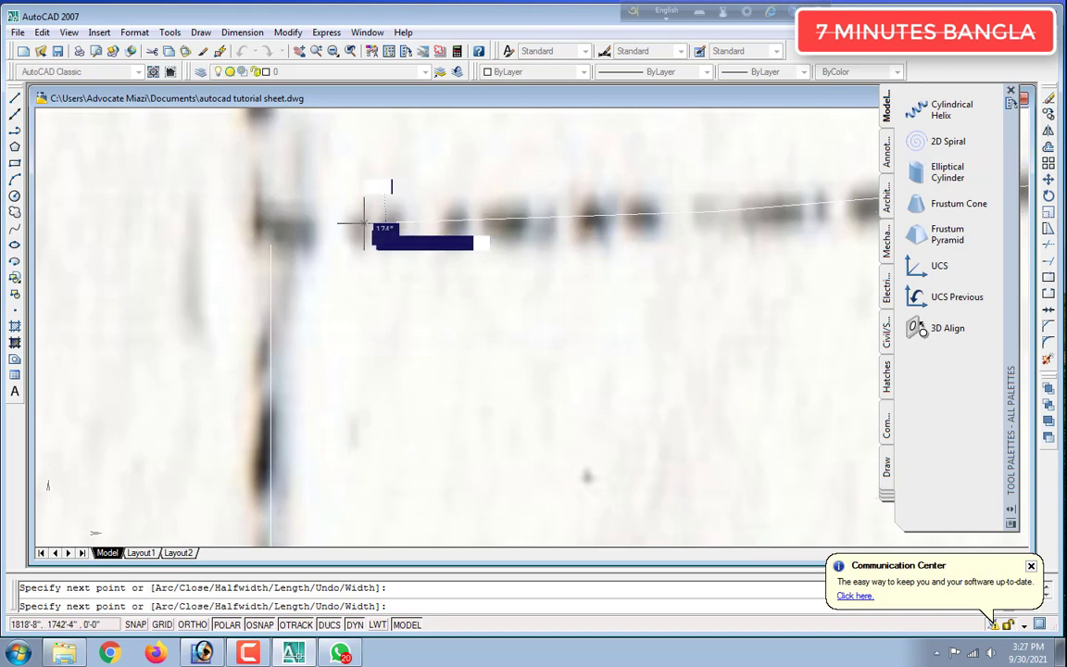
pyautogui.click(277, 225)
pyautogui.click(270, 245)
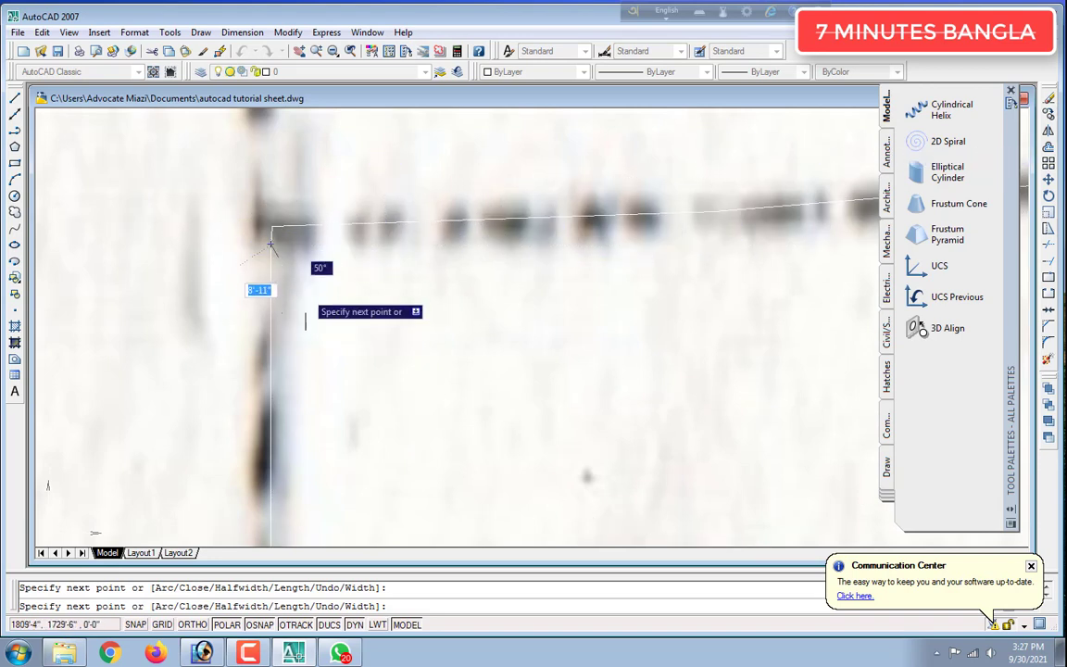
pyautogui.press('Return')
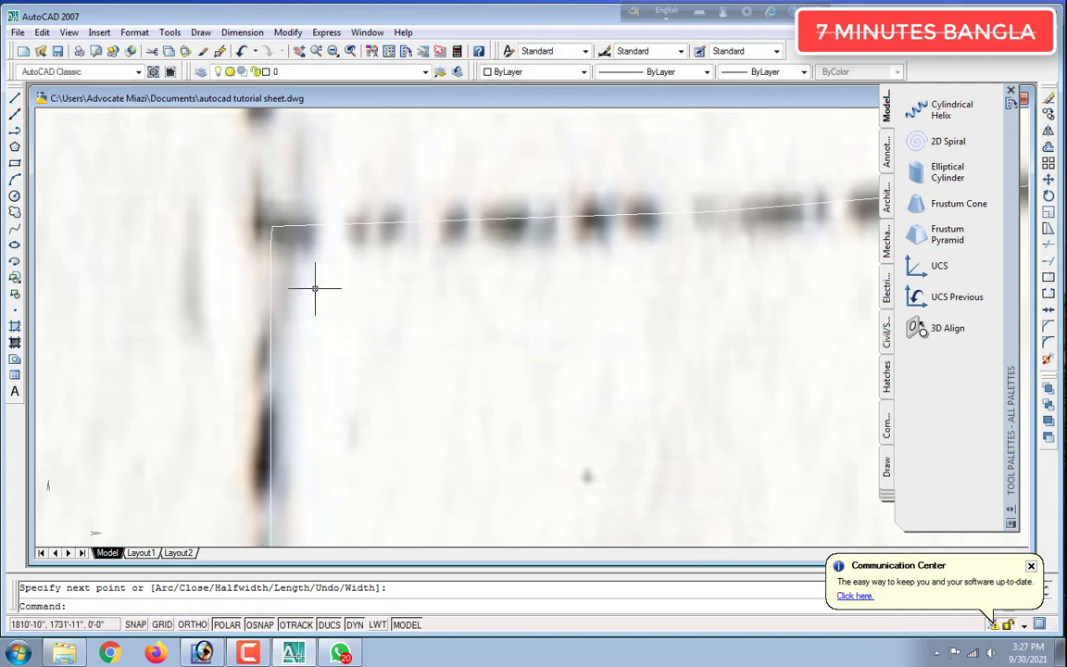
# List the traced plot polyline's properties and highlight its area in square feet
pyautogui.scroll(-5, 619, 297)
pyautogui.scroll(5, 646, 305)
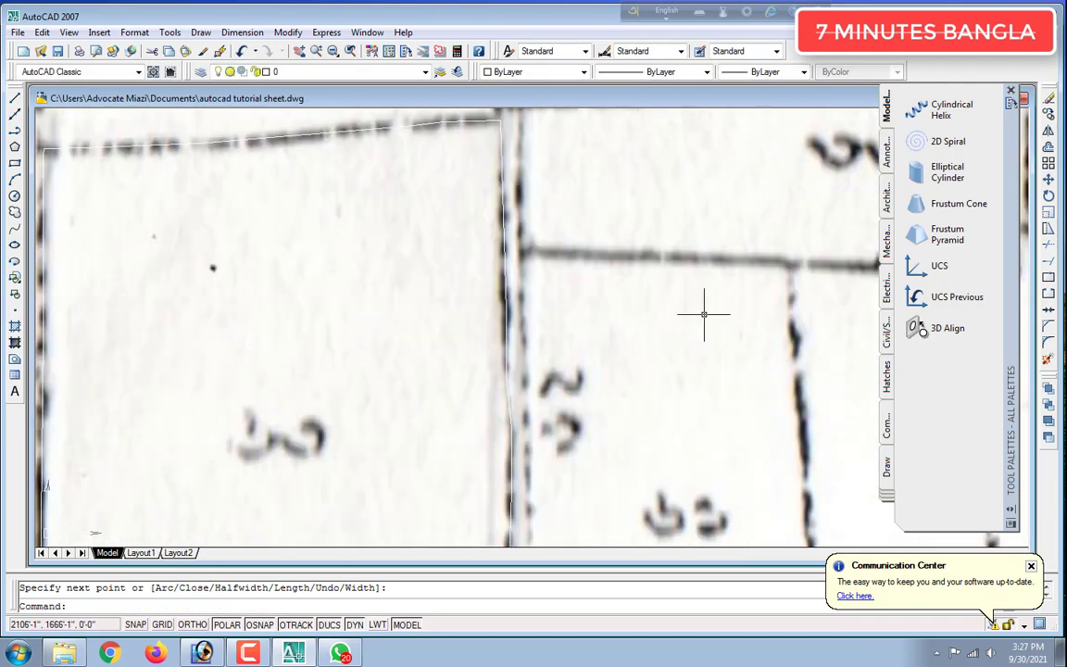
pyautogui.scroll(-2, 703, 311)
pyautogui.scroll(2, 465, 259)
pyautogui.scroll(2, 465, 259)
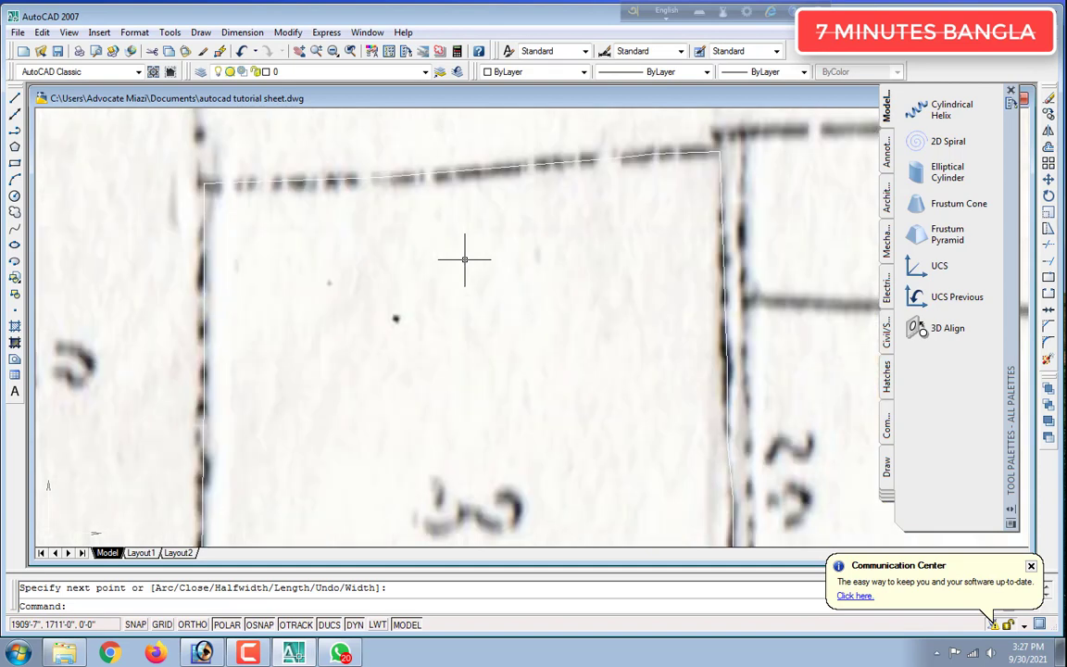
pyautogui.click(459, 169)
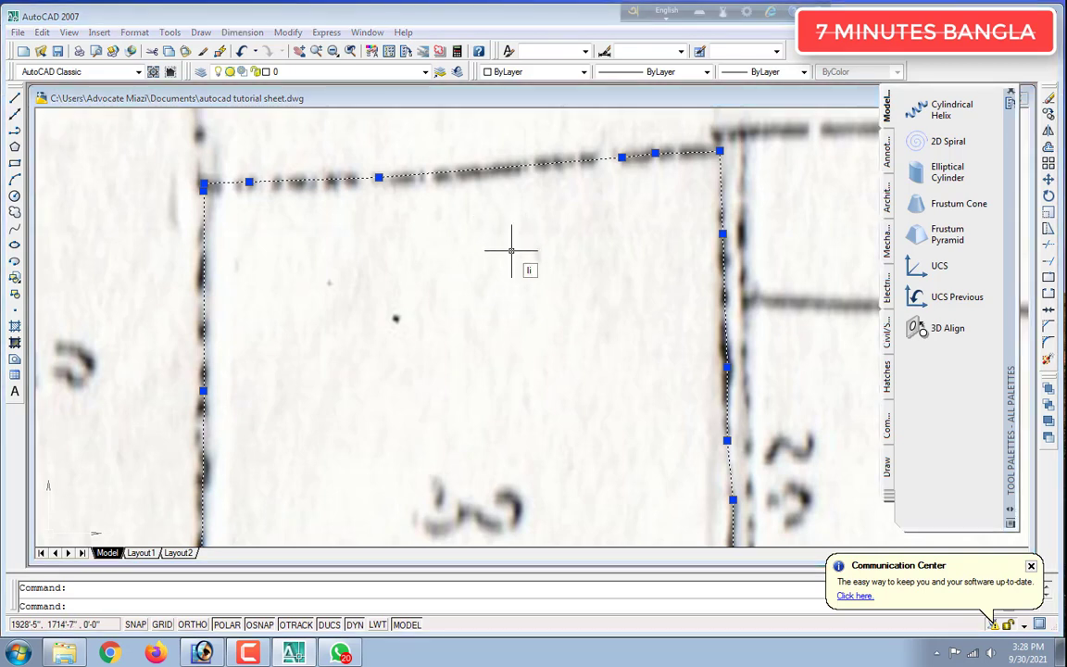
pyautogui.press('Return')
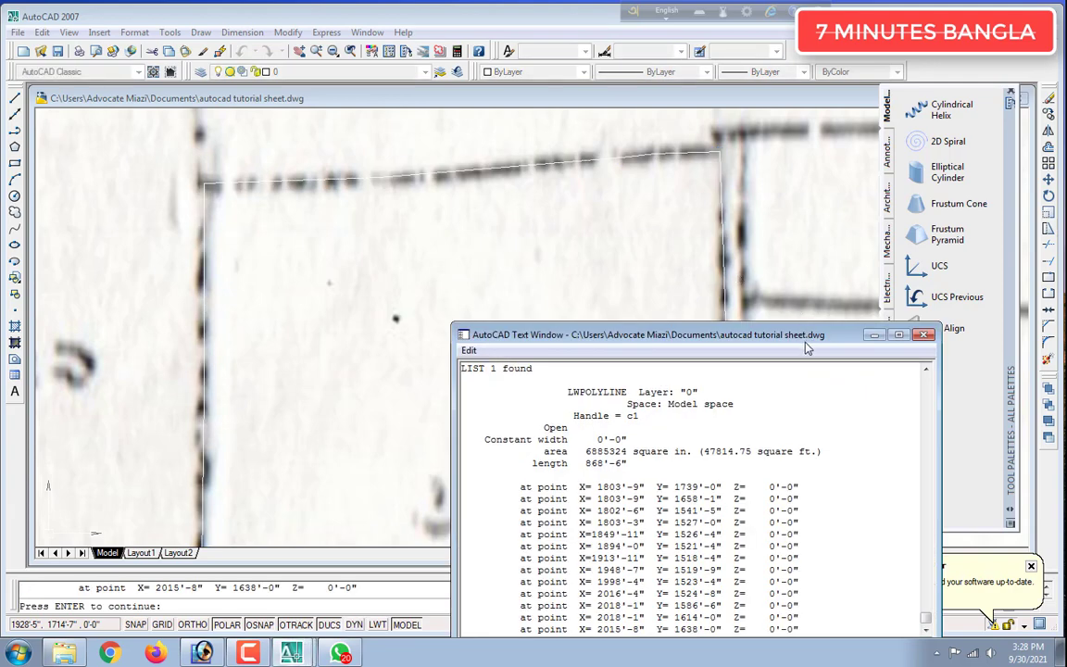
pyautogui.moveTo(805, 347)
pyautogui.mouseDown()
pyautogui.moveTo(814, 465)
pyautogui.moveTo(772, 358)
pyautogui.moveTo(564, 213)
pyautogui.moveTo(564, 159)
pyautogui.mouseUp()
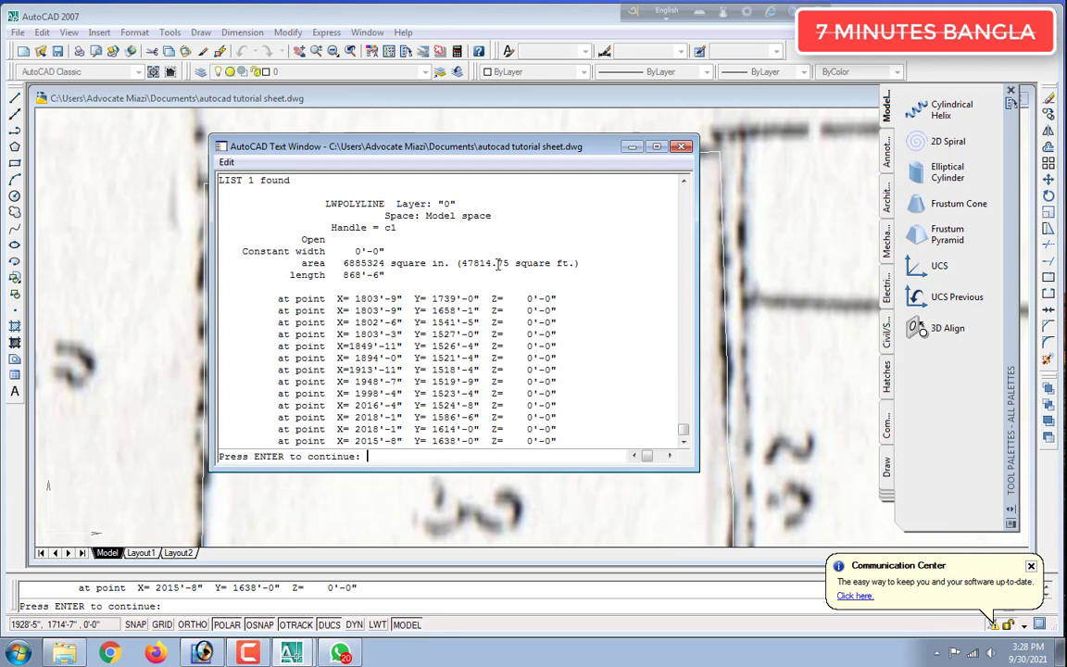
pyautogui.moveTo(509, 263); pyautogui.dragTo(469, 265)
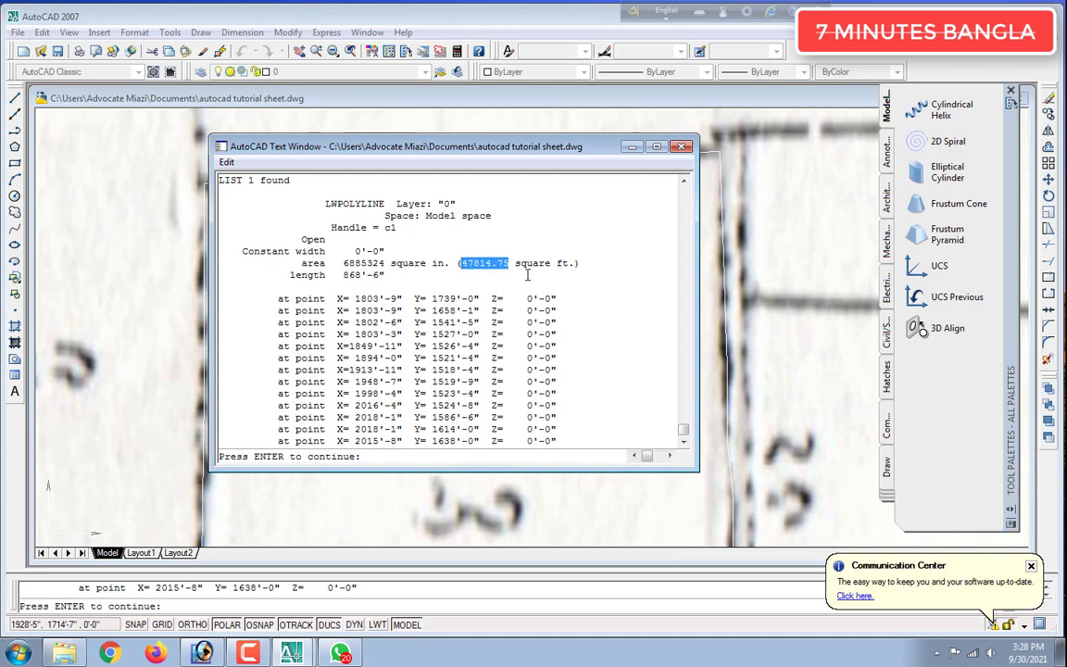
# Open the Windows Calculator, divide the plot area 47814.75 by 435.6, and close the calculator
pyautogui.click(18, 652)
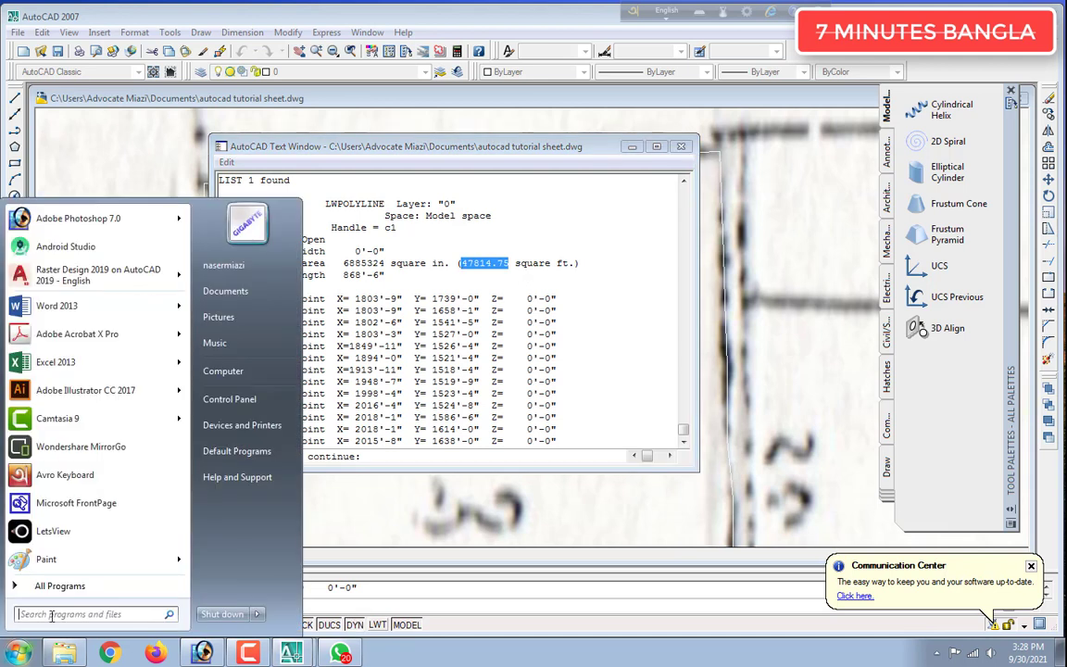
pyautogui.write('calcu')
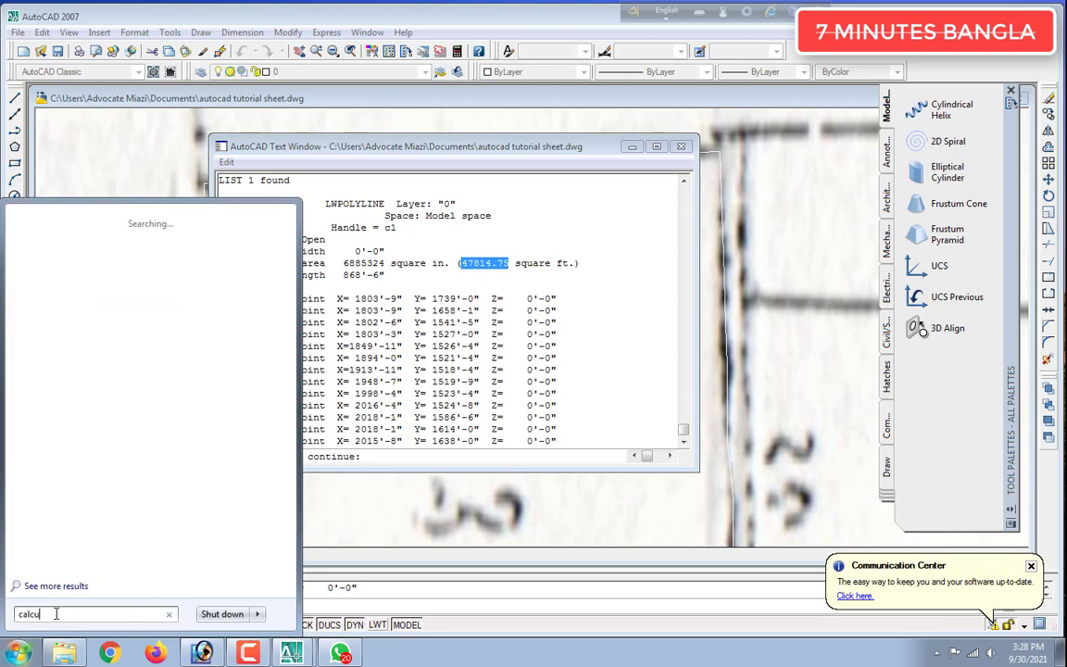
pyautogui.press('Return')
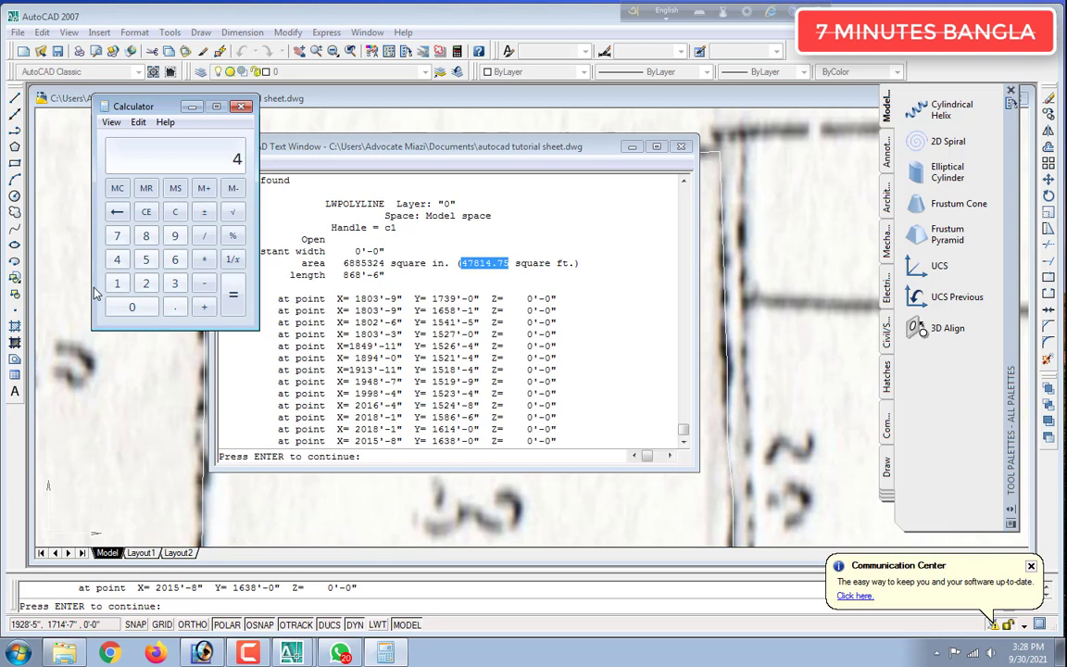
pyautogui.write('47814.75 / ')
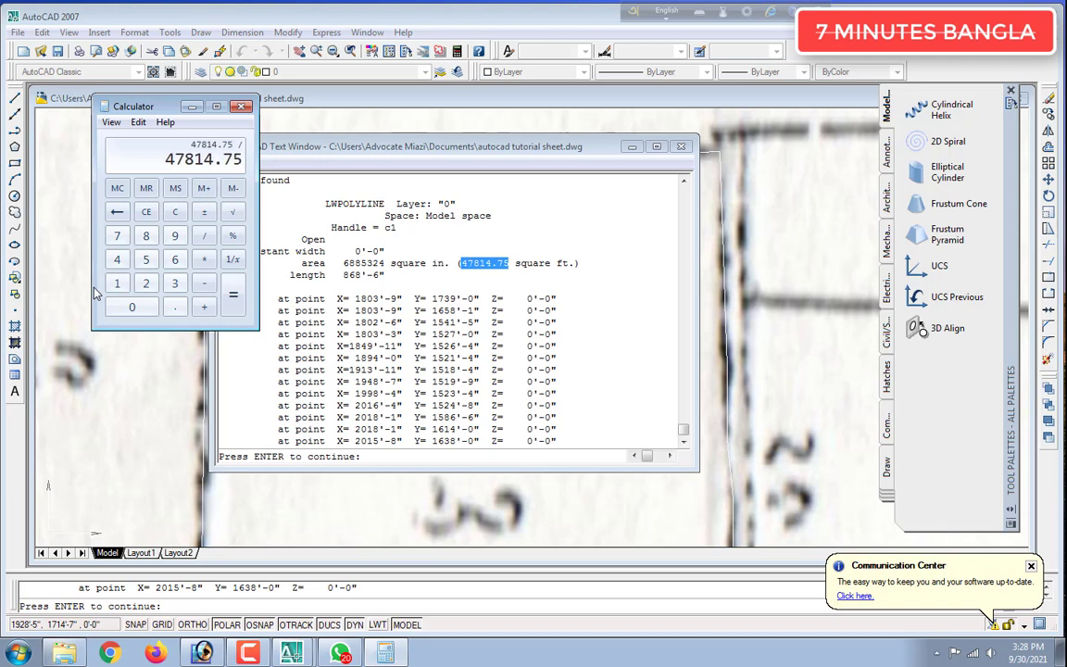
pyautogui.write('435.')
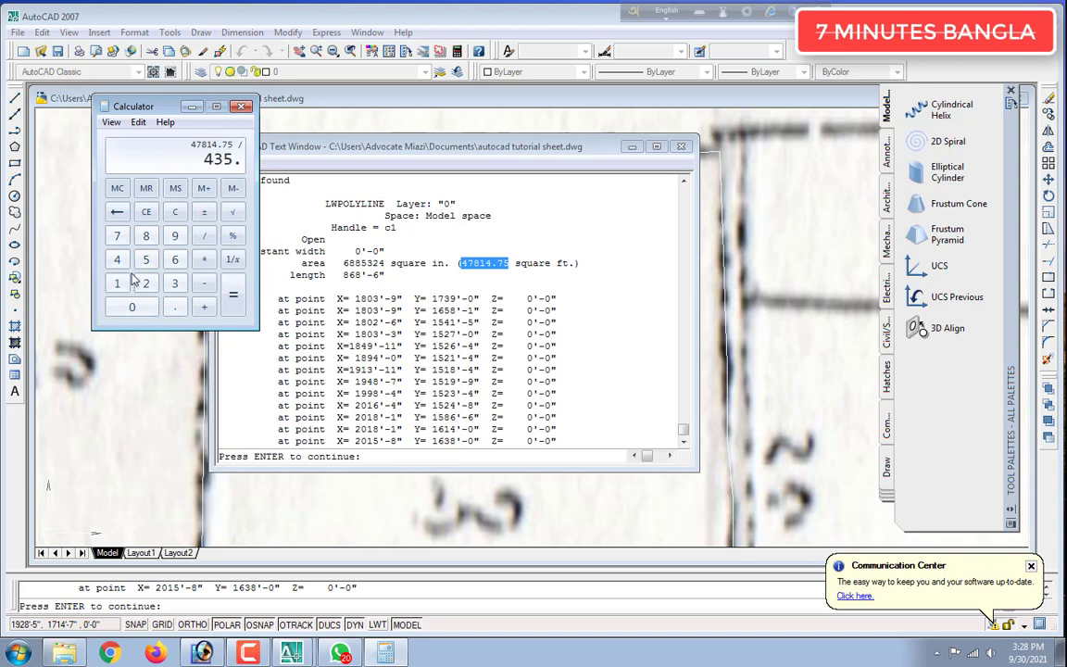
pyautogui.write('6')
pyautogui.press('Return')
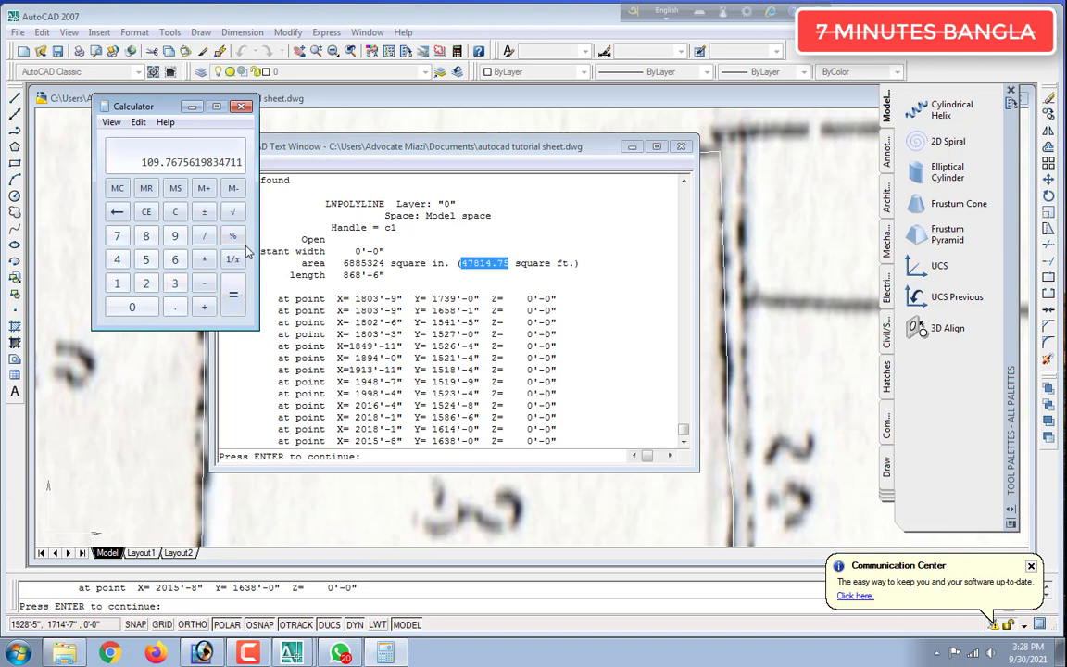
pyautogui.click(240, 107)
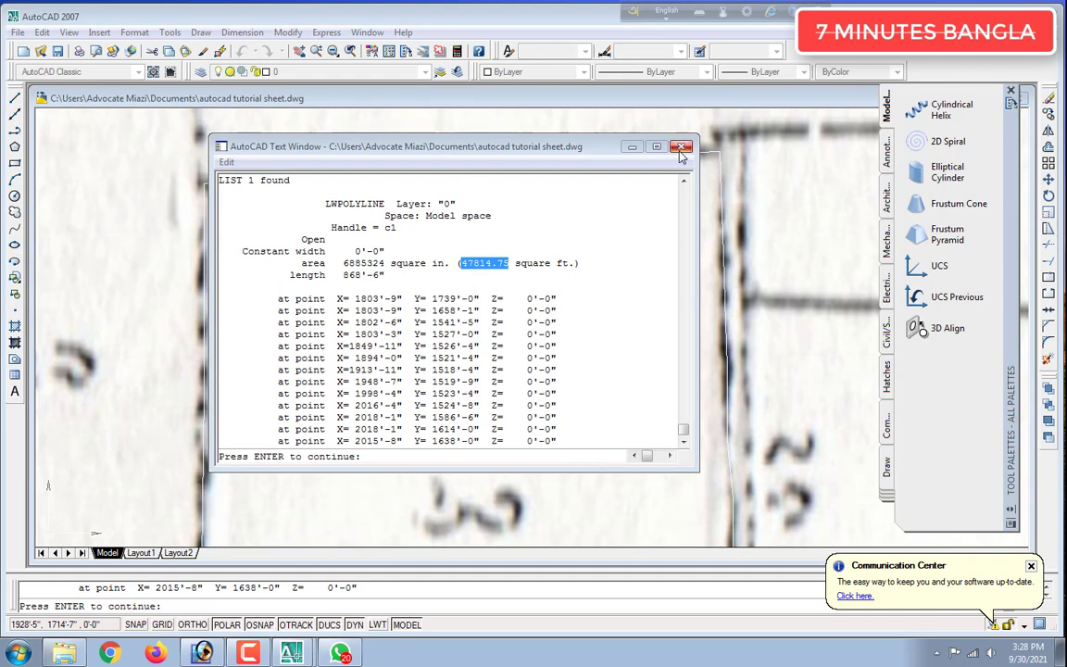
# Close the area listing and select the traced plot polyline on the first map sheet to highlight it
pyautogui.press('F2')
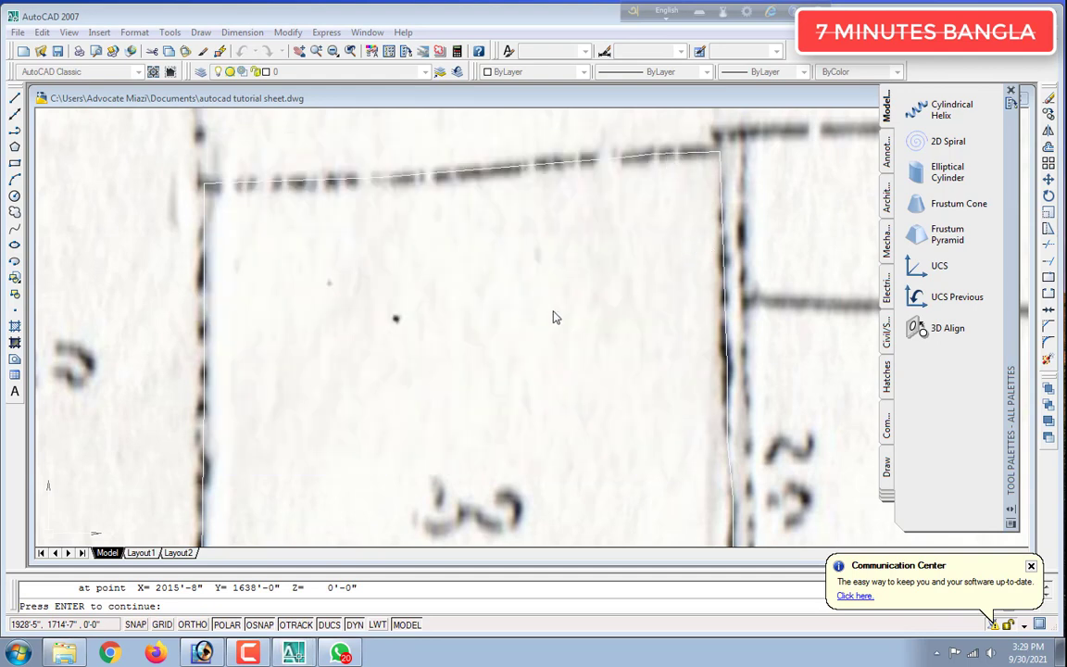
pyautogui.scroll(-6, 776, 350)
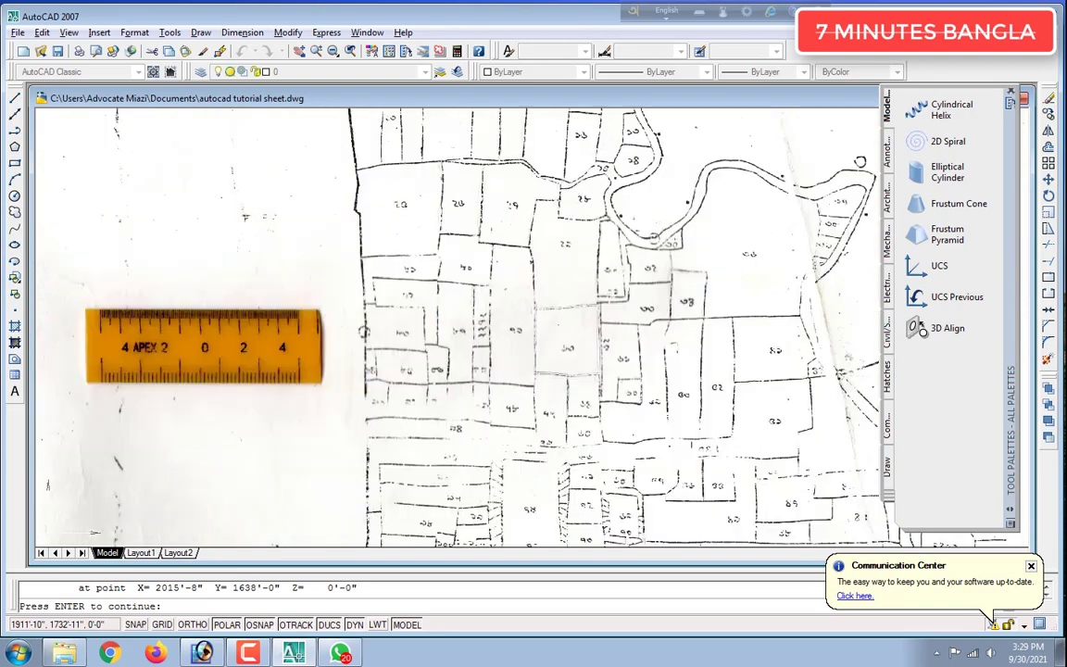
pyautogui.scroll(-5, 776, 350)
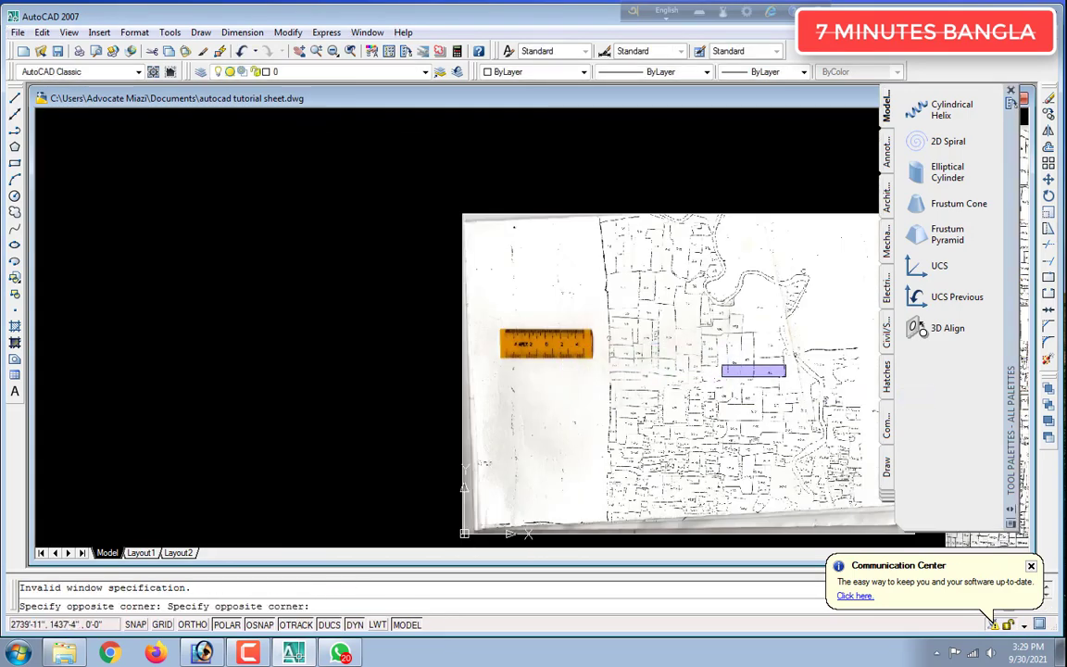
pyautogui.click(783, 365)
pyautogui.scroll(8, 776, 353)
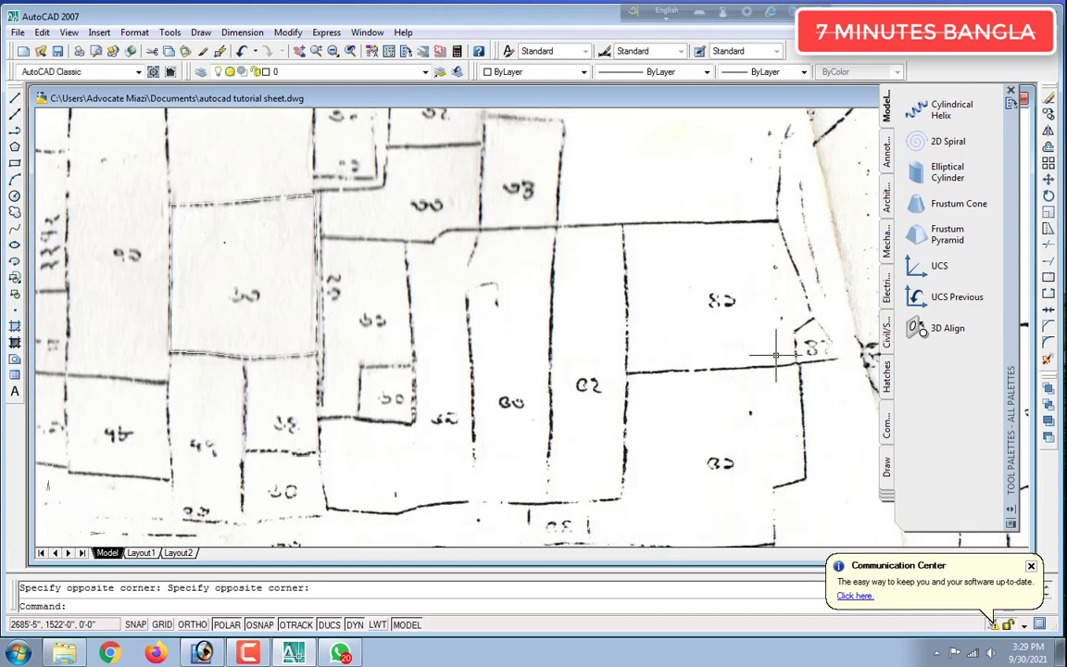
pyautogui.click(315, 278)
pyautogui.scroll(-8, 567, 363)
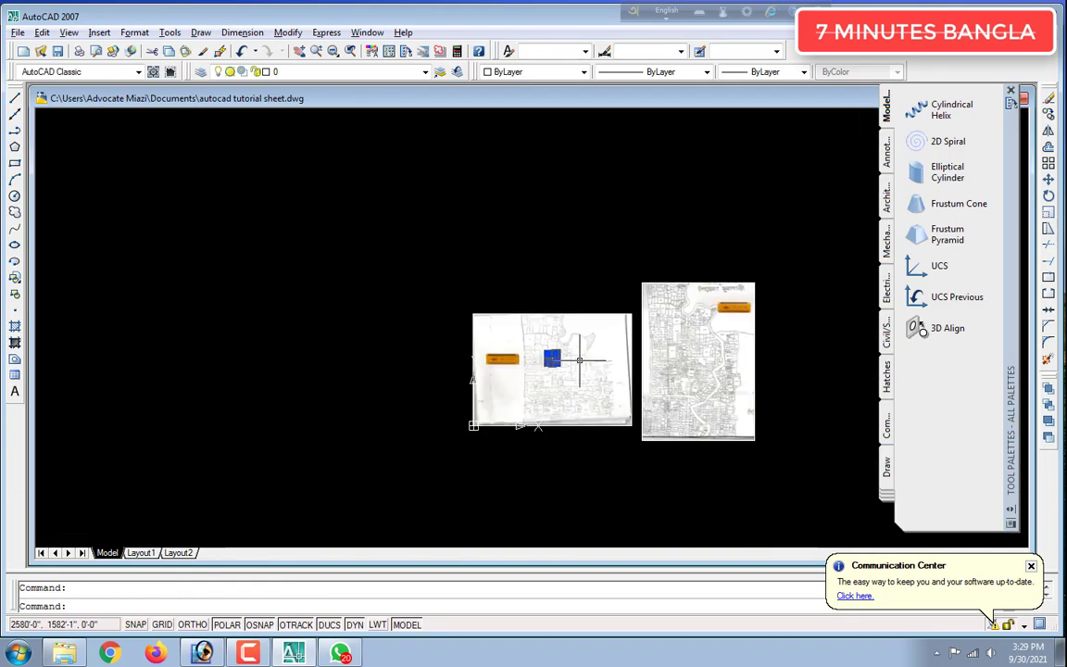
# Examine the second map sheet against the first and locate the large plot just below the handwritten 67
pyautogui.scroll(2, 579, 357)
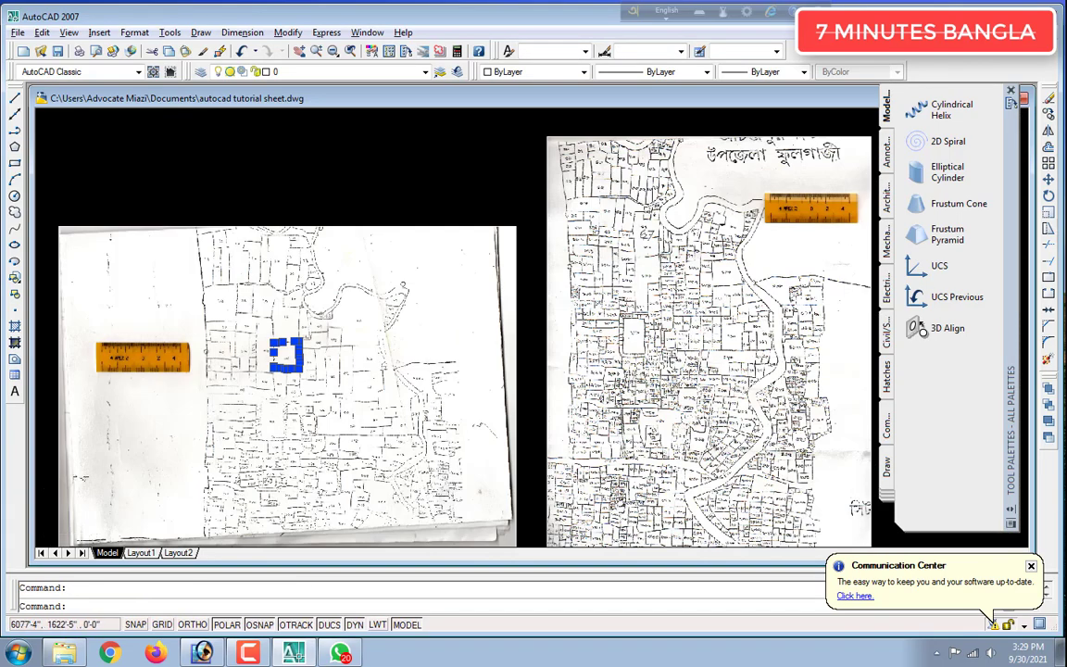
pyautogui.scroll(2, 691, 361)
pyautogui.press('alt')
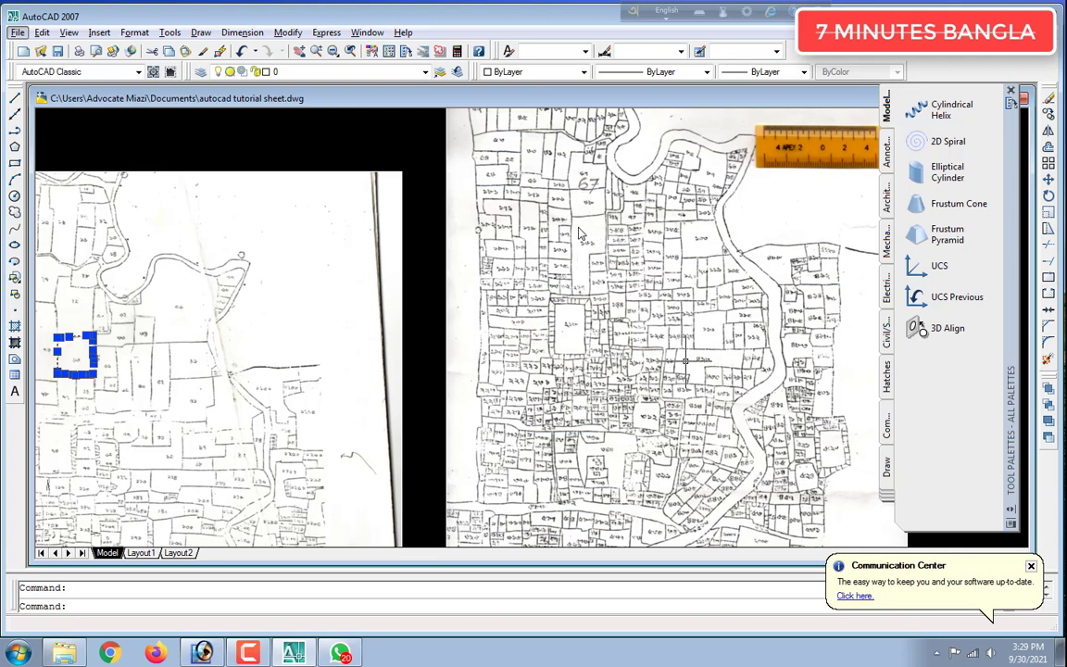
pyautogui.click(585, 241)
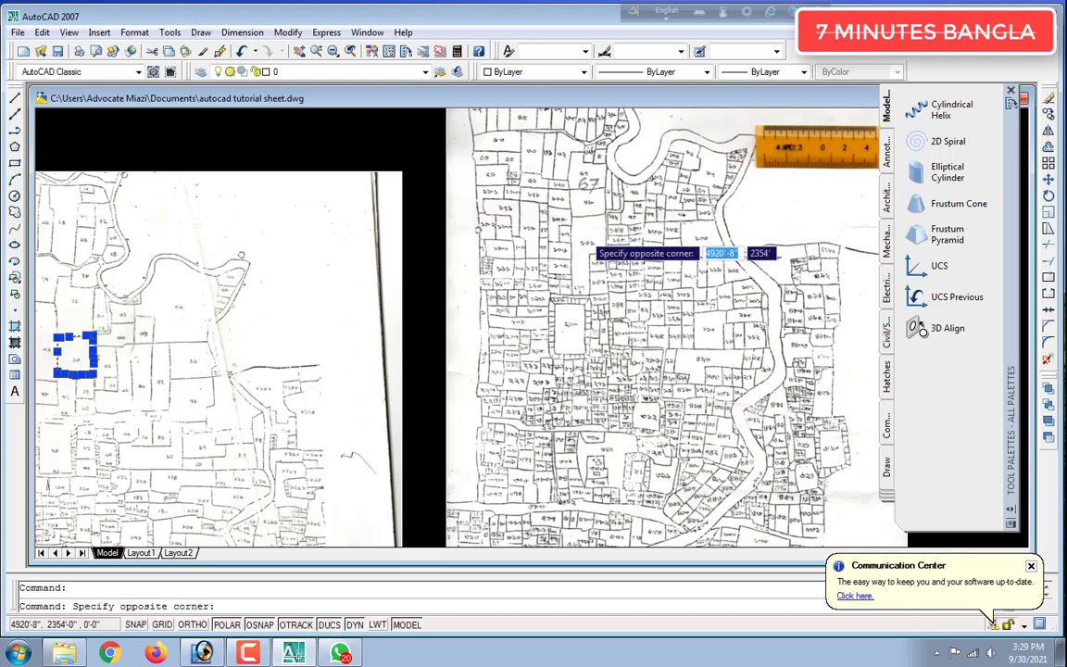
pyautogui.click(579, 204)
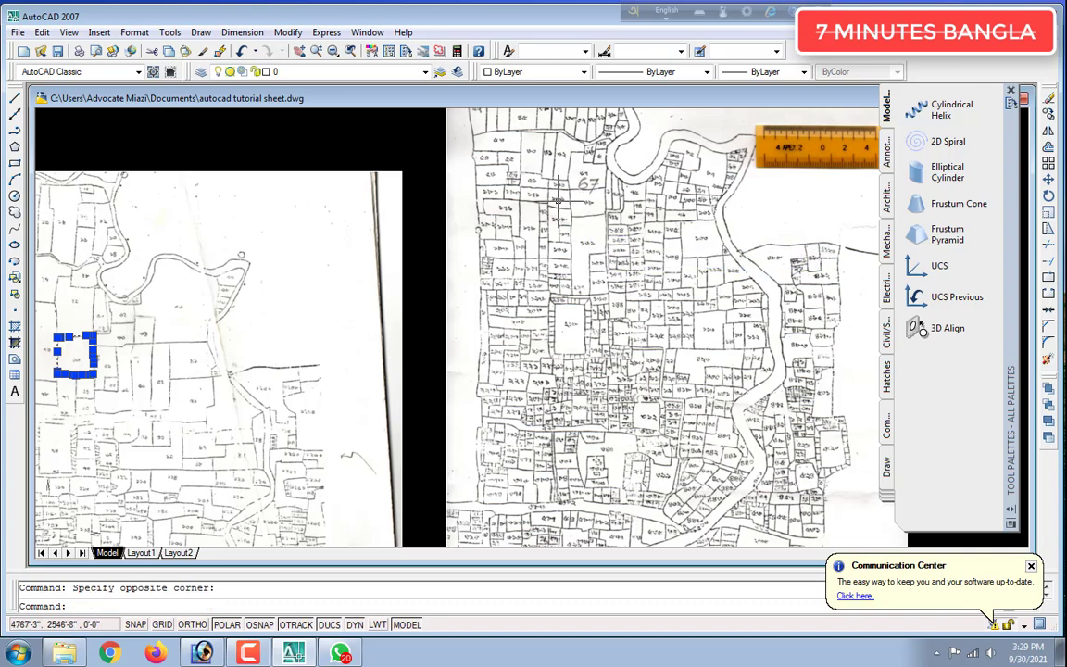
pyautogui.scroll(5, 595, 225)
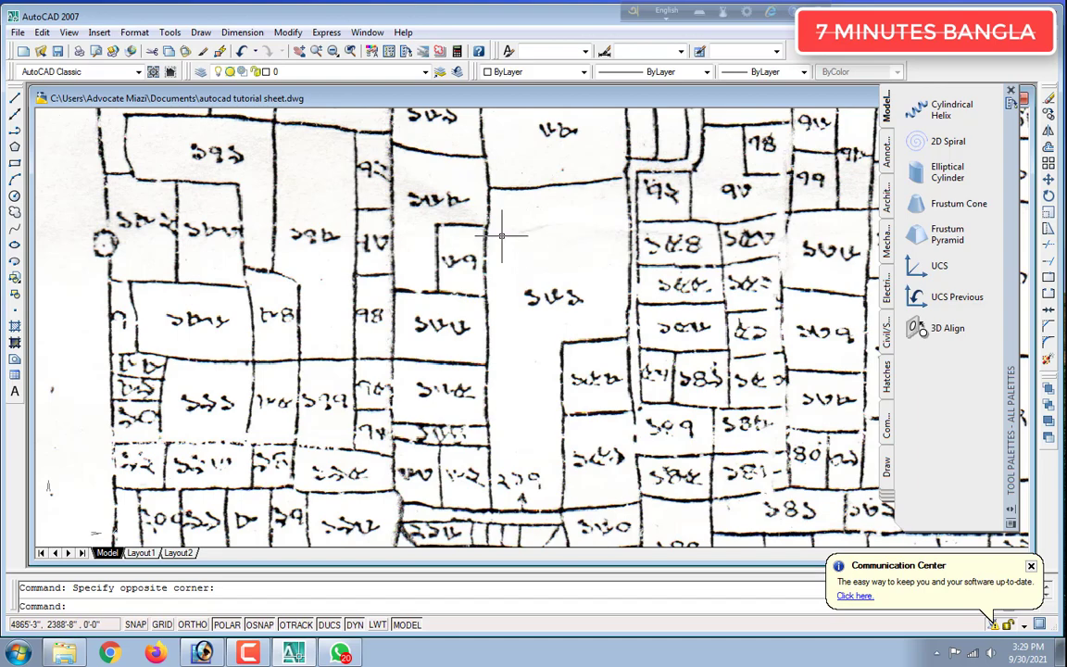
pyautogui.scroll(-5, 379, 221)
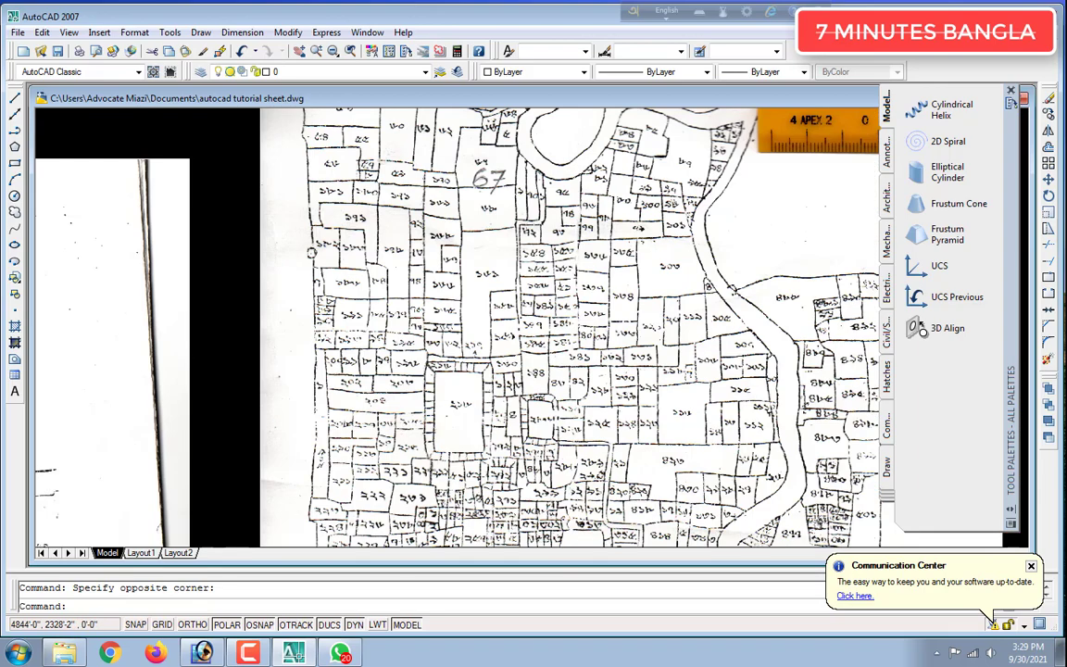
pyautogui.scroll(4, 578, 342)
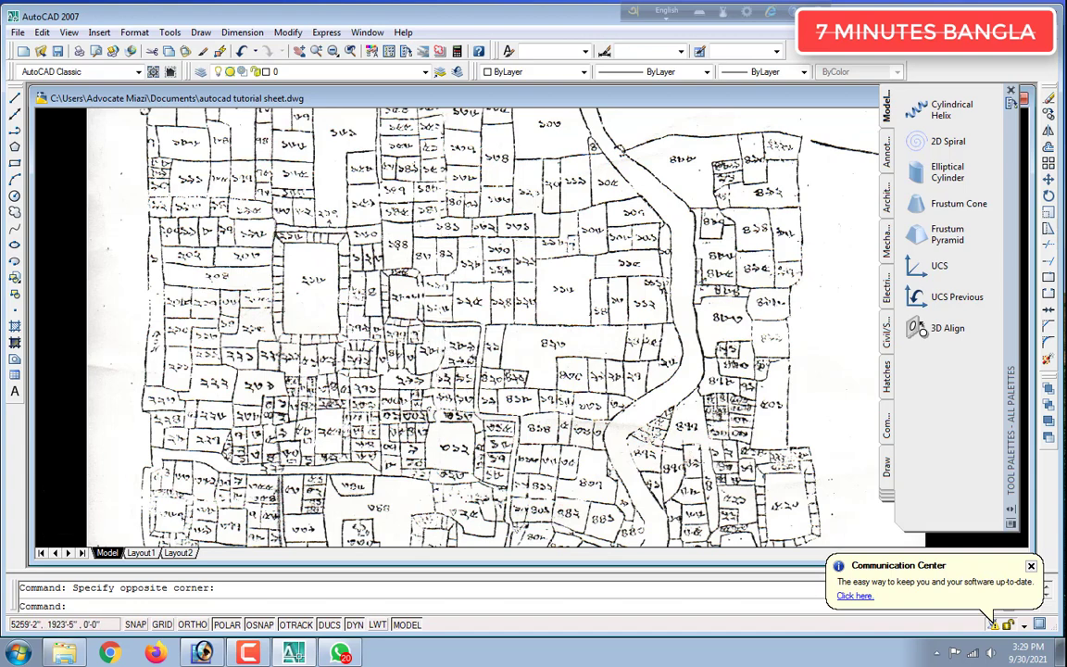
pyautogui.scroll(-5, 382, 211)
pyautogui.scroll(6, 380, 183)
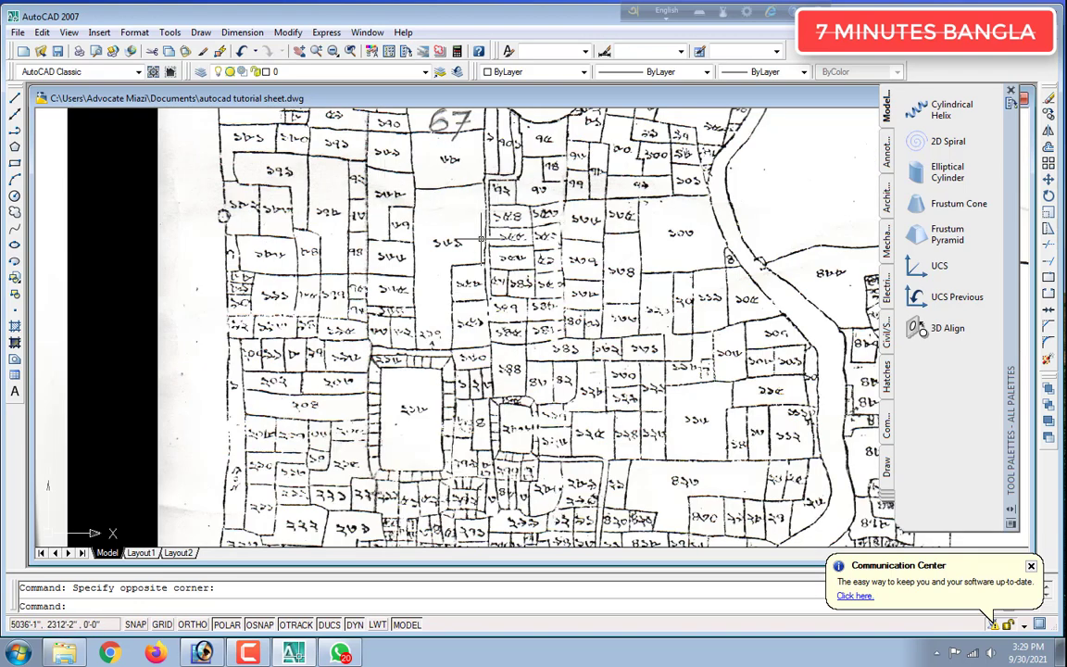
pyautogui.scroll(-4, 567, 265)
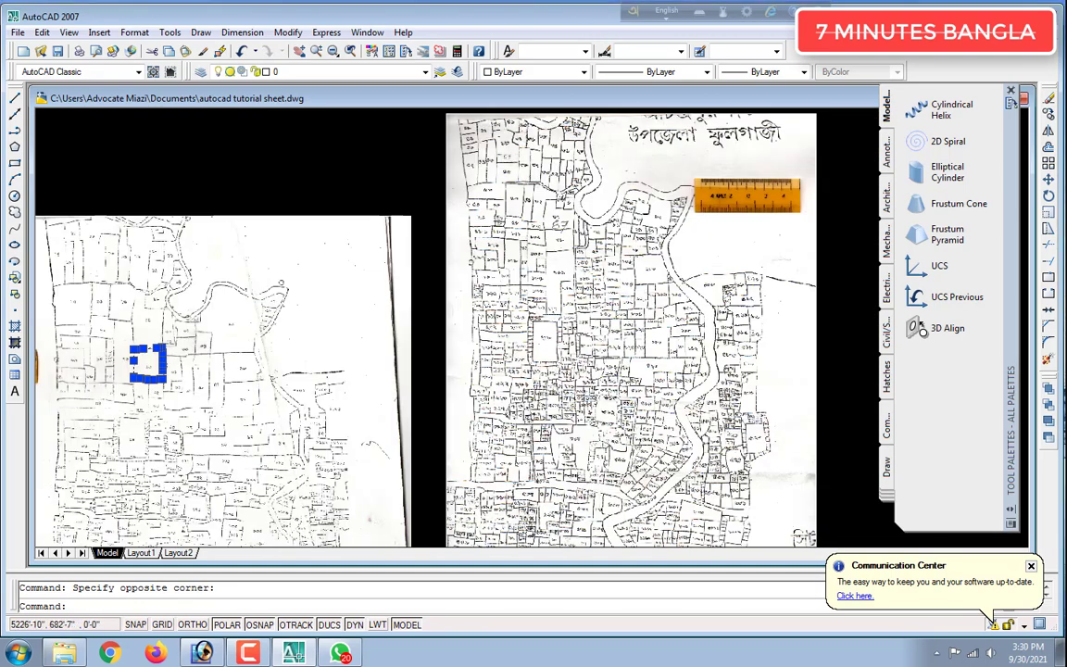
pyautogui.scroll(6, 541, 445)
pyautogui.scroll(-7, 418, 229)
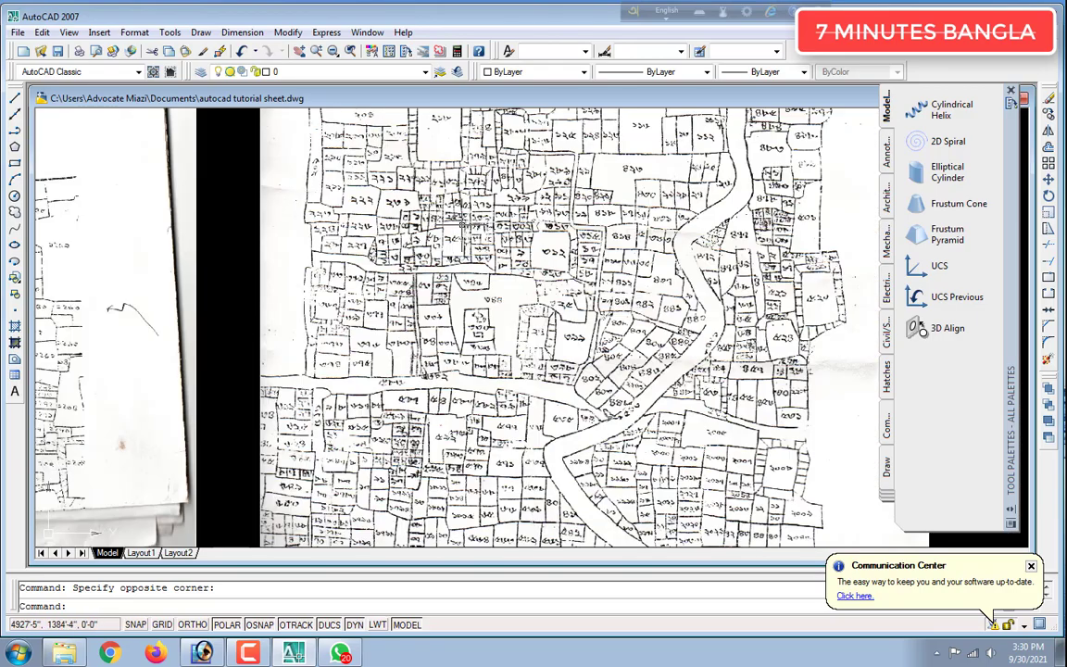
pyautogui.scroll(6, 489, 148)
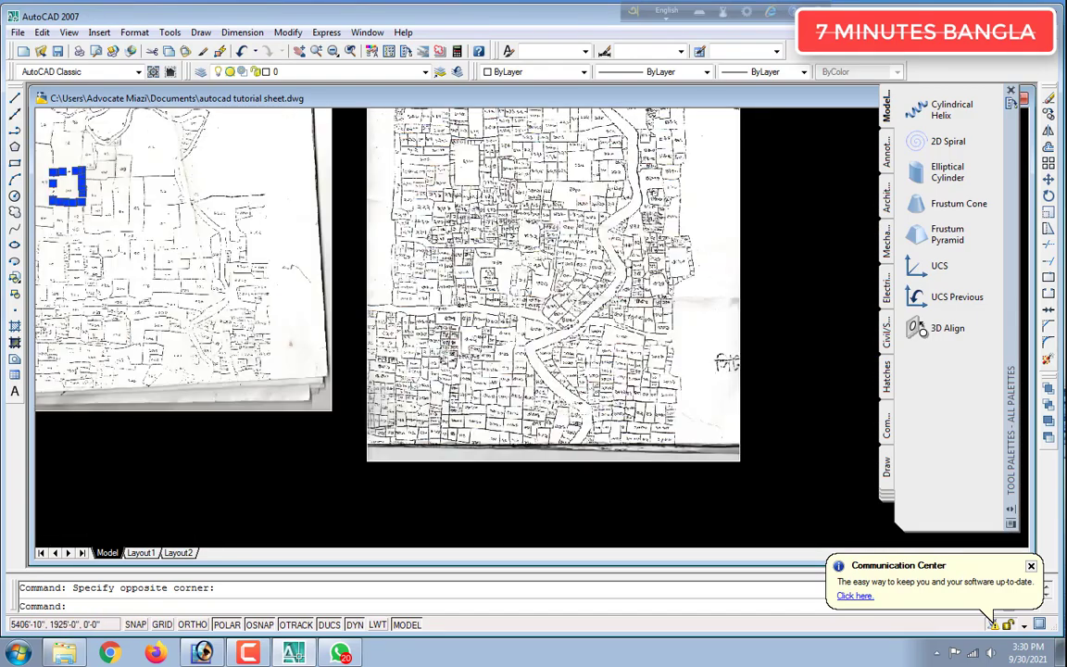
pyautogui.moveTo(546, 411); pyautogui.dragTo(544, 428, button='middle')
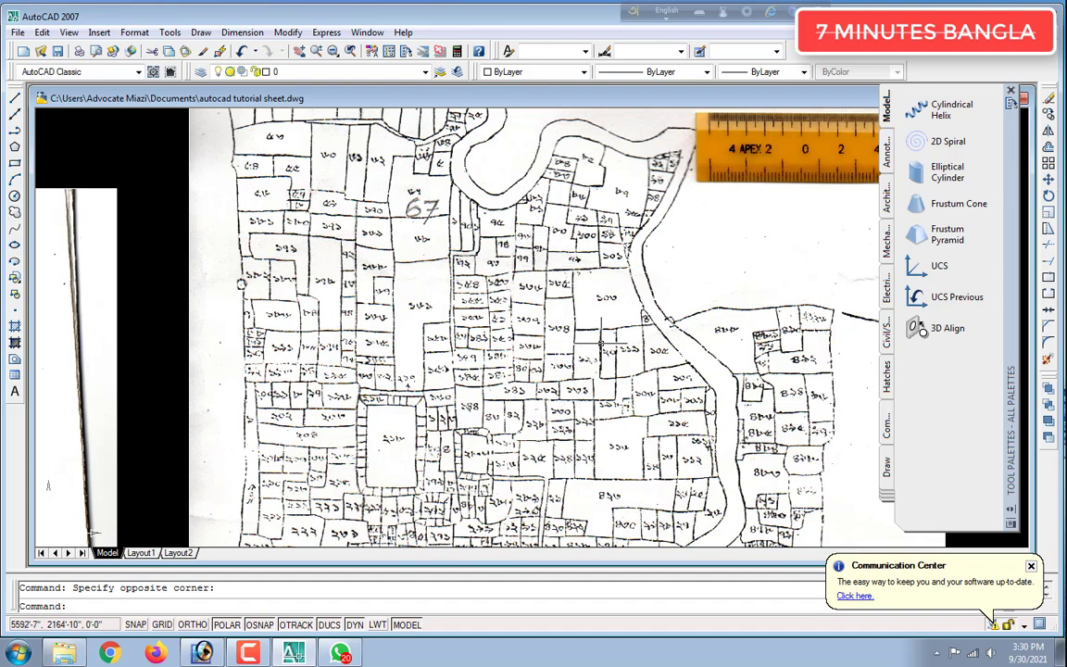
pyautogui.scroll(-5, 557, 260)
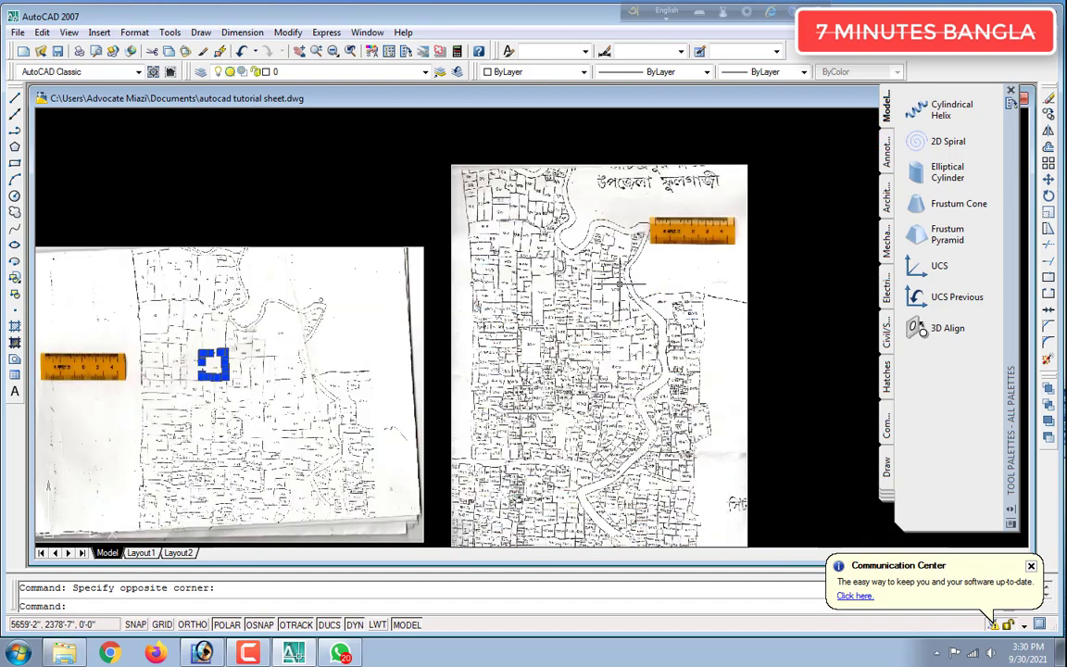
pyautogui.scroll(8, 532, 232)
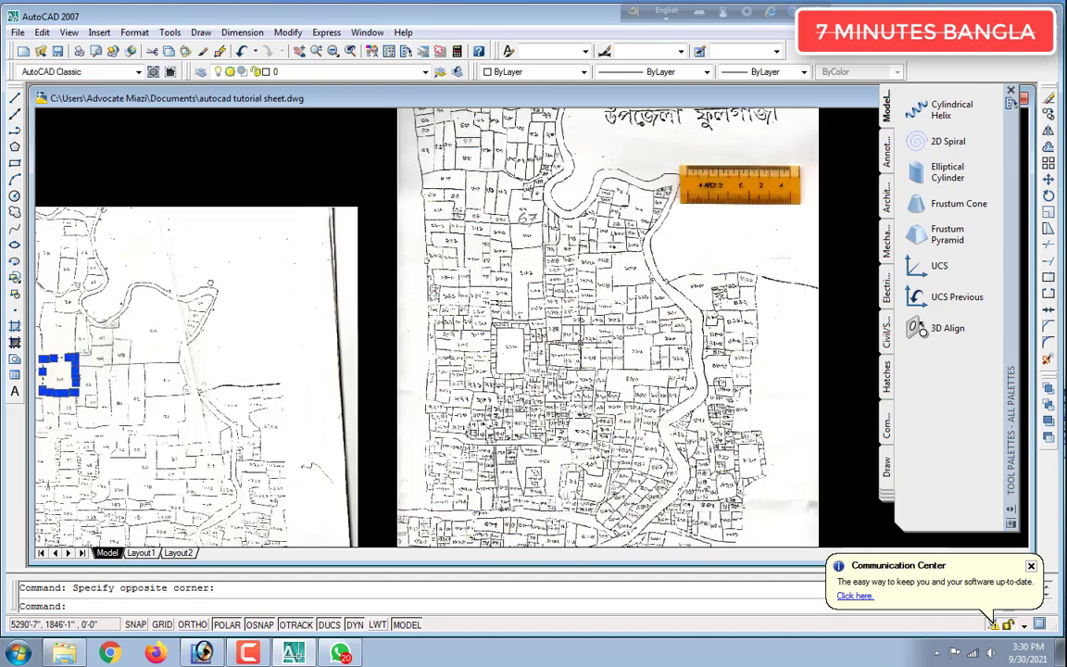
pyautogui.scroll(-4, 469, 294)
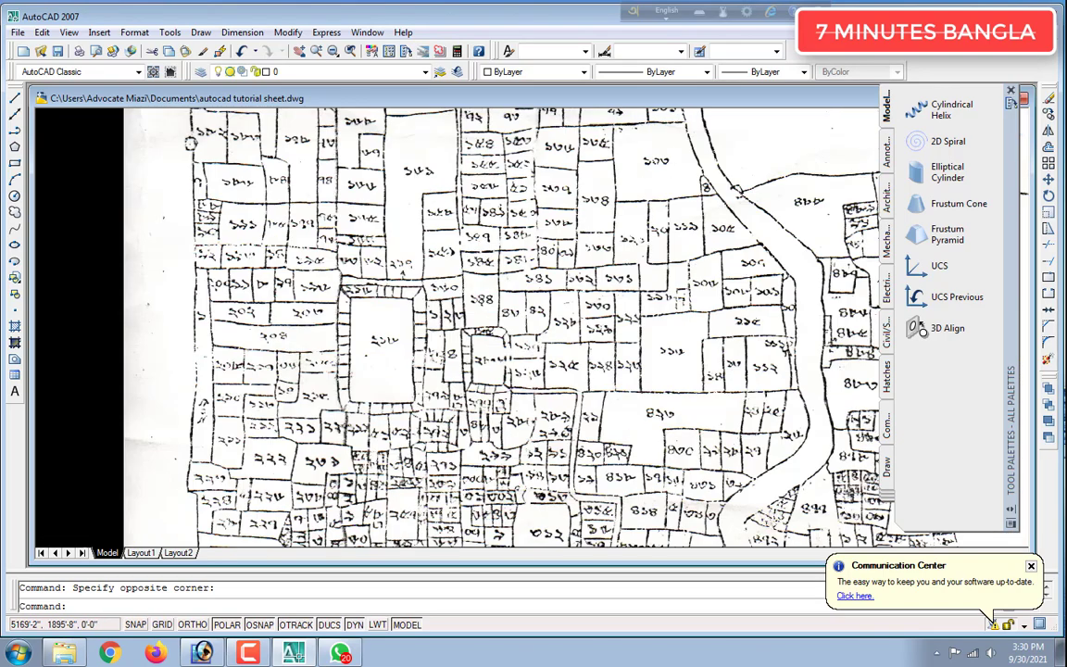
pyautogui.scroll(2, 543, 213)
pyautogui.scroll(-3, 529, 293)
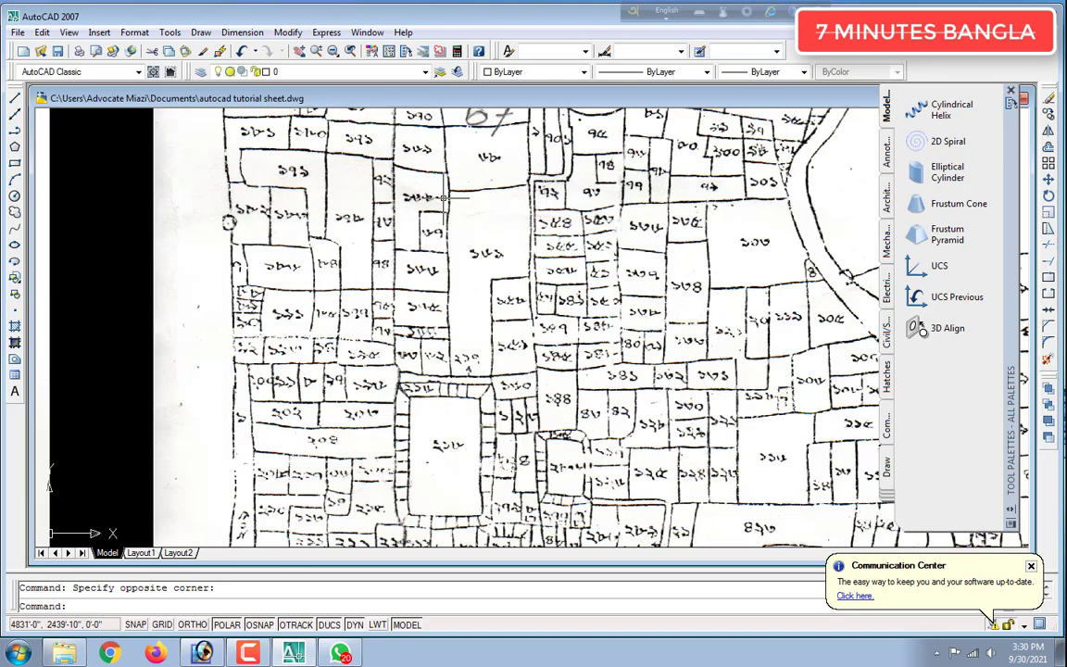
pyautogui.scroll(5, 428, 198)
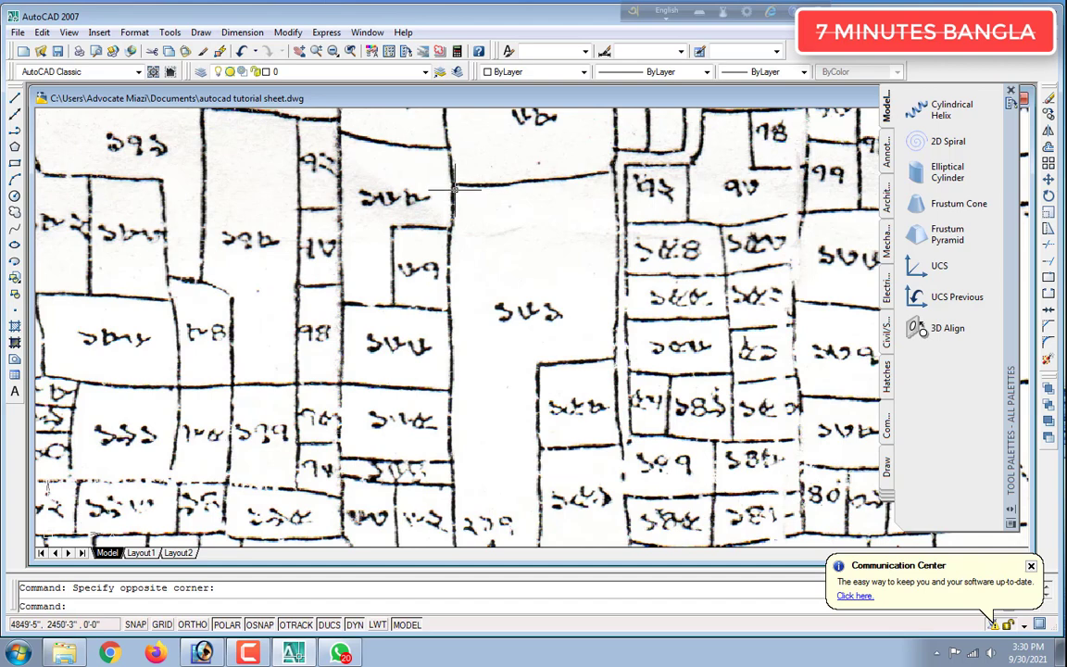
pyautogui.scroll(2, 453, 198)
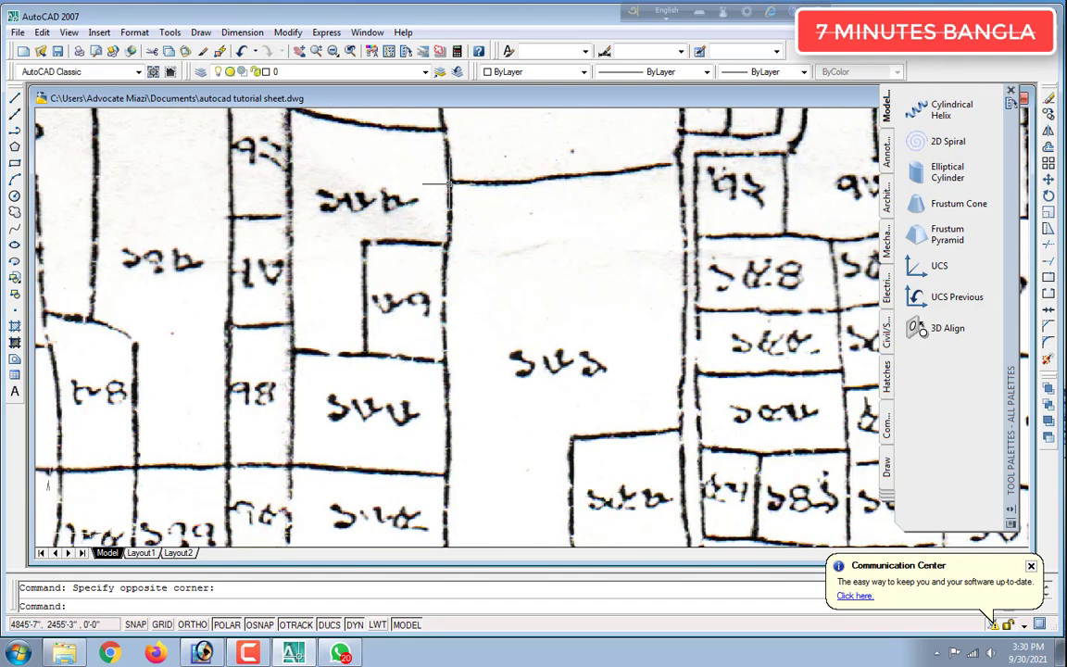
# Try to trace the upper boundary of the plot below the handwritten 67 with a polyline from its upper-left corner
pyautogui.click(450, 182)
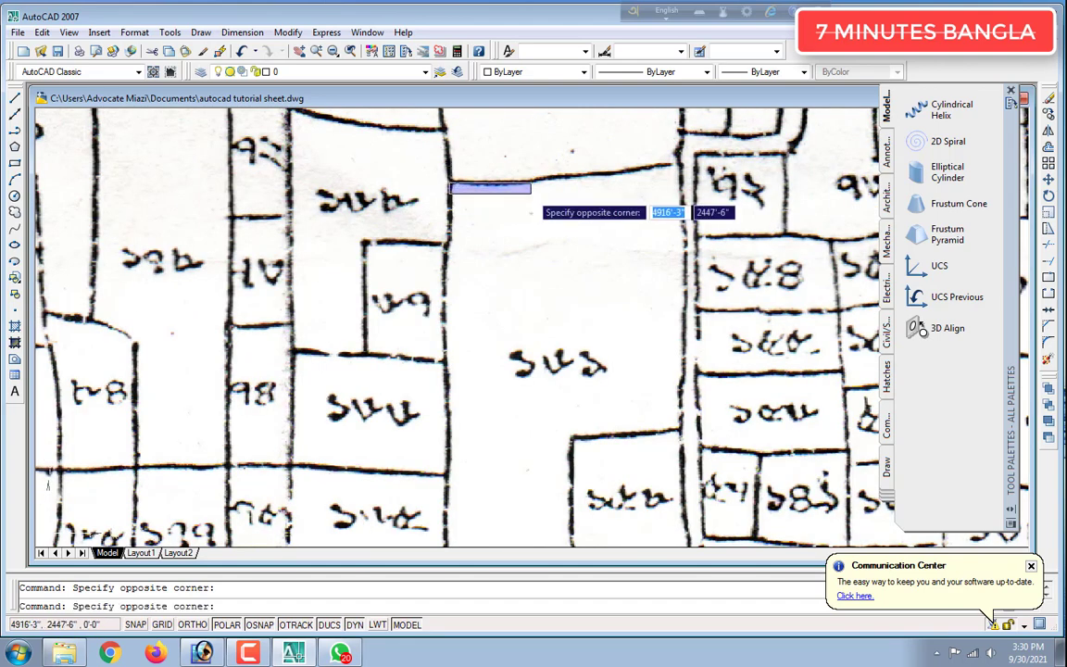
pyautogui.click(476, 192)
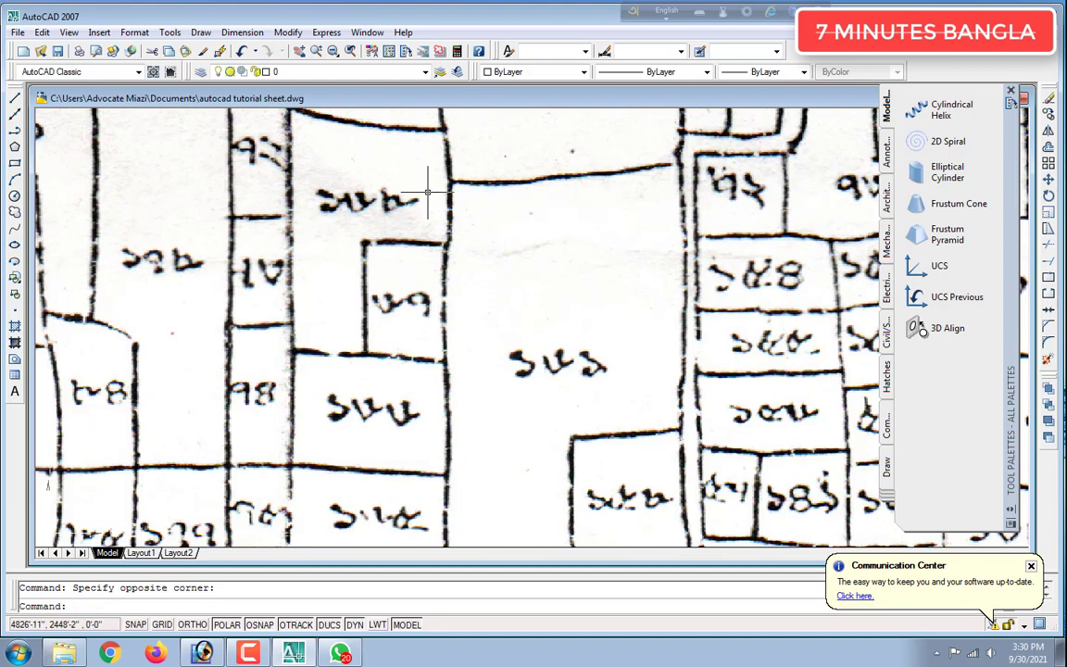
pyautogui.click(15, 129)
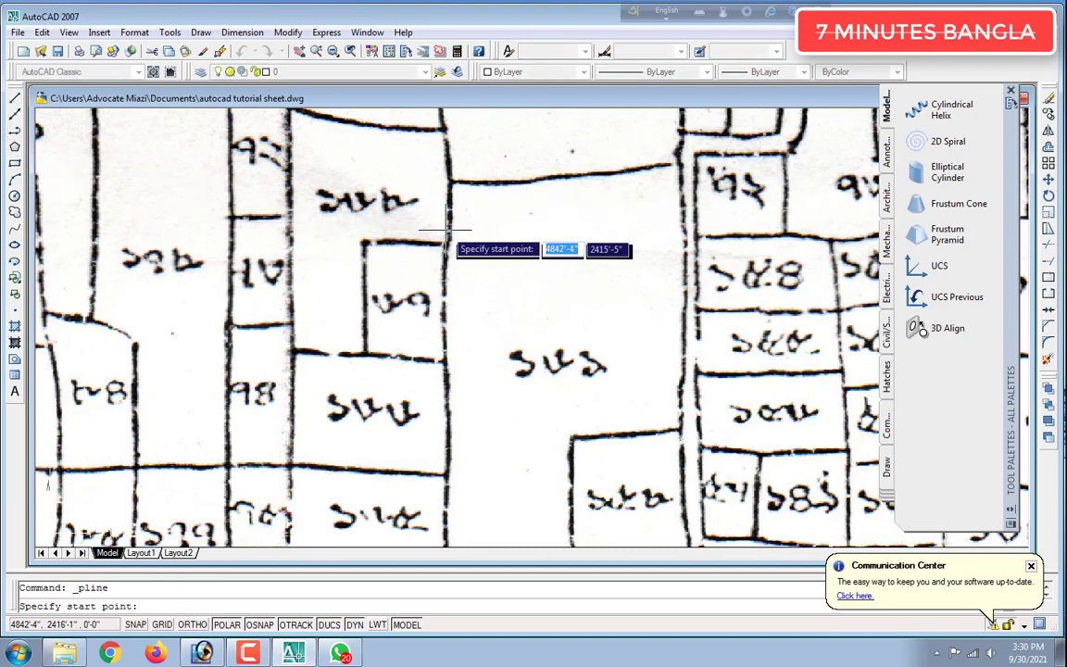
pyautogui.click(451, 182)
pyautogui.scroll(5, 476, 183)
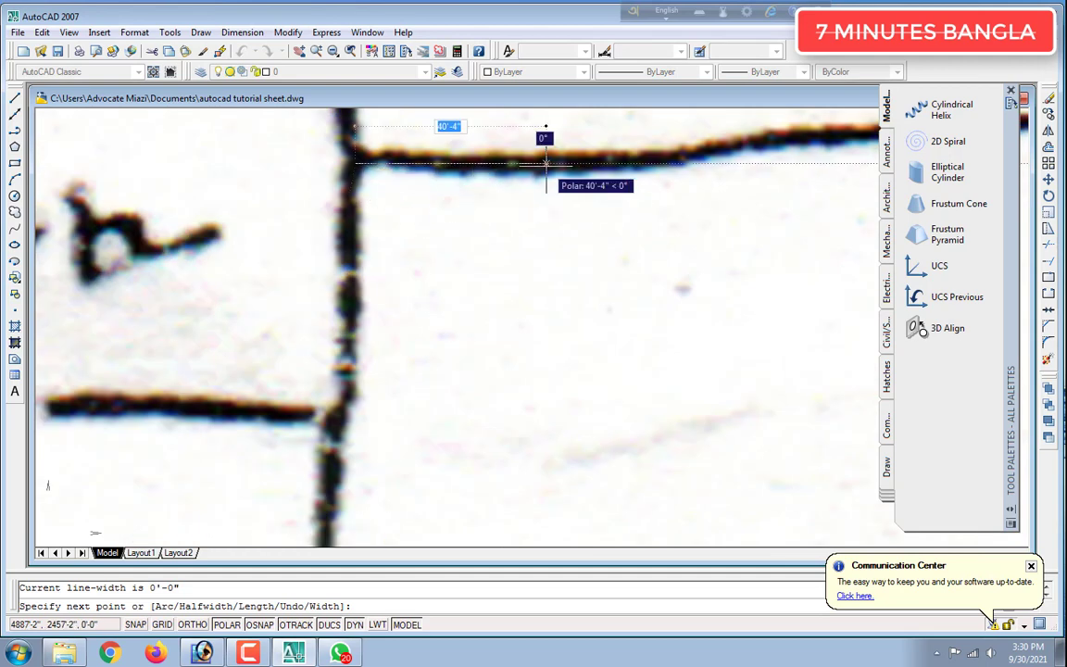
pyautogui.click(548, 163)
pyautogui.click(685, 163)
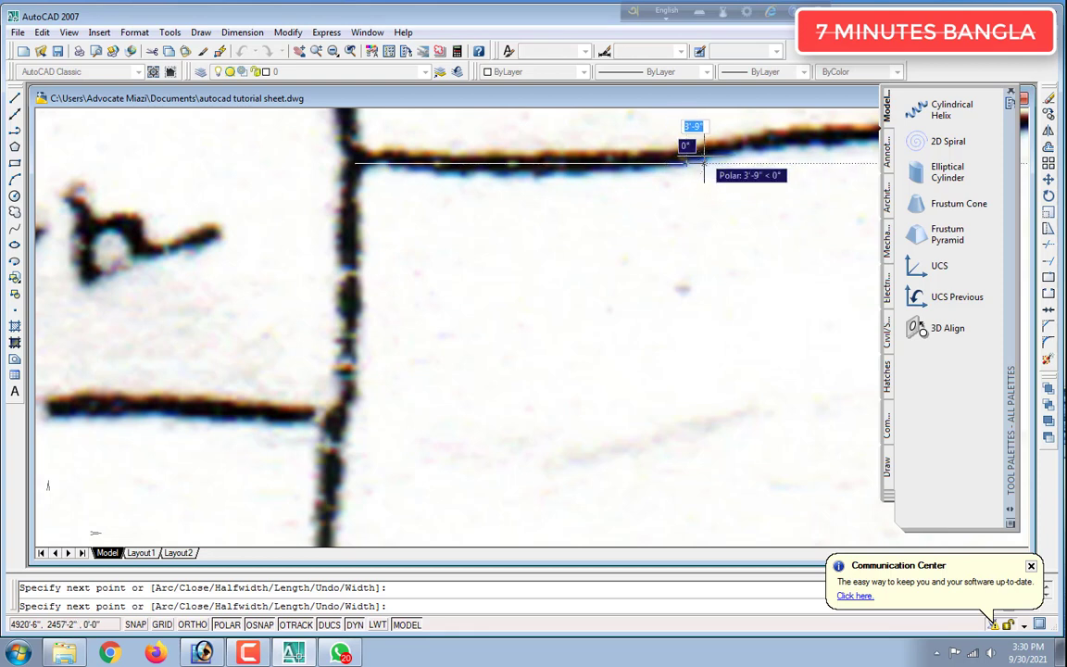
pyautogui.press('Escape')
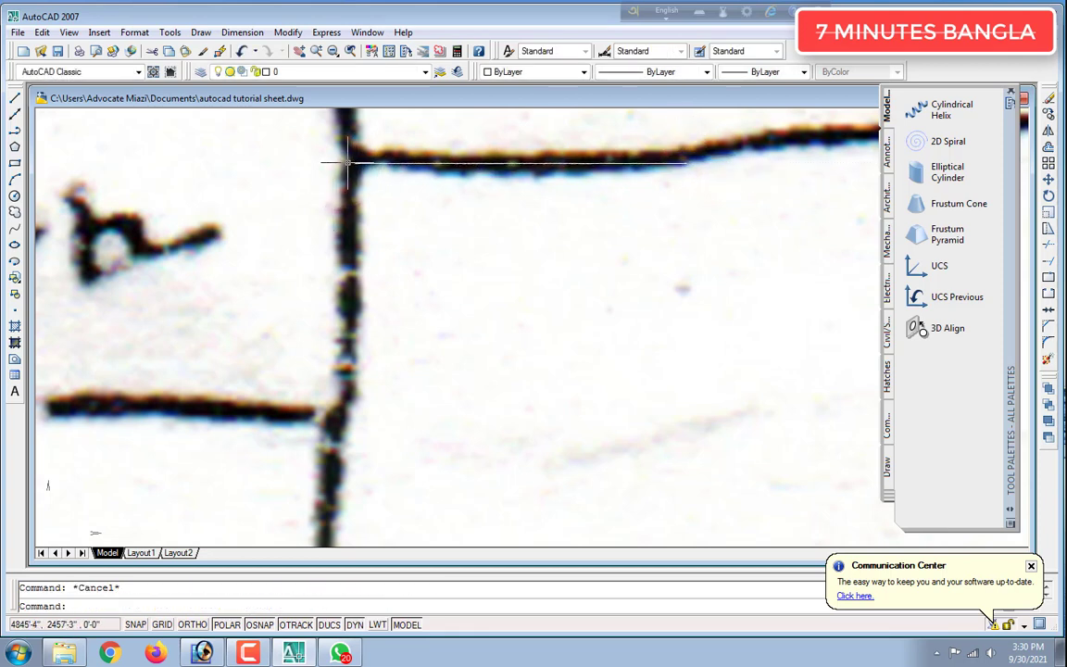
# Erase the short horizontal polyline along the plot's upper boundary
pyautogui.click(349, 164)
pyautogui.press('Escape')
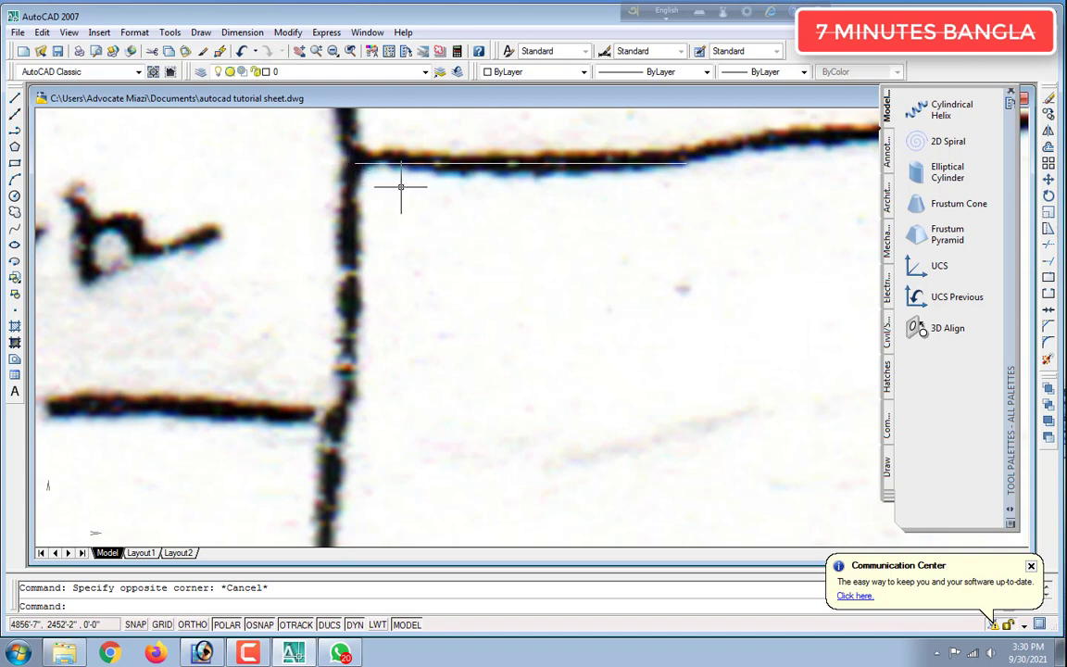
pyautogui.press('Escape')
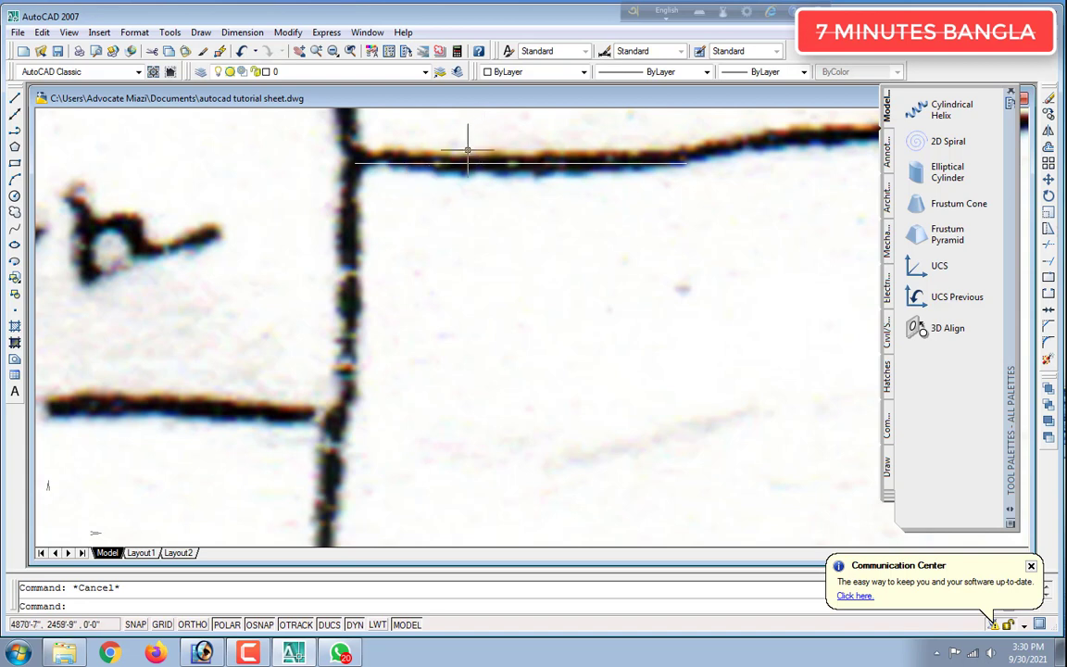
pyautogui.press('Delete')
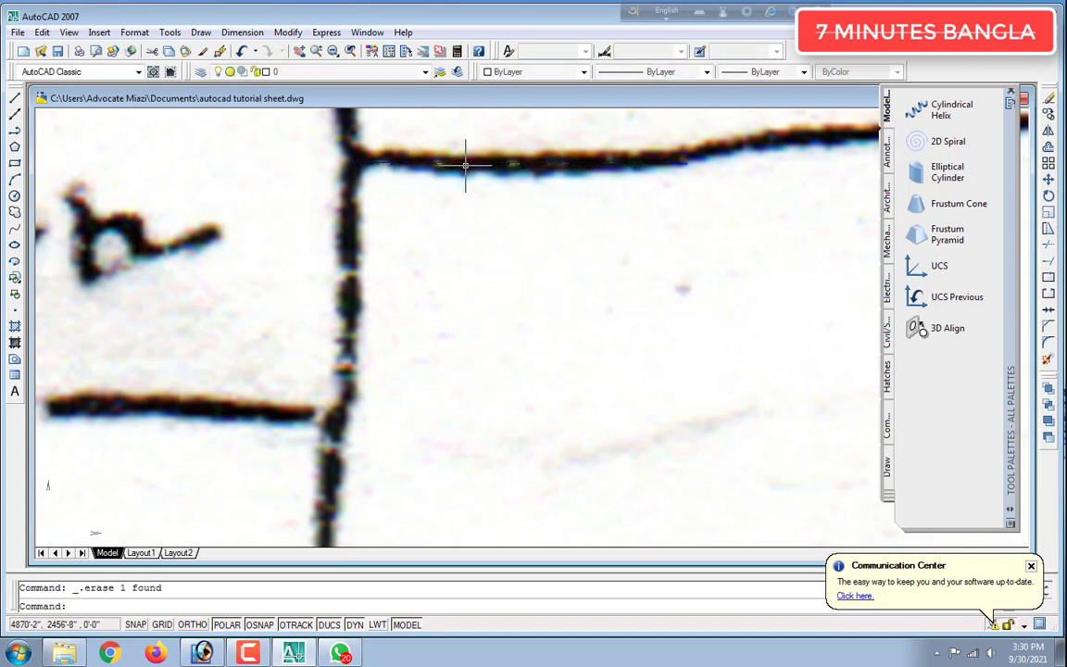
# Start a polyline at the upper-left corner of the plot below the handwritten 67 and trace the upper boundary past its bend
pyautogui.click(356, 167)
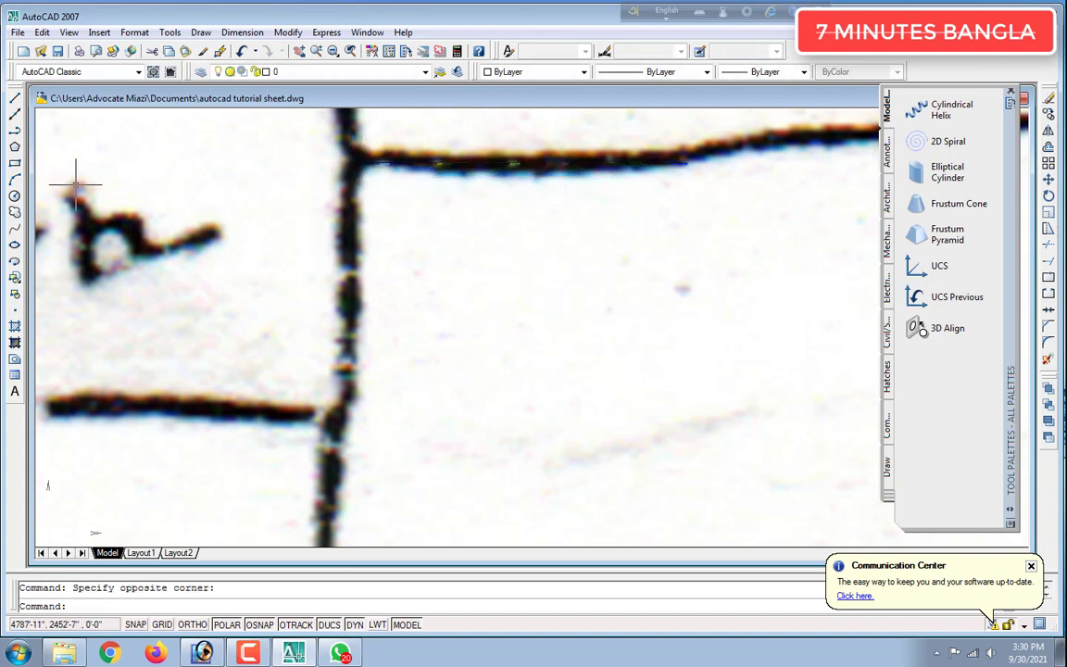
pyautogui.click(15, 130)
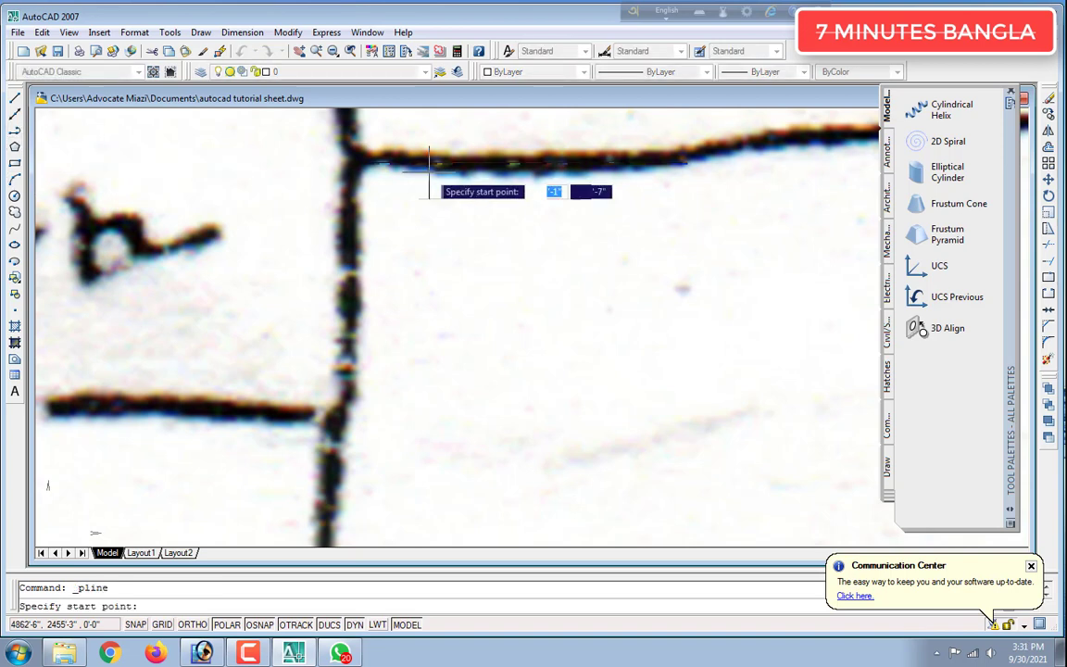
pyautogui.click(350, 160)
pyautogui.scroll(3, 350, 162)
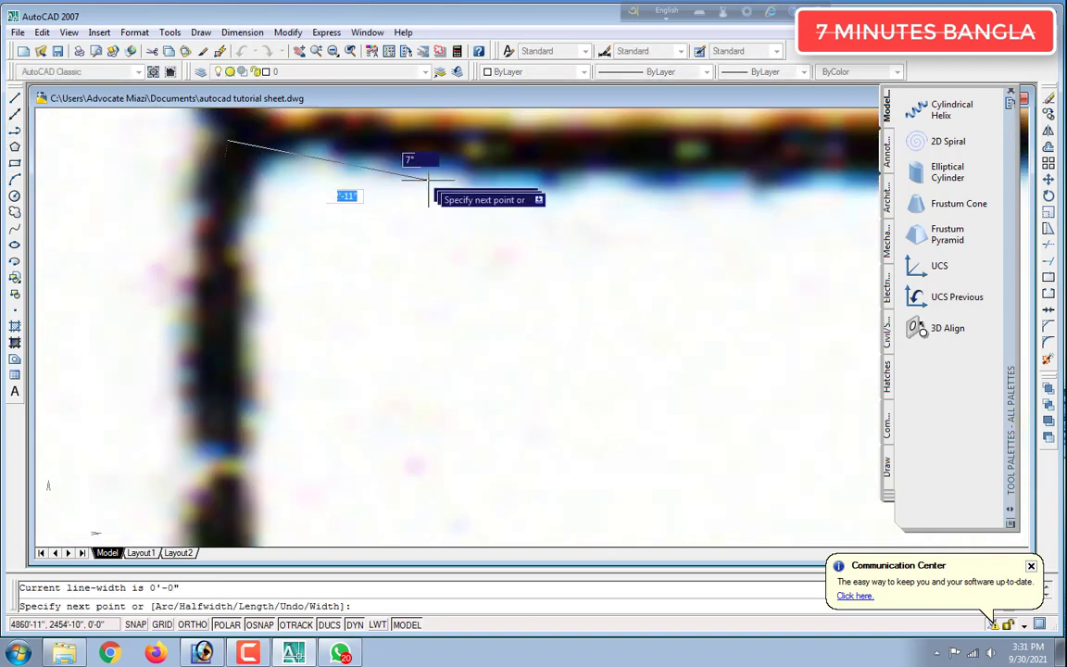
pyautogui.click(537, 154)
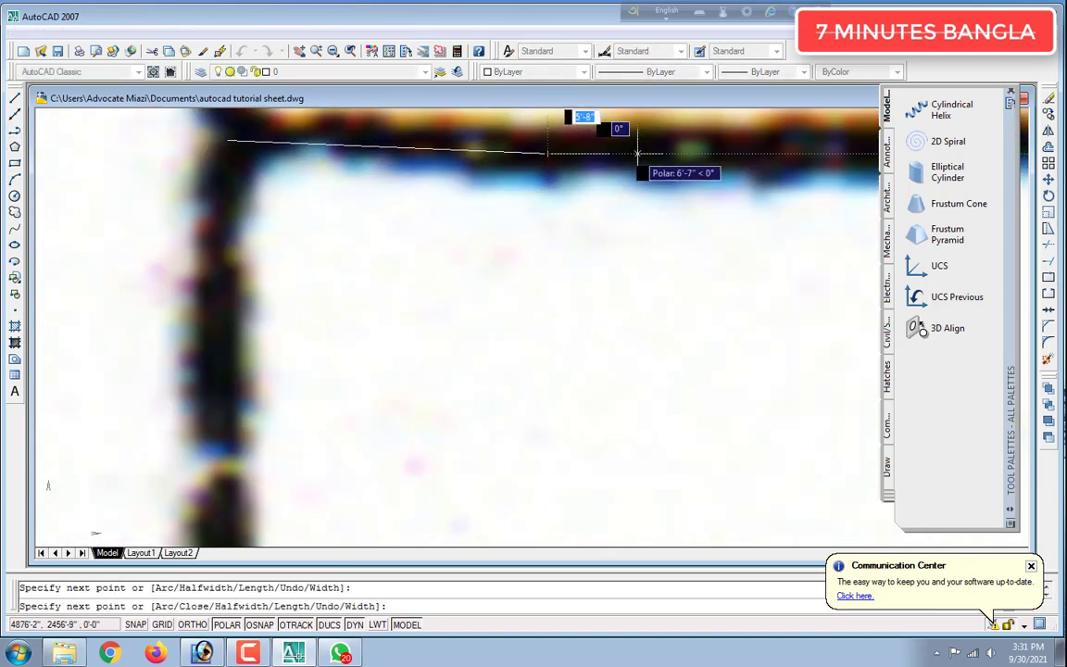
pyautogui.scroll(-4, 802, 153)
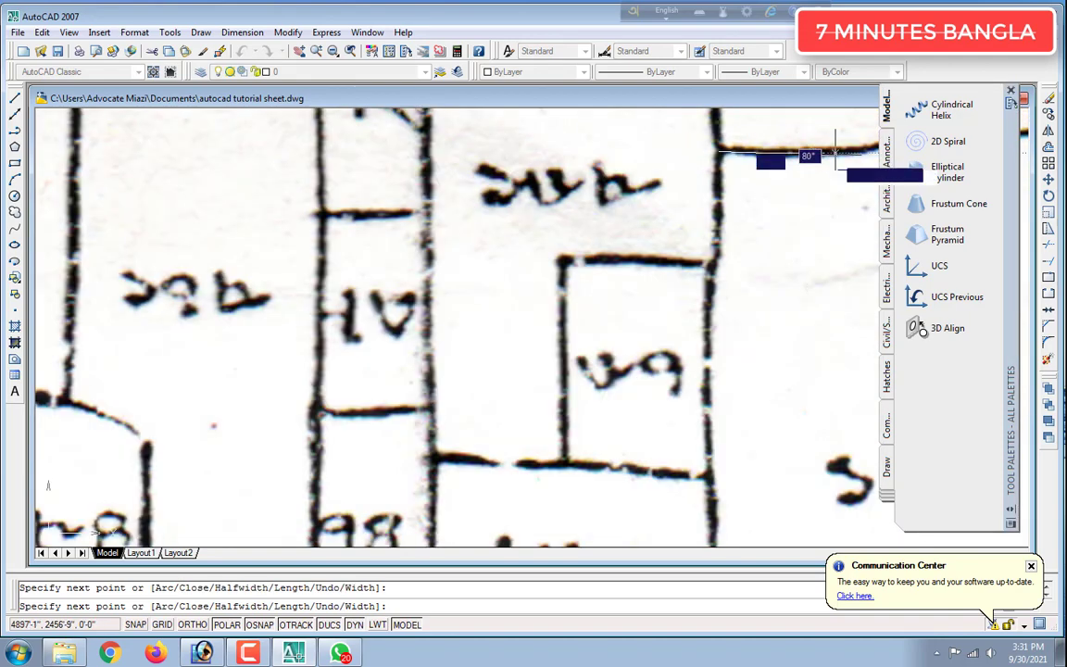
pyautogui.scroll(5, 870, 152)
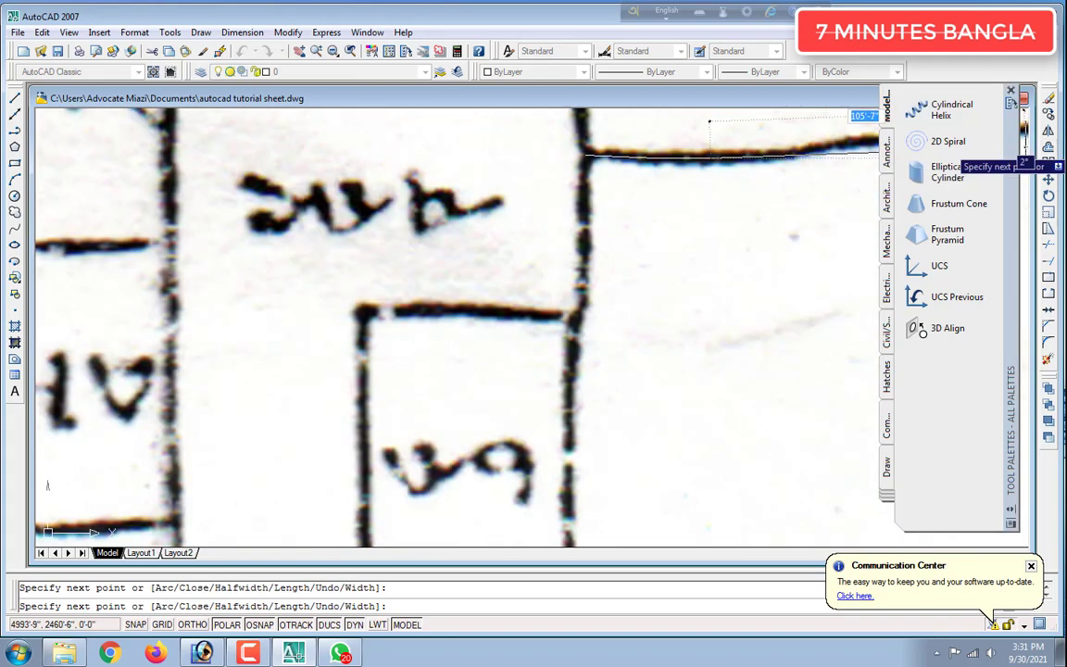
pyautogui.click(302, 167)
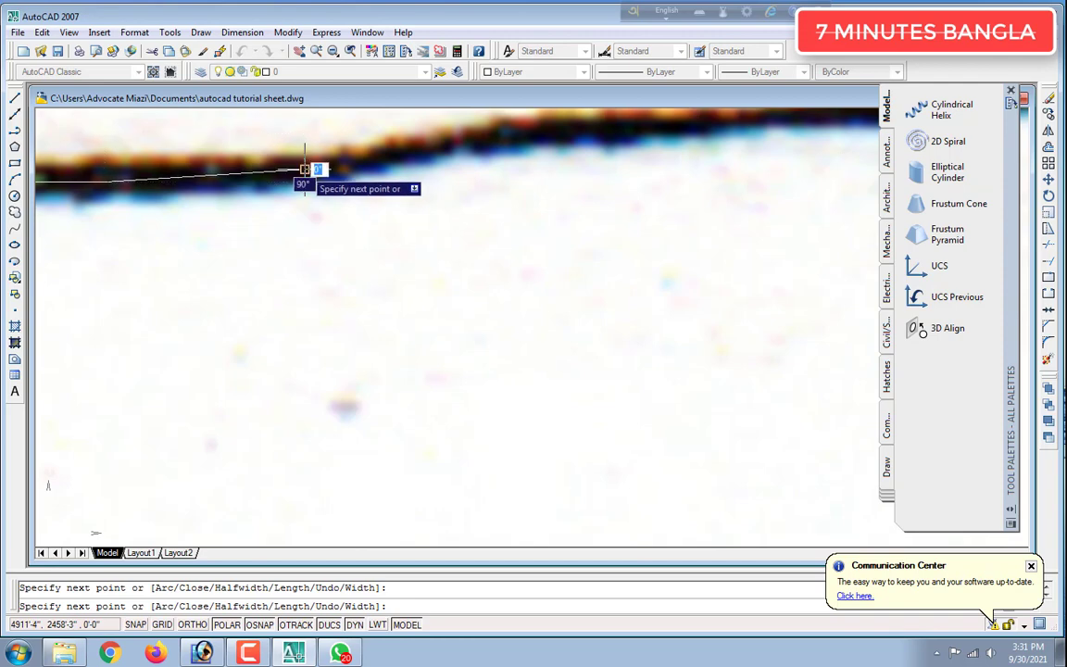
pyautogui.scroll(4, 381, 162)
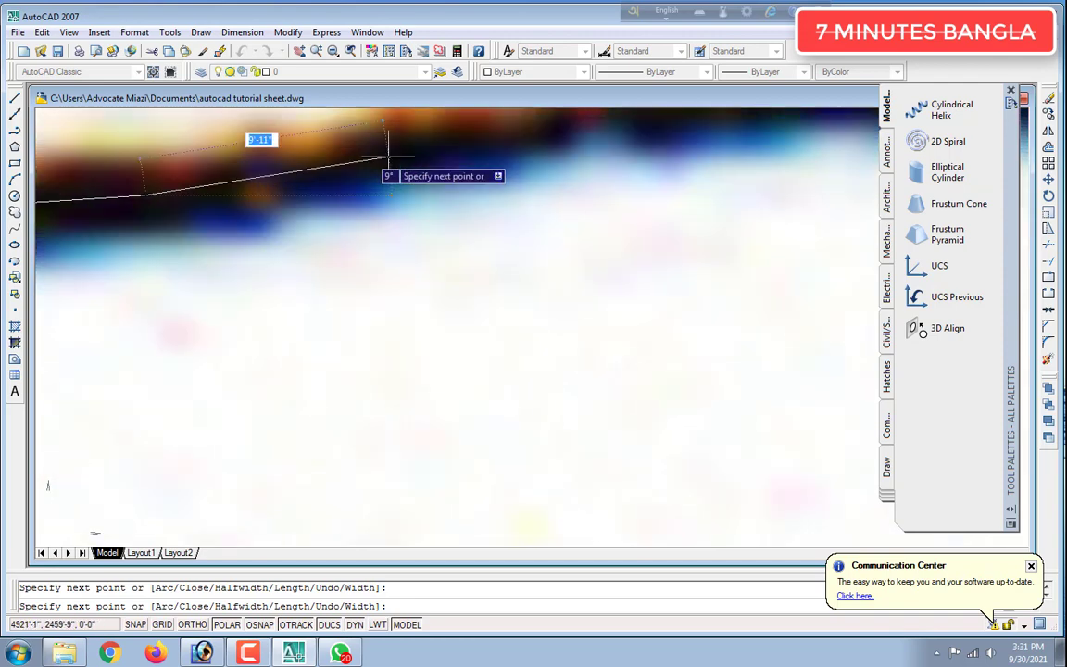
pyautogui.click(427, 146)
pyautogui.scroll(-4, 561, 157)
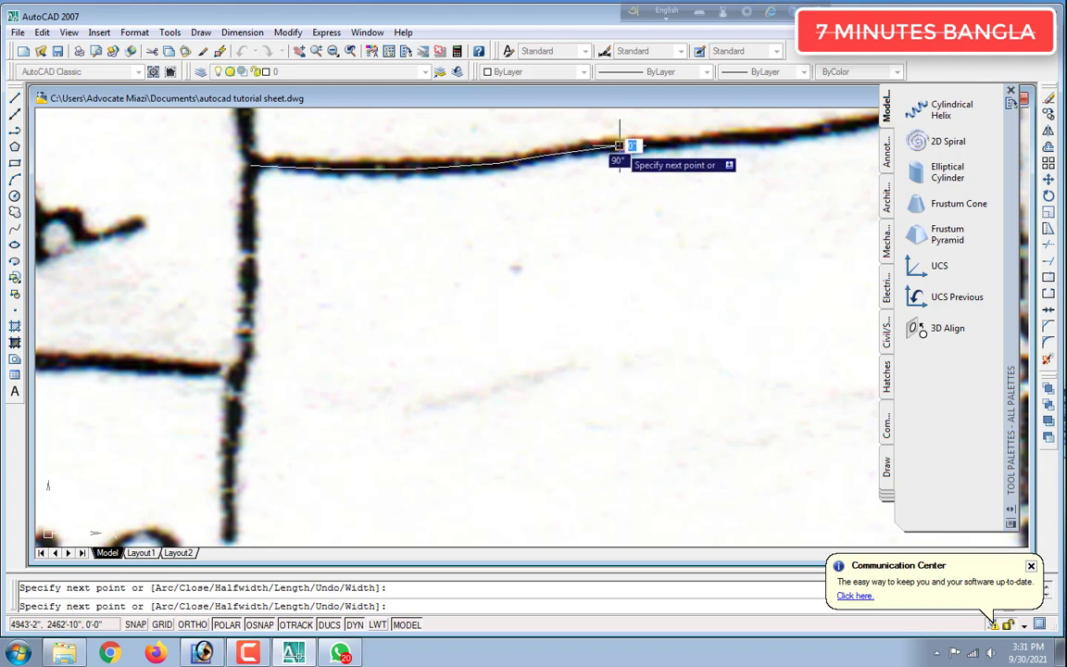
# Continue the polyline along the rising rest of the upper boundary to the plot's upper-right corner
pyautogui.scroll(3, 738, 143)
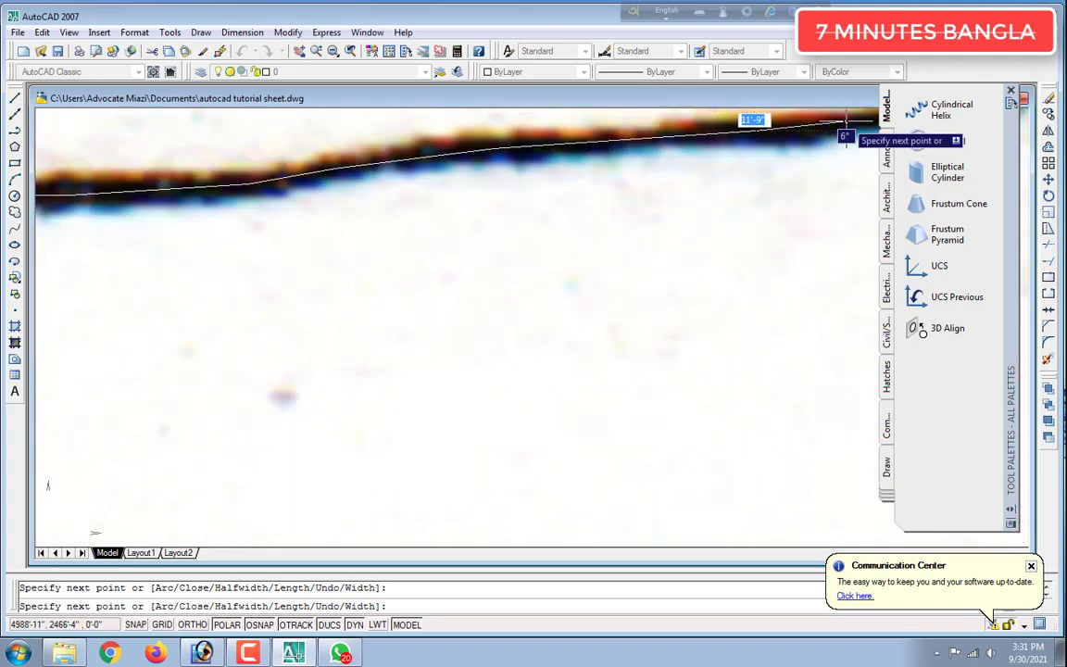
pyautogui.scroll(-6, 833, 152)
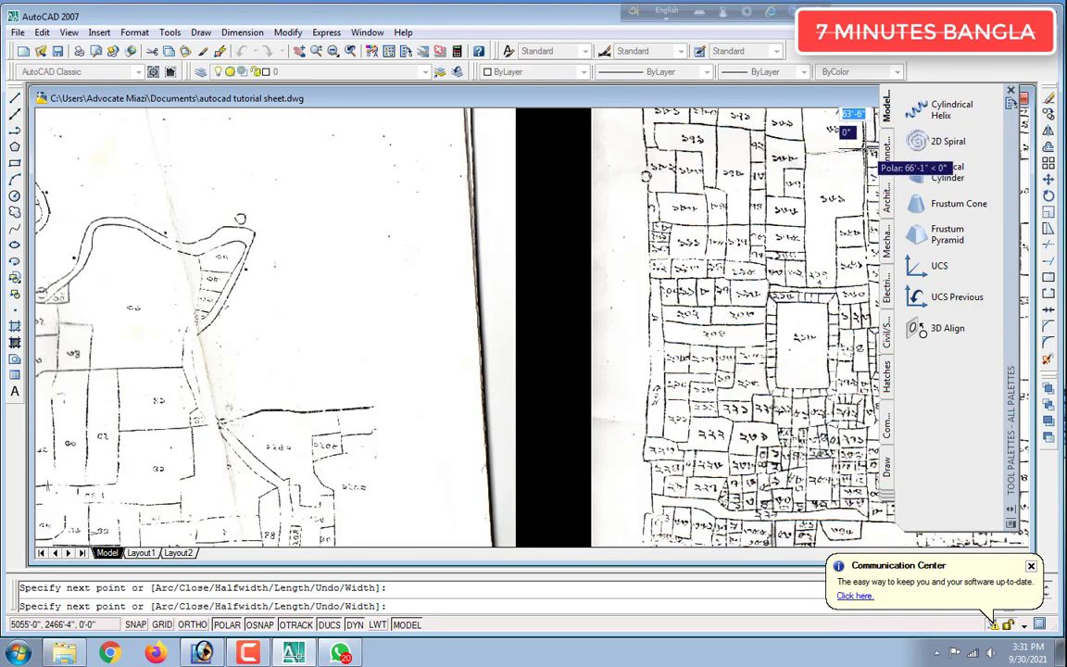
pyautogui.scroll(3, 852, 135)
pyautogui.scroll(5, 854, 130)
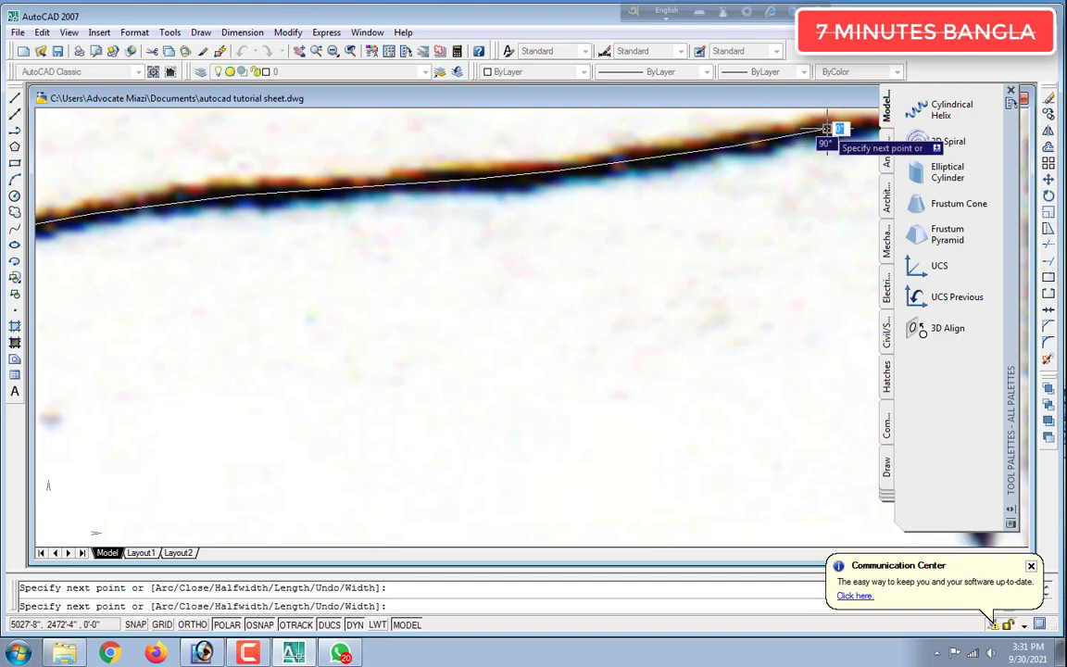
pyautogui.scroll(-5, 857, 134)
pyautogui.scroll(5, 861, 139)
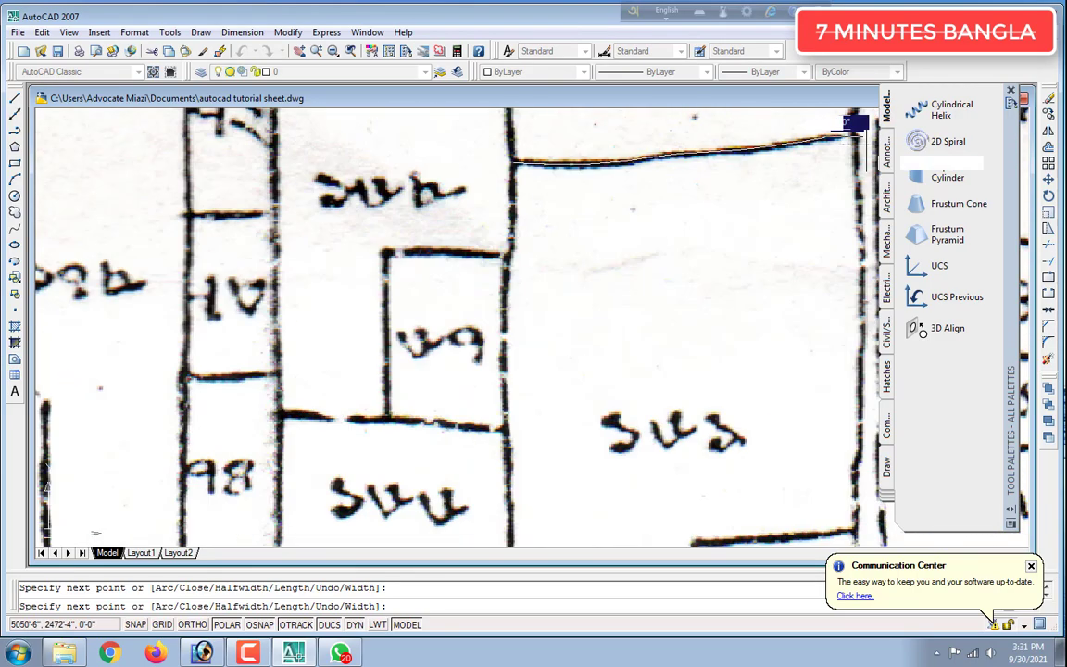
pyautogui.scroll(-3, 761, 121)
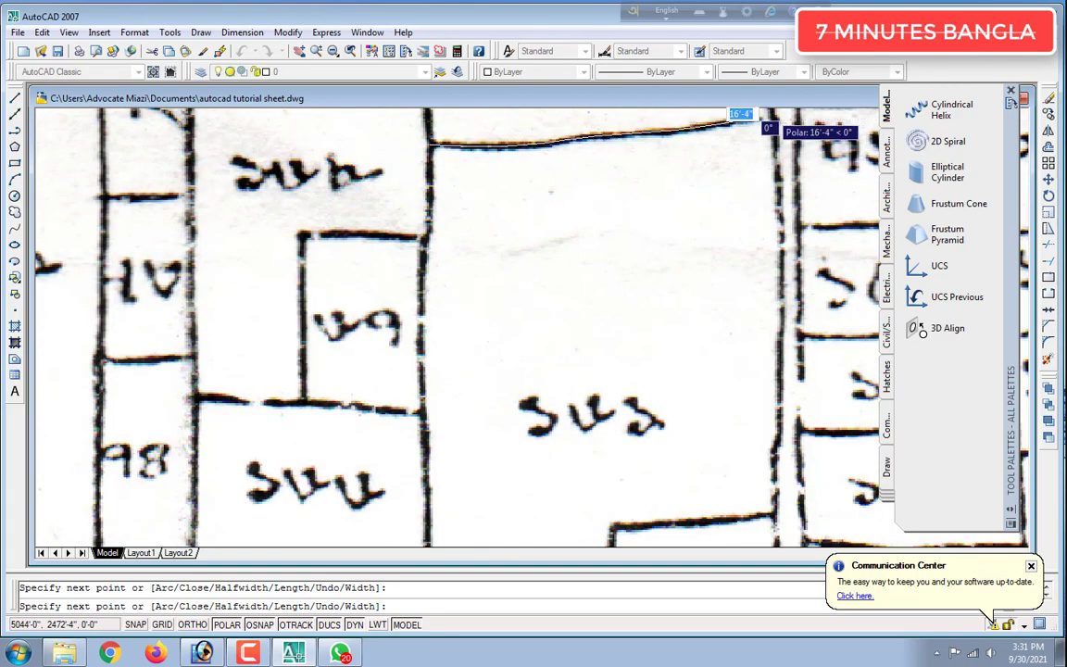
pyautogui.scroll(3, 767, 127)
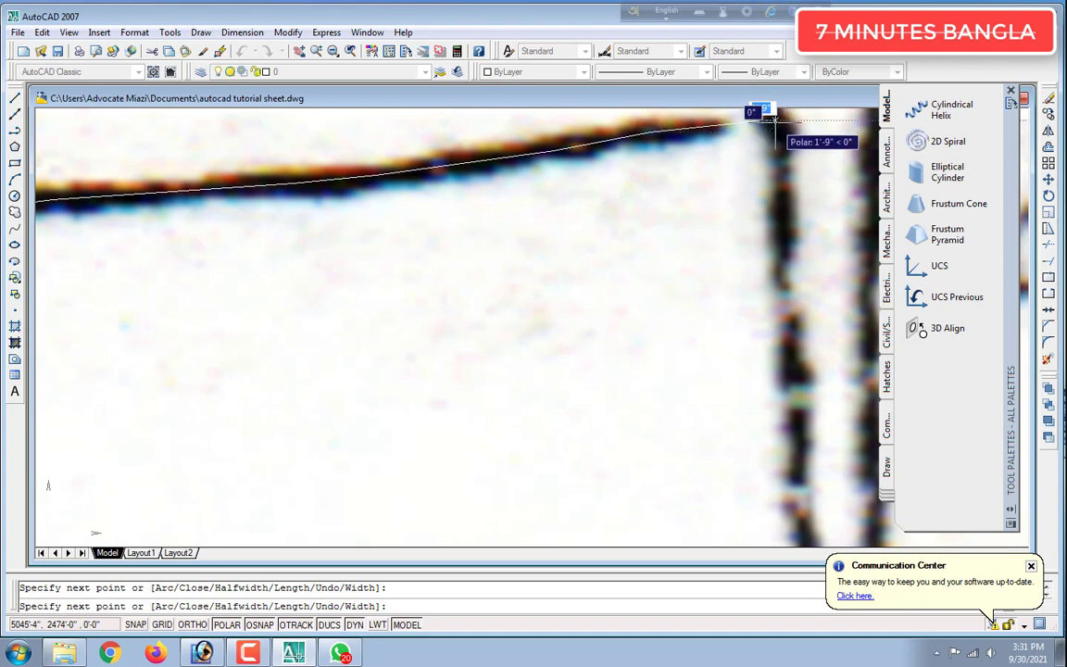
# Trace the upper stretch of the plot's right boundary downward from the upper-right corner with closely spaced polyline points
pyautogui.click(783, 214)
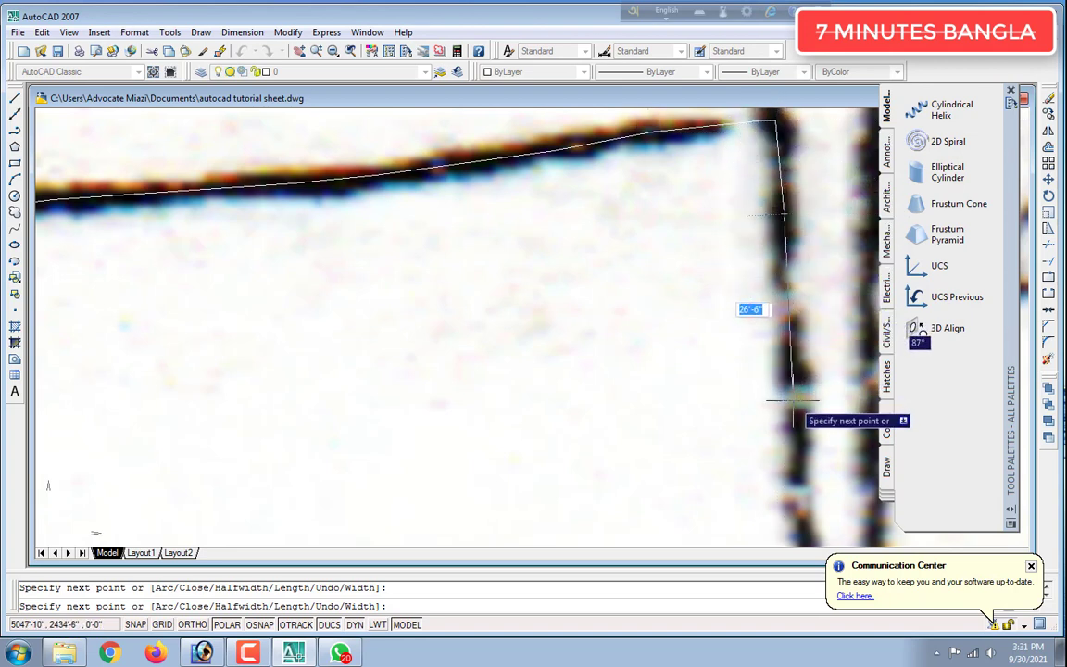
pyautogui.scroll(-2, 785, 361)
pyautogui.scroll(4, 788, 363)
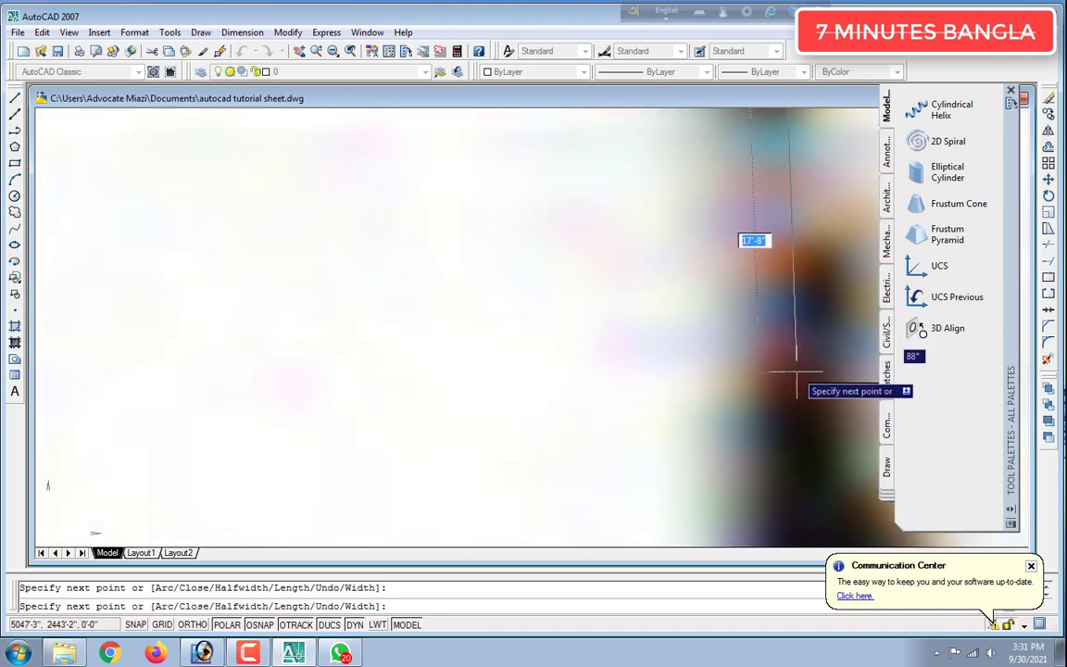
pyautogui.scroll(-4, 797, 373)
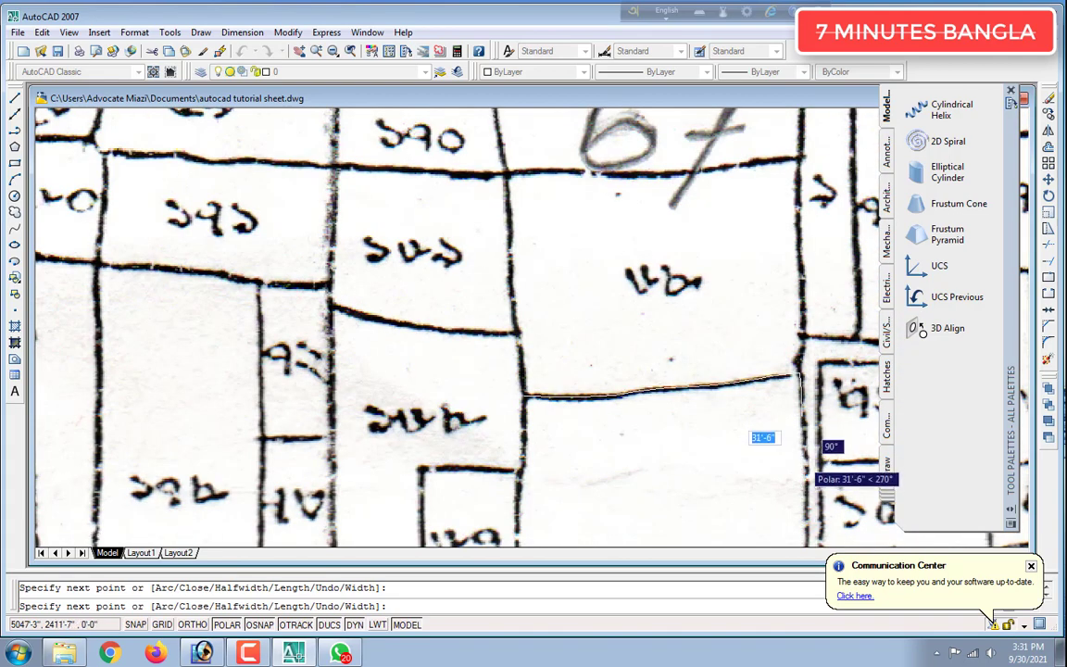
pyautogui.scroll(2, 768, 444)
pyautogui.scroll(-3, 799, 463)
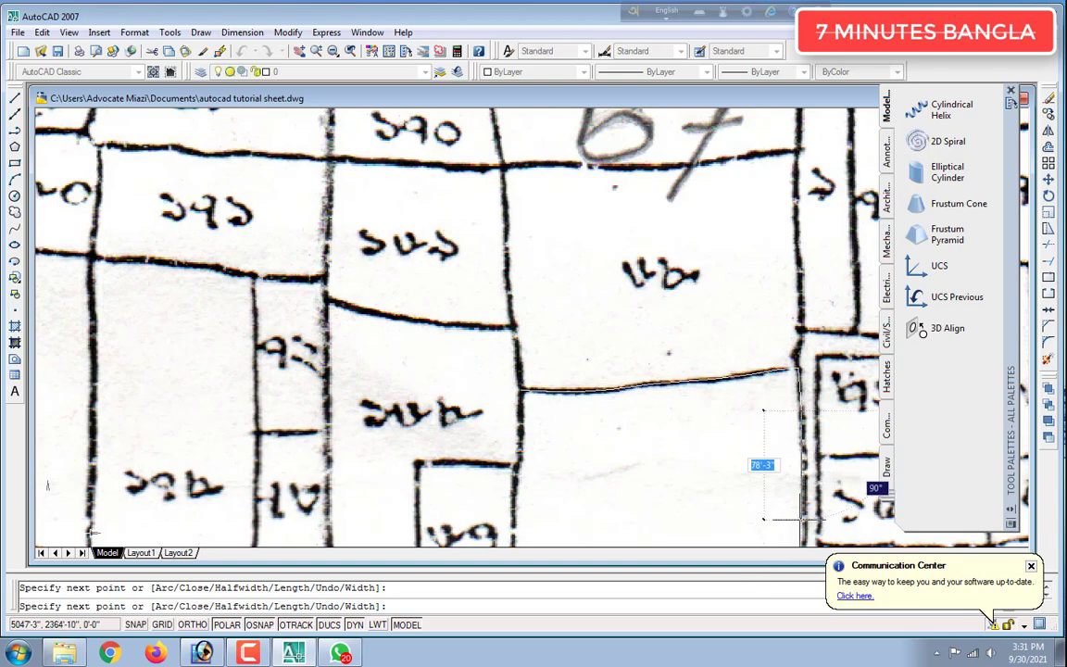
pyautogui.scroll(4, 801, 518)
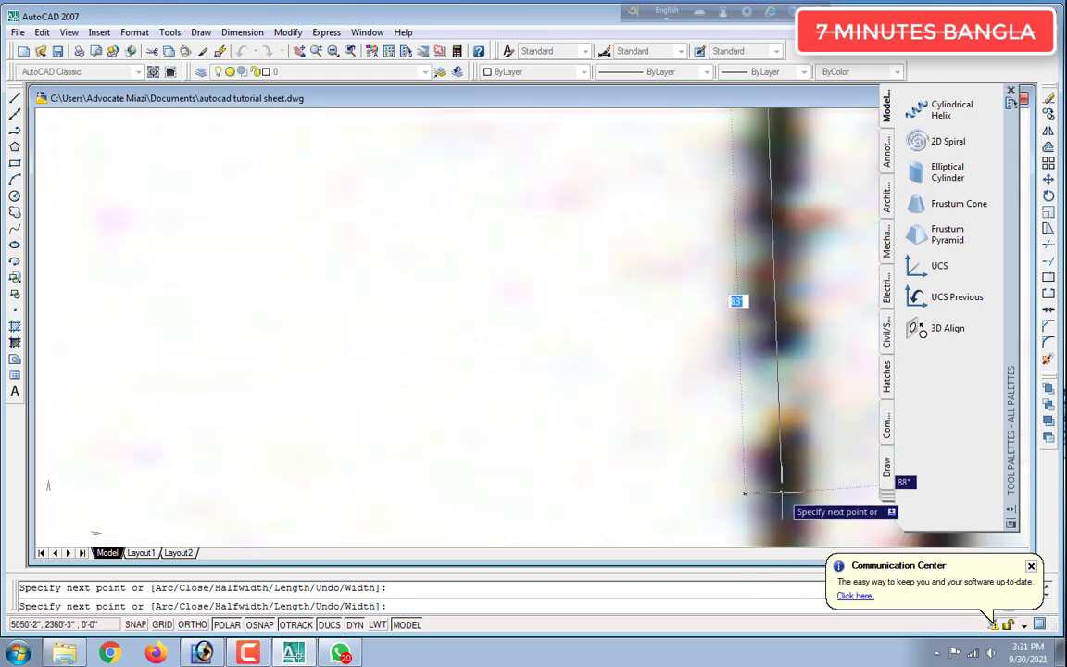
pyautogui.scroll(-4, 782, 500)
pyautogui.scroll(2, 778, 523)
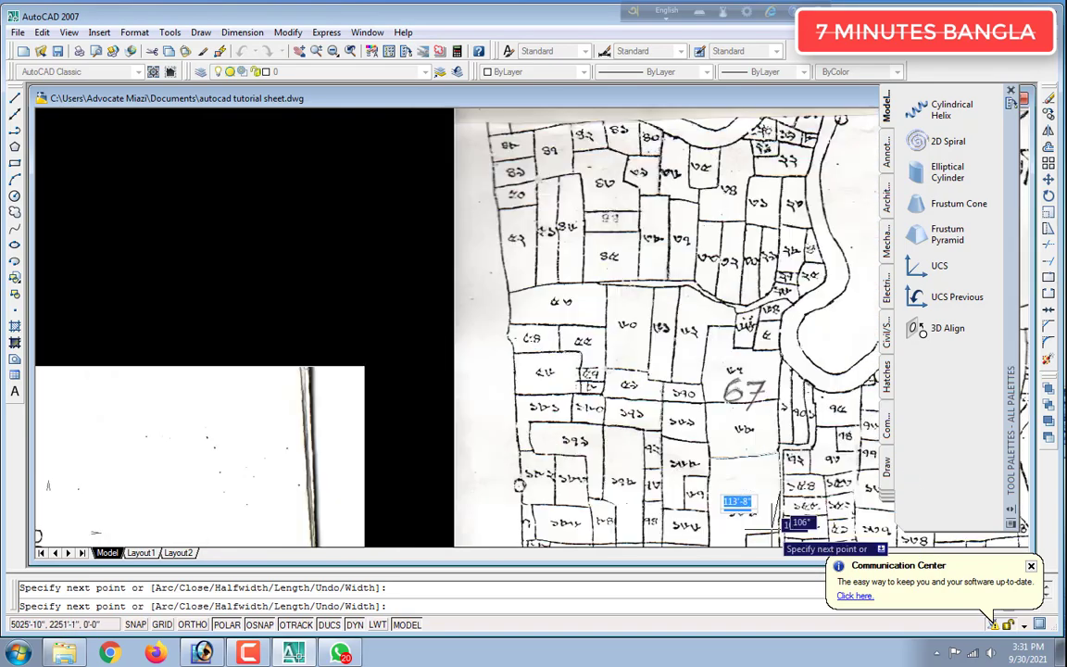
pyautogui.scroll(5, 779, 526)
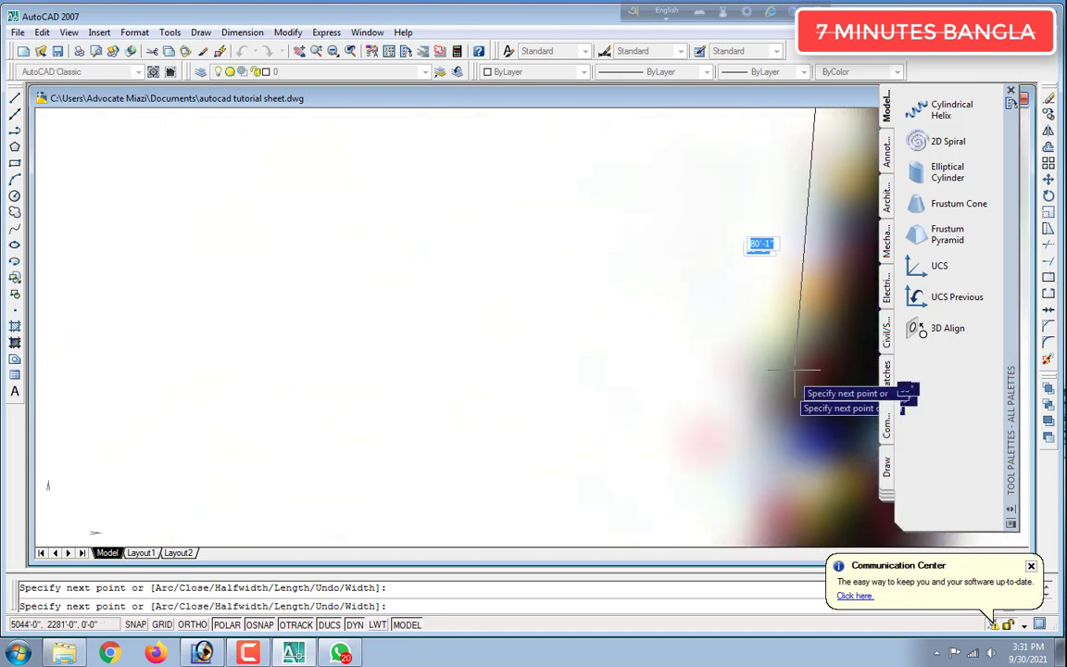
# Extend the polyline down the right boundary, through its slight bend, to the junction with the short horizontal boundary line
pyautogui.click(885, 283)
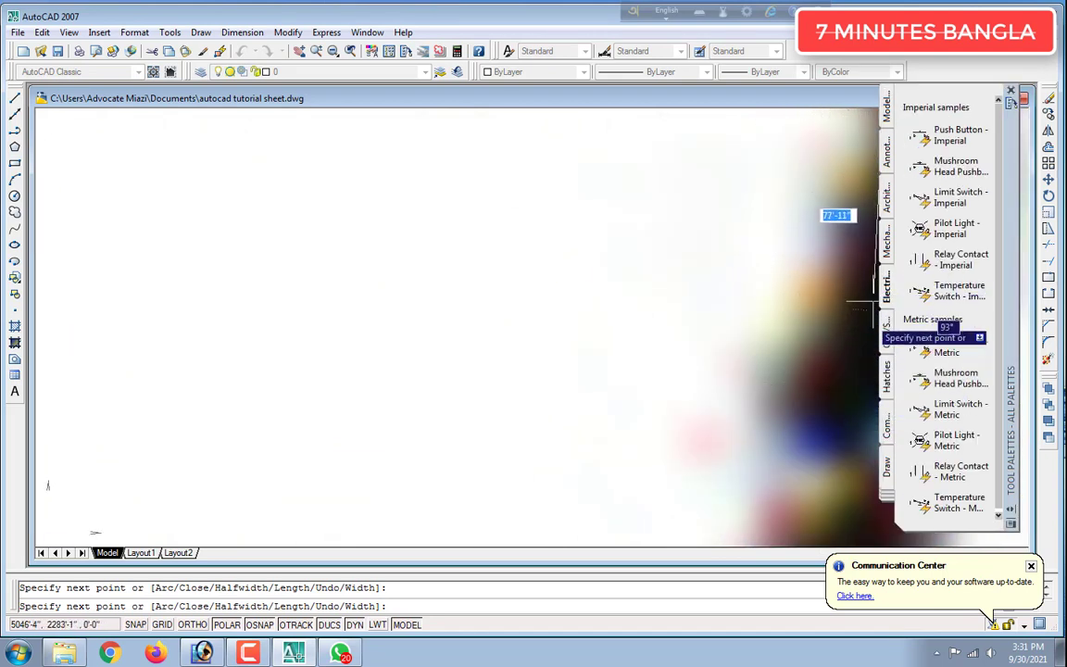
pyautogui.click(873, 297)
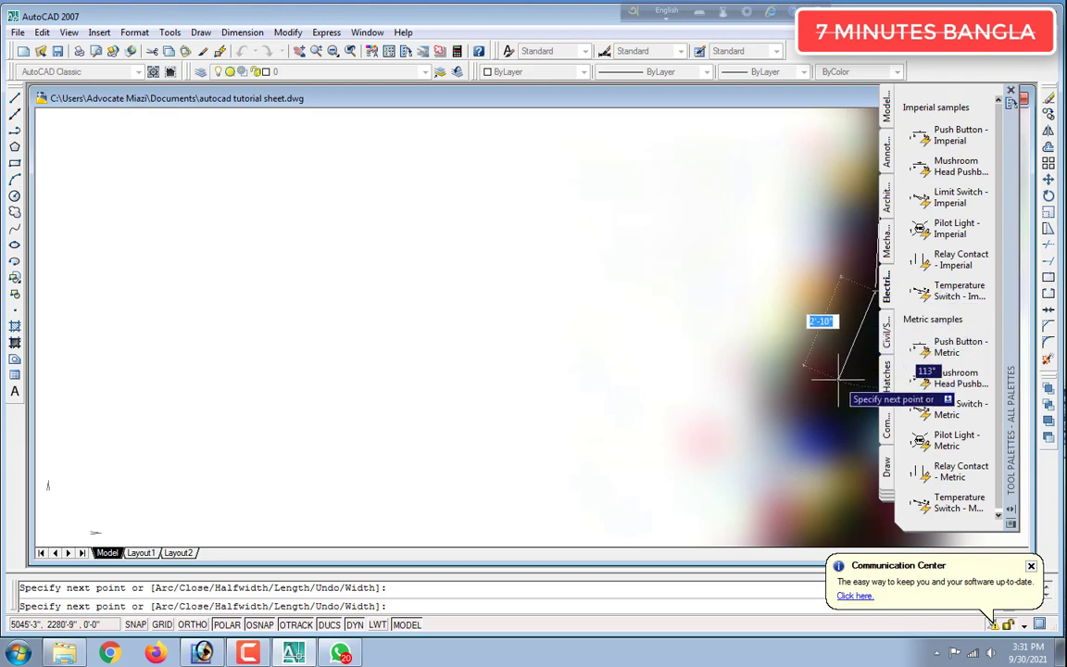
pyautogui.scroll(-3, 843, 384)
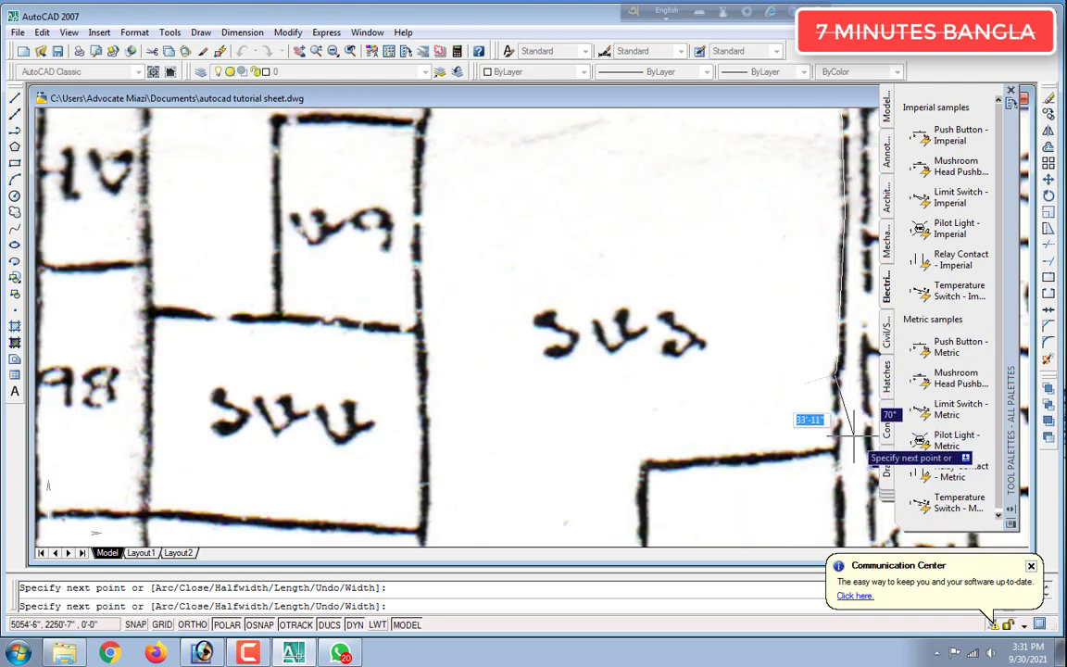
pyautogui.scroll(5, 838, 454)
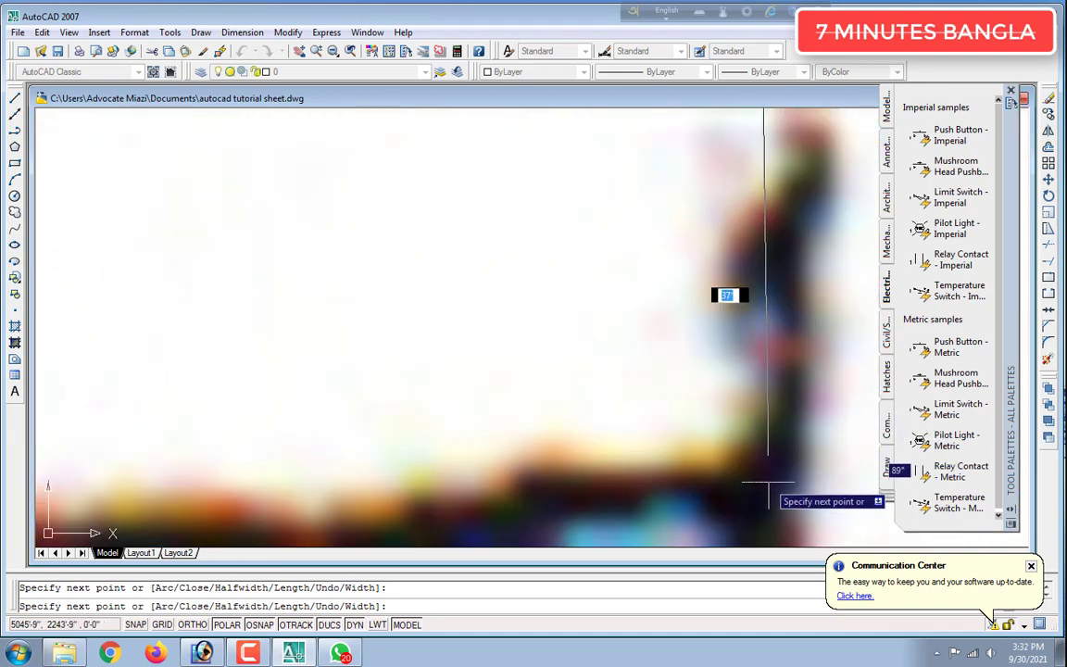
pyautogui.click(766, 484)
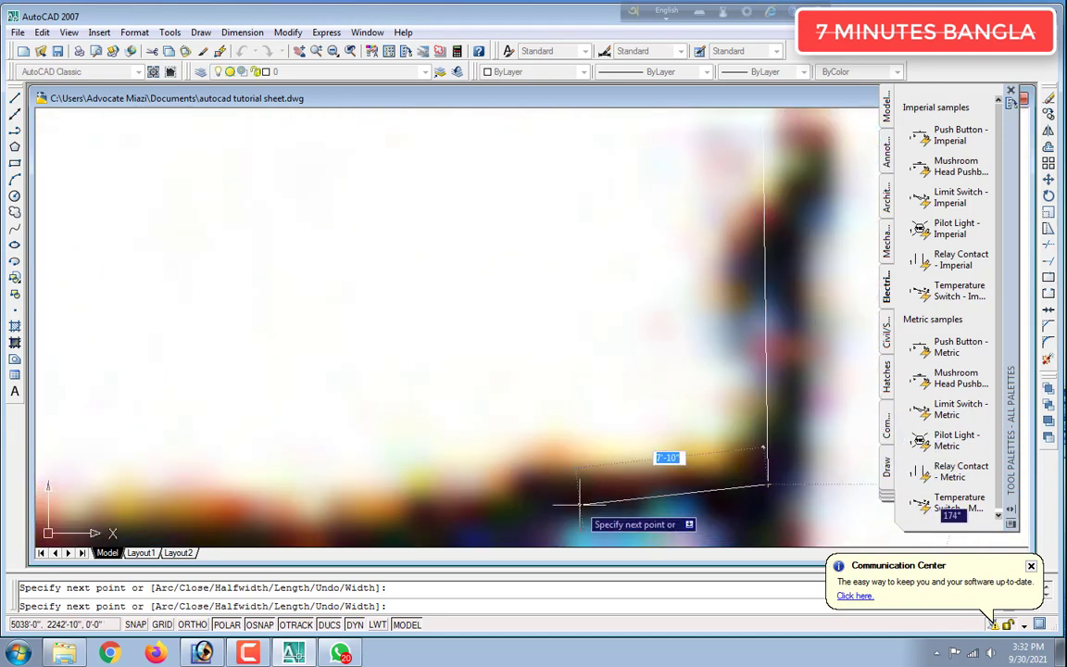
# Trace the short horizontal boundary leftward from the right boundary to the plot's inner corner
pyautogui.scroll(-5, 567, 501)
pyautogui.scroll(5, 500, 497)
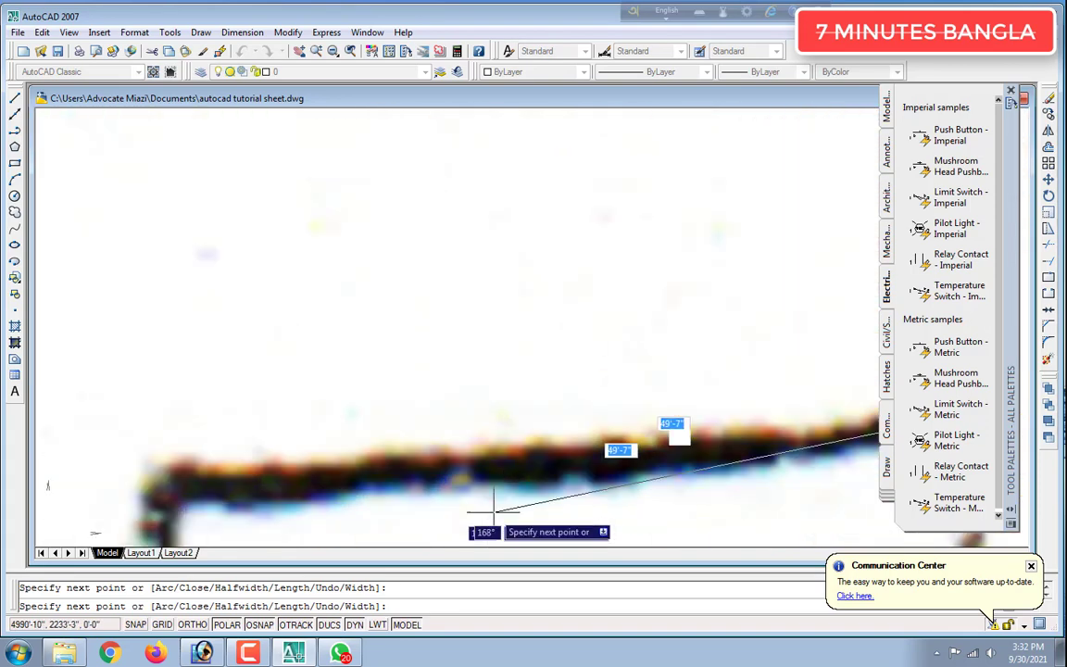
pyautogui.click(299, 484)
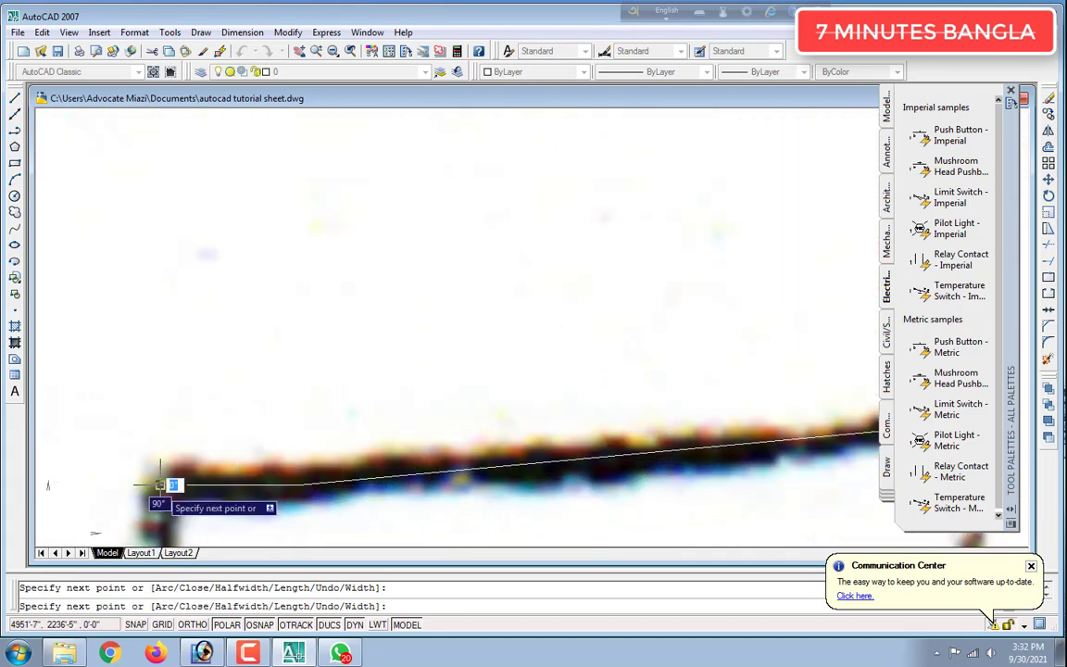
pyautogui.scroll(-6, 159, 484)
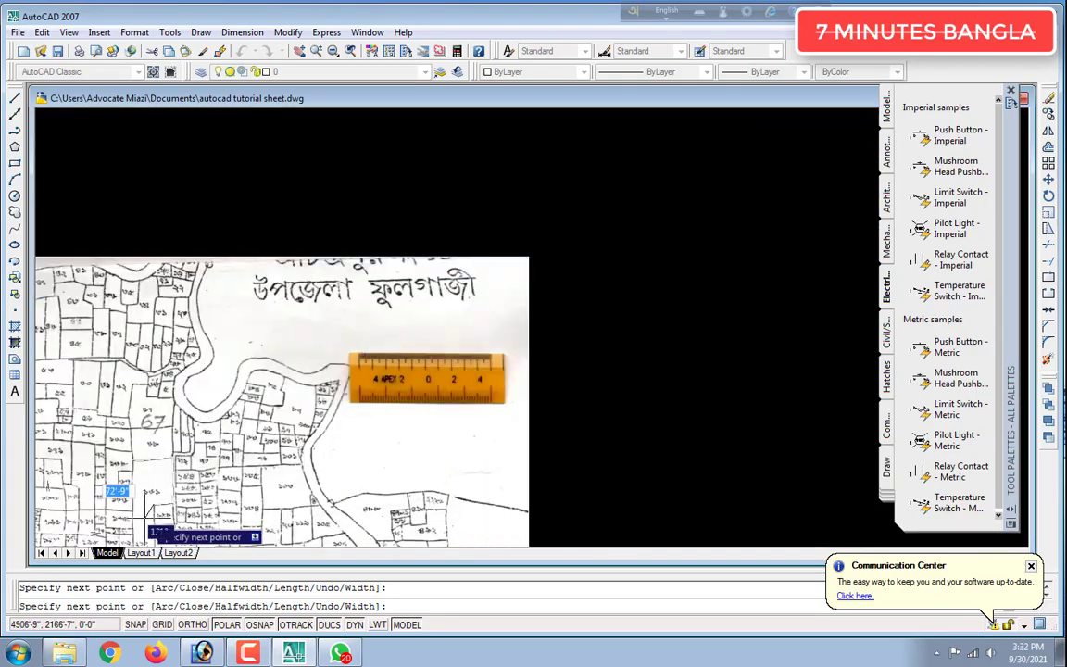
# Continue the polyline from the plot's inner corner down the inner vertical boundary with several points along the line
pyautogui.scroll(4, 147, 512)
pyautogui.scroll(-8, 185, 500)
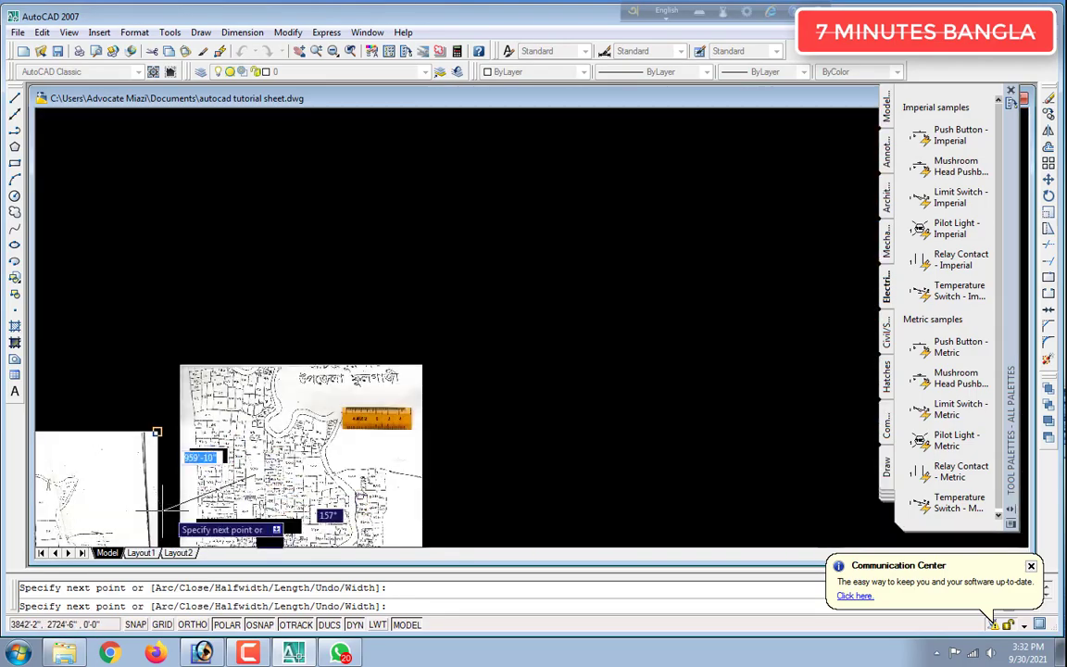
pyautogui.scroll(6, 166, 507)
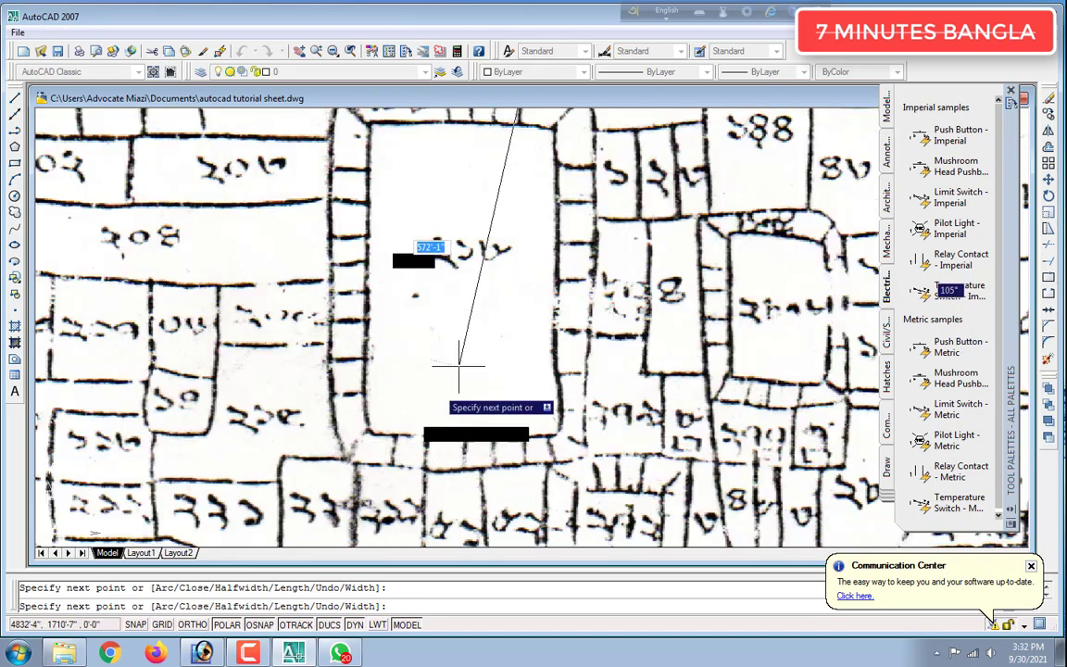
pyautogui.scroll(-6, 488, 285)
pyautogui.scroll(5, 512, 285)
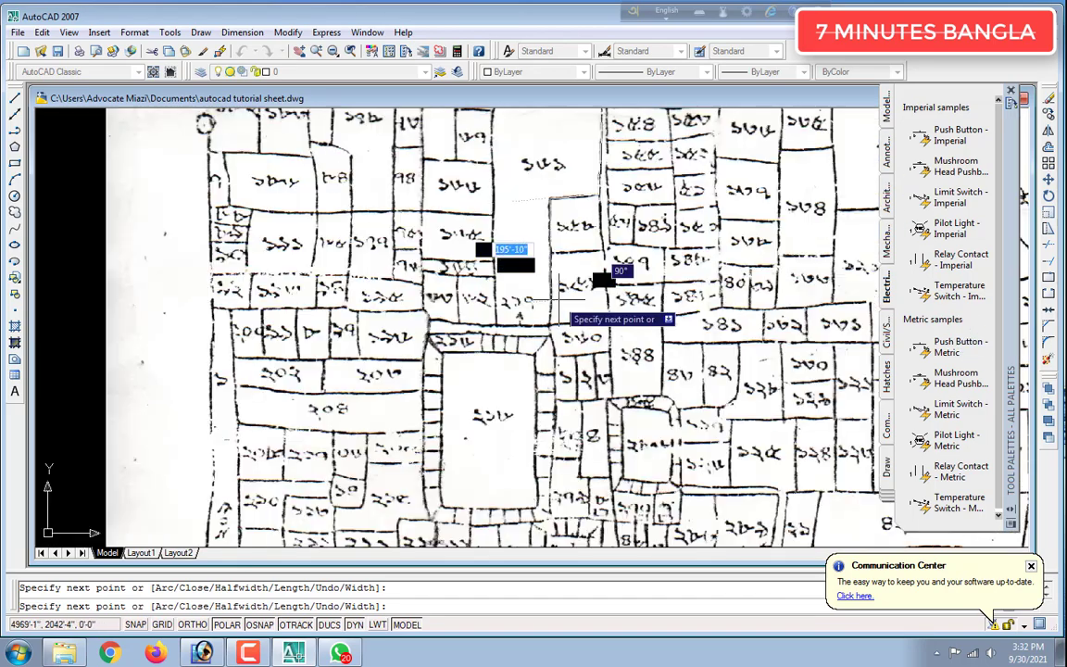
pyautogui.scroll(7, 560, 299)
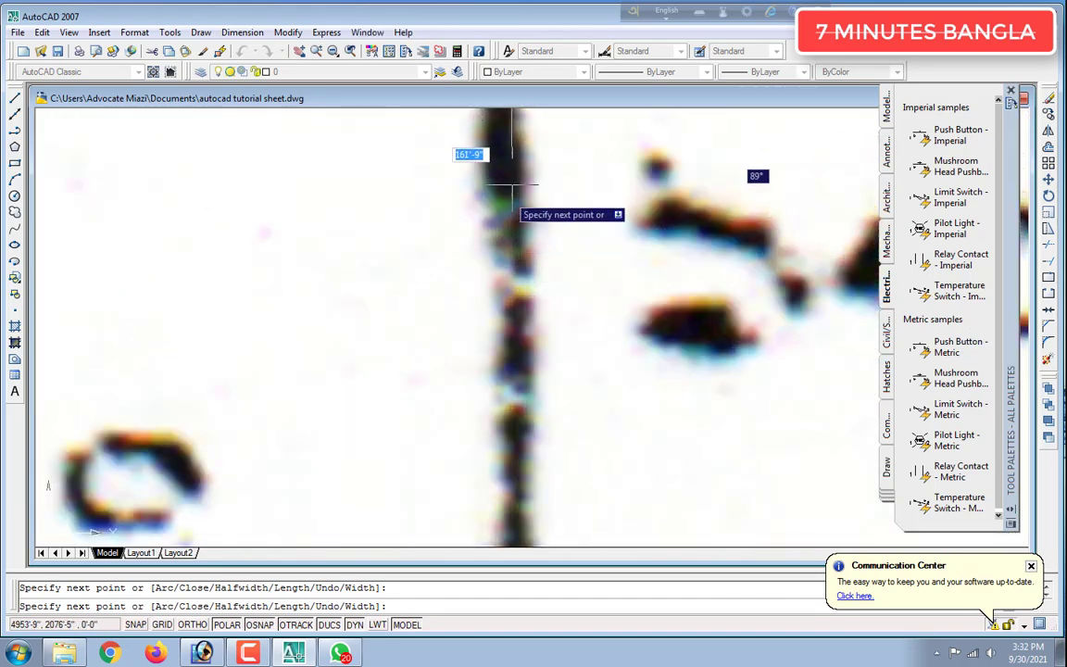
pyautogui.scroll(-5, 505, 181)
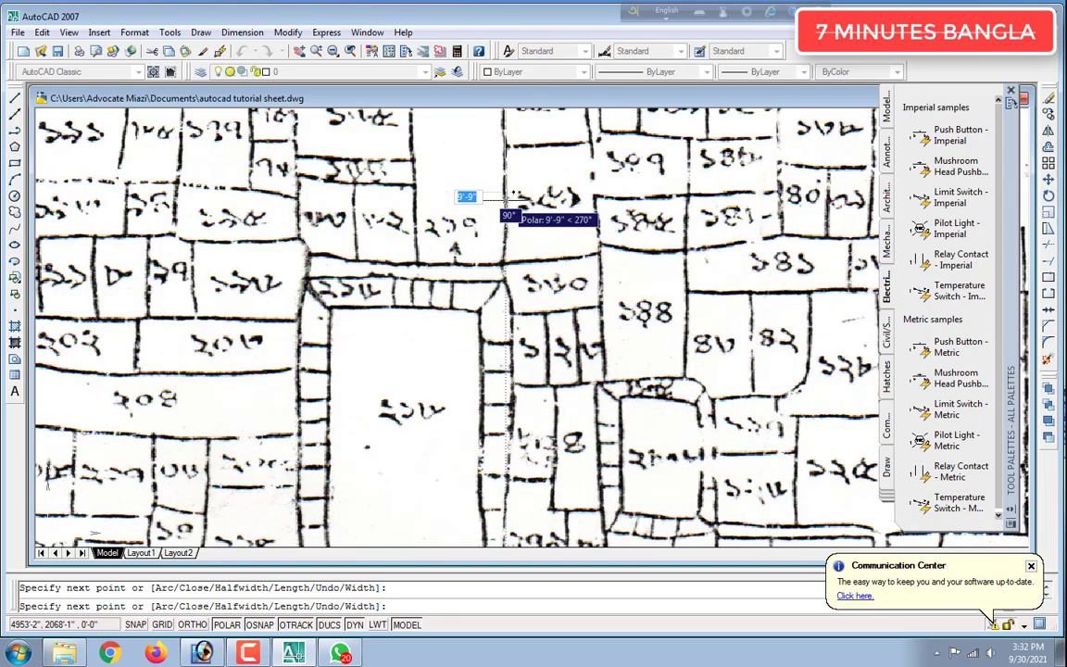
pyautogui.scroll(5, 483, 183)
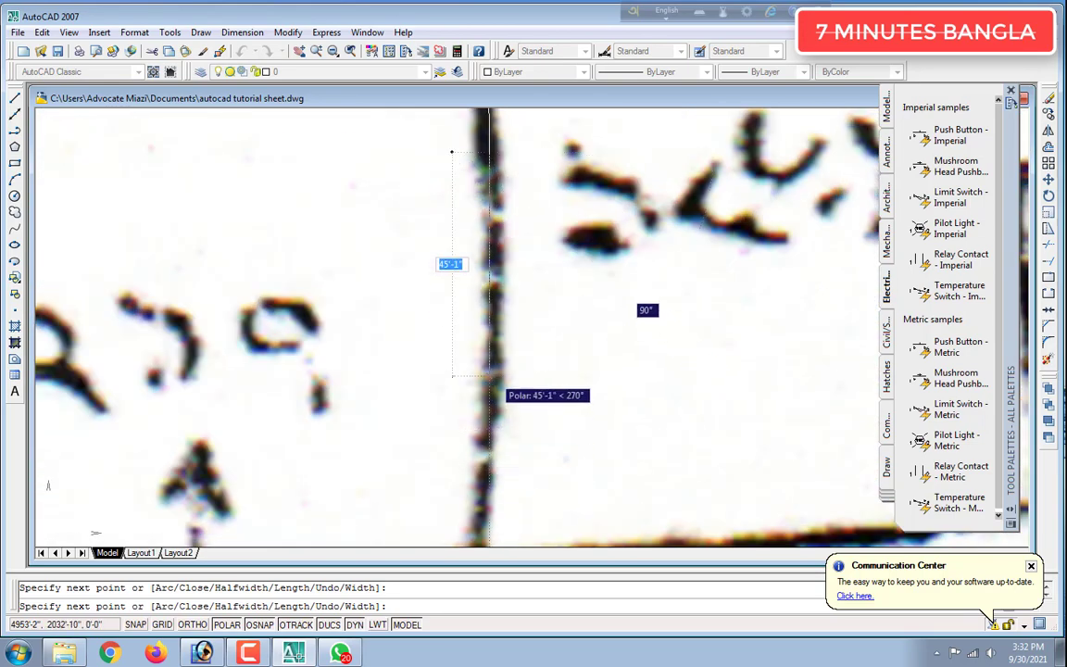
pyautogui.scroll(3, 492, 377)
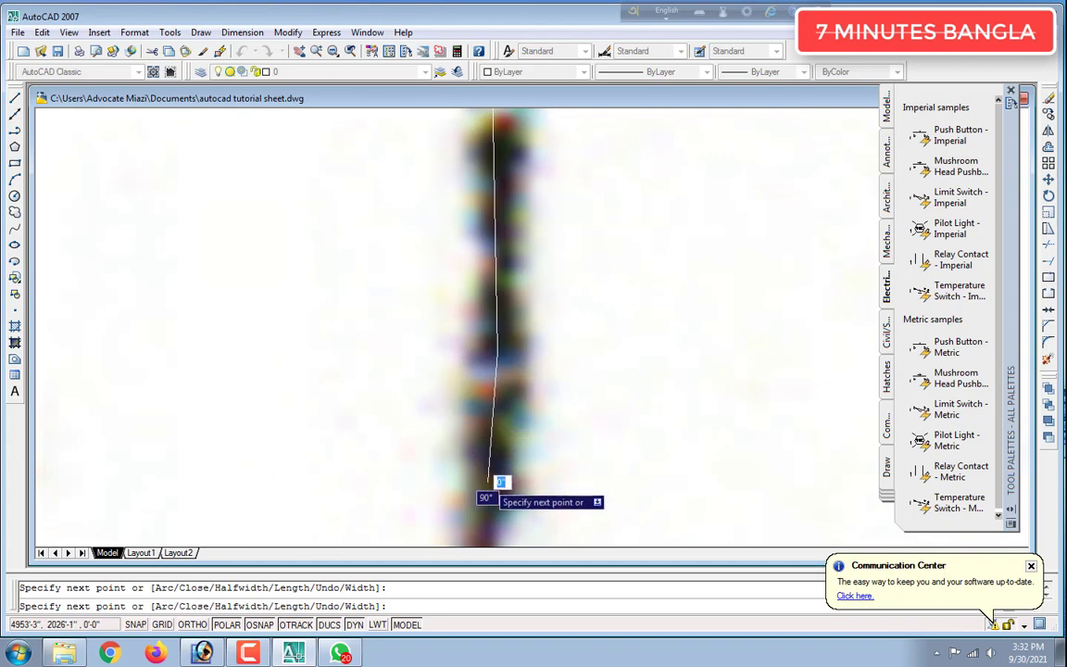
pyautogui.scroll(-5, 500, 481)
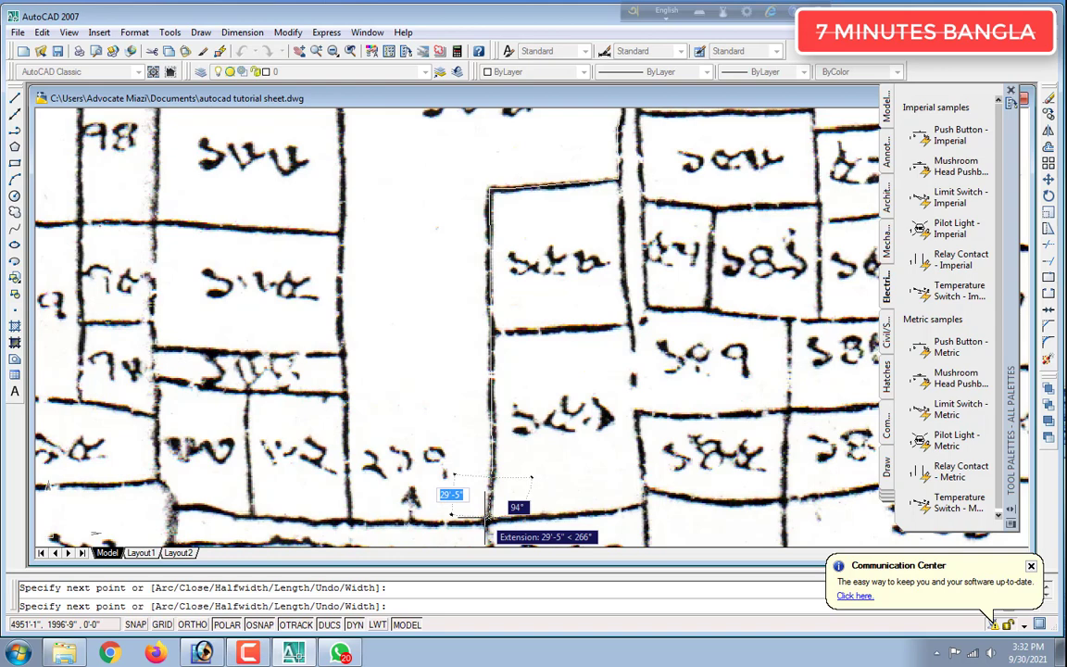
# Extend the polyline down the last stretch of the inner vertical boundary to its junction with the plot's lower boundary
pyautogui.scroll(4, 486, 521)
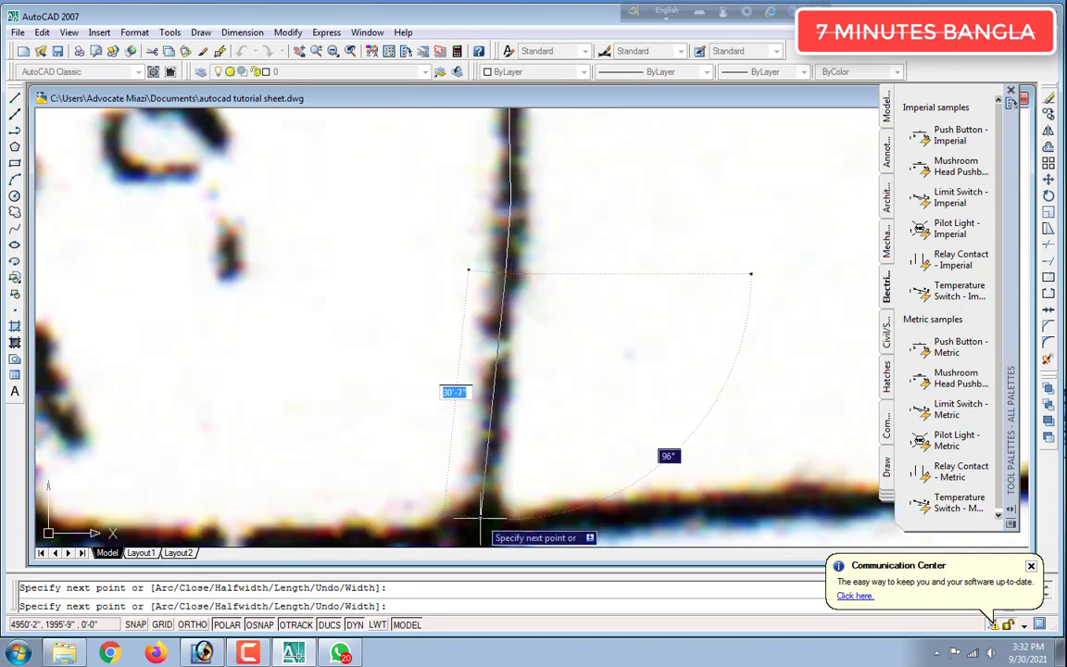
pyautogui.click(480, 512)
pyautogui.scroll(-4, 478, 523)
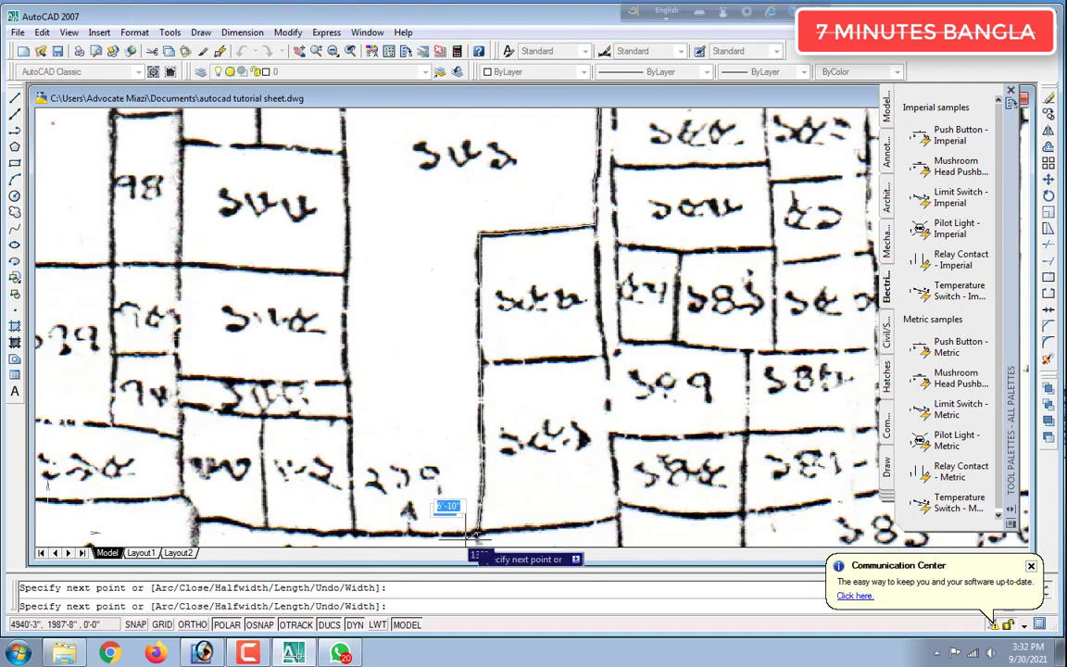
# Trace the plot's lower boundary leftward with polyline points to the lower-left corner
pyautogui.scroll(6, 474, 535)
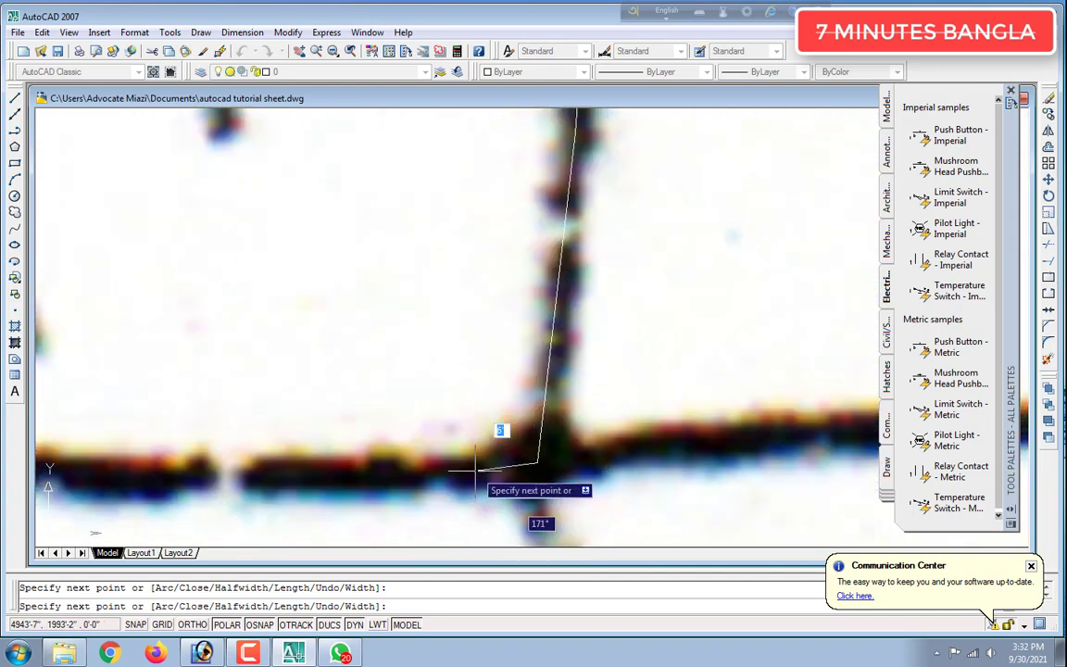
pyautogui.click(419, 471)
pyautogui.click(222, 471)
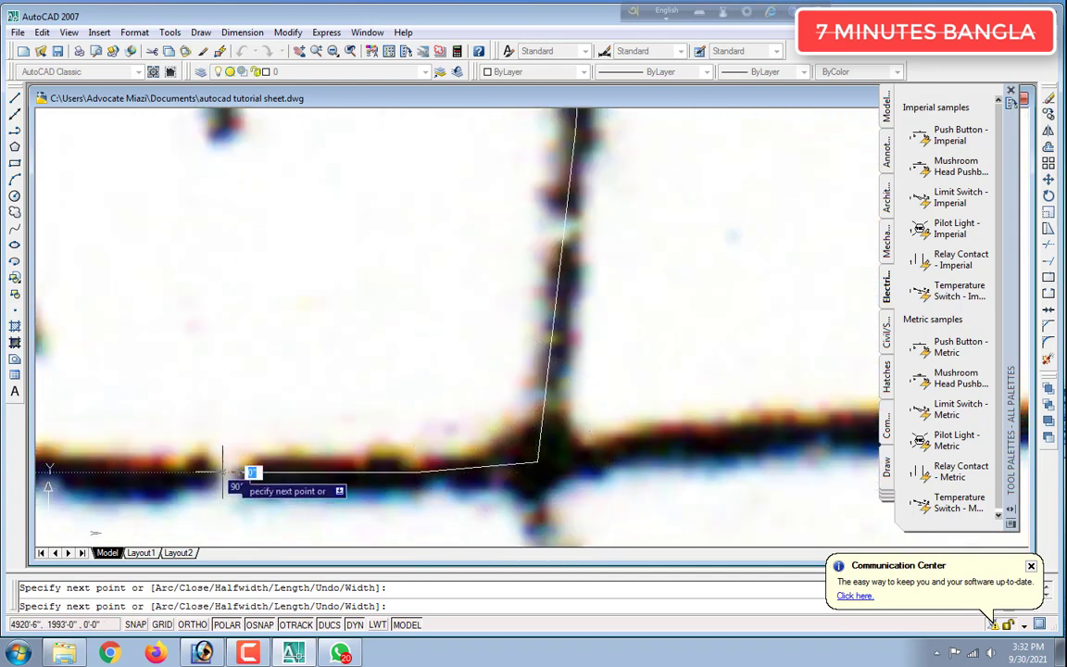
pyautogui.scroll(-5, 55, 487)
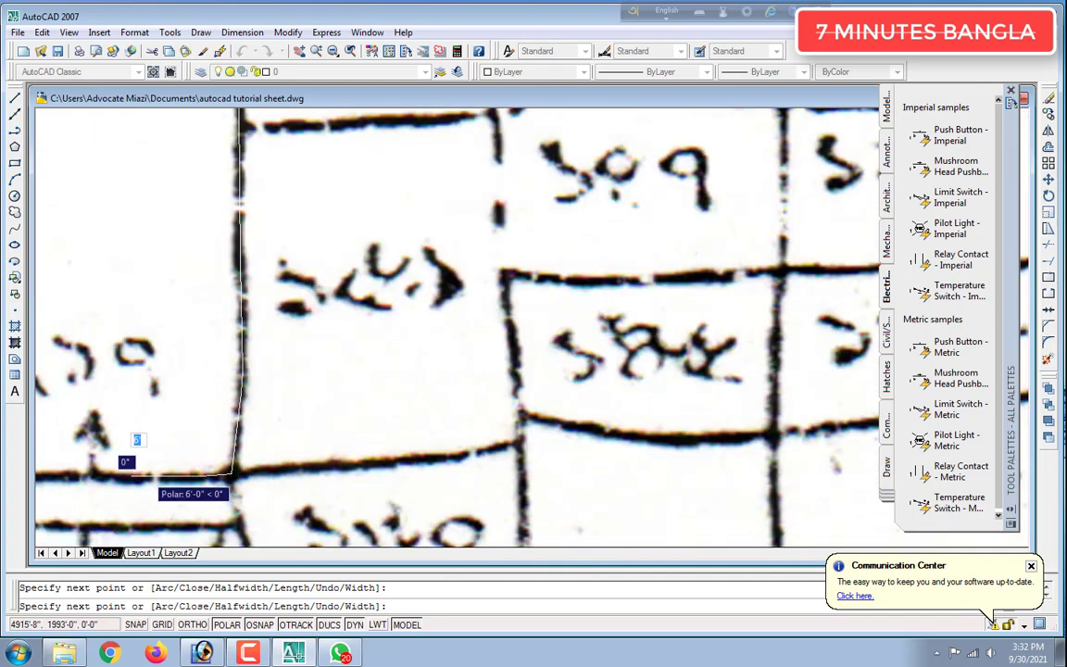
pyautogui.scroll(5, 74, 480)
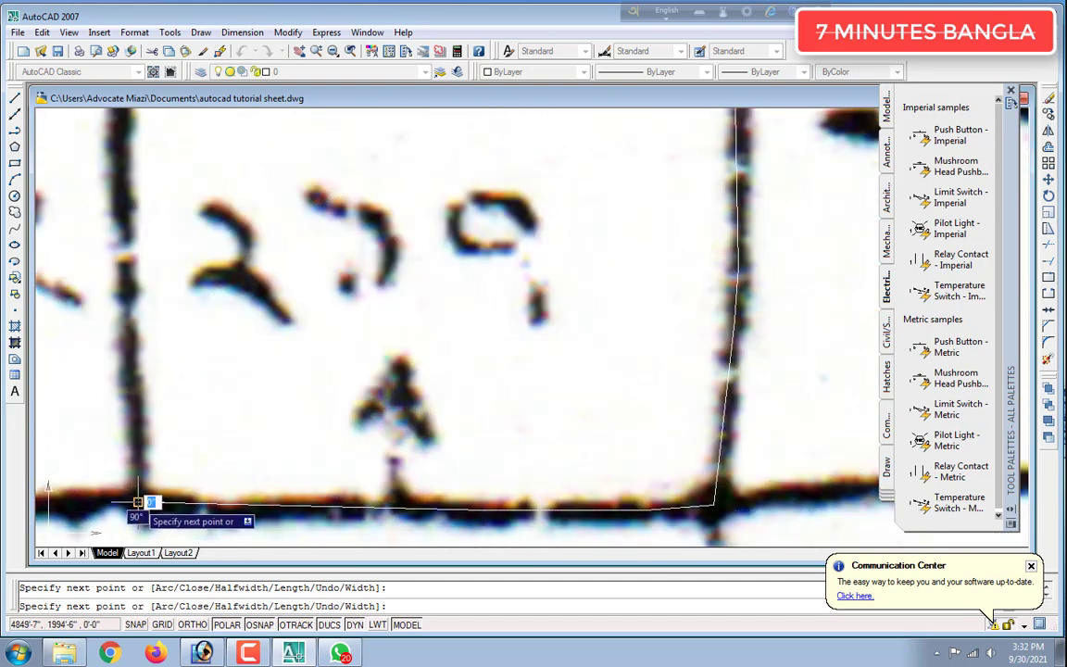
pyautogui.click(130, 501)
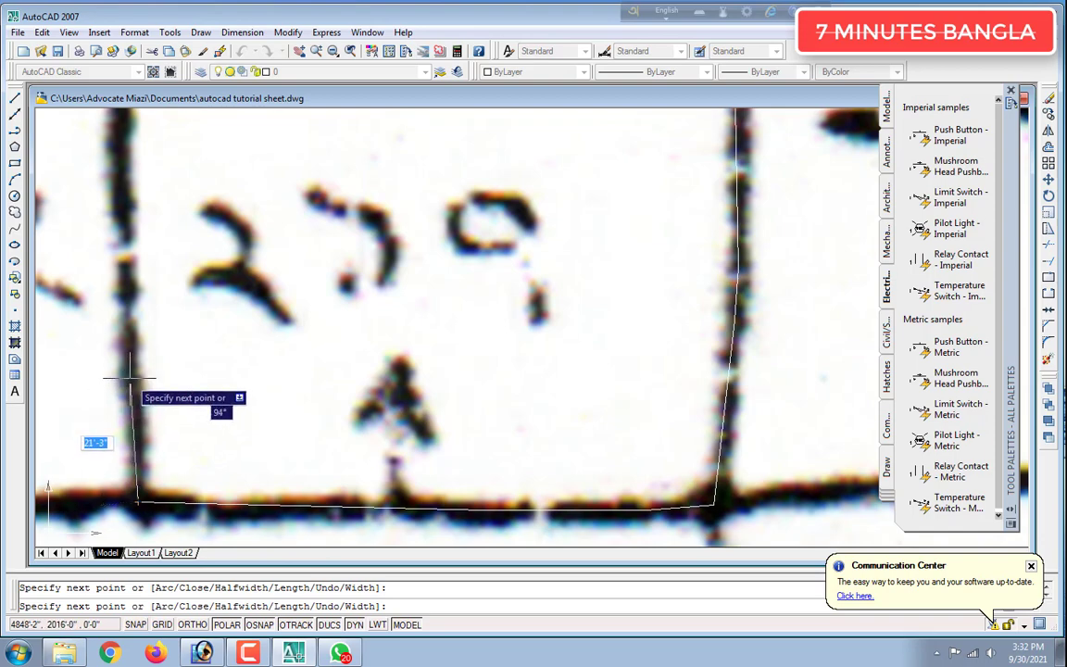
# Continue the polyline from the lower-left corner up the left boundary to just below the first side junction
pyautogui.scroll(-5, 129, 377)
pyautogui.scroll(6, 93, 331)
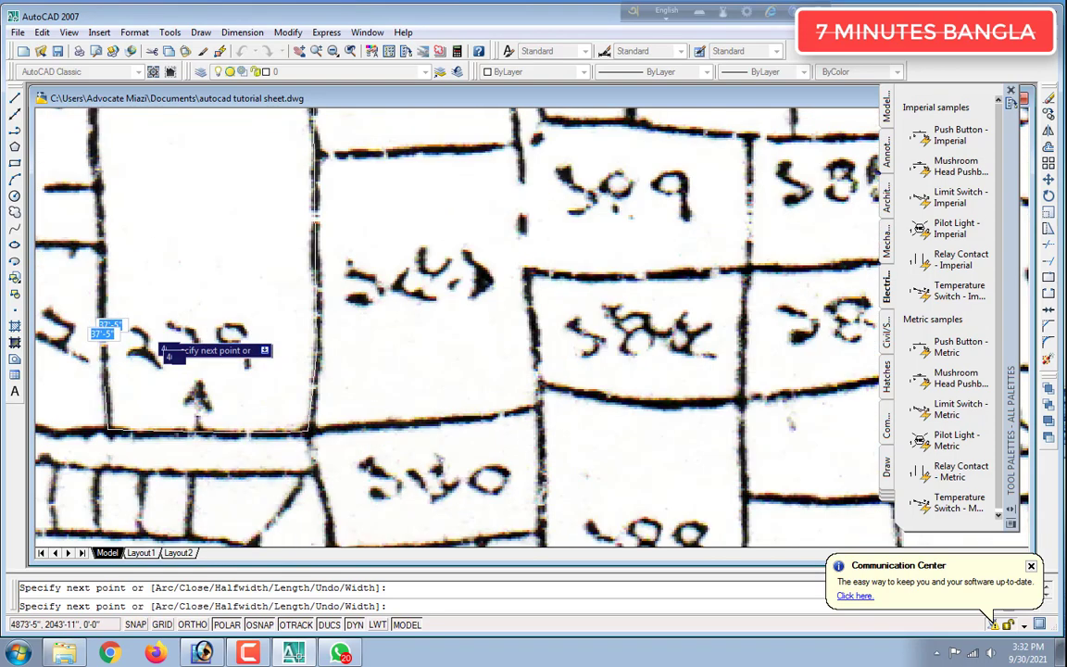
pyautogui.scroll(-4, 111, 325)
pyautogui.scroll(5, 51, 278)
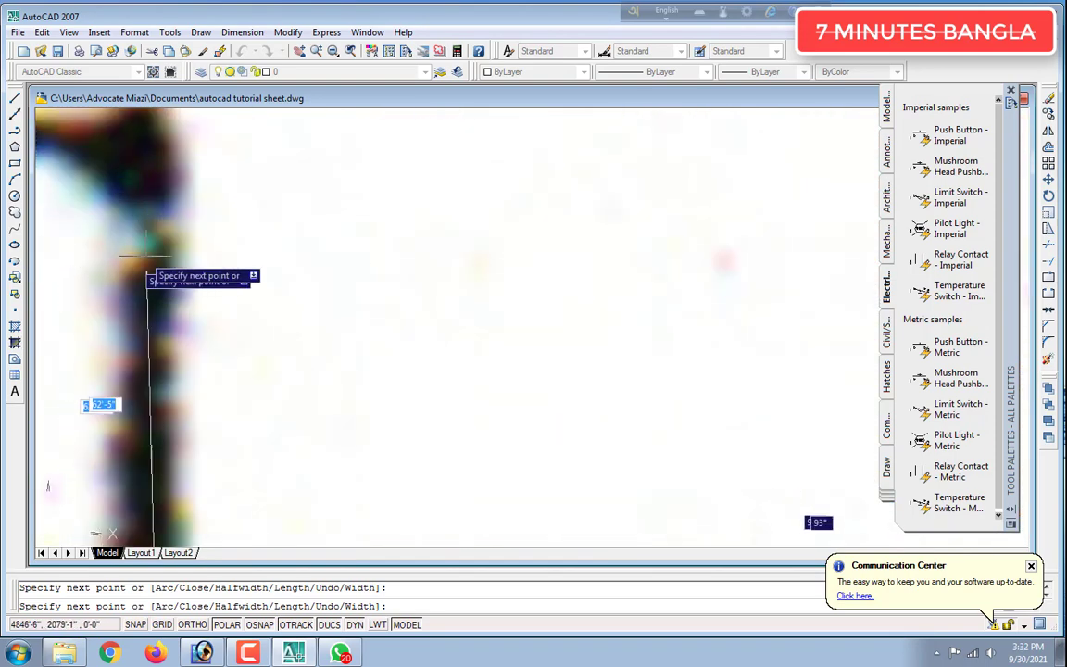
pyautogui.scroll(-5, 101, 220)
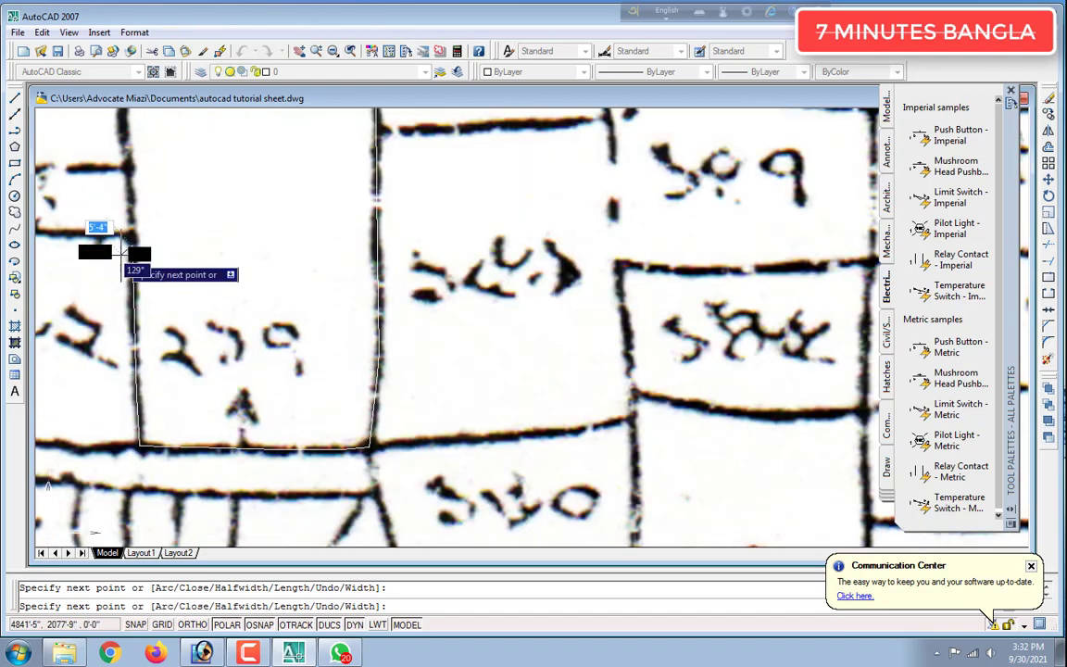
# Extend the polyline farther up the plot's left boundary toward the upper-left corner
pyautogui.scroll(-2, 107, 213)
pyautogui.scroll(7, 125, 185)
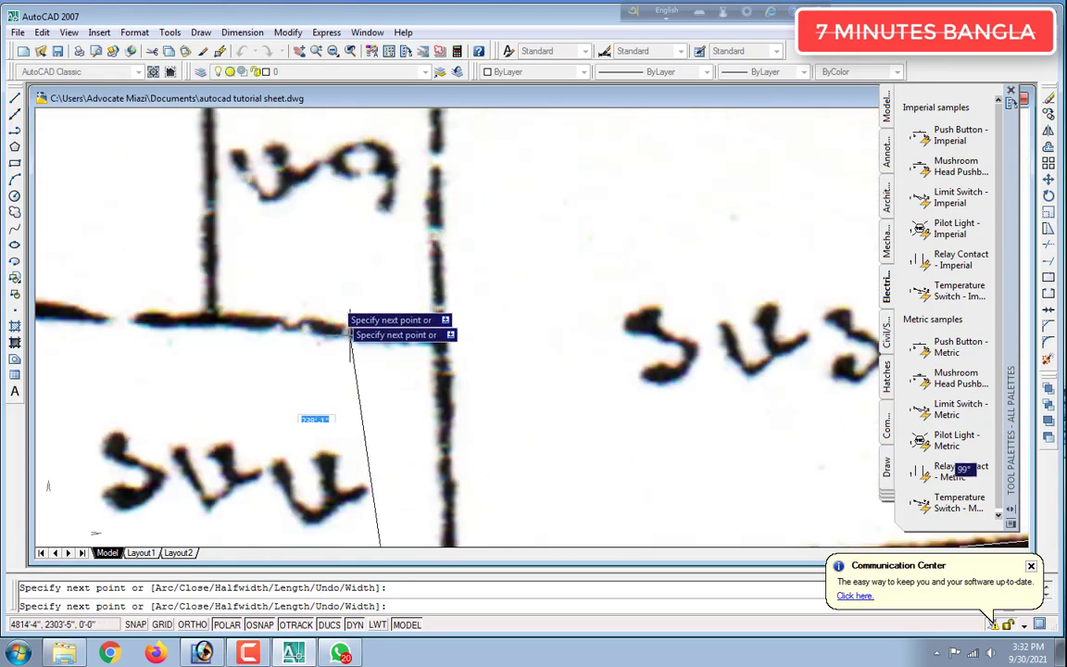
pyautogui.click(453, 526)
pyautogui.scroll(-6, 426, 495)
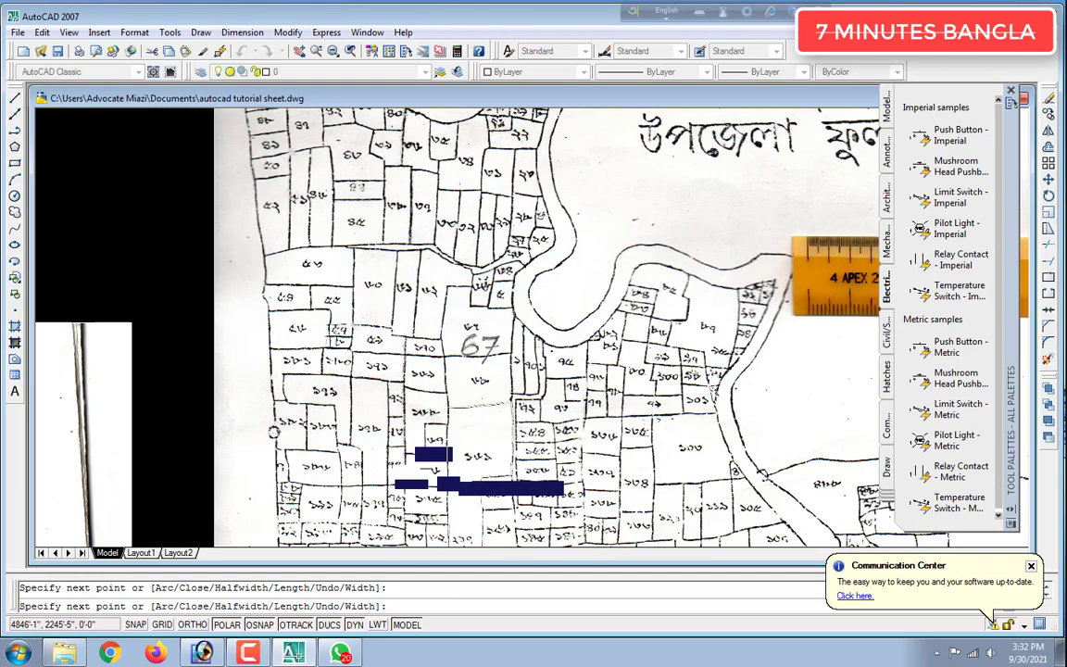
pyautogui.scroll(8, 463, 471)
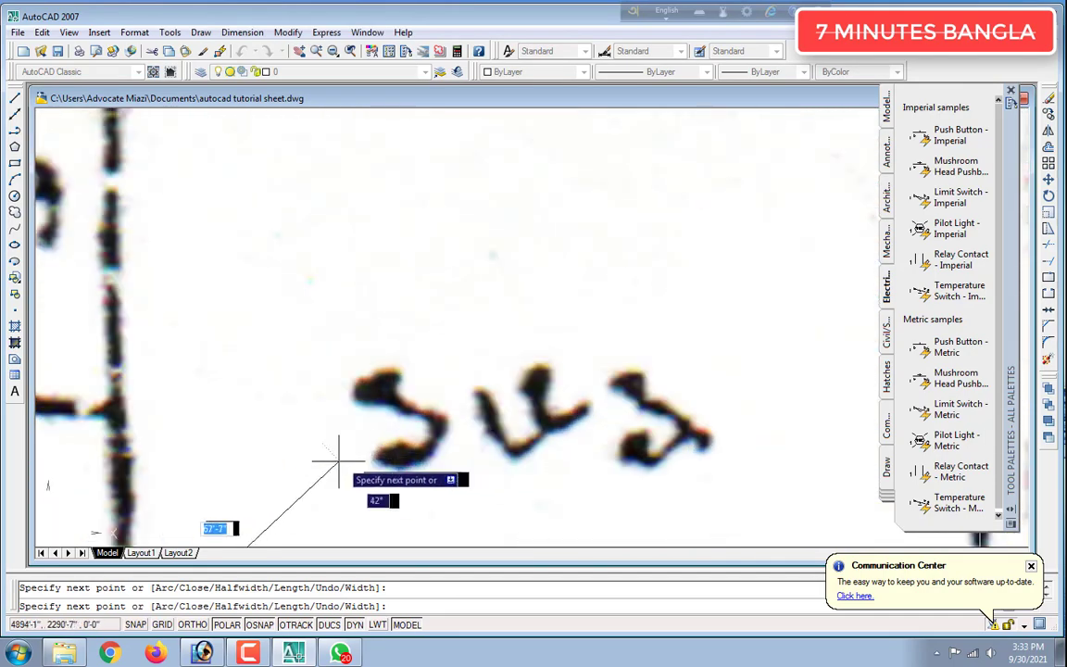
pyautogui.scroll(-3, 213, 524)
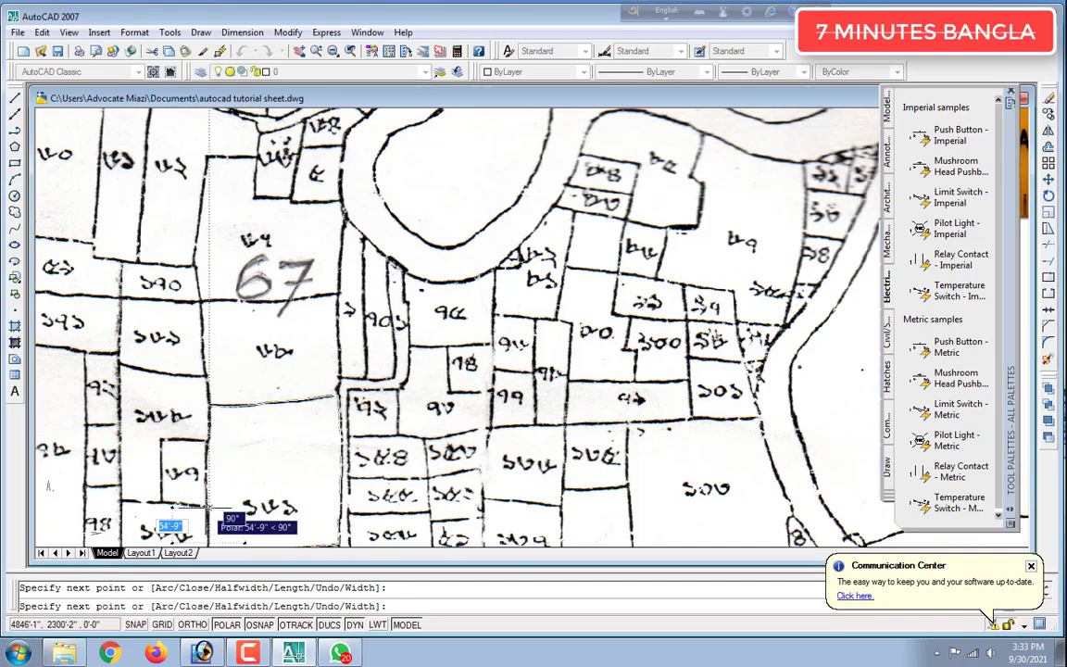
# End the unfinished polyline, undo it, and check the plot's boundaries for any remaining trace
pyautogui.press('Escape')
pyautogui.hotkey('ctrl', 'z')
pyautogui.scroll(-6, 398, 495)
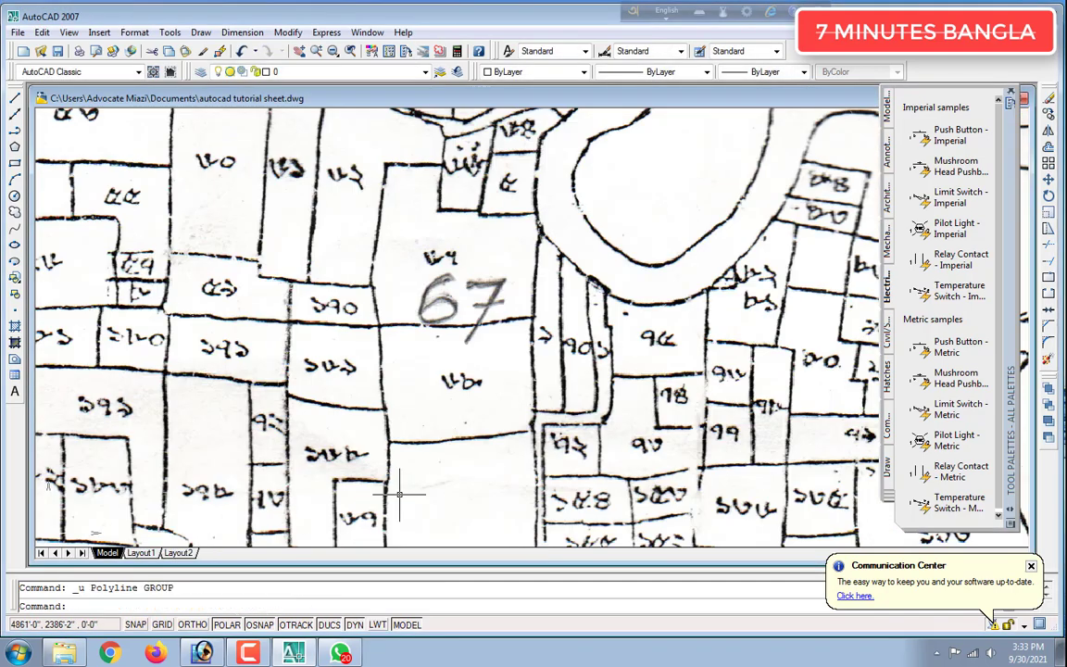
pyautogui.scroll(8, 429, 537)
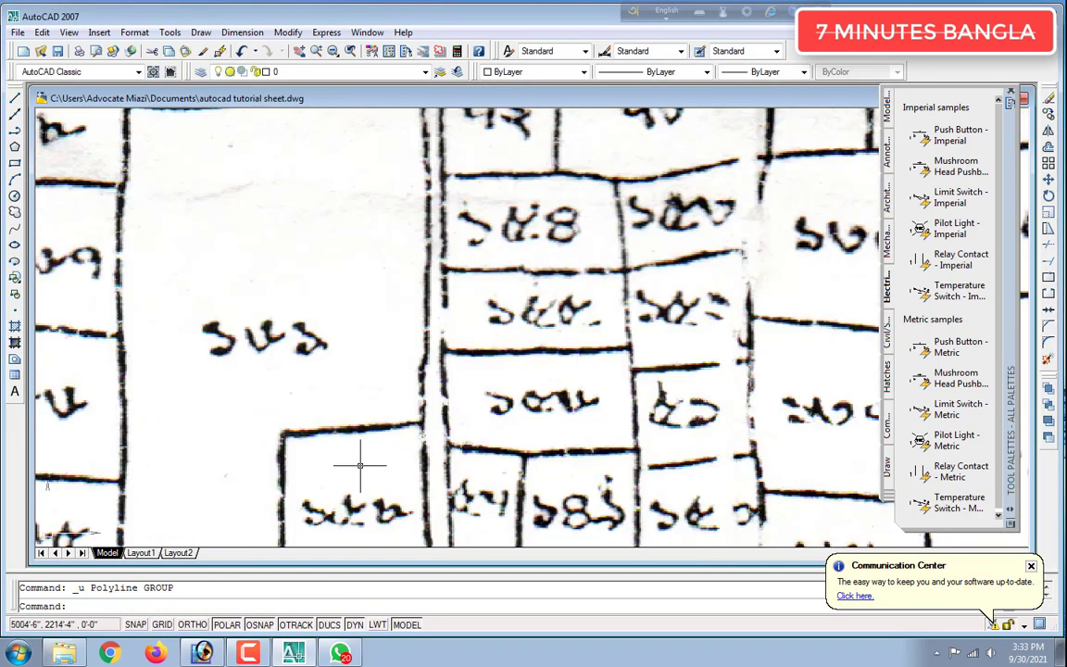
pyautogui.click(421, 408)
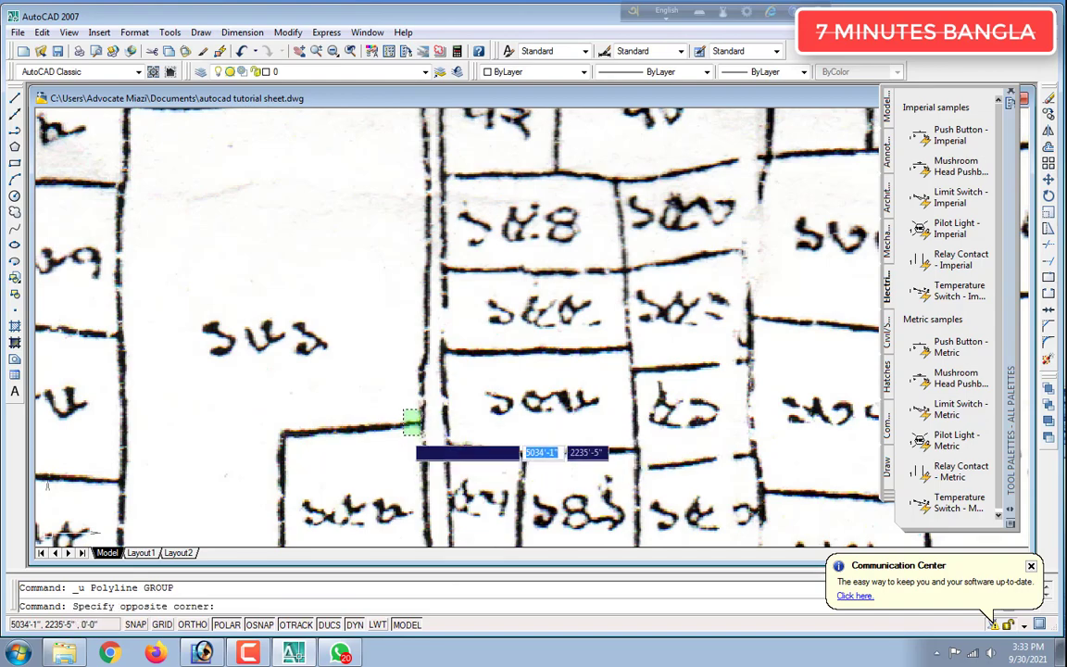
pyautogui.click(483, 467)
pyautogui.scroll(-5, 359, 431)
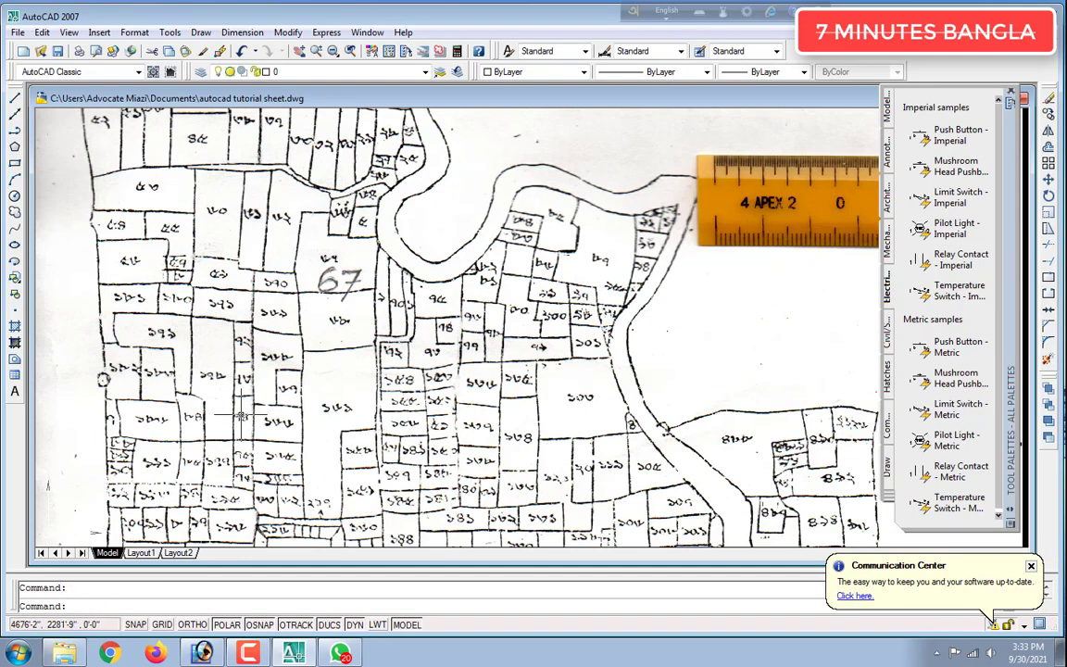
pyautogui.scroll(8, 240, 417)
pyautogui.scroll(-4, 686, 366)
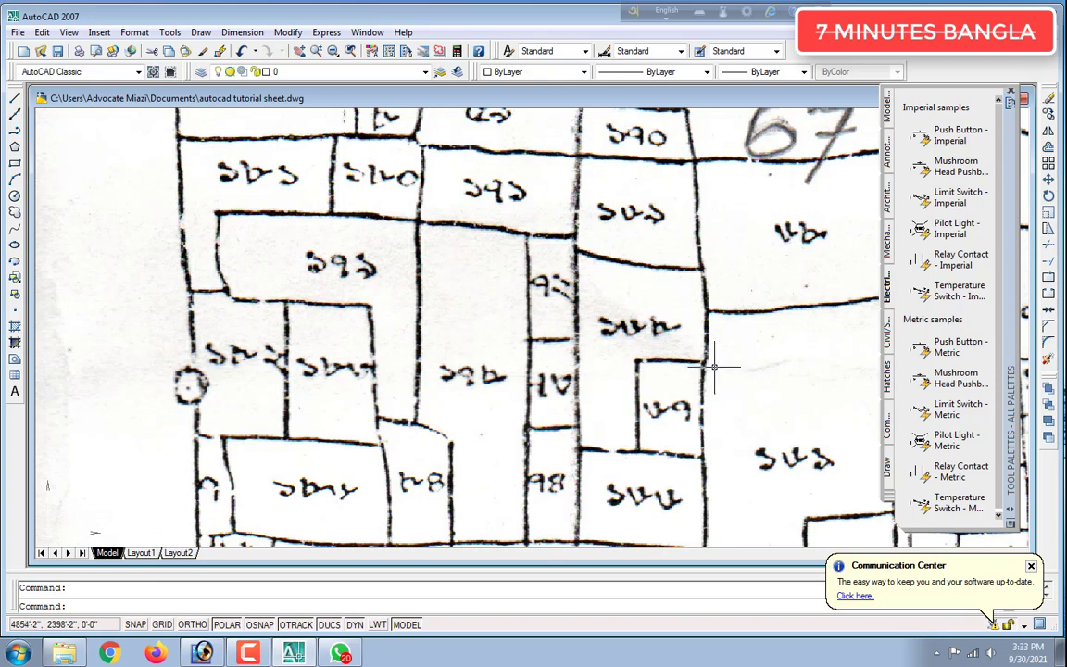
# Try to recover the plot's traced polyline by undoing and redoing the recent actions
pyautogui.hotkey('ctrl', 'z')
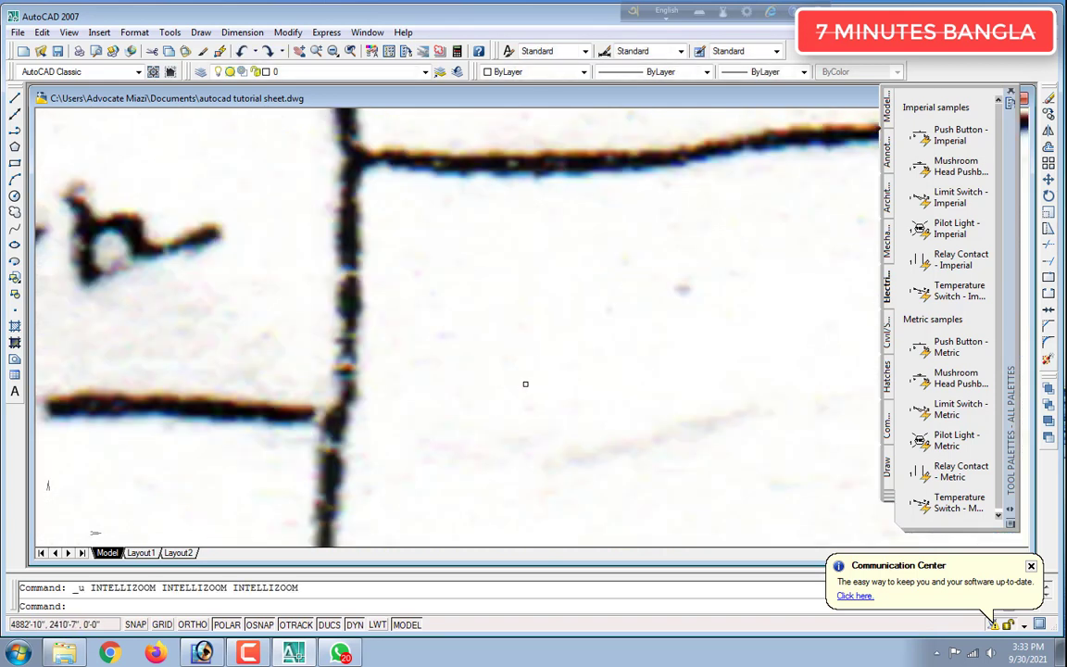
pyautogui.hotkey('ctrl', 'z')
pyautogui.hotkey('ctrl', 'z')
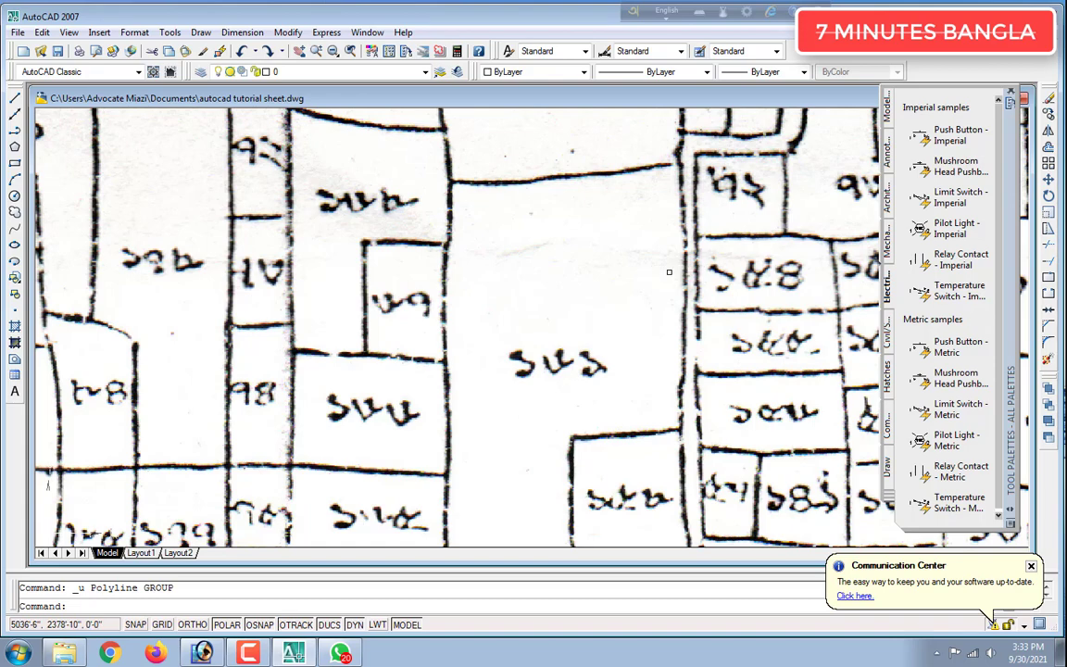
pyautogui.hotkey('ctrl', 'y')
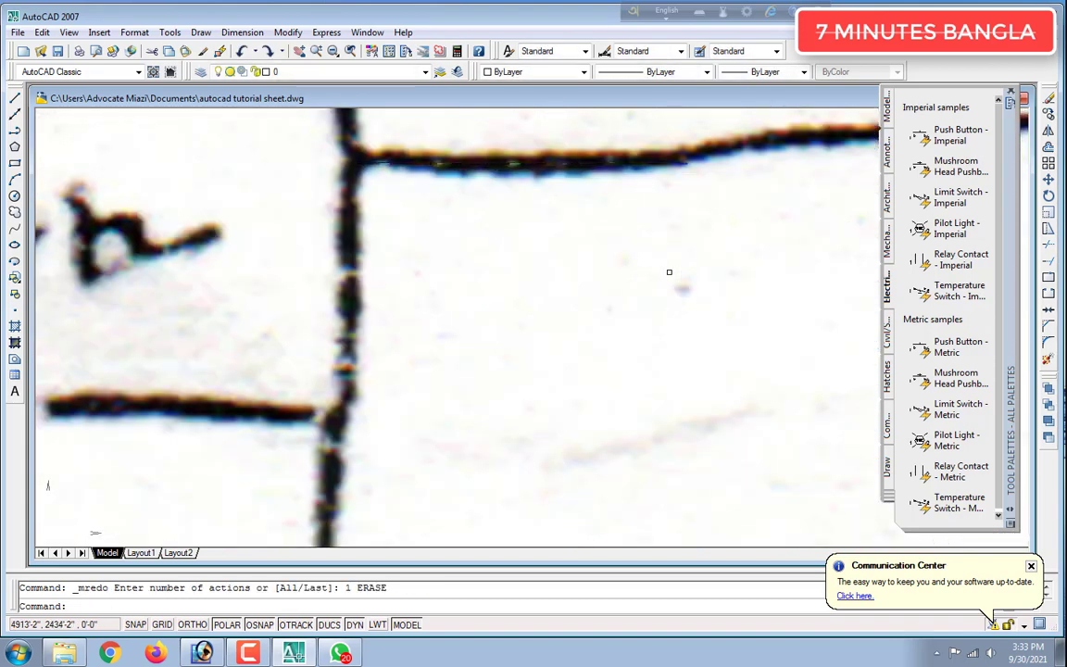
pyautogui.hotkey('ctrl', 'y')
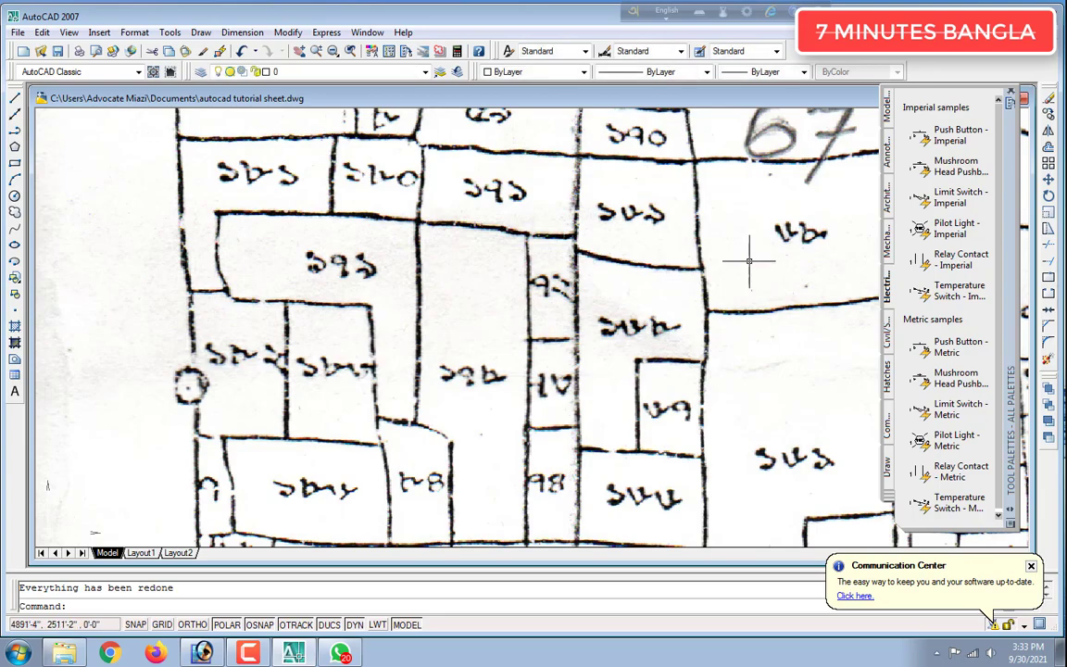
pyautogui.scroll(-4, 668, 344)
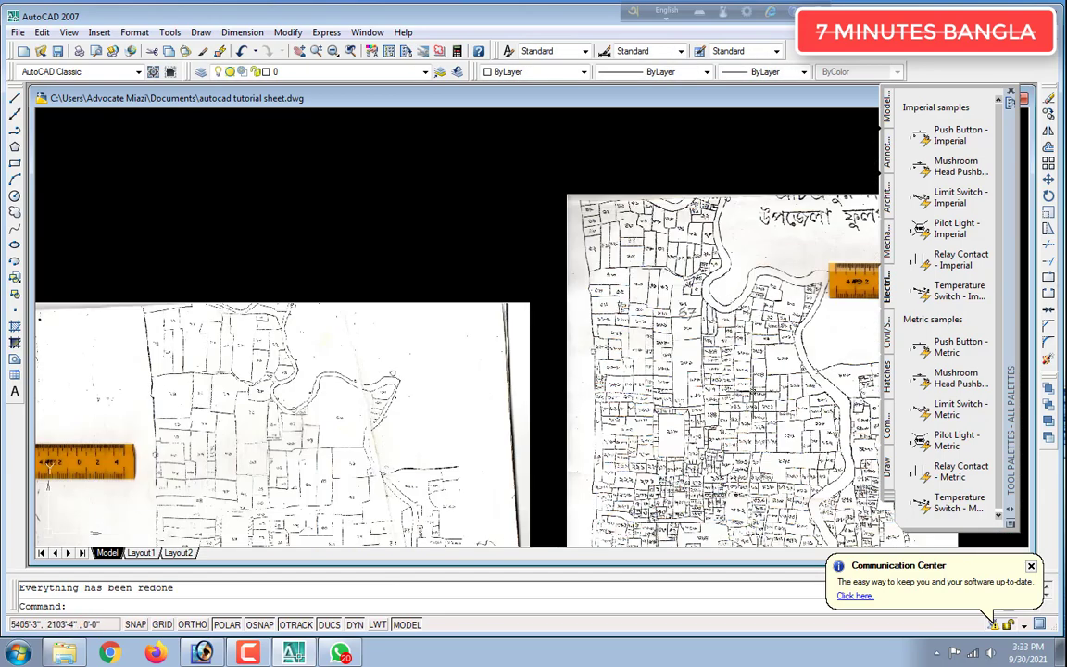
pyautogui.scroll(3, 753, 391)
pyautogui.scroll(-4, 753, 393)
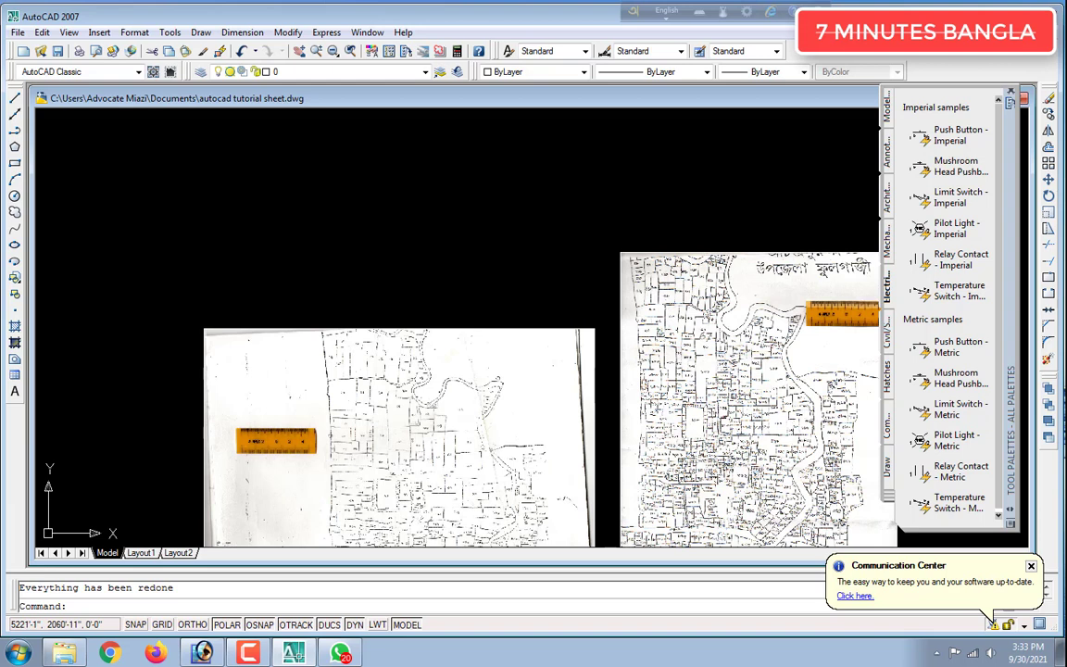
pyautogui.hotkey('ctrl', 'y')
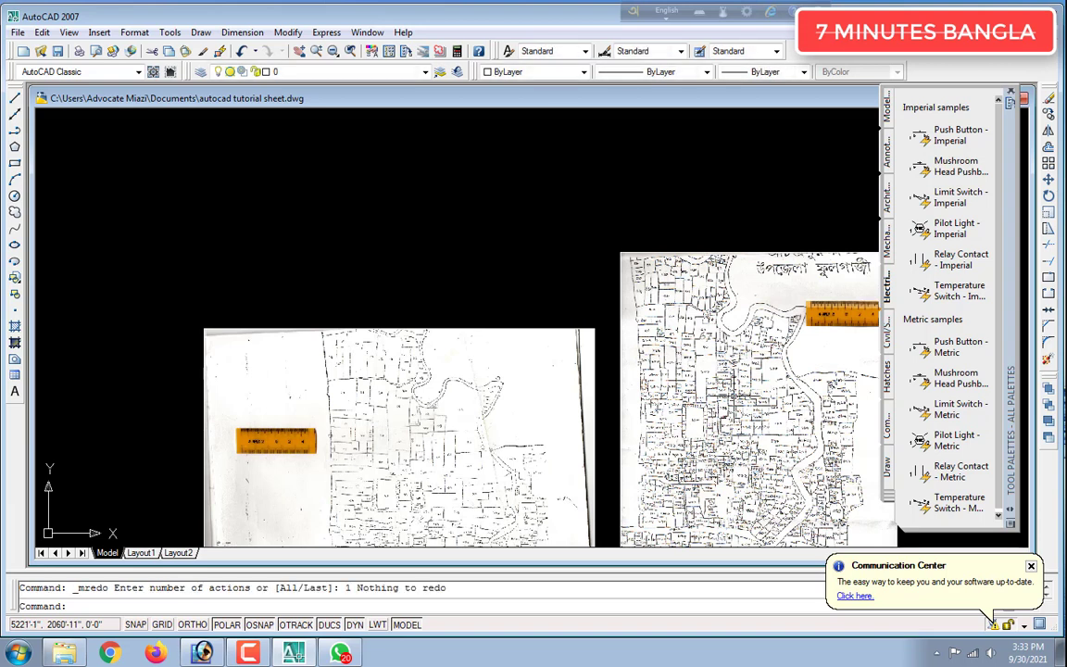
pyautogui.scroll(5, 806, 352)
pyautogui.scroll(-4, 719, 379)
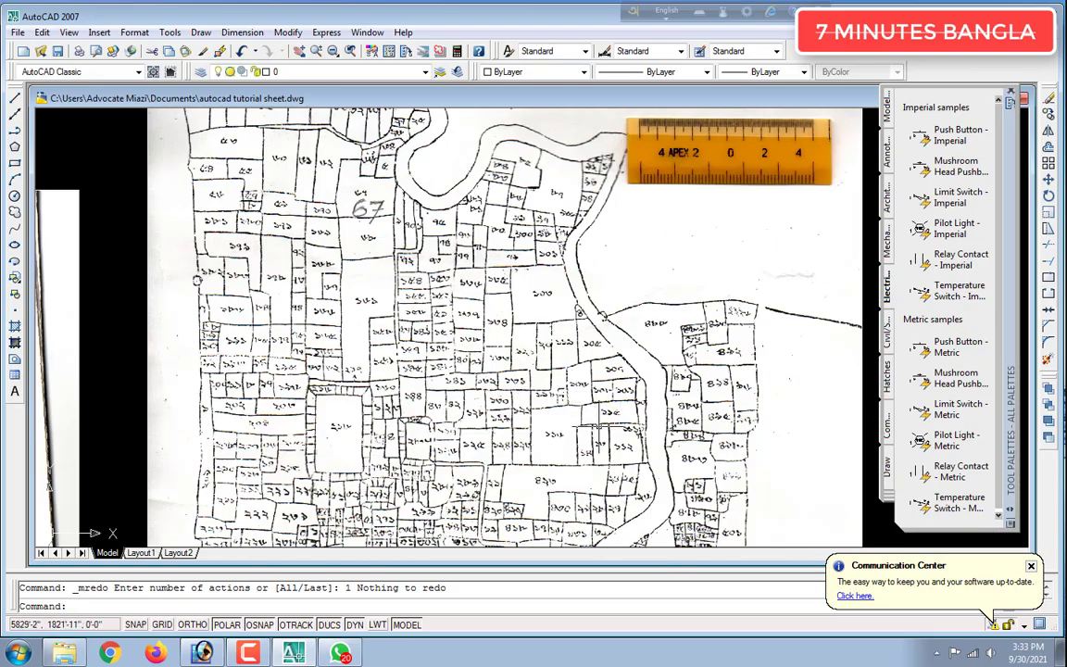
# Start a new polyline at the upper-left corner of the large plot below the handwritten 67 and begin tracing its top boundary
pyautogui.scroll(2, 556, 407)
pyautogui.scroll(-5, 569, 436)
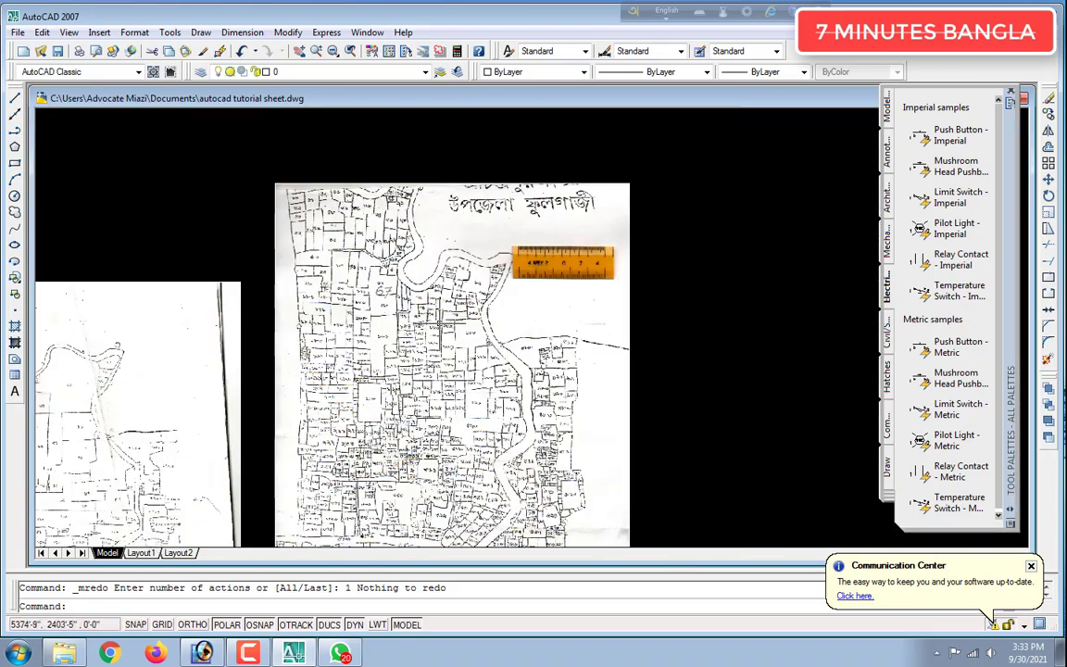
pyautogui.scroll(5, 335, 342)
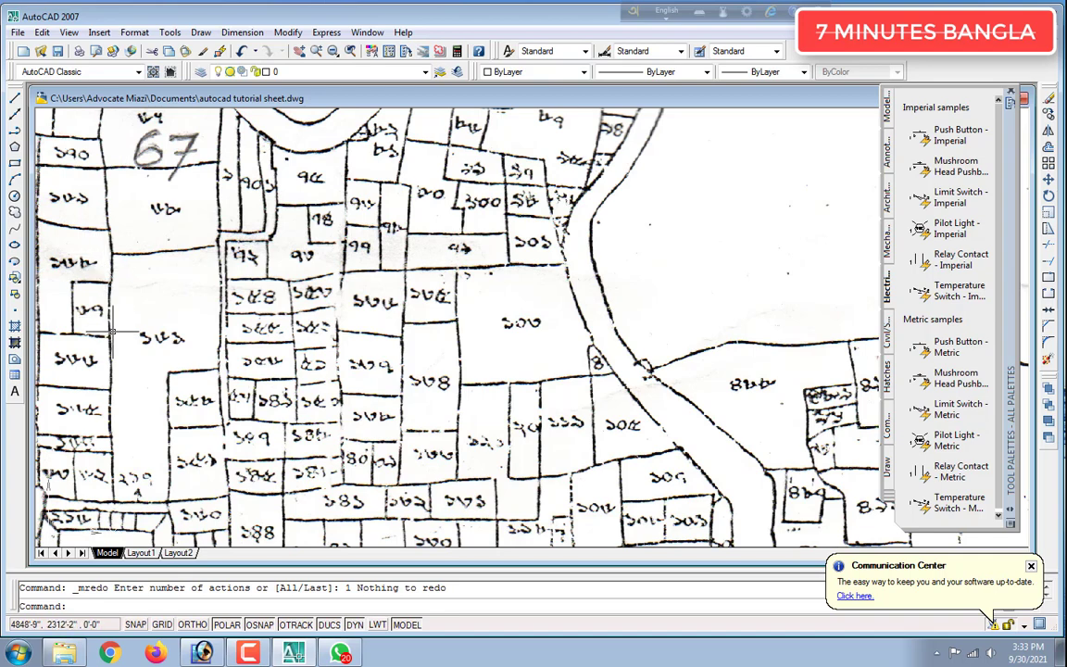
pyautogui.scroll(6, 106, 260)
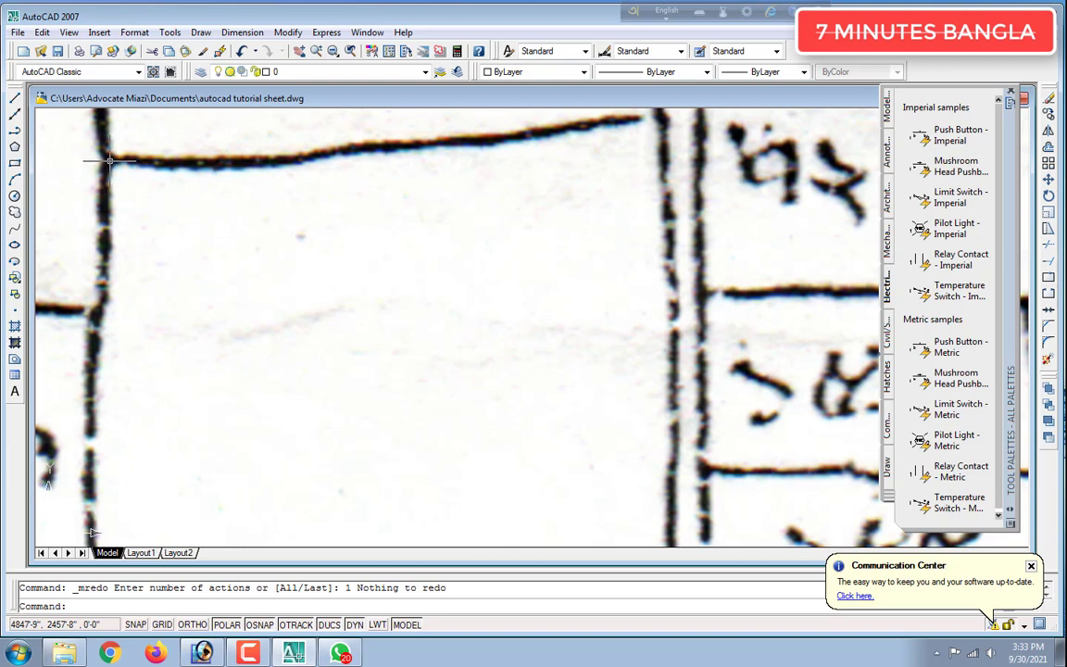
pyautogui.click(109, 161)
pyautogui.click(171, 156)
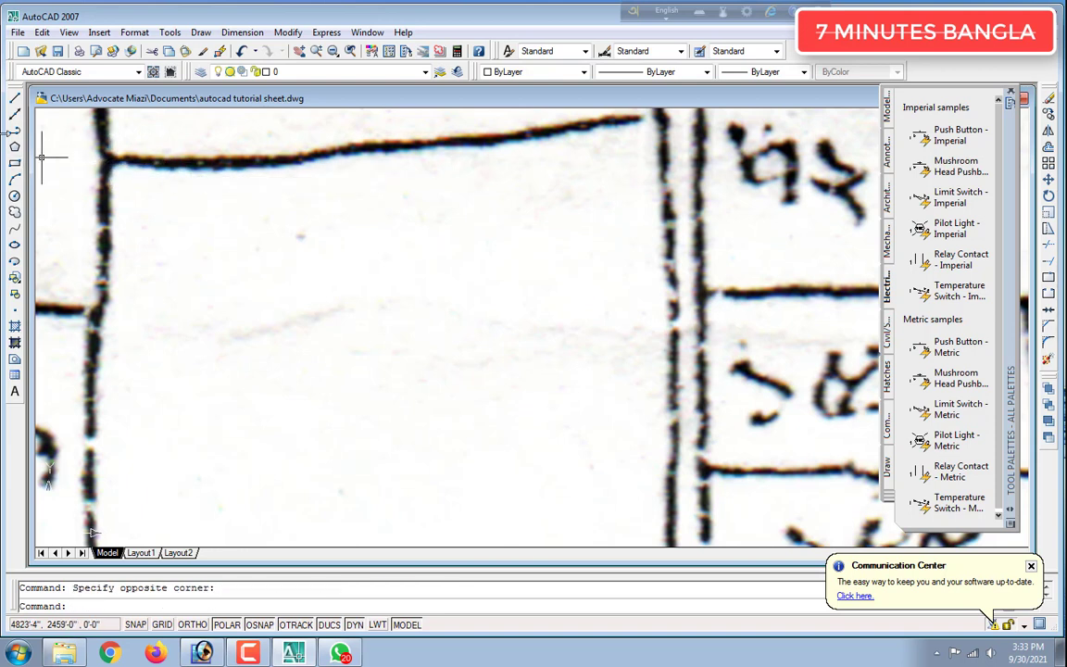
pyautogui.click(15, 132)
pyautogui.click(104, 161)
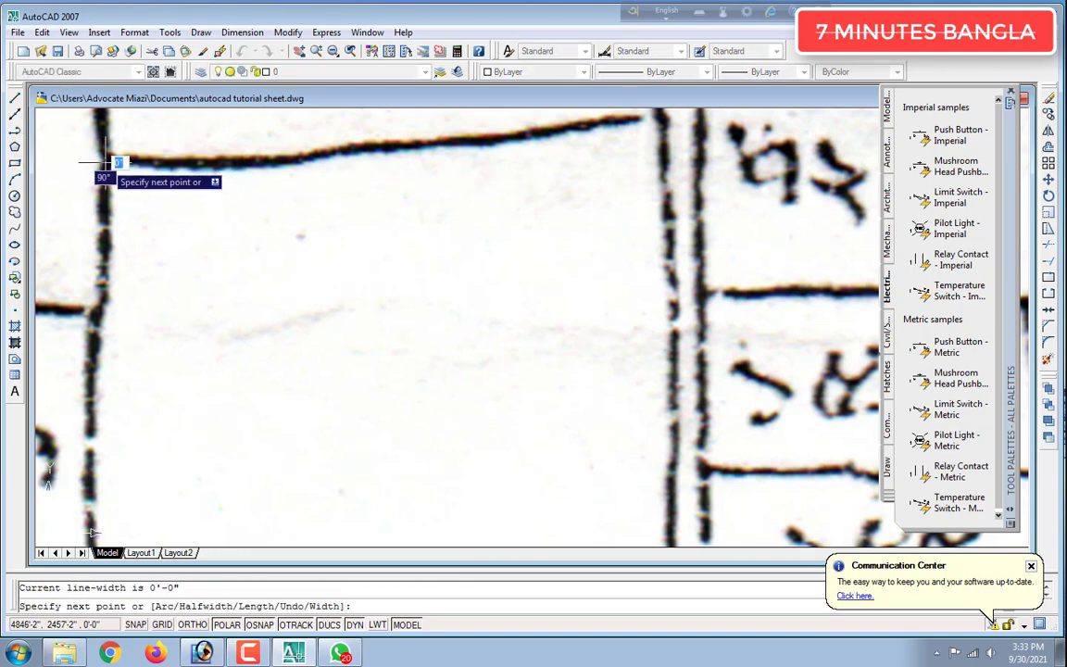
pyautogui.click(225, 163)
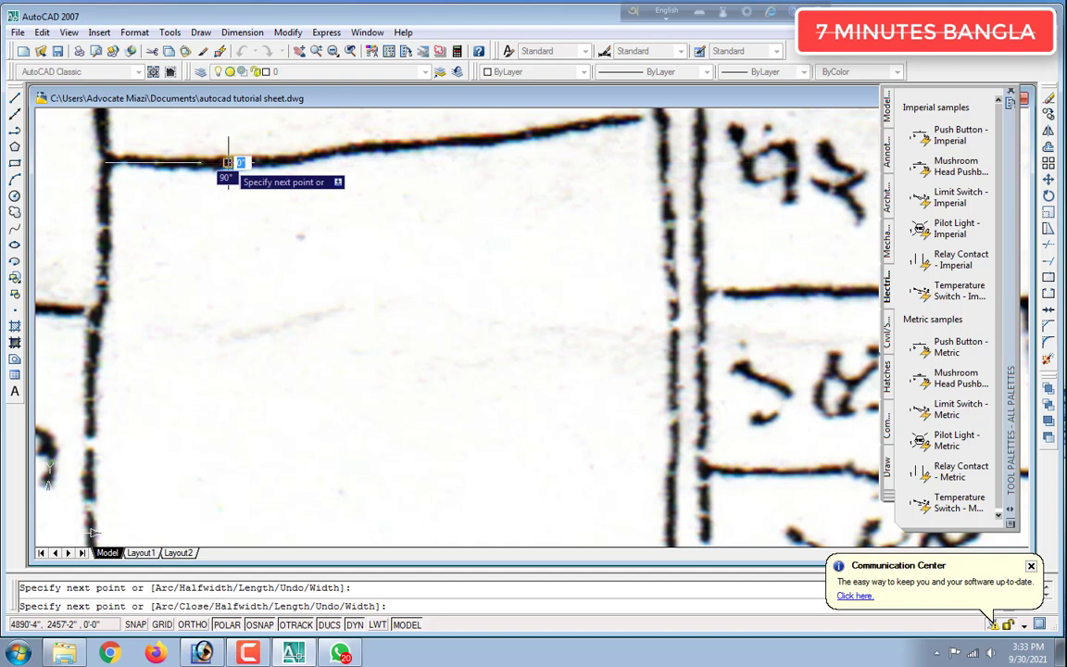
# Continue the polyline along the curved top boundary to the plot's upper-right corner
pyautogui.scroll(2, 317, 155)
pyautogui.click(319, 150)
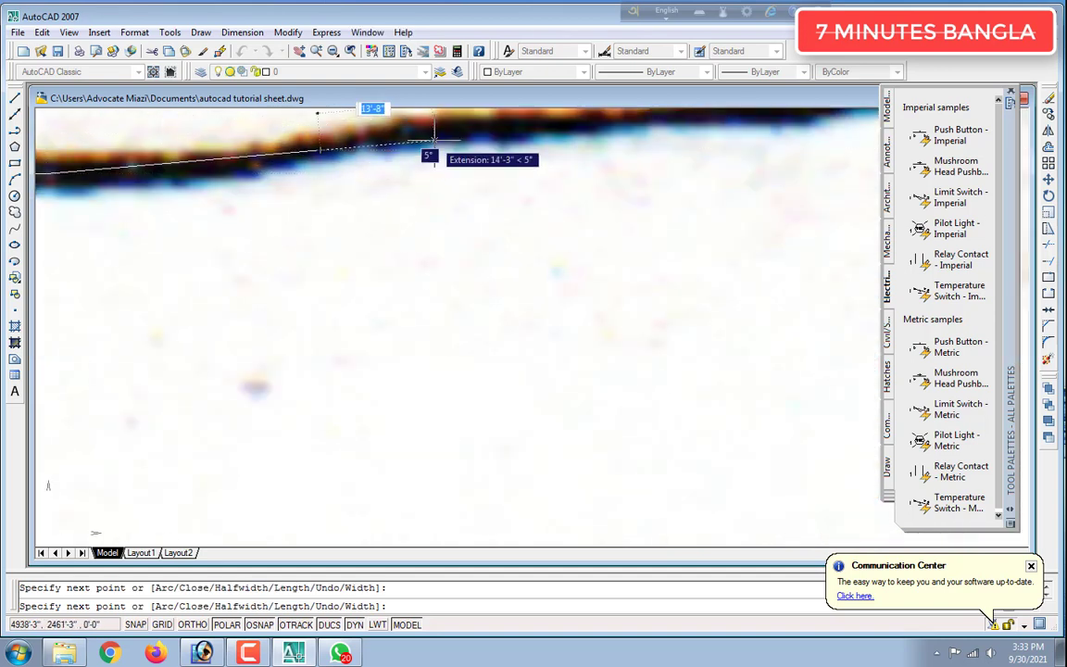
pyautogui.click(462, 123)
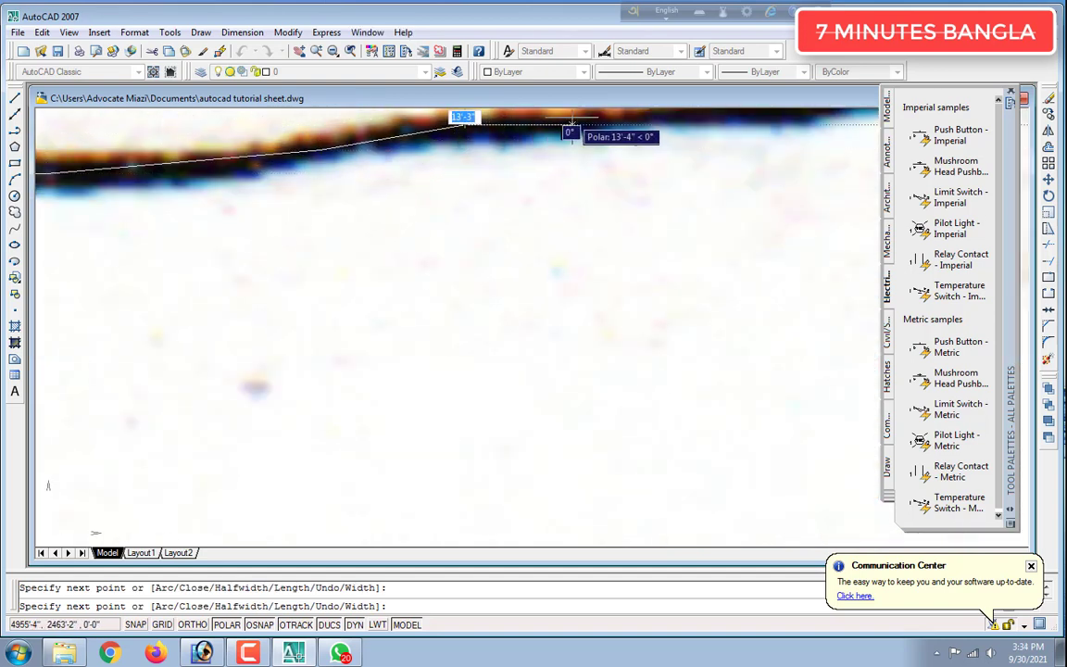
pyautogui.click(580, 119)
pyautogui.scroll(-4, 709, 120)
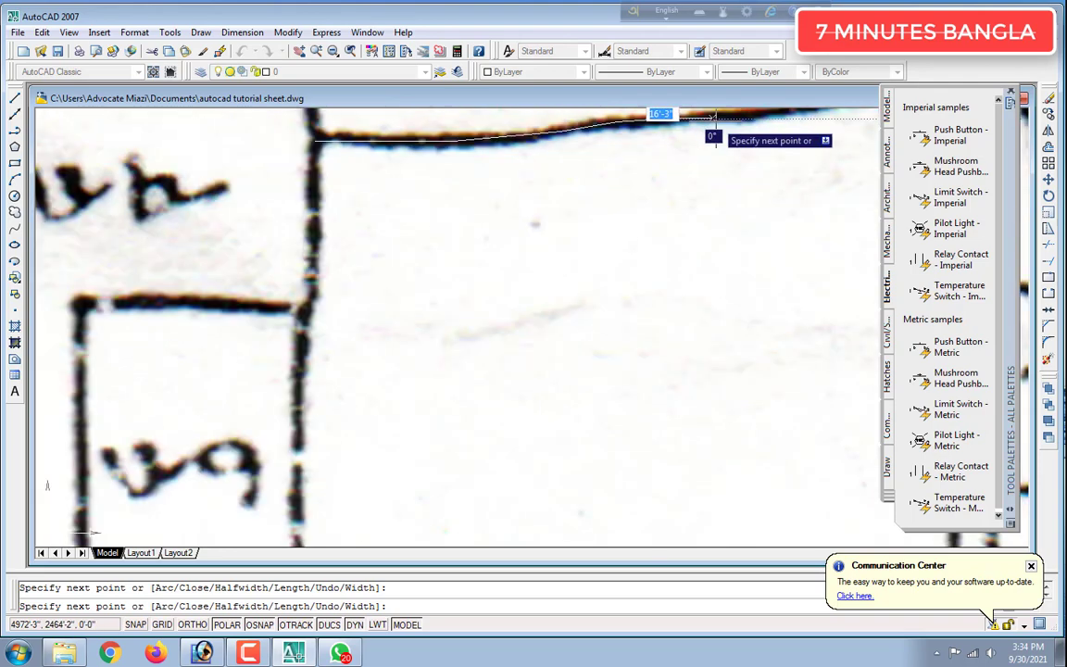
pyautogui.scroll(4, 750, 119)
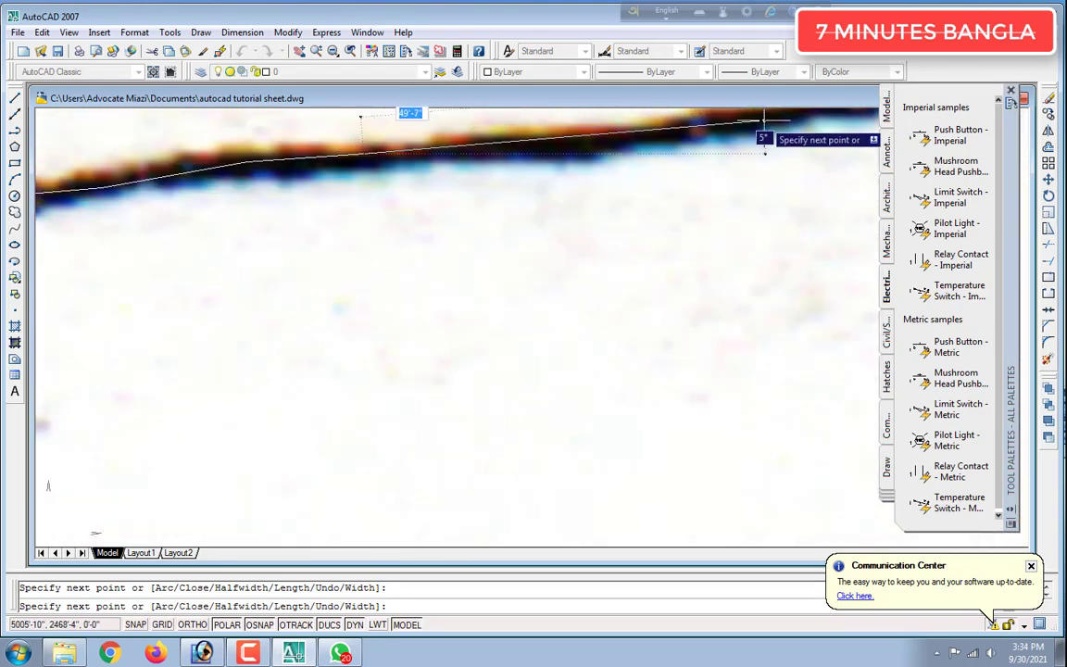
pyautogui.scroll(-3, 776, 120)
pyautogui.scroll(3, 815, 119)
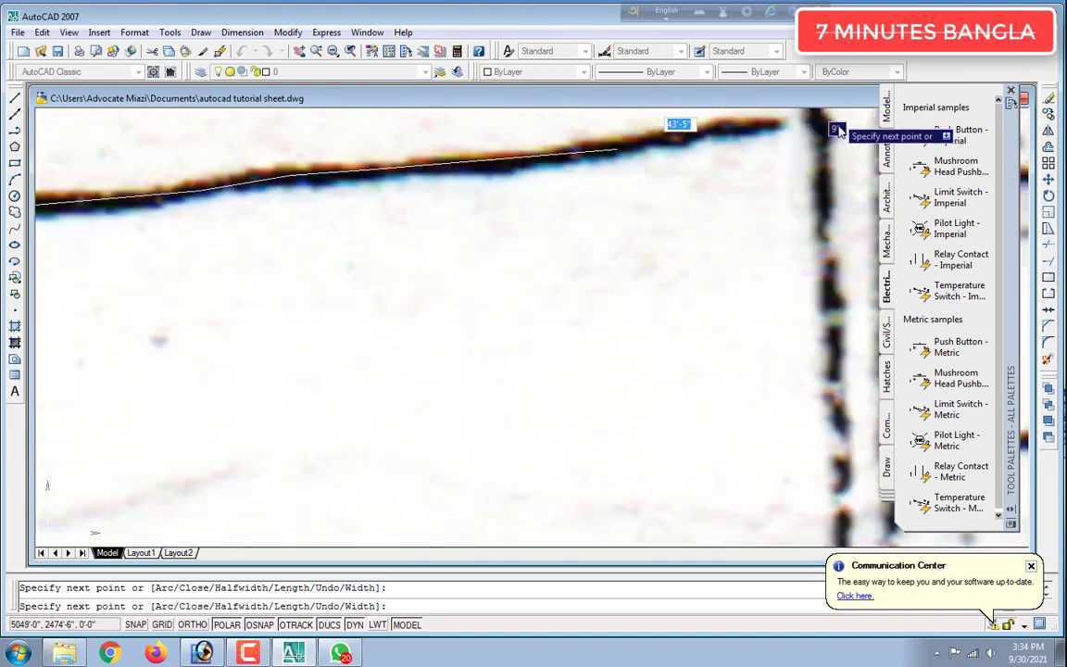
pyautogui.click(801, 119)
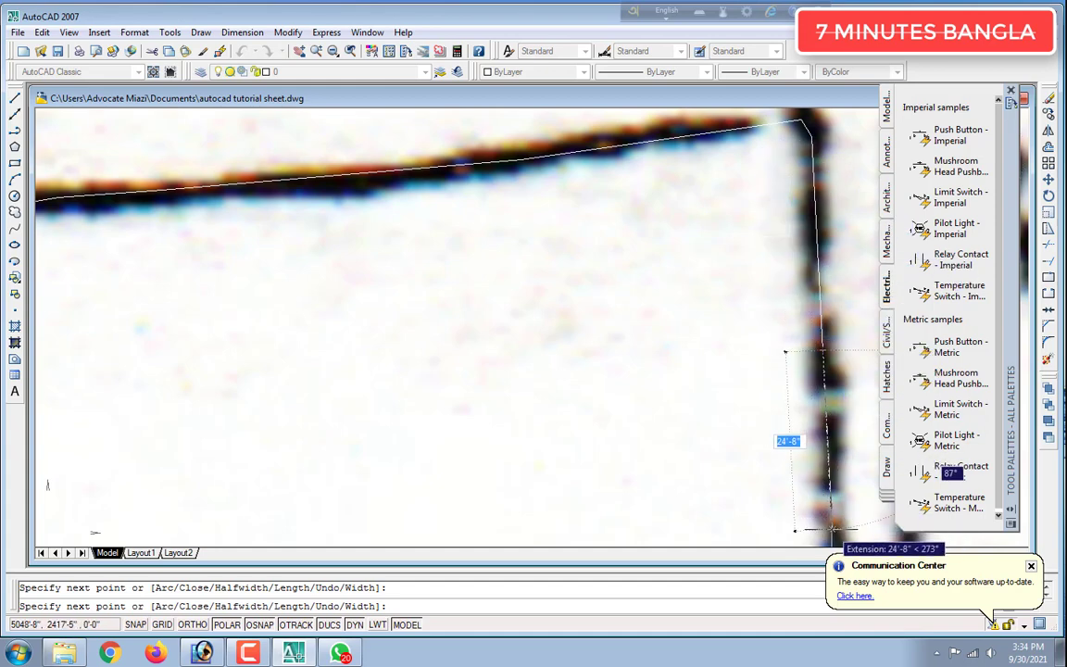
# Trace the polyline down the plot's right boundary to the junction where the boundary steps inward
pyautogui.scroll(-5, 830, 530)
pyautogui.scroll(3, 785, 495)
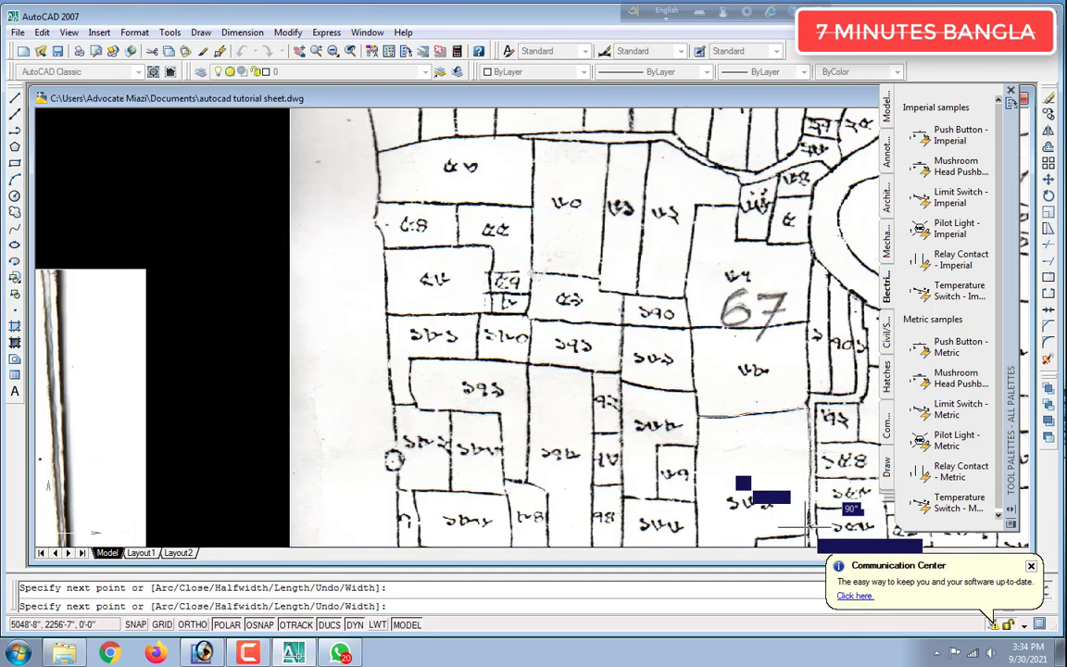
pyautogui.scroll(5, 809, 447)
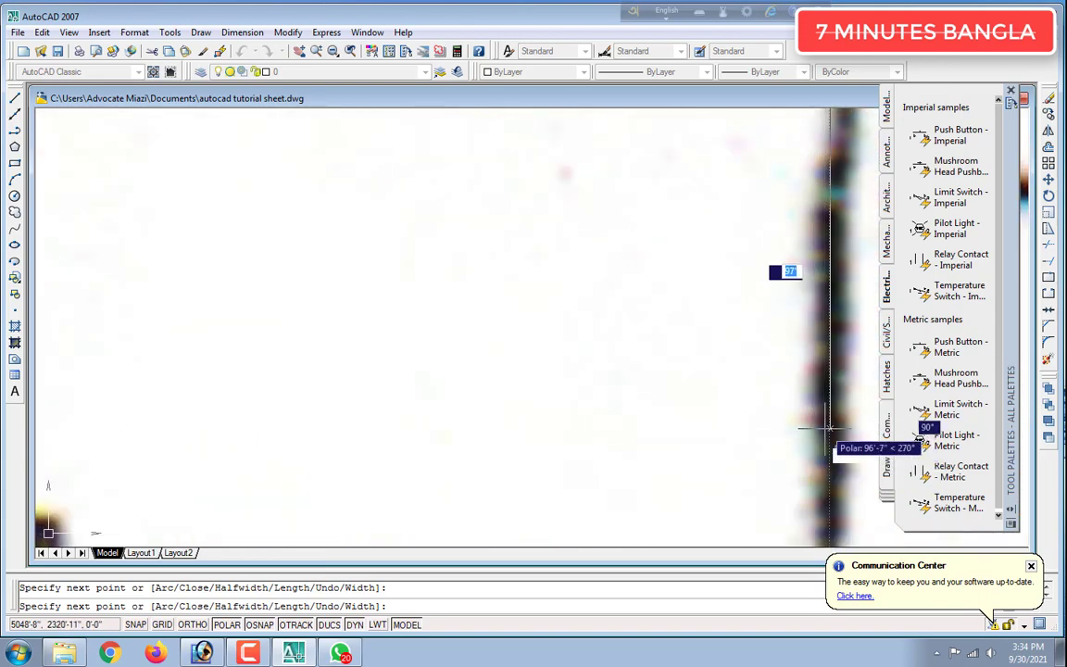
pyautogui.scroll(-3, 796, 435)
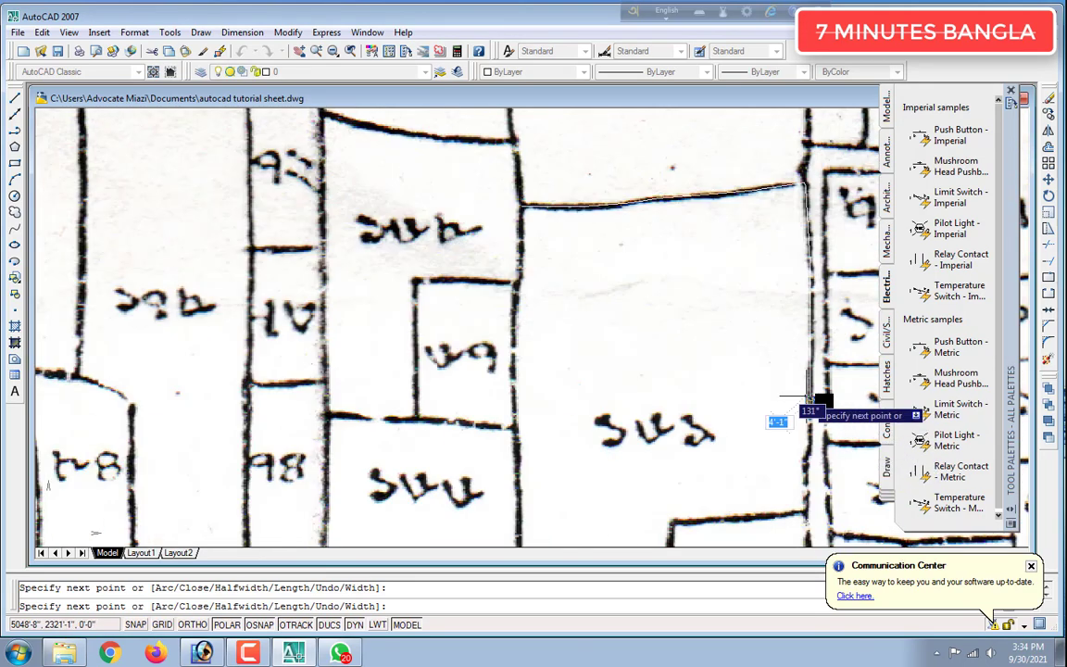
pyautogui.scroll(-4, 796, 435)
pyautogui.scroll(6, 805, 435)
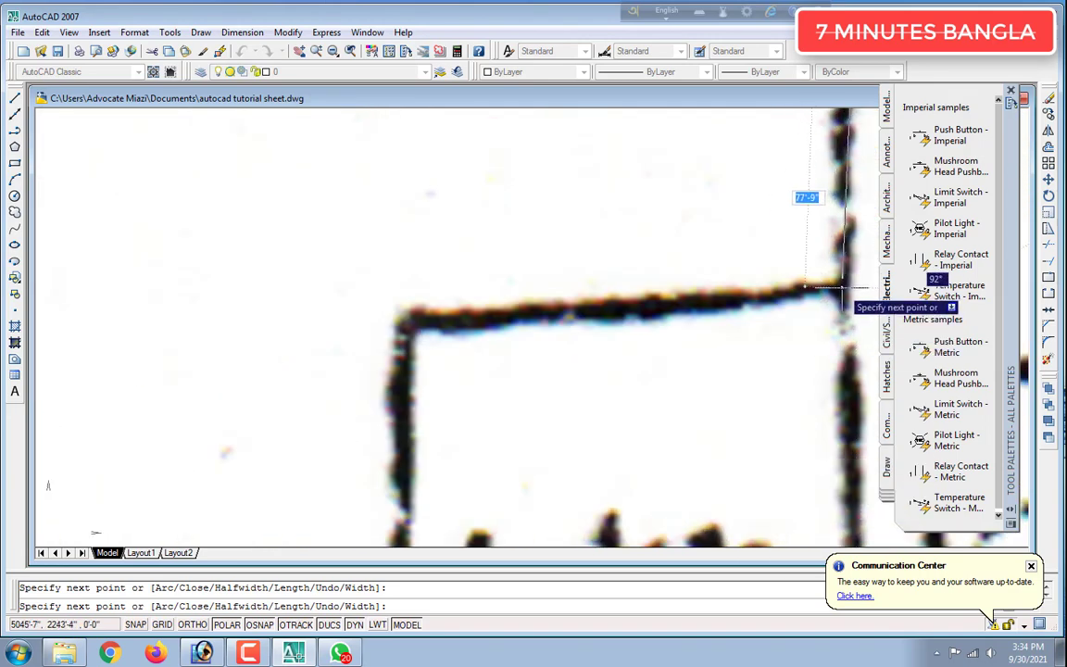
pyautogui.click(841, 289)
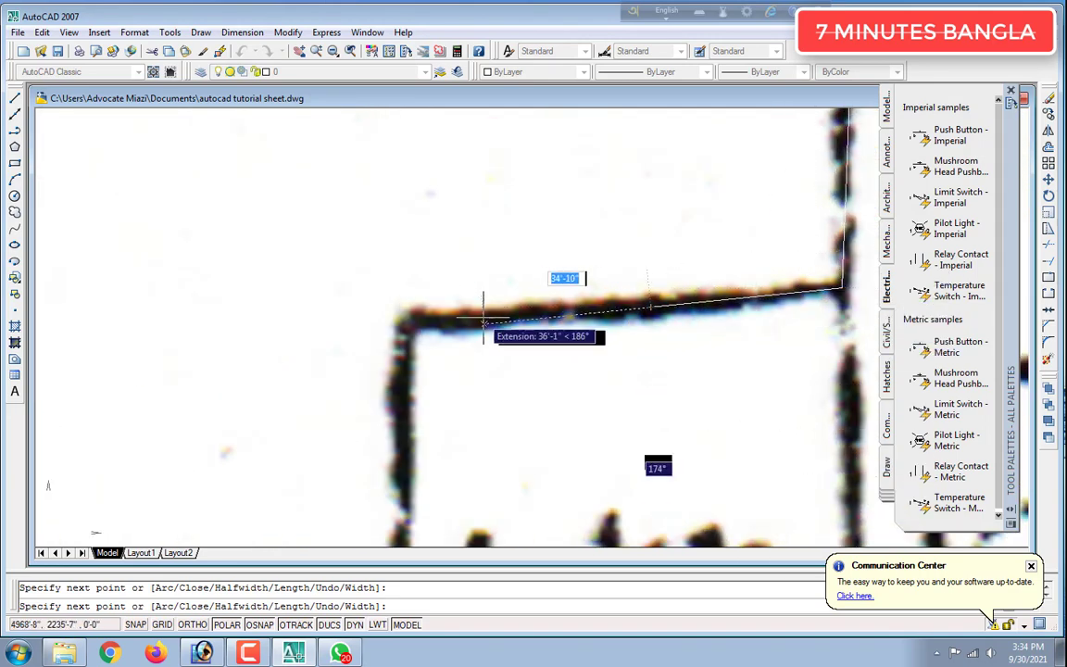
# Follow the inward step to its corner and extend the polyline down the narrower part's right side past the first side junction
pyautogui.click(406, 321)
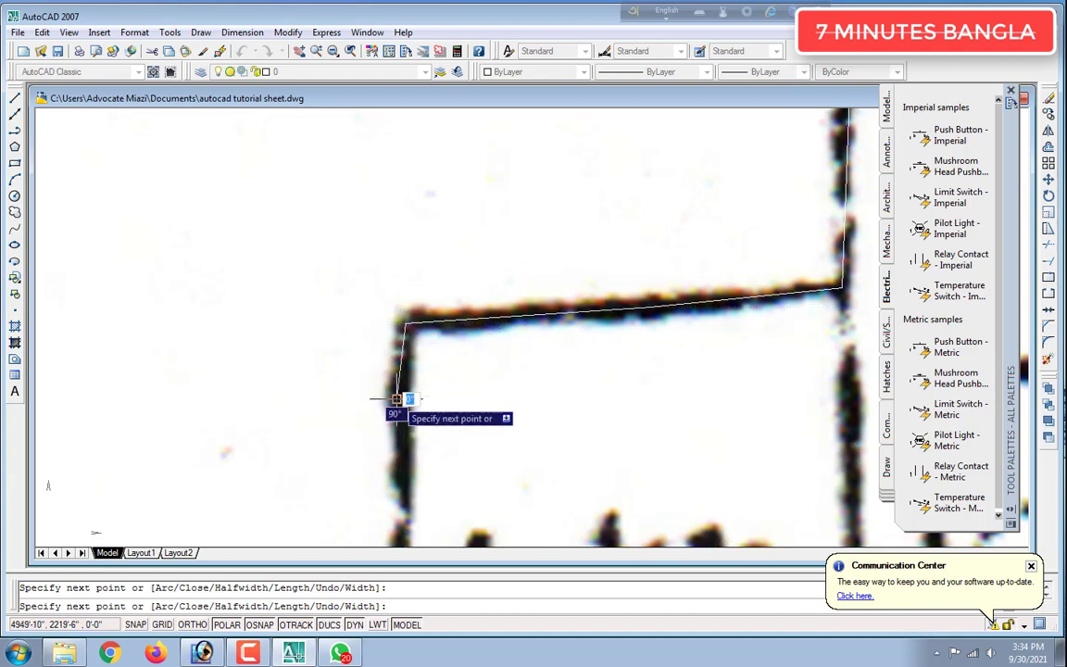
pyautogui.scroll(-5, 398, 408)
pyautogui.scroll(5, 412, 454)
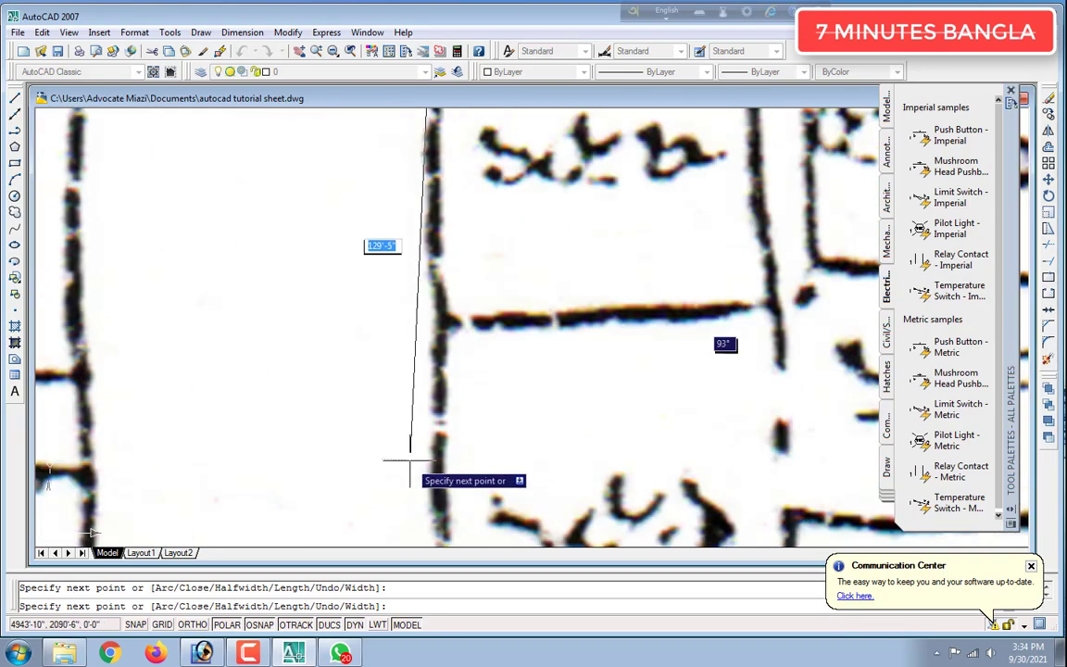
pyautogui.scroll(2, 417, 426)
pyautogui.scroll(-2, 452, 238)
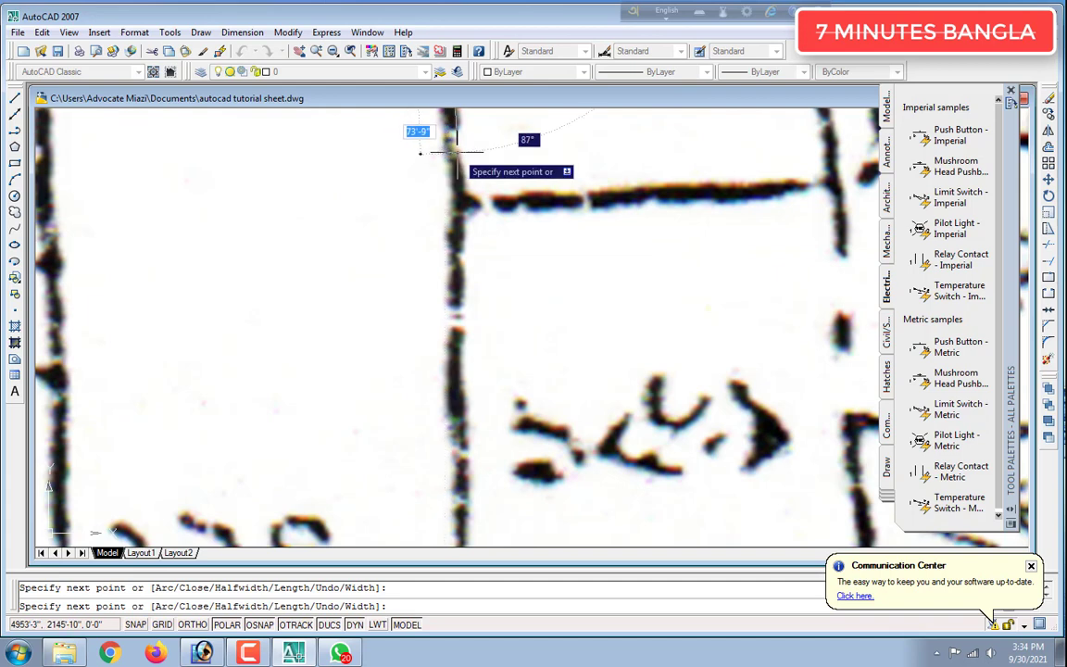
pyautogui.scroll(-4, 441, 147)
pyautogui.scroll(6, 435, 145)
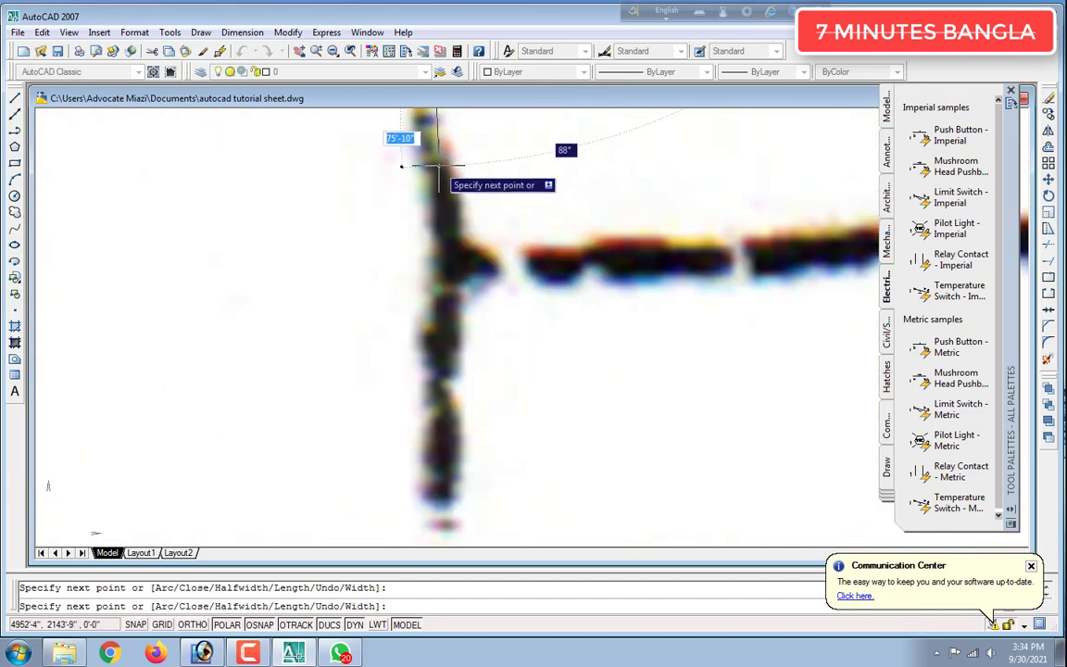
pyautogui.click(452, 266)
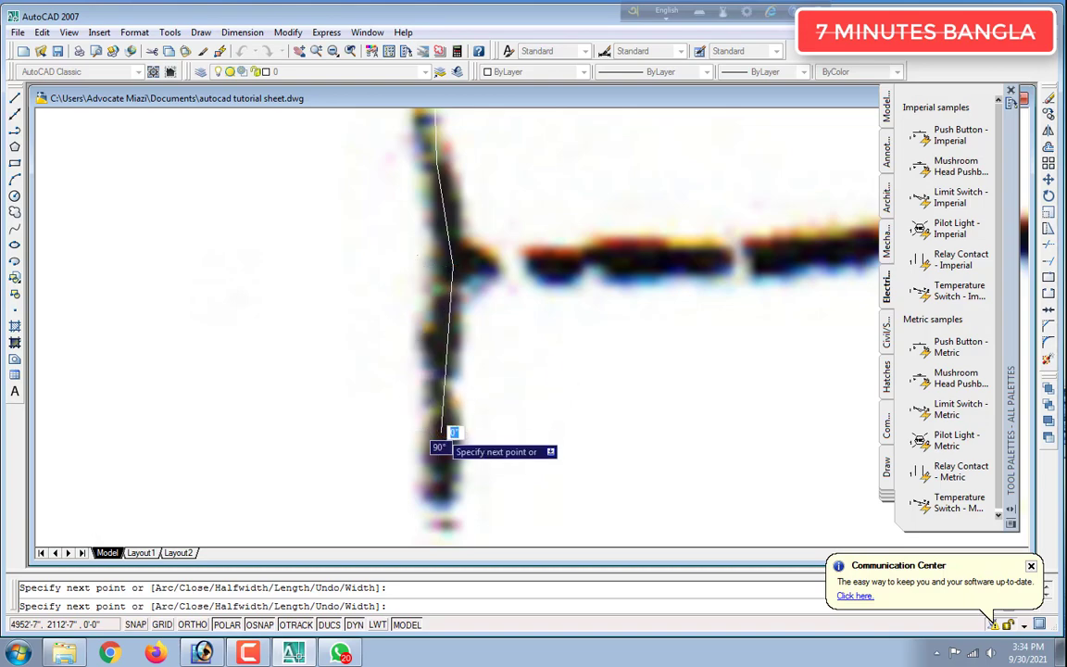
# Extend the polyline down the rest of the right boundary to the plot's lower-right corner
pyautogui.scroll(-5, 450, 434)
pyautogui.scroll(8, 435, 435)
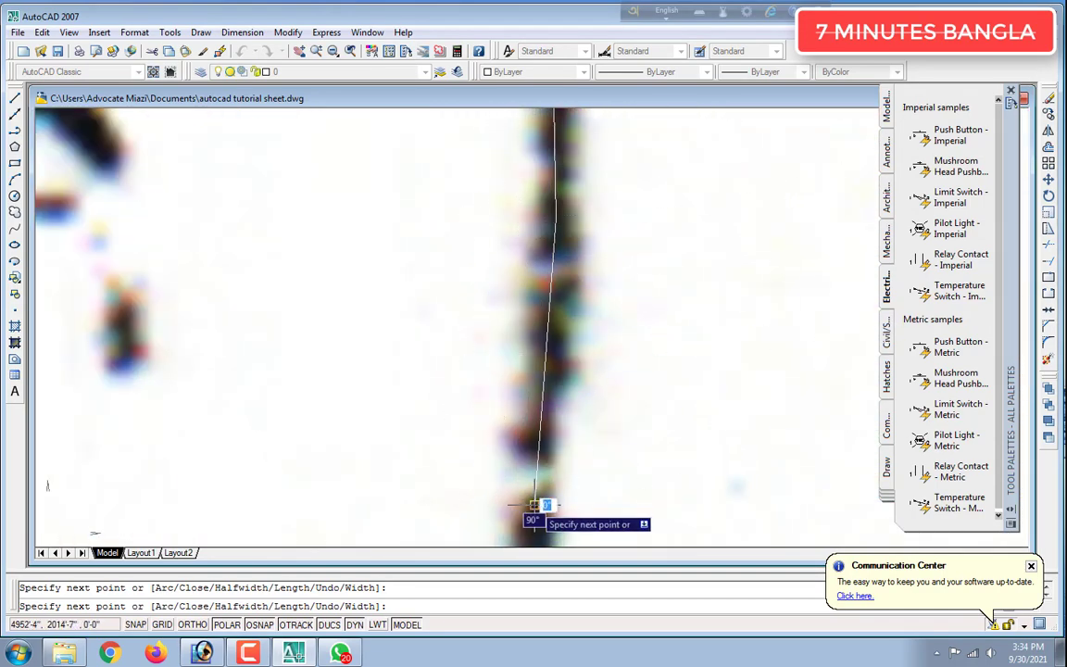
pyautogui.scroll(-5, 534, 505)
pyautogui.scroll(5, 505, 498)
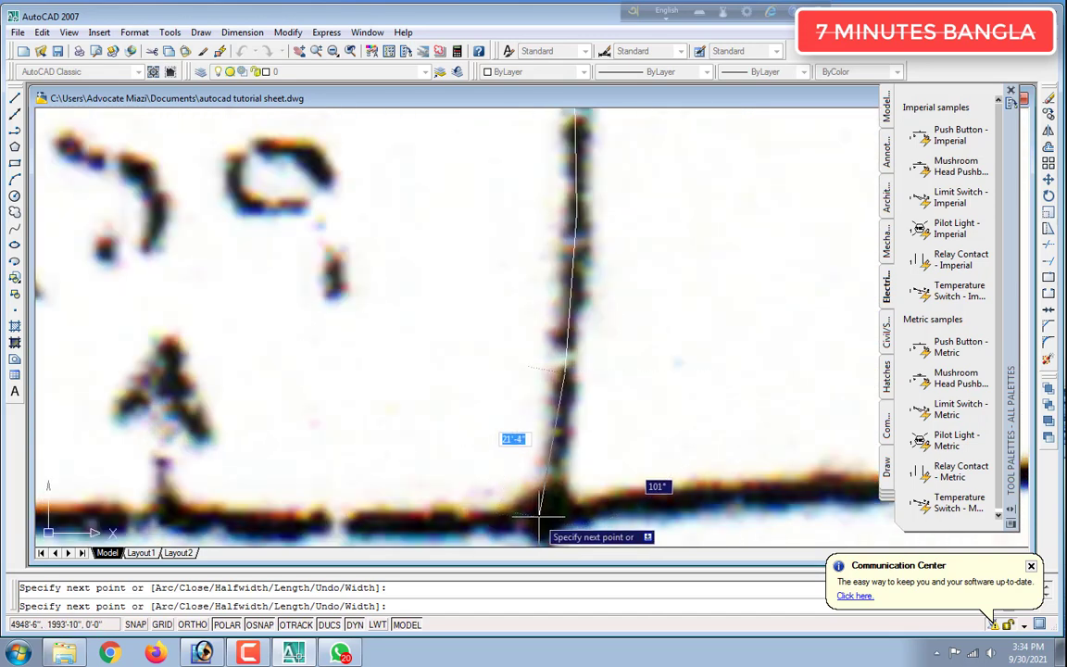
pyautogui.click(544, 518)
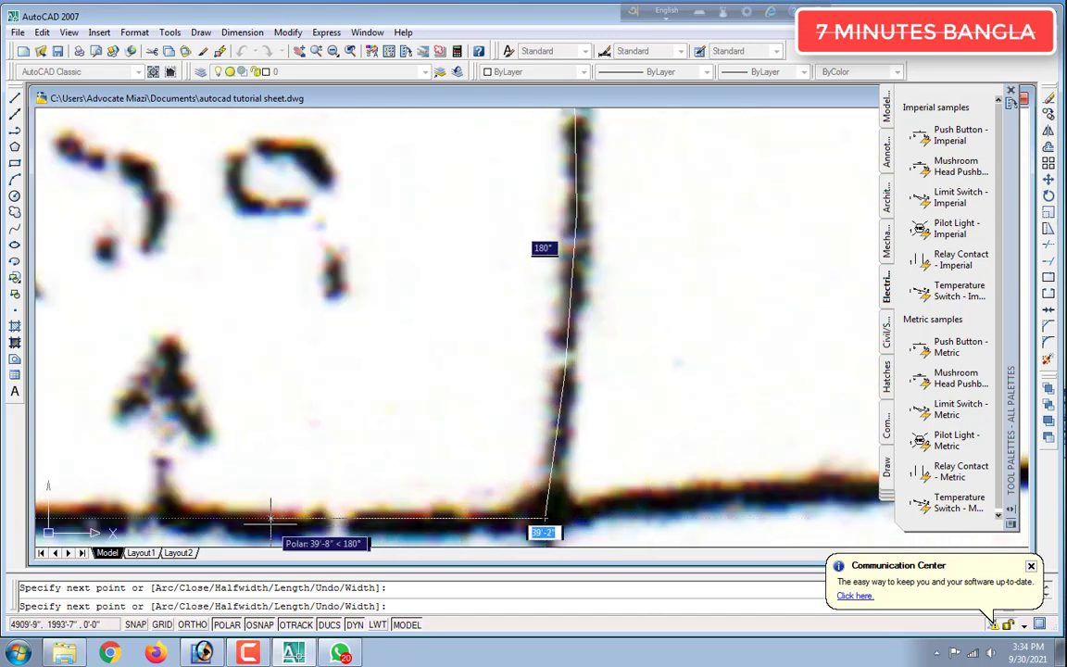
# Trace the polyline along the plot's bottom boundary to the lower-left corner
pyautogui.scroll(2, 258, 526)
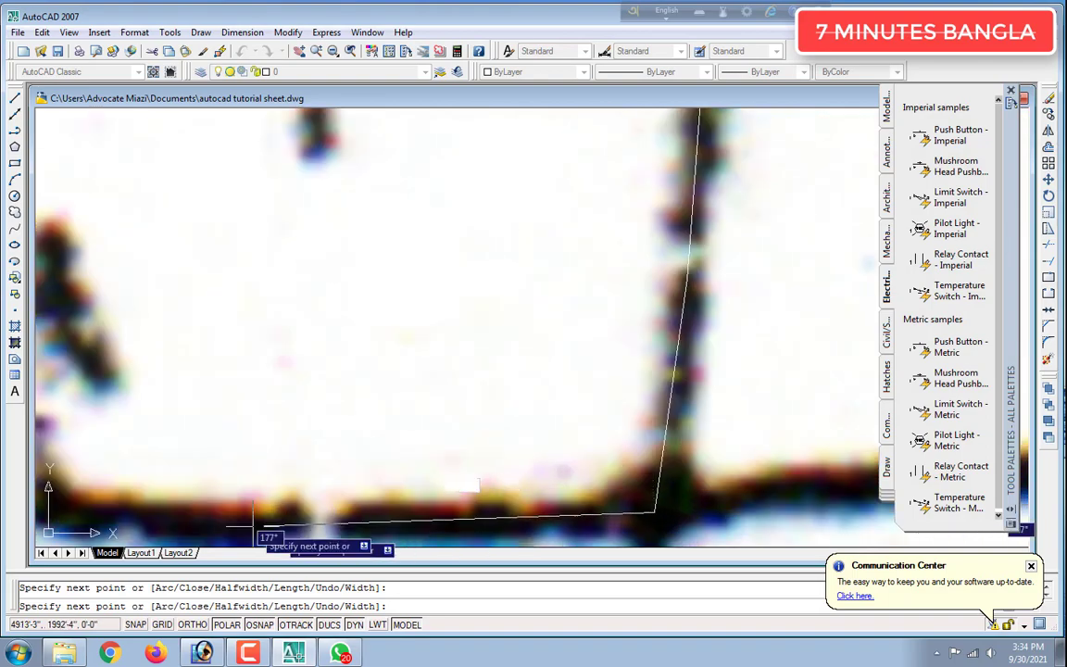
pyautogui.scroll(-2, 176, 500)
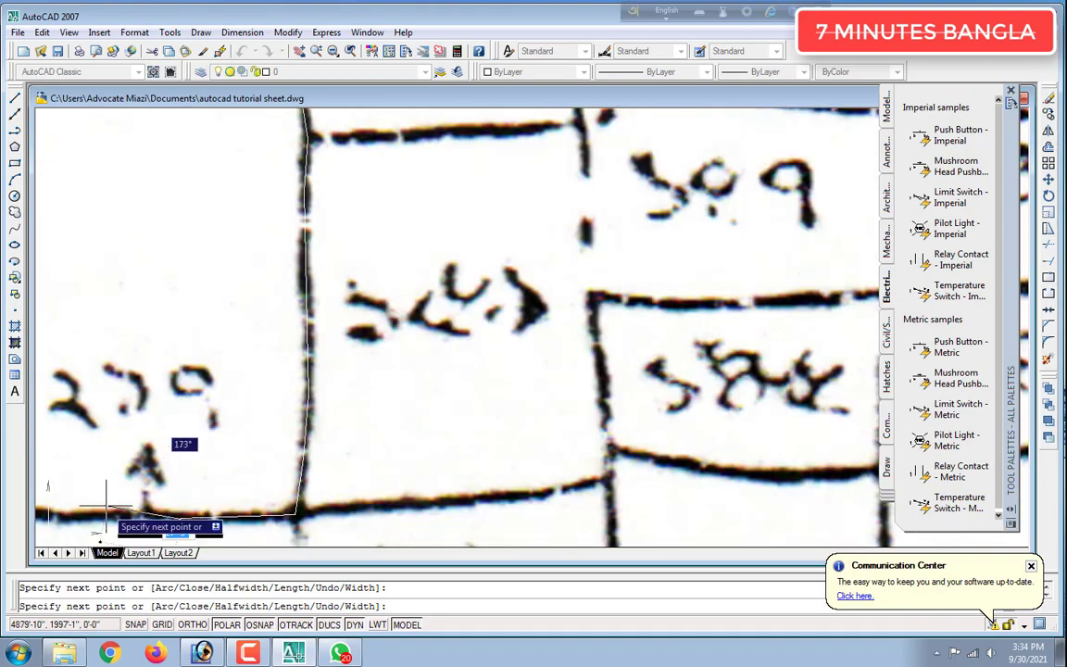
pyautogui.scroll(-4, 106, 505)
pyautogui.scroll(4, 104, 507)
pyautogui.scroll(-1, 97, 506)
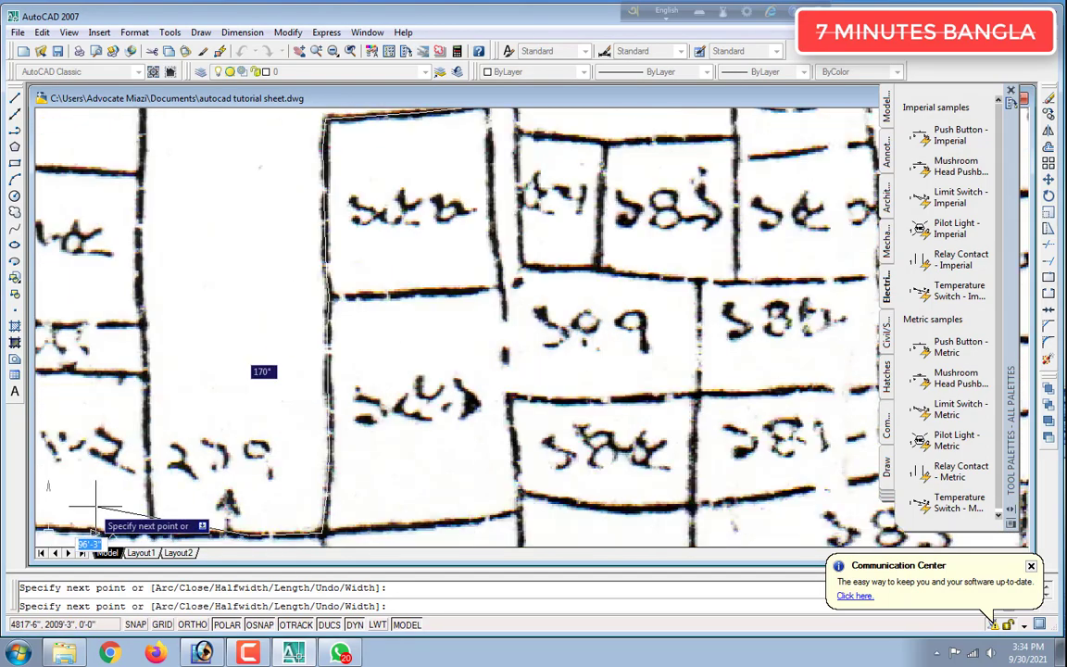
pyautogui.scroll(-3, 95, 507)
pyautogui.scroll(4, 97, 500)
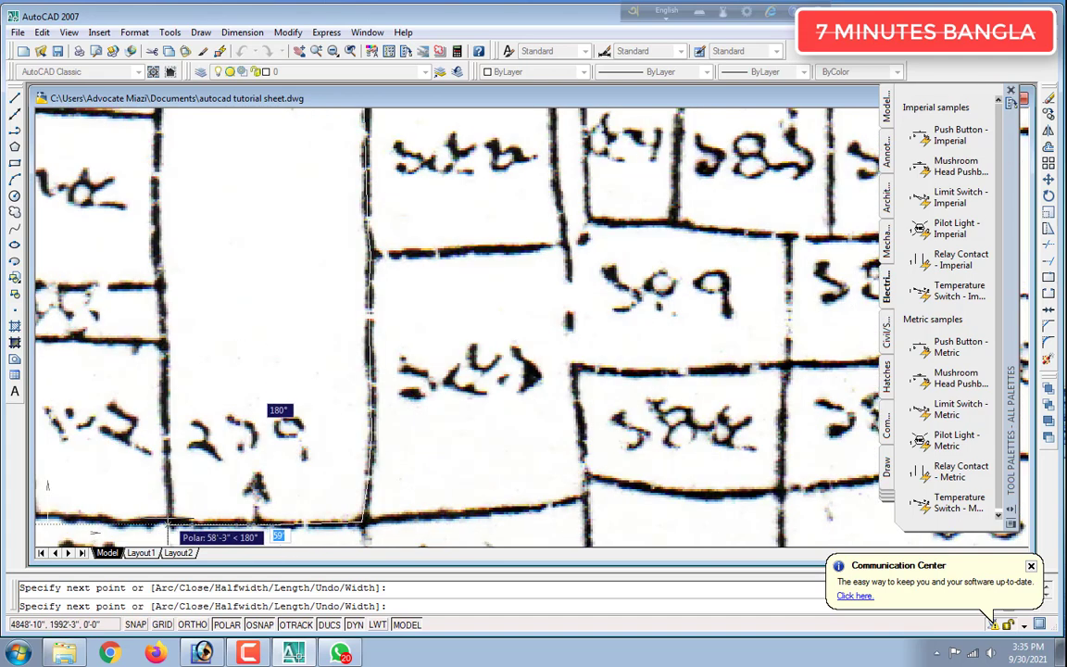
pyautogui.scroll(5, 170, 516)
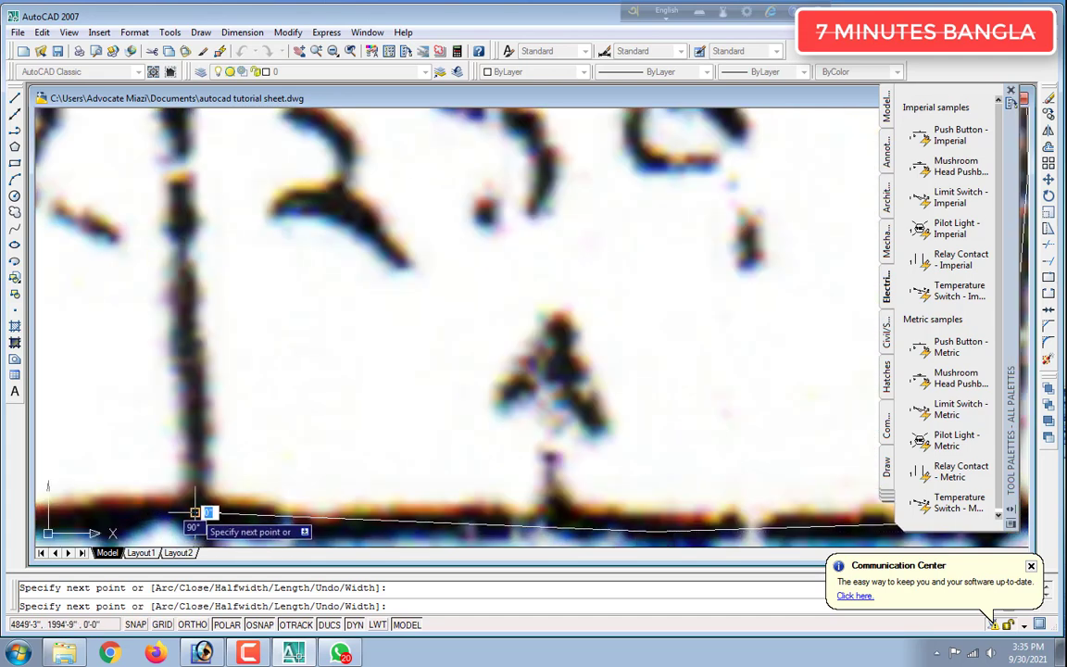
# Trace the polyline up the plot's left boundary from the lower-left corner past the first two side junctions
pyautogui.click(181, 345)
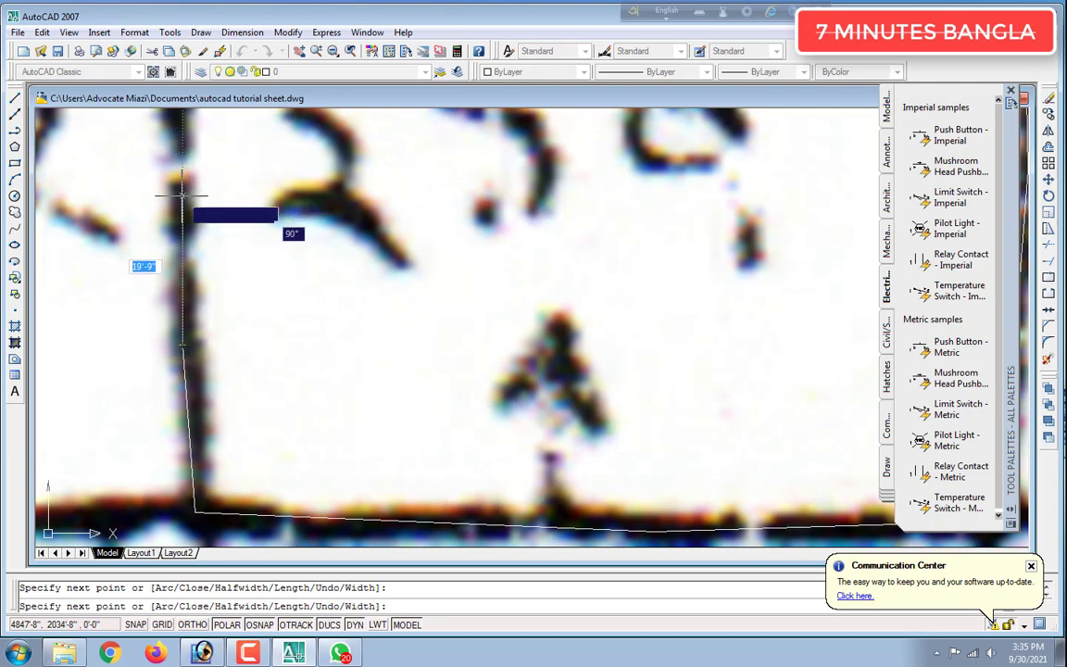
pyautogui.scroll(2, 180, 185)
pyautogui.scroll(-4, 178, 171)
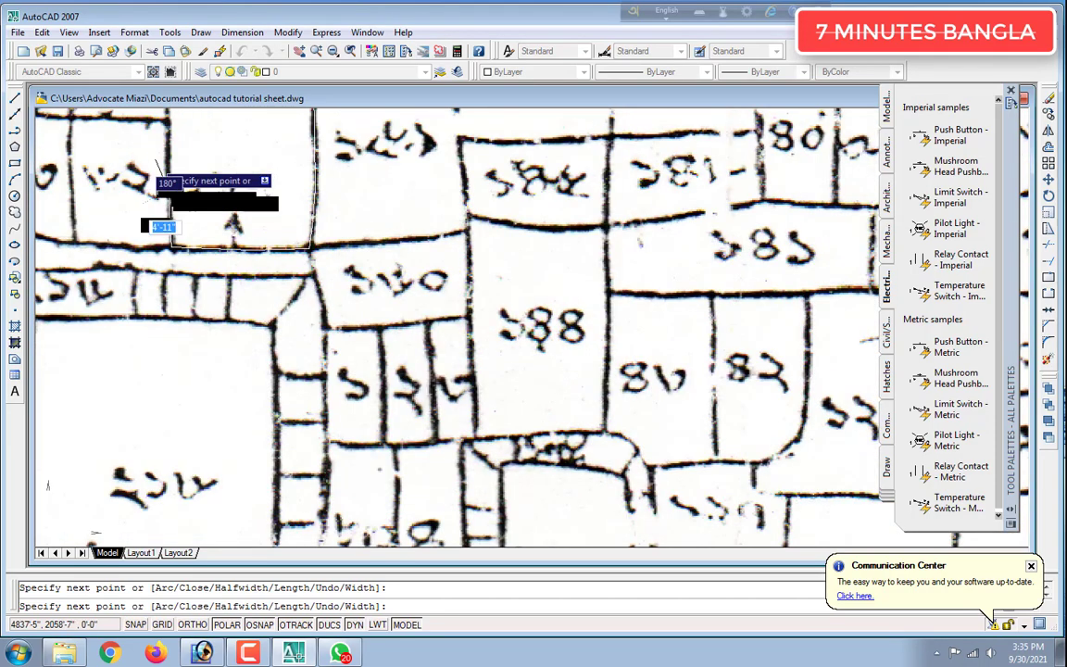
pyautogui.scroll(-3, 56, 169)
pyautogui.scroll(4, 93, 169)
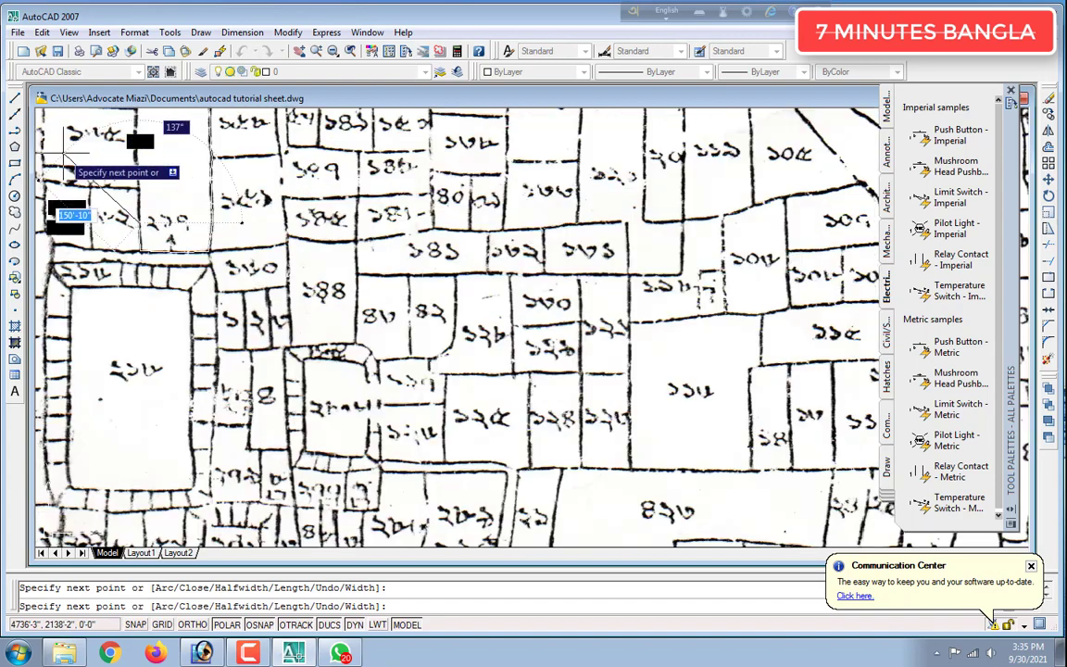
pyautogui.scroll(4, 291, 237)
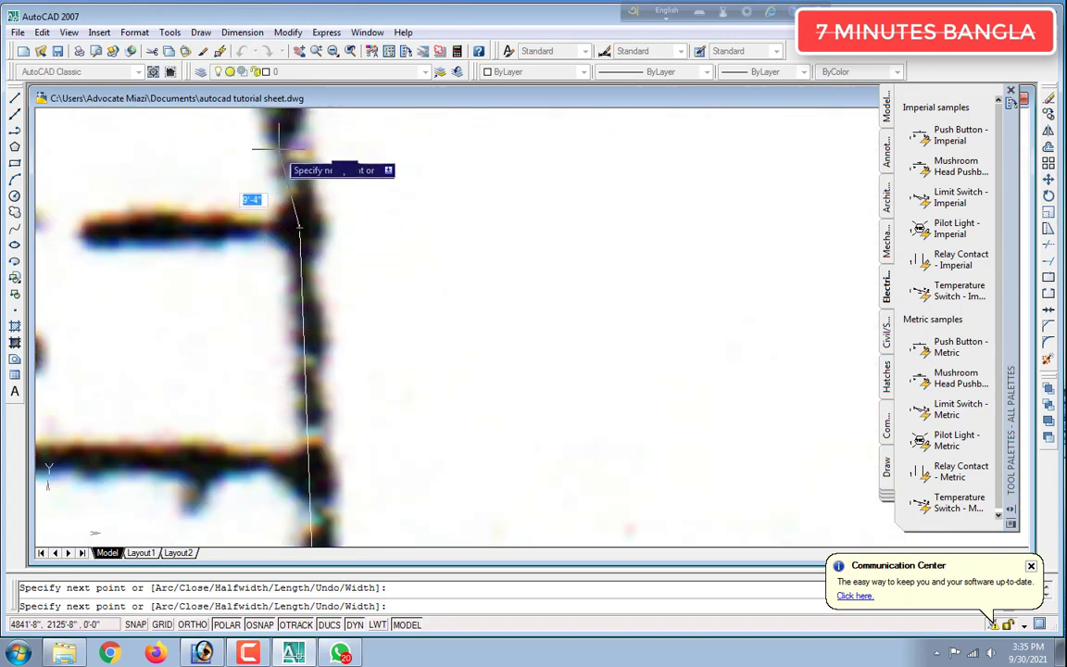
pyautogui.scroll(-5, 287, 139)
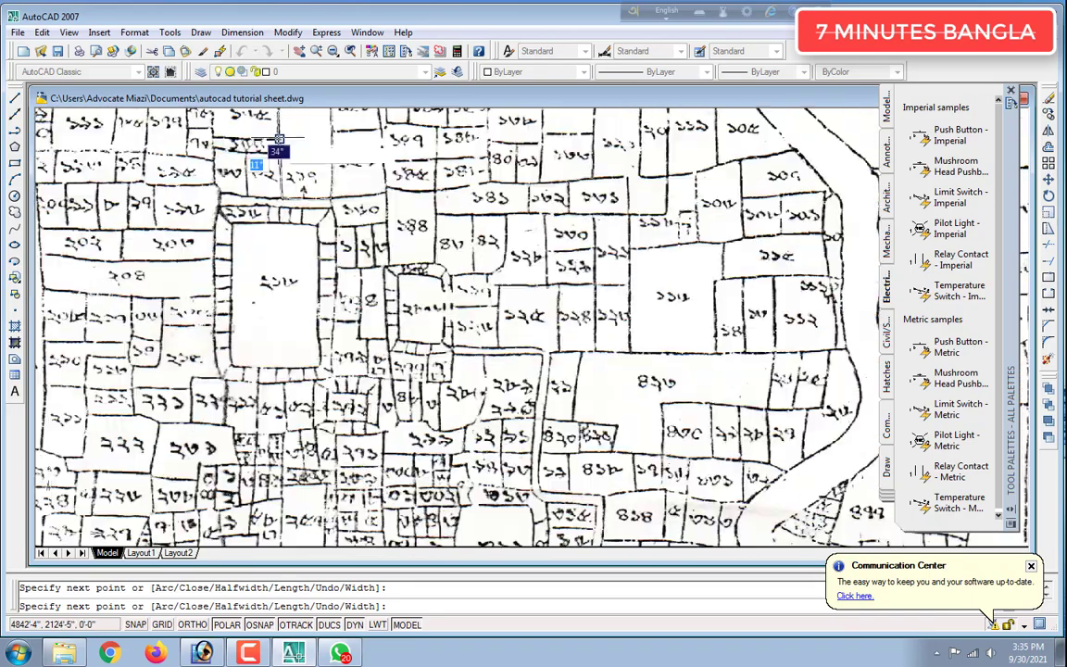
# Extend the polyline up the left boundary to a point just below the next side junction
pyautogui.scroll(-4, 264, 118)
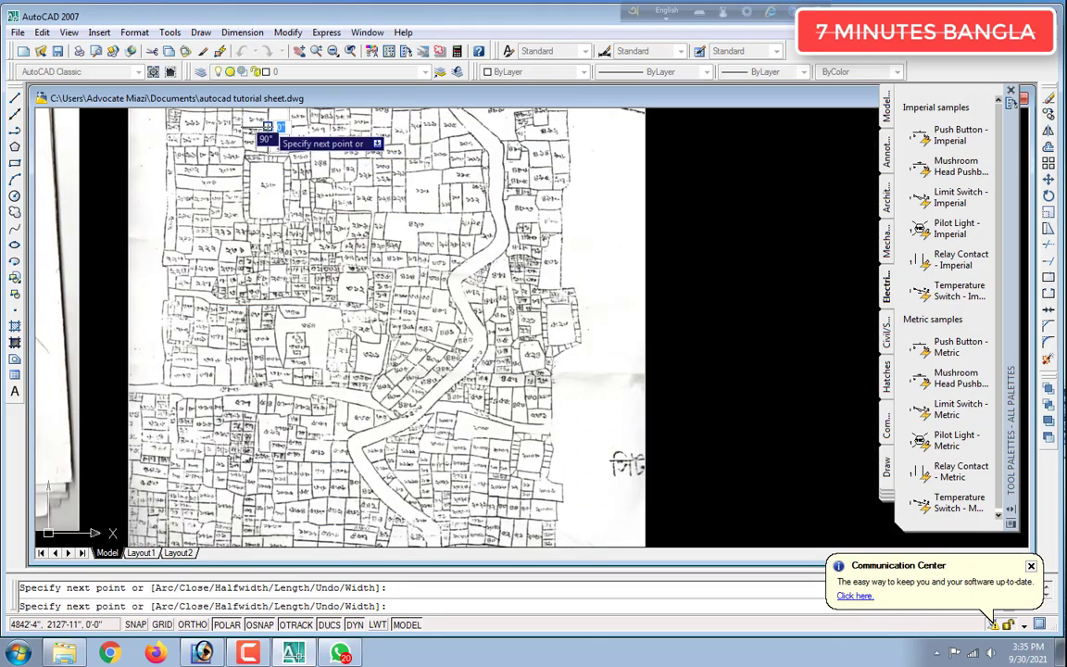
pyautogui.scroll(8, 266, 127)
pyautogui.scroll(-10, 209, 125)
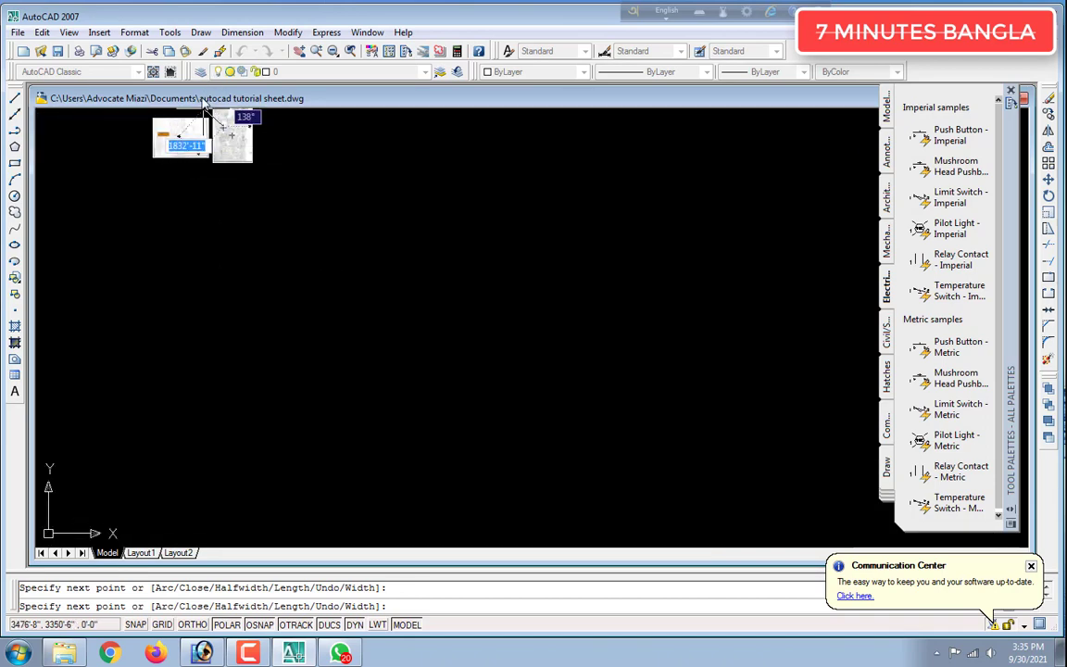
pyautogui.scroll(10, 205, 107)
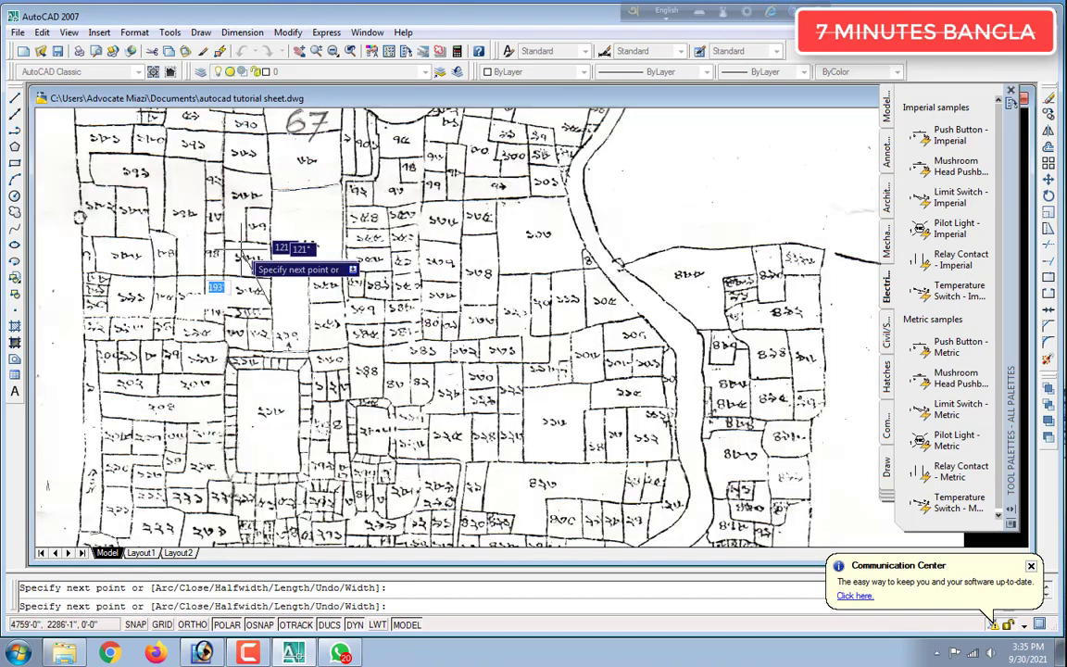
pyautogui.scroll(8, 248, 259)
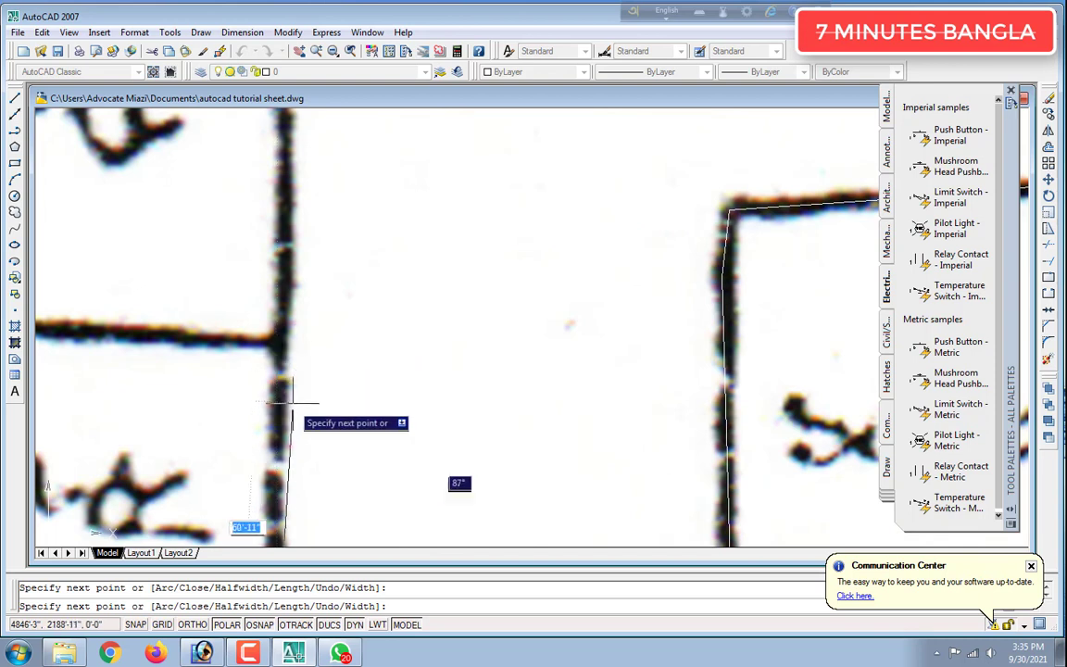
pyautogui.click(278, 399)
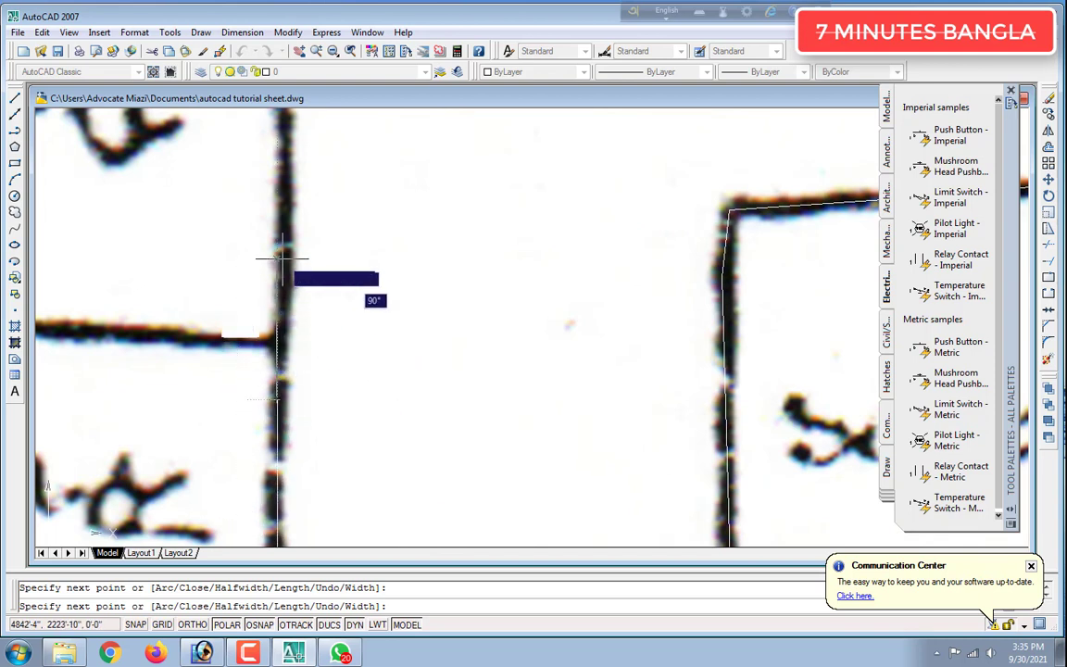
# Continue the polyline past that junction and up the long middle stretch of the left boundary
pyautogui.scroll(4, 278, 254)
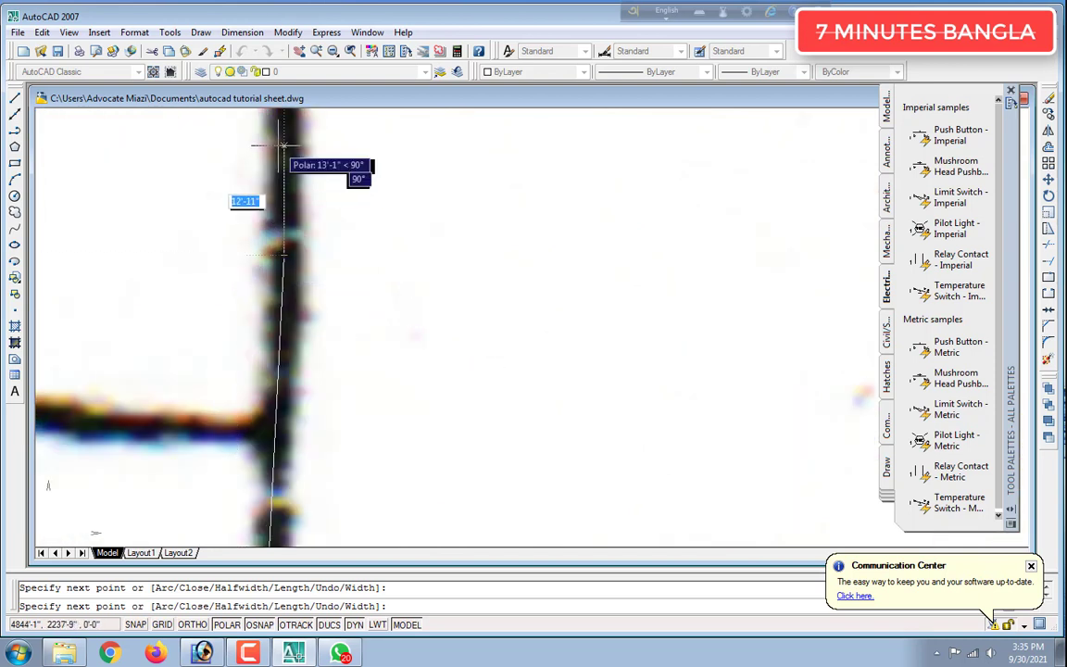
pyautogui.scroll(-10, 284, 141)
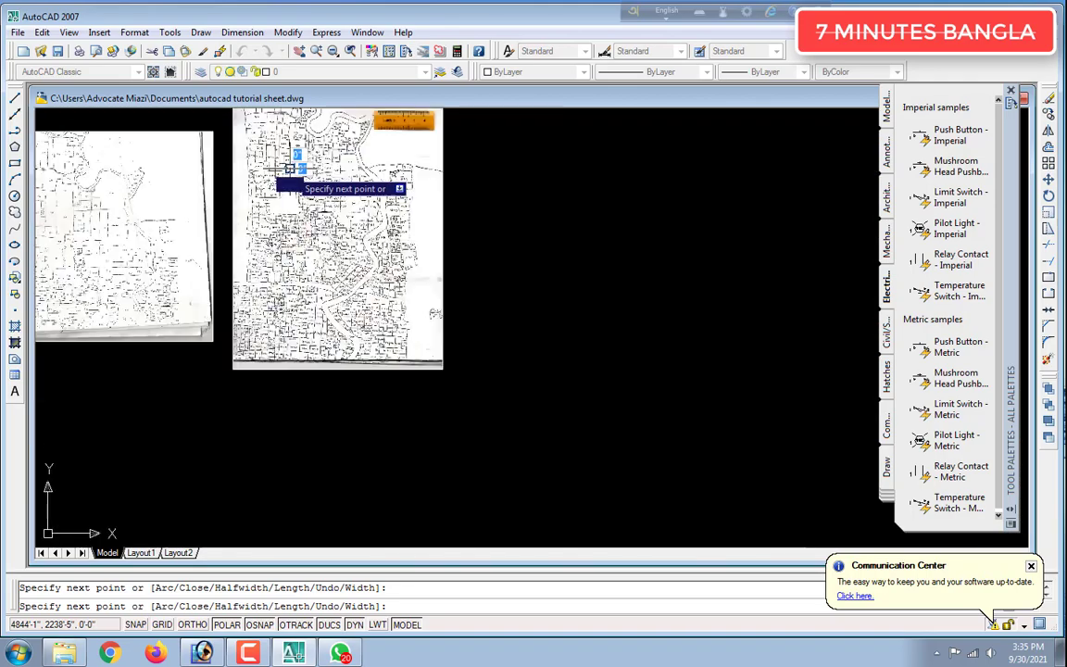
pyautogui.scroll(6, 290, 150)
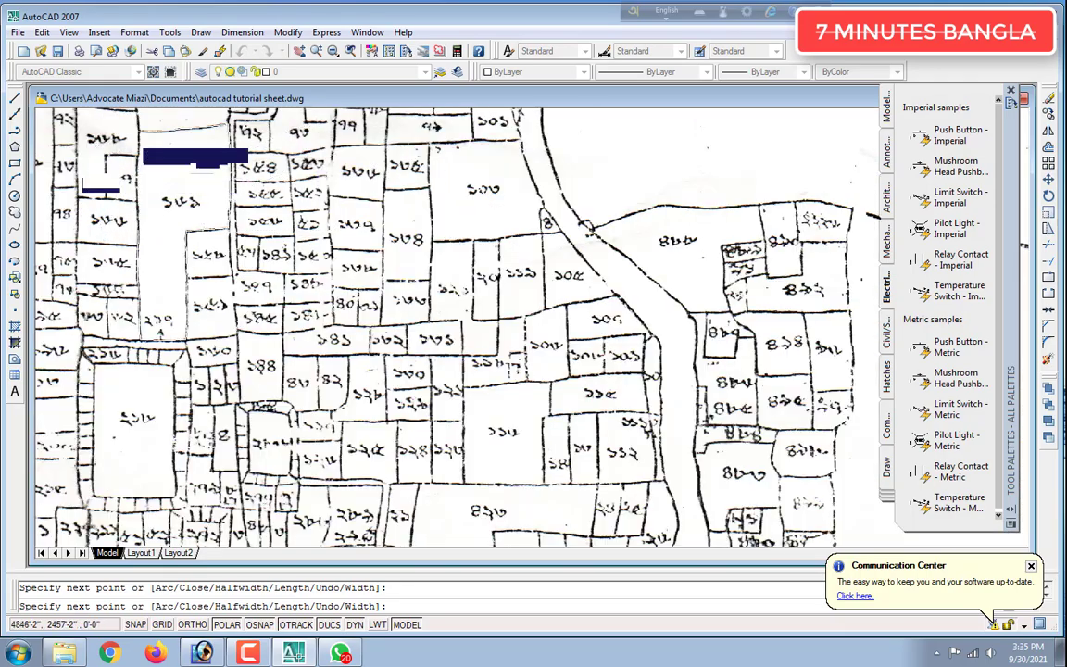
pyautogui.scroll(8, 139, 158)
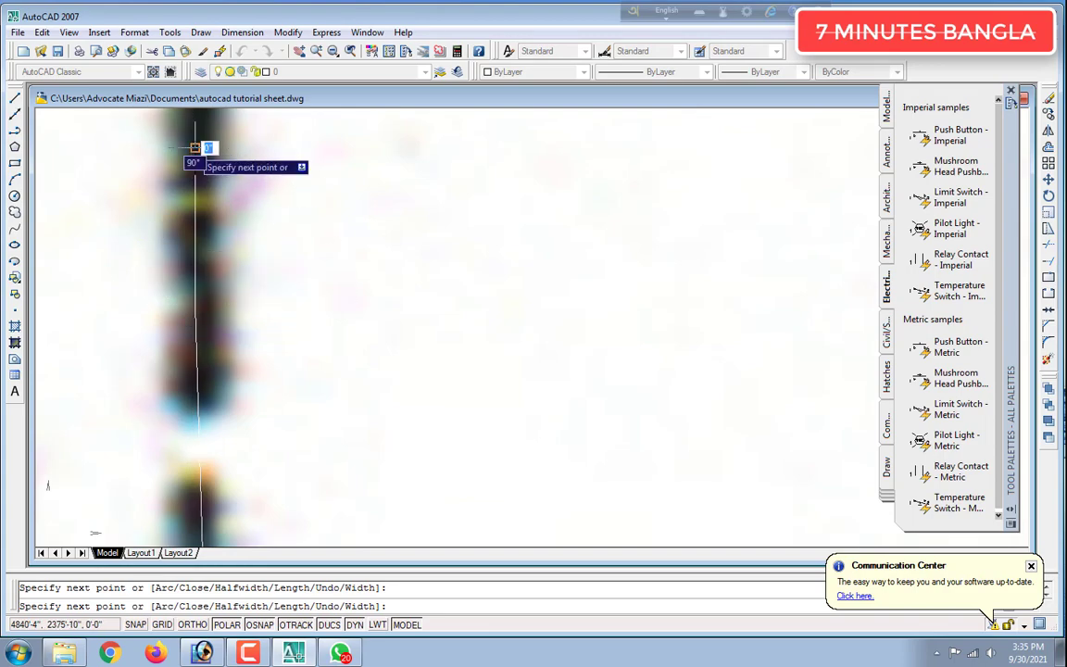
pyautogui.scroll(-8, 195, 148)
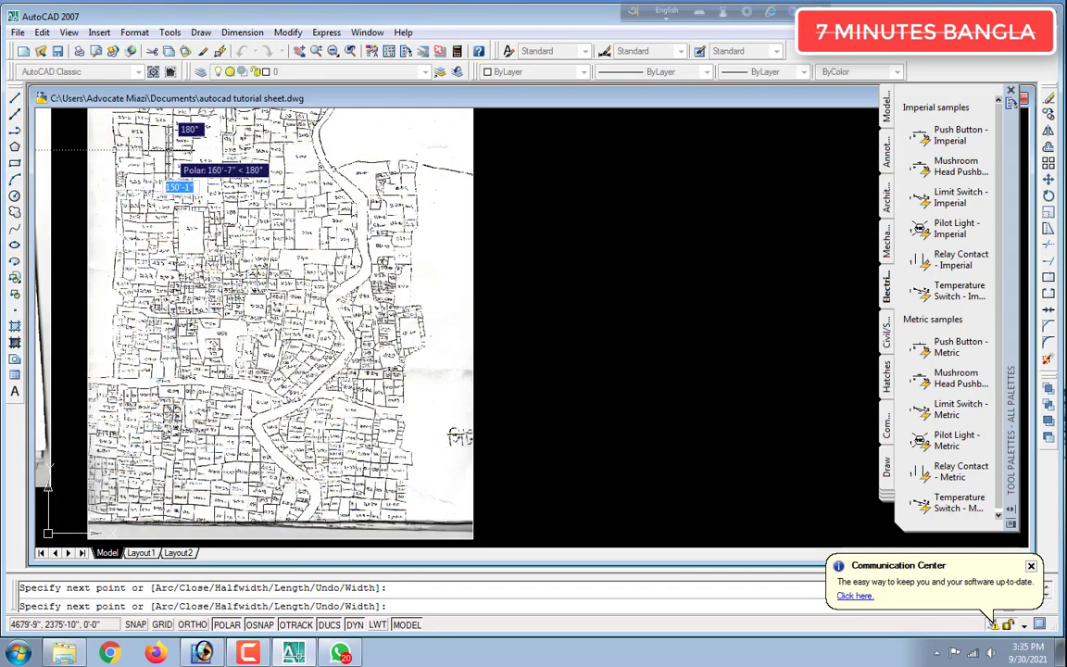
# Extend the polyline along the upper left boundary past the last side junction below the plot's upper-left corner
pyautogui.scroll(5, 167, 154)
pyautogui.scroll(-6, 157, 119)
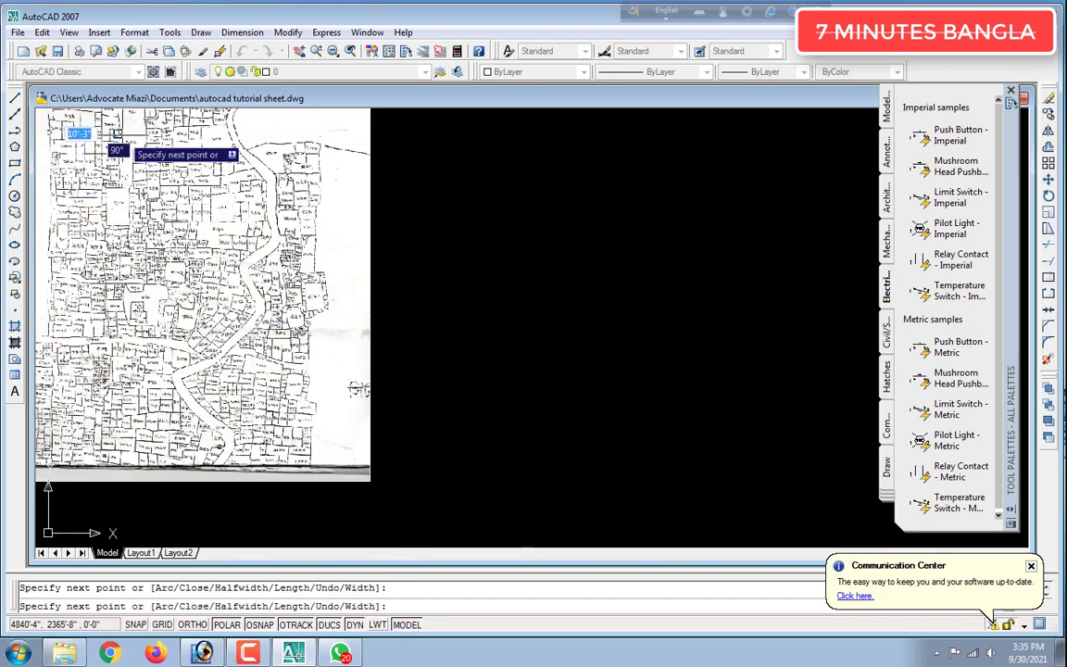
pyautogui.scroll(6, 116, 139)
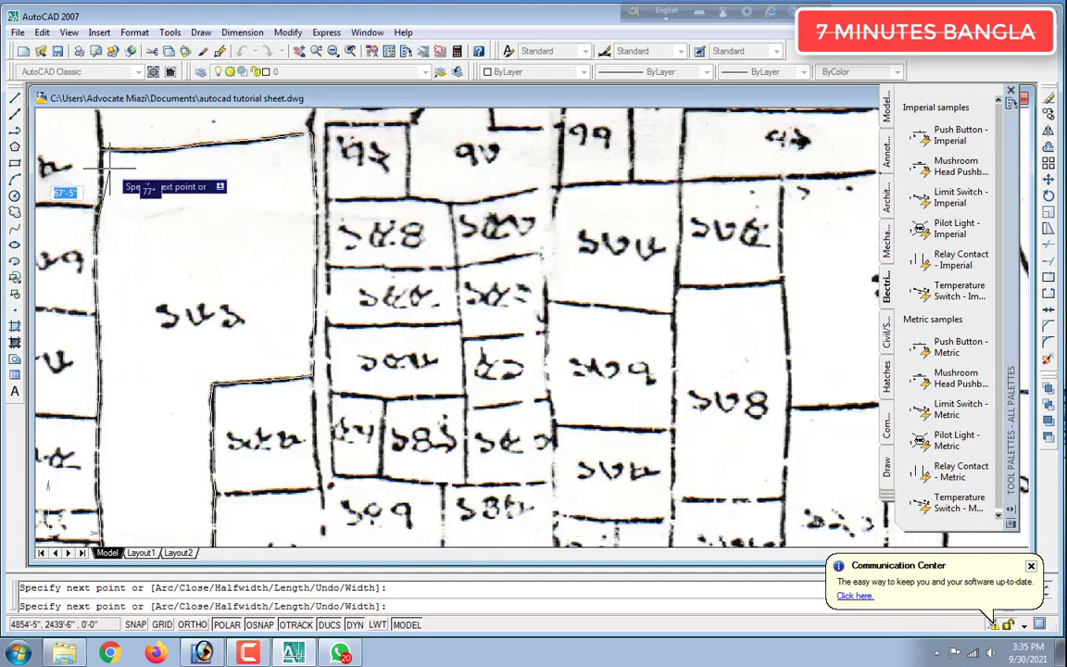
pyautogui.scroll(3, 108, 169)
pyautogui.scroll(2, 105, 218)
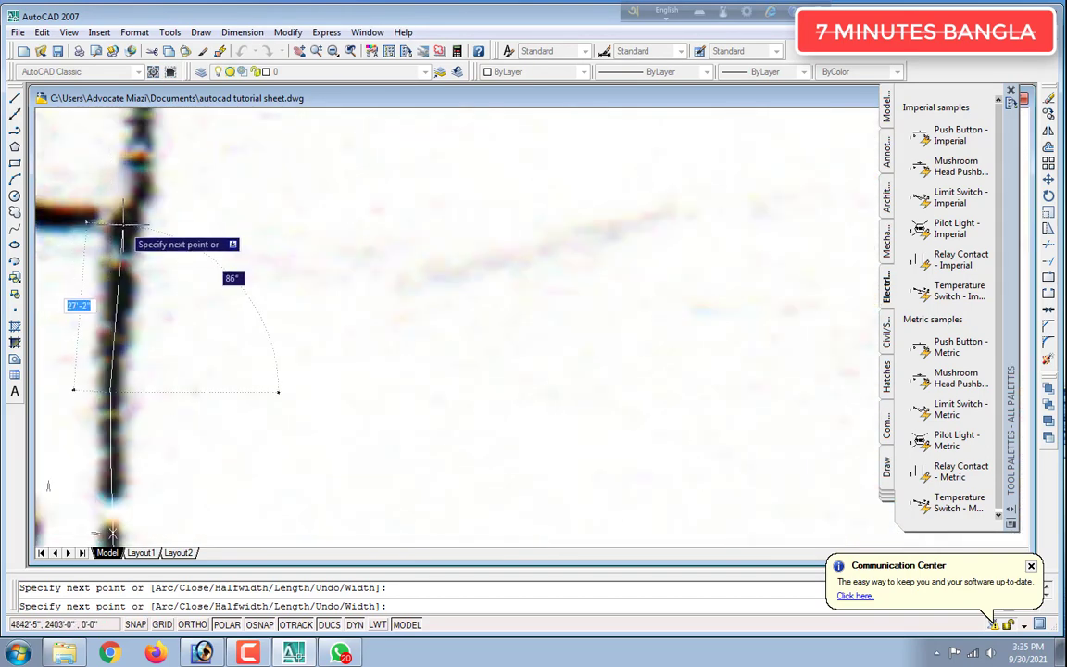
pyautogui.scroll(-4, 136, 160)
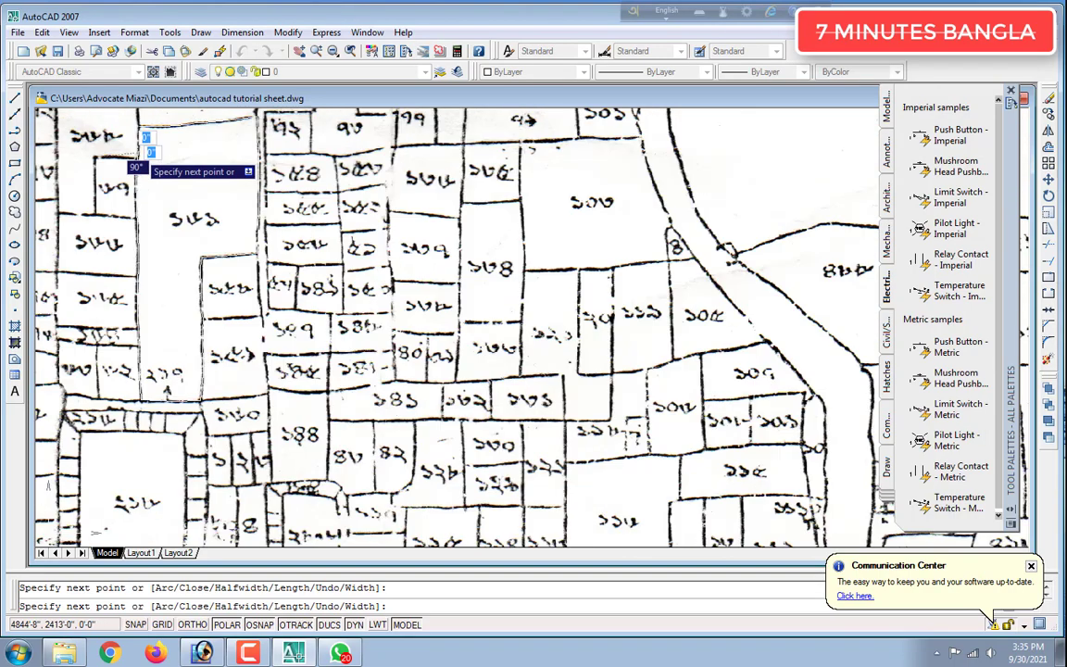
# Trace the remaining left boundary up to the polyline's starting point at the upper-left corner and end the polyline
pyautogui.scroll(4, 116, 147)
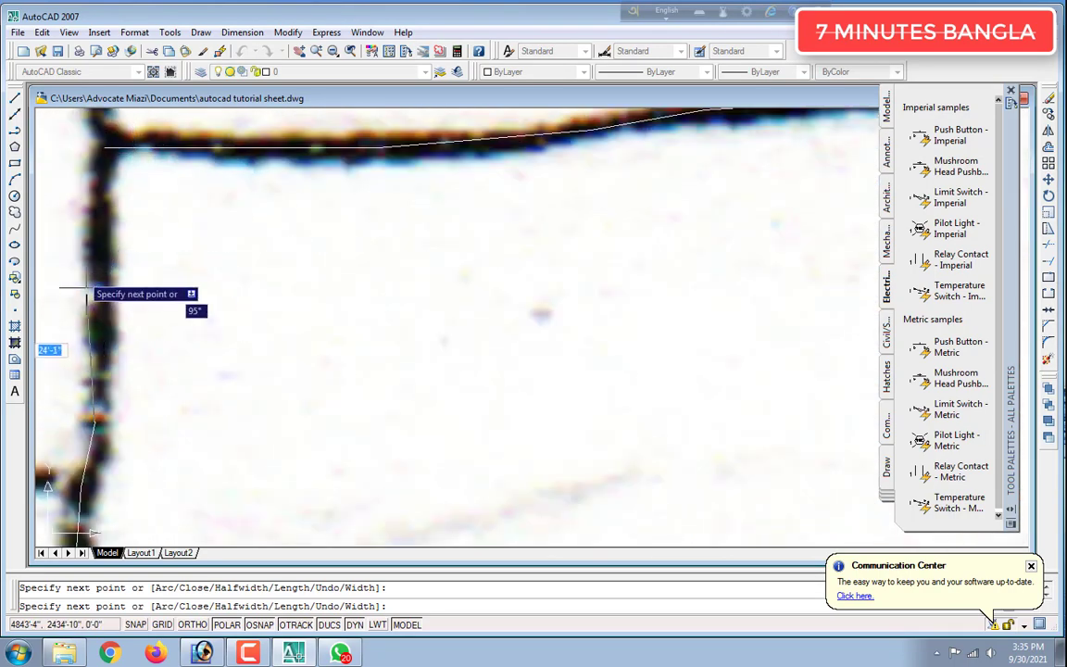
pyautogui.scroll(2, 105, 335)
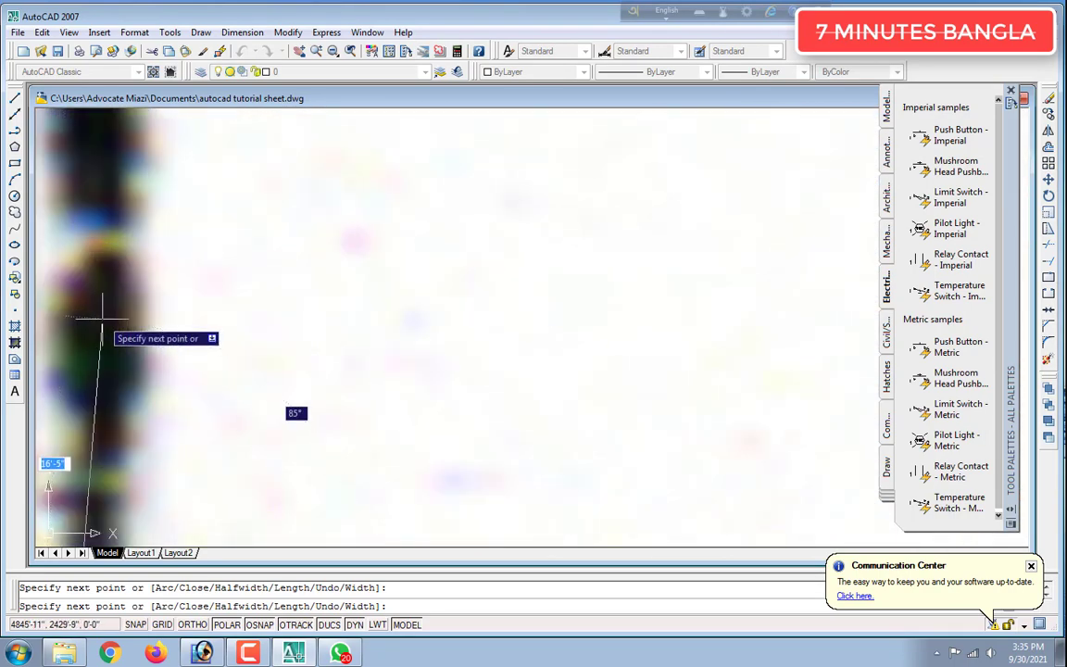
pyautogui.scroll(-2, 92, 296)
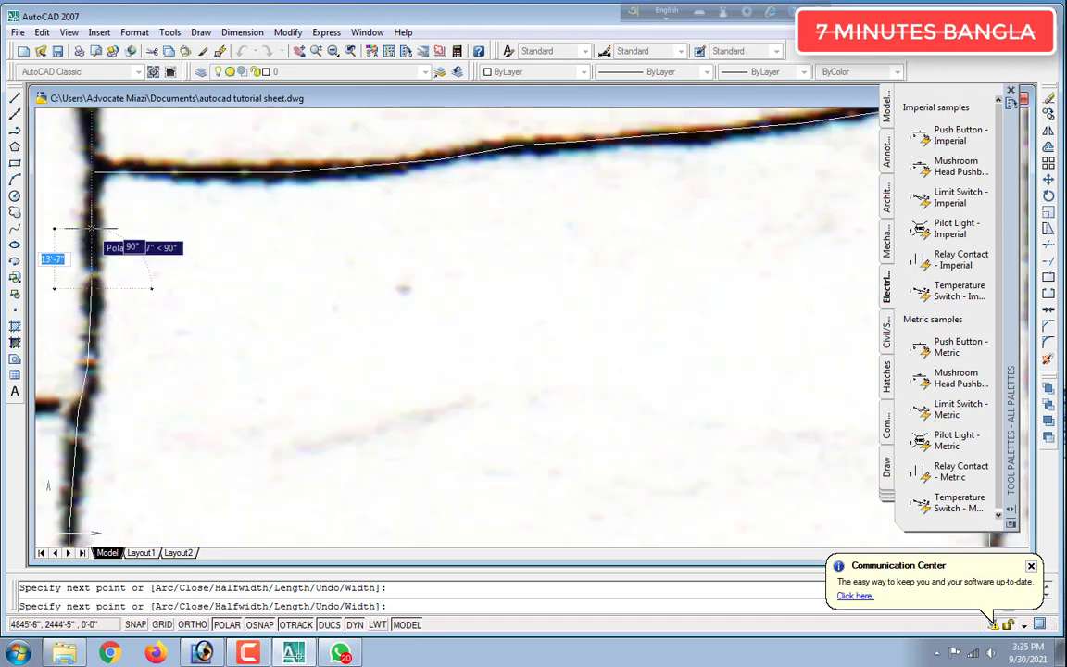
pyautogui.click(94, 171)
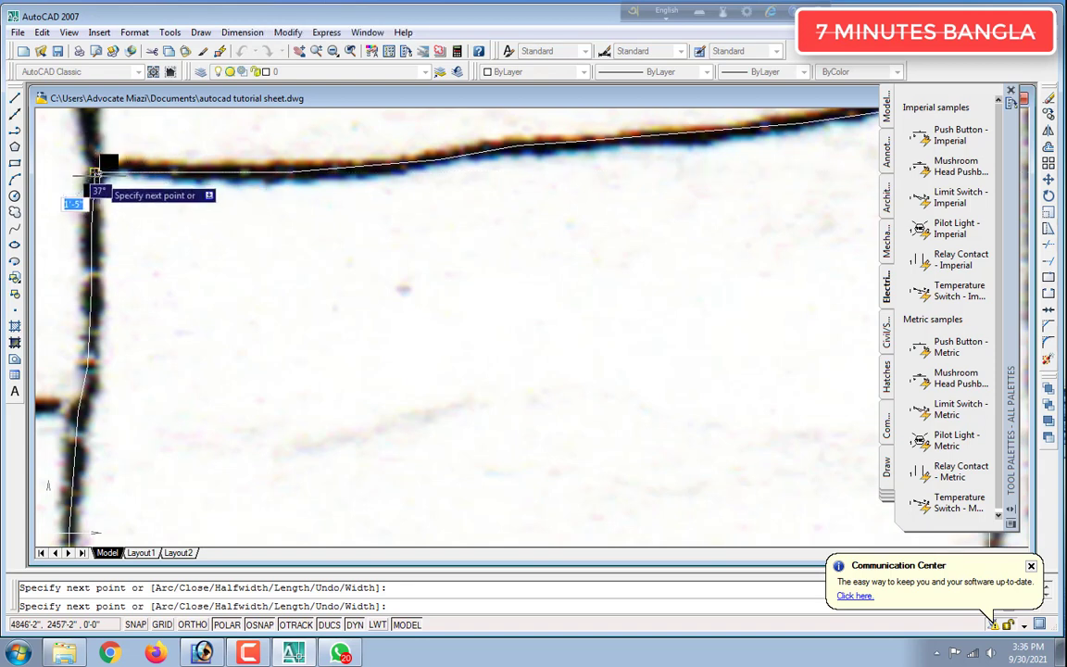
pyautogui.press('Return')
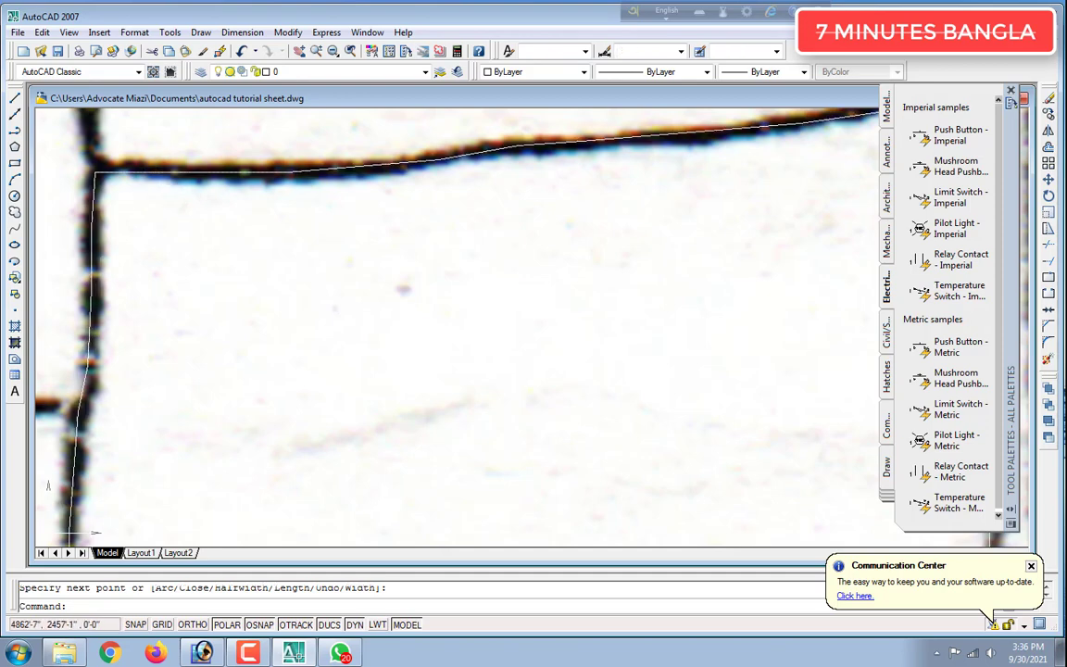
# List the properties of the finished plot polyline to read its area in square feet
pyautogui.click(180, 171)
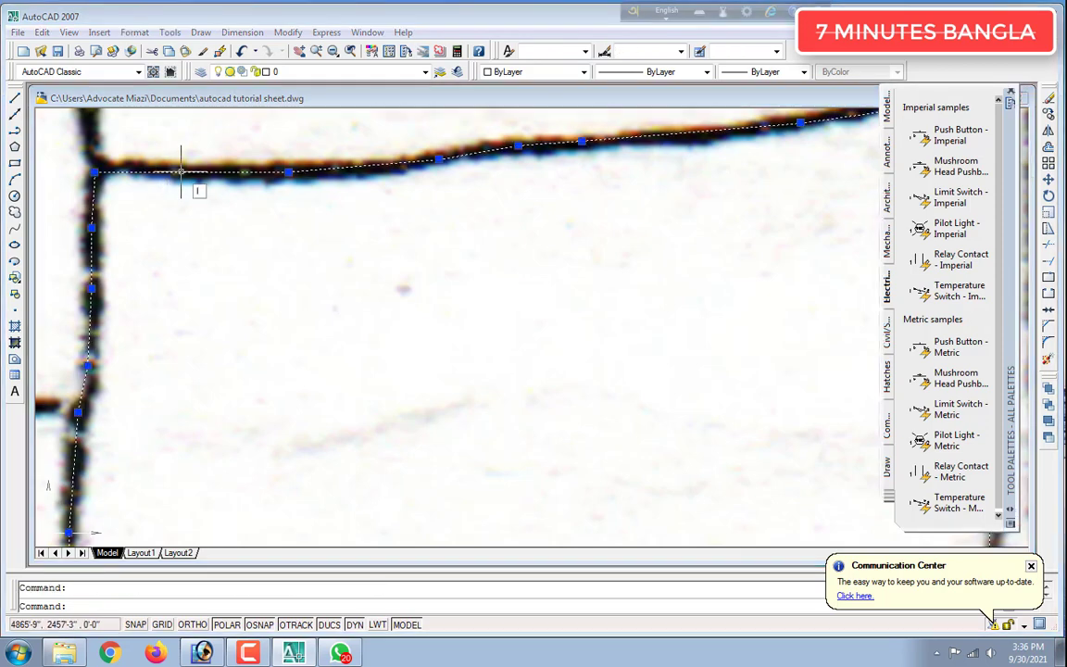
pyautogui.write('li')
pyautogui.press('Return')
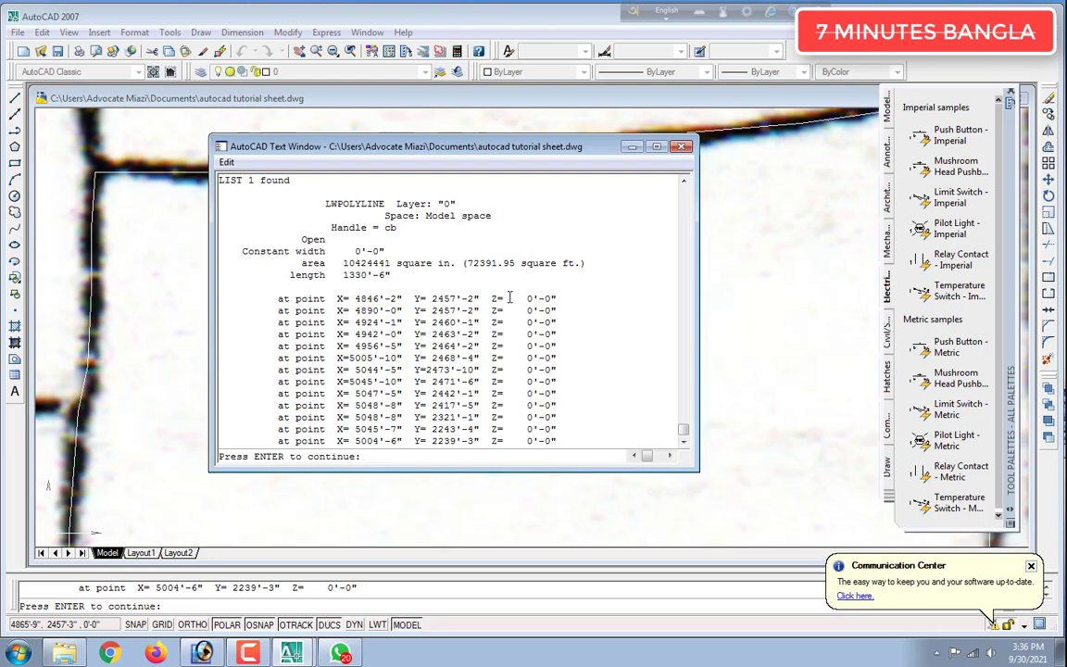
# Divide the plot area of 72391 square feet by 435.6 in Calculator, and close Calculator and the text window
pyautogui.press('super')
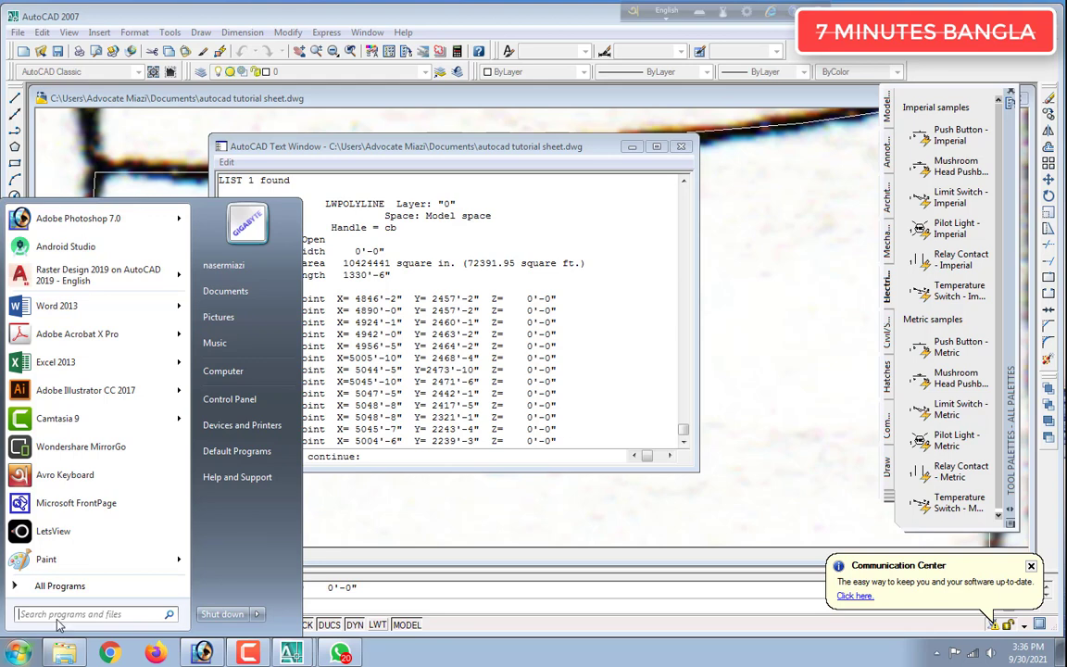
pyautogui.write('calcu')
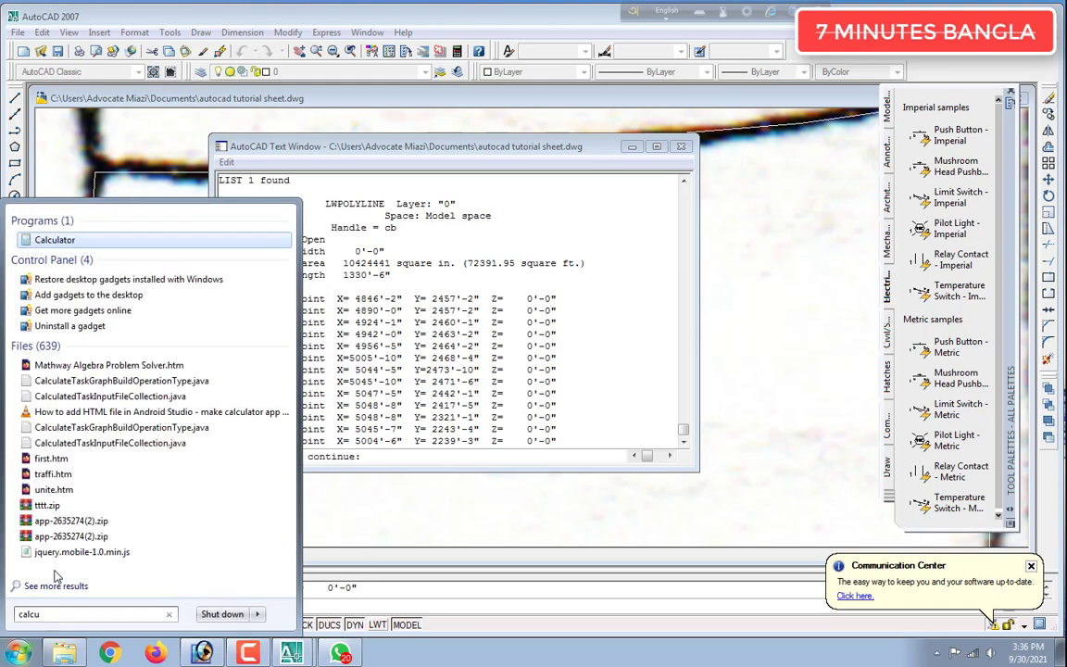
pyautogui.press('Return')
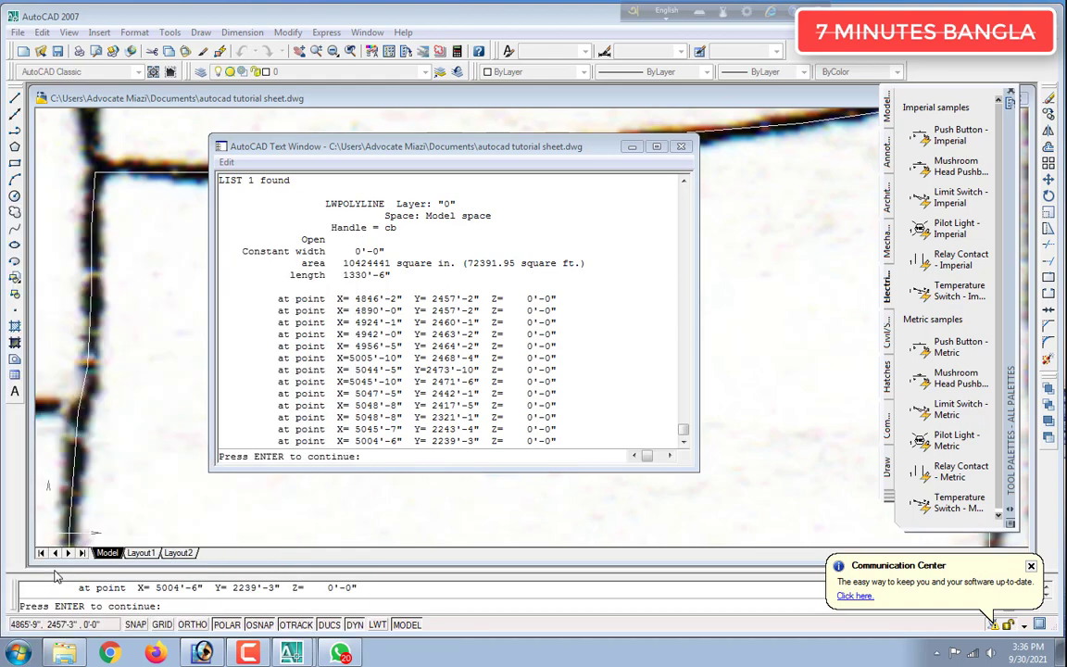
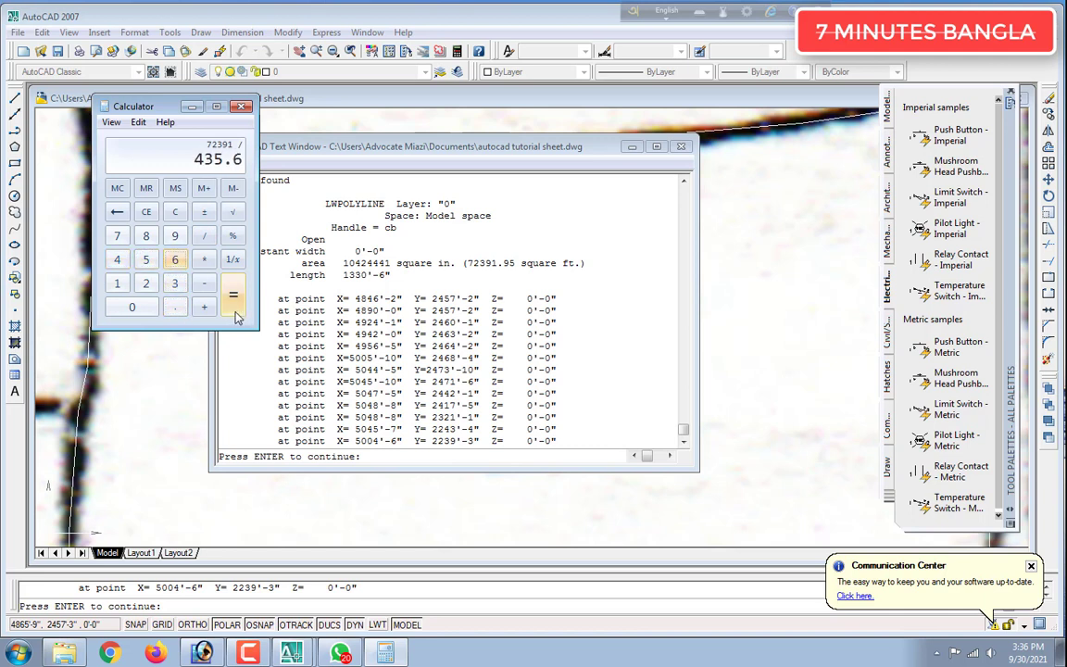
pyautogui.click(239, 105)
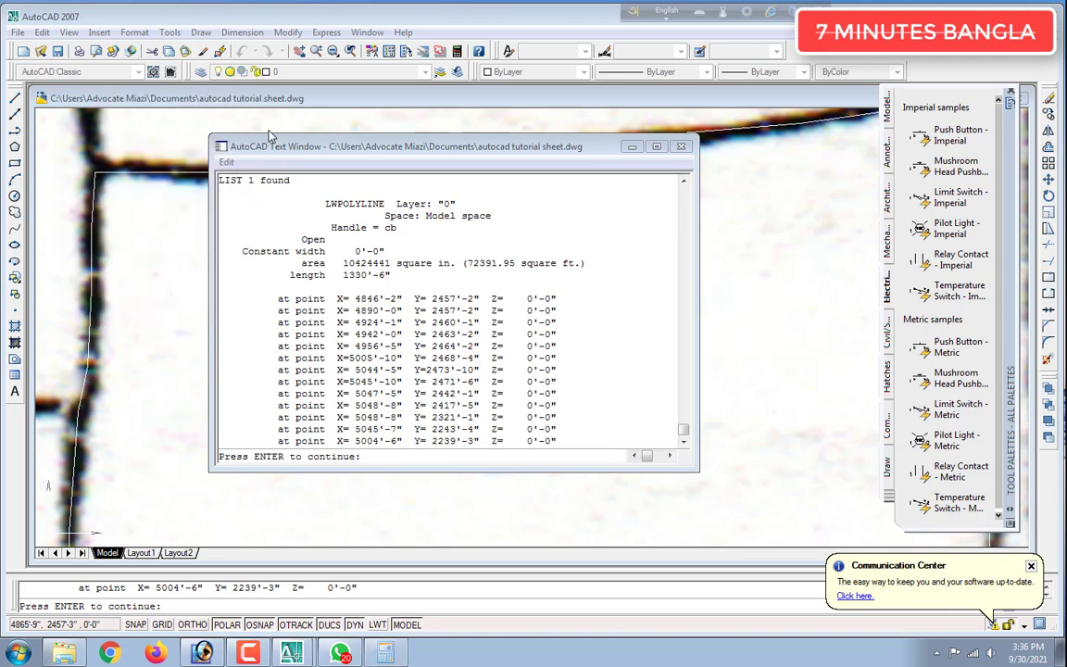
pyautogui.click(682, 148)
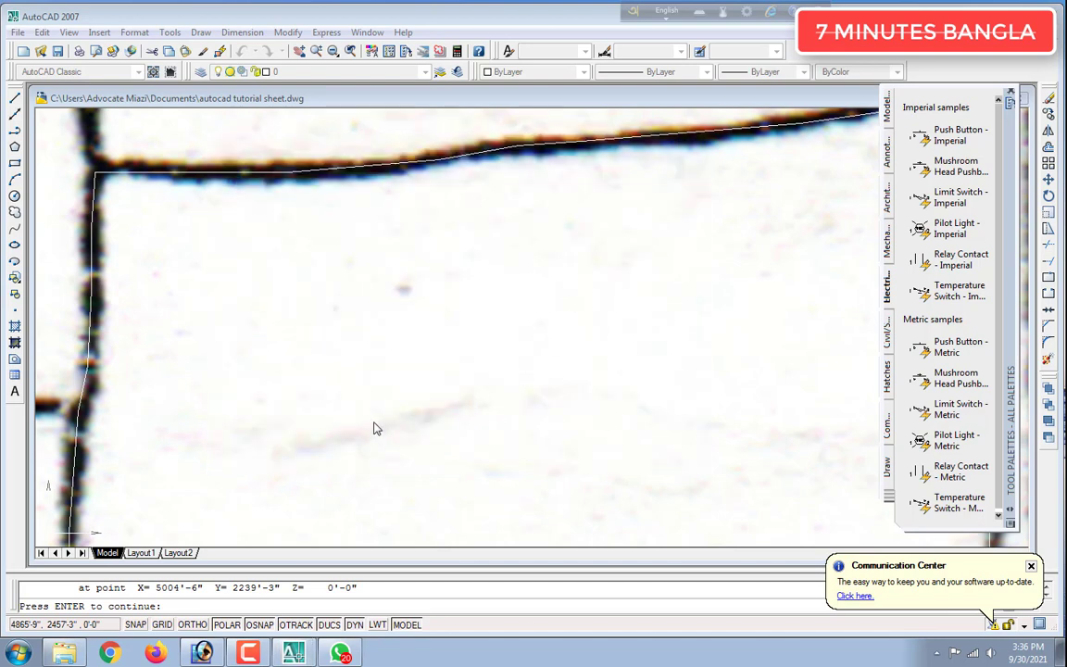
pyautogui.scroll(-5, 369, 410)
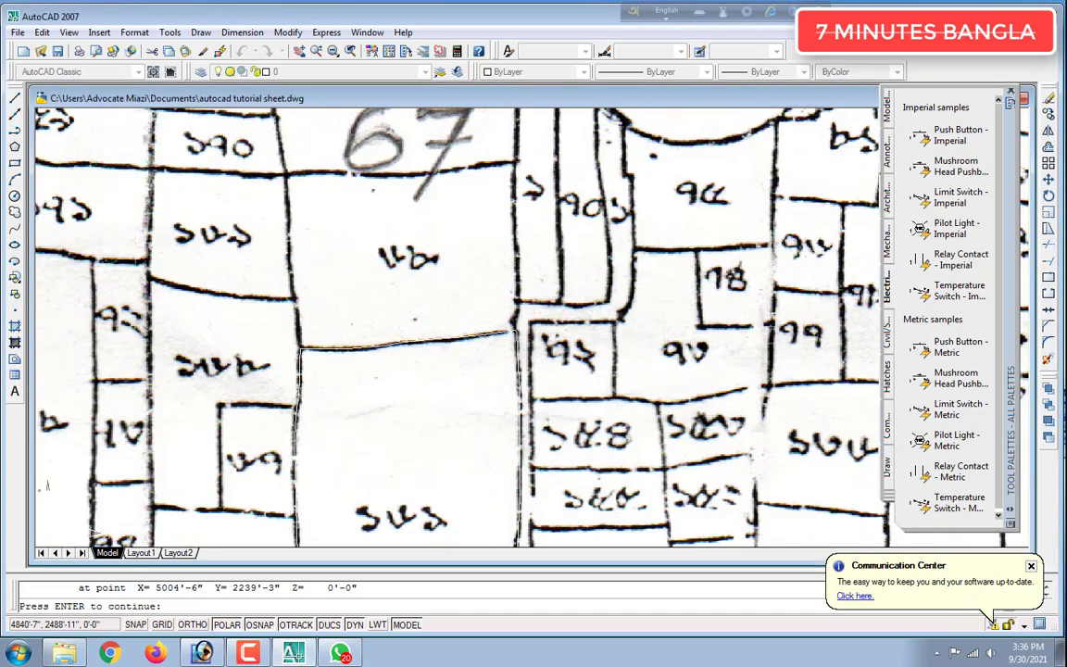
pyautogui.scroll(-4, 176, 315)
pyautogui.scroll(3, 229, 312)
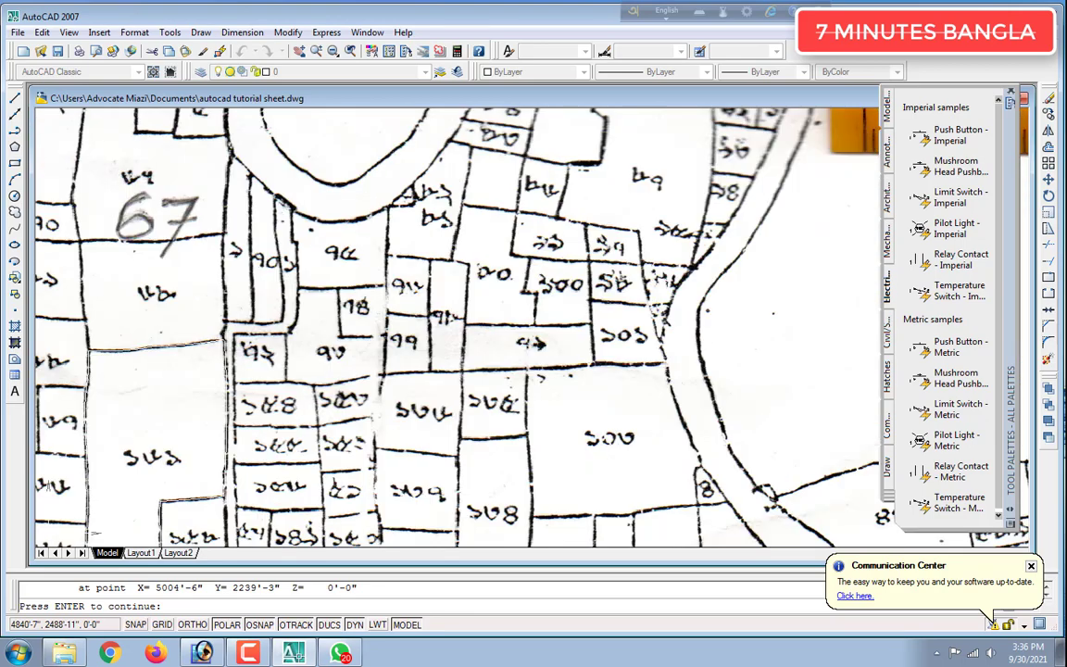
pyautogui.scroll(-6, 139, 481)
pyautogui.scroll(5, 107, 533)
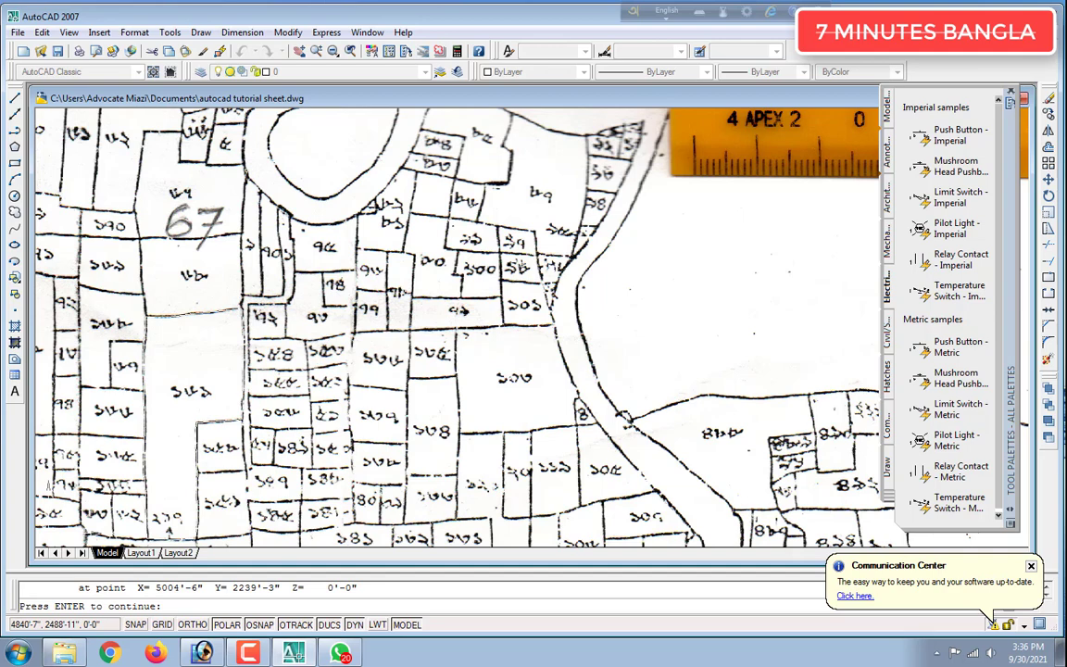
# Examine the two scanned map sheets, including the scale ruler and plot area on the first sheet
pyautogui.scroll(-6, 398, 190)
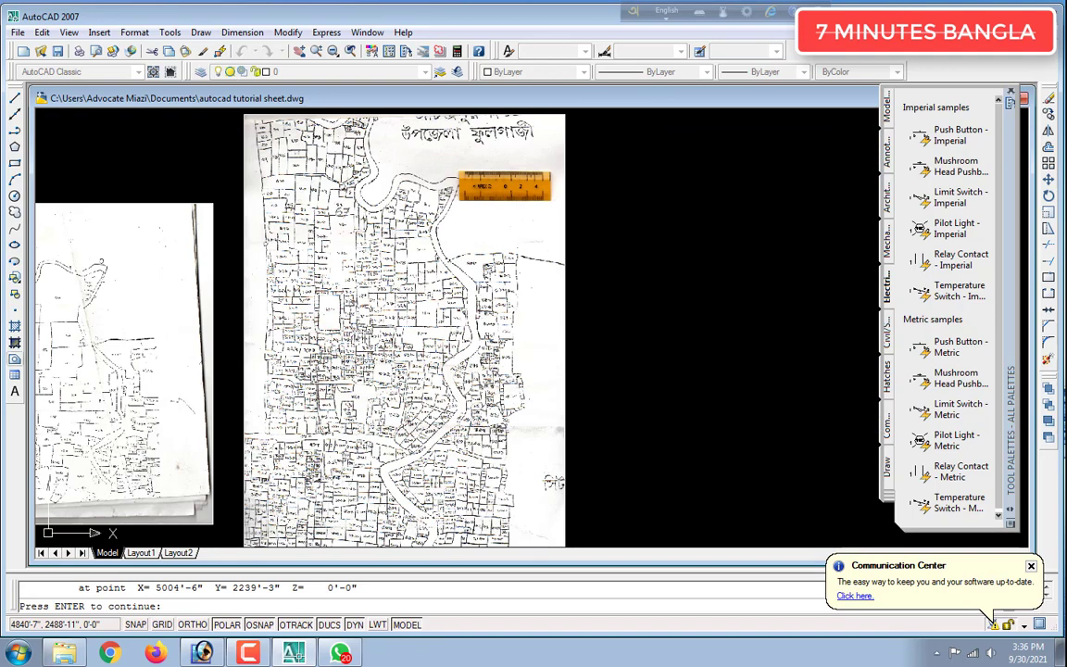
pyautogui.scroll(5, 76, 339)
pyautogui.scroll(-12, 74, 359)
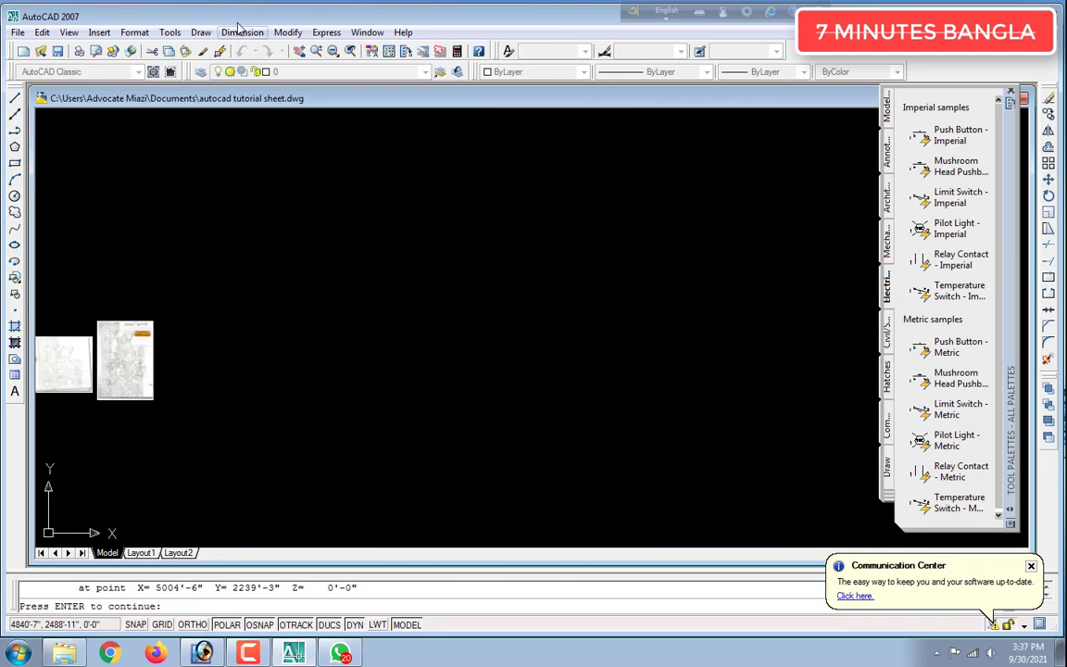
pyautogui.scroll(10, 93, 432)
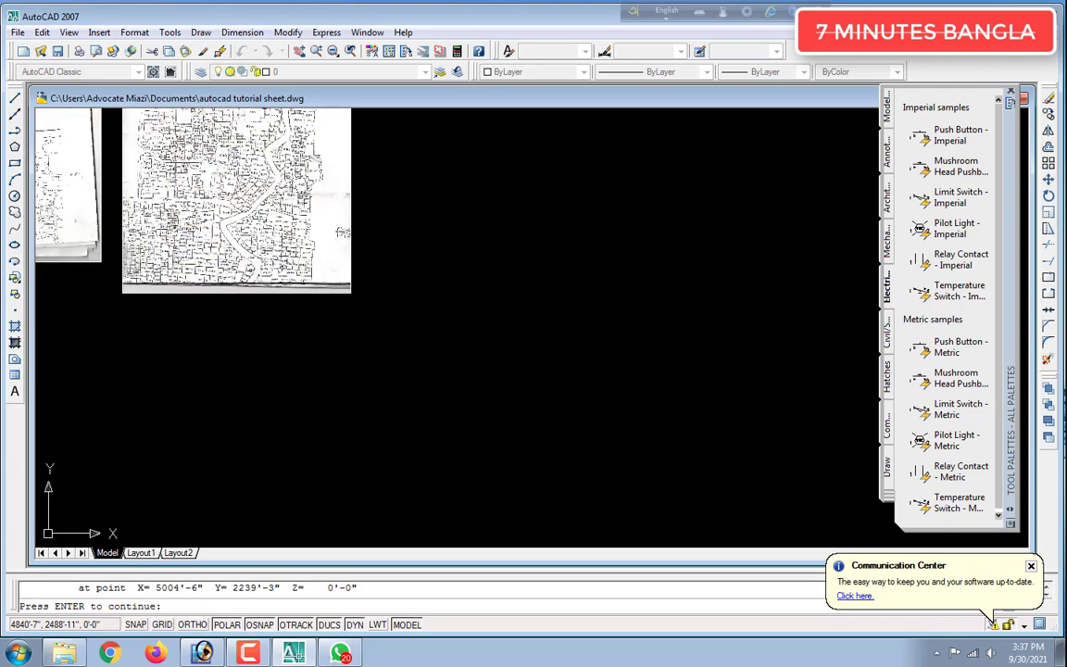
pyautogui.scroll(-10, 146, 289)
pyautogui.scroll(6, 104, 182)
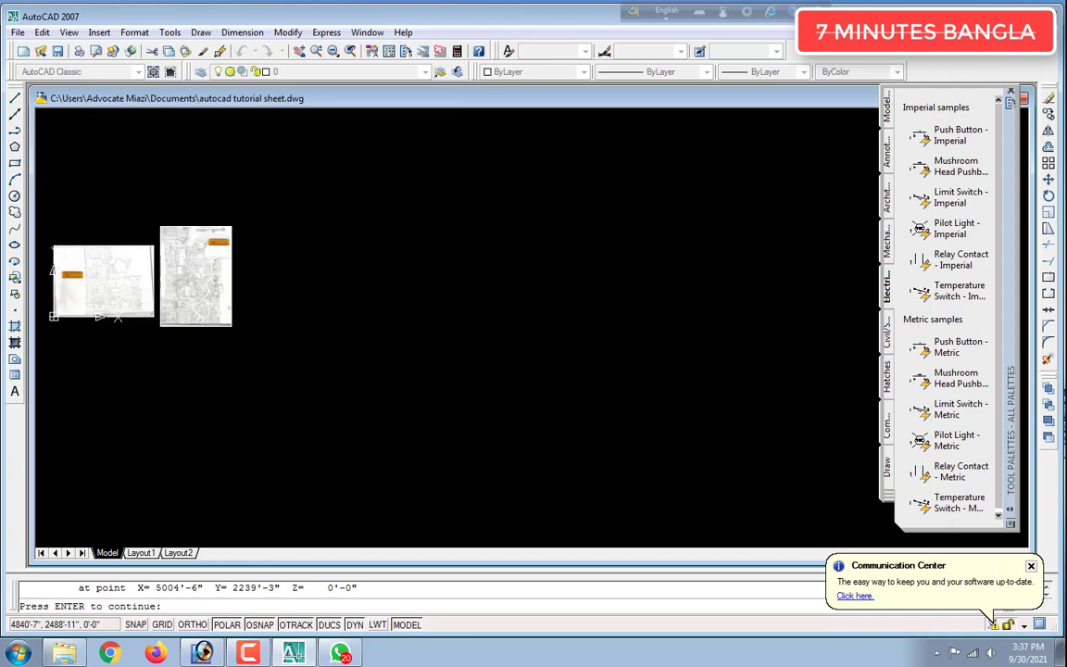
pyautogui.scroll(4, 37, 384)
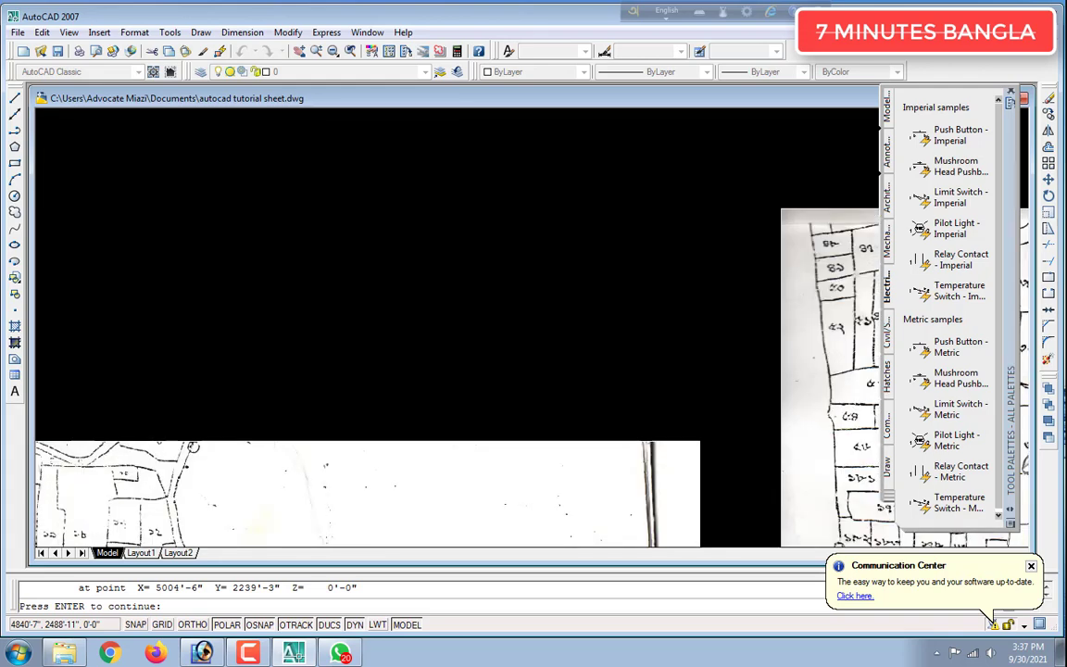
pyautogui.scroll(-2, 37, 384)
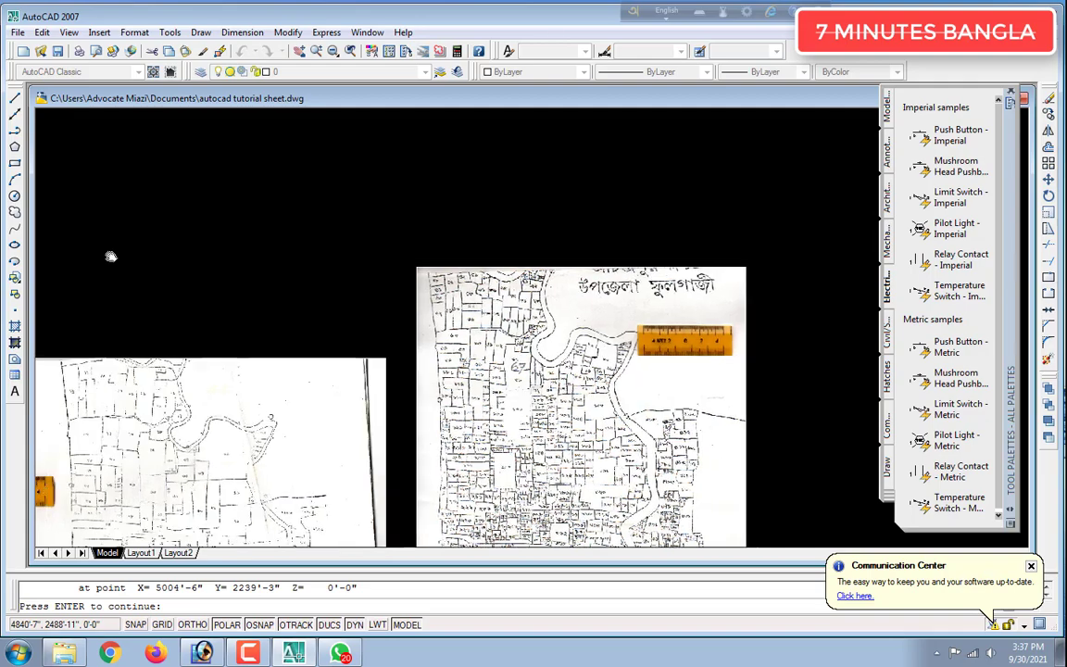
pyautogui.moveTo(110, 254)
pyautogui.mouseDown(button='middle')
pyautogui.moveTo(290, 133)
pyautogui.moveTo(268, 113)
pyautogui.mouseUp(button='middle')
pyautogui.scroll(3, 117, 407)
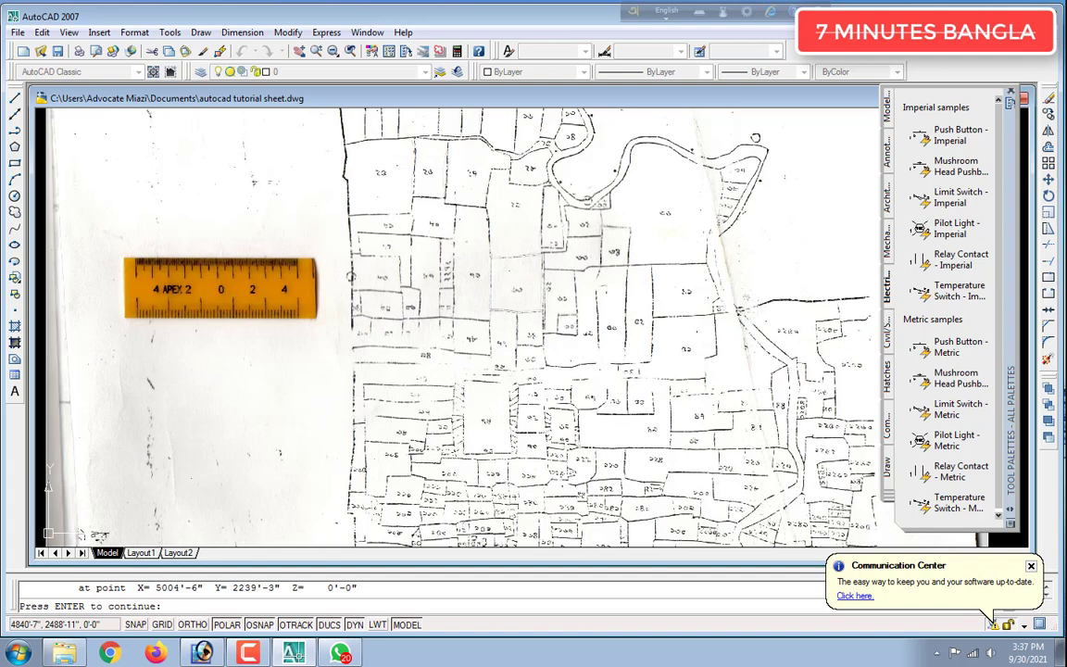
pyautogui.moveTo(276, 453); pyautogui.dragTo(255, 471, button='middle')
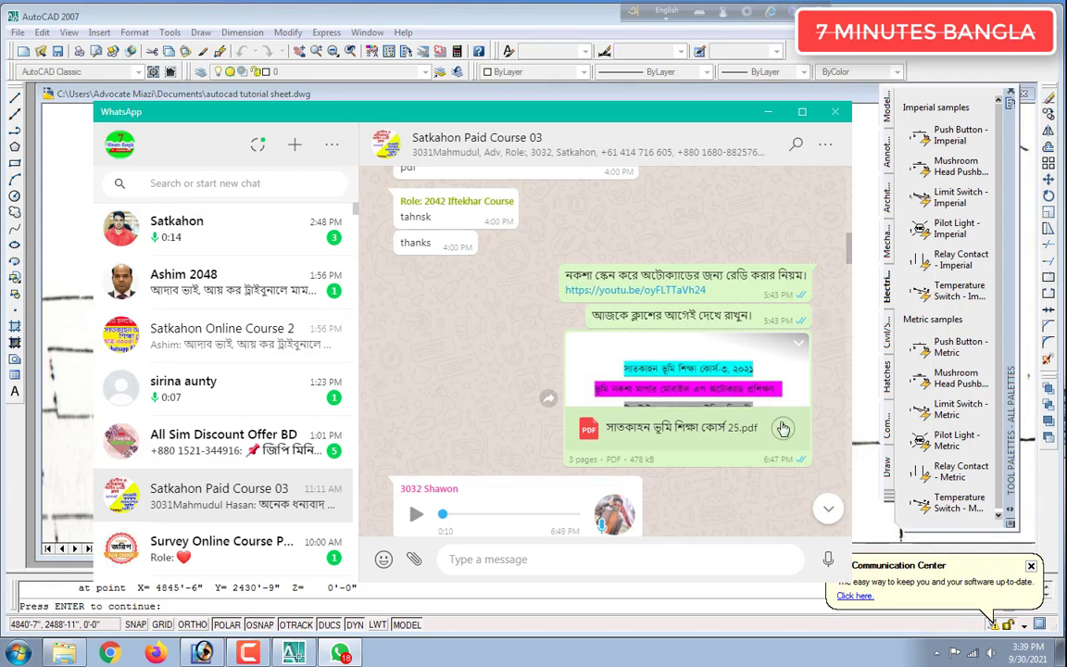
# Download the course PDF ending in "25.pdf" from the WhatsApp chat into the Downloads folder and open it
pyautogui.click(784, 430)
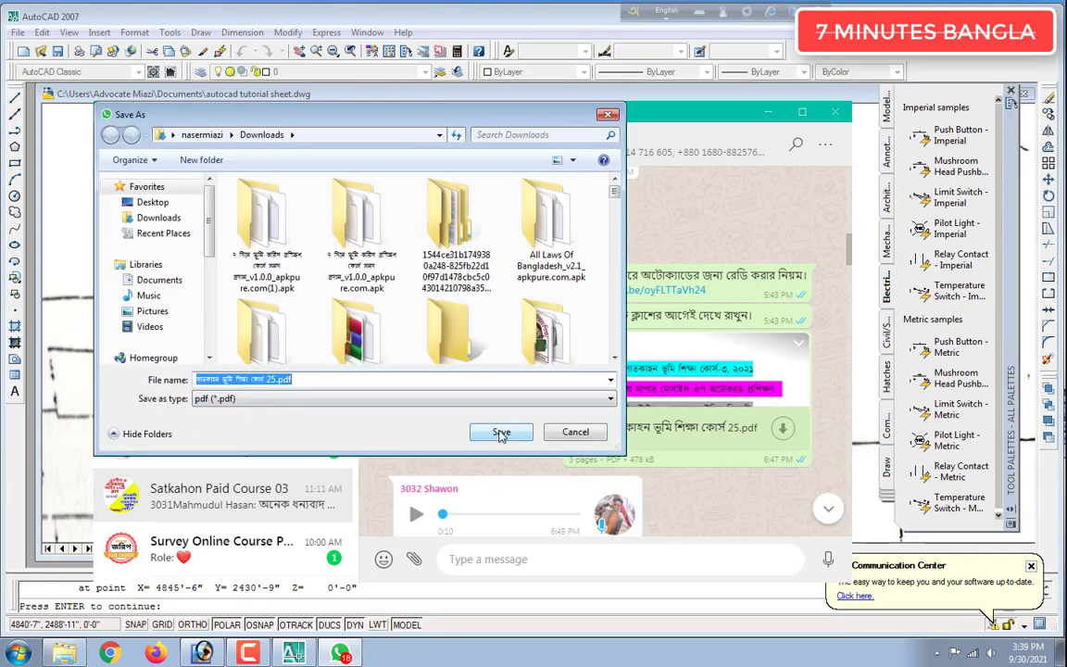
pyautogui.click(501, 435)
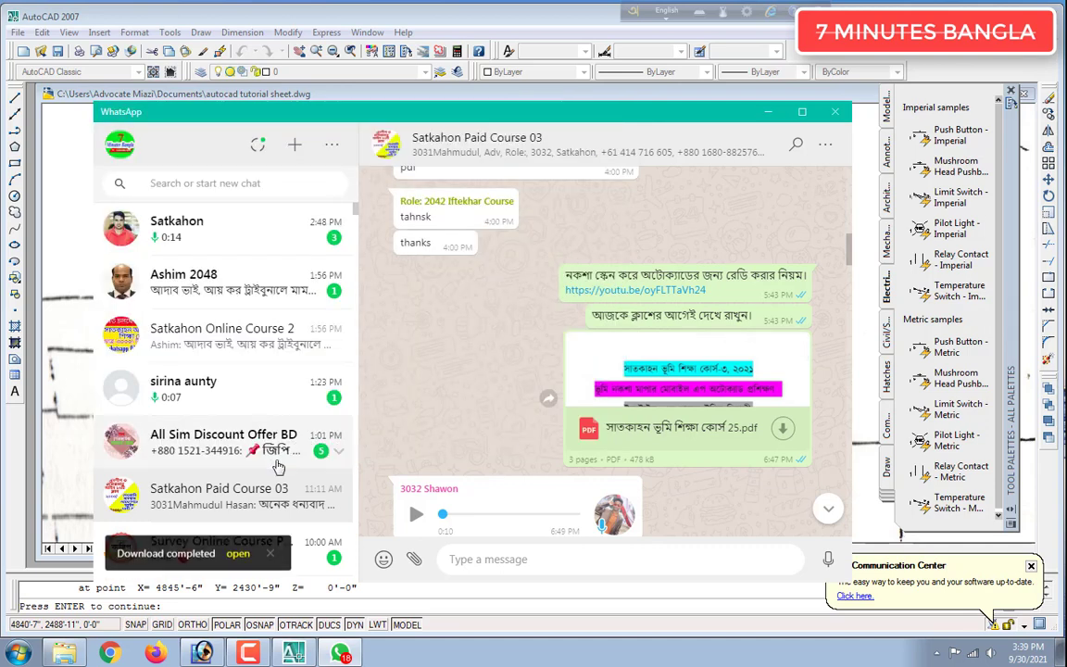
pyautogui.click(238, 555)
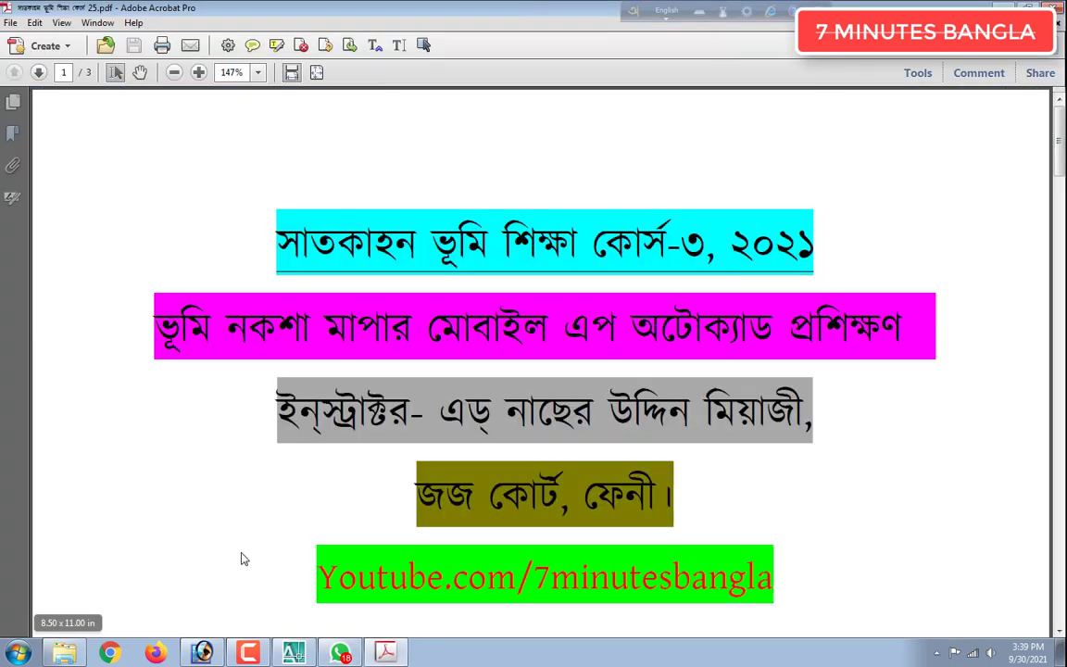
# Read through the PDF's mouja map scaling tables for 16, 32, 64 and 80 inches to the mile
pyautogui.scroll(-5, 648, 456)
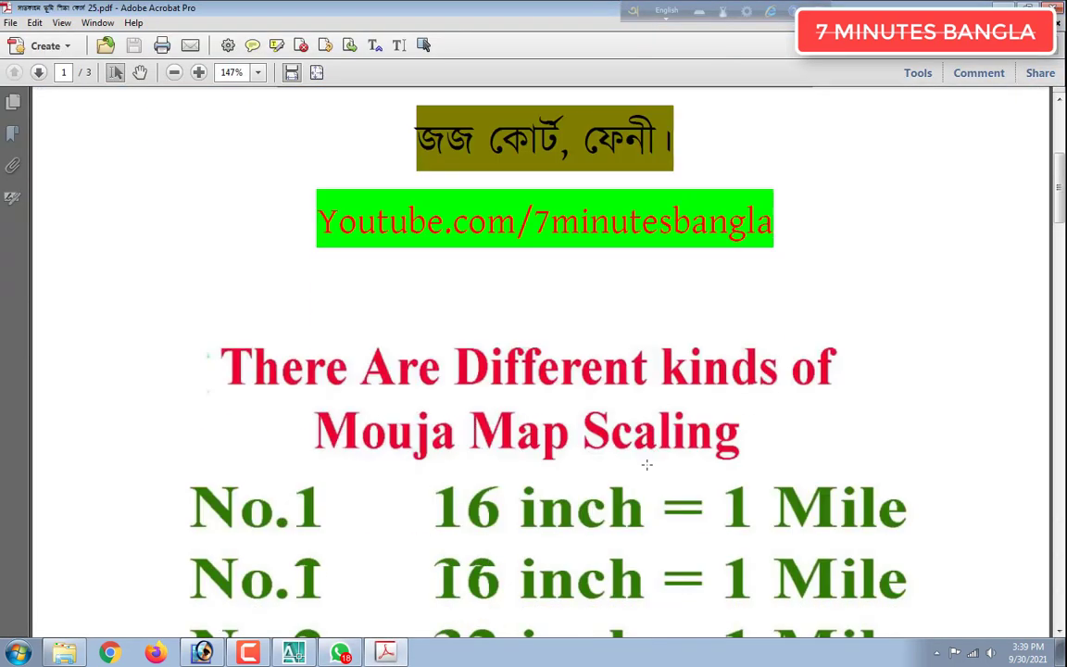
pyautogui.scroll(-2, 519, 426)
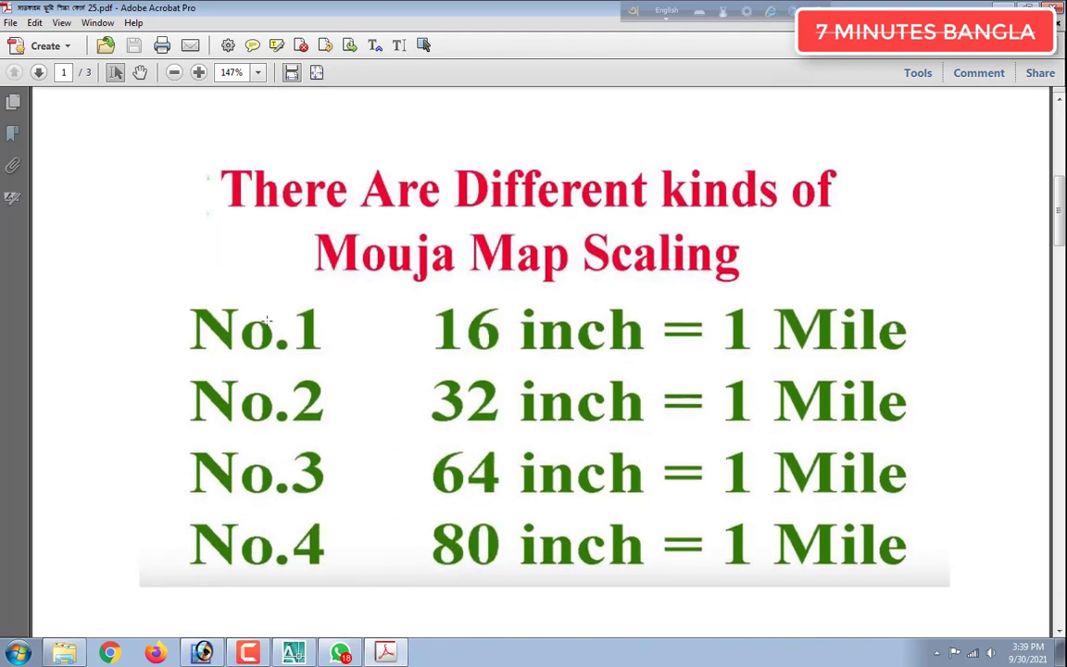
pyautogui.scroll(-10, 691, 357)
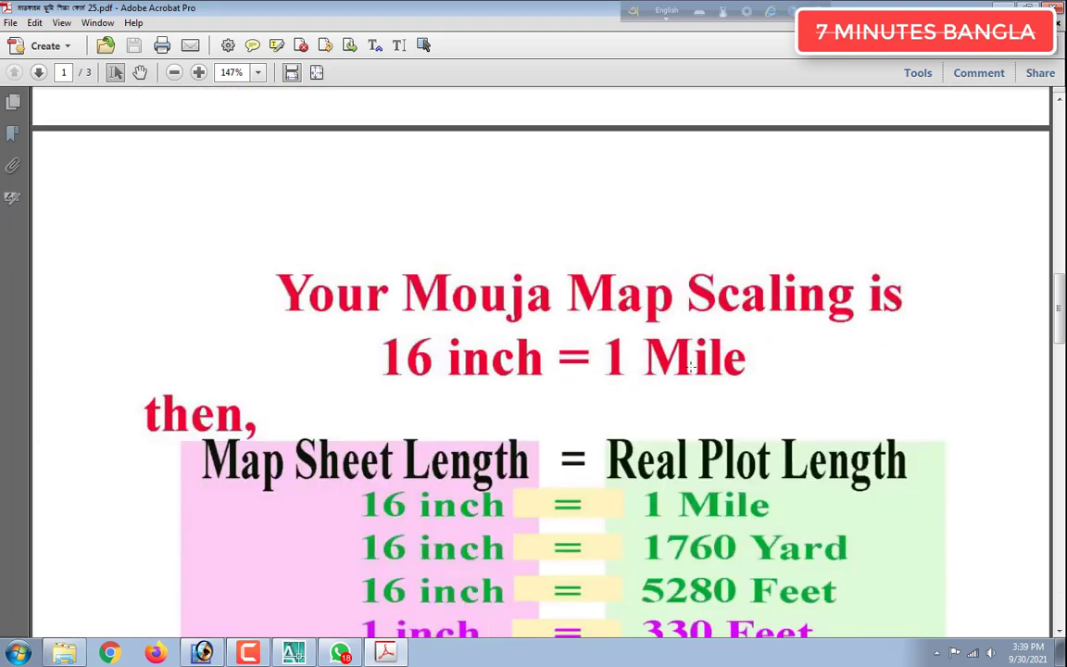
pyautogui.scroll(-2, 648, 425)
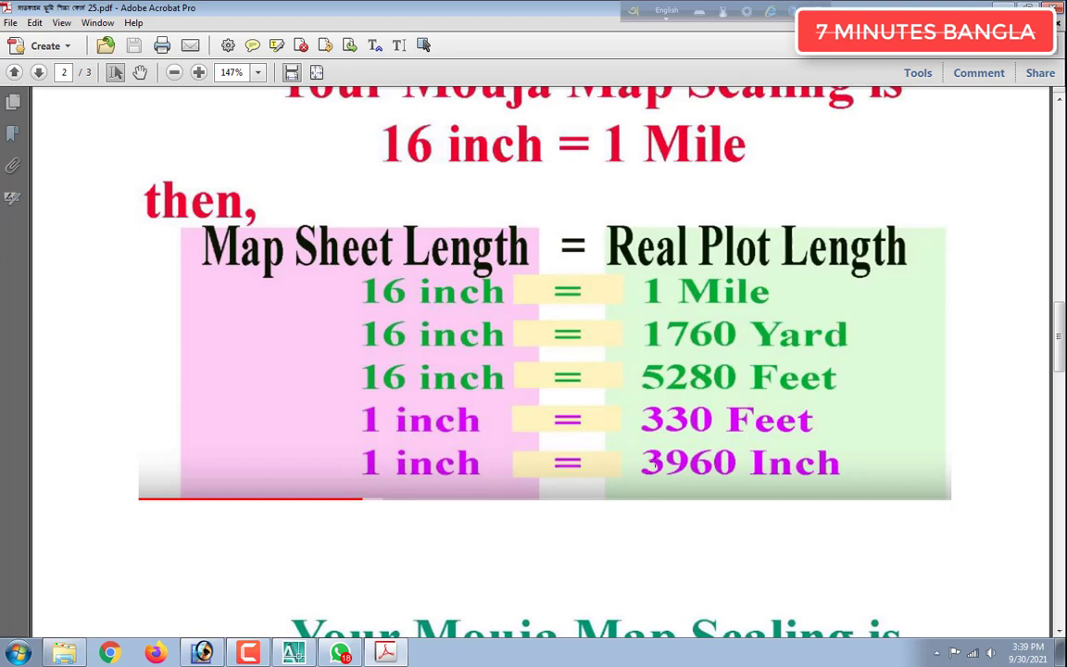
pyautogui.scroll(-2, 653, 463)
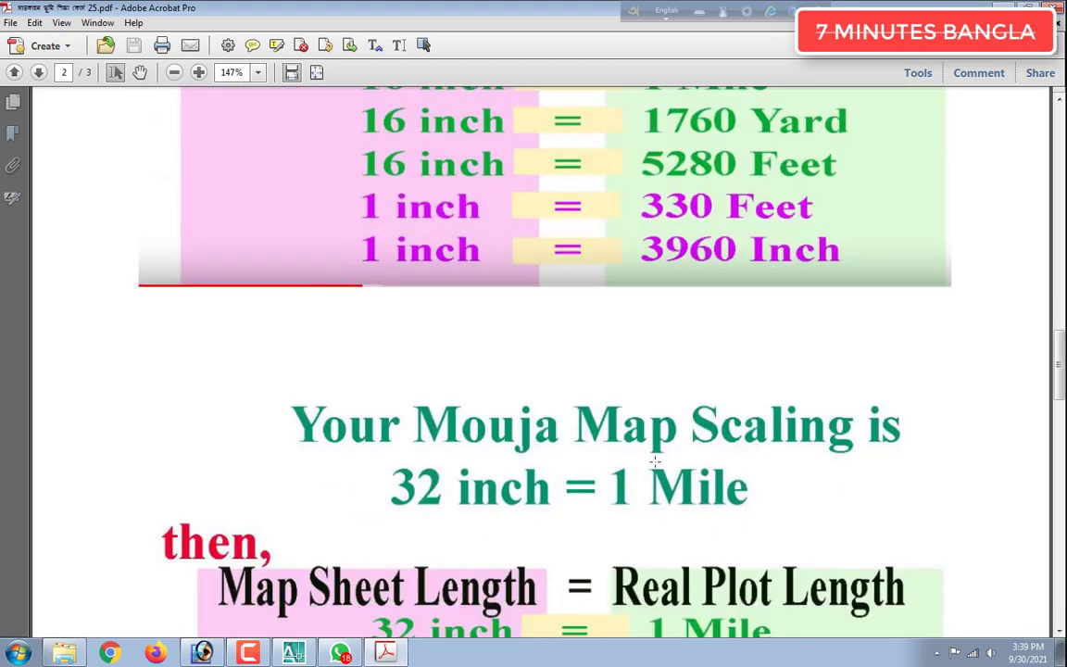
pyautogui.scroll(1, 654, 450)
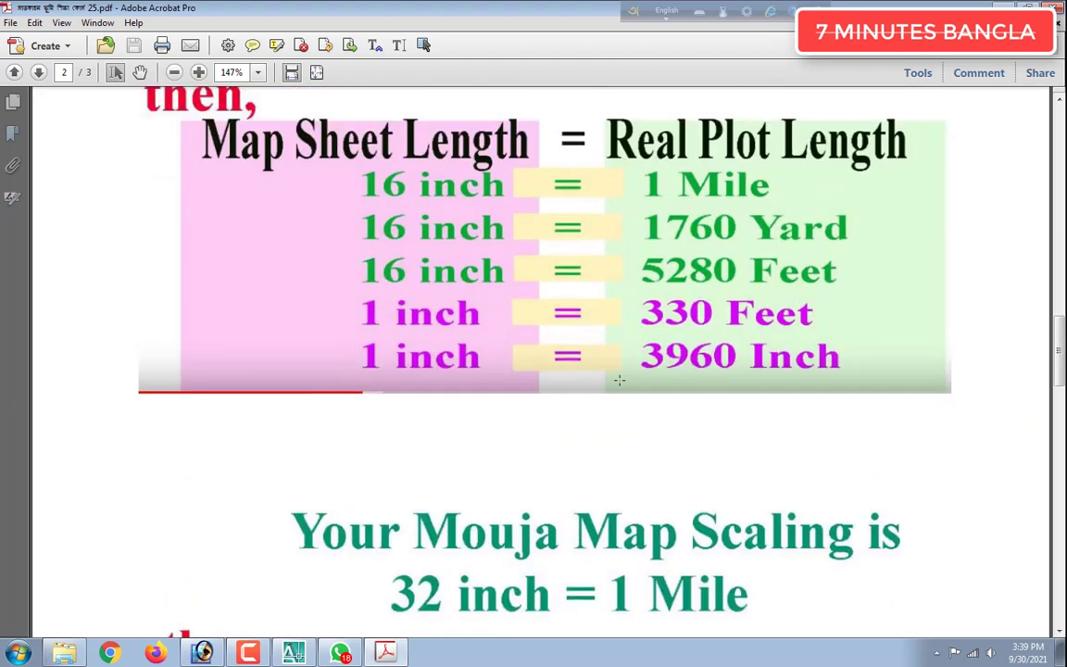
pyautogui.scroll(-3, 742, 374)
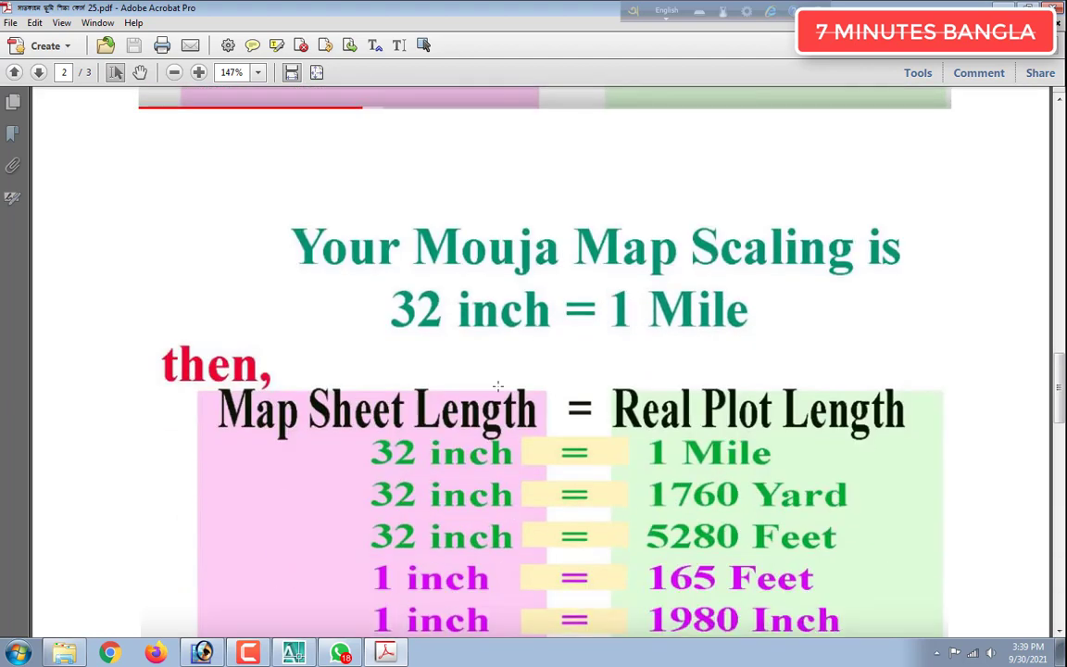
pyautogui.scroll(-3, 535, 357)
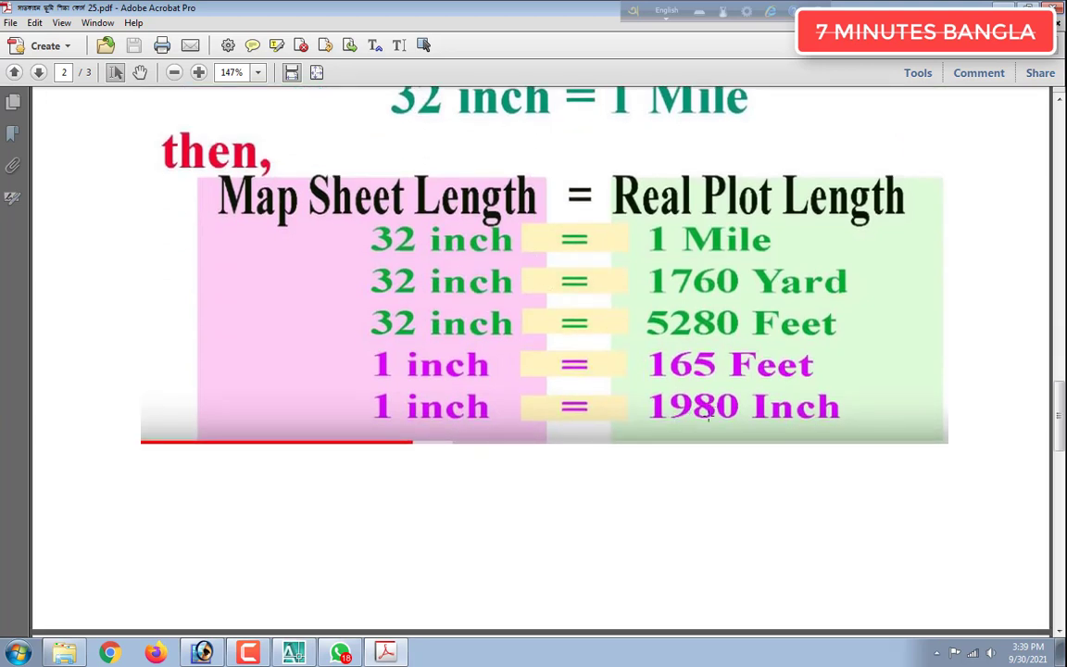
pyautogui.scroll(-10, 741, 414)
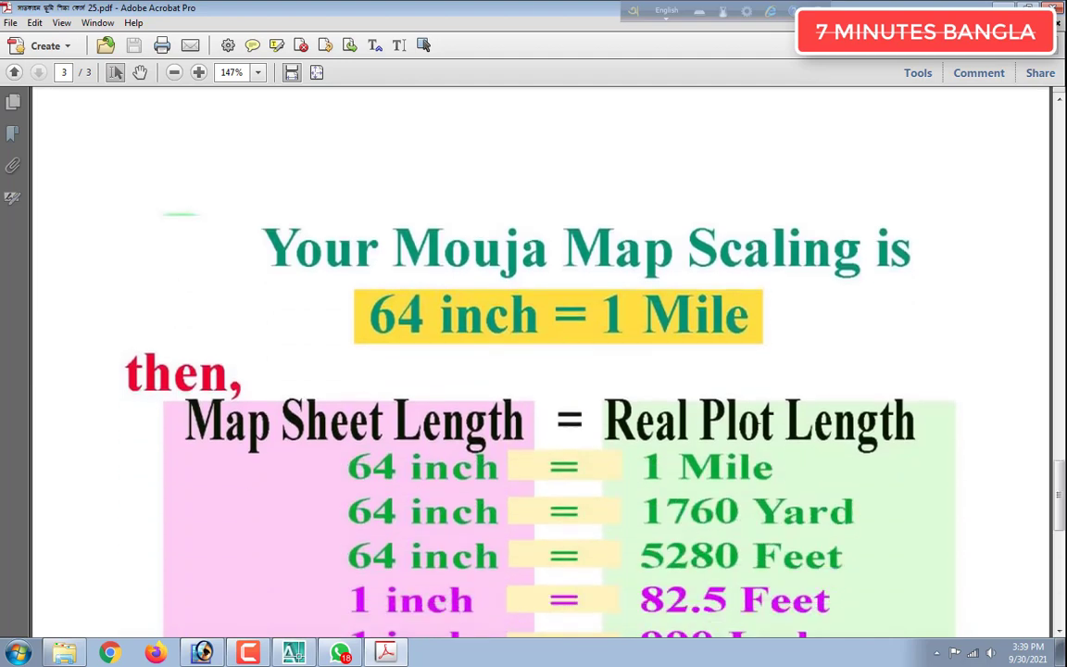
pyautogui.scroll(-3, 794, 414)
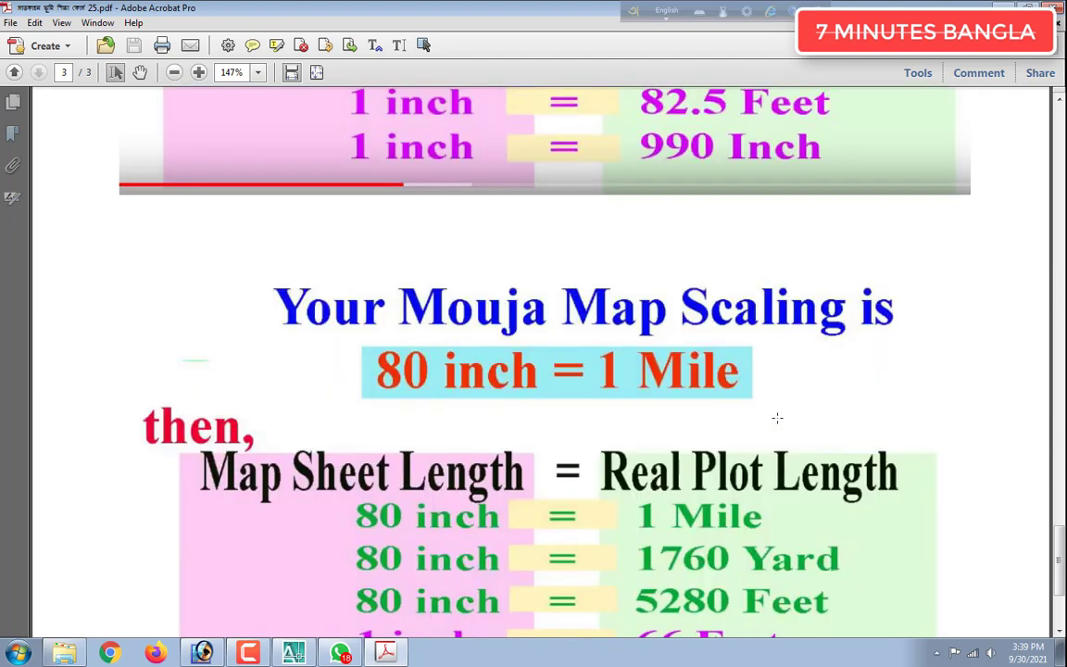
pyautogui.scroll(-3, 498, 370)
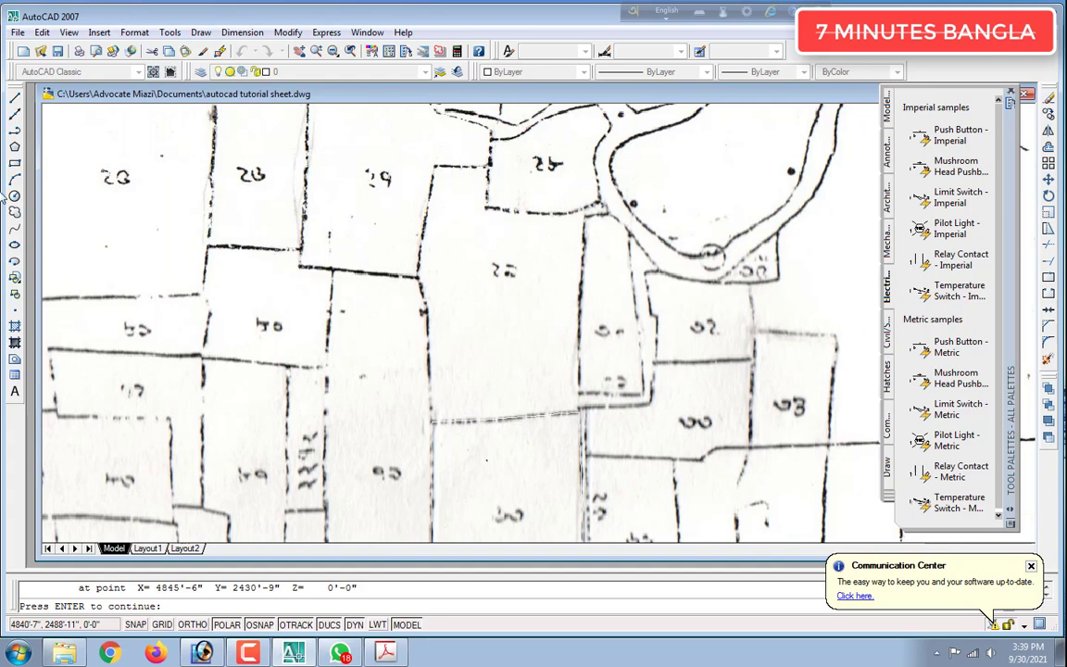
# Switch to AutoCAD and set the color of the selected plot polyline on the first map sheet to Red
pyautogui.click(1058, 652)
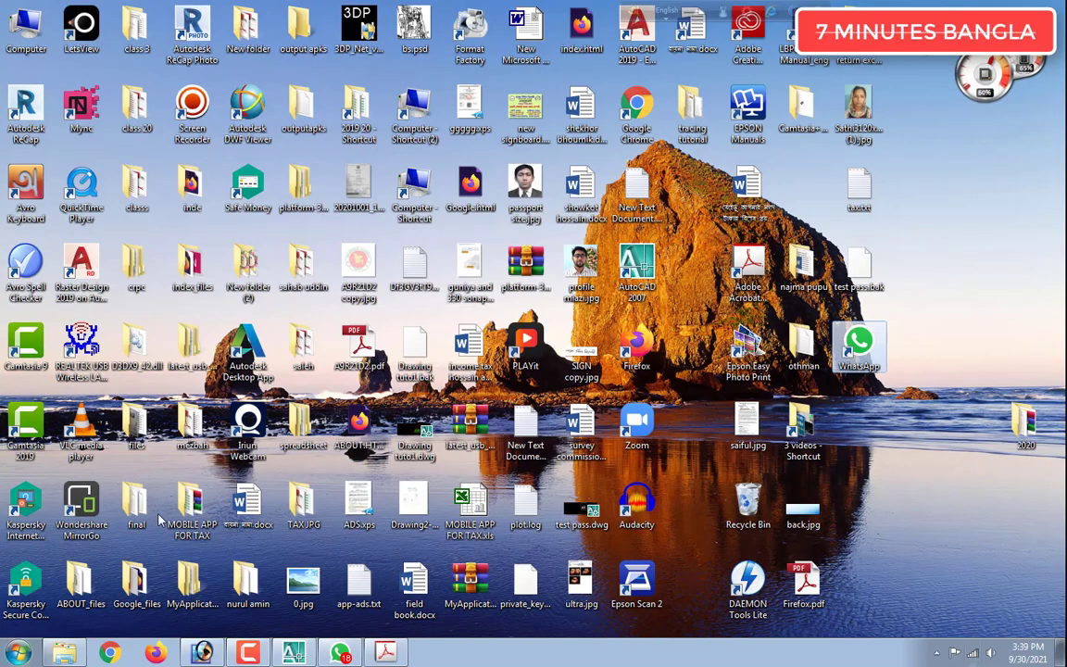
pyautogui.click(304, 653)
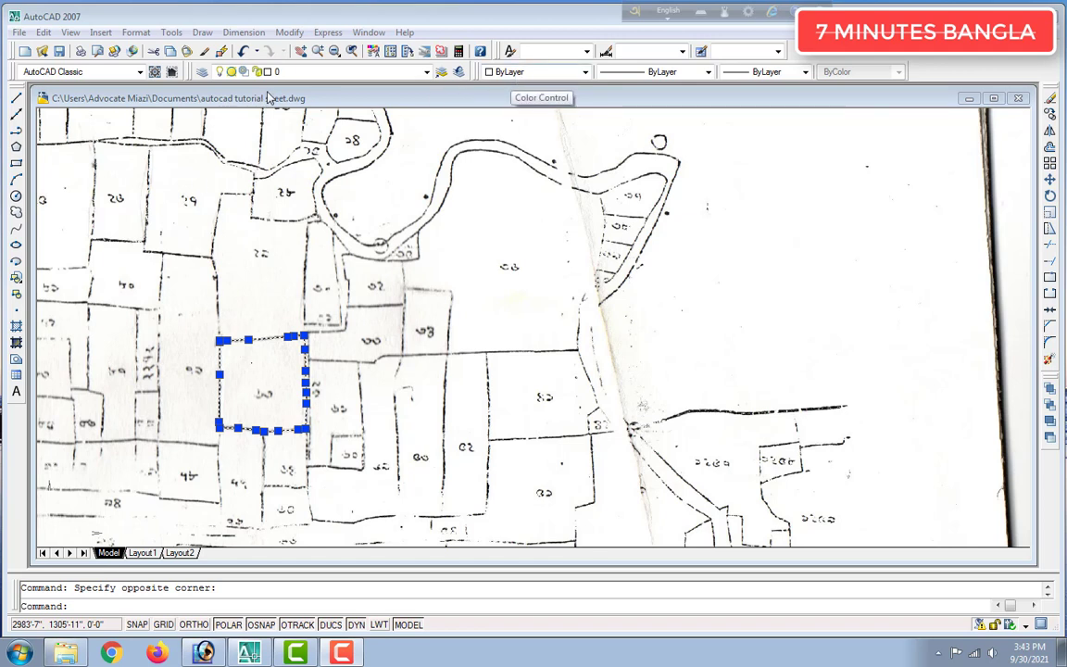
pyautogui.click(533, 73)
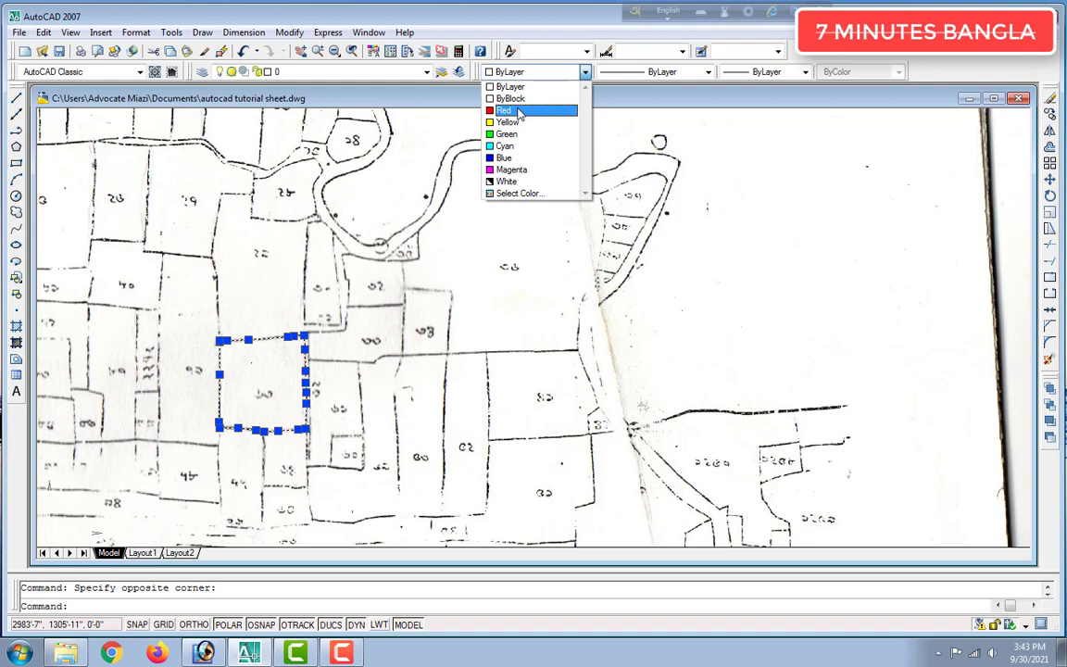
pyautogui.click(519, 111)
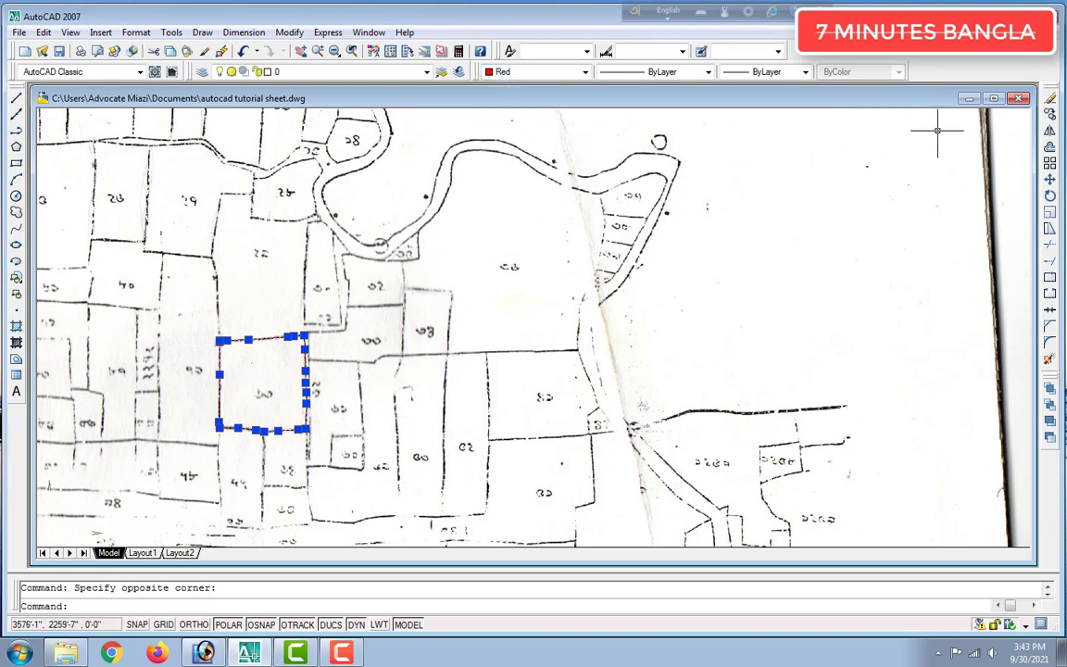
# Add the L-shaped plot polyline on the second map sheet to the selection and set the selected polylines' color to Green
pyautogui.moveTo(870, 98)
pyautogui.mouseDown()
pyautogui.moveTo(727, 94)
pyautogui.moveTo(659, 113)
pyautogui.moveTo(734, 109)
pyautogui.mouseUp()
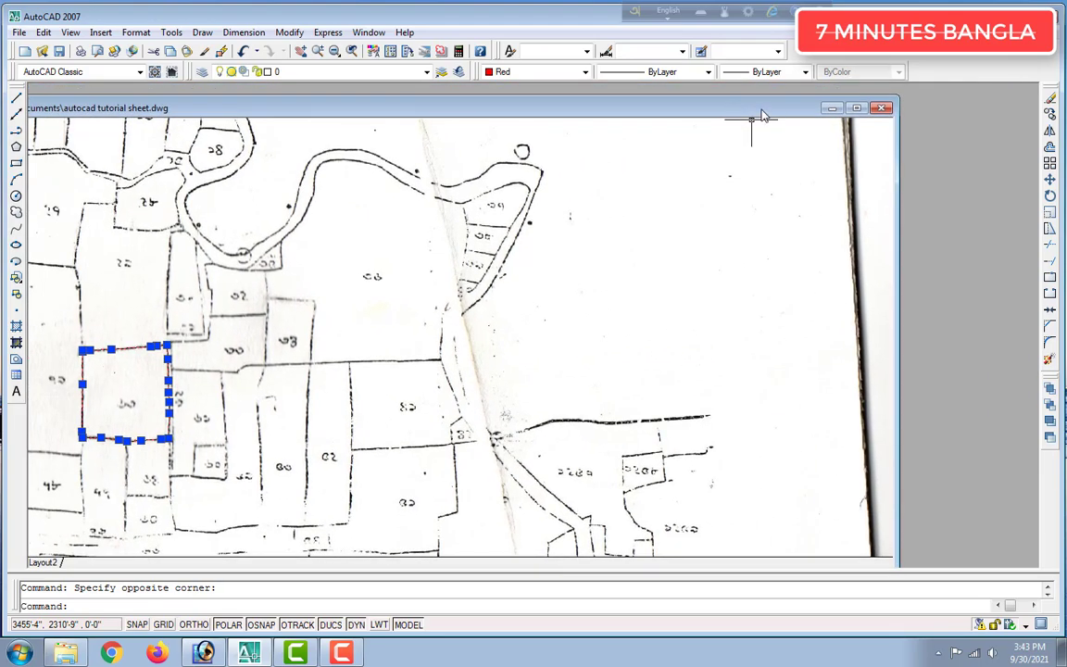
pyautogui.scroll(-10, 606, 281)
pyautogui.scroll(10, 738, 276)
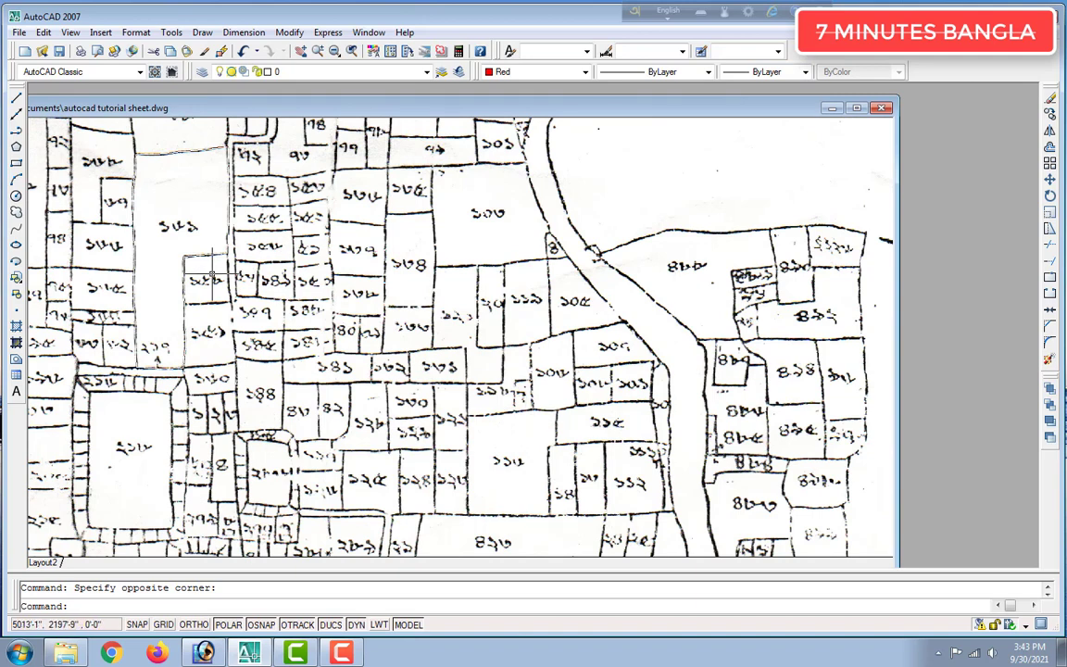
pyautogui.click(155, 152)
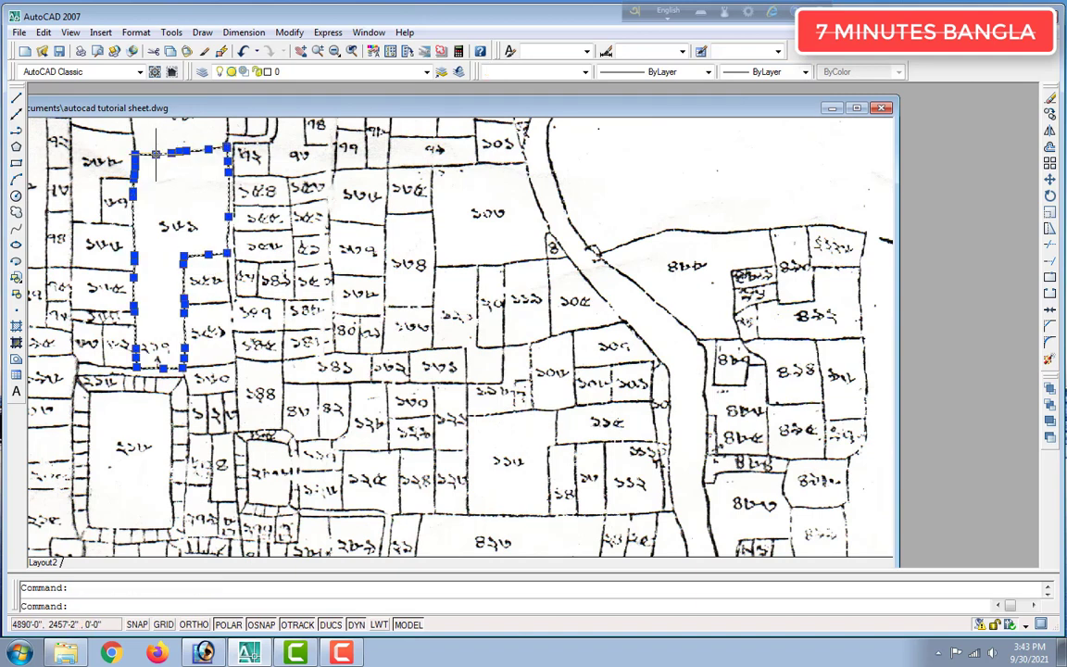
pyautogui.click(555, 74)
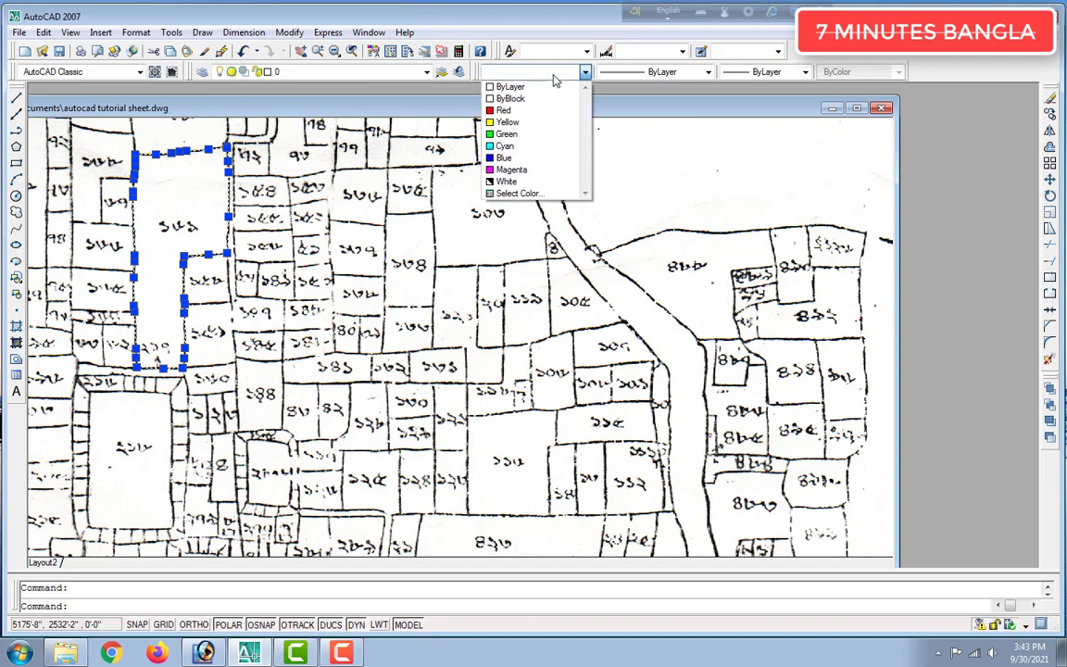
pyautogui.click(524, 133)
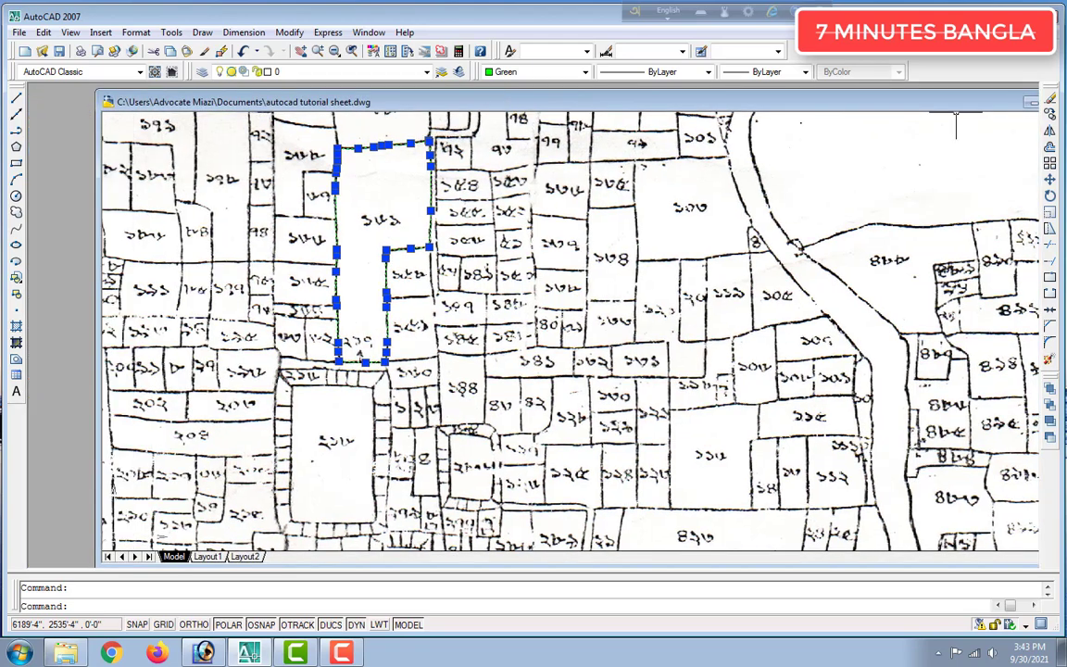
# Examine the recolored plot polylines on both map sheets side by side
pyautogui.scroll(-2, 422, 183)
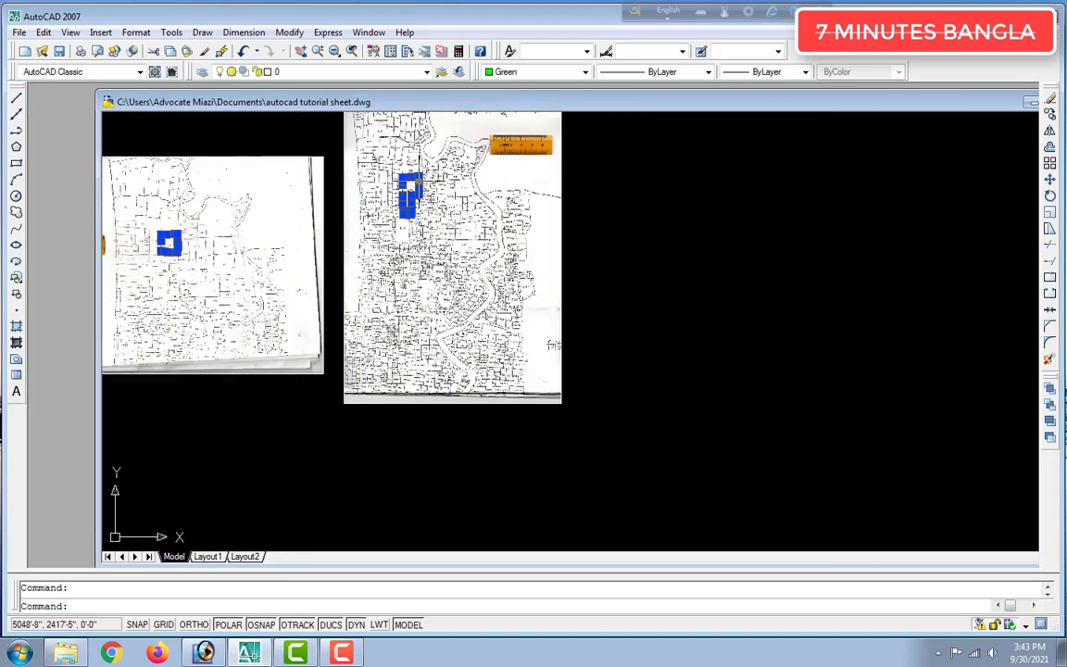
pyautogui.scroll(3, 347, 193)
pyautogui.scroll(-4, 350, 192)
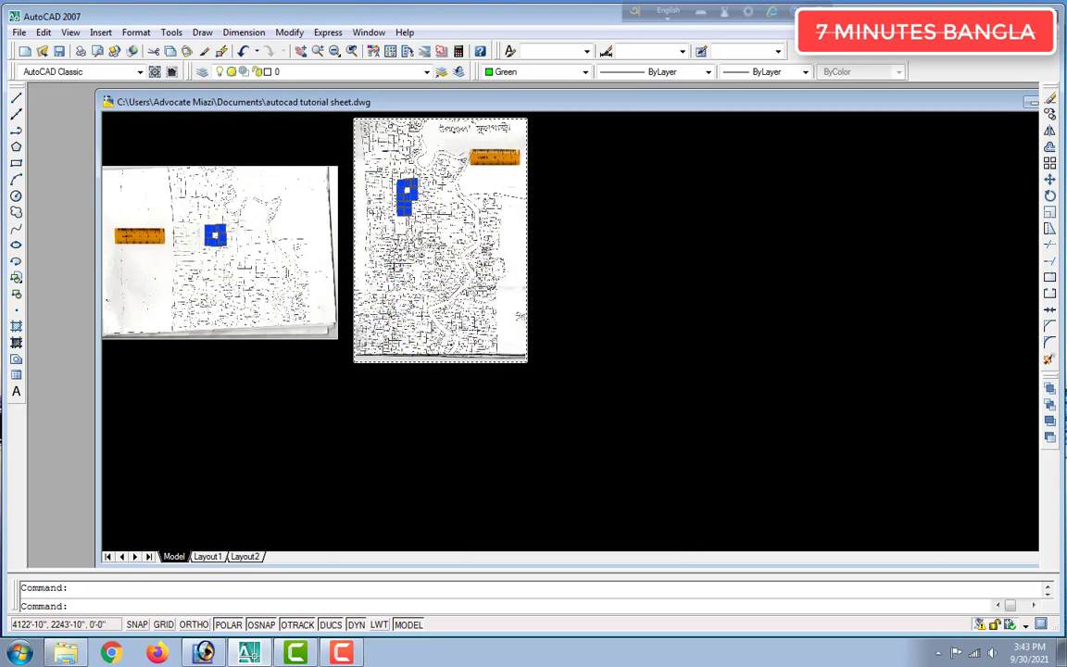
pyautogui.scroll(4, 349, 192)
pyautogui.scroll(-3, 350, 193)
pyautogui.scroll(-1, 239, 222)
pyautogui.scroll(4, 239, 222)
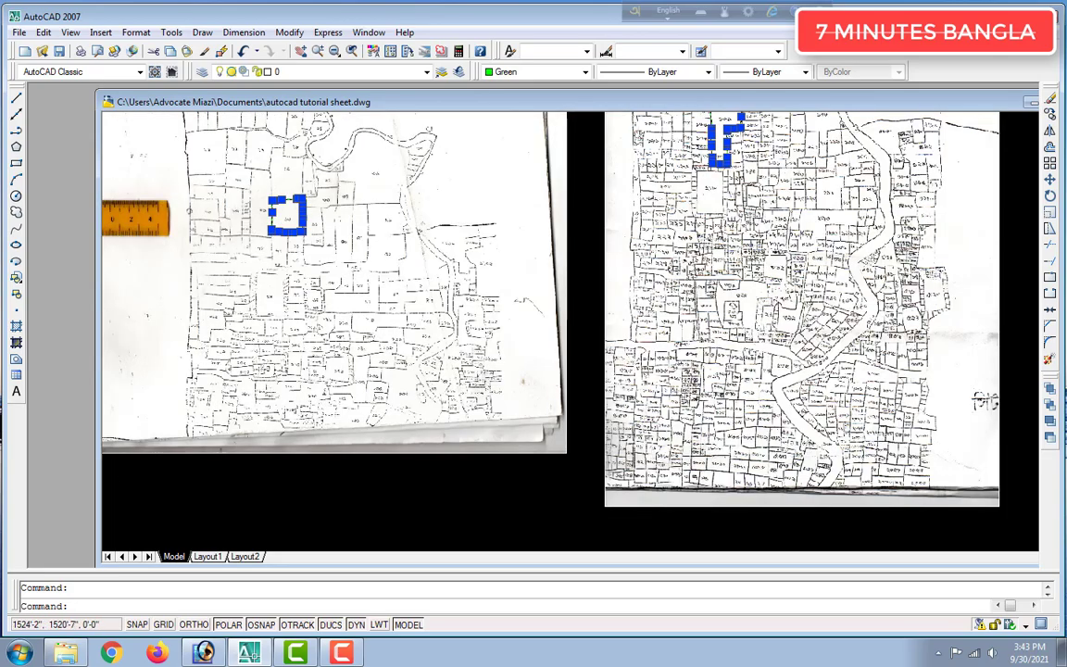
pyautogui.scroll(-2, 243, 218)
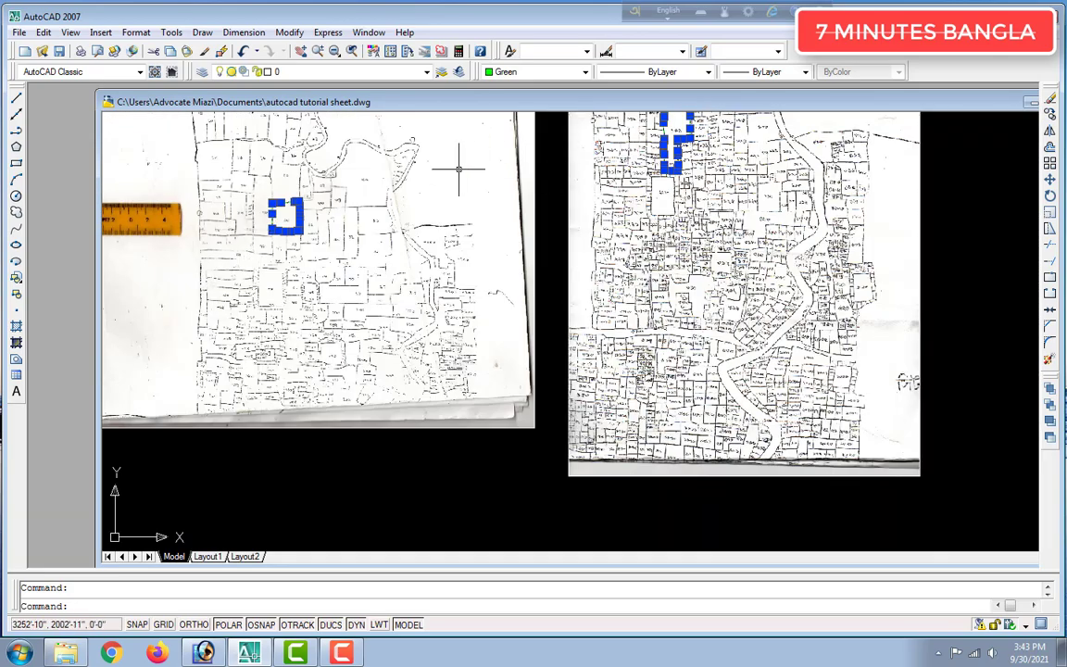
pyautogui.scroll(-3, 588, 166)
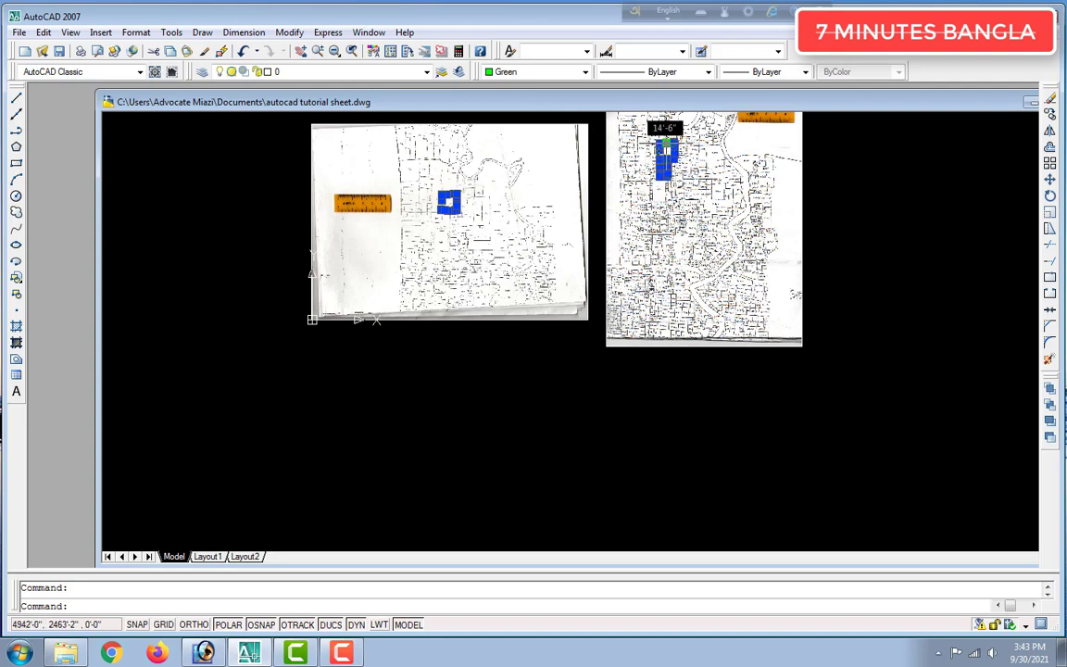
pyautogui.click(654, 132)
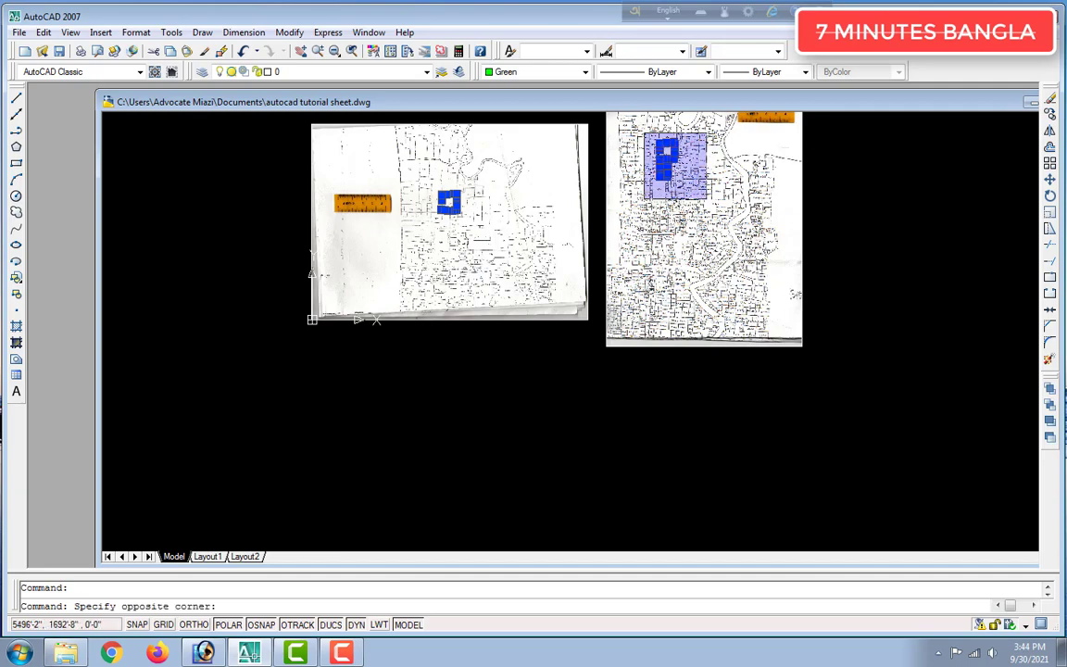
pyautogui.click(707, 203)
pyautogui.scroll(5, 684, 171)
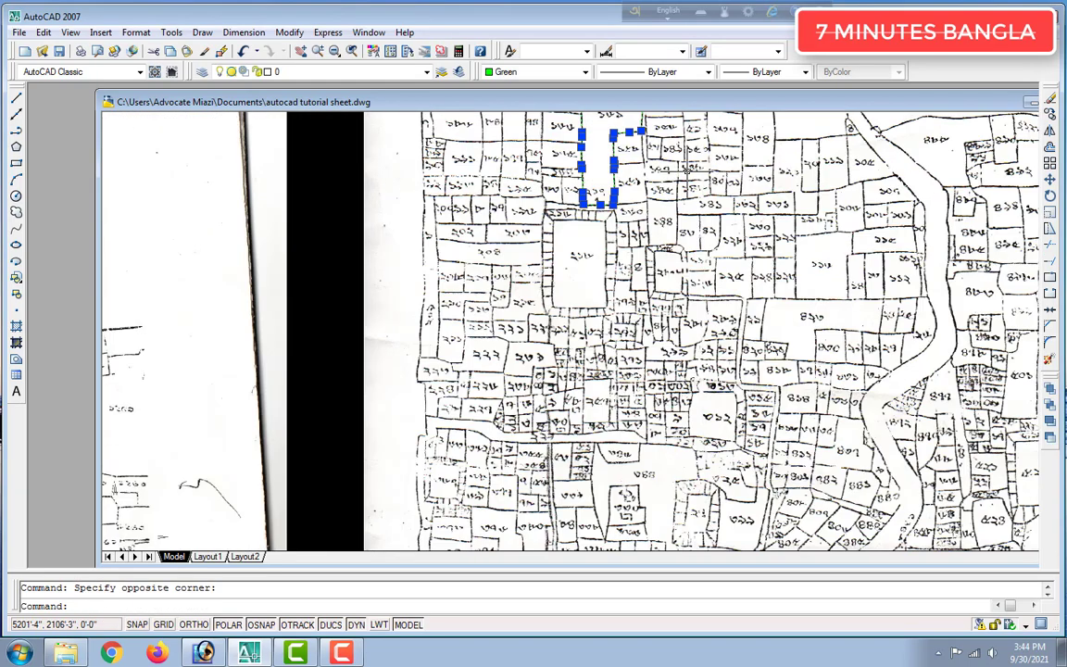
pyautogui.scroll(-5, 684, 171)
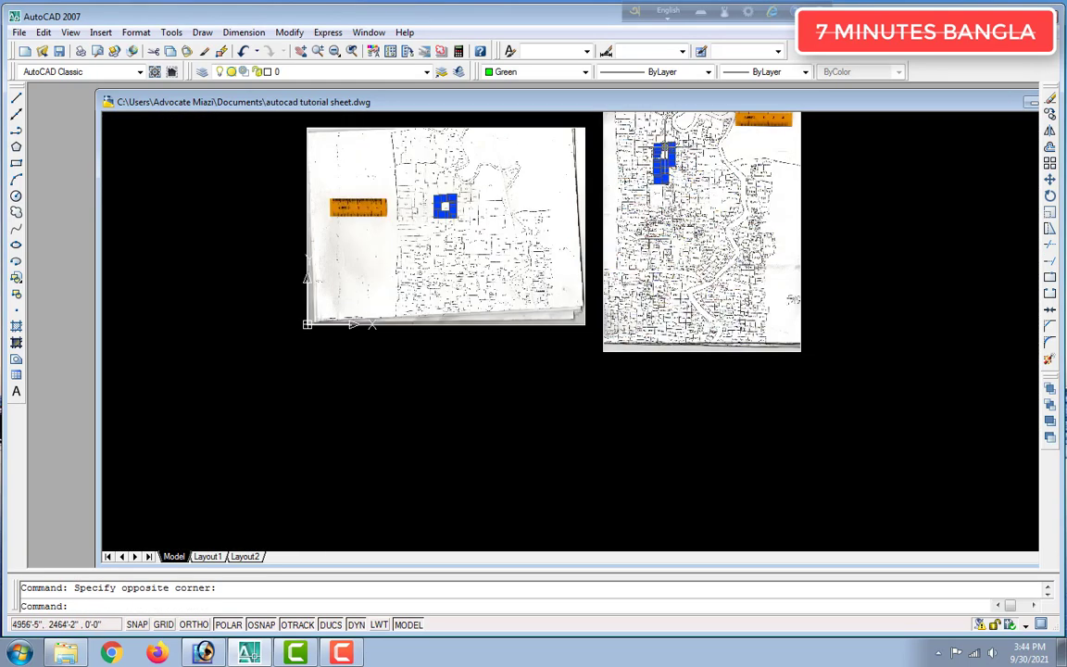
pyautogui.click(663, 146)
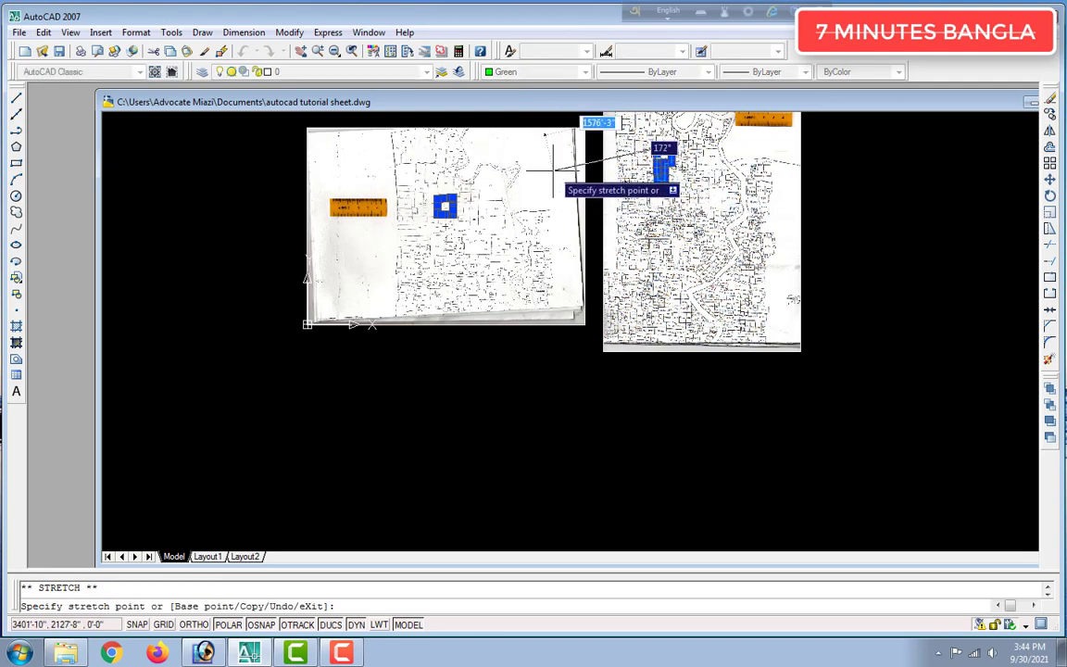
pyautogui.press('Escape')
pyautogui.click(663, 155)
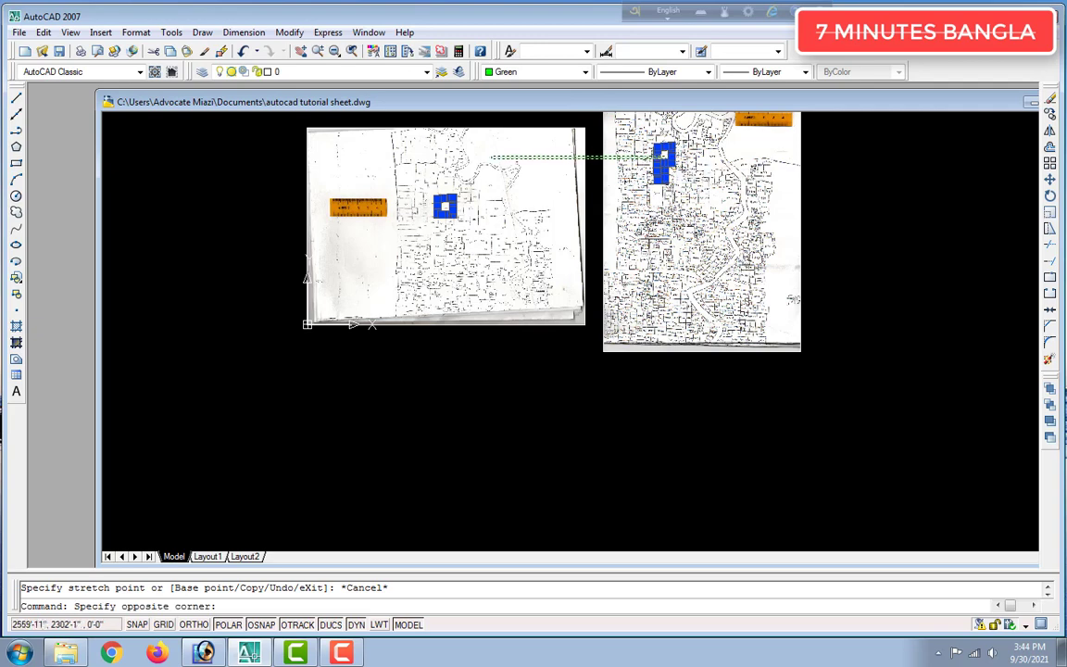
pyautogui.press('Escape')
# Move the selected plot polylines leftward so the L-shaped plot lands on the first map sheet's blank right-hand area
pyautogui.scroll(2, 701, 153)
pyautogui.scroll(3, 703, 153)
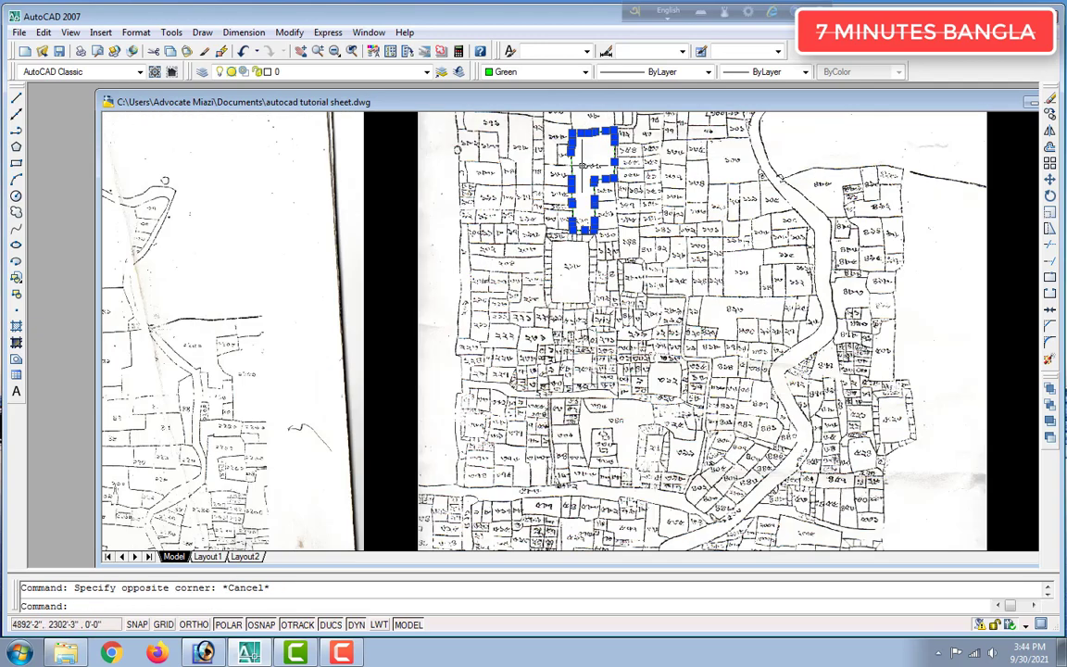
pyautogui.click(585, 139)
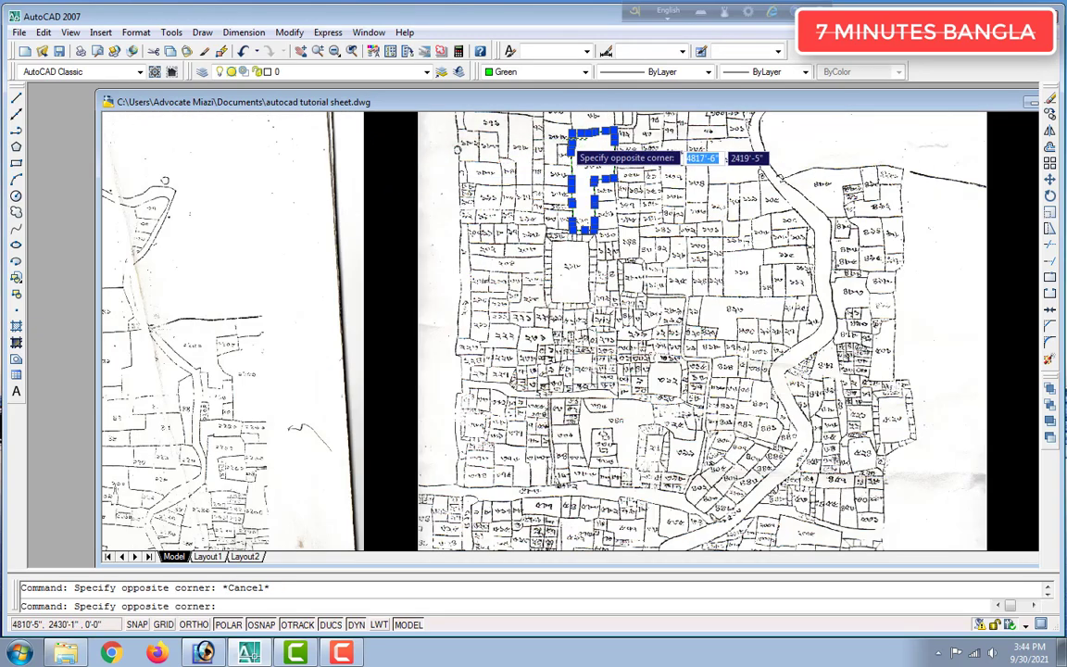
pyautogui.click(565, 150)
pyautogui.click(543, 122)
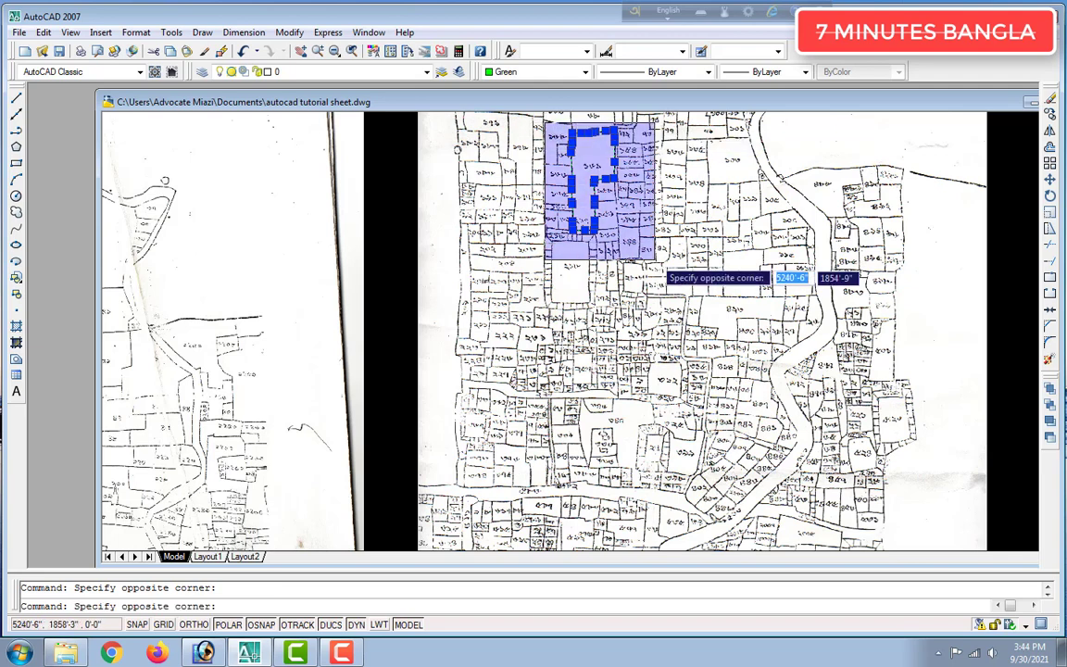
pyautogui.click(651, 243)
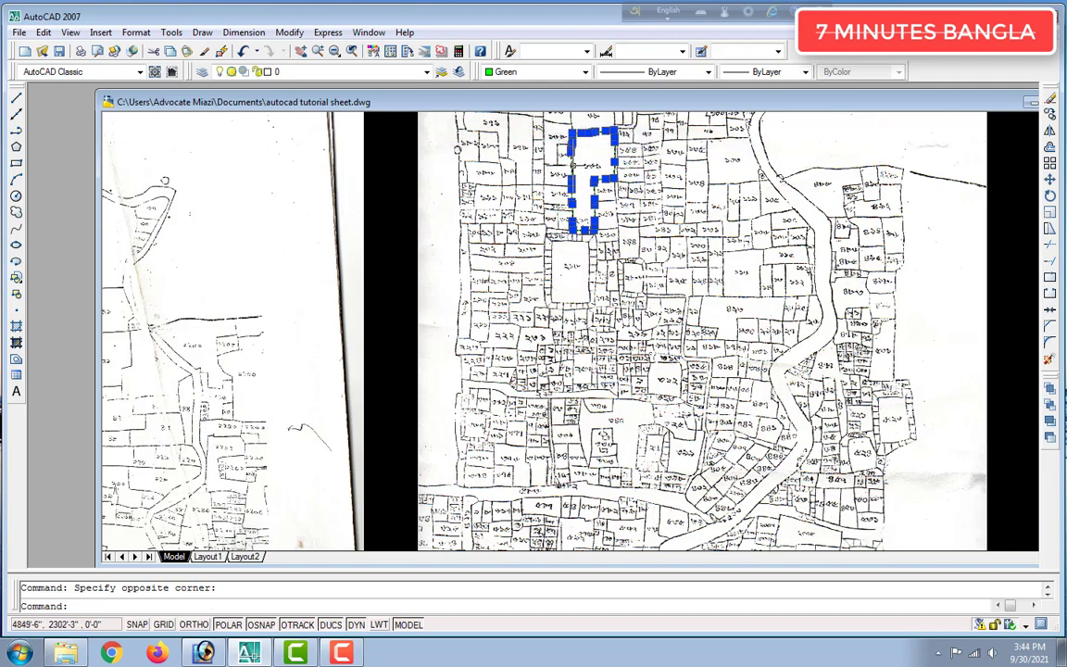
pyautogui.moveTo(572, 172); pyautogui.dragTo(196, 210)
pyautogui.scroll(-4, 257, 201)
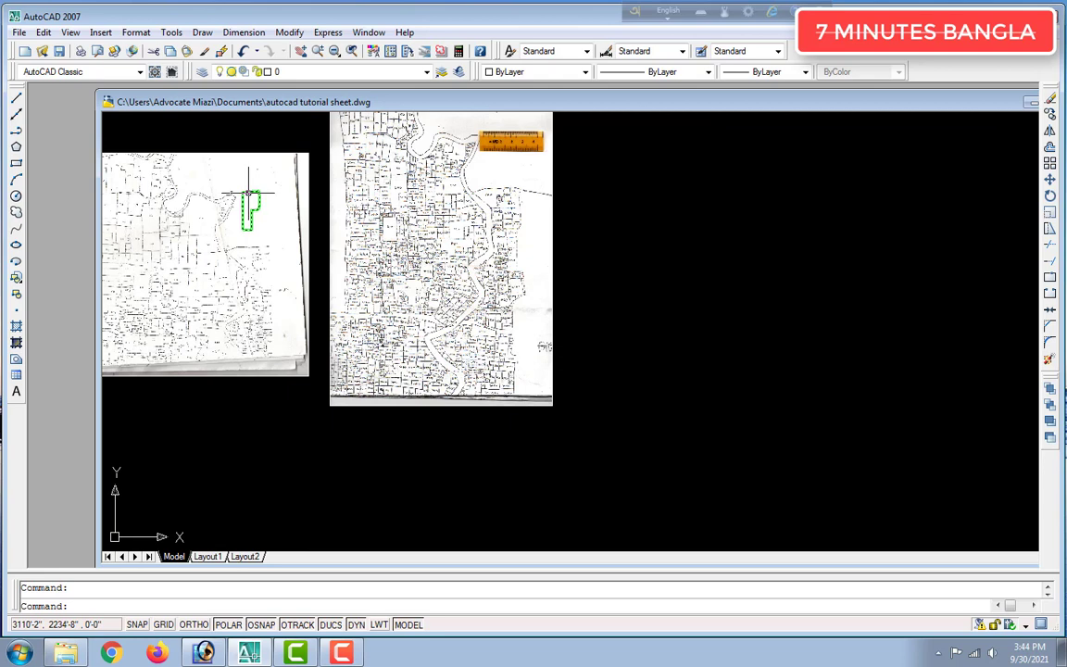
# Select only the L-shaped plot polyline and reposition it within the blank area beside the first sheet's map drawing
pyautogui.click(248, 191)
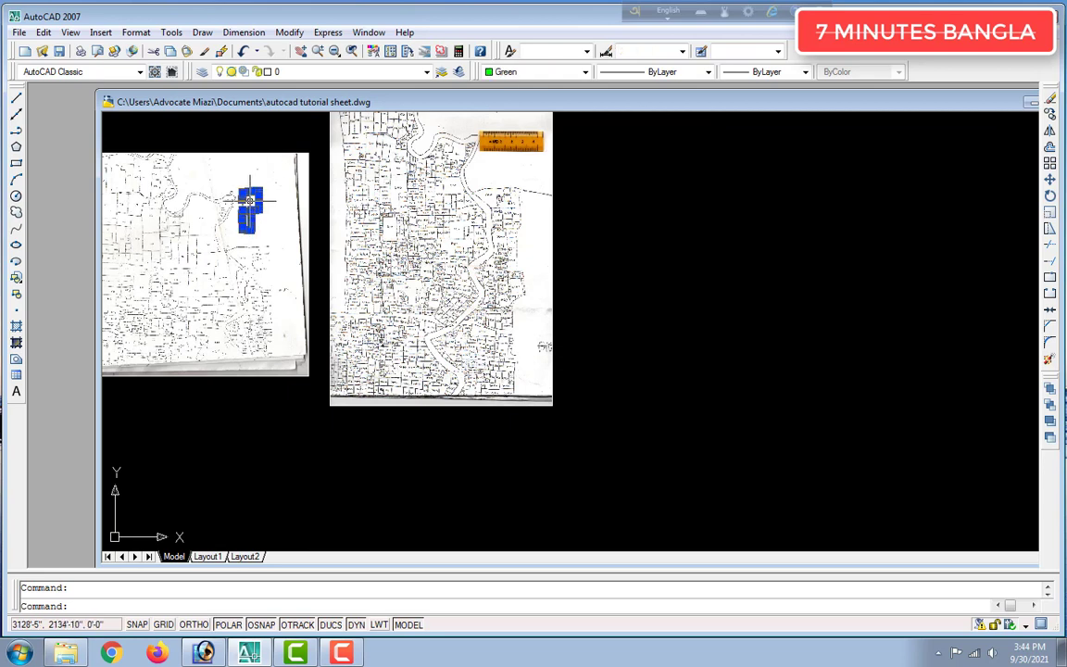
pyautogui.click(249, 201)
pyautogui.click(264, 174)
pyautogui.click(296, 229)
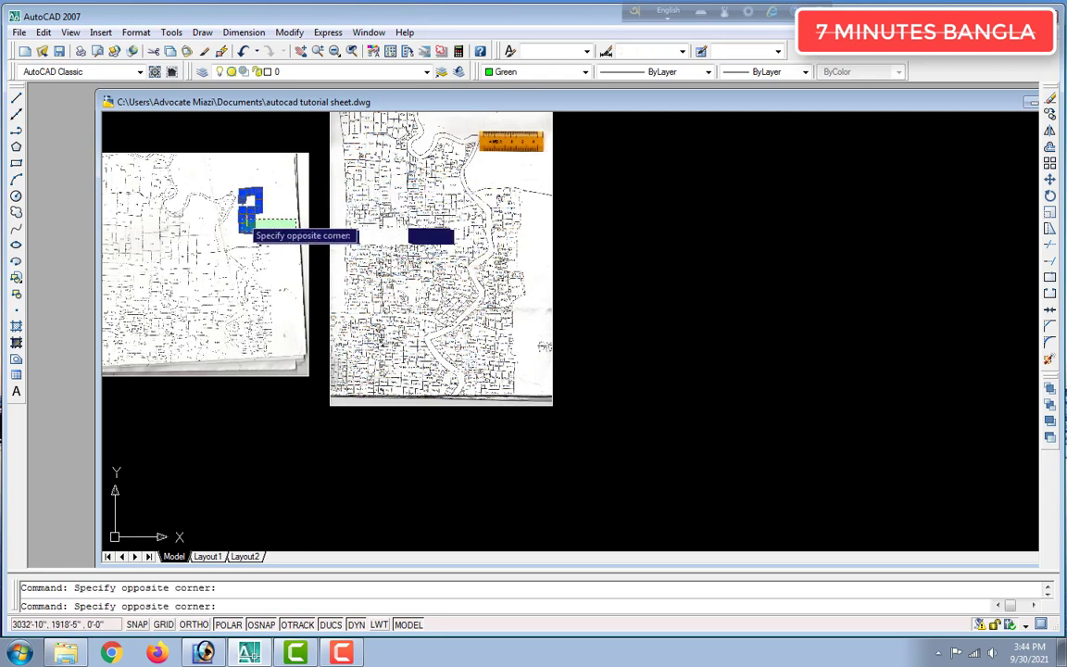
pyautogui.click(250, 229)
pyautogui.click(221, 183)
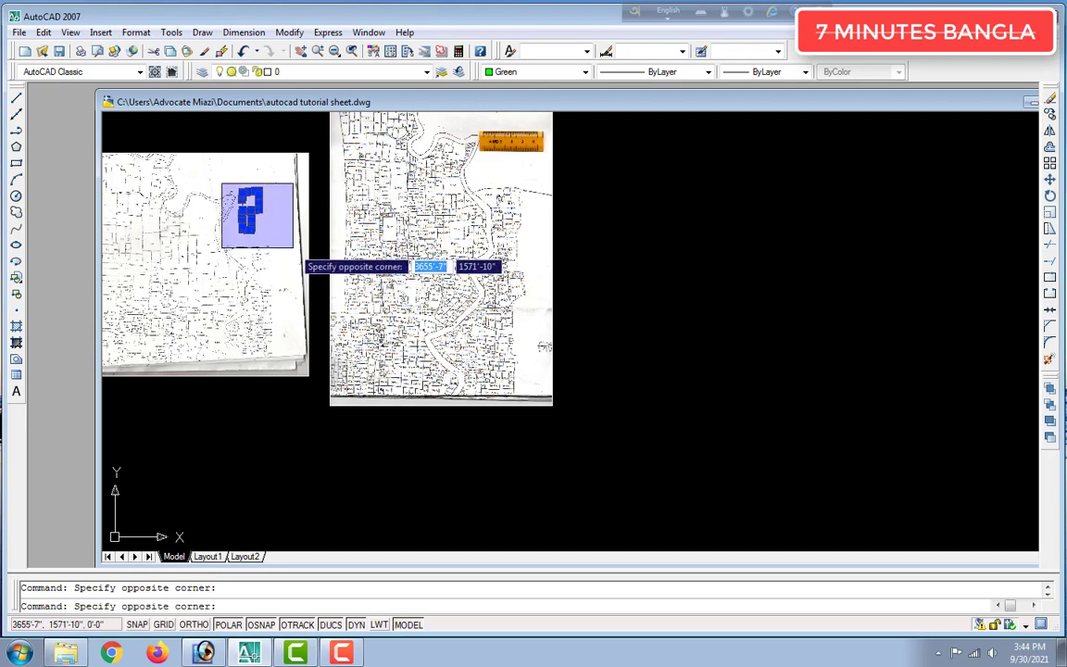
pyautogui.click(292, 248)
pyautogui.scroll(6, 278, 236)
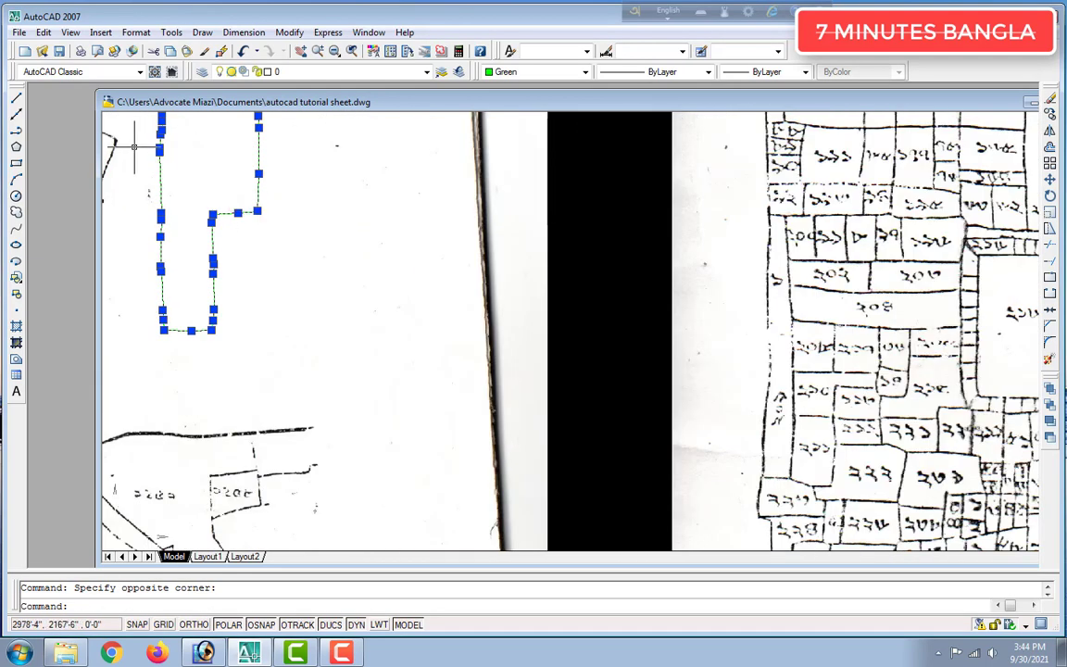
pyautogui.moveTo(161, 171); pyautogui.dragTo(293, 206)
pyautogui.click(294, 227)
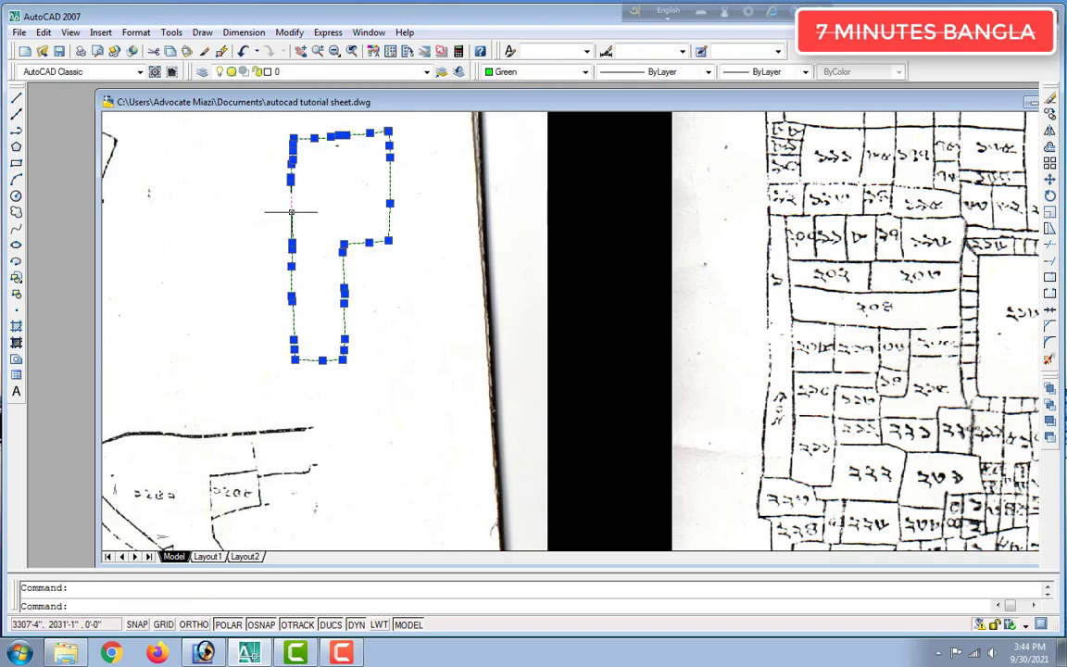
pyautogui.moveTo(290, 212); pyautogui.dragTo(209, 226)
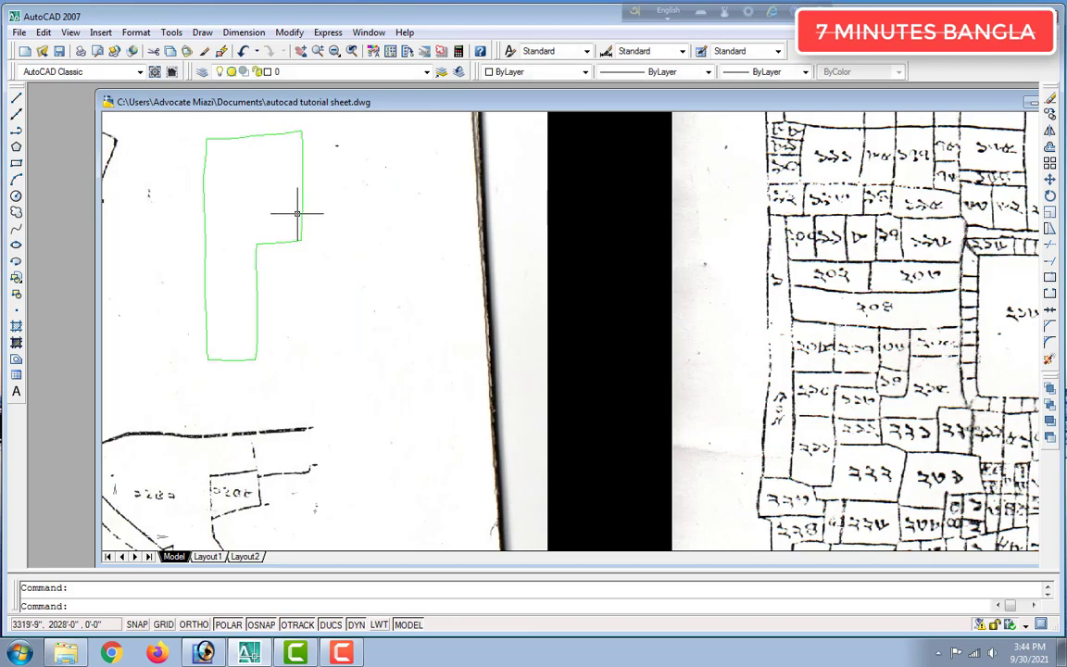
# Search the first map sheet and its surroundings for the displaced square plot polyline
pyautogui.scroll(-6, 296, 213)
pyautogui.scroll(-3, 181, 207)
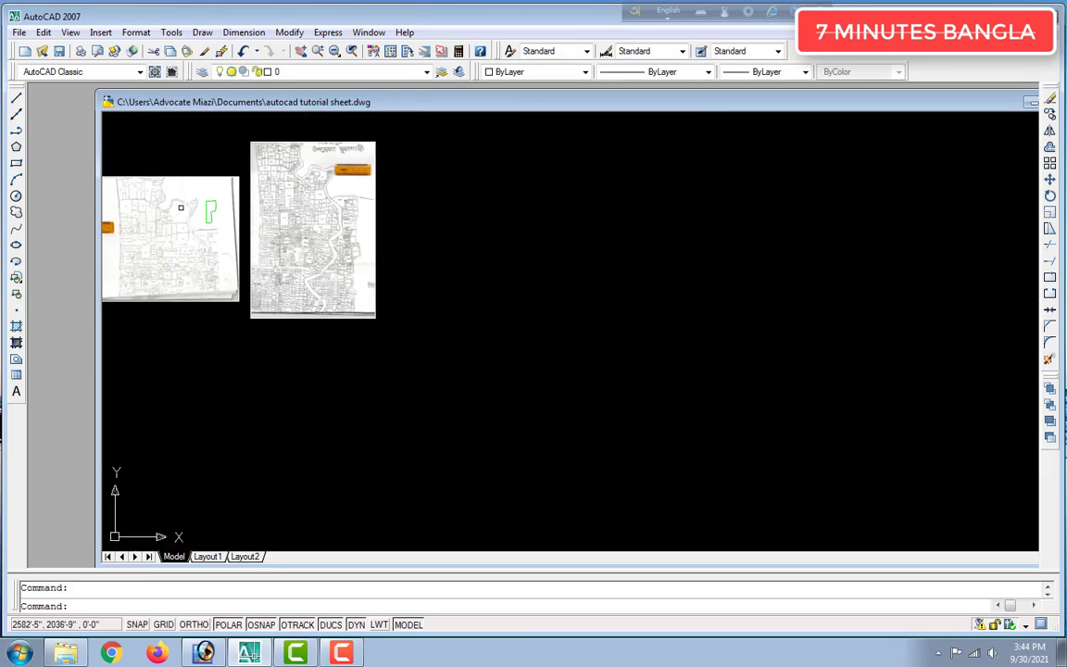
pyautogui.scroll(8, 172, 216)
pyautogui.scroll(-4, 173, 217)
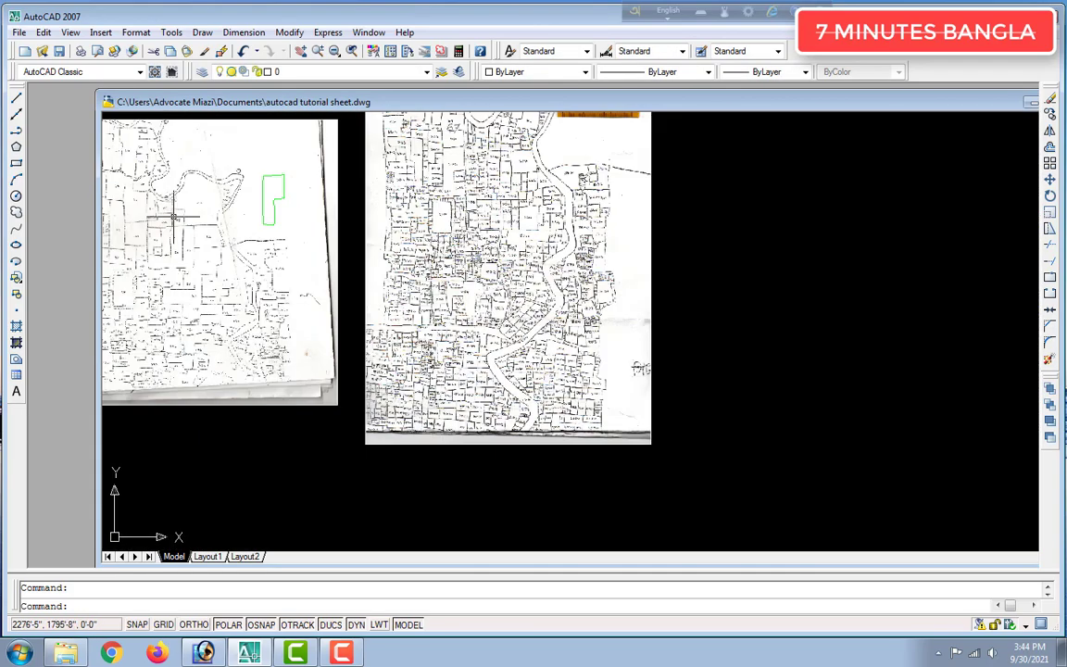
pyautogui.scroll(-2, 116, 222)
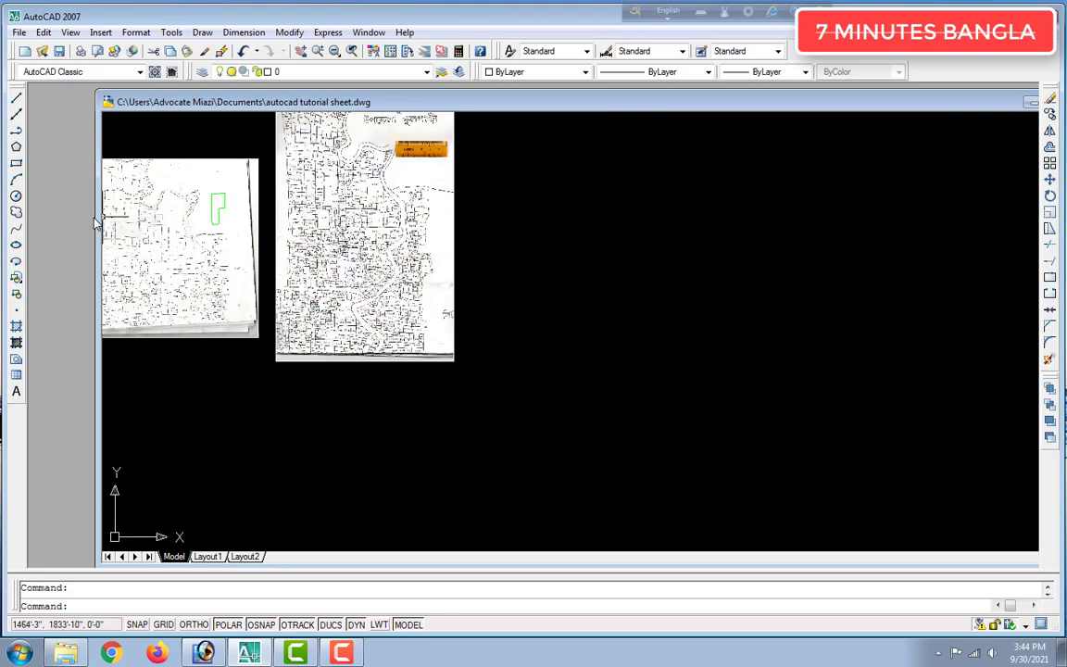
pyautogui.scroll(4, 112, 220)
pyautogui.scroll(-1, 132, 204)
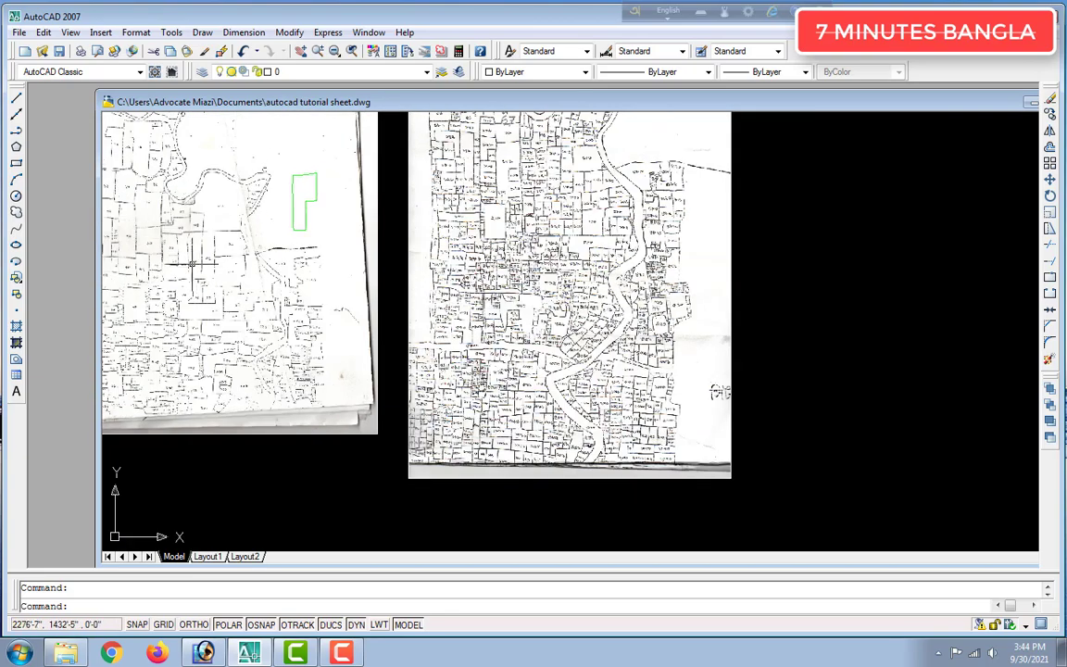
pyautogui.moveTo(139, 219)
pyautogui.mouseDown(button='middle')
pyautogui.moveTo(447, 276)
pyautogui.moveTo(480, 272)
pyautogui.mouseUp(button='middle')
pyautogui.scroll(6, 527, 286)
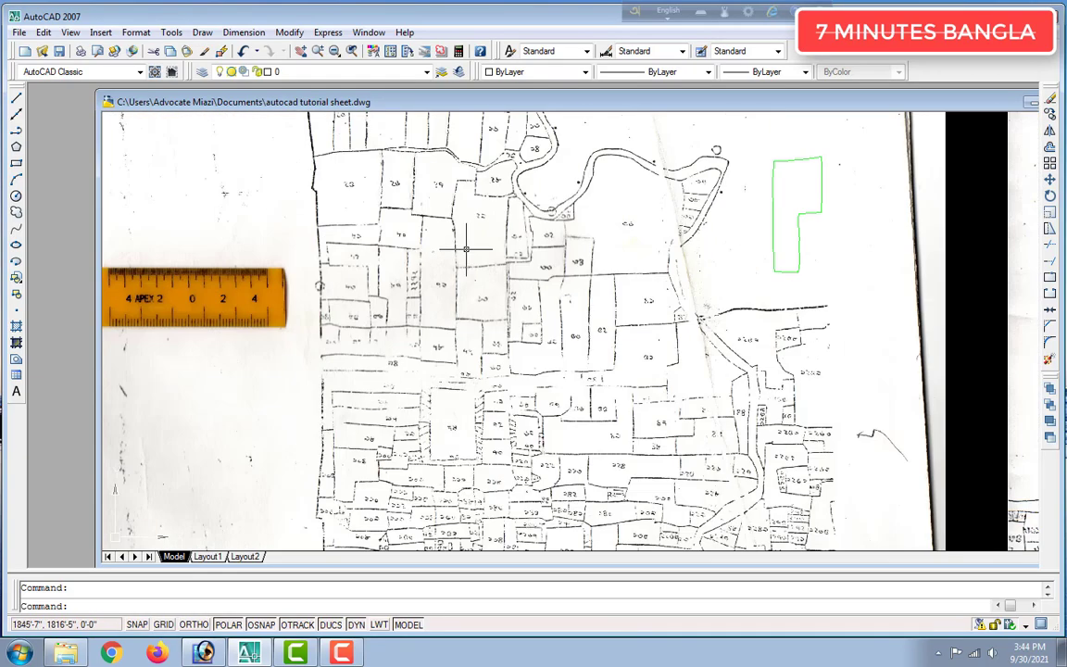
pyautogui.scroll(-1, 527, 286)
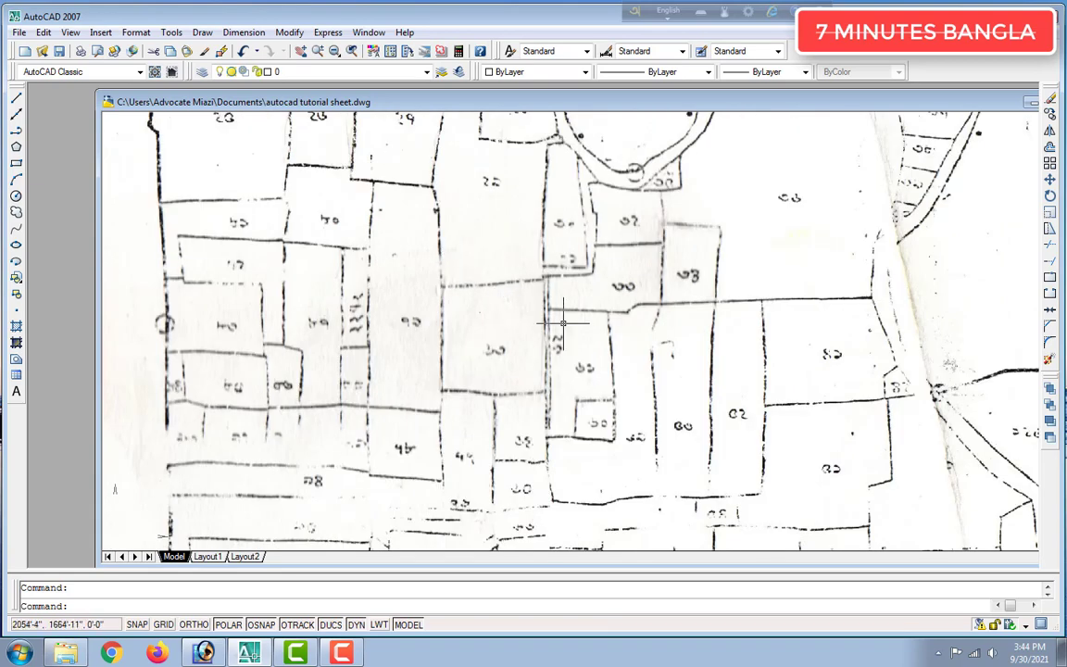
pyautogui.scroll(-1, 508, 290)
pyautogui.scroll(-3, 510, 288)
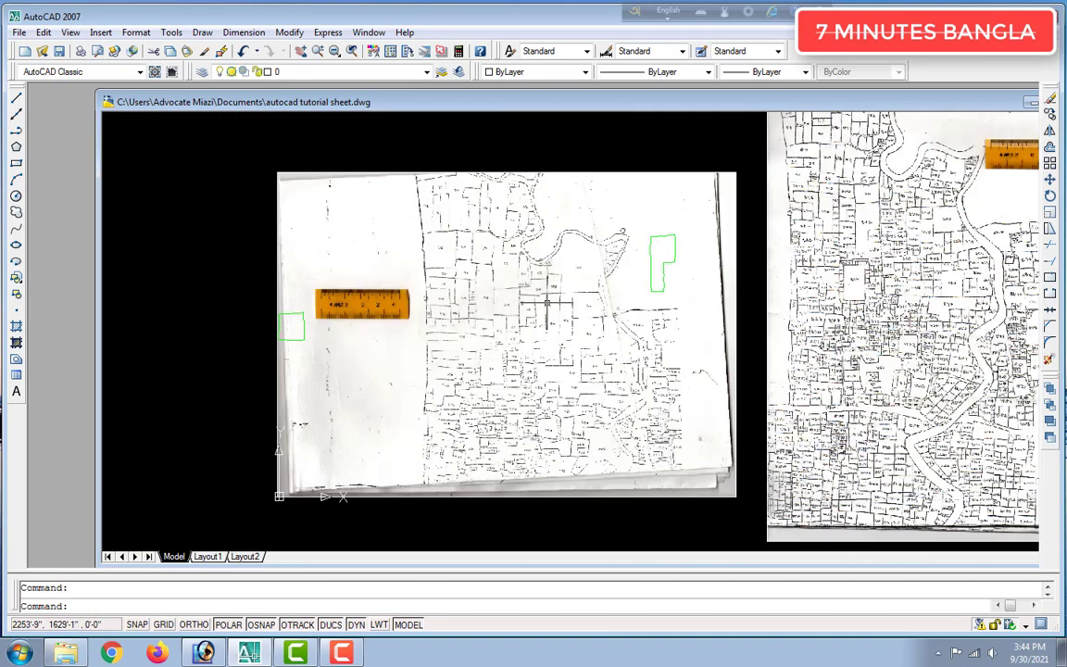
pyautogui.scroll(3, 500, 298)
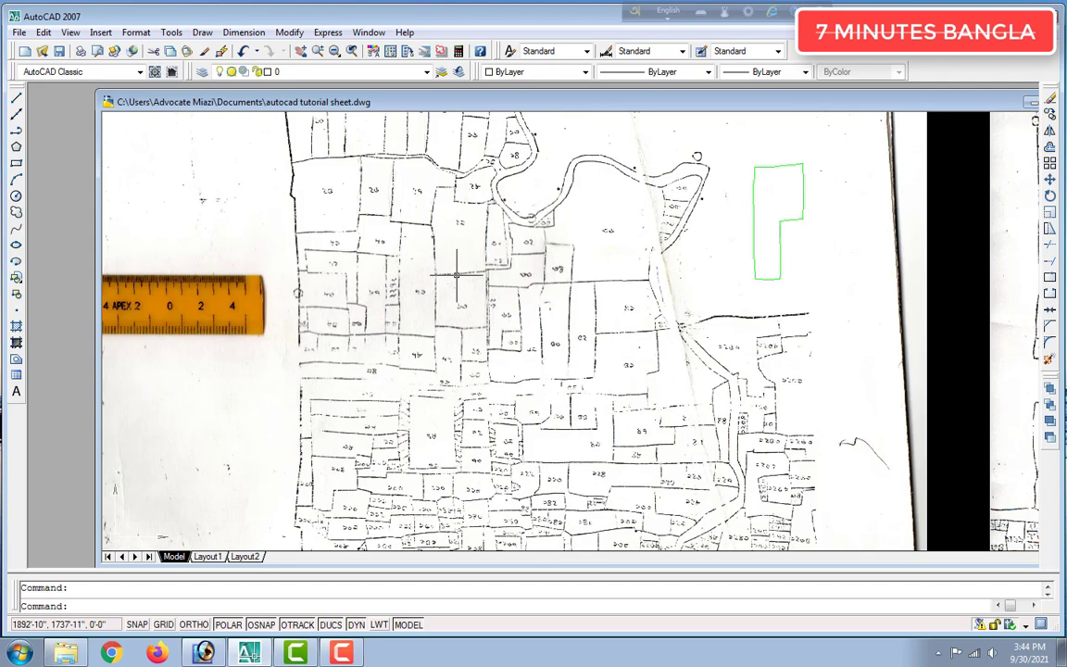
pyautogui.scroll(-4, 619, 252)
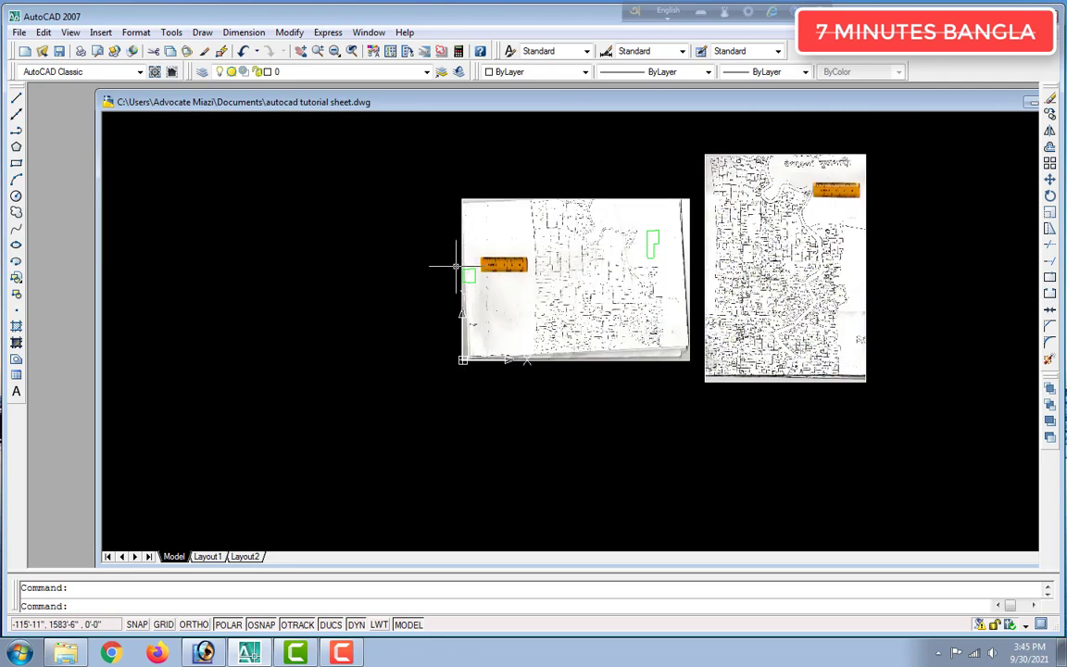
# Move the square plot polyline from the first sheet's left edge to the right end of the ruler
pyautogui.scroll(1, 469, 277)
pyautogui.scroll(1, 467, 278)
pyautogui.scroll(4, 472, 272)
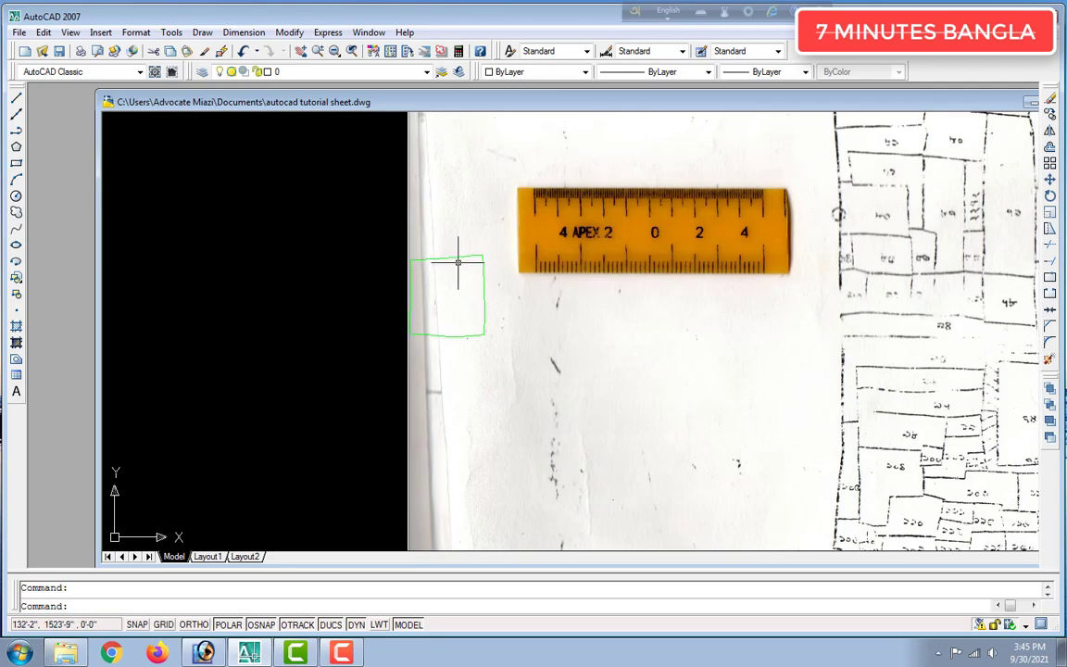
pyautogui.click(457, 258)
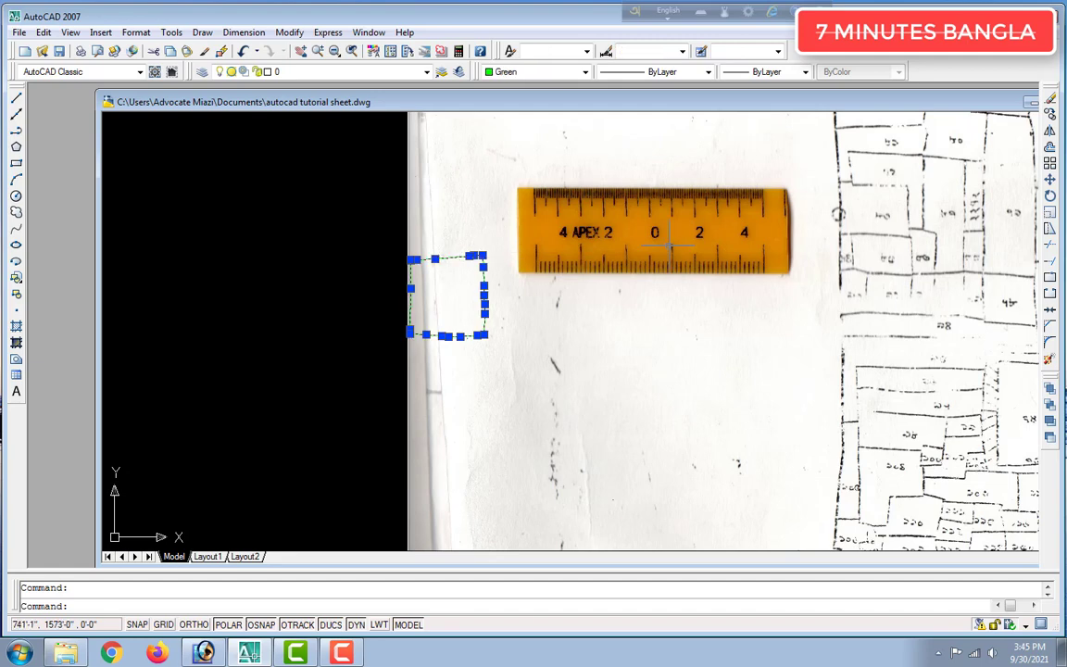
pyautogui.moveTo(432, 264); pyautogui.dragTo(776, 144)
pyautogui.moveTo(837, 214); pyautogui.dragTo(837, 214)
# Move the square plot polyline onto the wide upper part of the L-shaped plot polyline to compare their sizes
pyautogui.scroll(-8, 834, 195)
pyautogui.scroll(4, 861, 172)
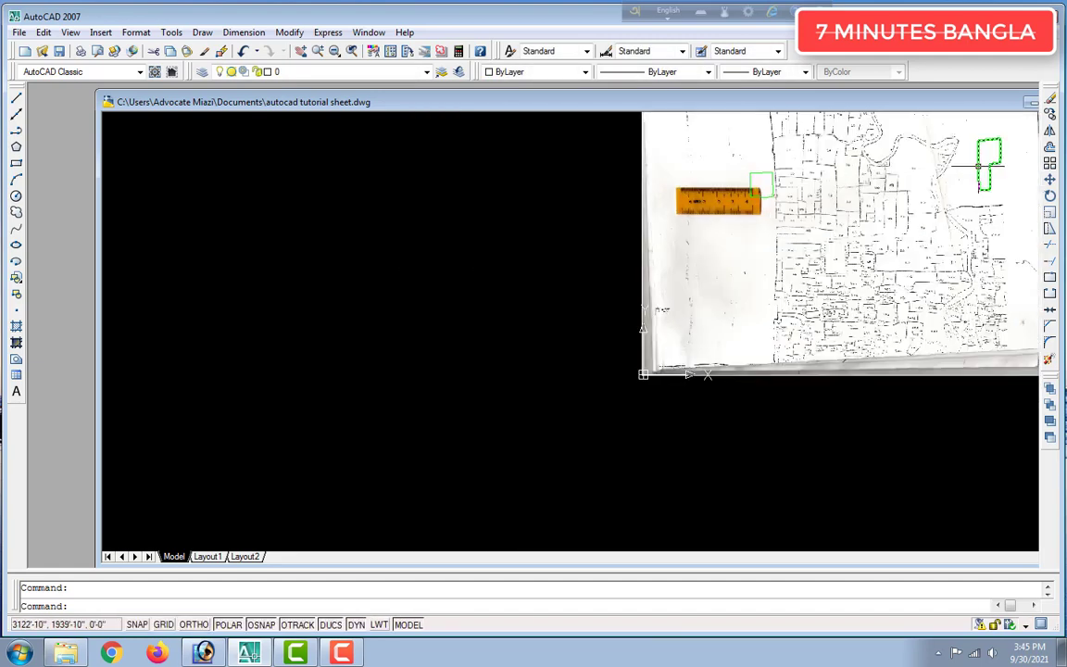
pyautogui.click(683, 186)
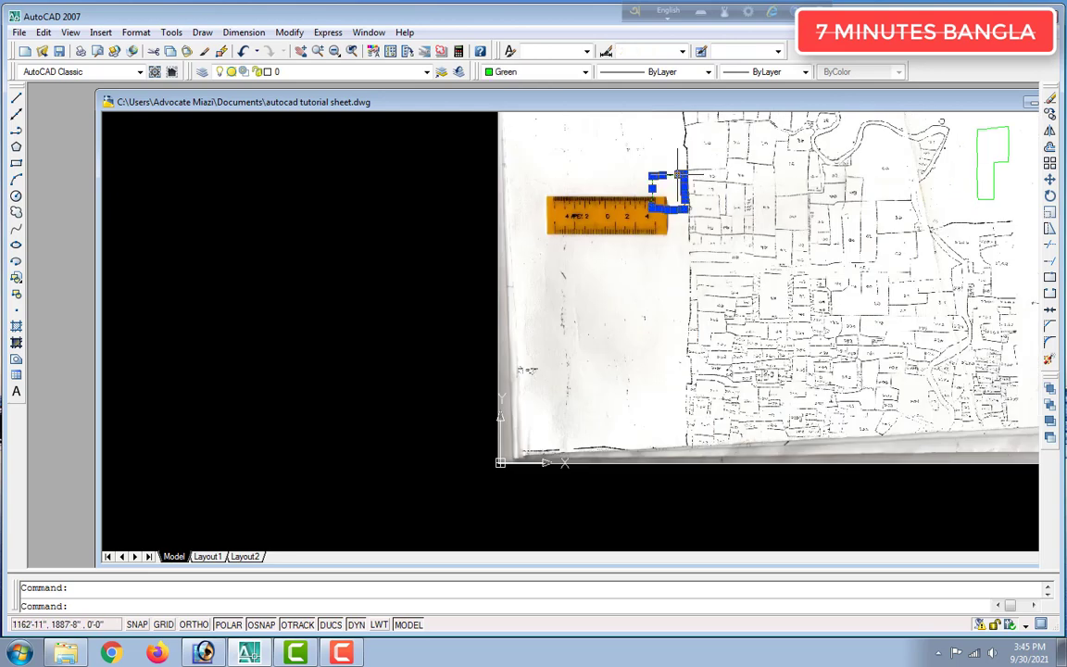
pyautogui.moveTo(674, 174)
pyautogui.mouseDown()
pyautogui.moveTo(948, 152)
pyautogui.moveTo(1005, 127)
pyautogui.moveTo(998, 136)
pyautogui.mouseUp()
pyautogui.scroll(5, 1028, 159)
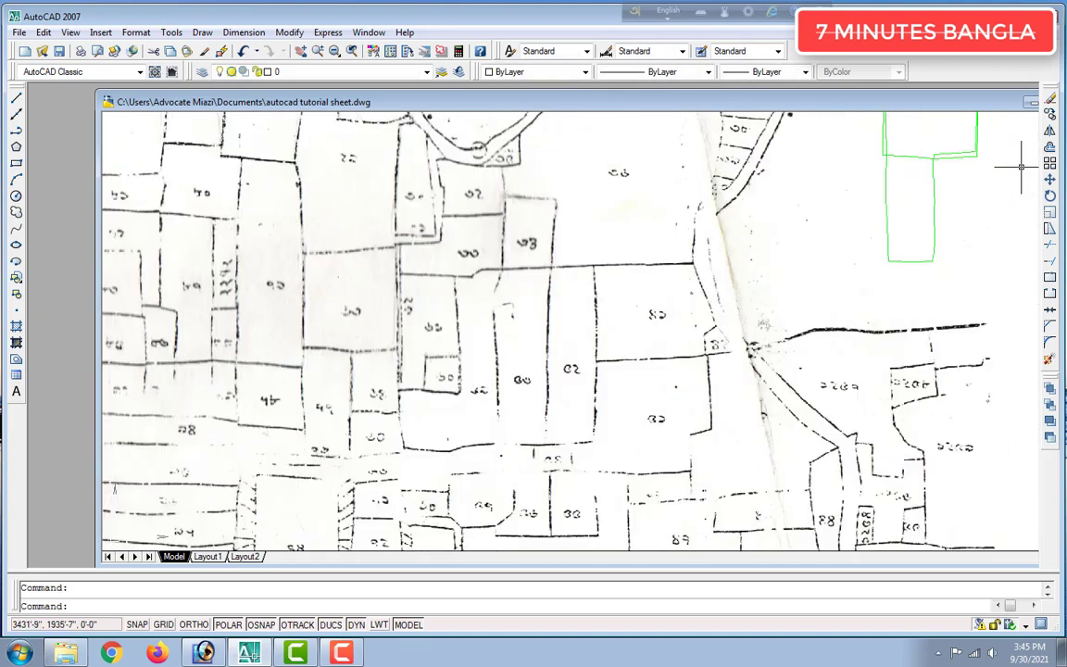
pyautogui.scroll(2, 1018, 165)
pyautogui.scroll(-2, 1019, 167)
pyautogui.scroll(-5, 948, 157)
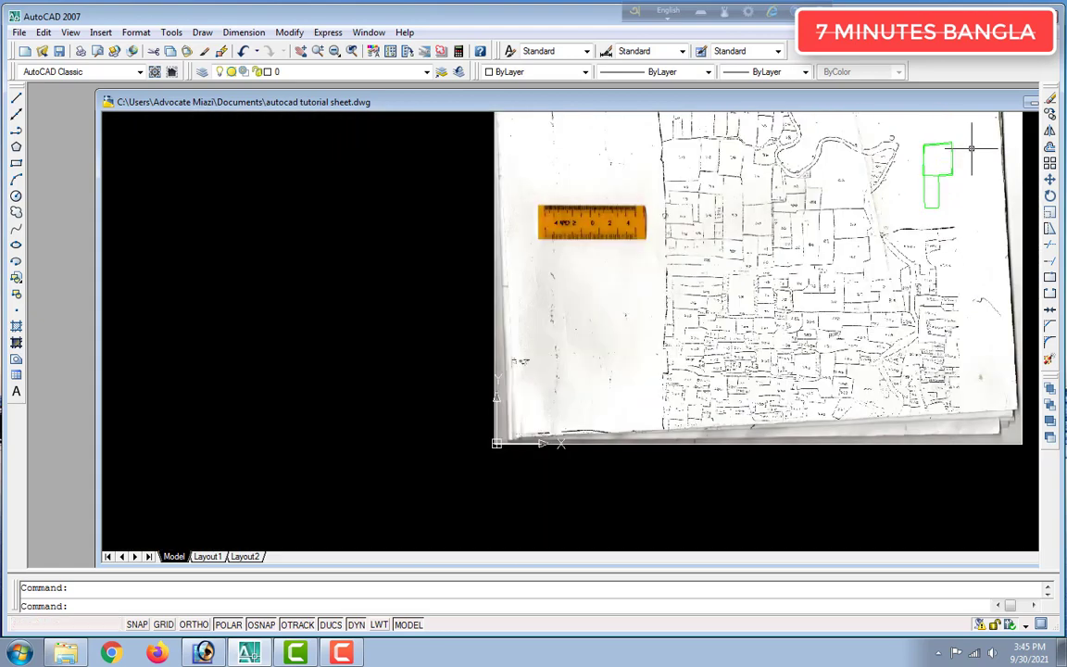
# Set the color of the square plot polyline overlapping the L-shaped plot to Red
pyautogui.scroll(7, 948, 158)
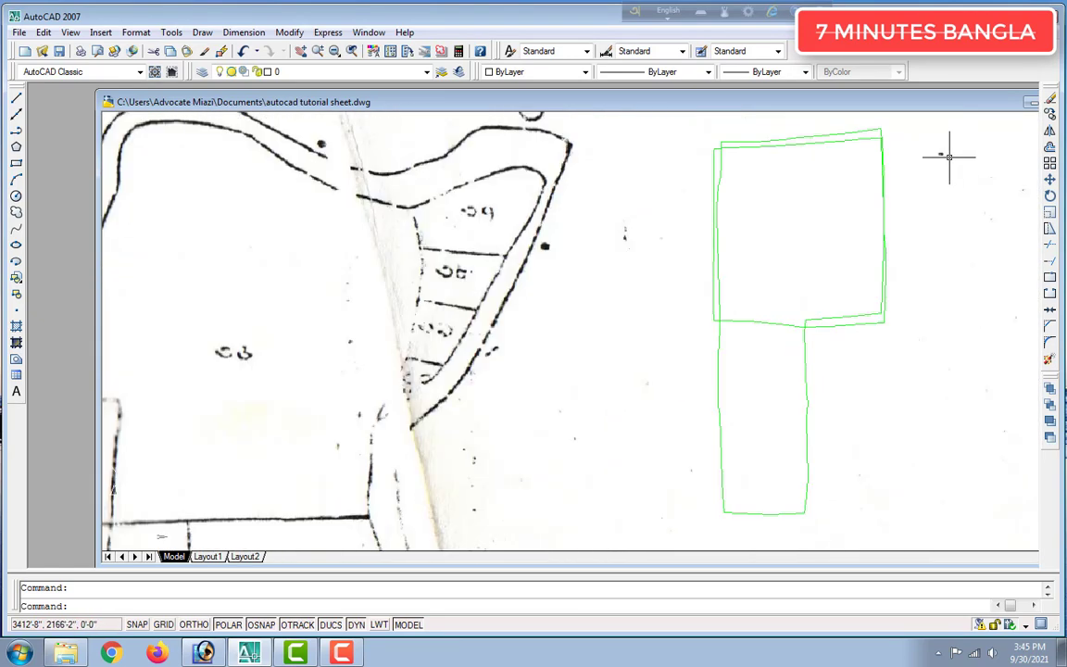
pyautogui.click(768, 317)
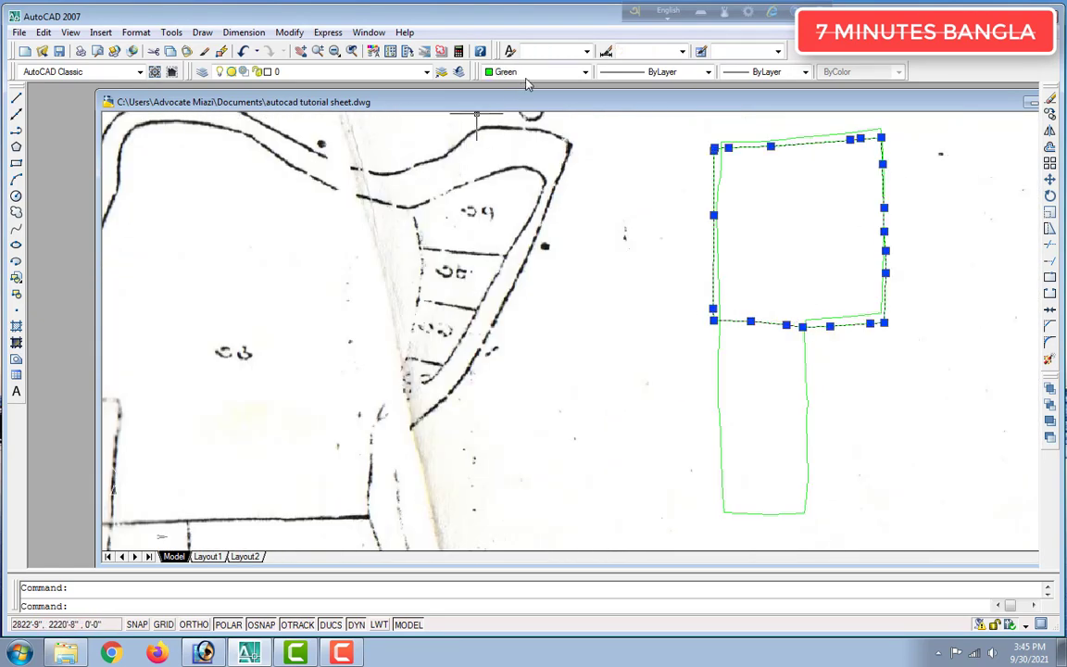
pyautogui.click(584, 71)
pyautogui.click(514, 112)
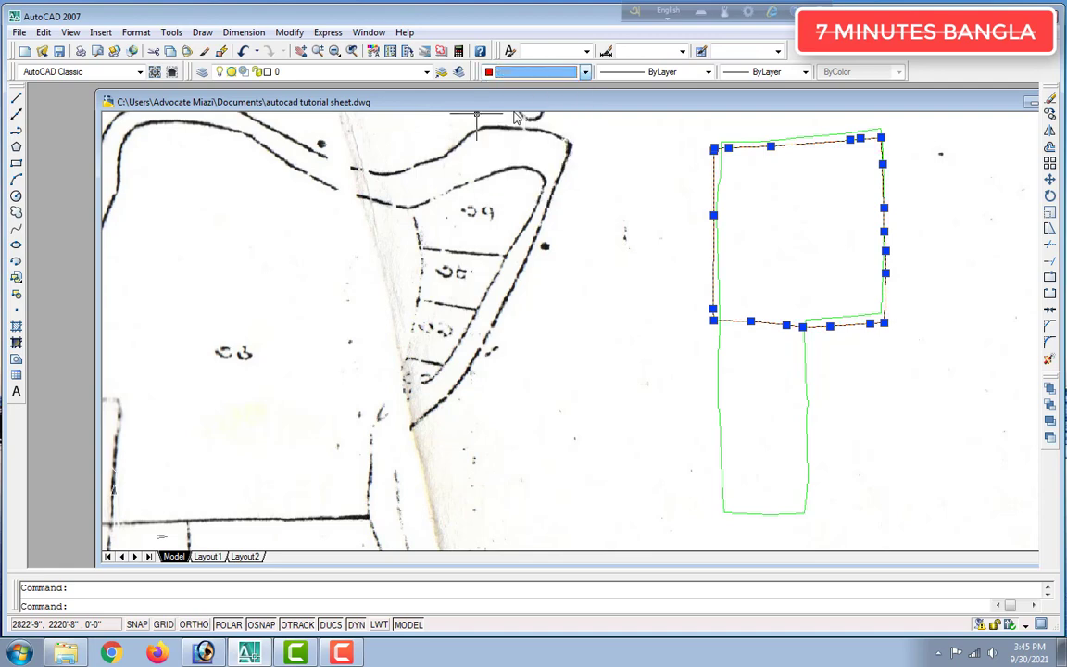
# Shift the red square plot polyline slightly so its upper-left corner lines up with that of the L-shaped plot polyline
pyautogui.scroll(2, 966, 236)
pyautogui.scroll(-2, 963, 239)
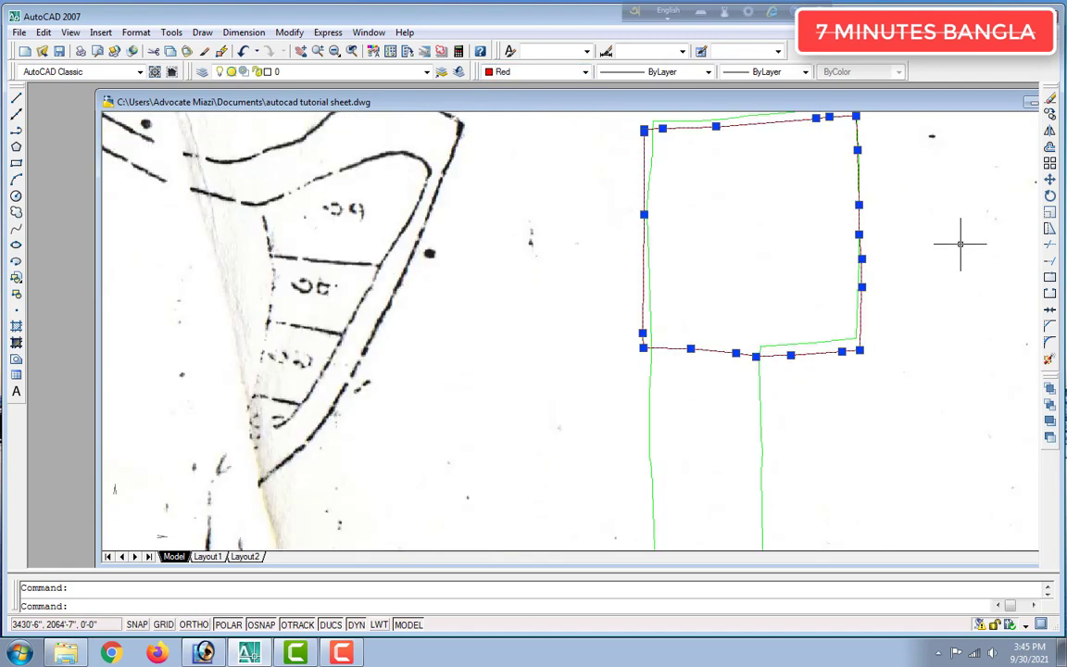
pyautogui.scroll(-1, 958, 244)
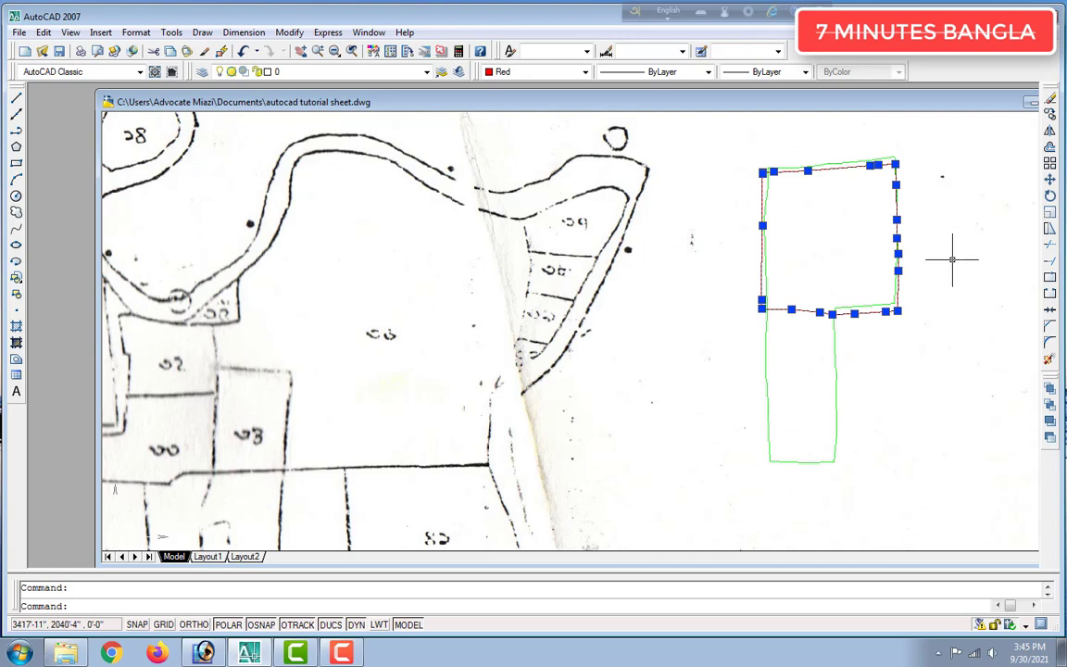
pyautogui.scroll(4, 936, 150)
pyautogui.scroll(-2, 935, 150)
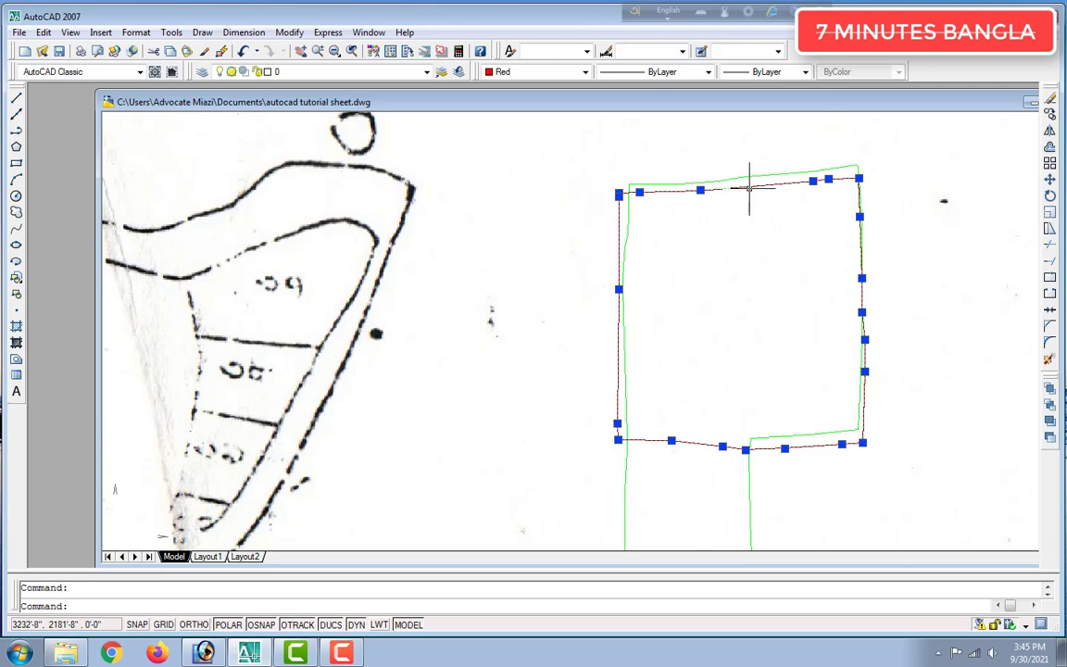
pyautogui.moveTo(749, 187); pyautogui.dragTo(758, 180)
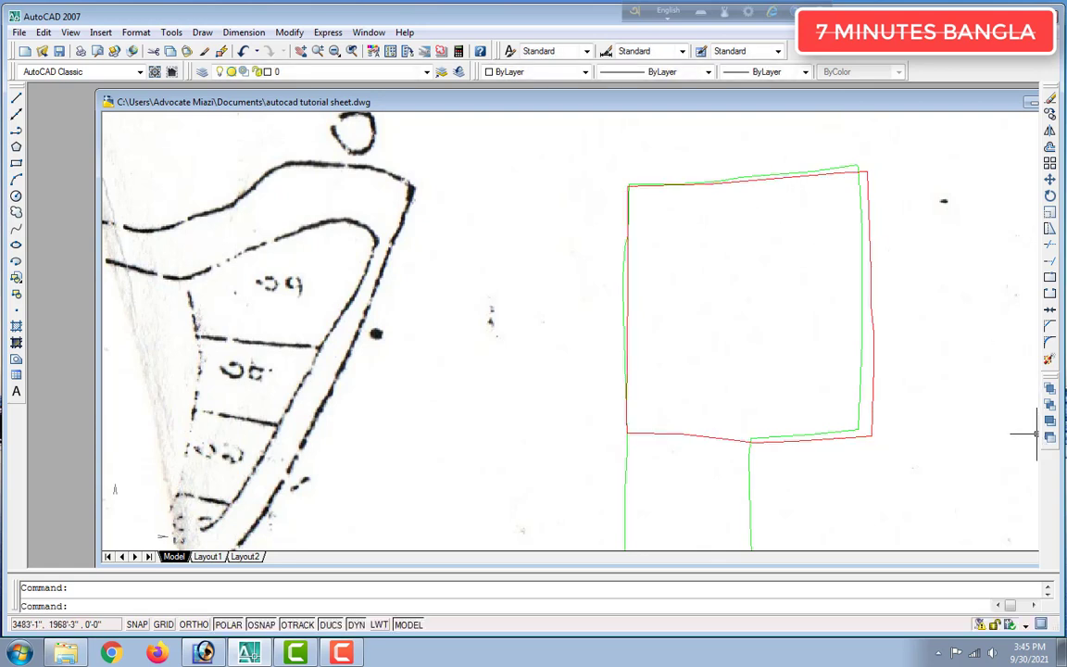
pyautogui.rightClick(872, 435)
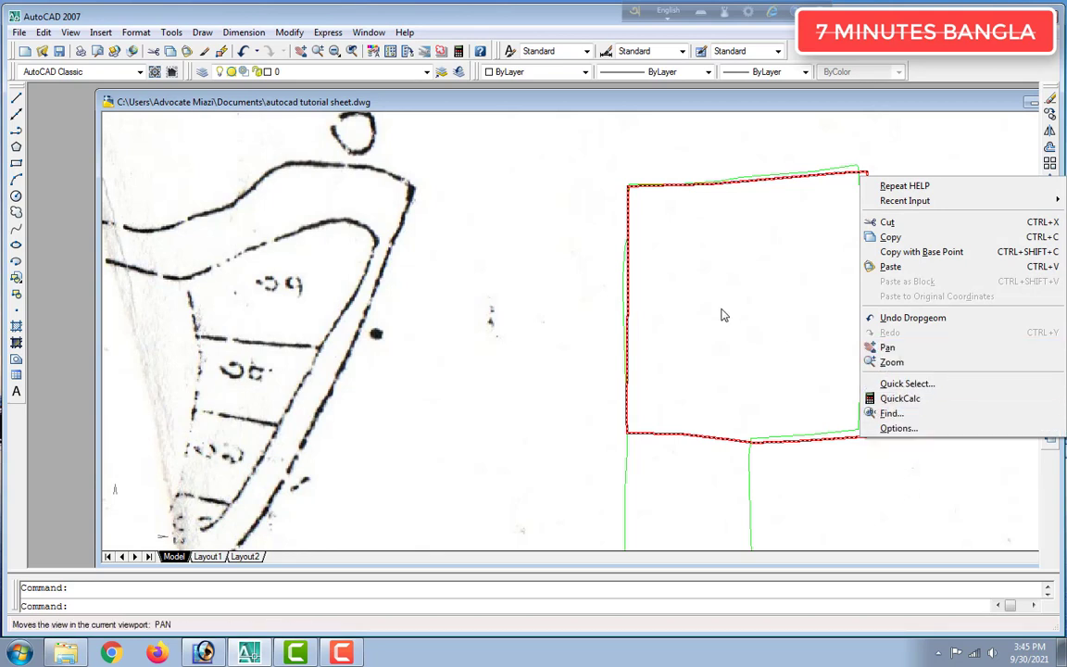
pyautogui.press('Escape')
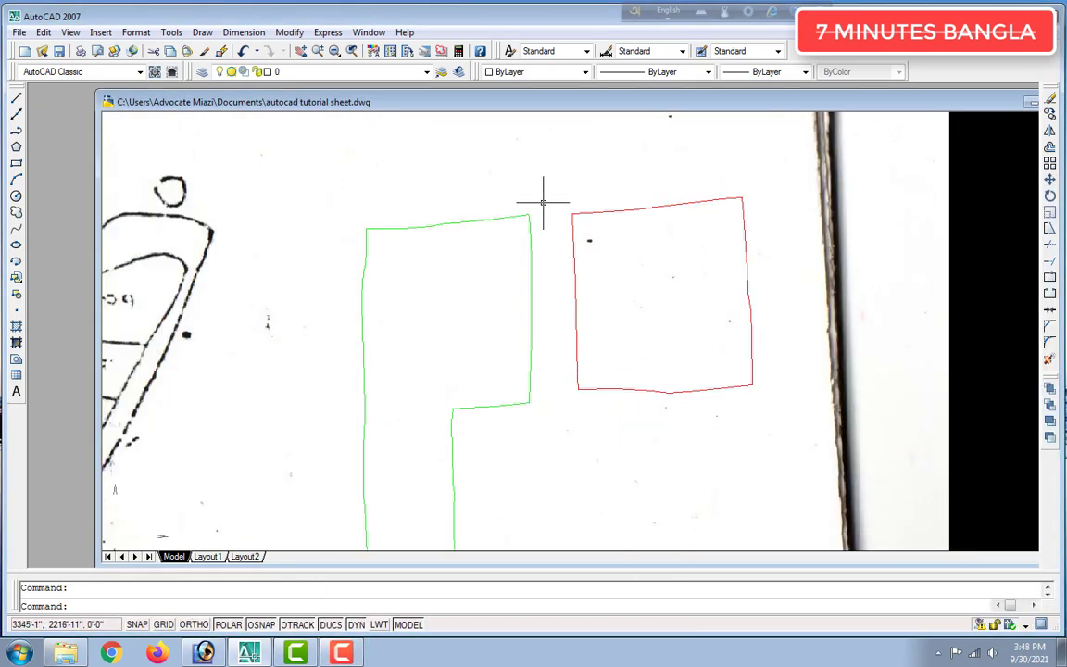
# Try to move the red square plot polyline onto the wide upper part of the green L-shaped plot polyline
pyautogui.click(612, 211)
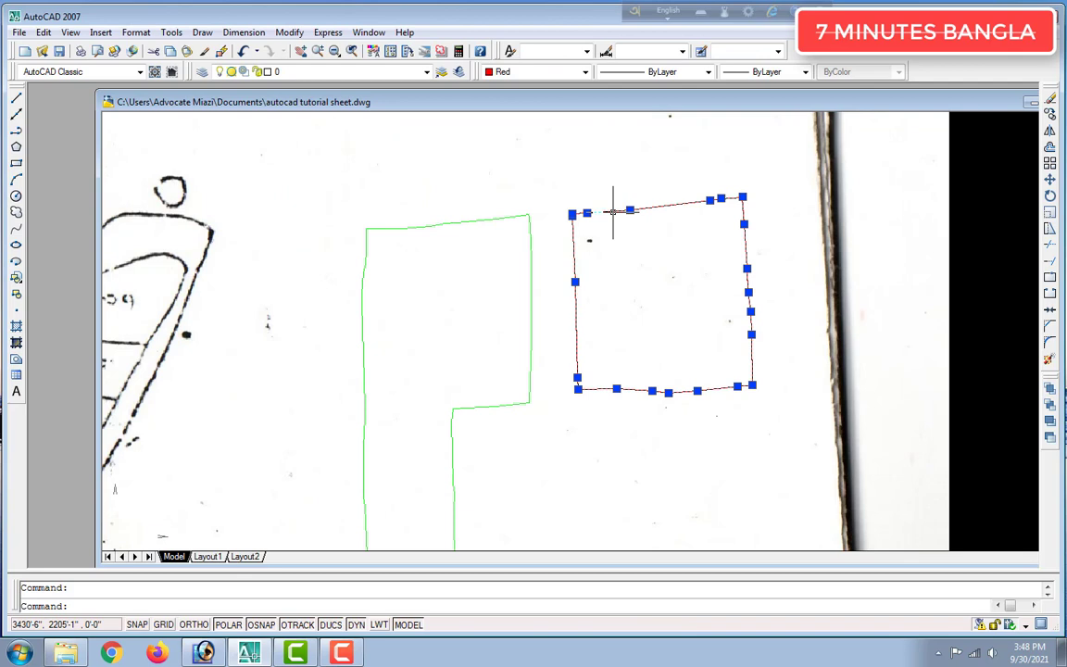
pyautogui.click(554, 202)
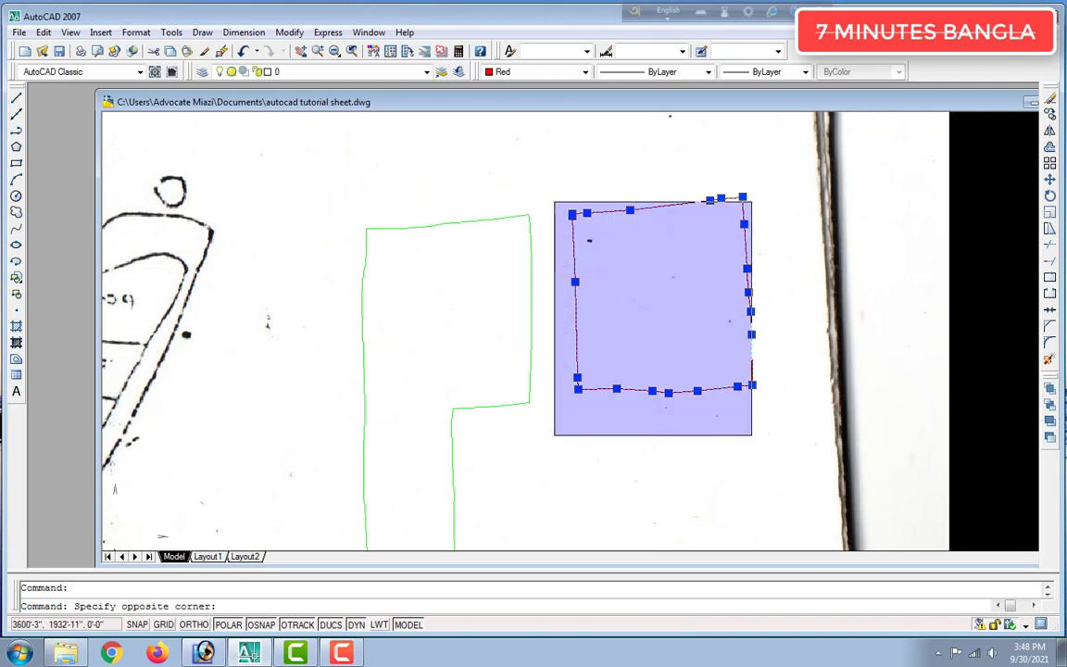
pyautogui.click(779, 469)
pyautogui.click(543, 174)
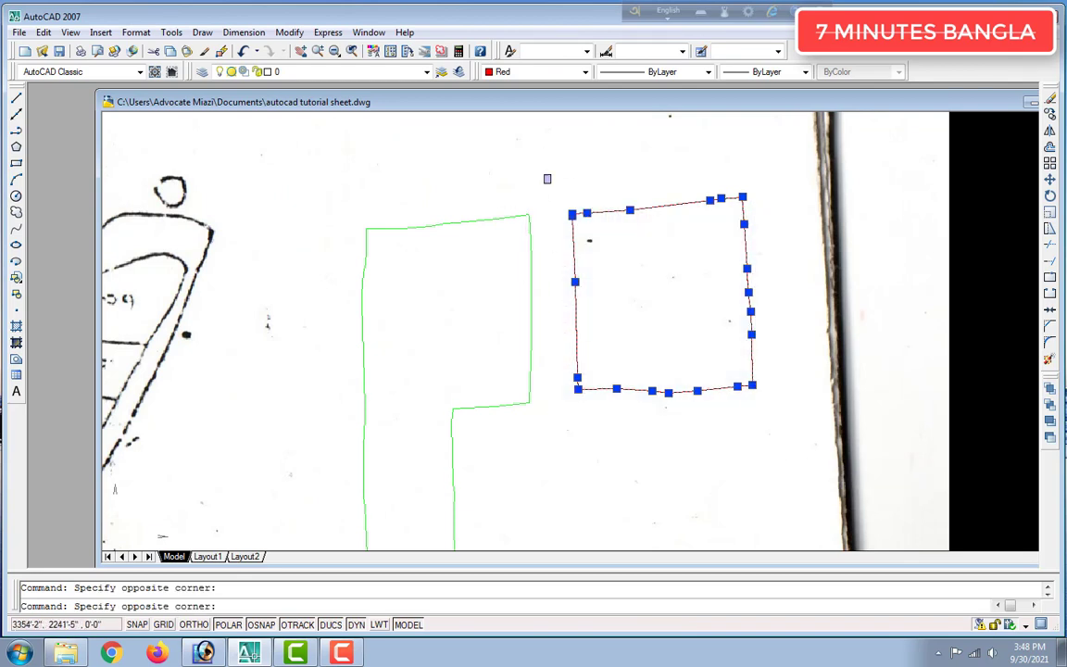
pyautogui.click(815, 462)
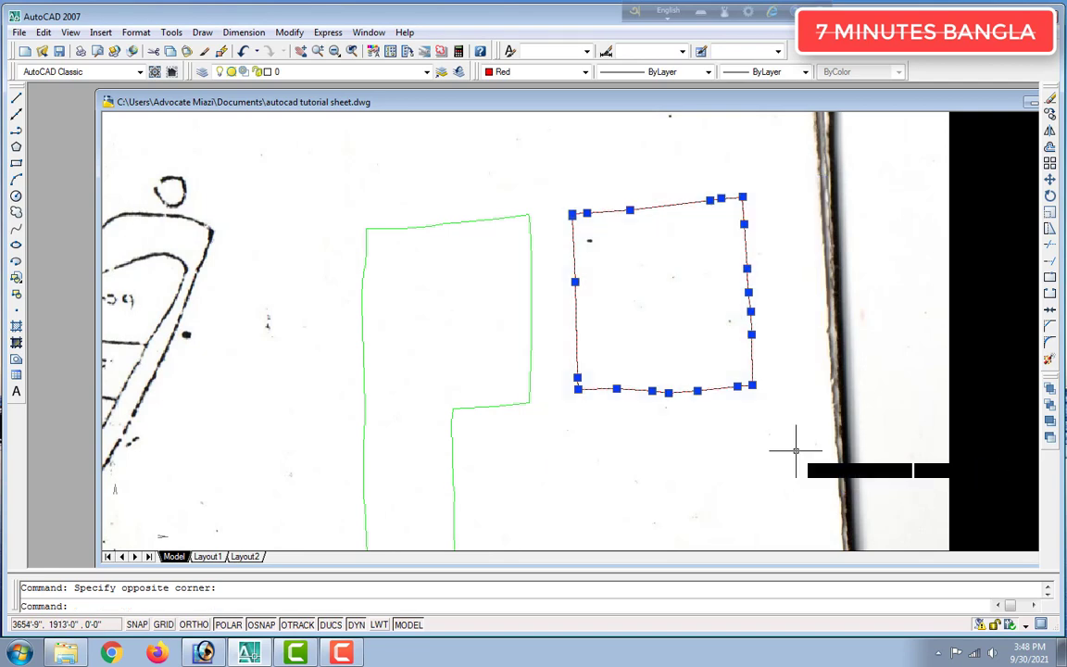
pyautogui.rightClick(657, 206)
pyautogui.moveTo(773, 450)
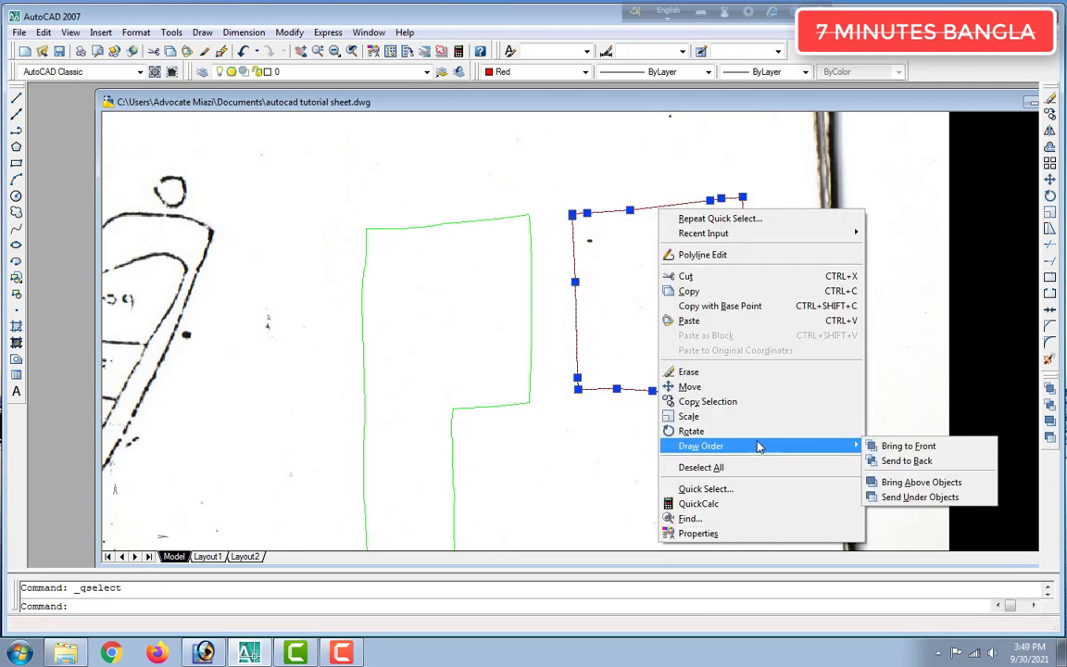
pyautogui.click(610, 210)
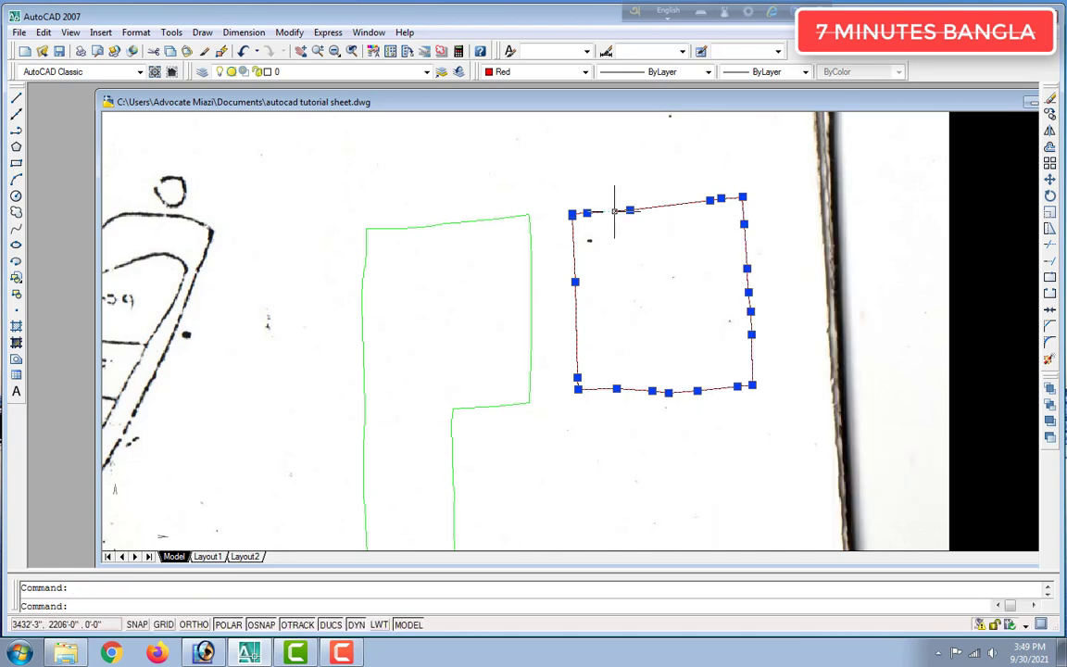
pyautogui.moveTo(612, 210); pyautogui.dragTo(405, 236)
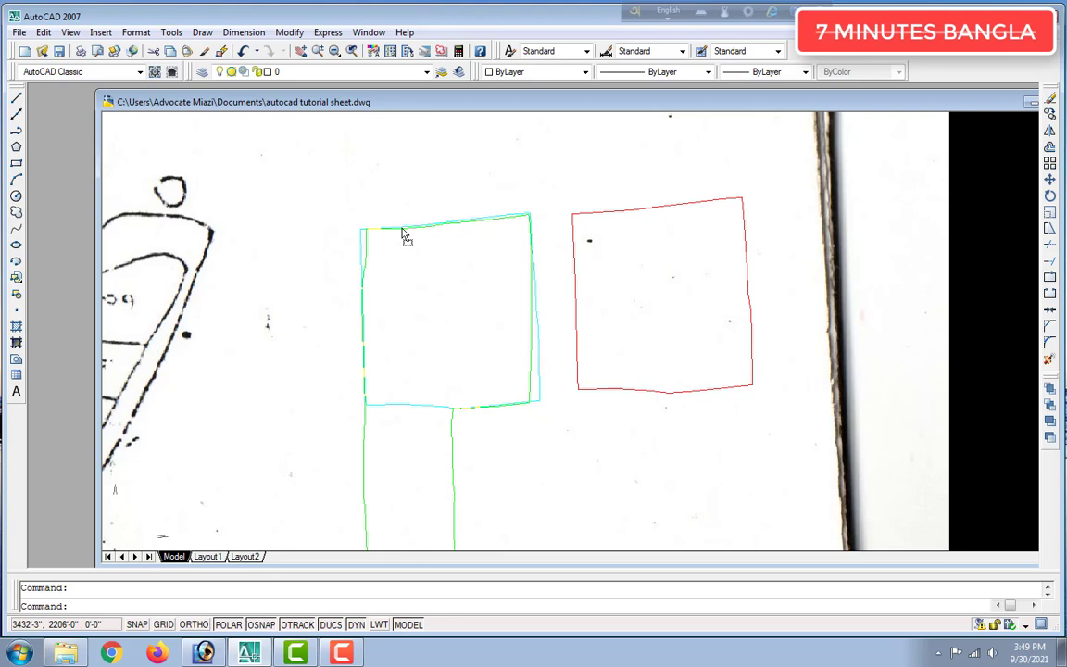
pyautogui.moveTo(405, 236); pyautogui.dragTo(628, 244)
pyautogui.scroll(-3, 185, 269)
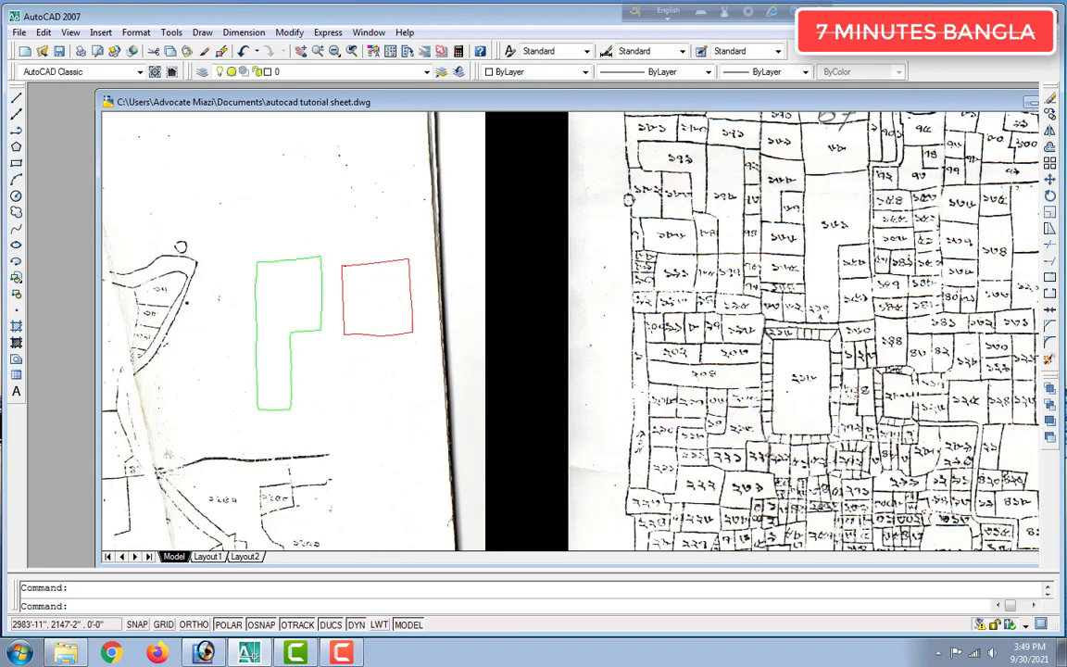
pyautogui.scroll(-3, 219, 245)
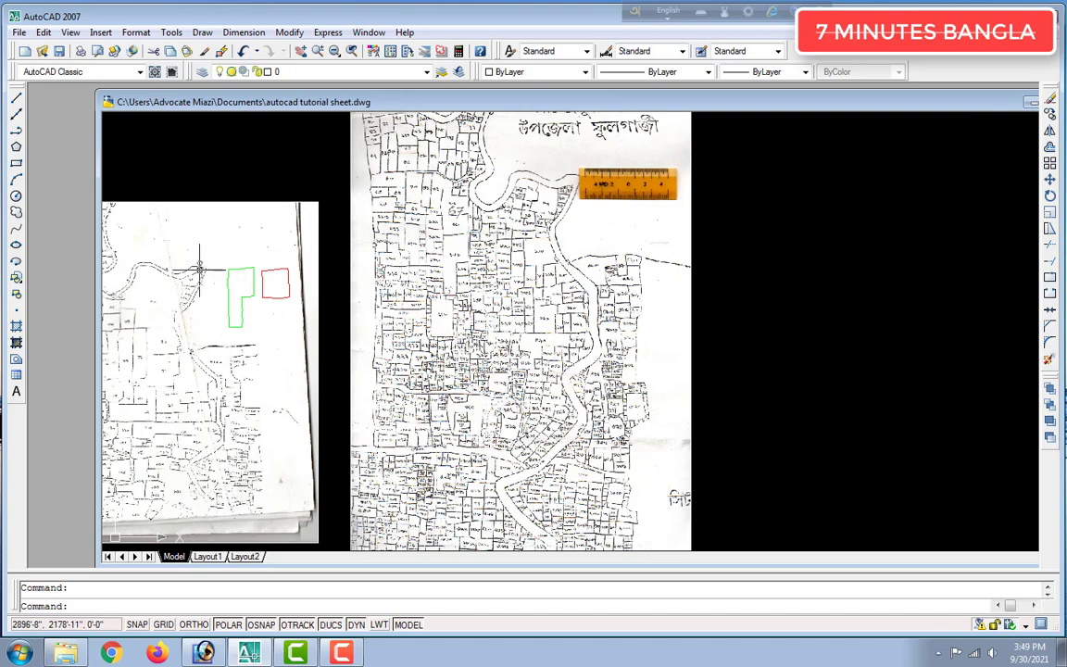
pyautogui.scroll(-3, 221, 229)
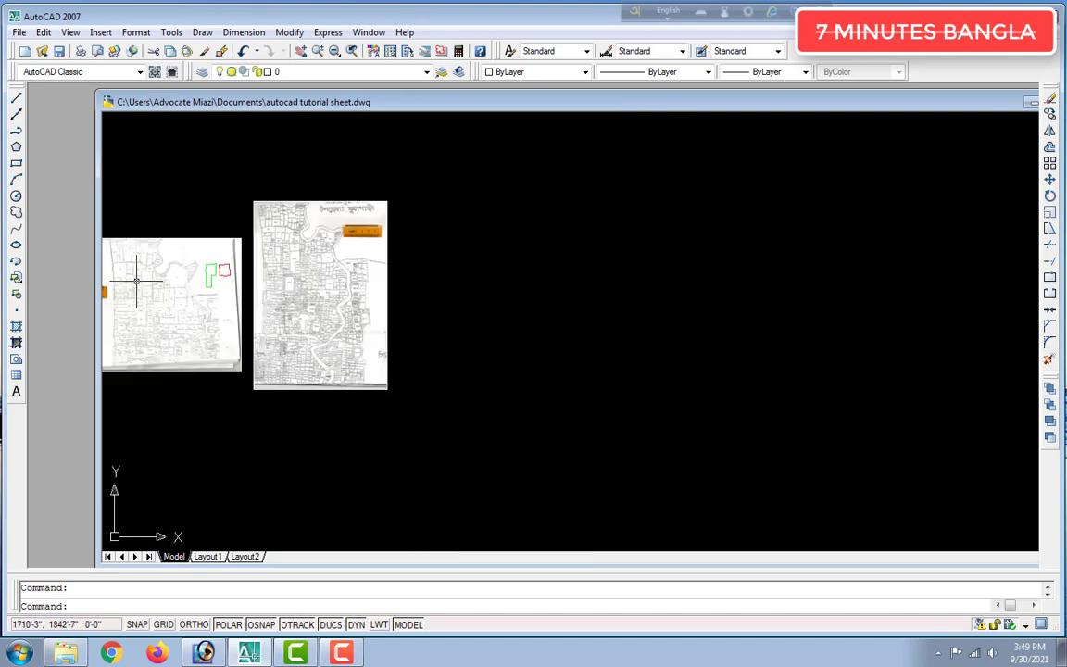
pyautogui.scroll(4, 121, 252)
pyautogui.scroll(3, 158, 272)
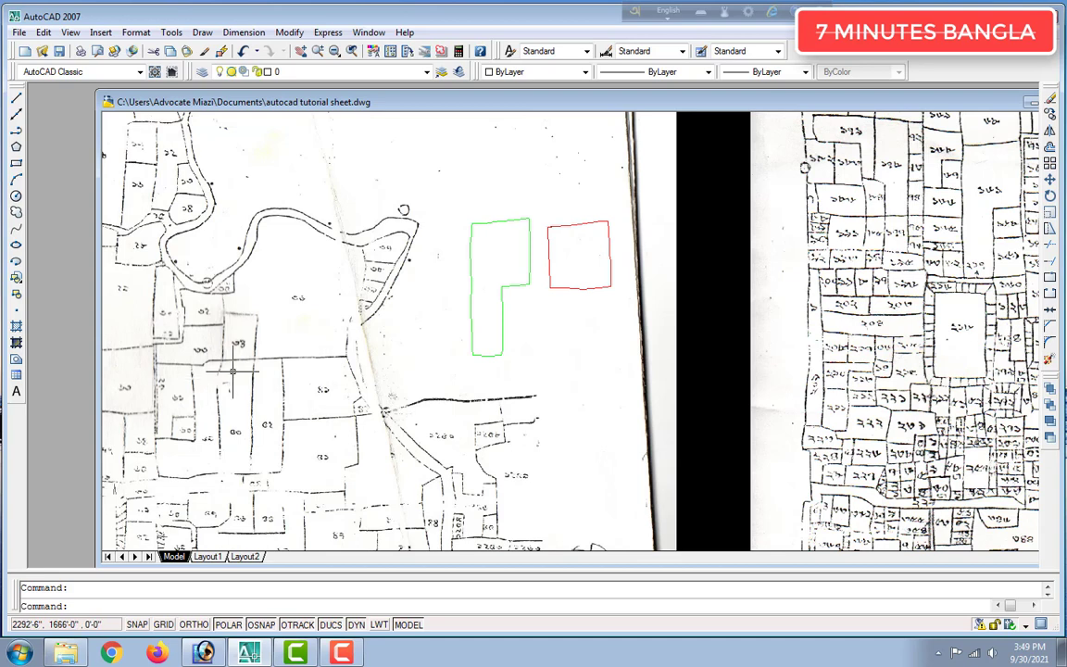
pyautogui.scroll(-4, 164, 339)
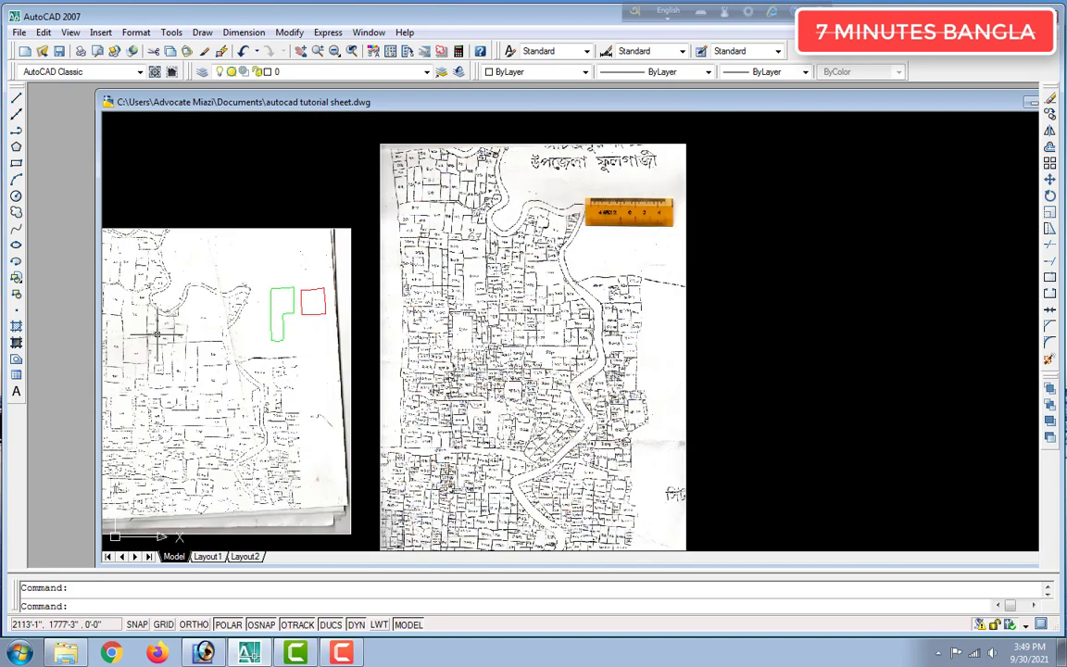
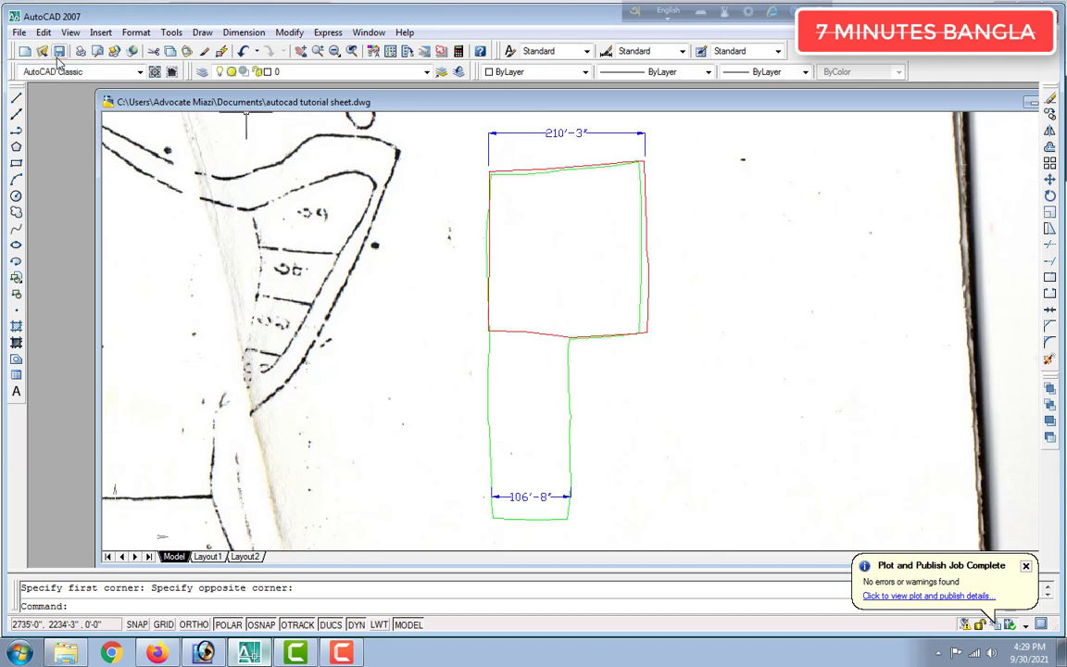
# Start a plot and set its area to a window enclosing the overlapping plot polylines and their two width dimensions
pyautogui.click(19, 34)
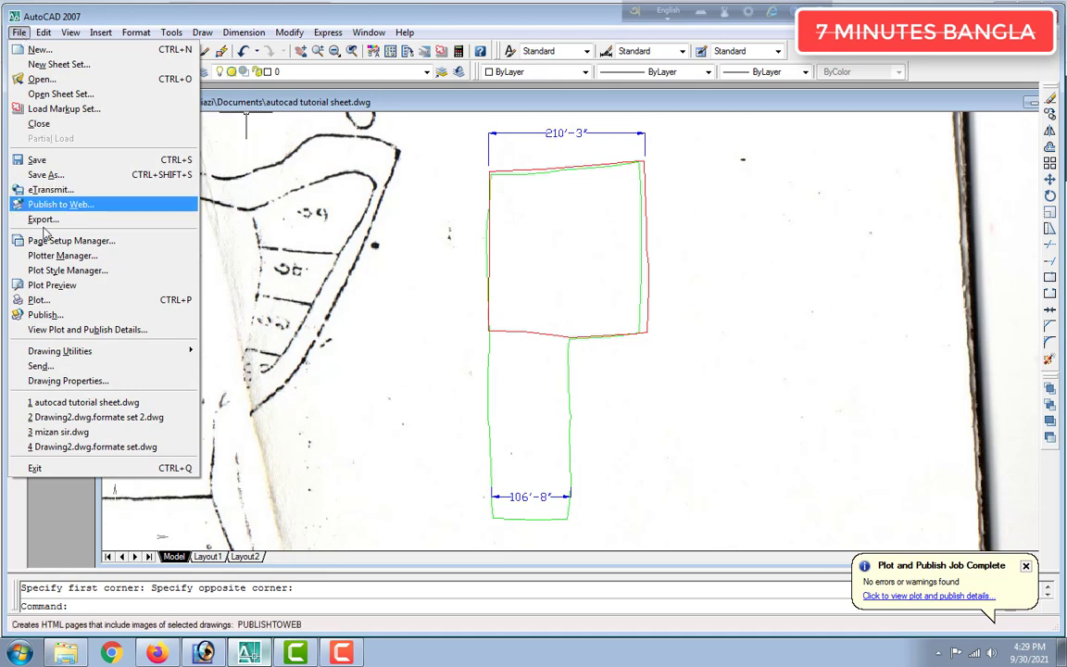
pyautogui.click(57, 301)
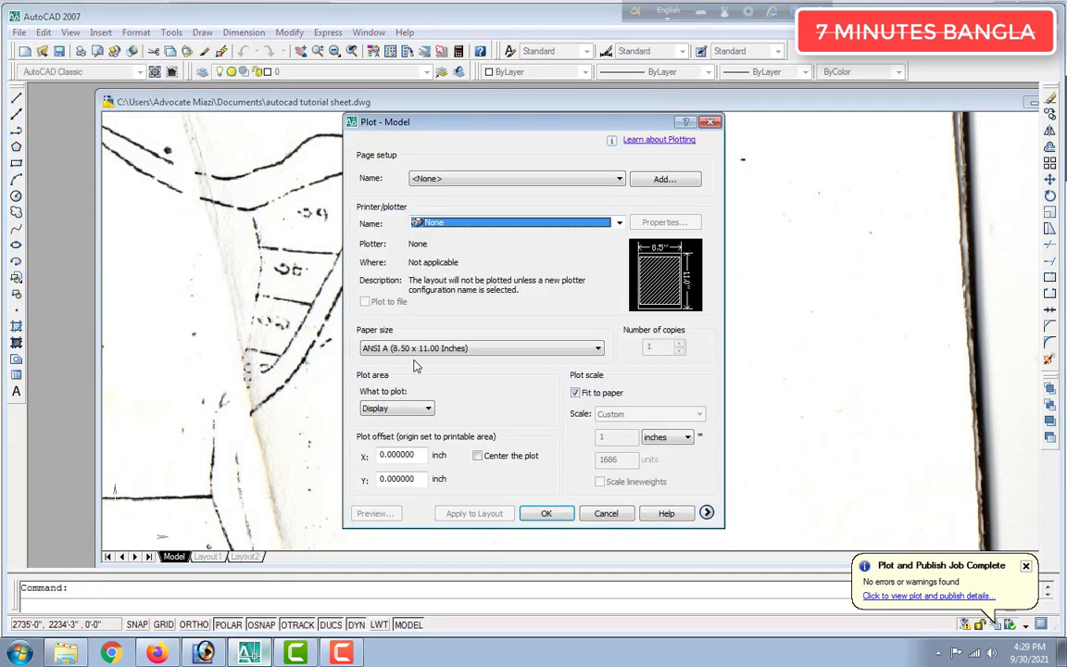
pyautogui.click(404, 411)
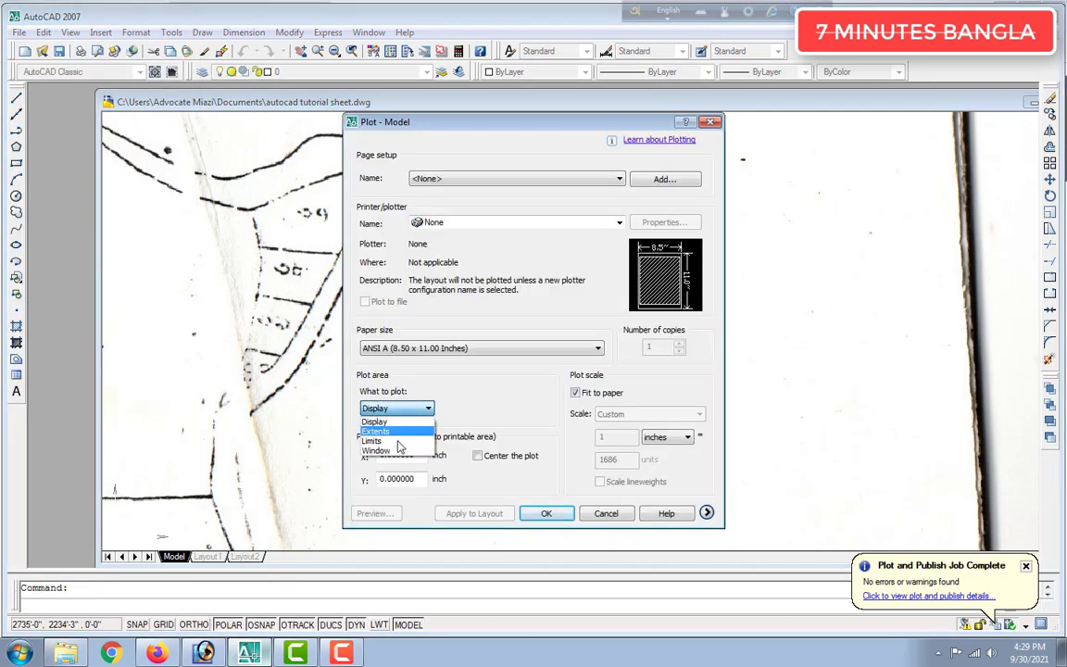
pyautogui.click(394, 449)
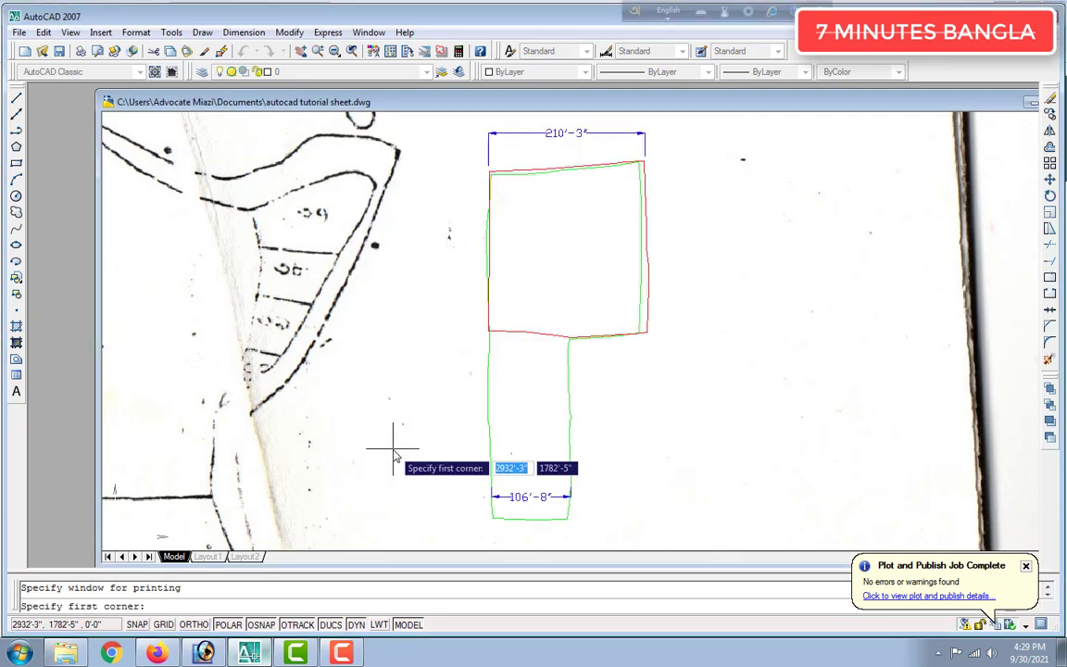
pyautogui.click(420, 124)
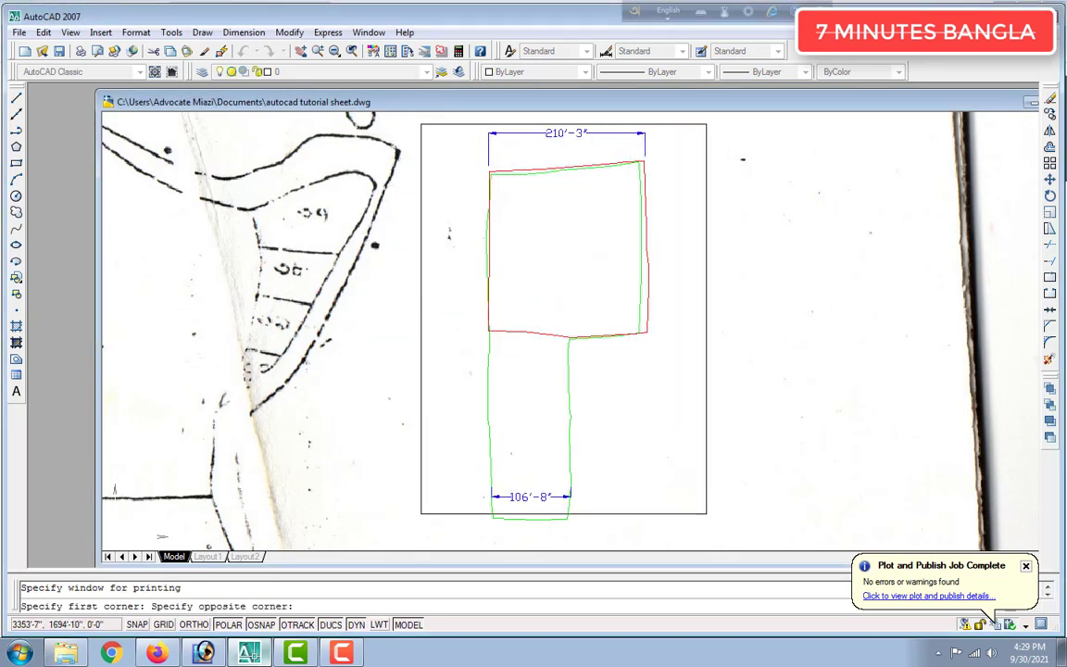
pyautogui.click(649, 538)
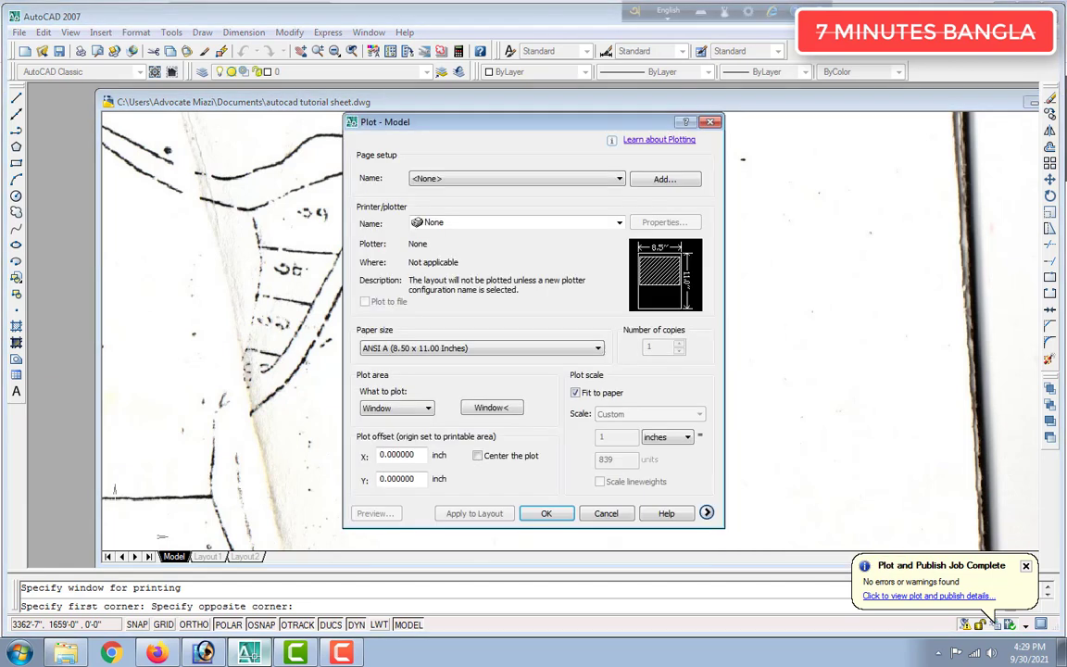
pyautogui.click(492, 407)
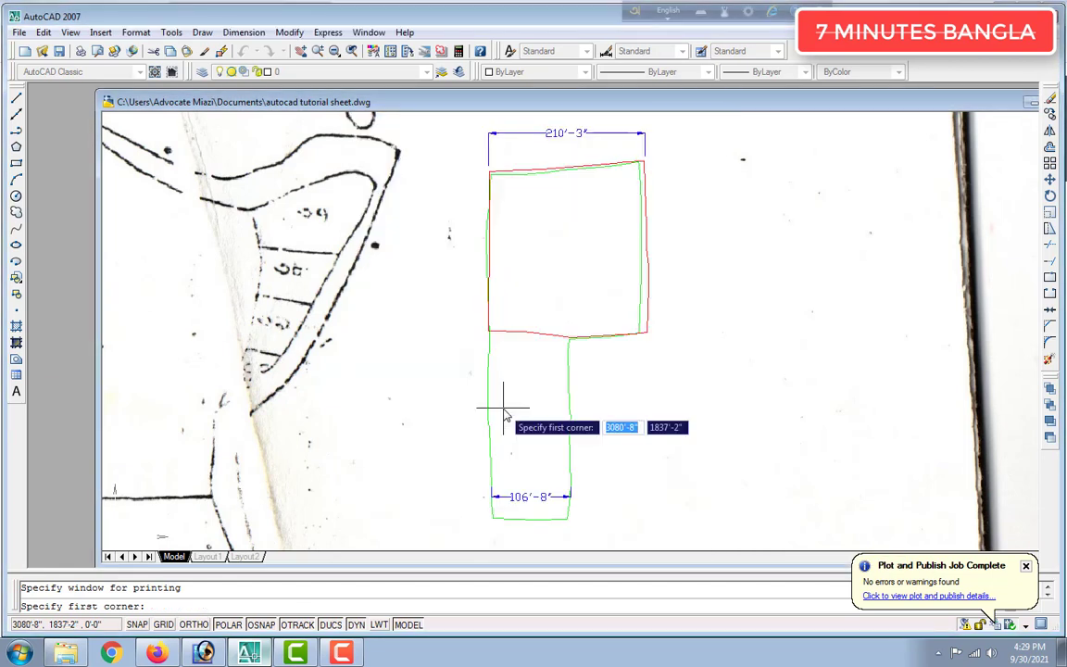
pyautogui.click(432, 115)
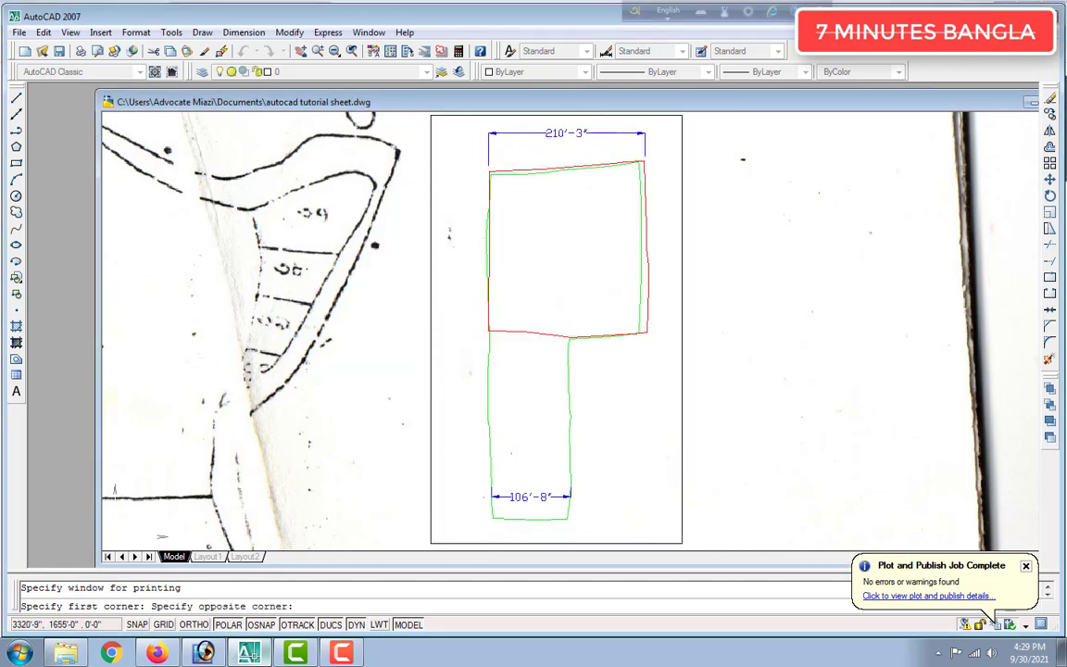
pyautogui.click(683, 529)
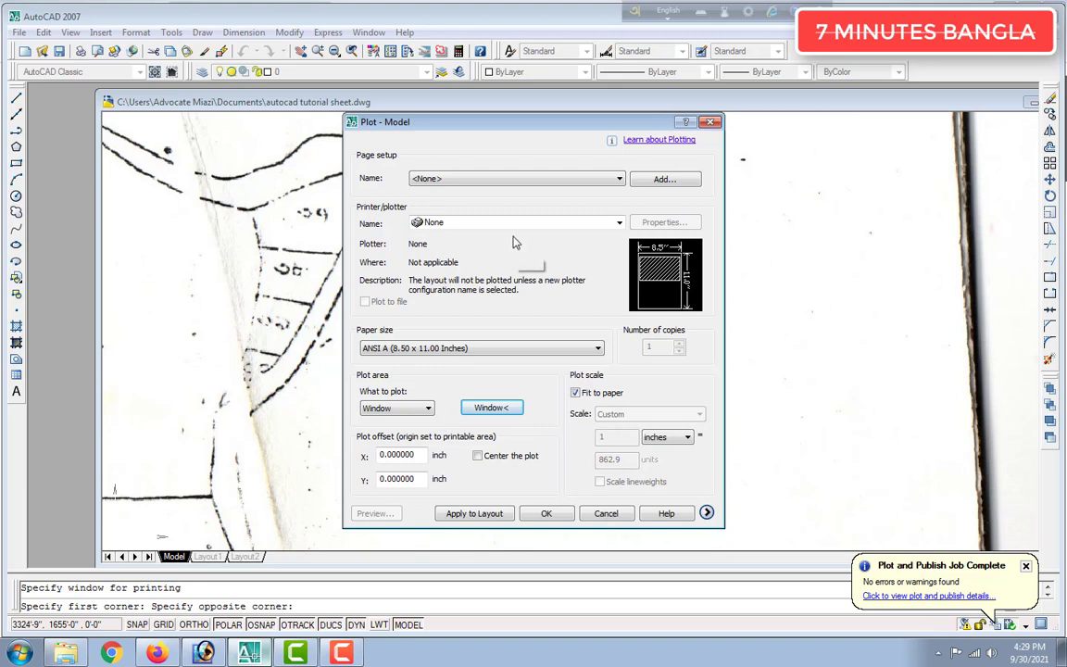
# Choose the EPSON L380 Series printer and the A4 210 x 297 mm paper size for the plot
pyautogui.click(472, 222)
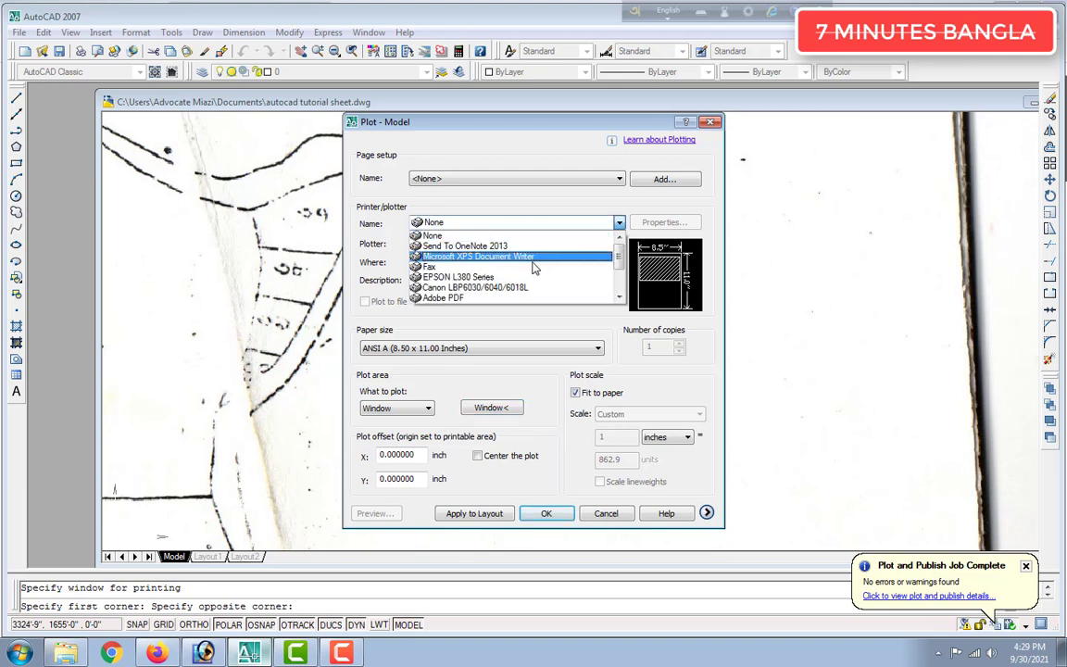
pyautogui.click(528, 276)
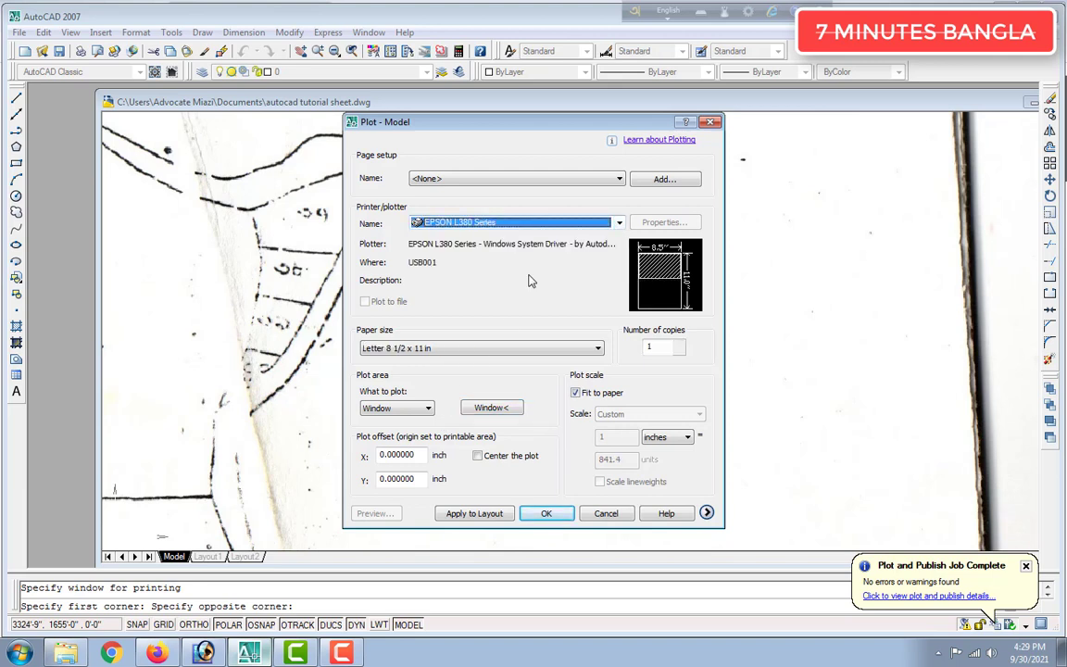
pyautogui.click(516, 348)
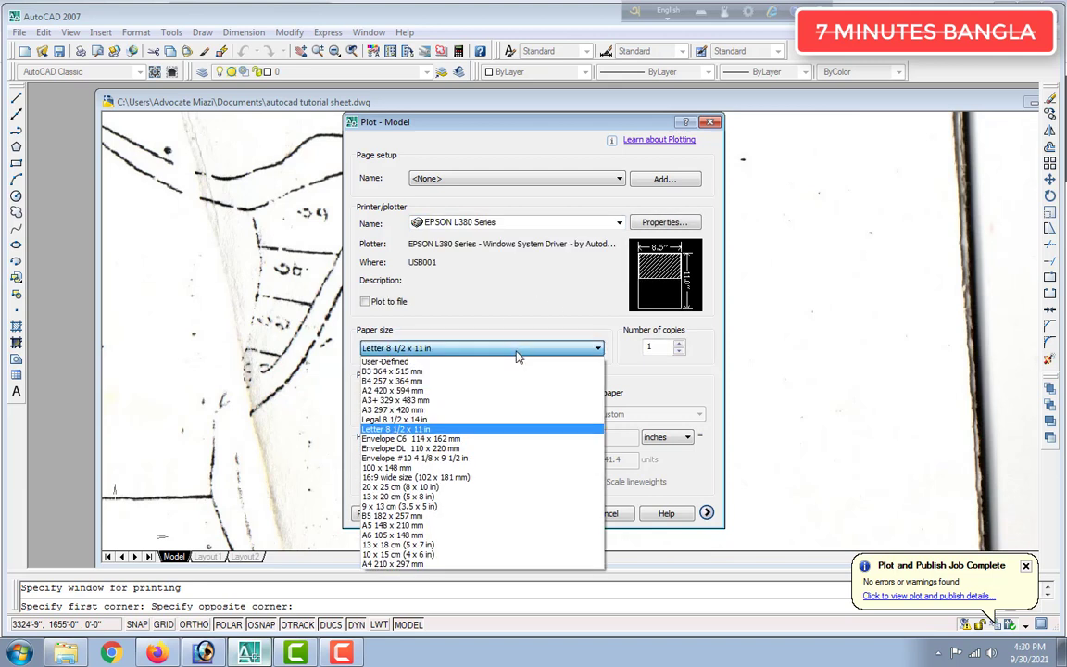
pyautogui.click(463, 564)
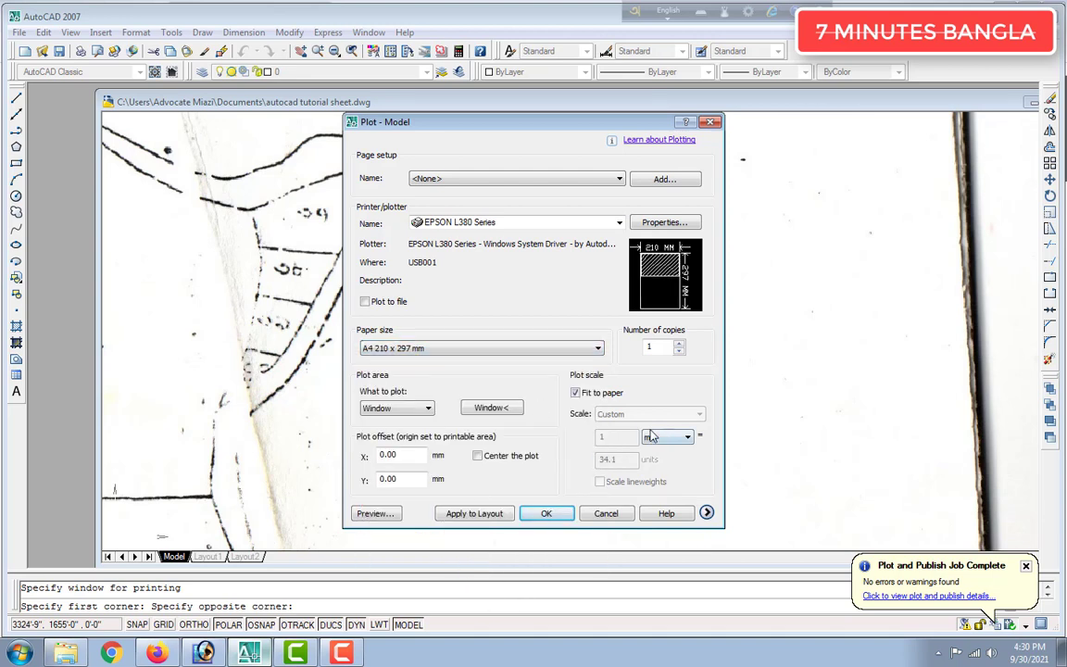
# Turn off Fit to paper, set the plot scale to 1 mm = 3960 units and print the drawing
pyautogui.click(575, 393)
pyautogui.doubleClick(628, 461)
pyautogui.write('36')
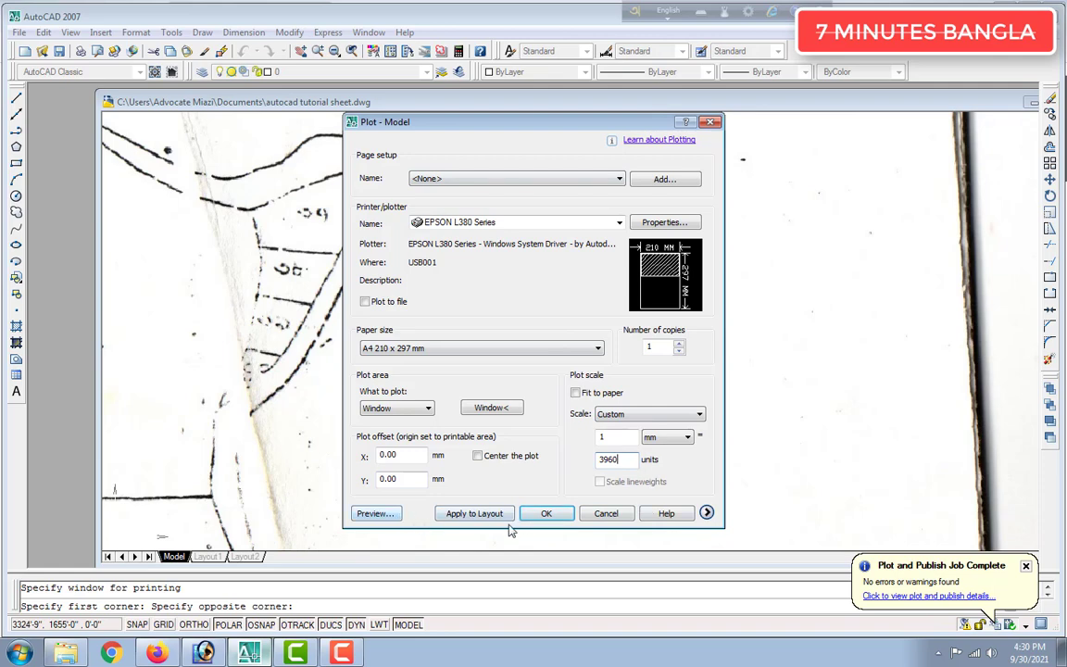
pyautogui.click(544, 514)
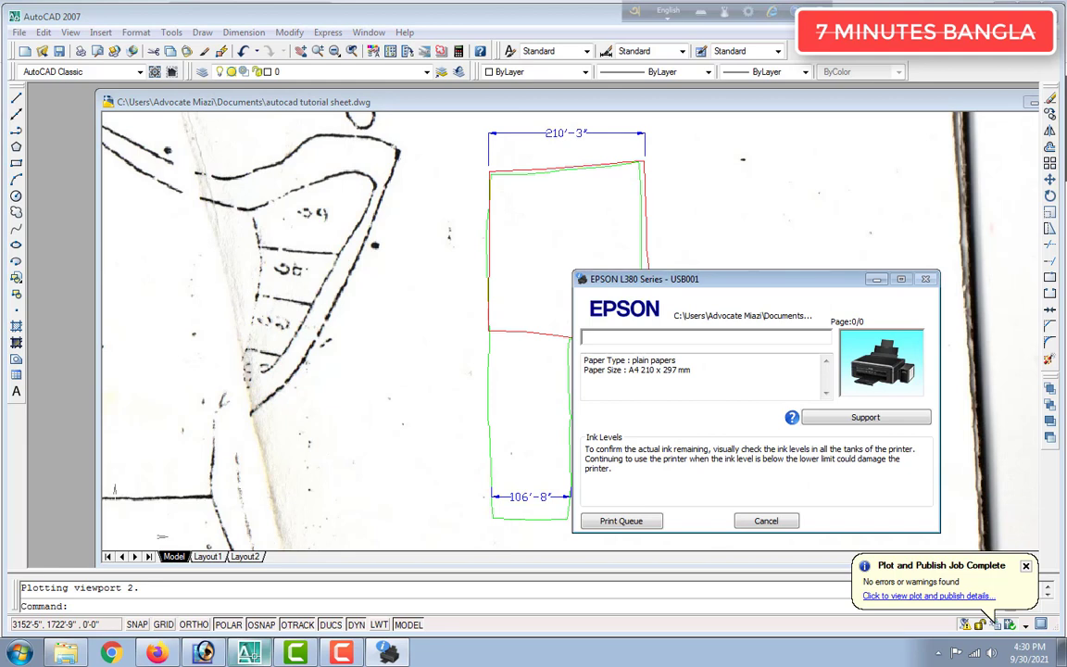
pyautogui.moveTo(674, 280); pyautogui.dragTo(631, 182)
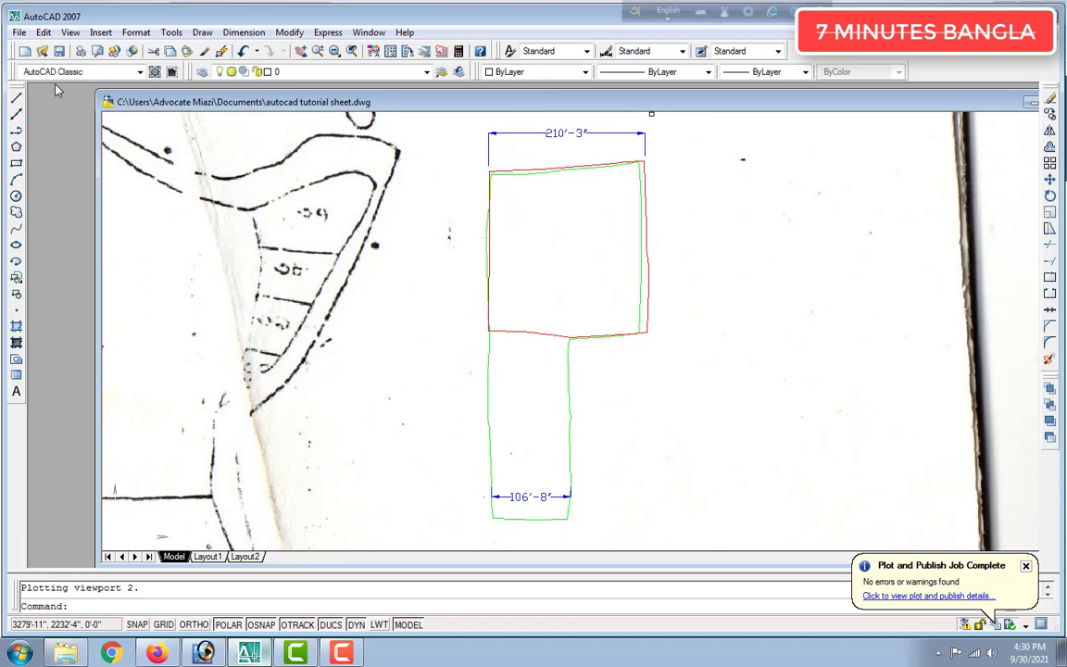
# Start a new plot with the EPSON L380 Series printer and the A4 210 x 297 mm paper size
pyautogui.hotkey('ctrl', 'p')
pyautogui.click(417, 222)
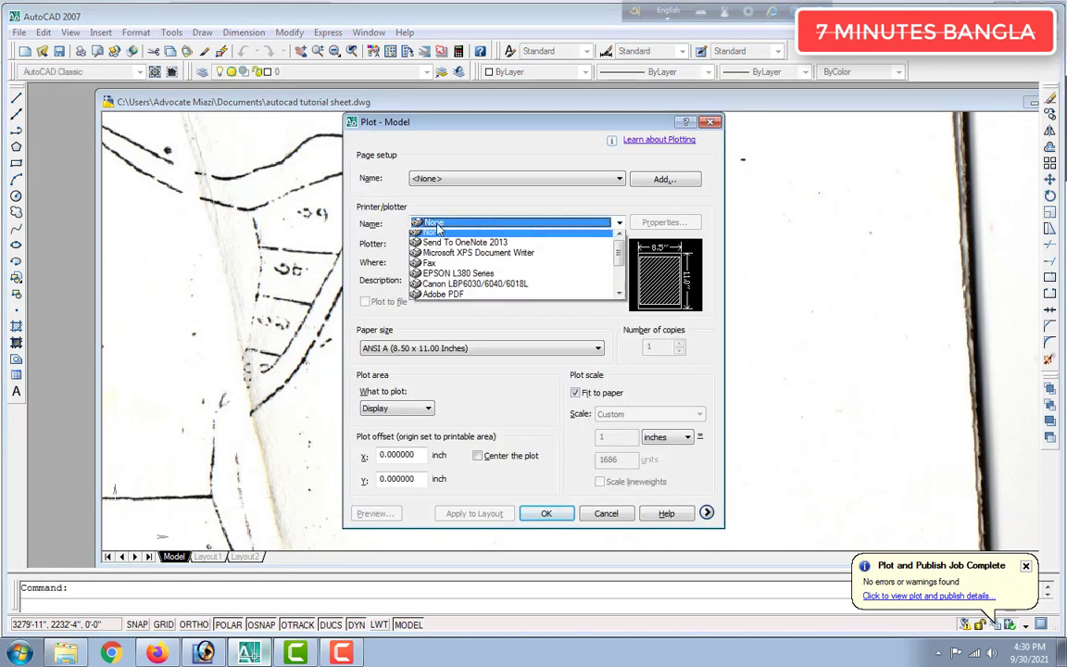
pyautogui.click(445, 259)
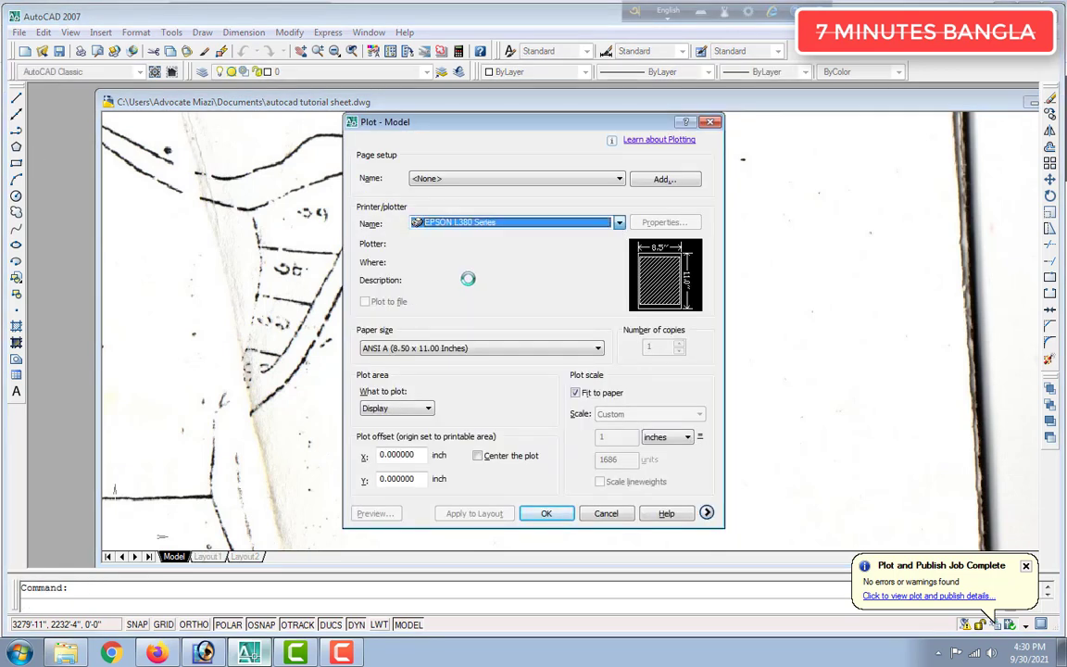
pyautogui.click(447, 356)
pyautogui.click(389, 562)
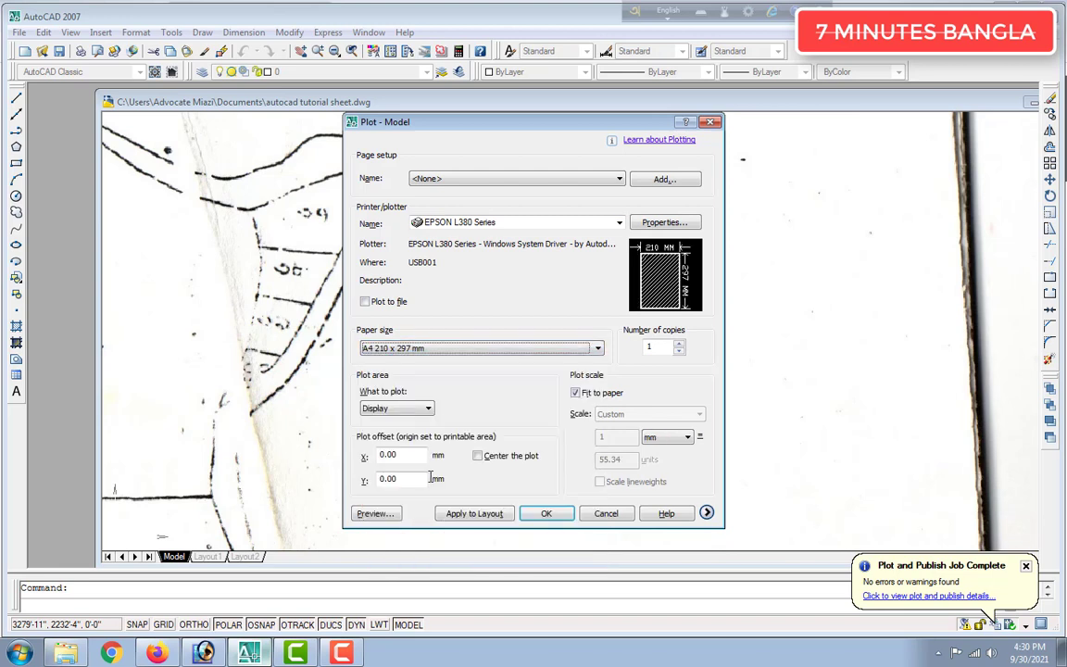
# Set the plot area to a window enclosing the overlapping red and green plot polylines and both width dimensions
pyautogui.click(420, 408)
pyautogui.click(382, 450)
pyautogui.click(415, 128)
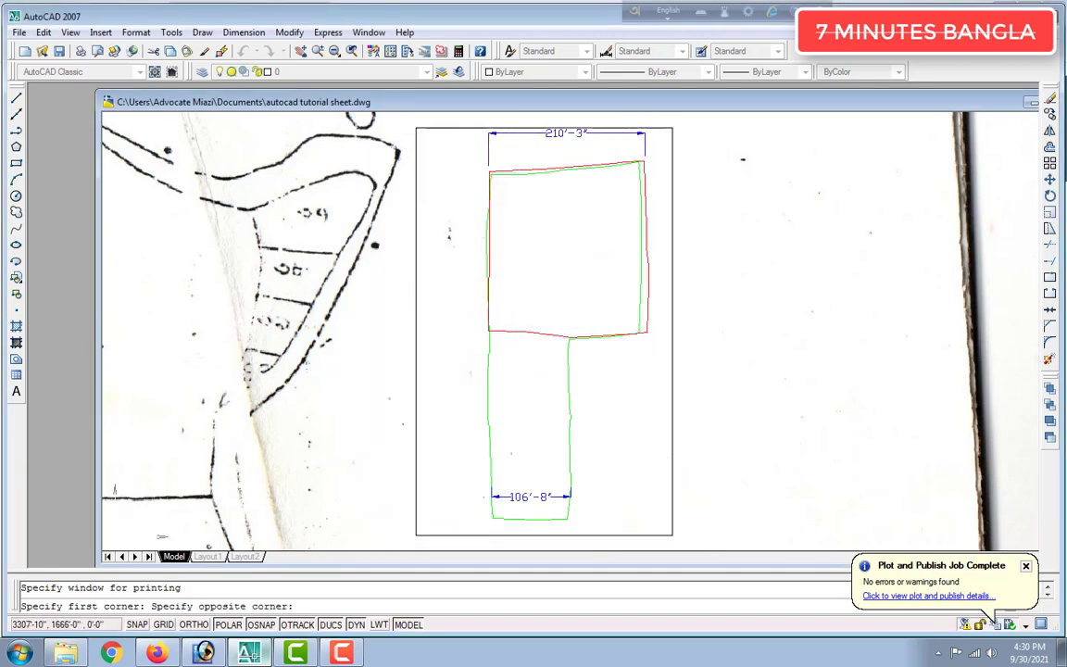
pyautogui.click(672, 535)
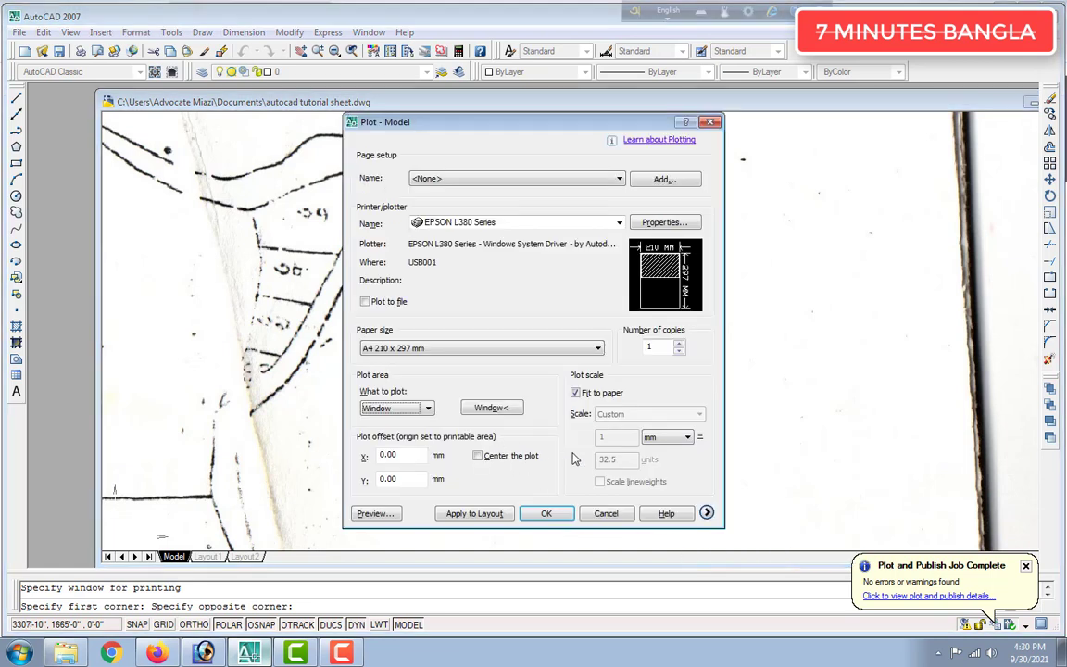
# Turn off Fit to paper, set the plot scale to 1 inch = 3960 units and print the drawing
pyautogui.click(582, 393)
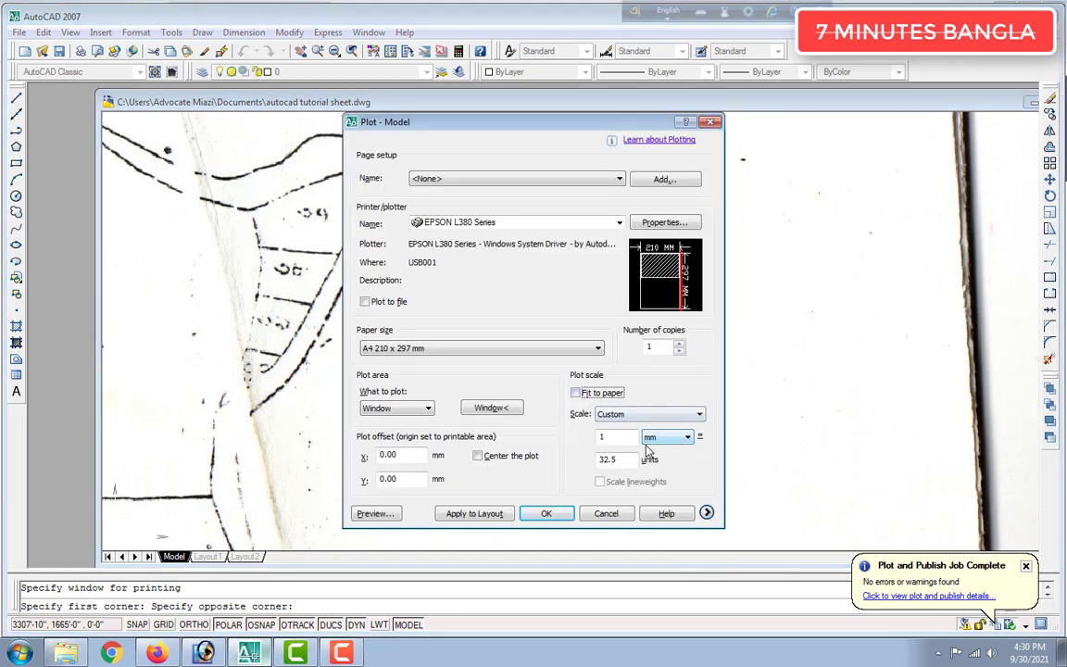
pyautogui.click(659, 438)
pyautogui.click(665, 448)
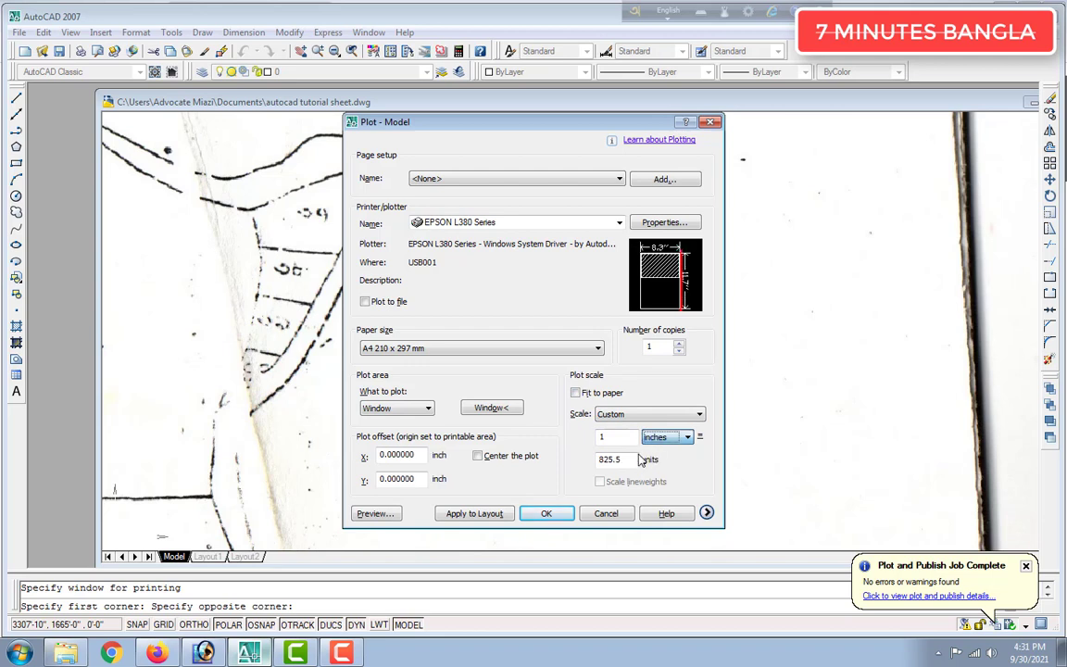
pyautogui.doubleClick(609, 459)
pyautogui.write('3960')
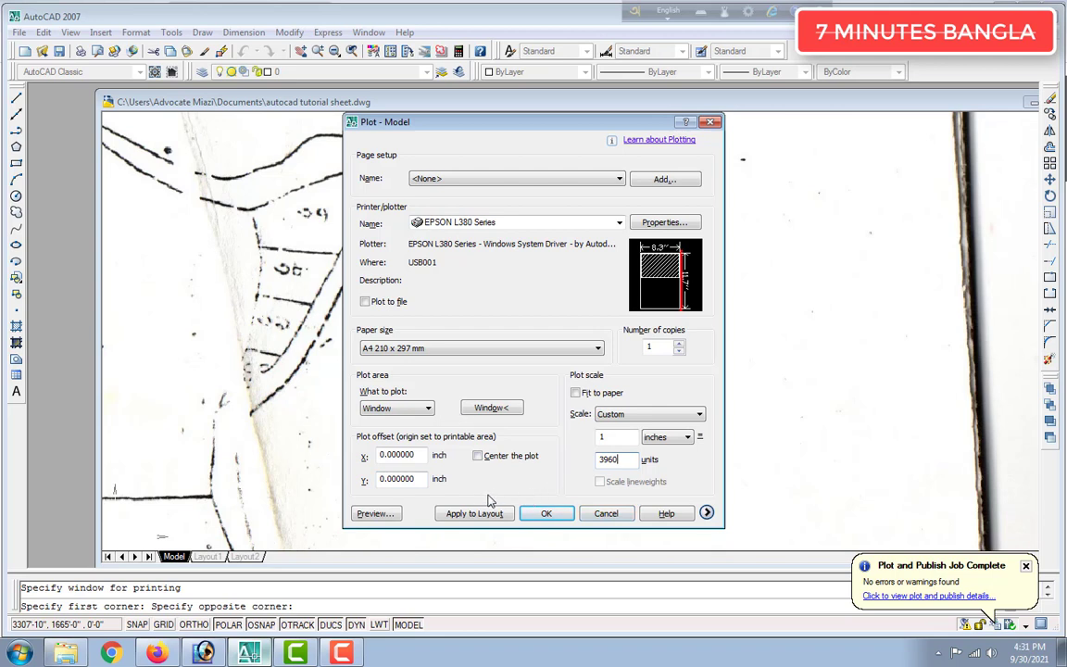
pyautogui.click(547, 516)
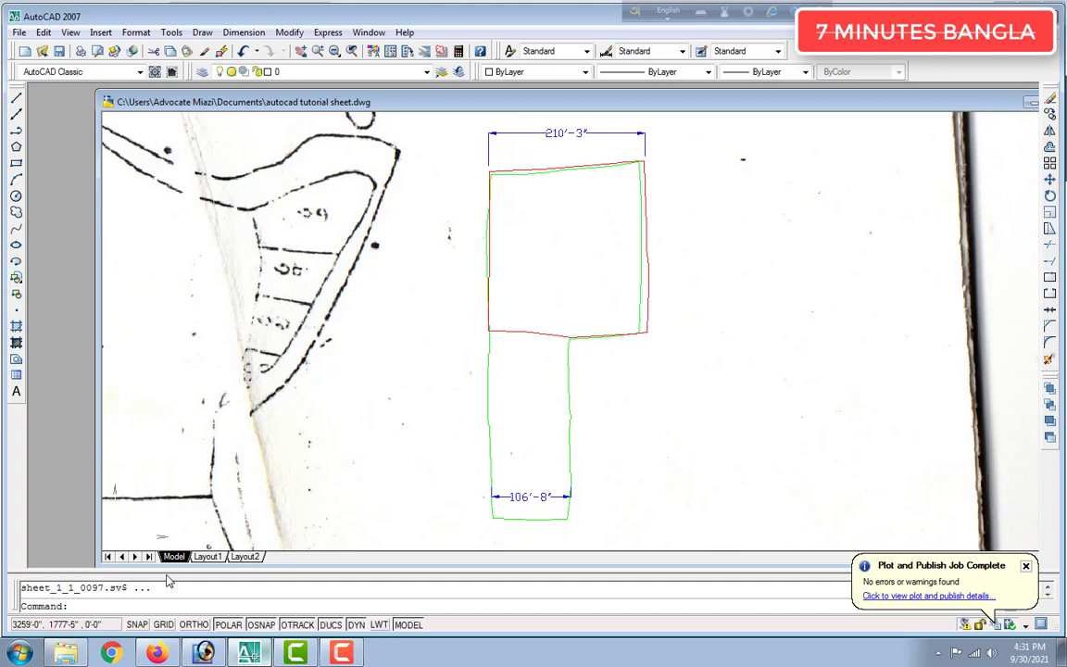
pyautogui.click(248, 656)
pyautogui.click(248, 655)
pyautogui.click(342, 652)
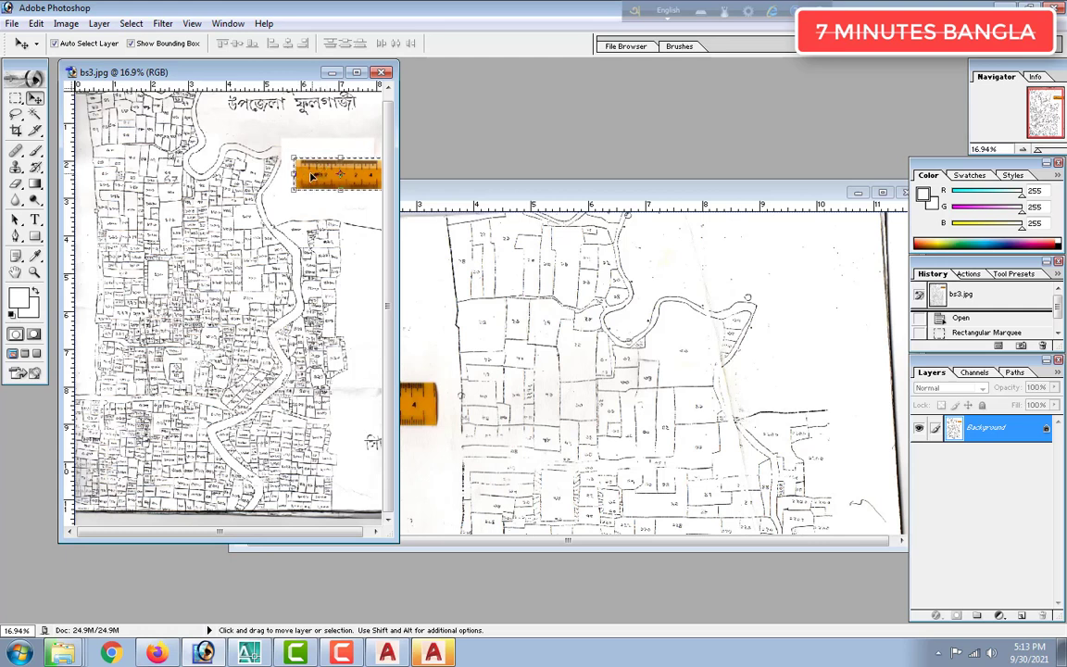
# Maximize the bs3.jpg map sheet in Photoshop and enlarge its upper part with the ruler
pyautogui.scroll(1, 170, 252)
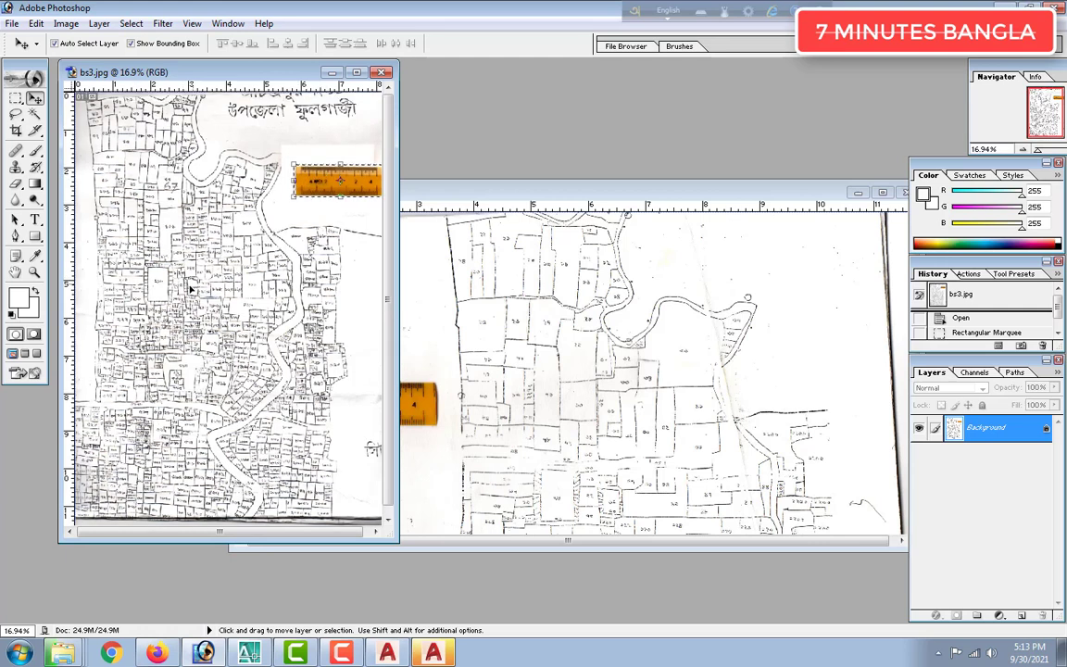
pyautogui.click(356, 73)
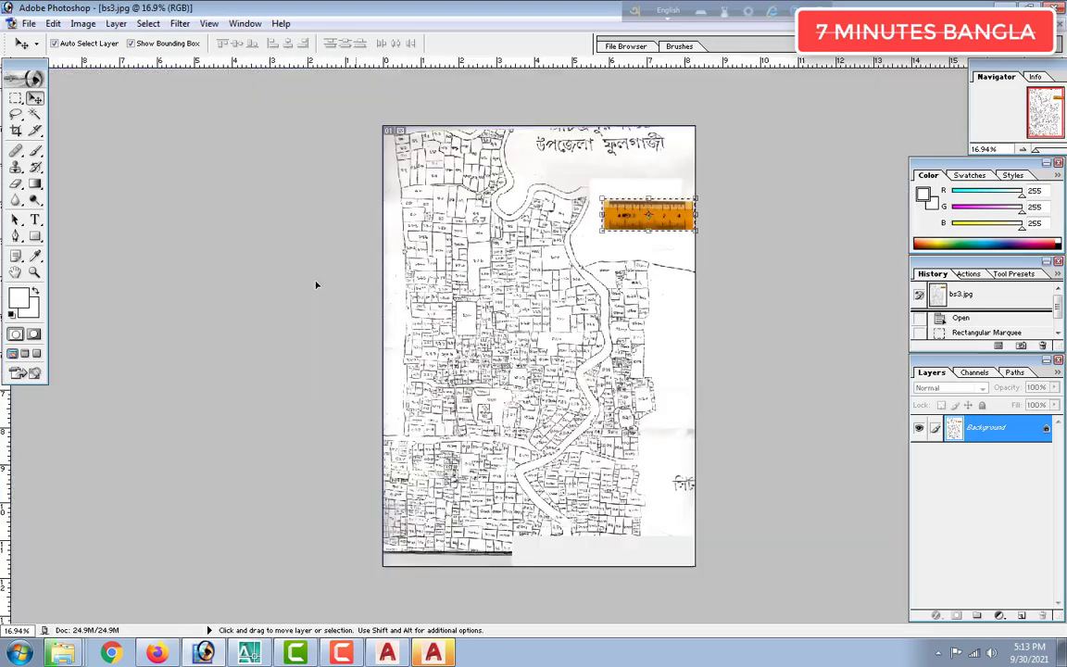
pyautogui.keyDown('alt'); pyautogui.scroll(-4, 572, 317); pyautogui.keyUp('alt')
pyautogui.keyDown('alt'); pyautogui.scroll(5, 572, 318); pyautogui.keyUp('alt')
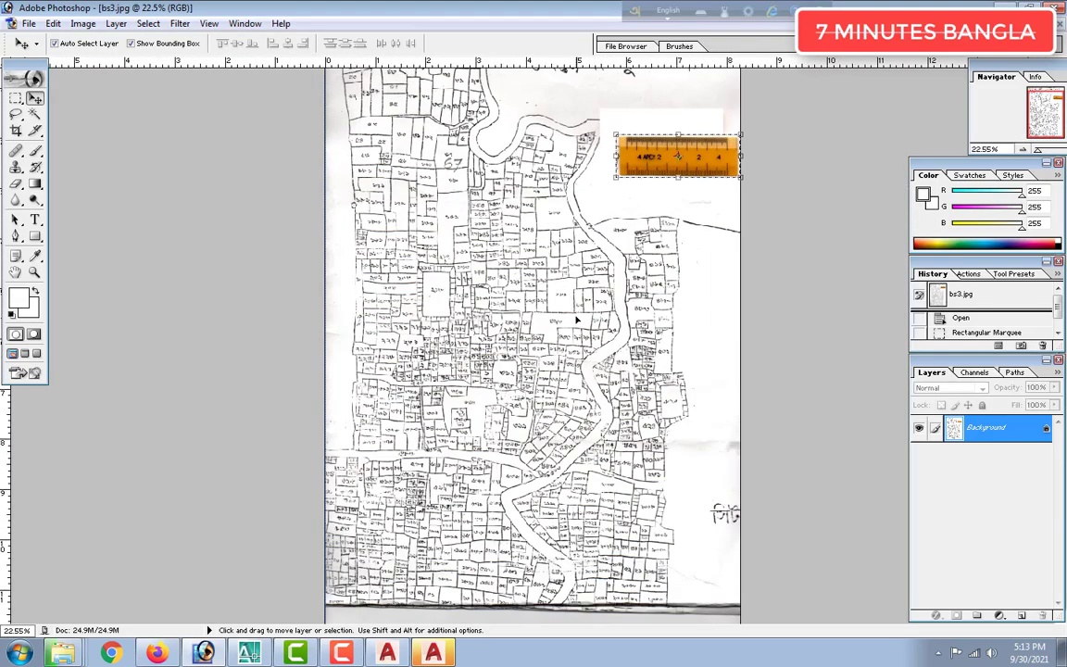
pyautogui.keyDown('alt'); pyautogui.scroll(1, 581, 314); pyautogui.keyUp('alt')
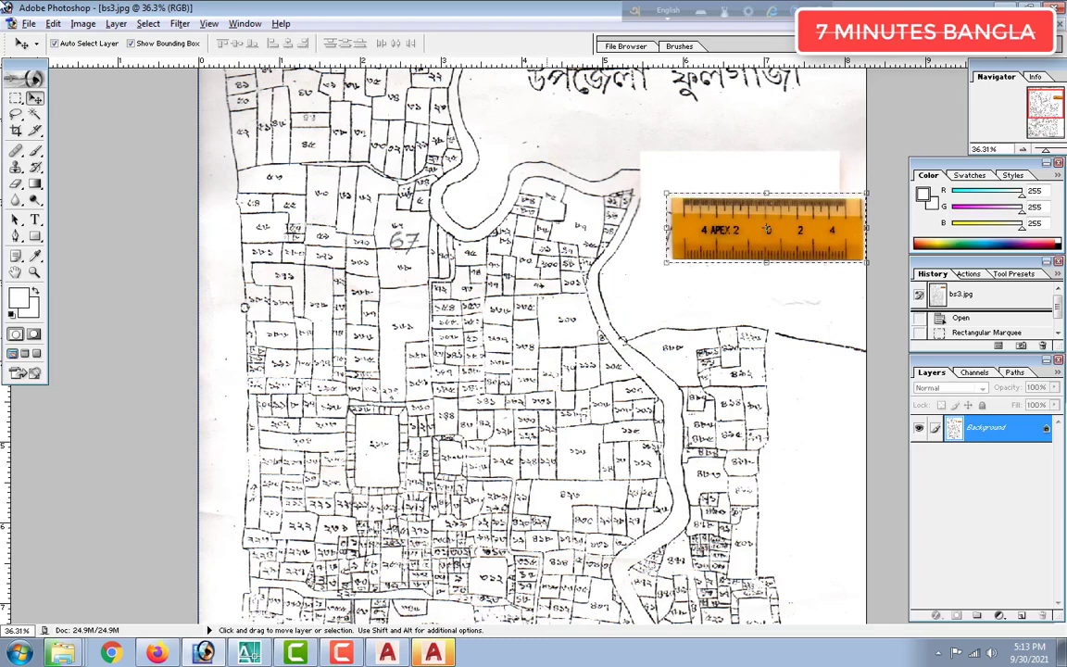
# Open the print preview settings for bs3.jpg, turn off Center Image and set the print scale to 400%
pyautogui.click(28, 23)
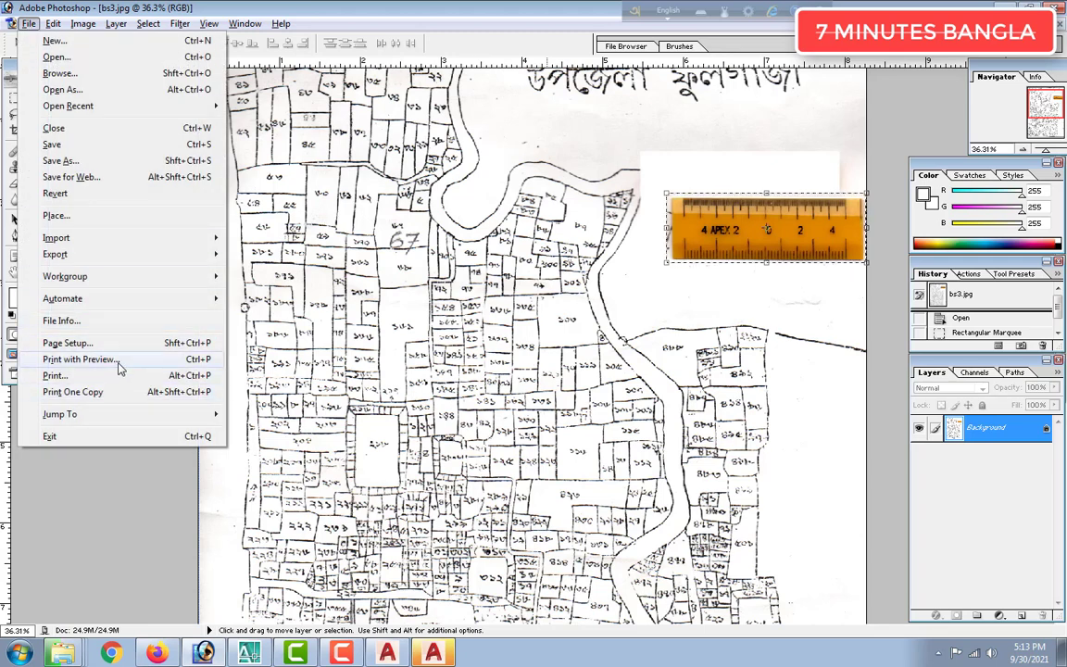
pyautogui.click(119, 369)
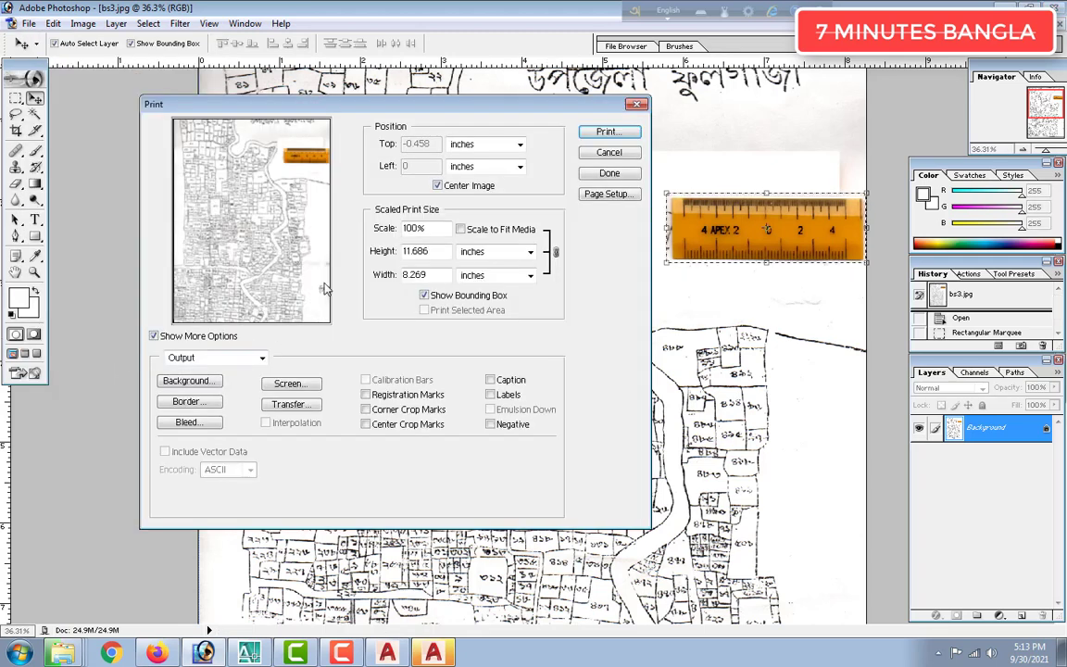
pyautogui.click(438, 186)
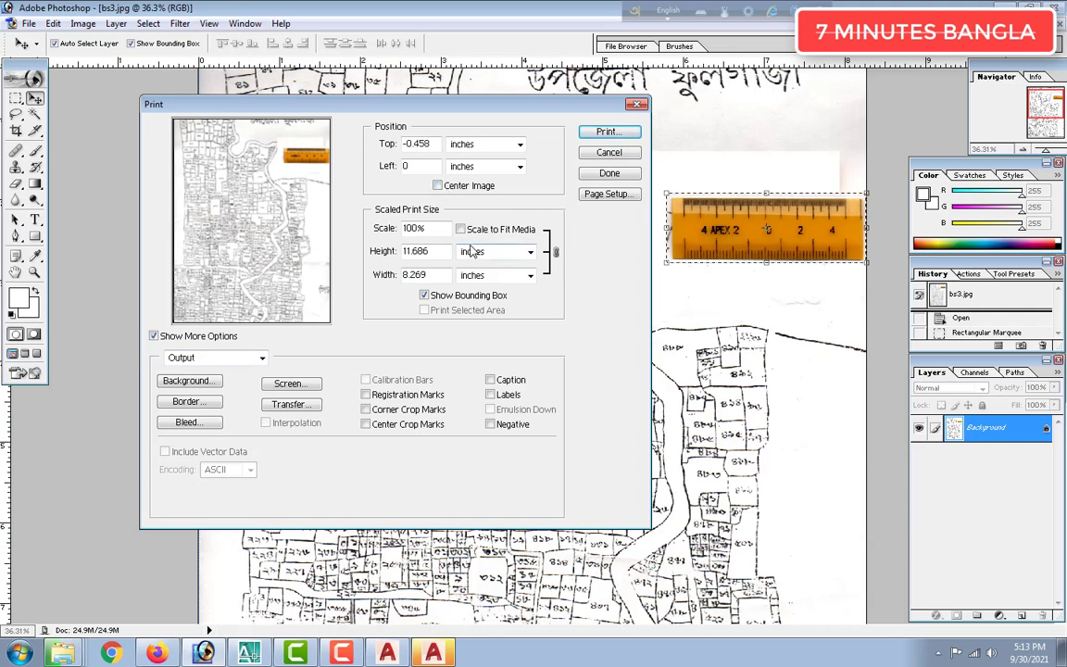
pyautogui.doubleClick(415, 228)
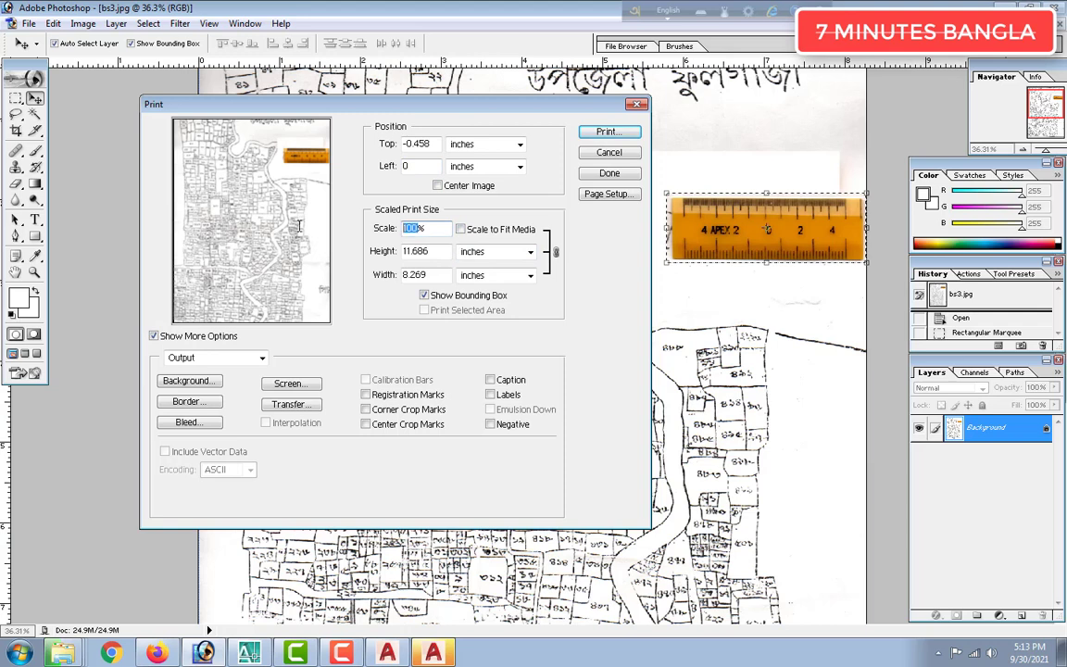
pyautogui.write('400')
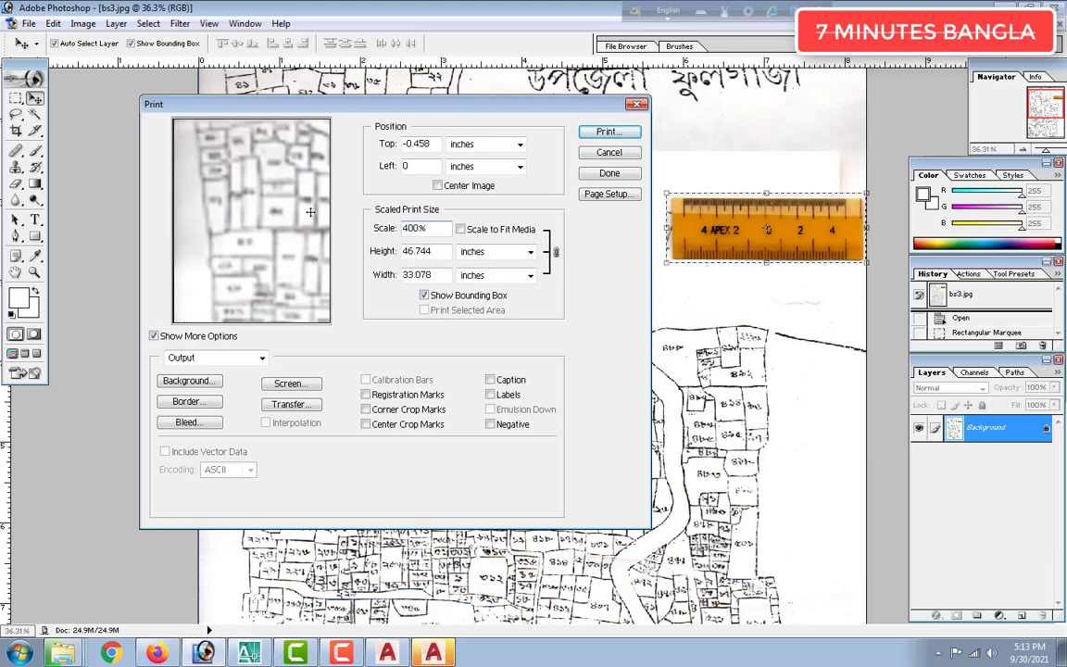
# Reposition the enlarged map in the print preview so the large rectangular plot lies near the middle of the page
pyautogui.moveTo(259, 196)
pyautogui.mouseDown()
pyautogui.moveTo(182, 229)
pyautogui.moveTo(136, 233)
pyautogui.moveTo(204, 231)
pyautogui.moveTo(211, 195)
pyautogui.moveTo(209, 263)
pyautogui.moveTo(215, 135)
pyautogui.moveTo(248, 215)
pyautogui.mouseUp()
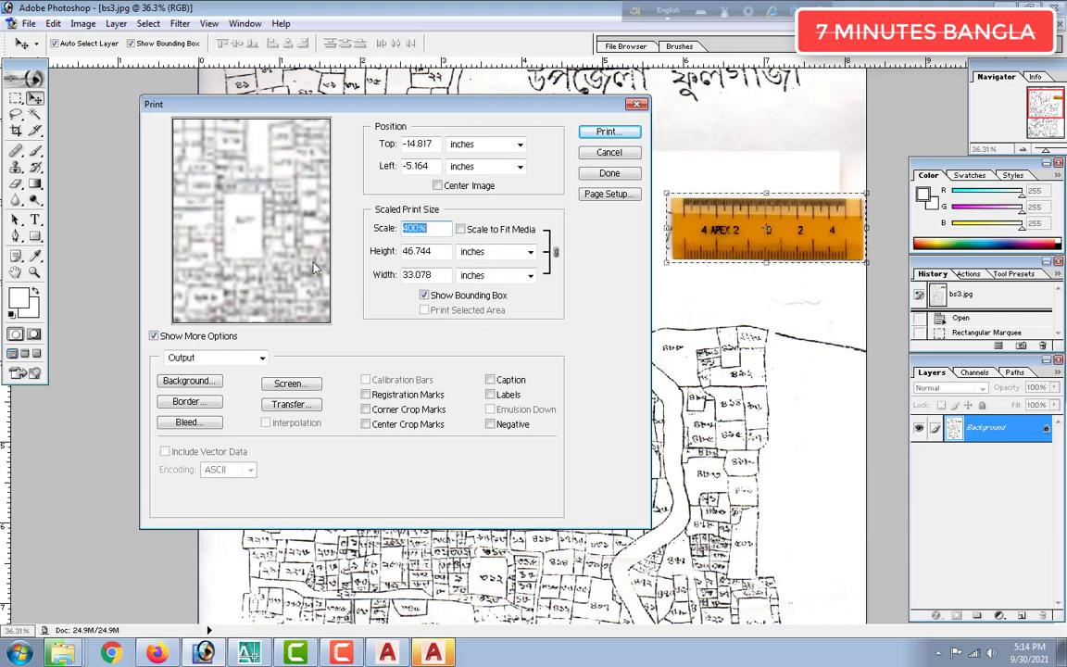
pyautogui.moveTo(246, 252); pyautogui.dragTo(250, 251)
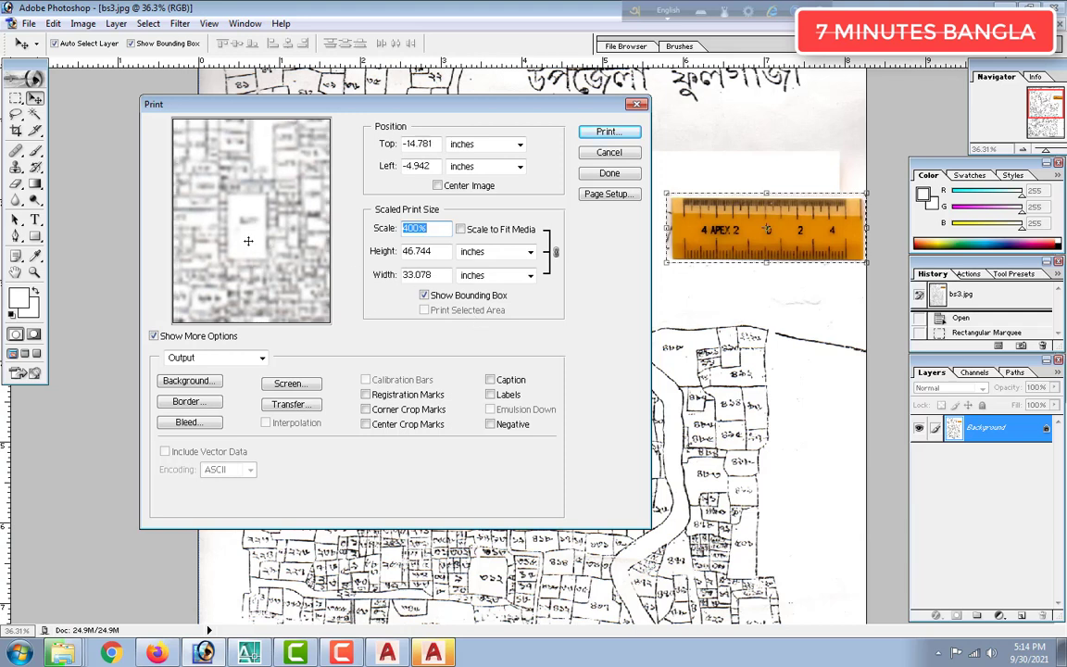
pyautogui.click(616, 133)
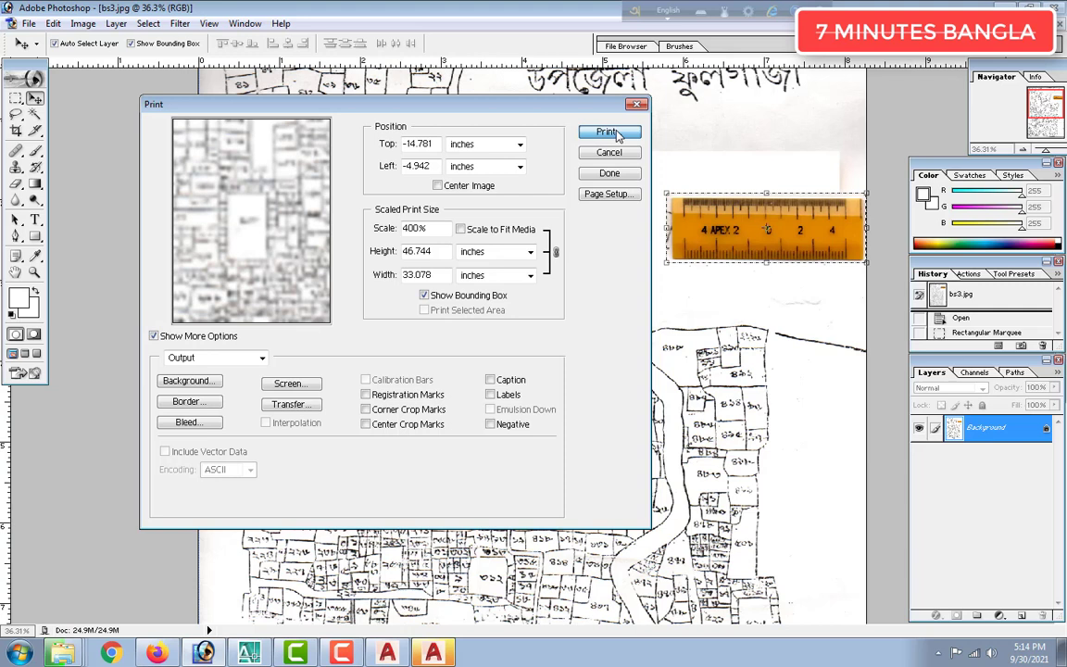
# Set the page setup's paper size to A4 210 x 297 mm
pyautogui.click(606, 195)
pyautogui.click(320, 312)
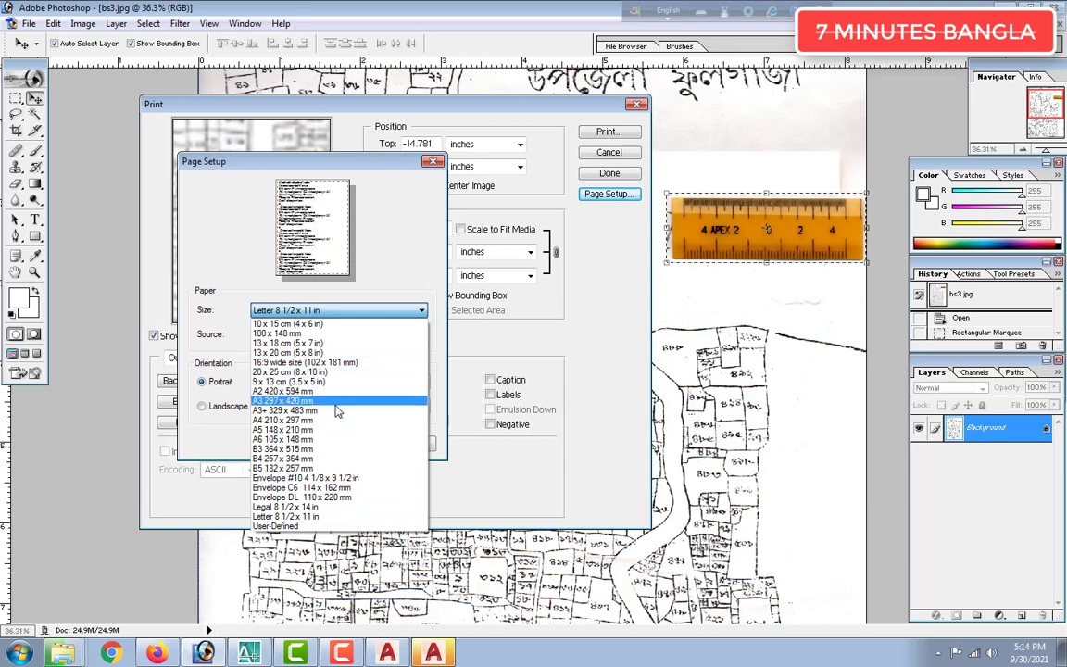
pyautogui.click(285, 419)
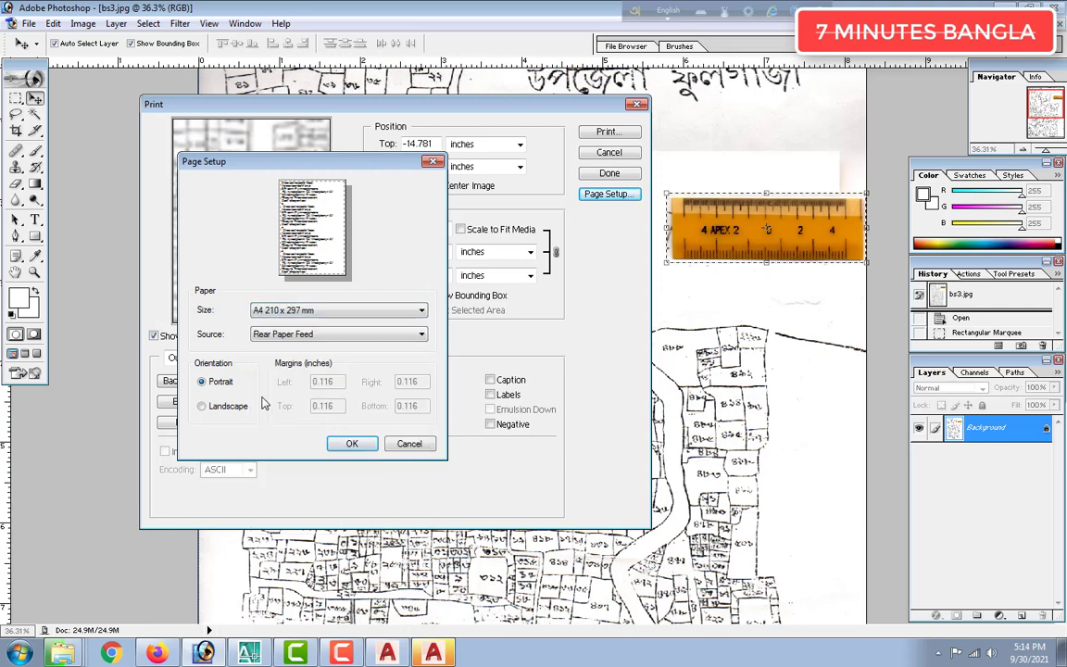
pyautogui.click(352, 444)
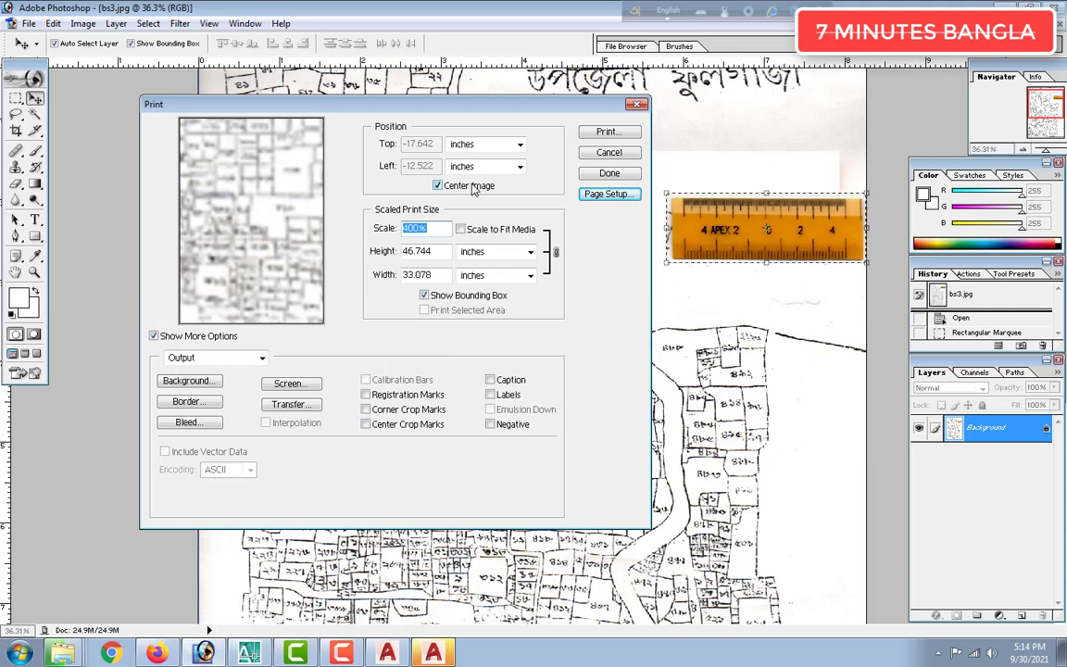
# Turn off Center Image, move the map so the large rectangular plot is near the page's middle, and proceed to printing
pyautogui.moveTo(276, 199); pyautogui.dragTo(193, 245)
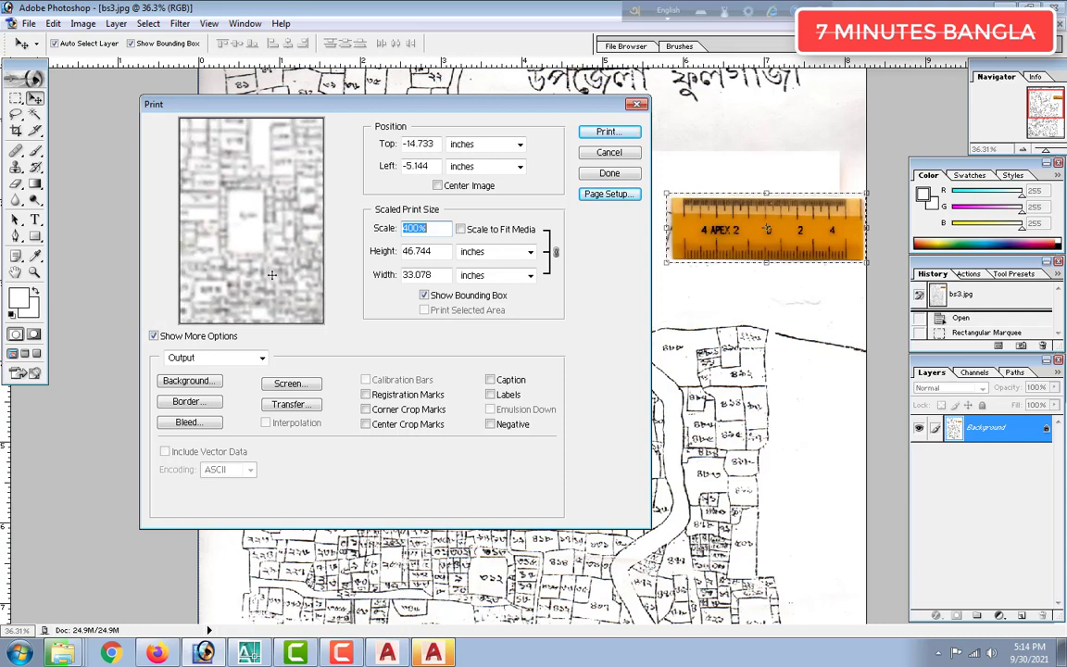
pyautogui.click(609, 134)
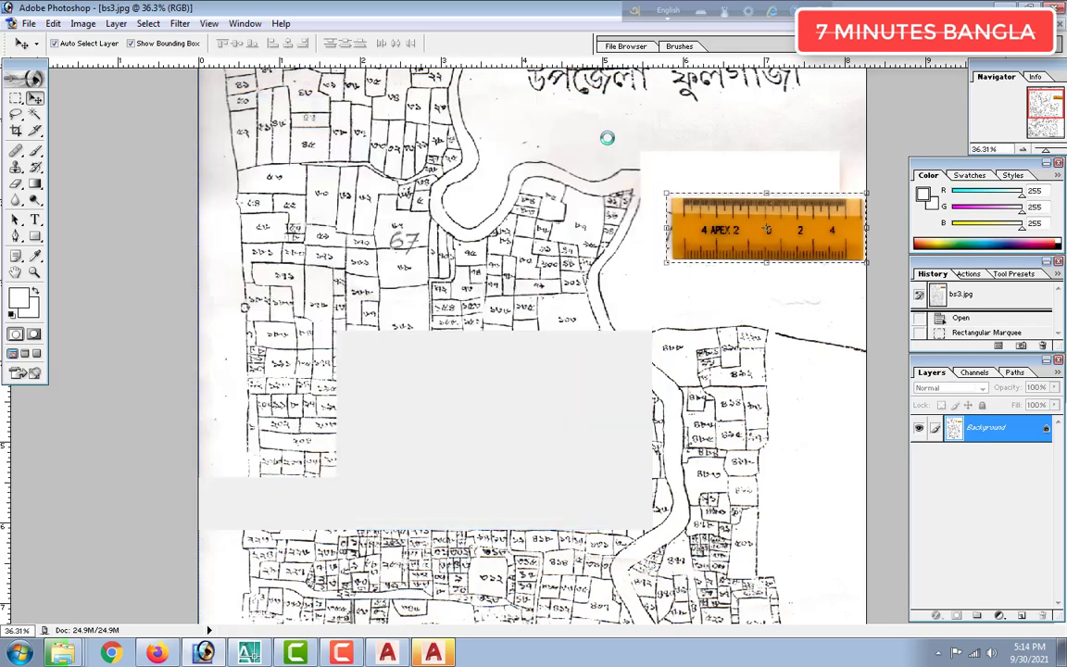
pyautogui.click(508, 250)
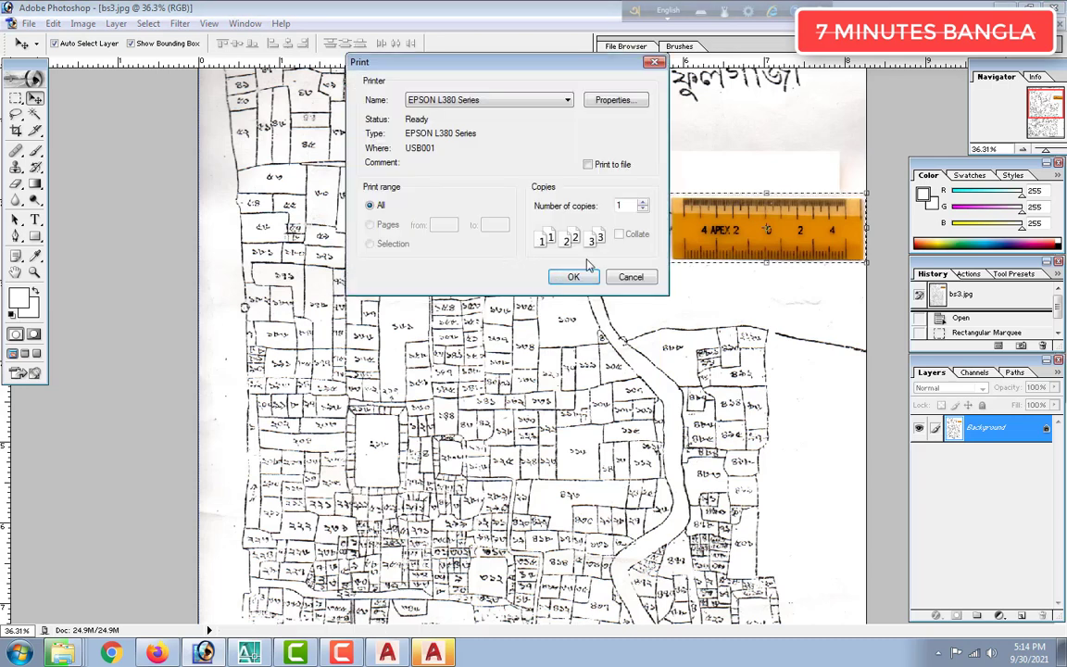
# Set the EPSON L380 Series color option to Grayscale and print the map sheet
pyautogui.click(613, 100)
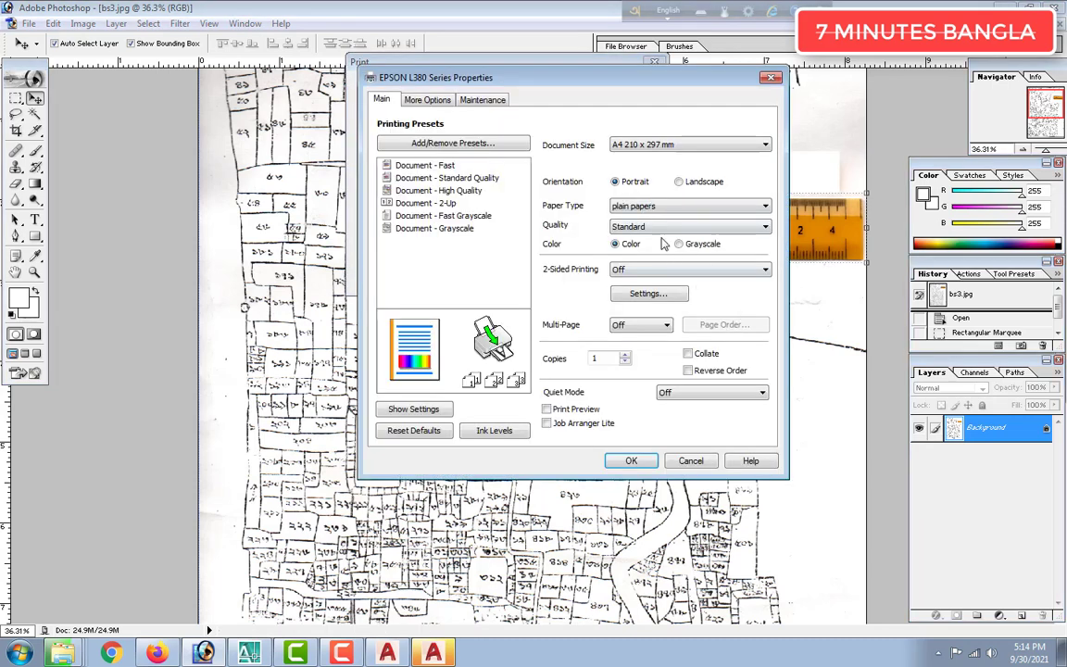
pyautogui.click(690, 244)
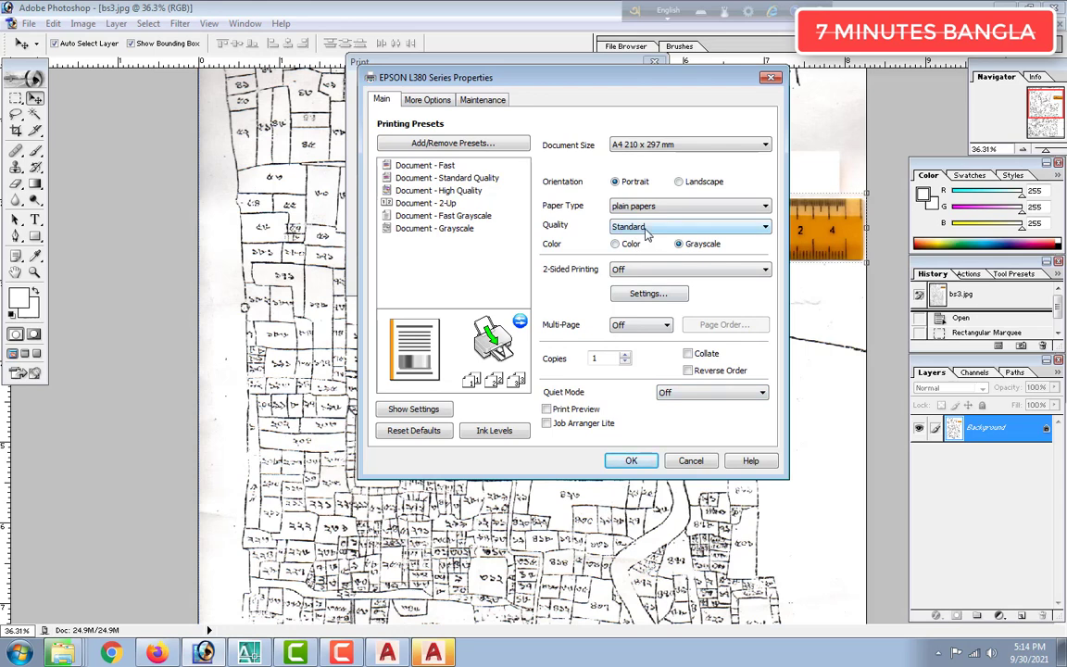
pyautogui.click(631, 460)
pyautogui.click(574, 276)
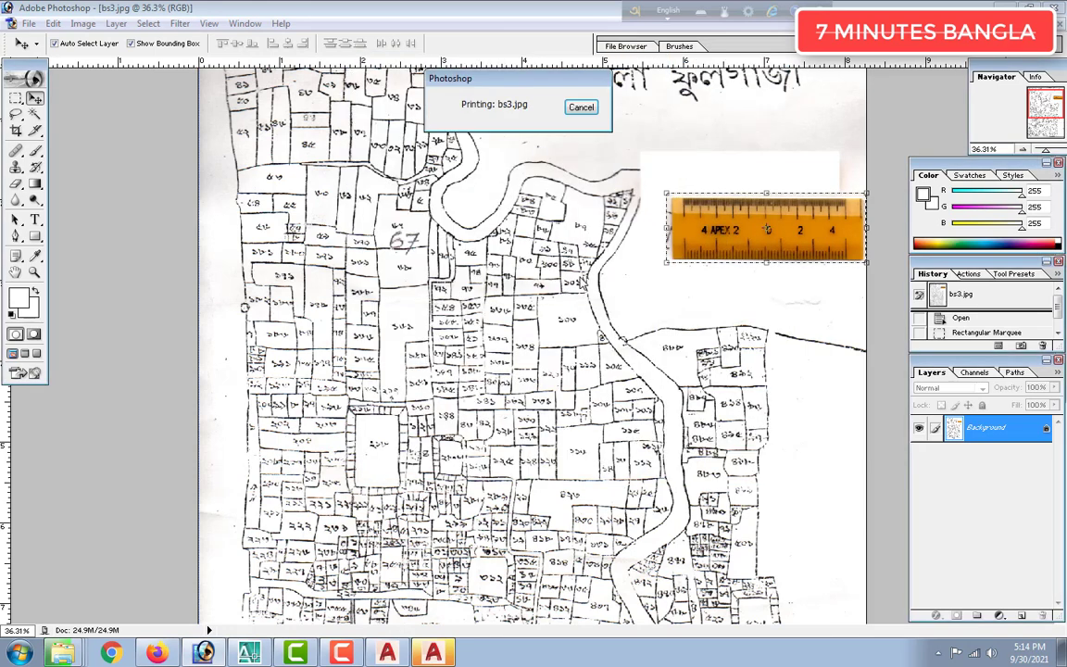